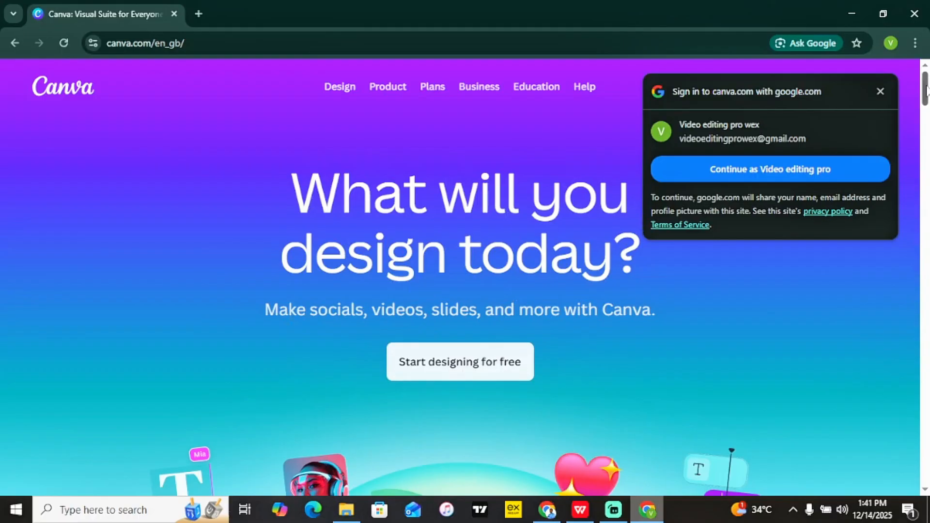
# Open Canva's 'Log in or sign up in seconds' dialog via 'Start designing for free'.
pyautogui.scroll(-5, 926, 90)
pyautogui.scroll(5, 926, 89)
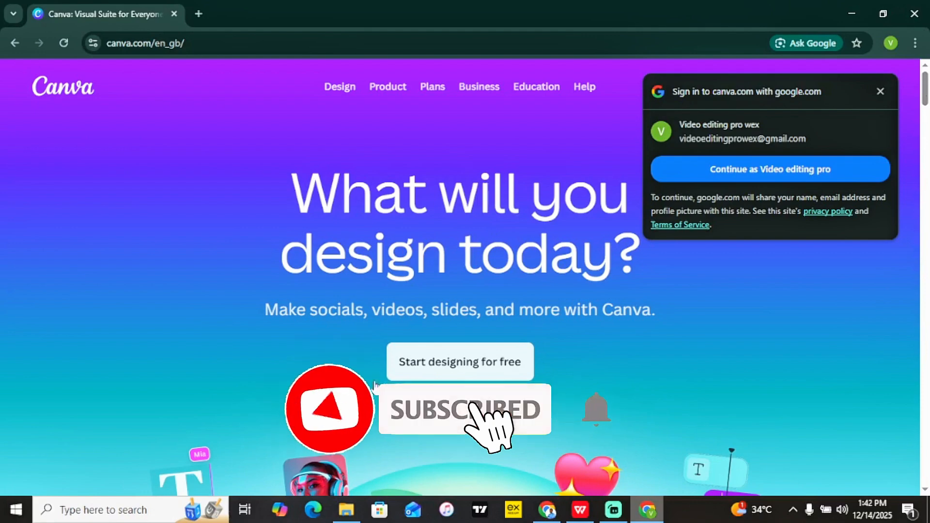
pyautogui.click(465, 363)
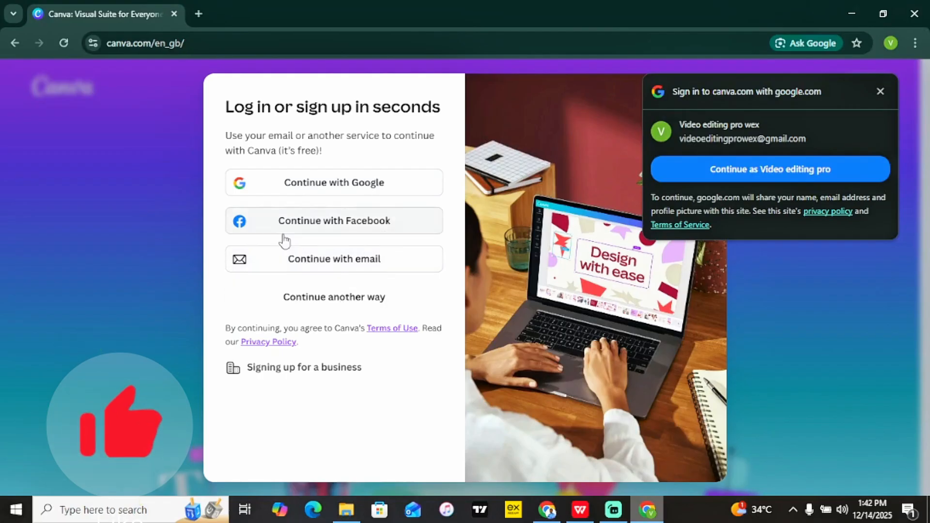
# Sign in to Canva with Google, choosing the account in the popup.
pyautogui.click(345, 183)
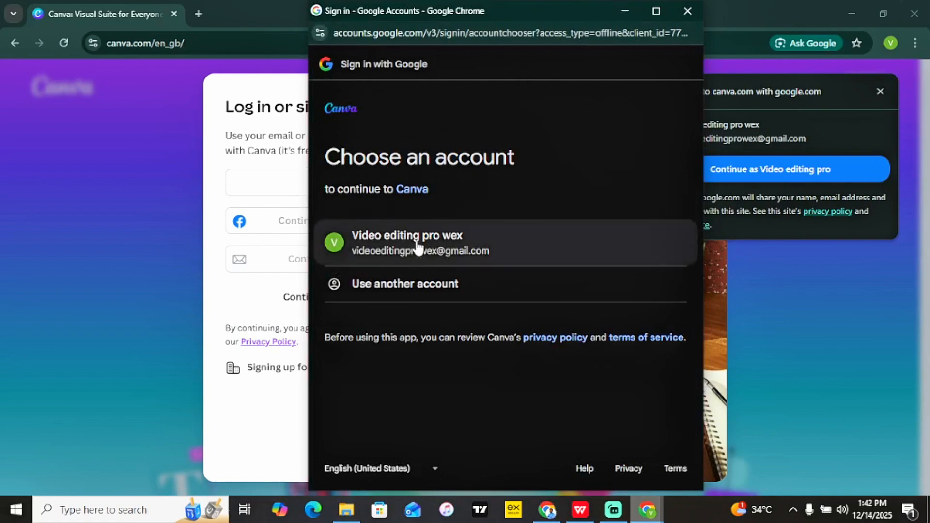
pyautogui.click(436, 249)
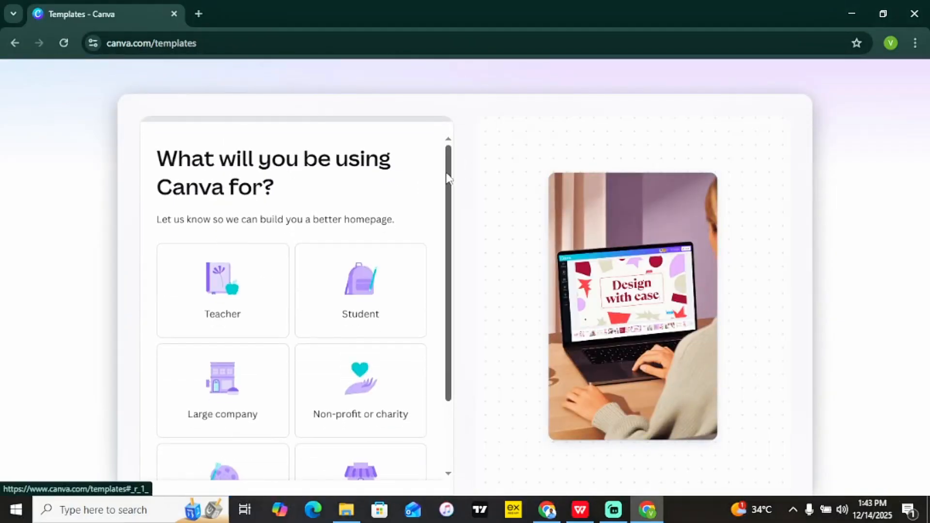
# Choose Personal use with Social media content and Printable designs, then skip the Pro offer.
pyautogui.scroll(-2, 448, 178)
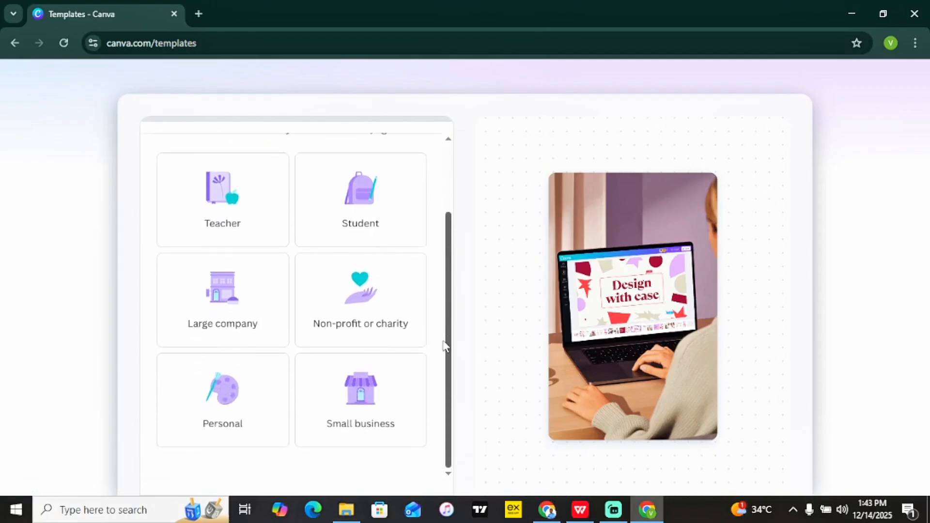
pyautogui.scroll(2, 453, 233)
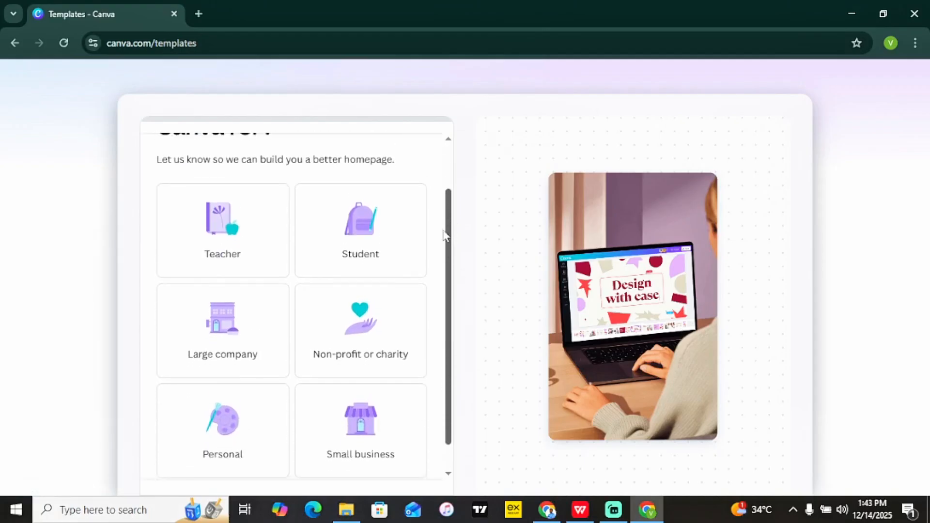
pyautogui.scroll(-2, 244, 376)
pyautogui.click(245, 375)
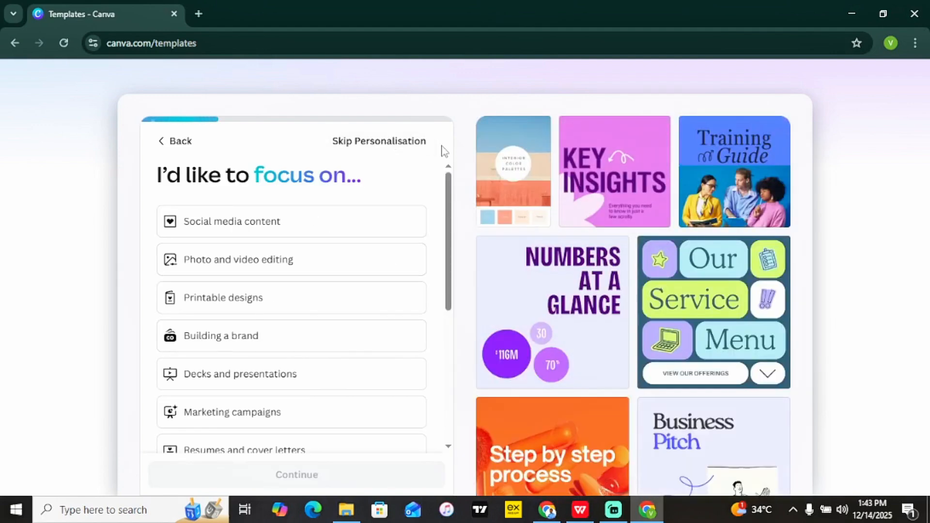
pyautogui.moveTo(447, 216); pyautogui.dragTo(436, 152)
pyautogui.click(266, 227)
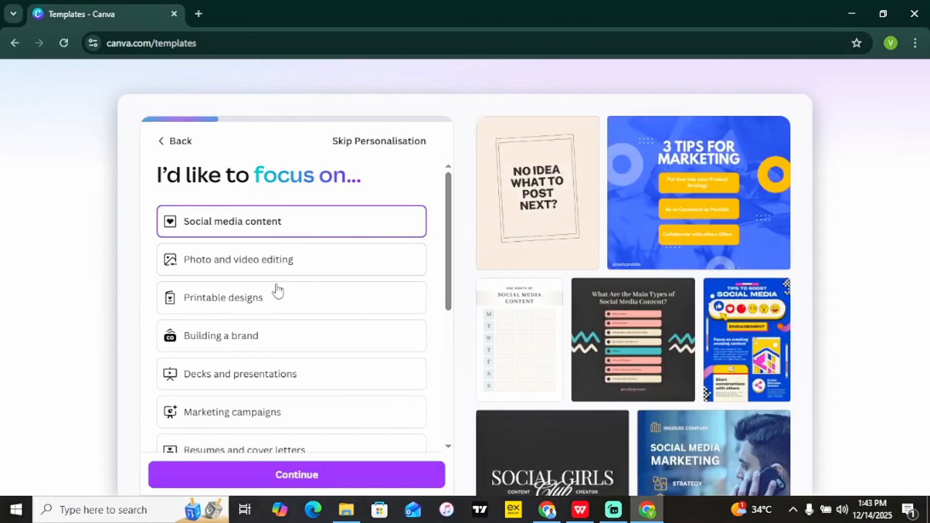
pyautogui.click(260, 312)
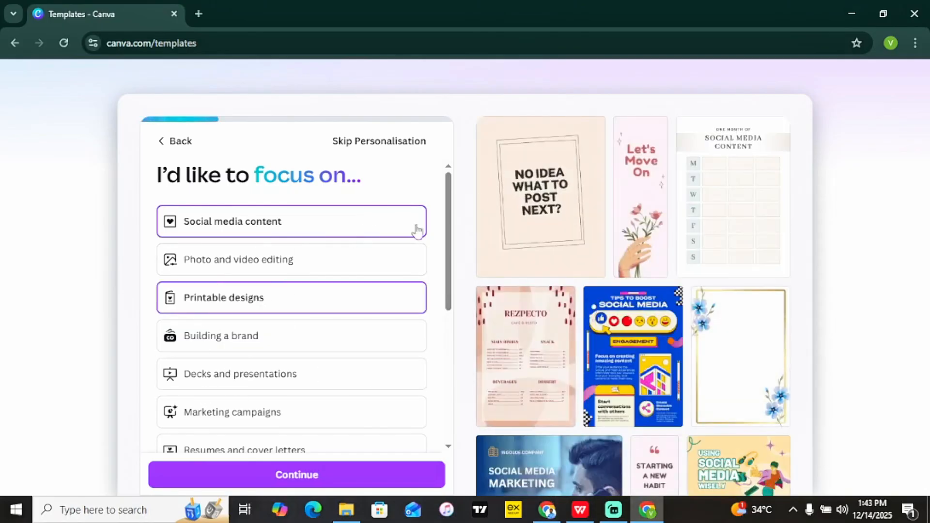
pyautogui.moveTo(447, 226); pyautogui.dragTo(447, 305)
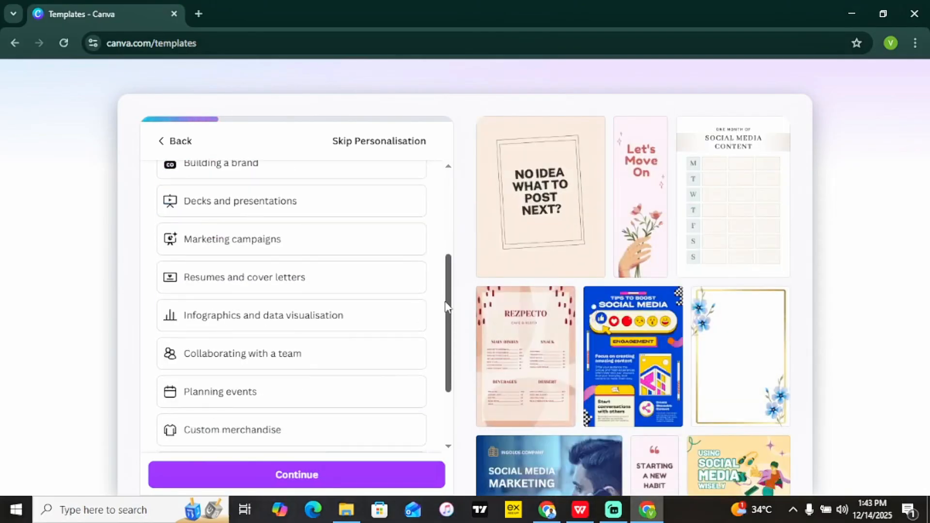
pyautogui.click(318, 475)
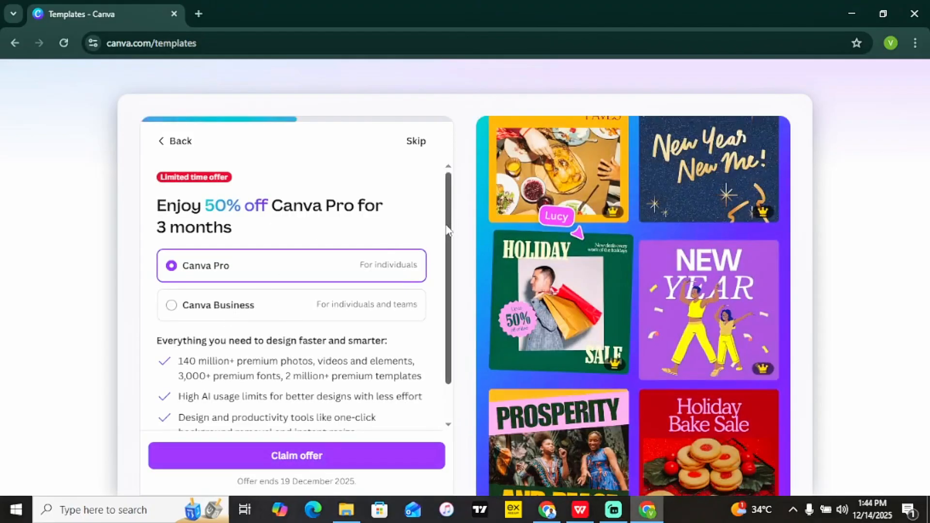
pyautogui.moveTo(447, 232); pyautogui.dragTo(451, 189)
pyautogui.click(417, 141)
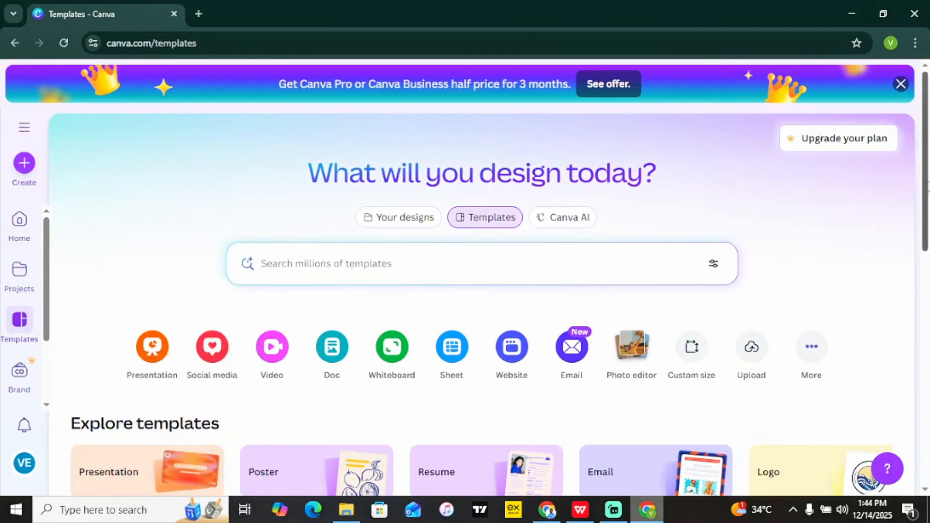
# Open the 'Create a design' dialog from the left sidebar's Create button.
pyautogui.moveTo(927, 178); pyautogui.dragTo(928, 145)
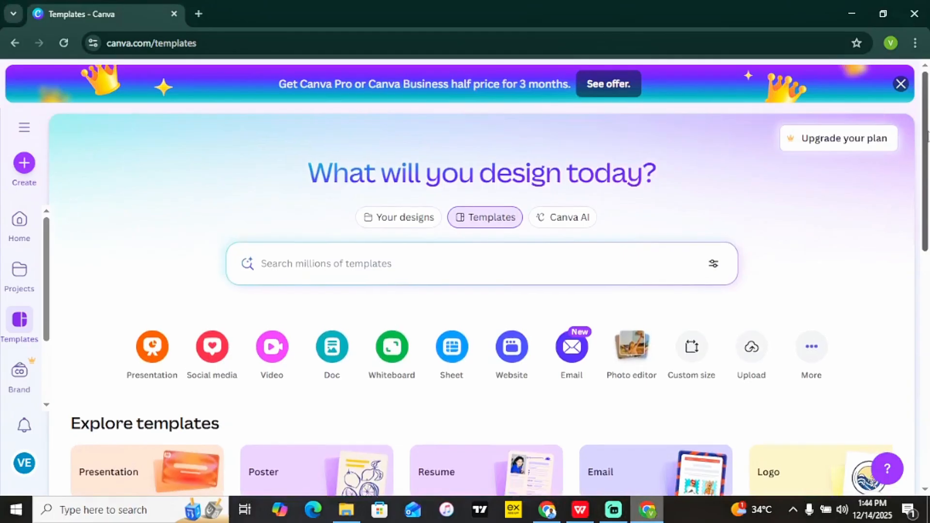
pyautogui.click(24, 167)
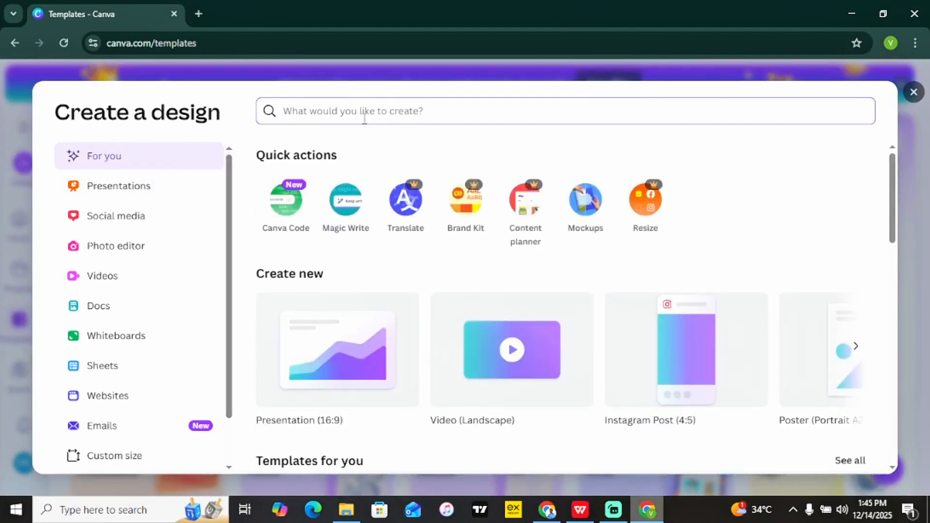
# Search the logo, flyer and document design types, then close the 'Create a design' dialog.
pyautogui.write('logo')
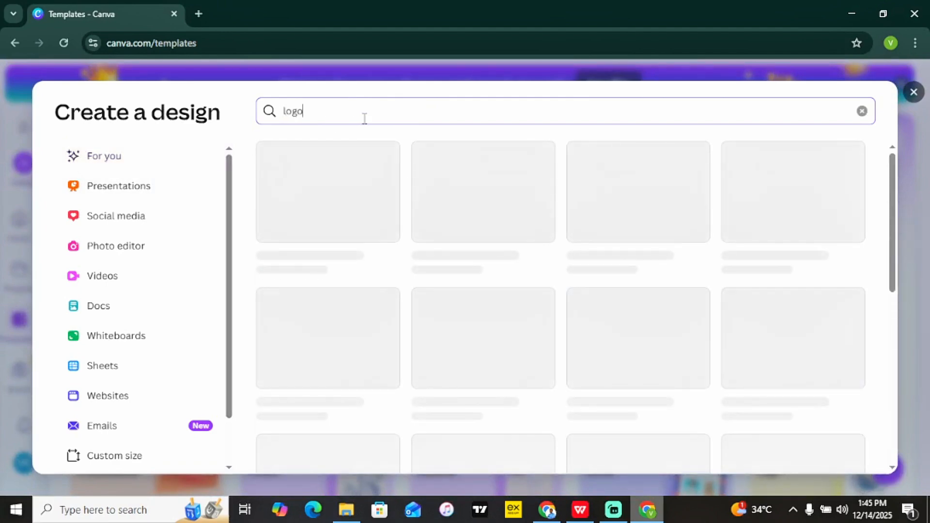
pyautogui.press('BackSpace')
pyautogui.press('BackSpace')
pyautogui.press('BackSpace')
pyautogui.press('BackSpace')
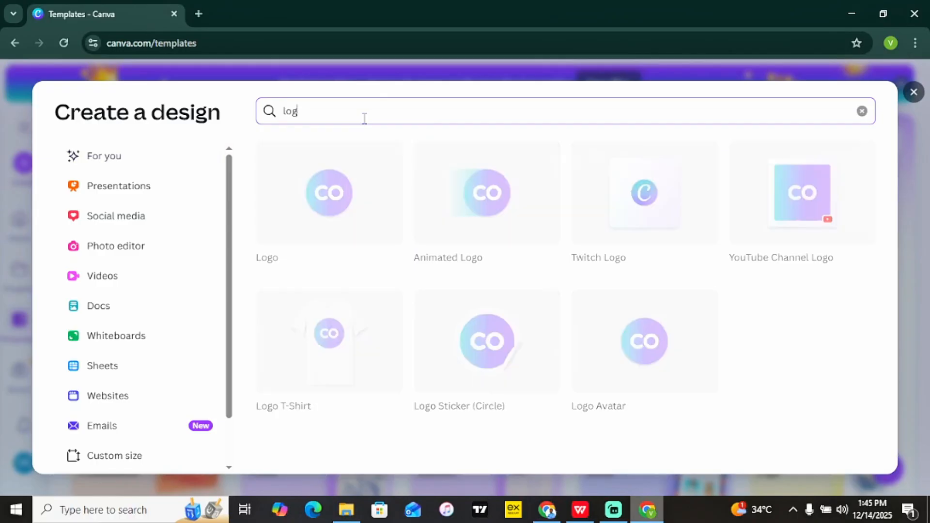
pyautogui.write('flyer')
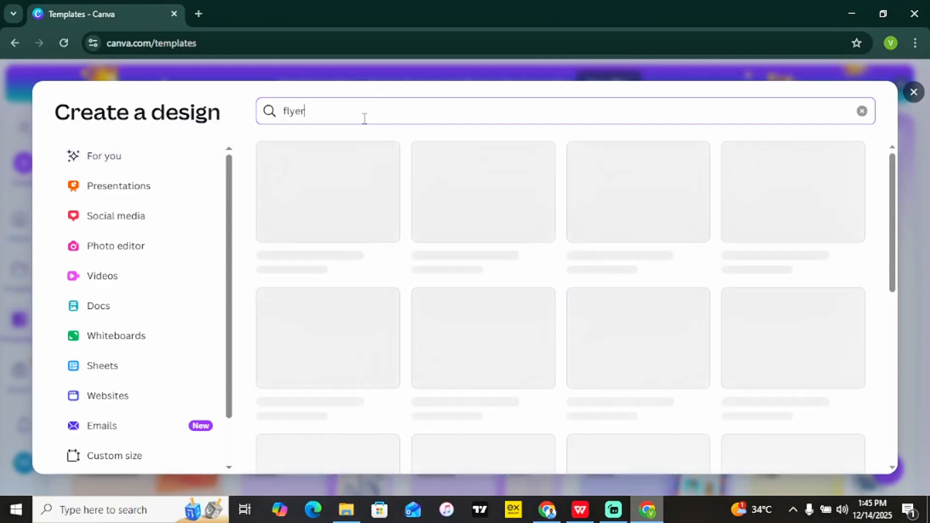
pyautogui.press('BackSpace')
pyautogui.press('BackSpace')
pyautogui.press('BackSpace')
pyautogui.press('BackSpace')
pyautogui.press('BackSpace')
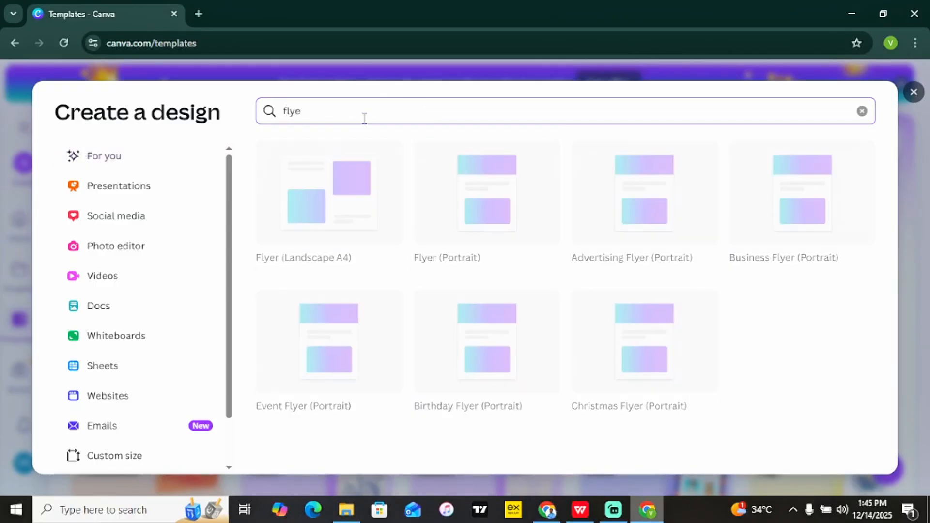
pyautogui.write('du')
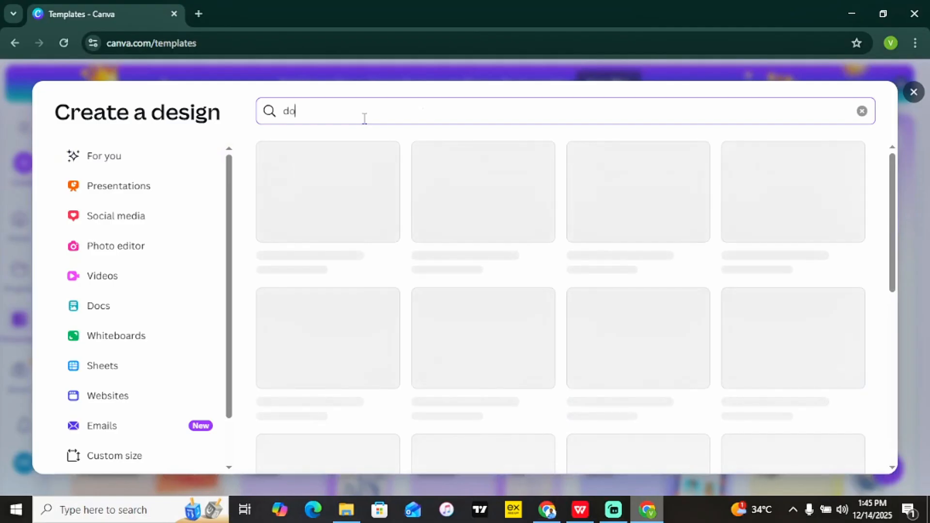
pyautogui.write('cument')
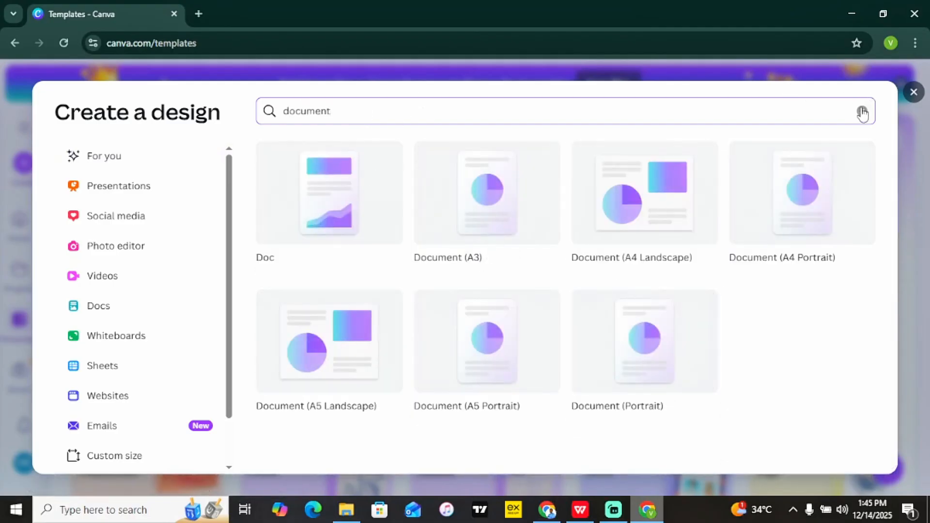
pyautogui.click(913, 92)
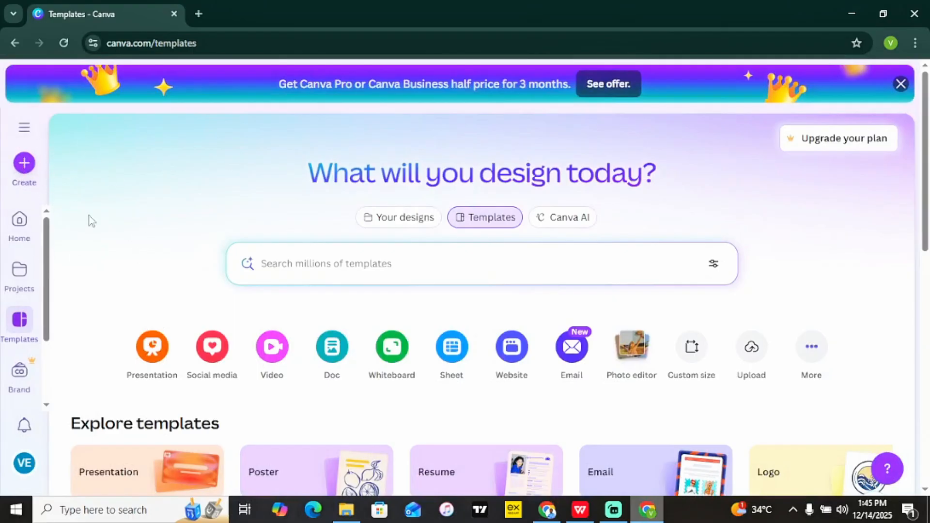
pyautogui.click(19, 222)
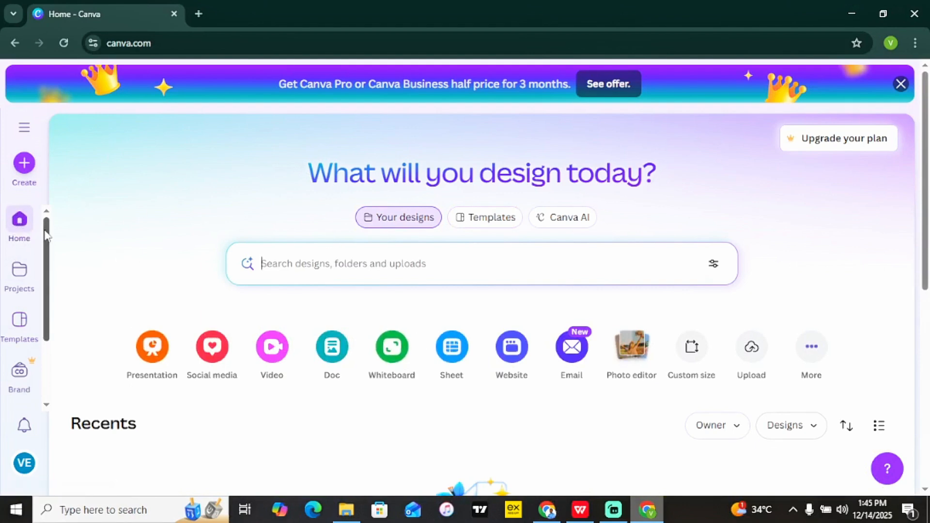
pyautogui.scroll(-1, 22, 237)
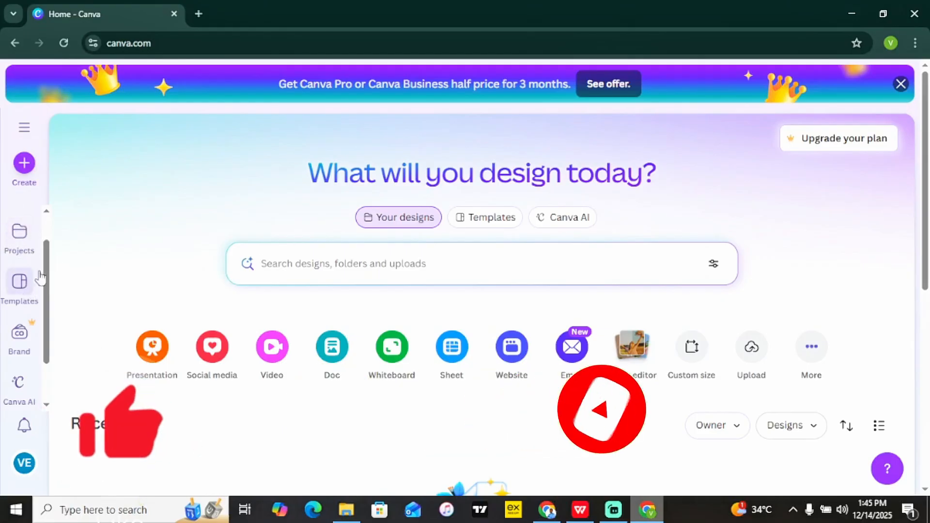
pyautogui.moveTo(47, 262); pyautogui.dragTo(47, 285)
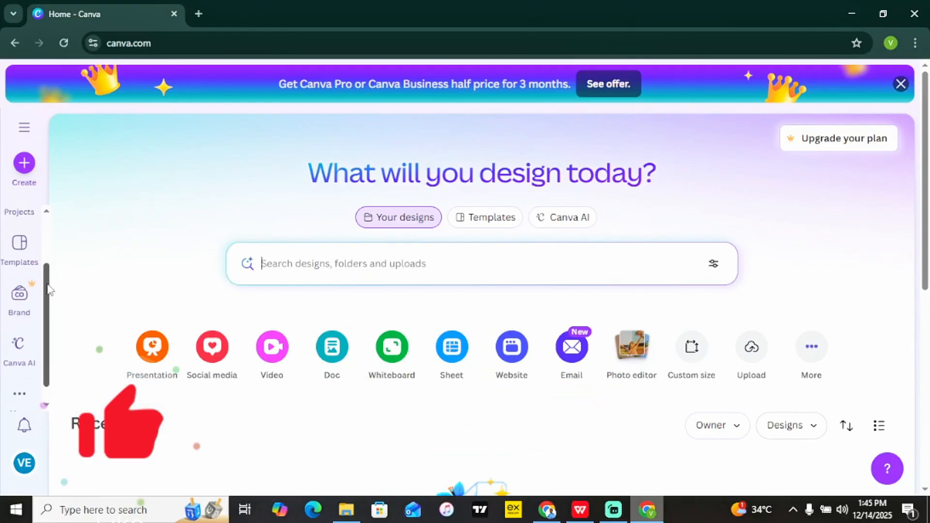
pyautogui.click(30, 255)
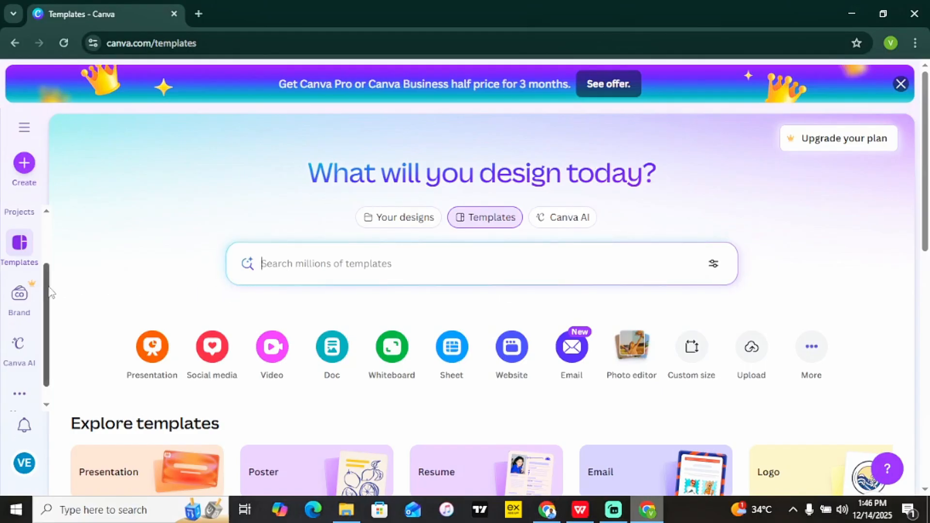
pyautogui.scroll(-1, 48, 288)
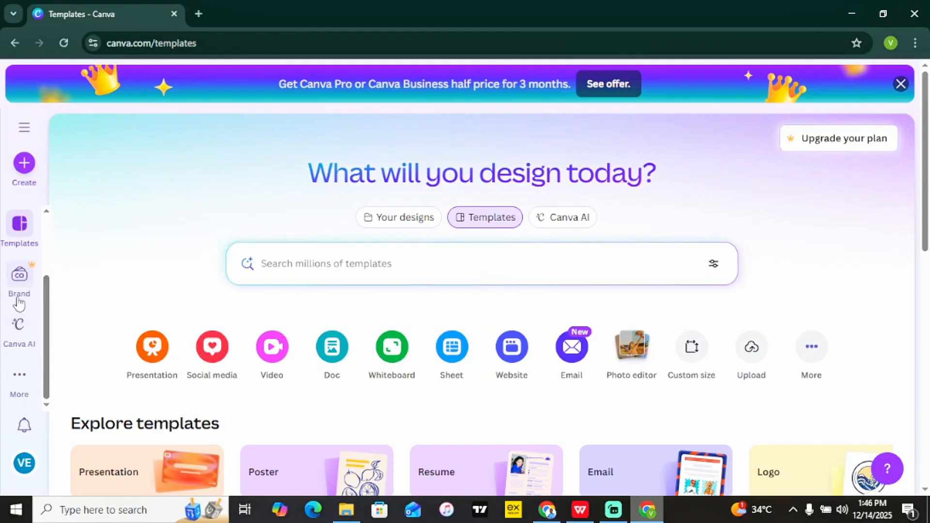
# Visit the brand page, then open the Canva AI page at canva.com/ai.
pyautogui.click(23, 279)
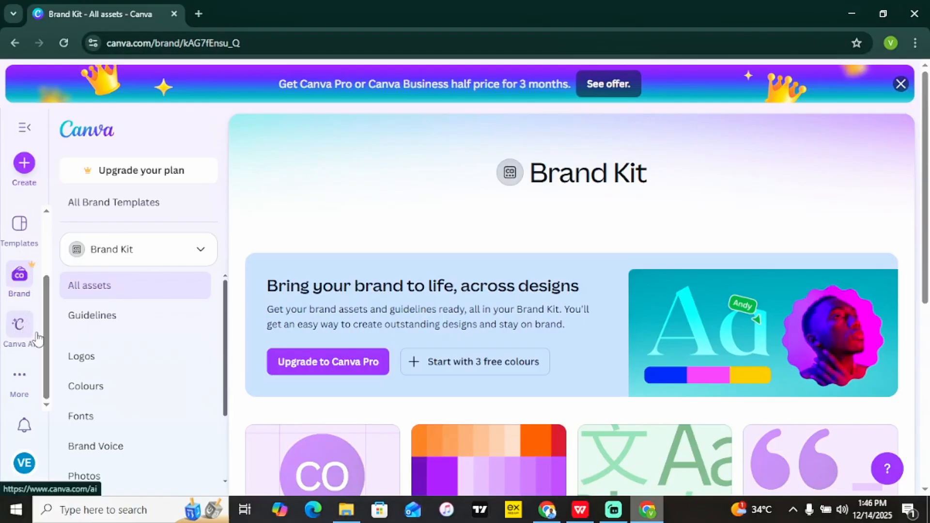
pyautogui.click(22, 327)
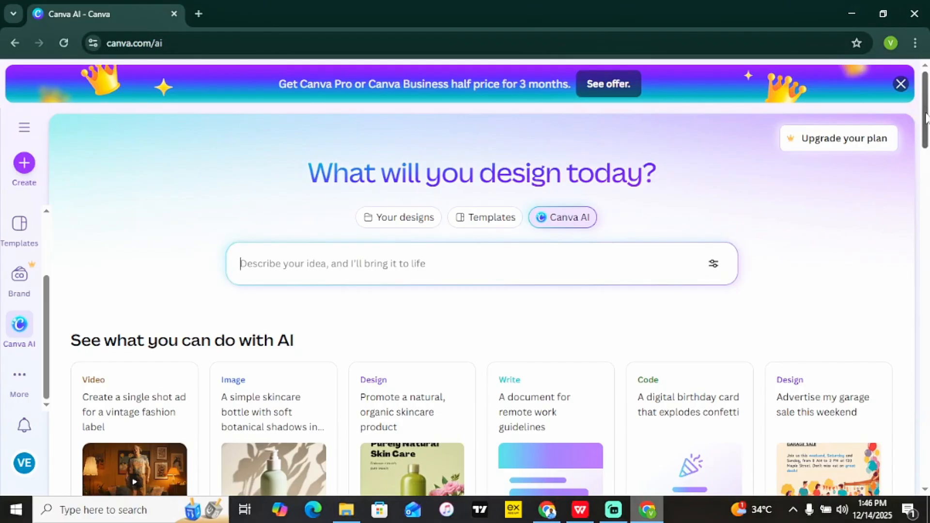
# Browse the AI examples and the More sections list, then return to the Home page.
pyautogui.moveTo(925, 116); pyautogui.dragTo(928, 151)
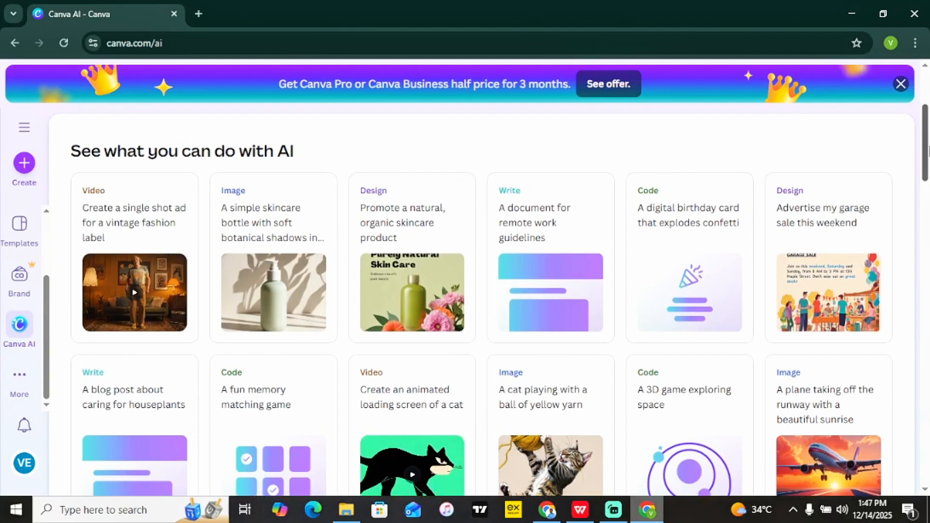
pyautogui.moveTo(928, 151); pyautogui.dragTo(928, 137)
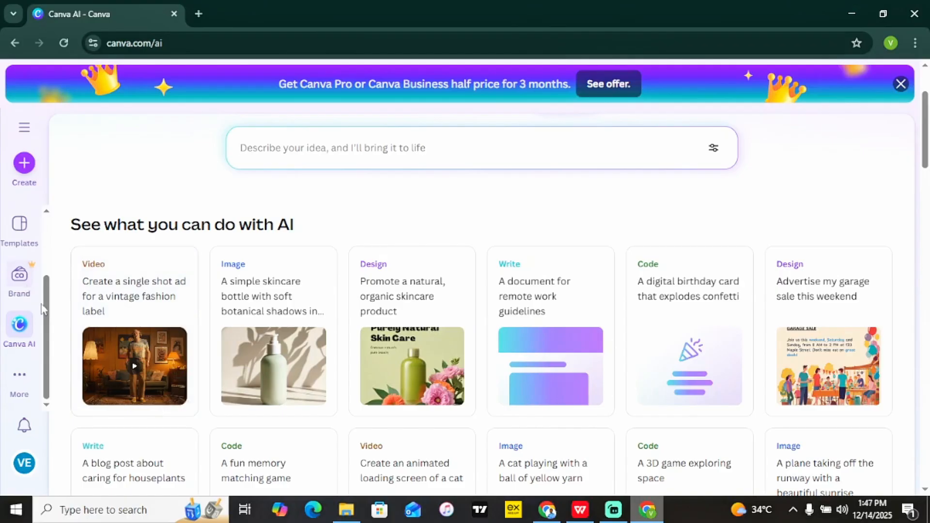
pyautogui.click(24, 377)
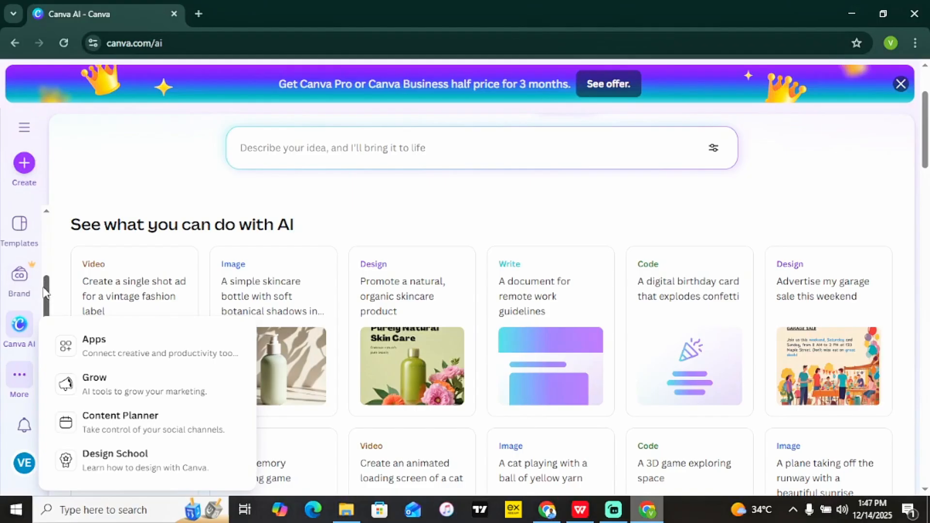
pyautogui.moveTo(46, 296); pyautogui.dragTo(44, 222)
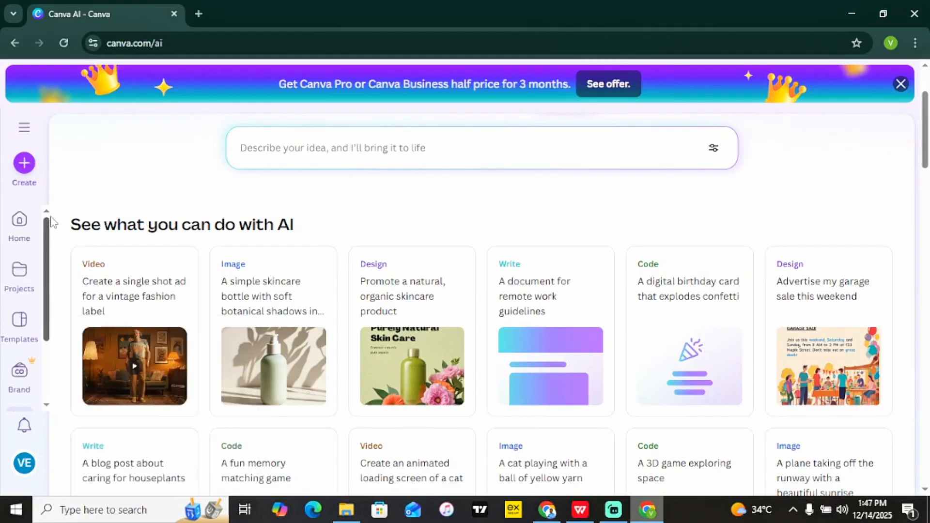
pyautogui.click(23, 223)
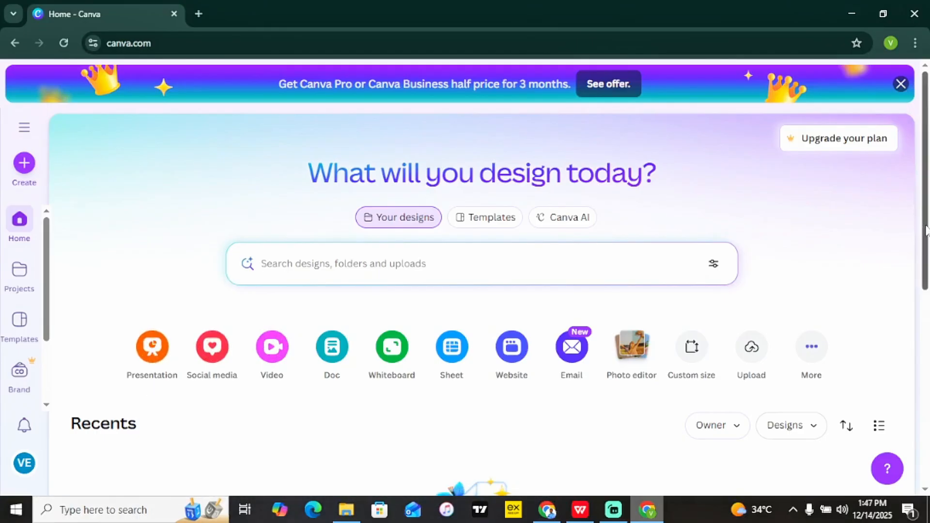
# Scroll through the Home page, then open 'Create a design' with the Create (+) button.
pyautogui.moveTo(925, 231); pyautogui.dragTo(923, 257)
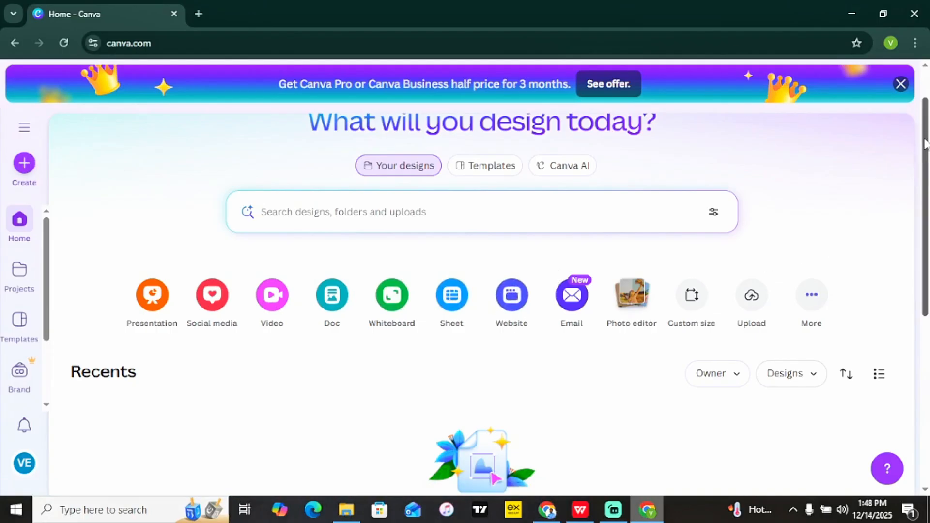
pyautogui.moveTo(926, 144); pyautogui.dragTo(926, 159)
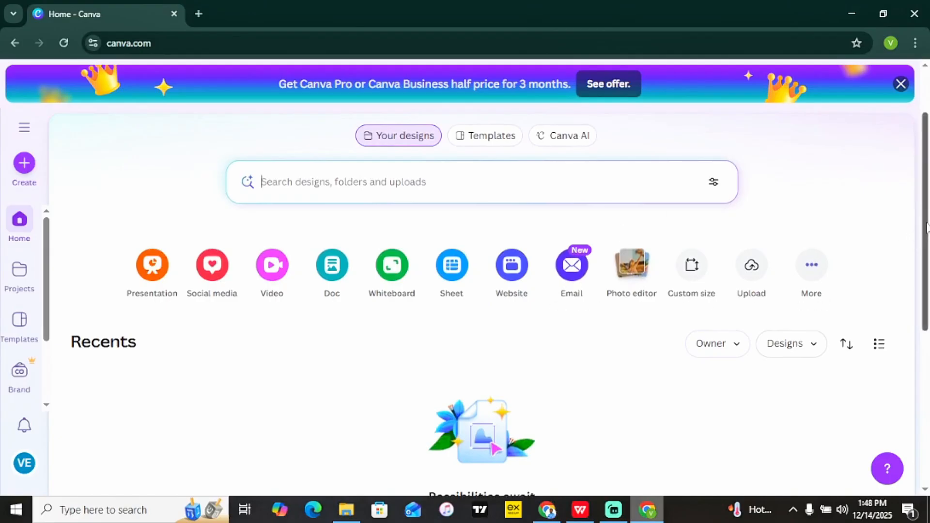
pyautogui.scroll(-6, 907, 311)
pyautogui.scroll(6, 887, 423)
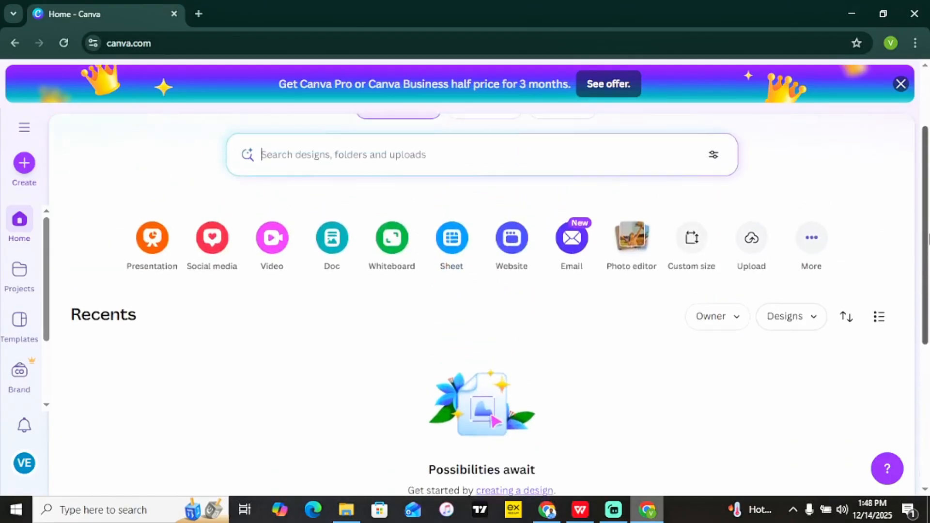
pyautogui.moveTo(927, 237); pyautogui.dragTo(922, 200)
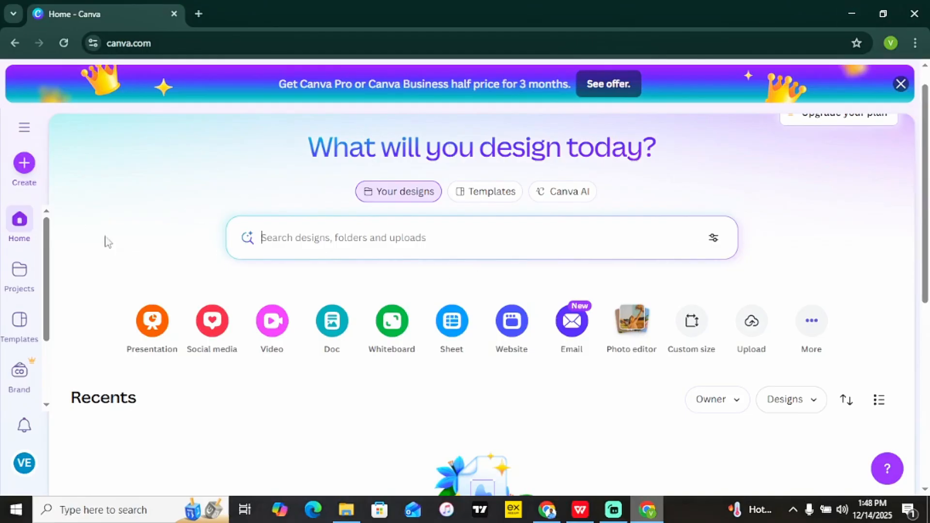
pyautogui.click(27, 171)
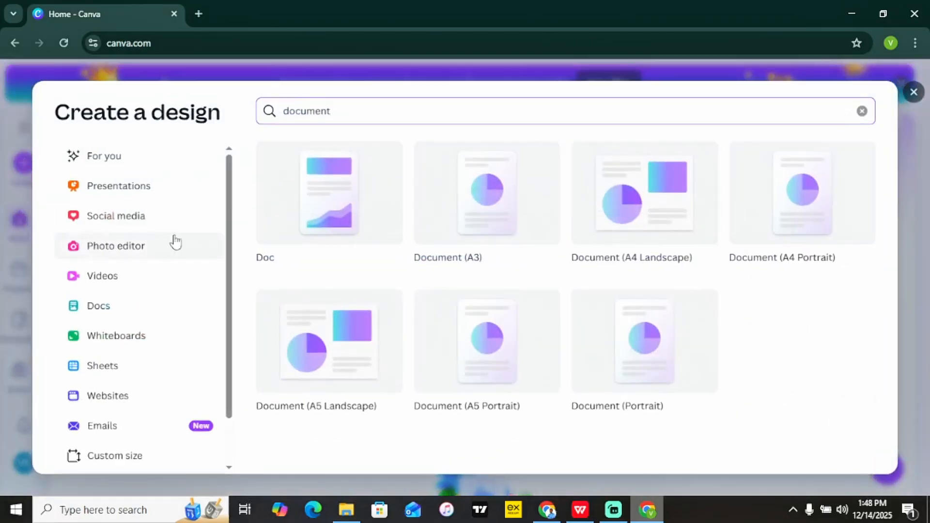
# Replace 'document' with 'logo' in the search and start a blank 500 × 500 px Logo design.
pyautogui.moveTo(347, 108); pyautogui.dragTo(262, 119)
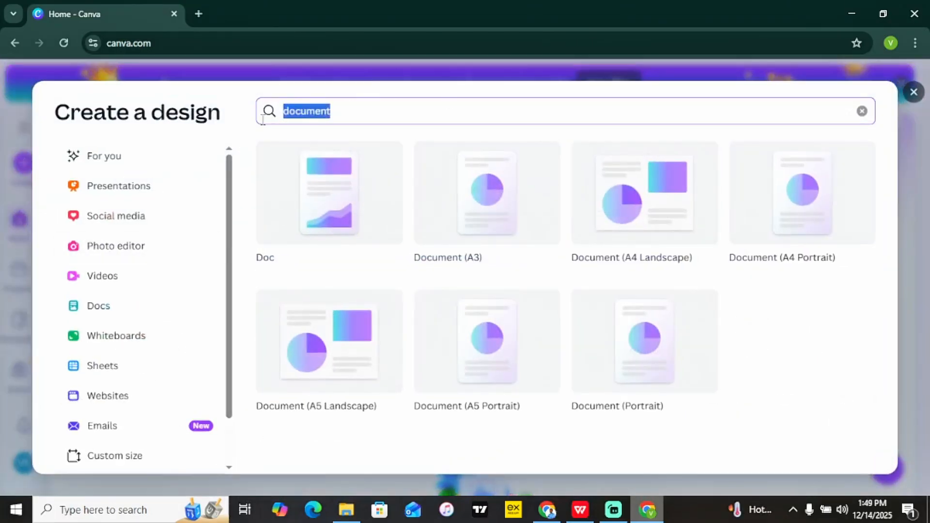
pyautogui.write('logo')
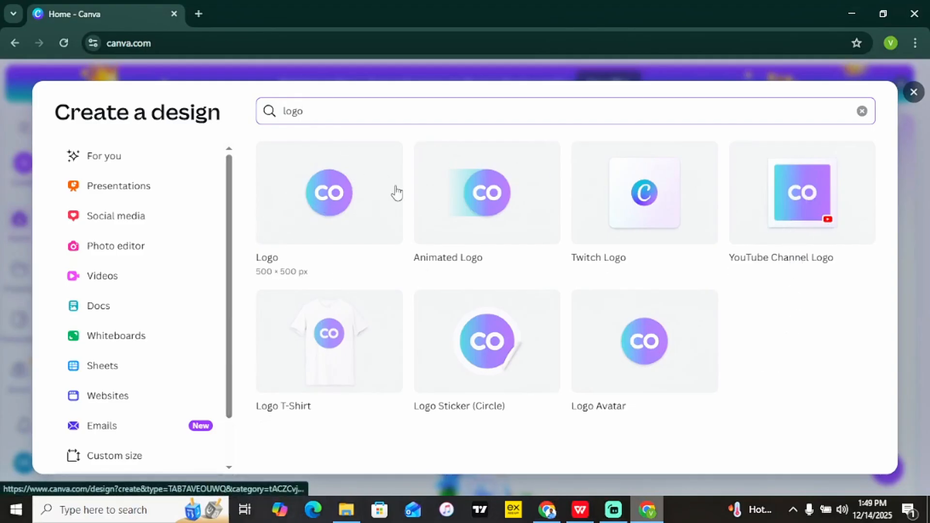
pyautogui.click(329, 196)
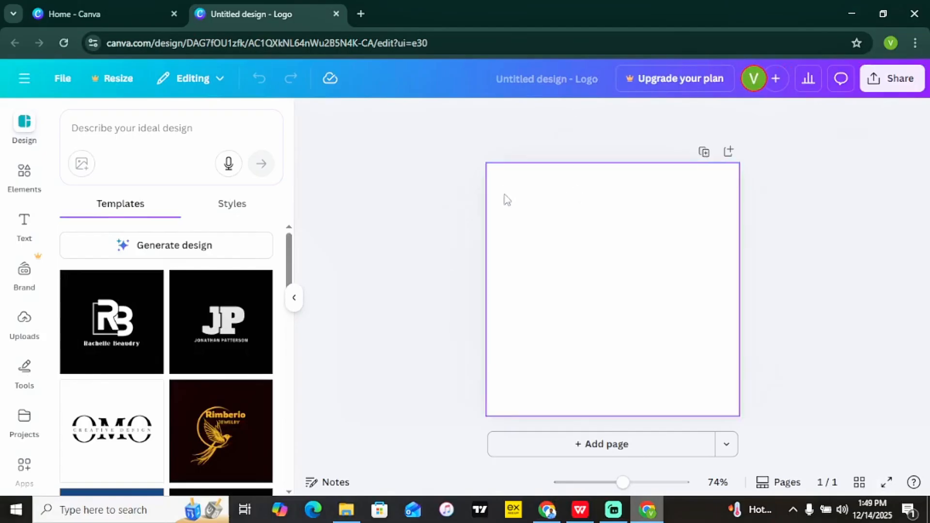
pyautogui.click(28, 127)
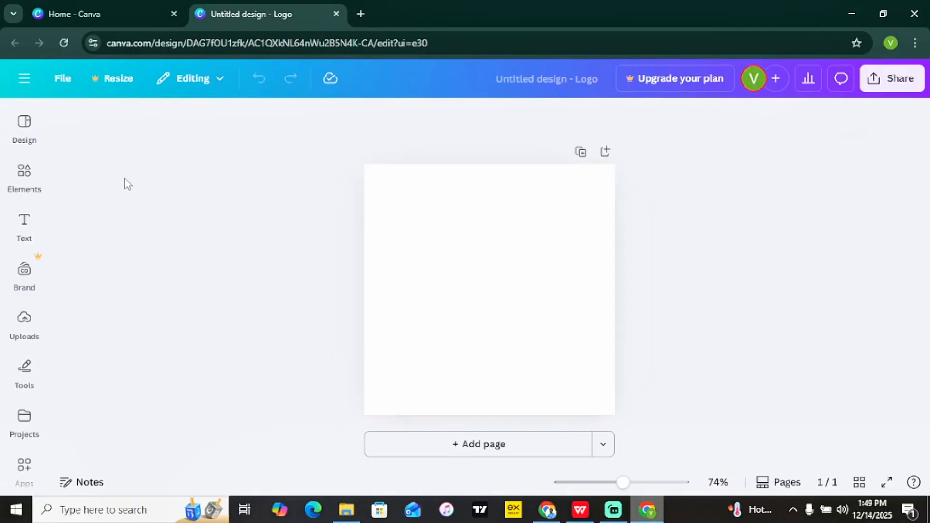
pyautogui.click(31, 179)
pyautogui.click(28, 145)
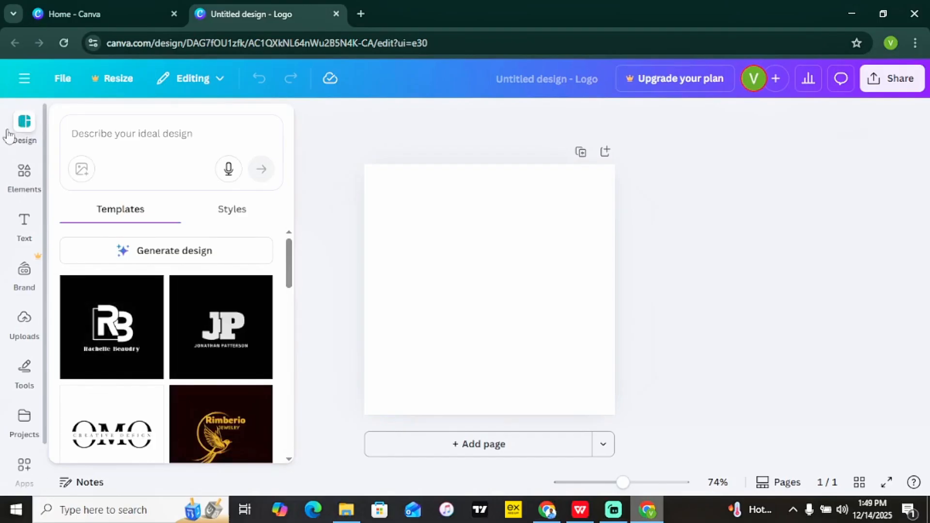
pyautogui.click(142, 133)
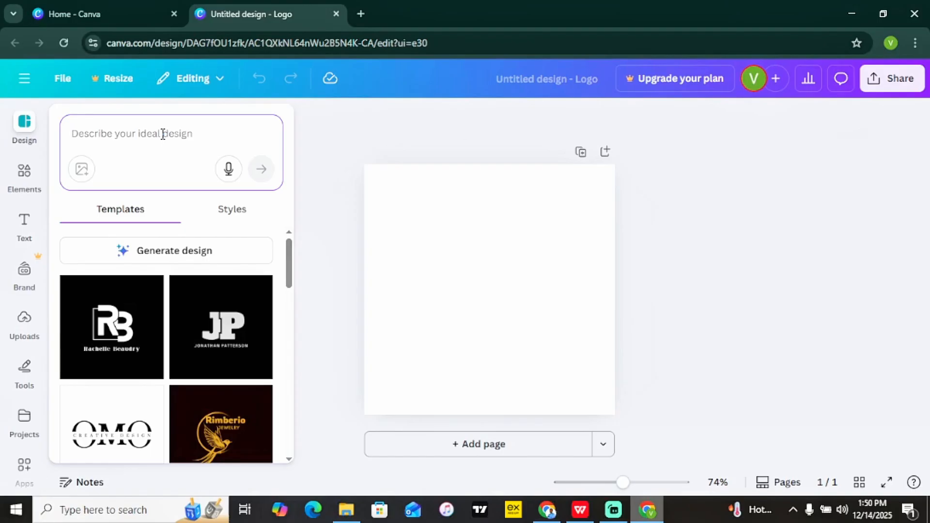
# Search templates for 'water bottle' and apply the ecodrop 'Natural Water' logo template.
pyautogui.write('wa')
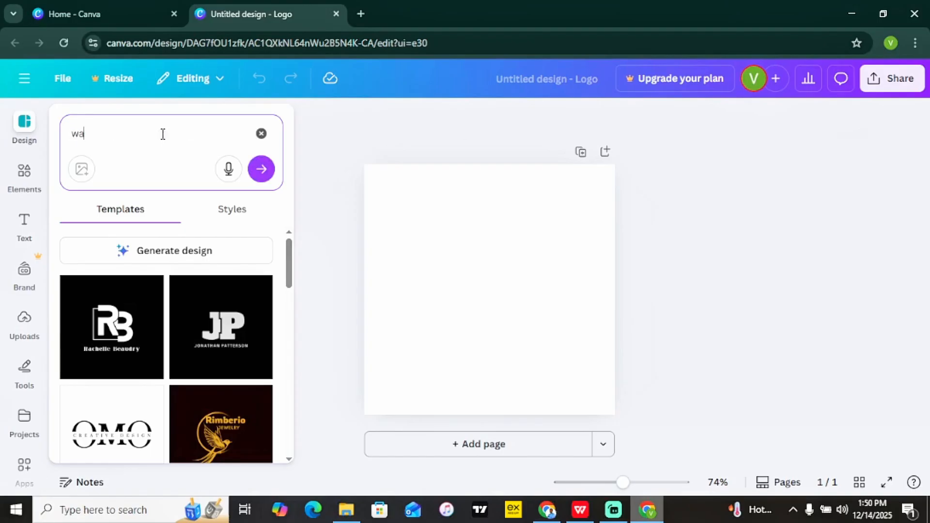
pyautogui.write('ter botle')
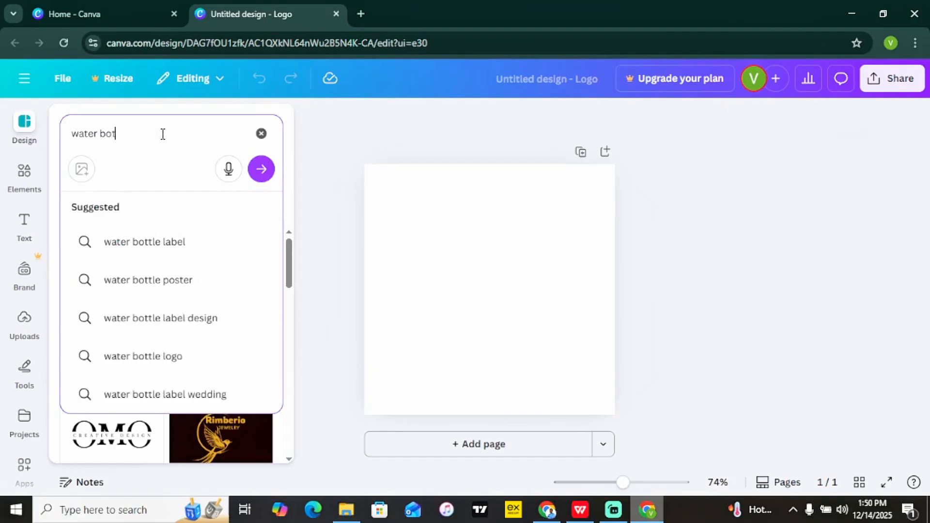
pyautogui.press('BackSpace')
pyautogui.press('BackSpace')
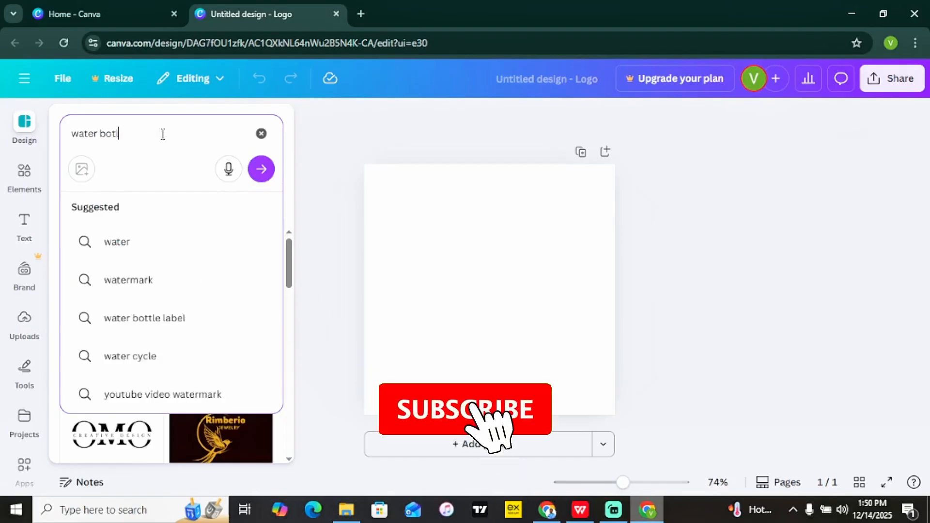
pyautogui.write('tle')
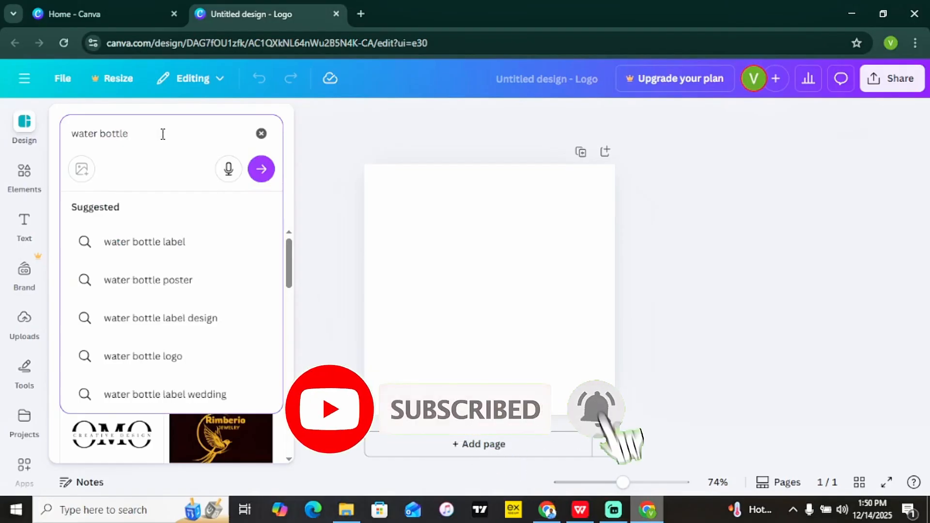
pyautogui.press('Return')
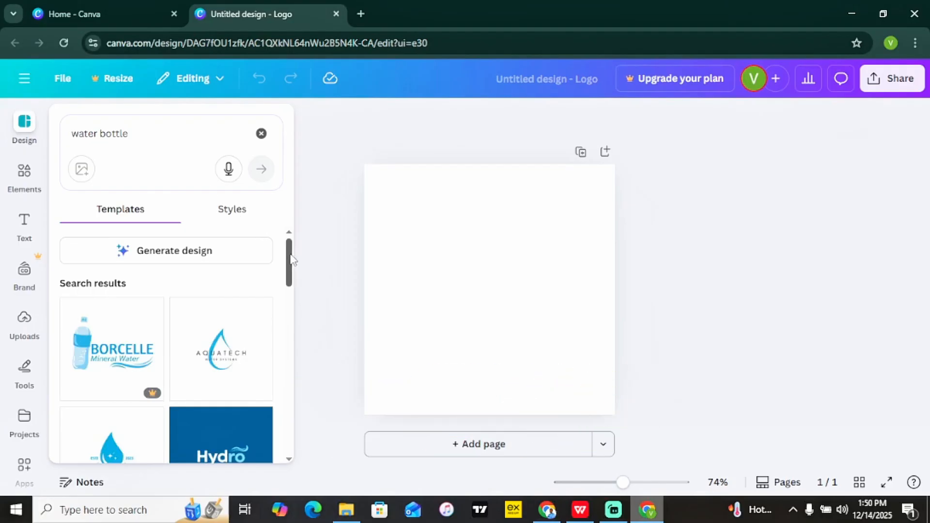
pyautogui.scroll(-1, 293, 267)
pyautogui.moveTo(291, 266); pyautogui.dragTo(294, 311)
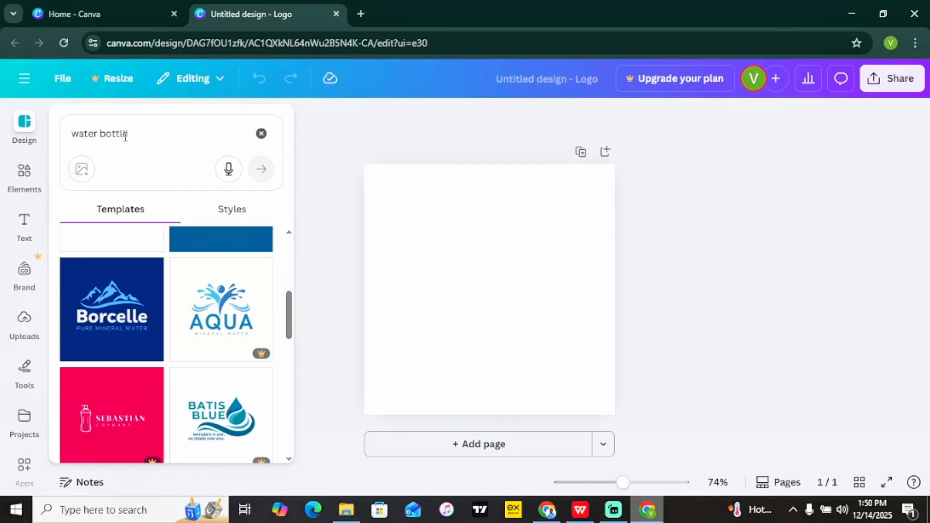
pyautogui.moveTo(292, 306); pyautogui.dragTo(289, 463)
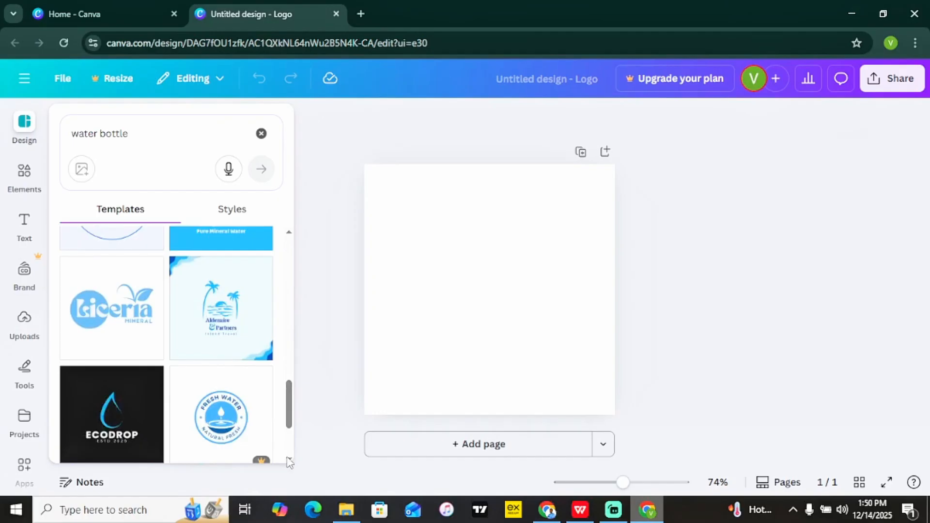
pyautogui.moveTo(289, 422); pyautogui.dragTo(289, 466)
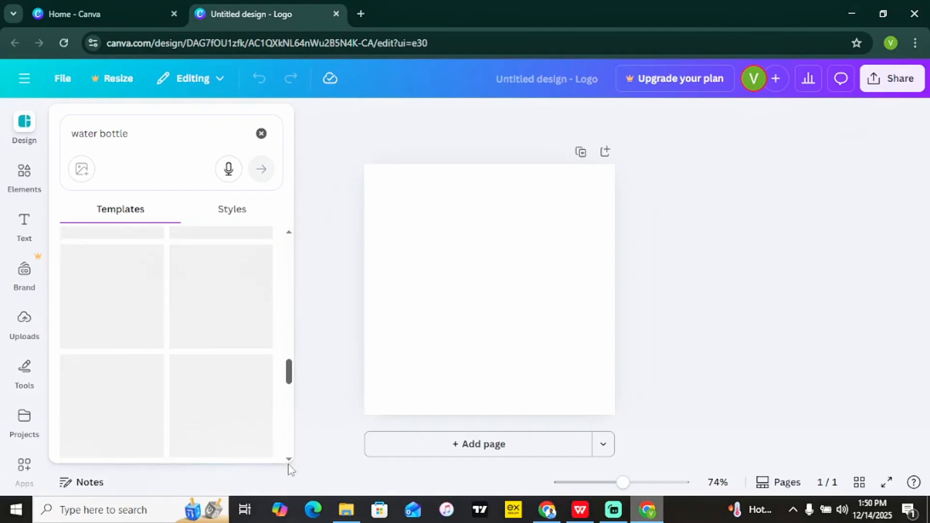
pyautogui.moveTo(289, 371); pyautogui.dragTo(290, 434)
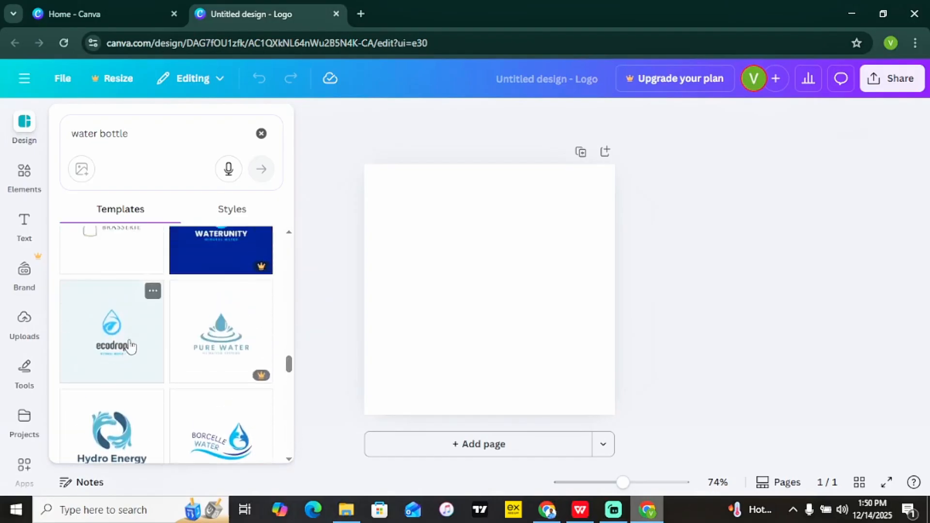
pyautogui.click(111, 335)
# Apply the ecodrop logo template, add a blank second page, and return to the water bottle template results.
pyautogui.click(295, 284)
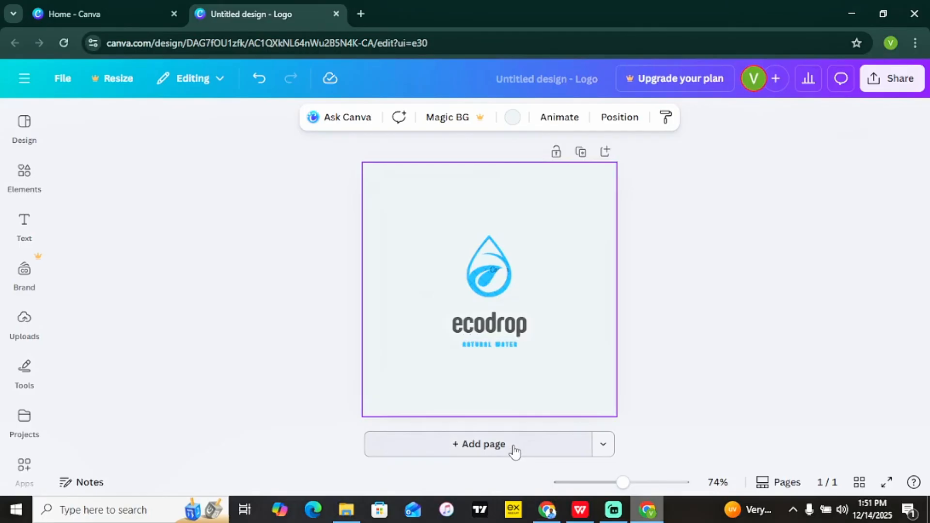
pyautogui.click(487, 448)
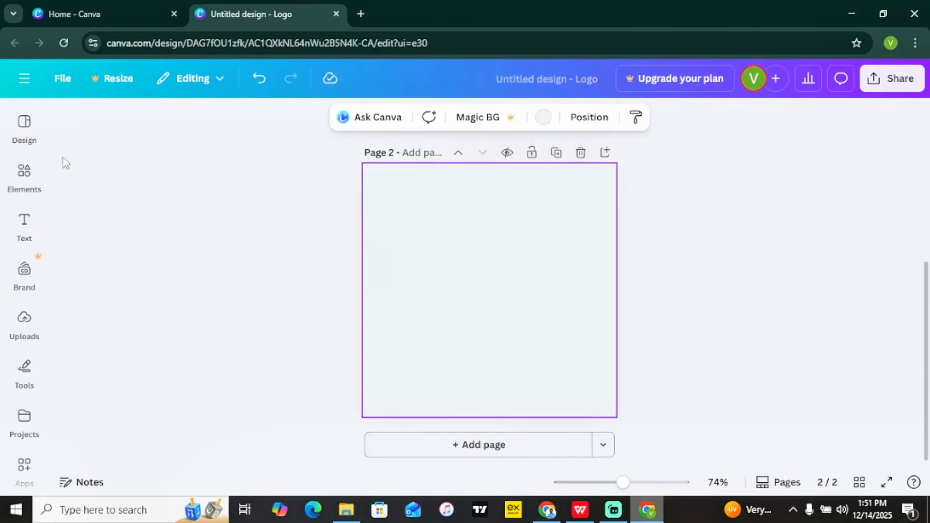
pyautogui.click(27, 135)
pyautogui.click(69, 122)
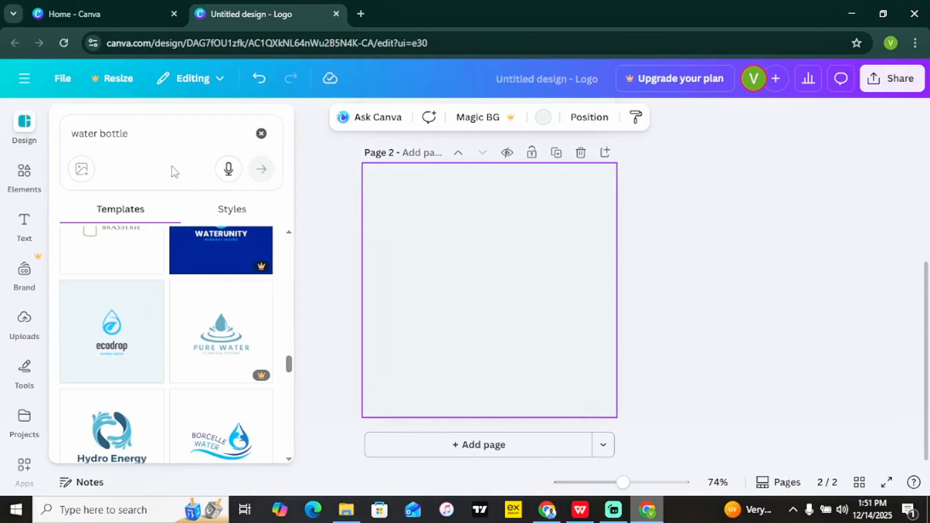
# Search templates for 'shoe' and apply the Sole Inc. shoe-print logo to the blank page.
pyautogui.click(146, 134)
pyautogui.write('shoe')
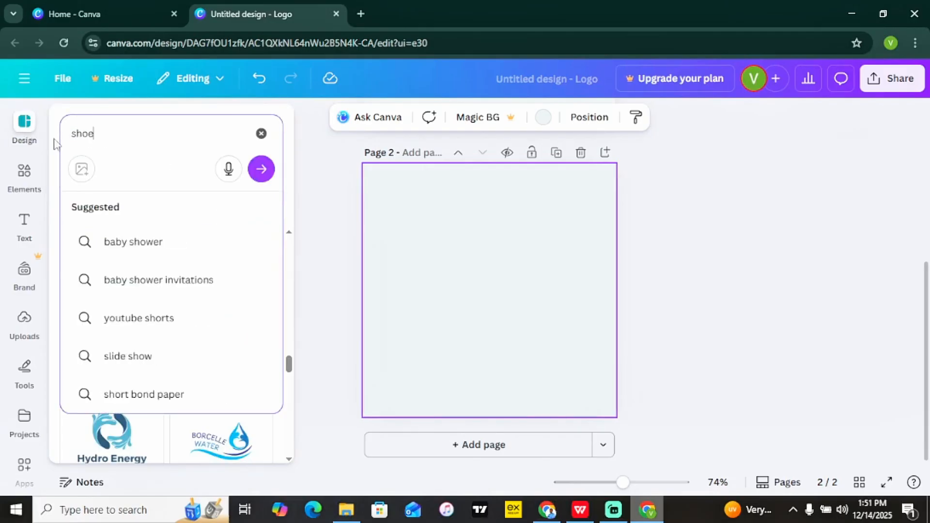
pyautogui.press('Return')
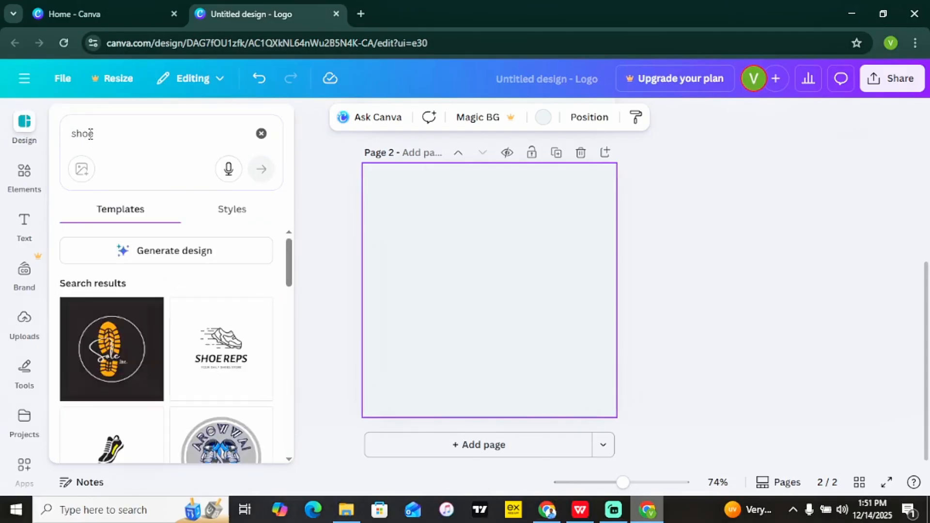
pyautogui.moveTo(290, 280)
pyautogui.mouseDown()
pyautogui.moveTo(289, 369)
pyautogui.moveTo(277, 386)
pyautogui.moveTo(289, 297)
pyautogui.mouseUp()
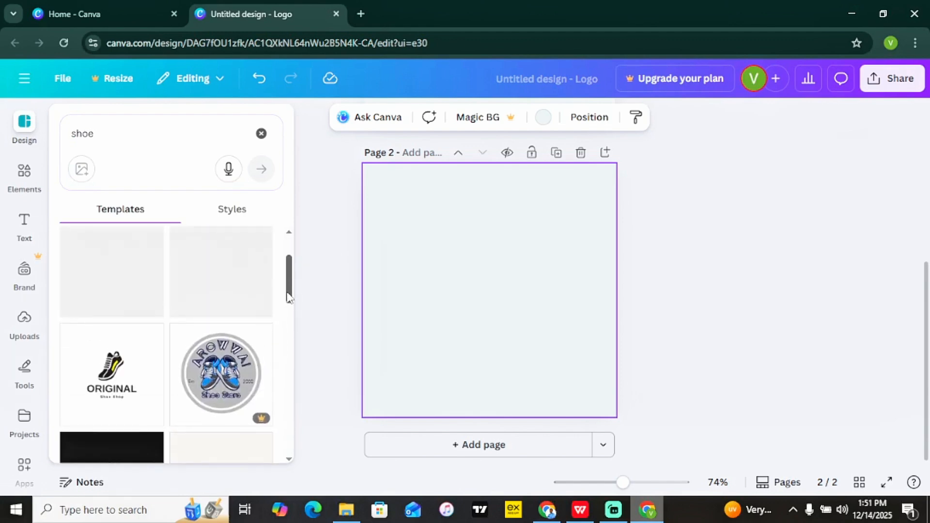
pyautogui.click(111, 282)
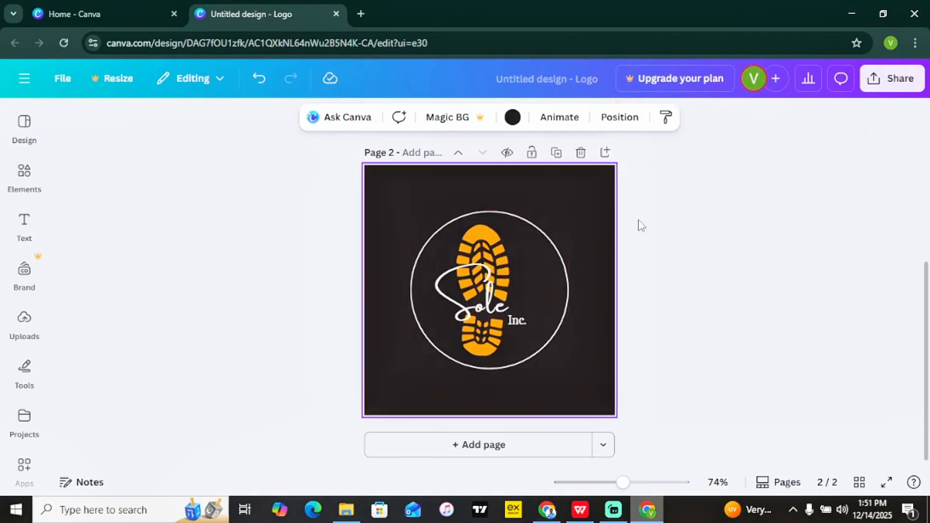
pyautogui.moveTo(926, 312)
pyautogui.mouseDown()
pyautogui.moveTo(927, 243)
pyautogui.moveTo(923, 324)
pyautogui.mouseUp()
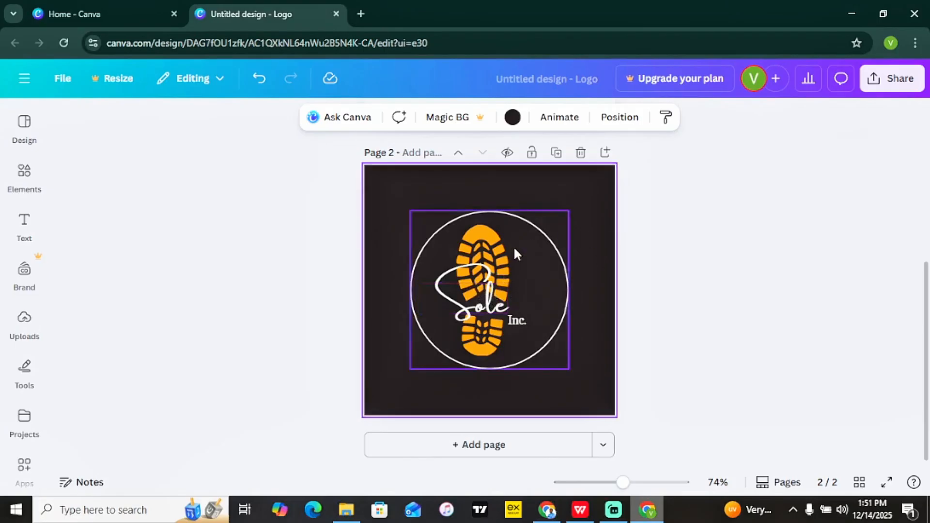
# Replace the logo's 'Sole' text with 'Kes shoes' and widen its box to fit one line.
pyautogui.click(471, 303)
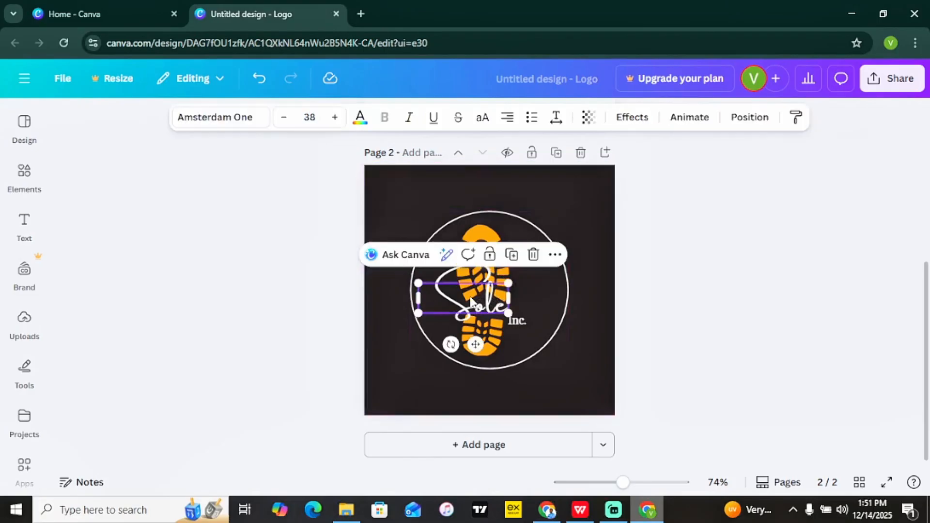
pyautogui.click(479, 295)
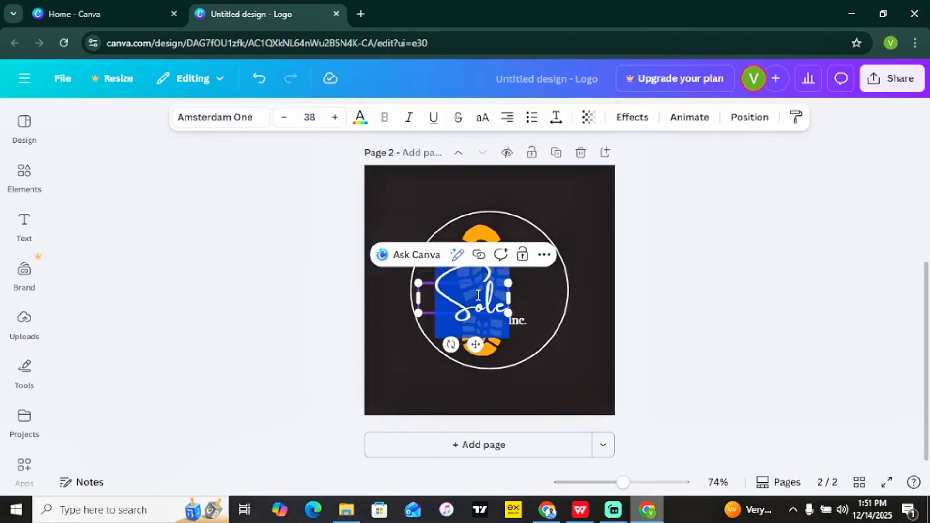
pyautogui.write('Kes')
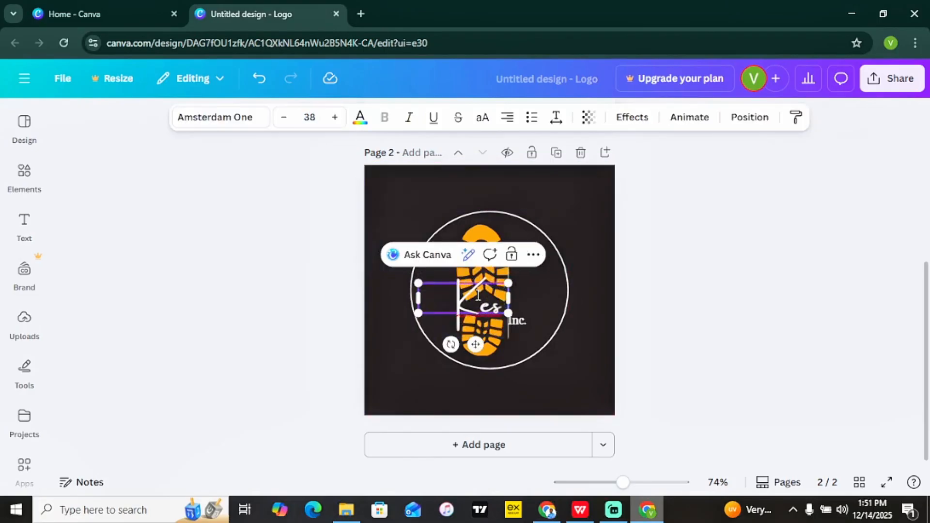
pyautogui.write(' shoes')
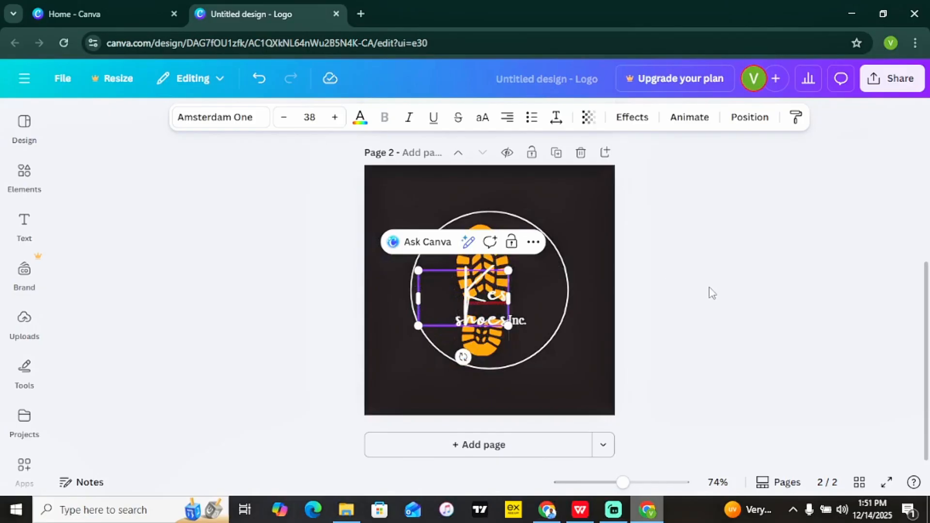
pyautogui.click(708, 293)
pyautogui.click(498, 297)
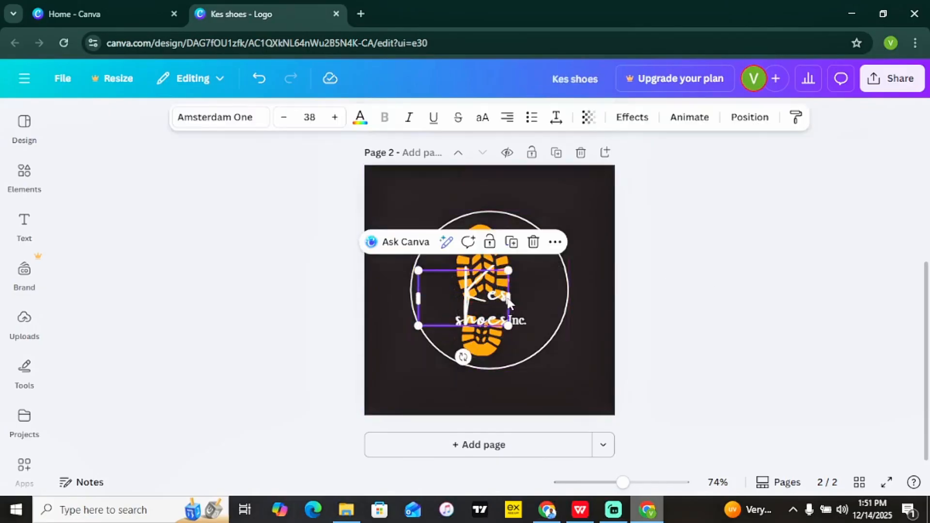
pyautogui.moveTo(509, 298); pyautogui.dragTo(552, 303)
pyautogui.click(647, 305)
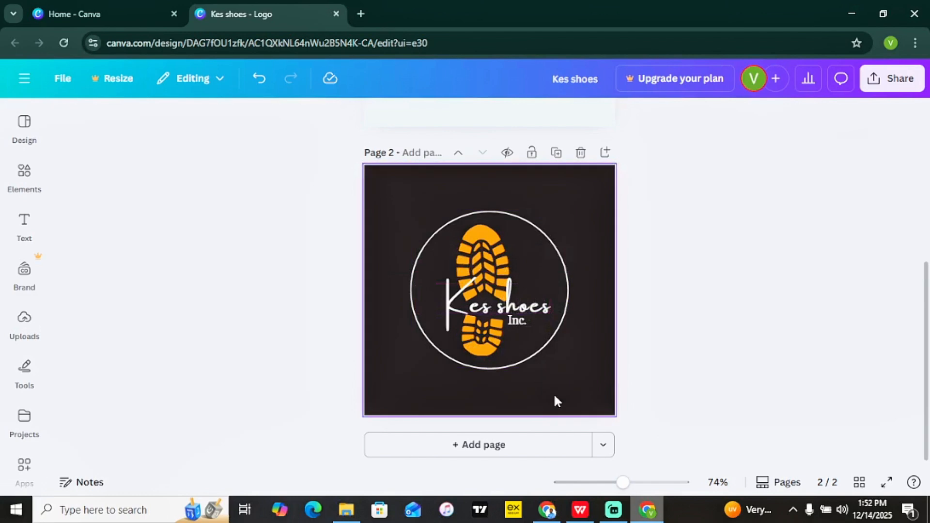
pyautogui.click(530, 313)
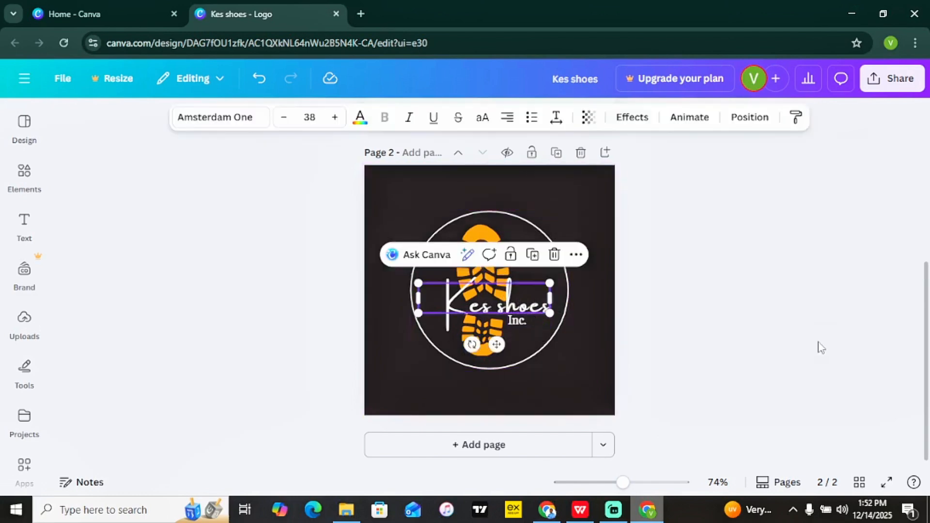
pyautogui.click(248, 121)
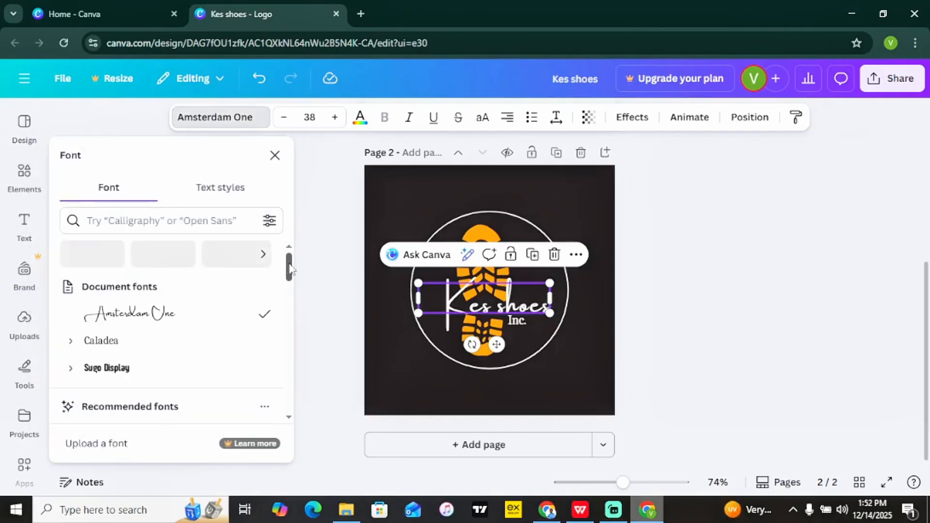
pyautogui.moveTo(290, 269); pyautogui.dragTo(293, 333)
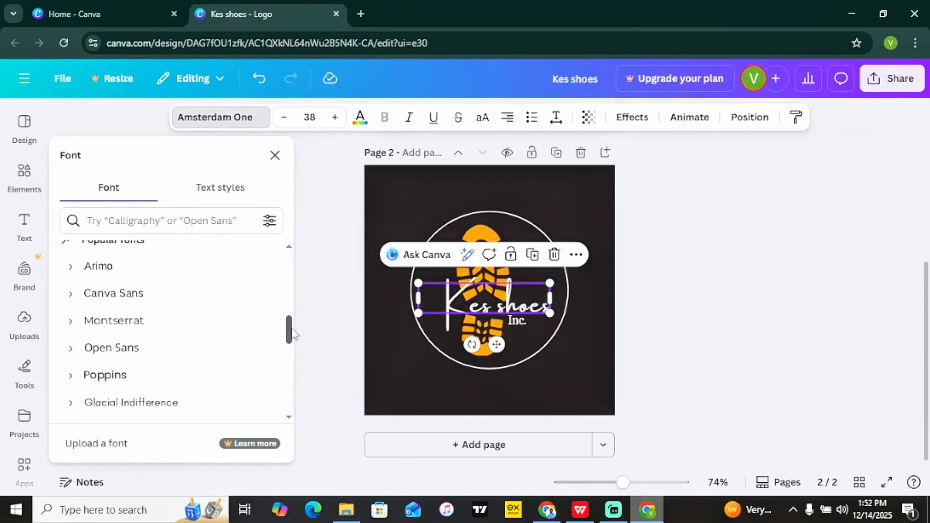
pyautogui.click(176, 327)
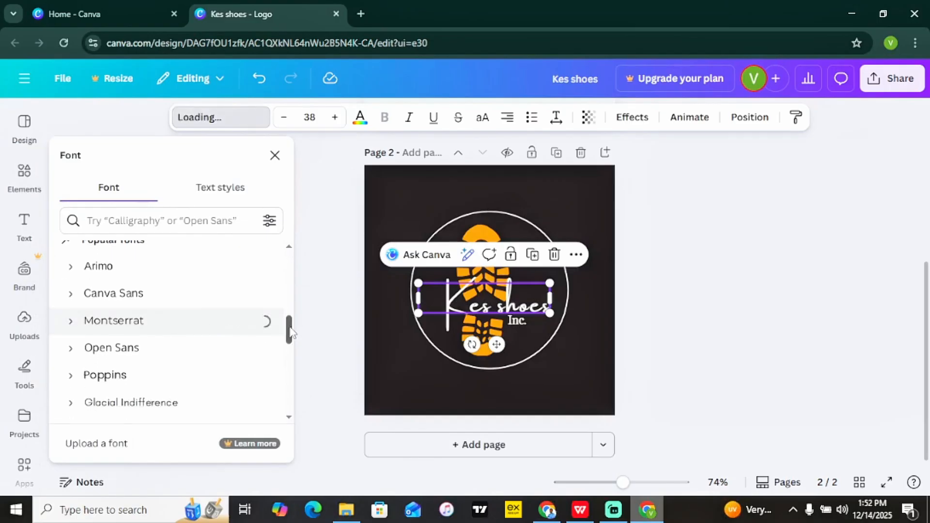
pyautogui.scroll(-6, 290, 349)
pyautogui.click(133, 308)
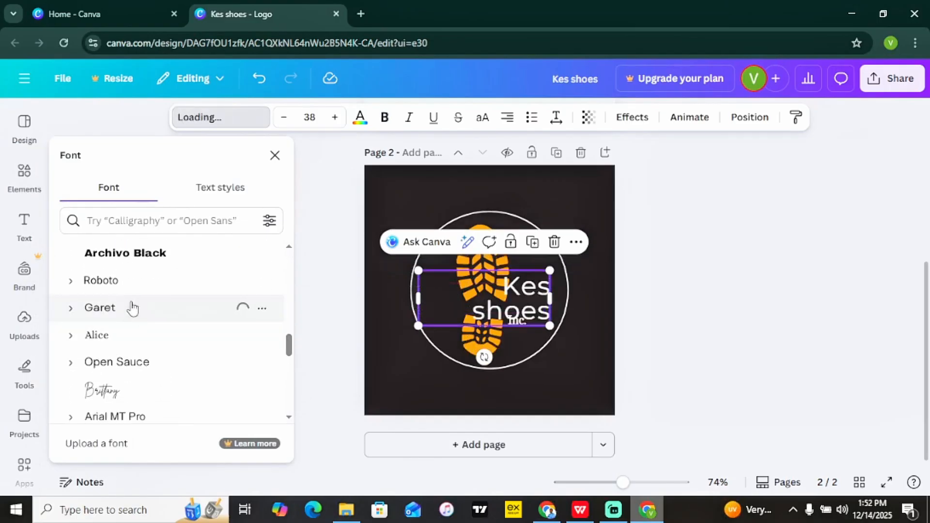
pyautogui.scroll(-3, 291, 347)
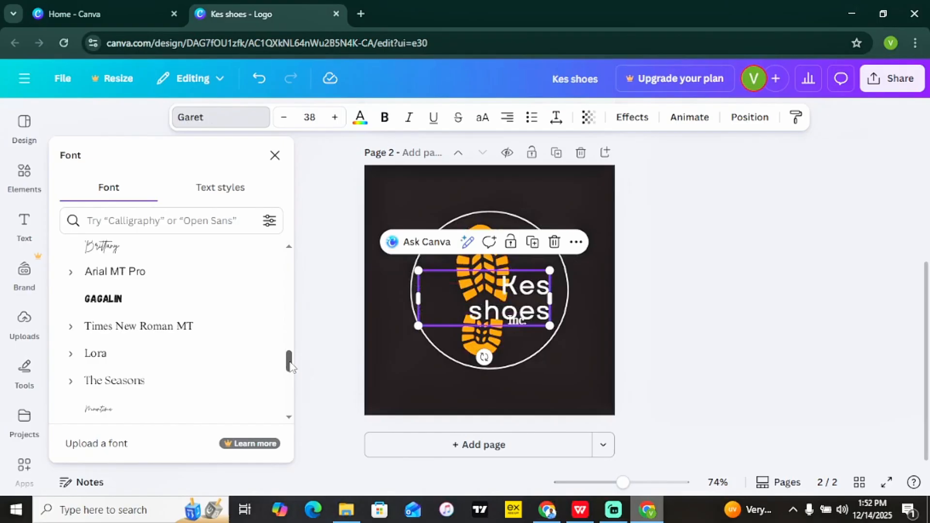
pyautogui.click(159, 297)
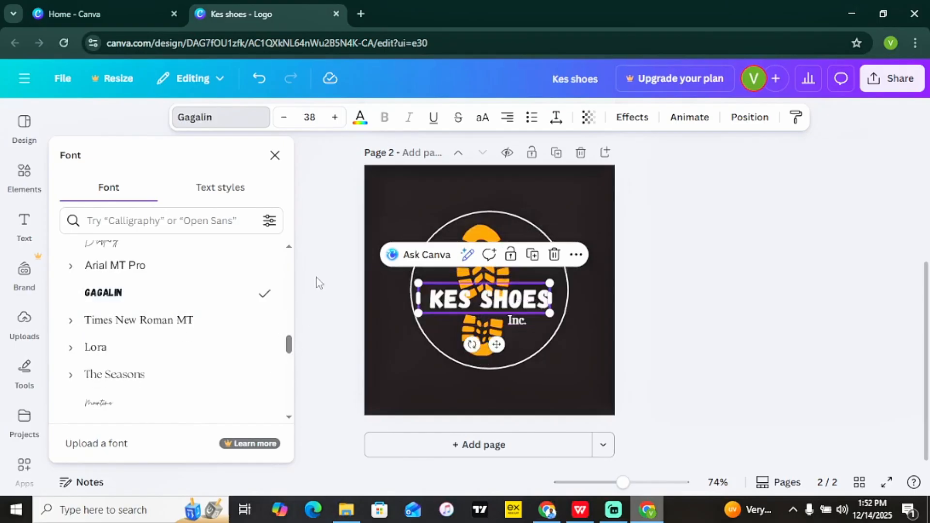
pyautogui.press('Escape')
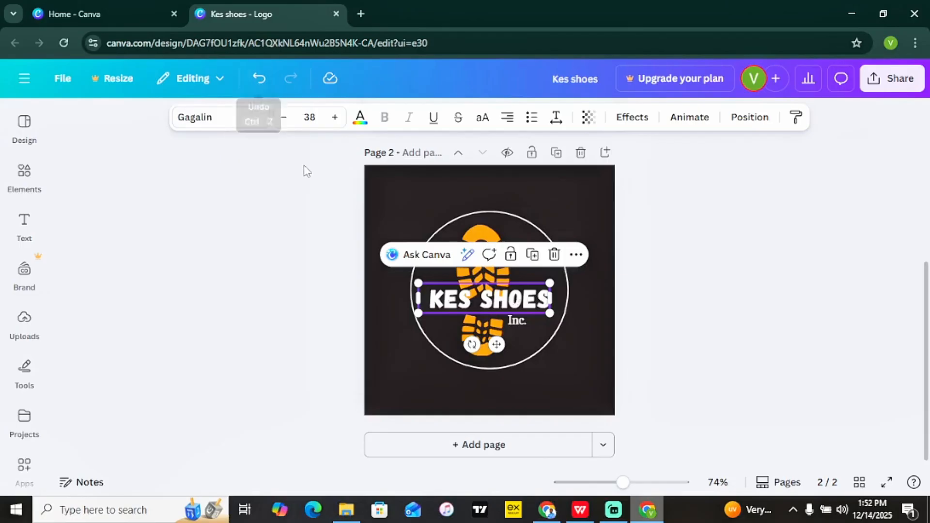
pyautogui.click(256, 80)
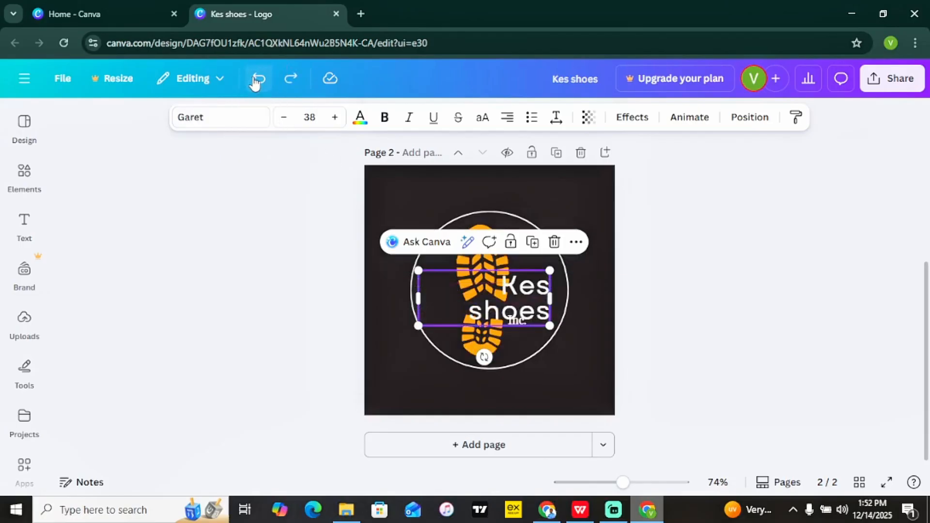
pyautogui.click(257, 81)
pyautogui.click(257, 80)
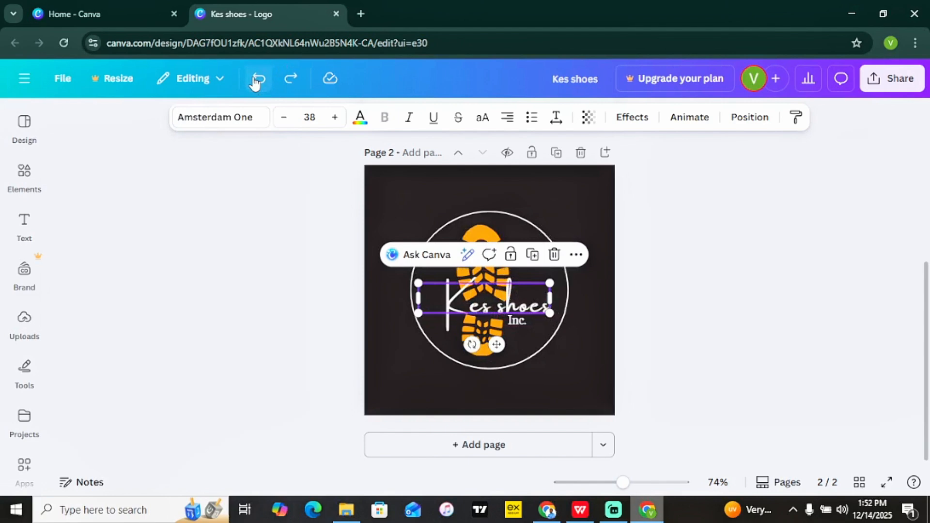
pyautogui.click(748, 295)
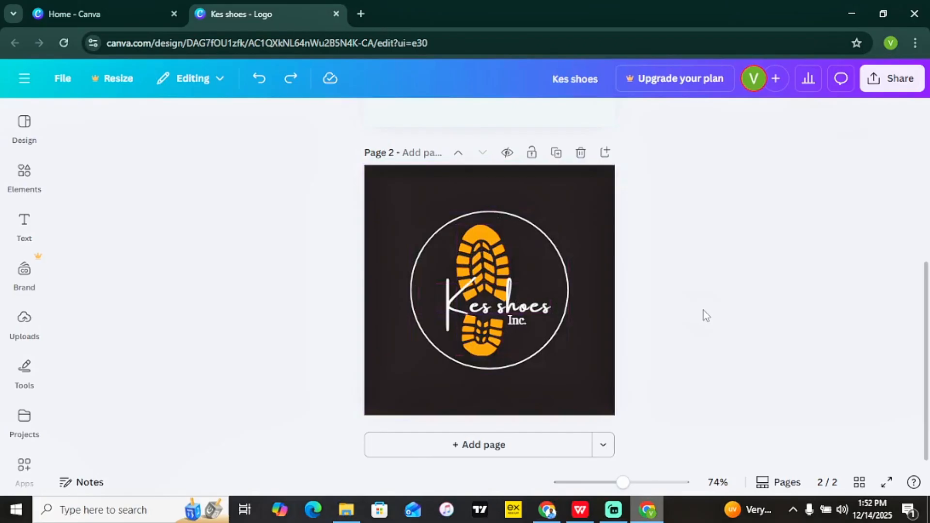
# Give the shoe-sole print a custom deeper orange colour, #DB6900.
pyautogui.click(494, 262)
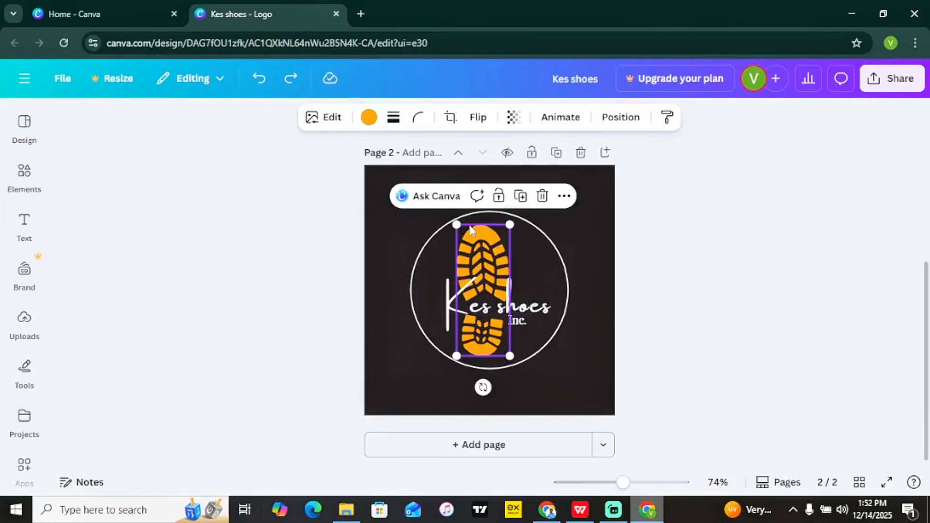
pyautogui.click(370, 121)
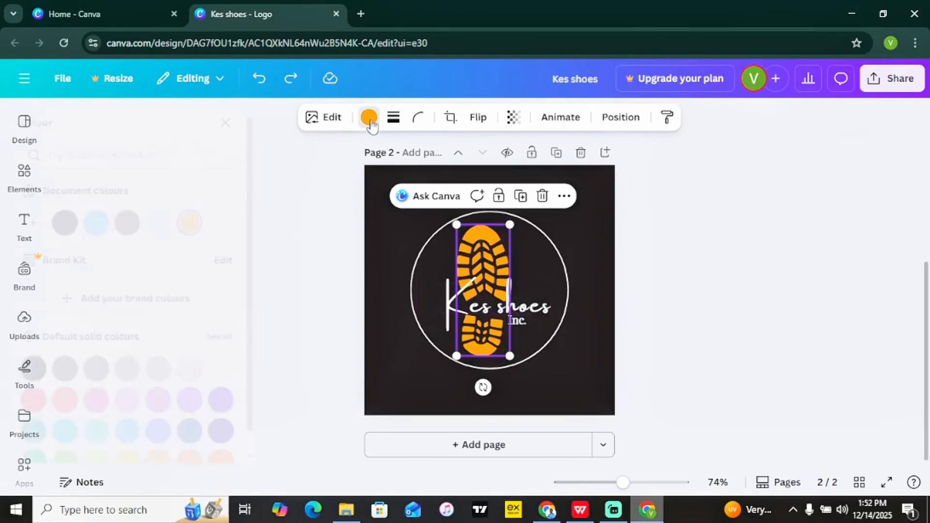
pyautogui.click(370, 123)
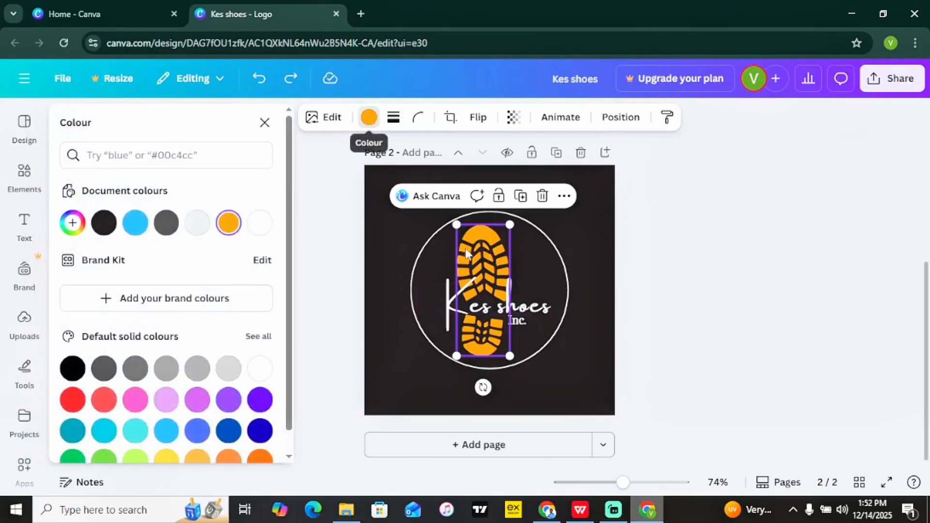
pyautogui.click(745, 270)
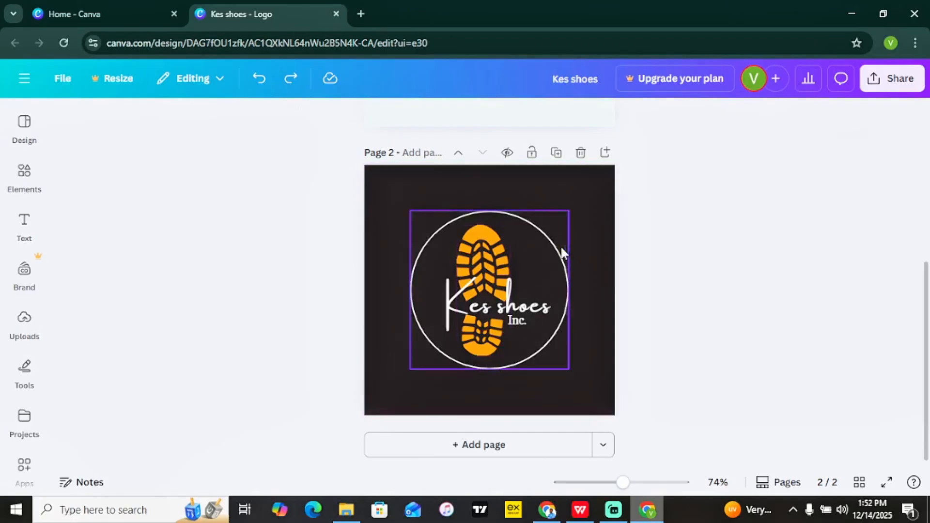
pyautogui.click(497, 256)
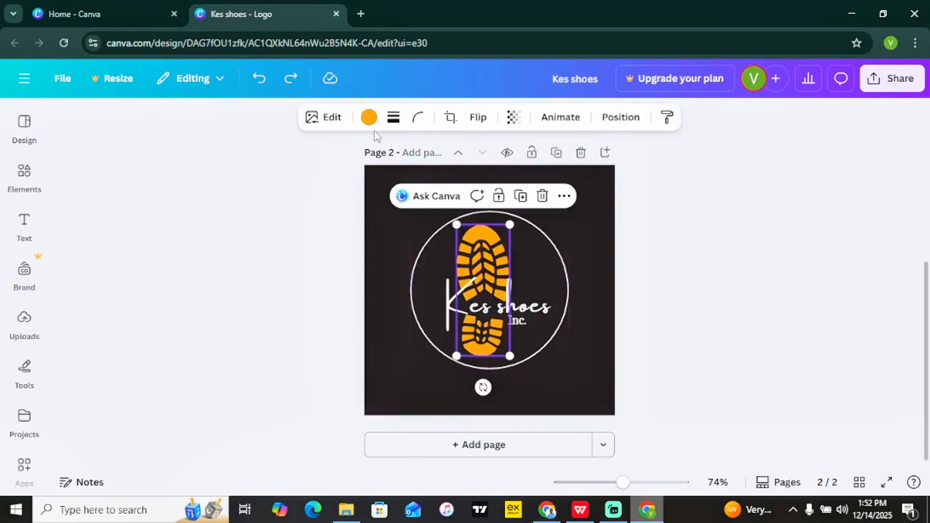
pyautogui.click(369, 117)
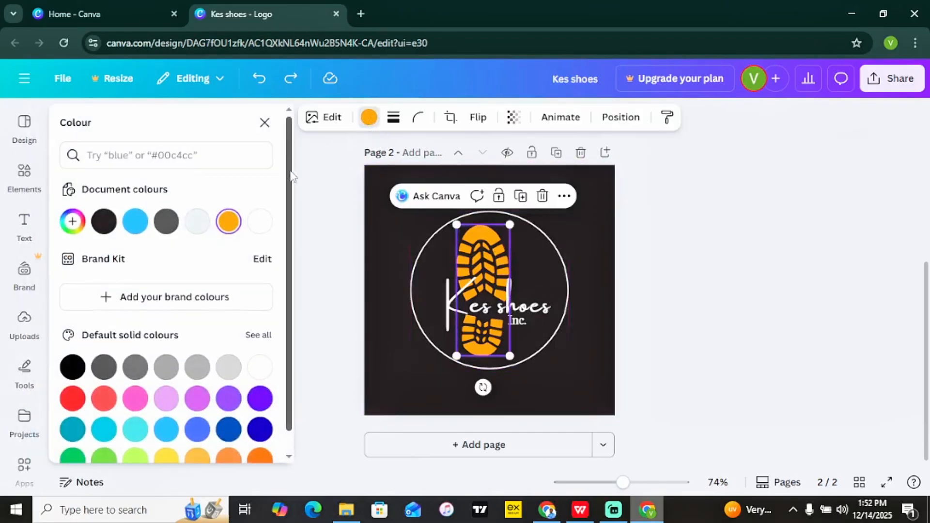
pyautogui.scroll(-1, 78, 221)
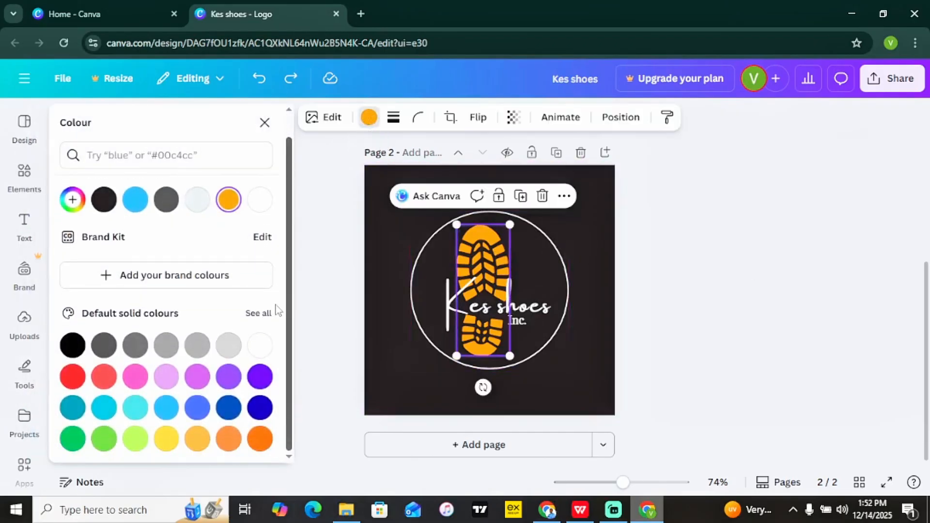
pyautogui.click(72, 200)
pyautogui.moveTo(183, 278); pyautogui.dragTo(257, 280)
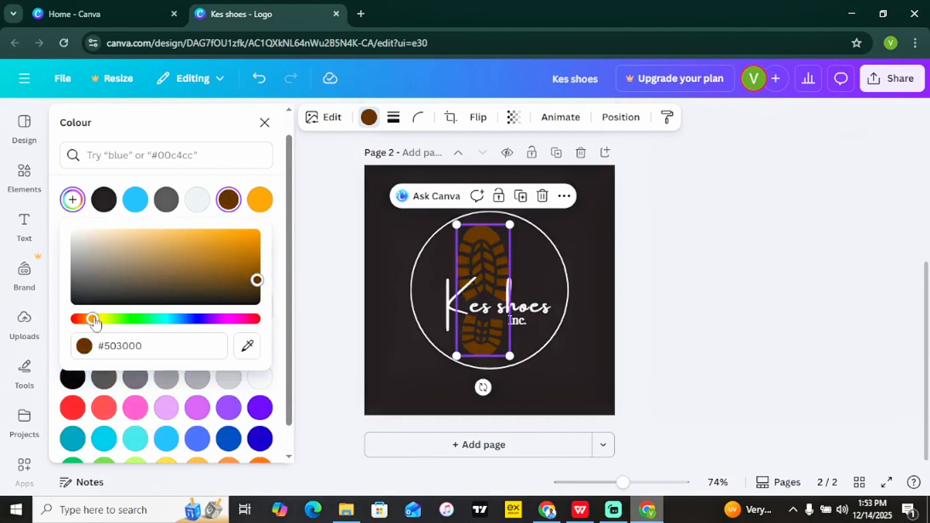
pyautogui.moveTo(94, 319)
pyautogui.mouseDown()
pyautogui.moveTo(199, 323)
pyautogui.moveTo(89, 318)
pyautogui.mouseUp()
pyautogui.click(223, 262)
pyautogui.moveTo(222, 262); pyautogui.dragTo(286, 245)
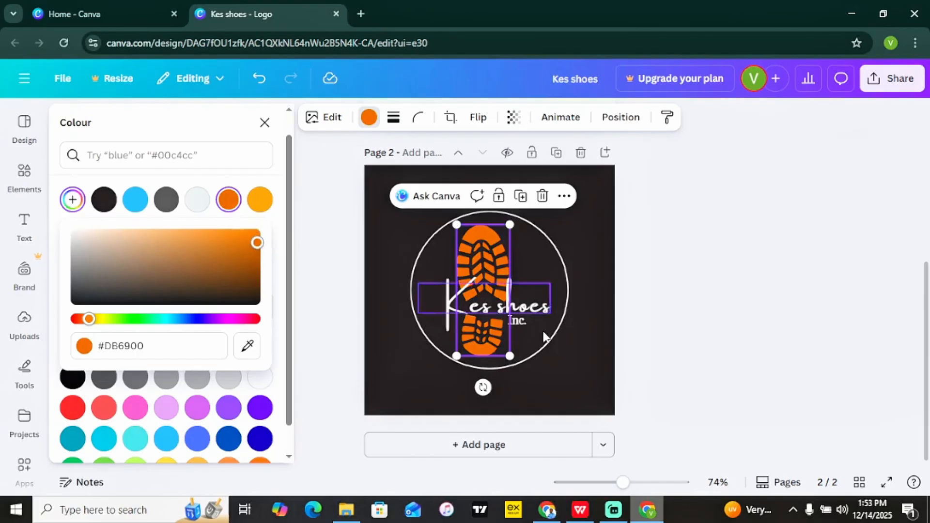
pyautogui.click(732, 254)
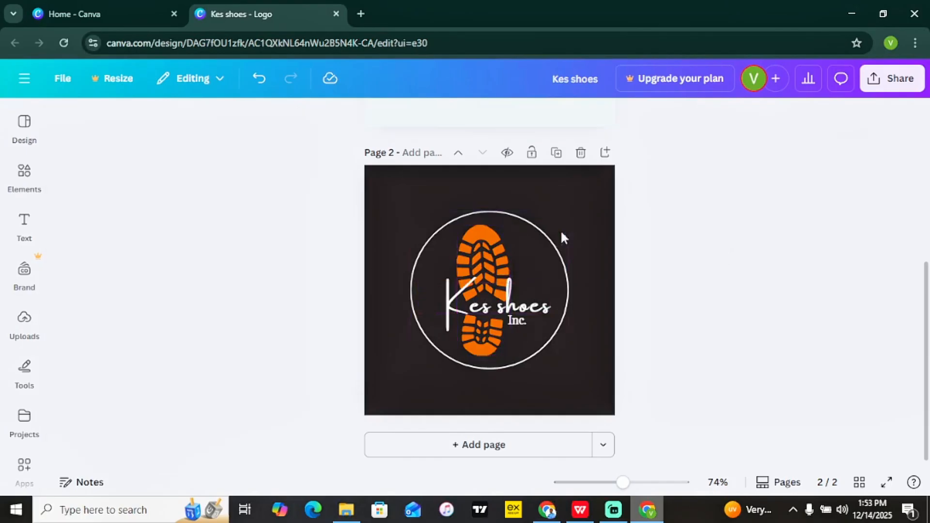
# Delete the white circle and the 'Inc.' text from the Kes shoes logo.
pyautogui.click(487, 214)
pyautogui.press('Delete')
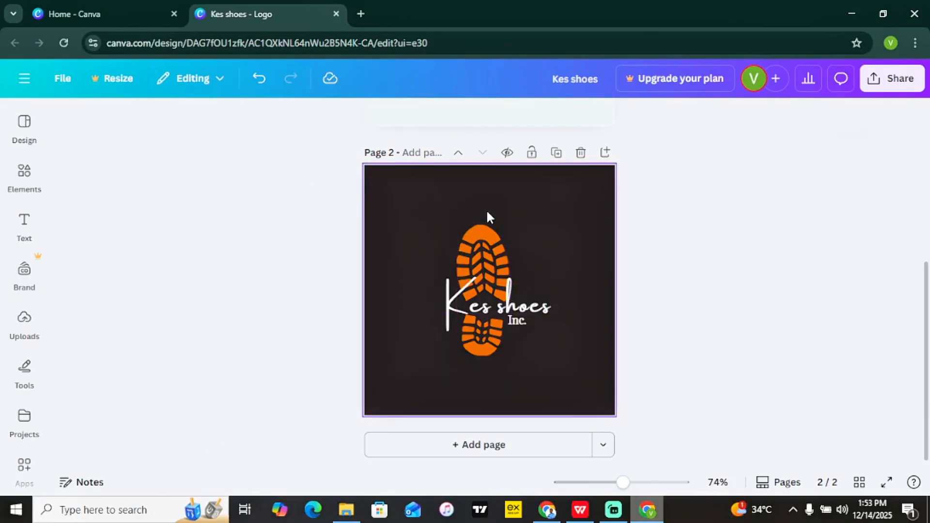
pyautogui.click(518, 324)
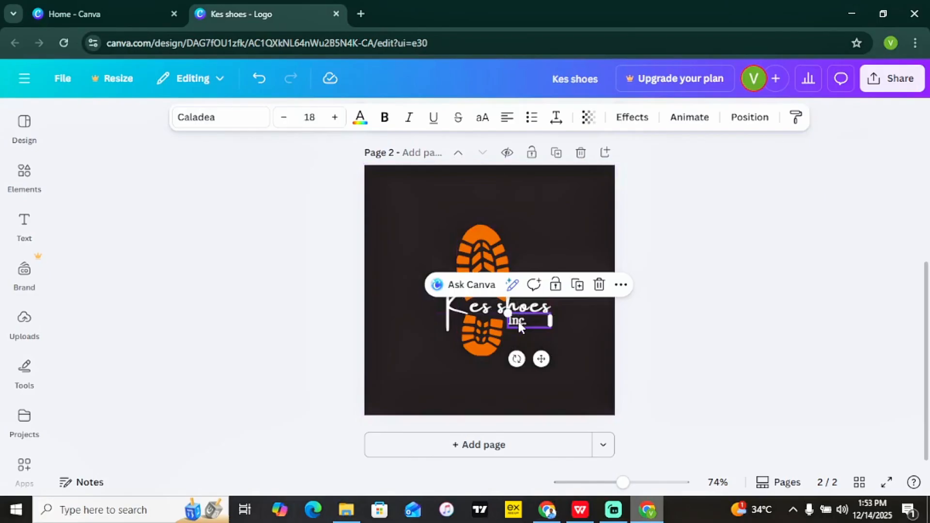
pyautogui.press('Delete')
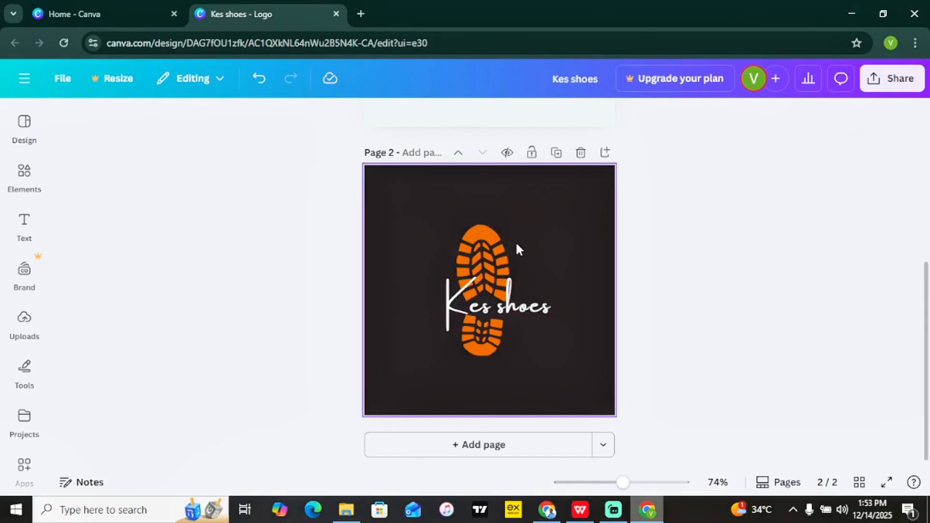
pyautogui.click(556, 266)
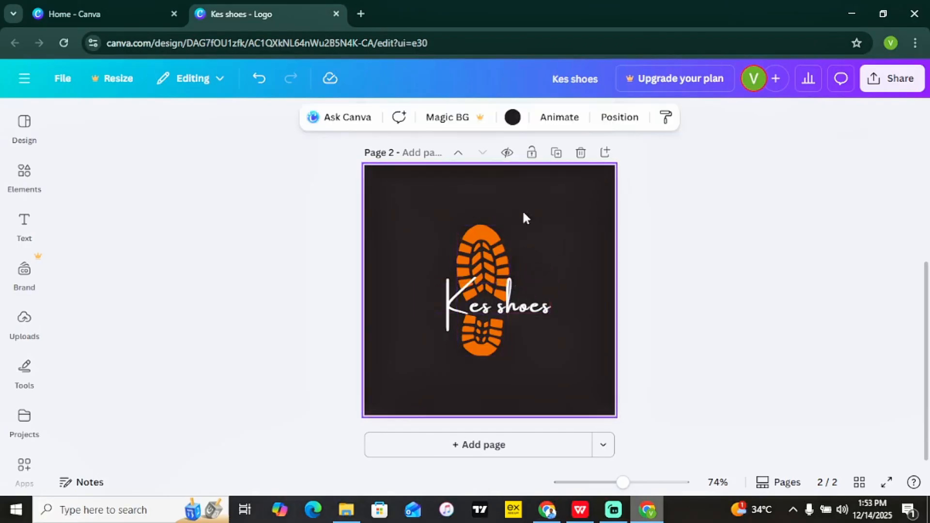
pyautogui.click(513, 116)
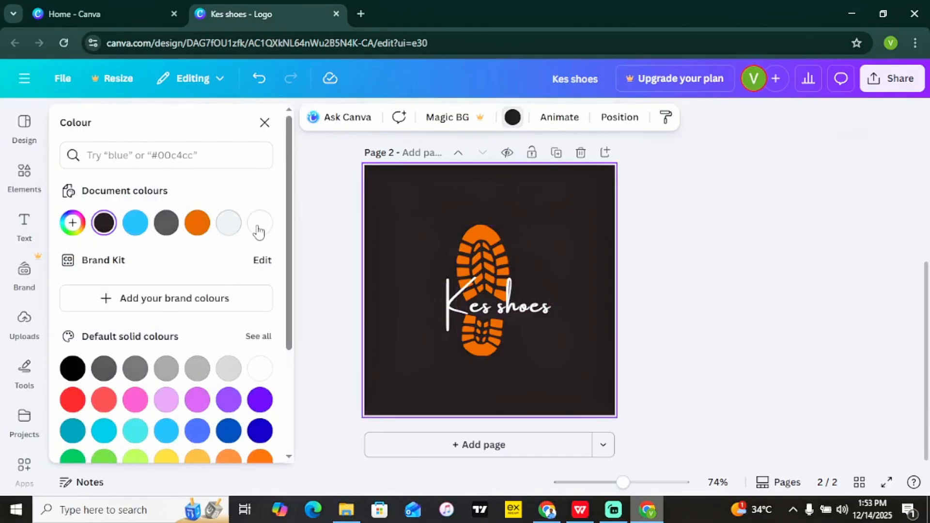
pyautogui.click(260, 223)
pyautogui.click(103, 222)
pyautogui.click(775, 235)
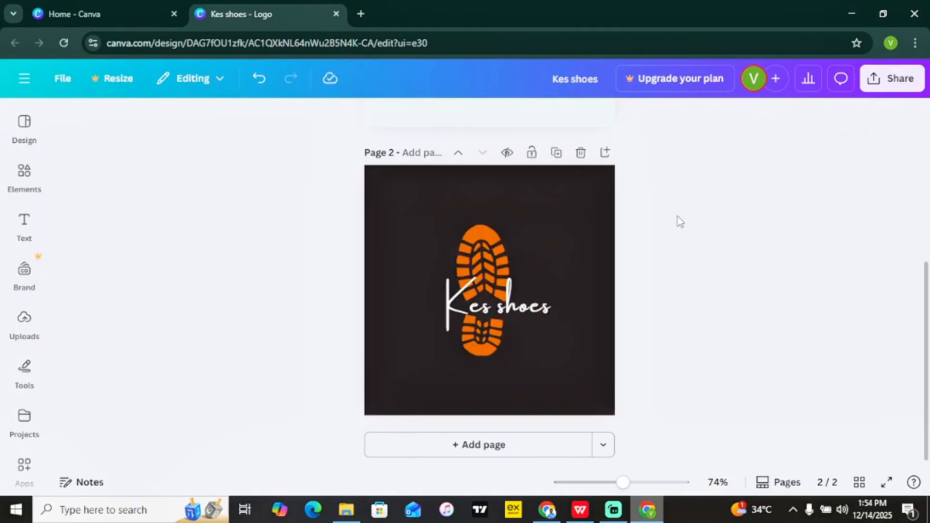
pyautogui.click(586, 177)
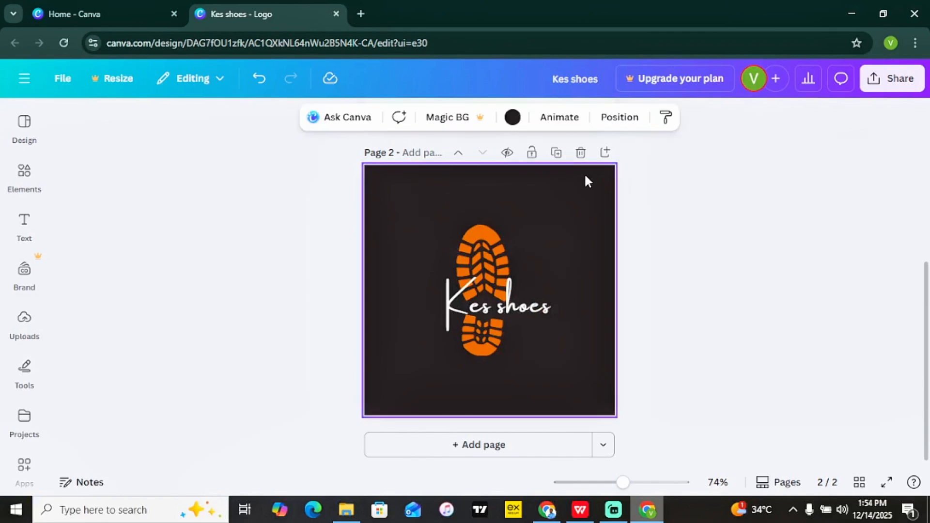
# Duplicate the logo page twice and make the shoe print on page 3 white.
pyautogui.click(558, 155)
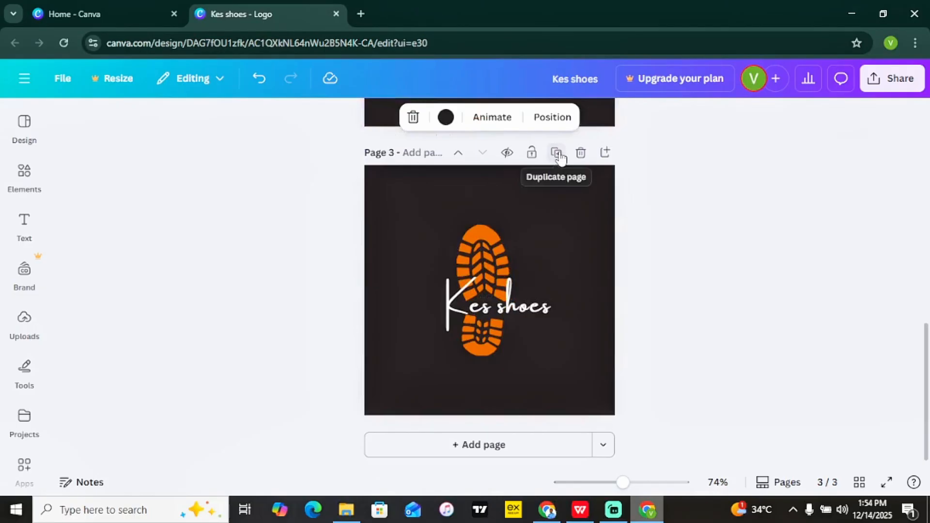
pyautogui.click(558, 154)
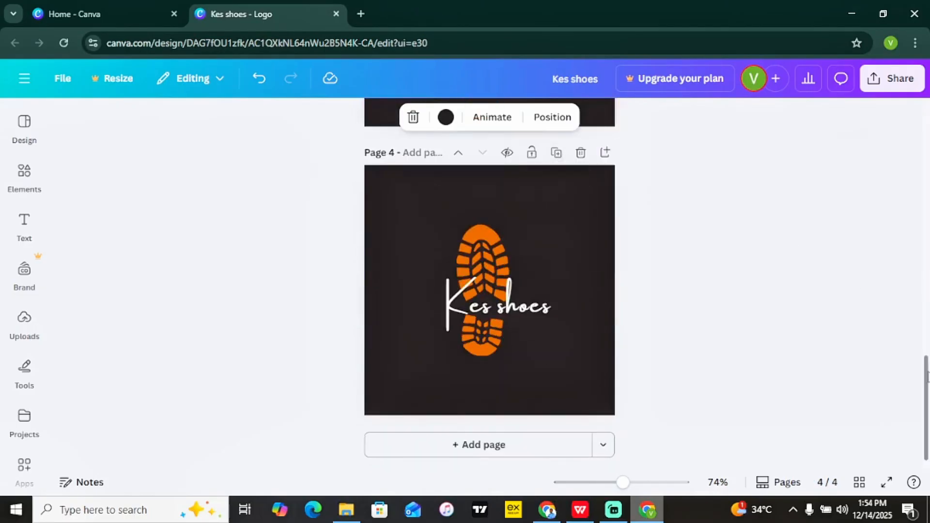
pyautogui.moveTo(927, 378); pyautogui.dragTo(925, 274)
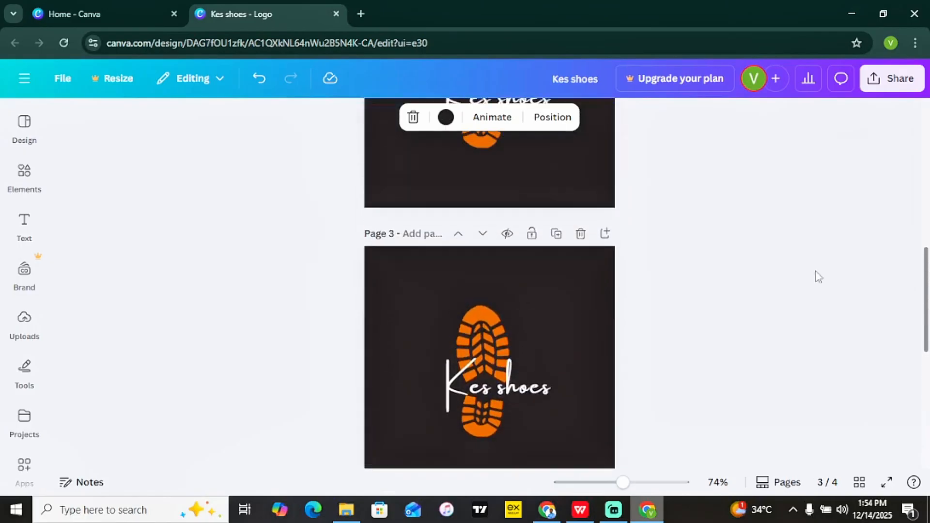
pyautogui.click(481, 337)
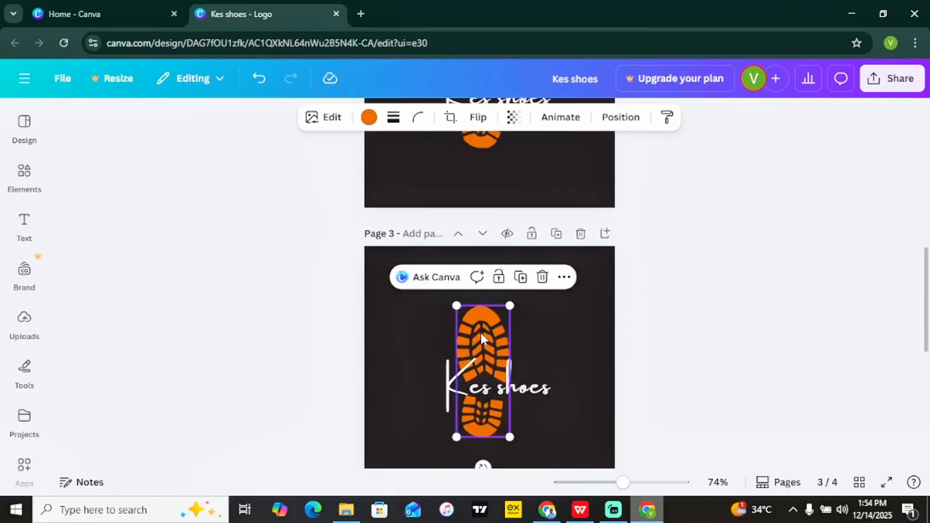
pyautogui.click(369, 117)
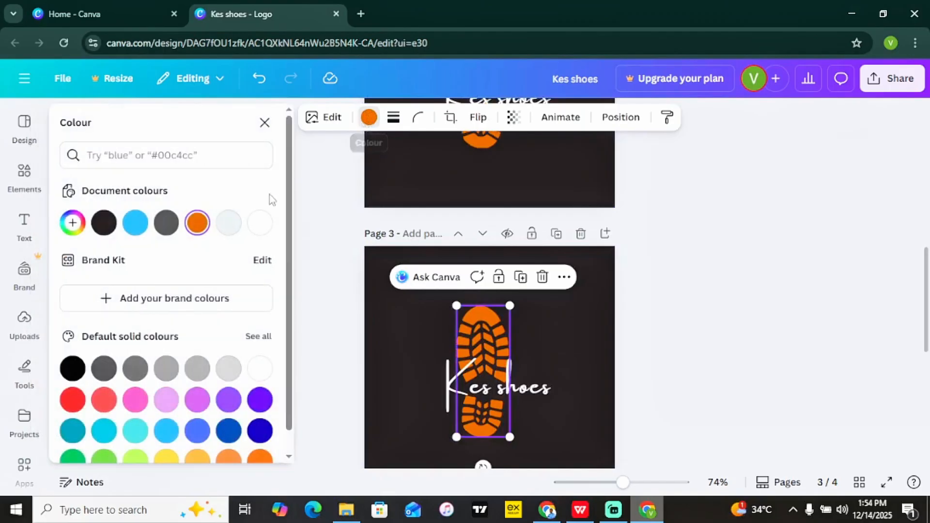
pyautogui.click(256, 223)
# Make the shoe print on page 4 dark blue.
pyautogui.moveTo(926, 306); pyautogui.dragTo(928, 381)
pyautogui.click(487, 378)
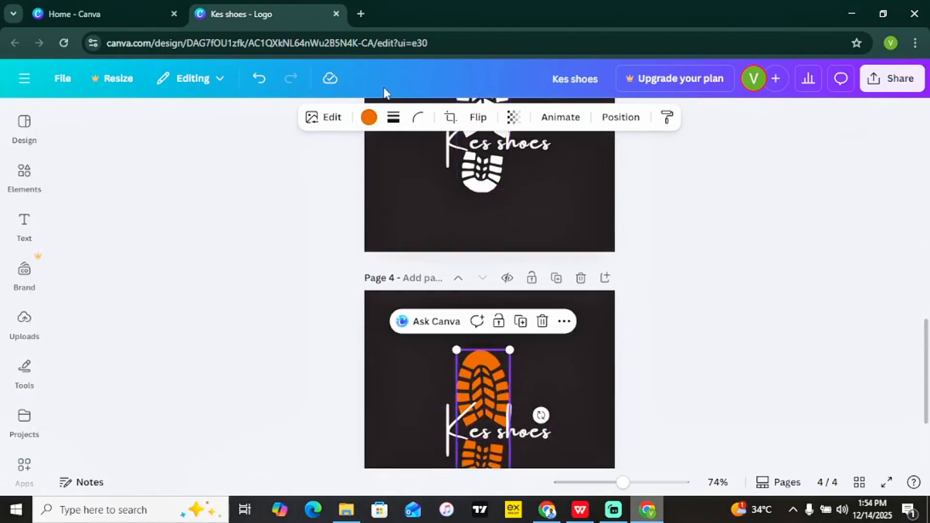
pyautogui.click(368, 117)
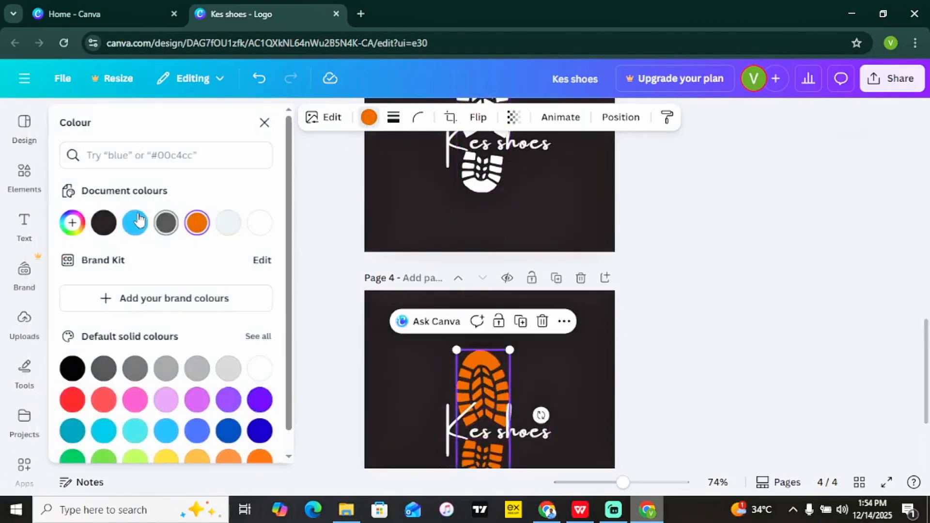
pyautogui.click(259, 430)
pyautogui.click(724, 322)
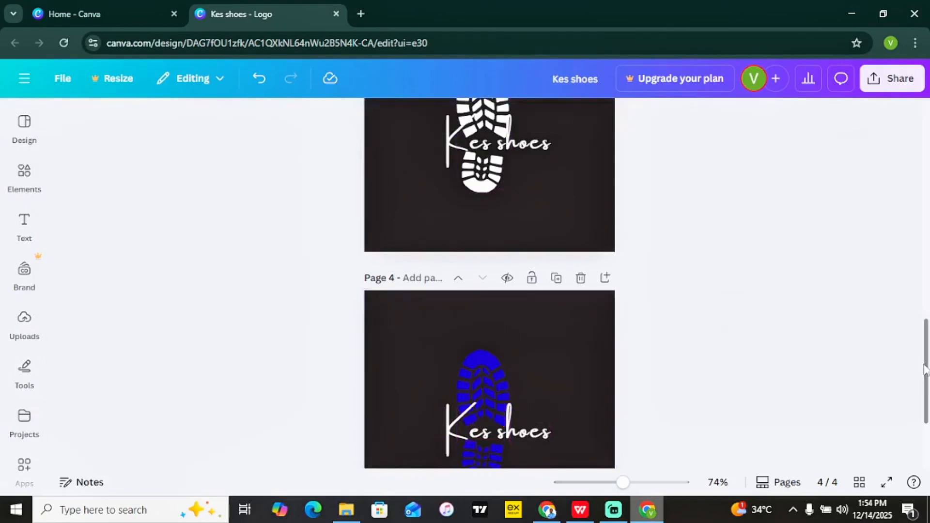
pyautogui.moveTo(927, 370); pyautogui.dragTo(927, 277)
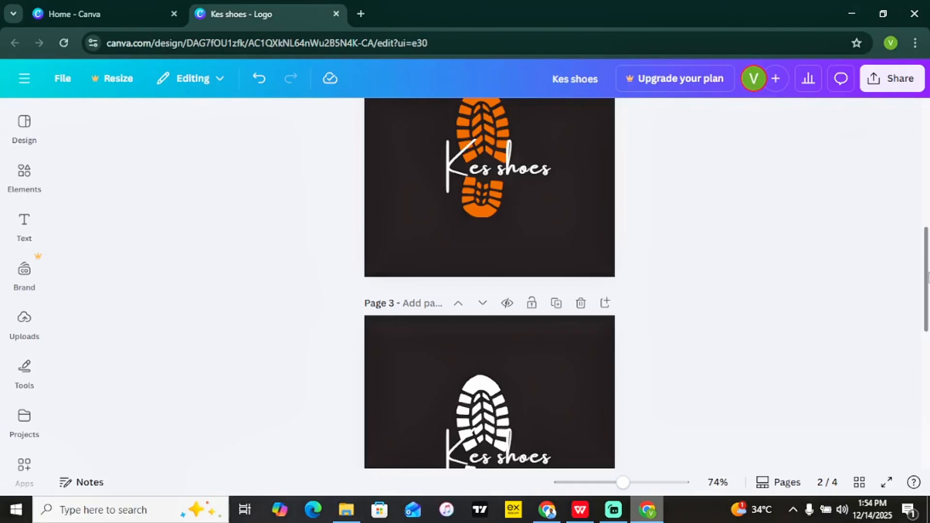
pyautogui.moveTo(928, 278)
pyautogui.mouseDown()
pyautogui.moveTo(927, 268)
pyautogui.moveTo(927, 296)
pyautogui.mouseUp()
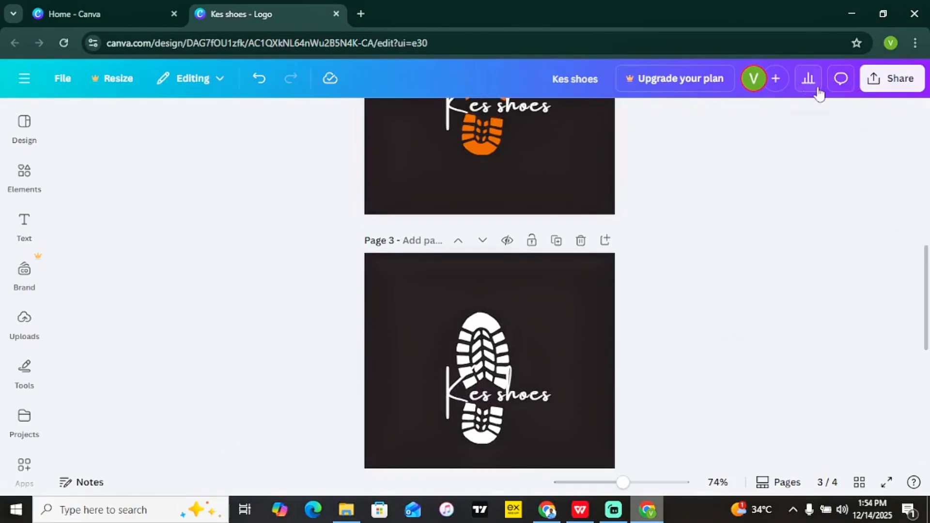
# Choose PNG as the file type in the download settings.
pyautogui.click(900, 82)
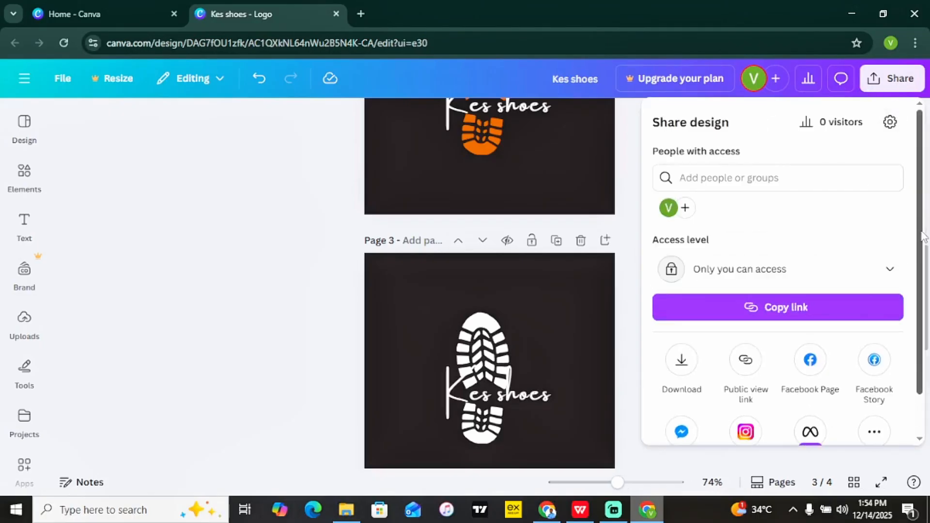
pyautogui.scroll(-2, 910, 316)
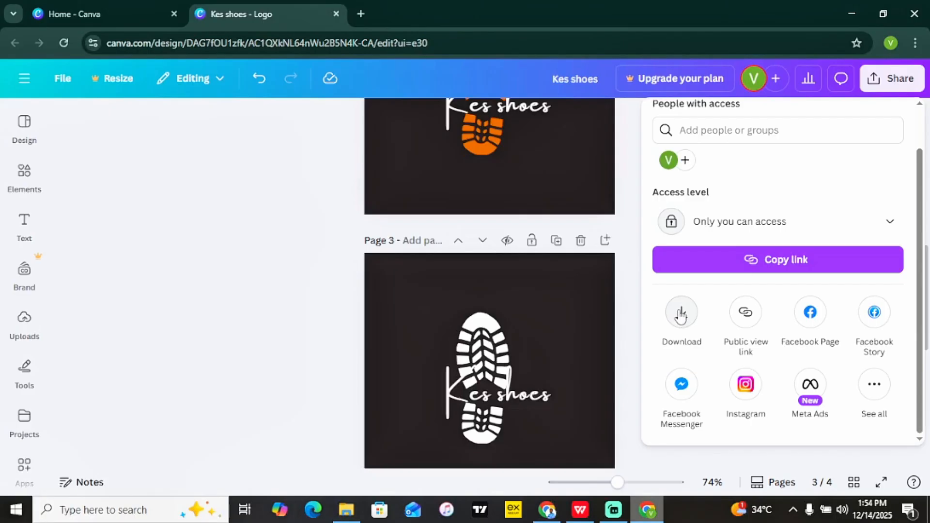
pyautogui.click(681, 315)
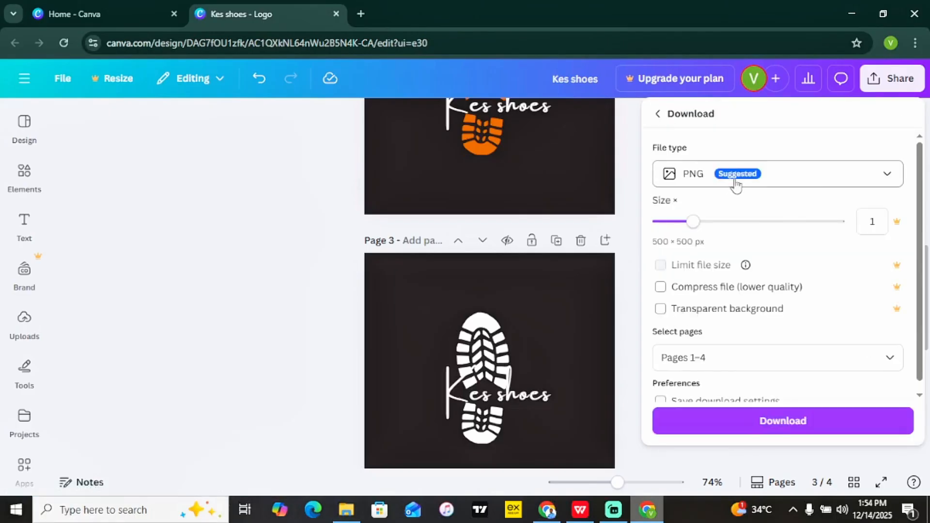
pyautogui.click(779, 180)
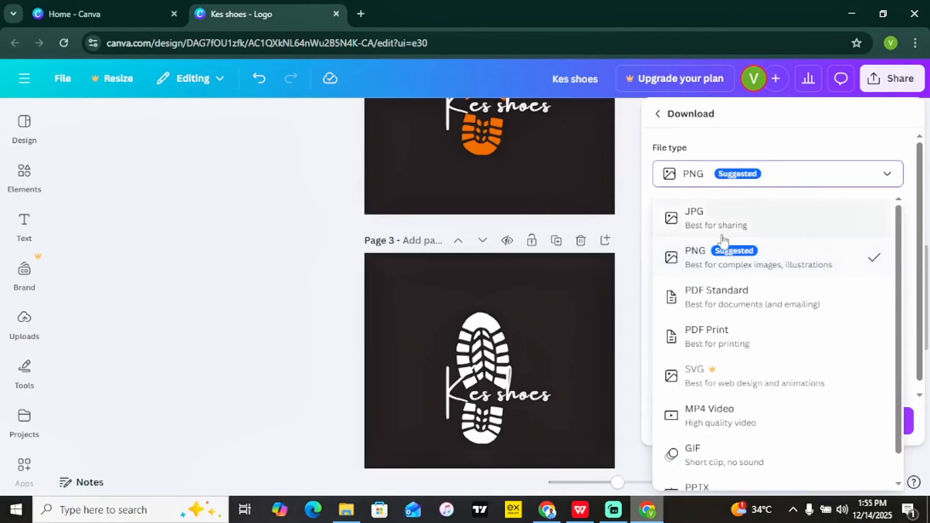
pyautogui.click(760, 263)
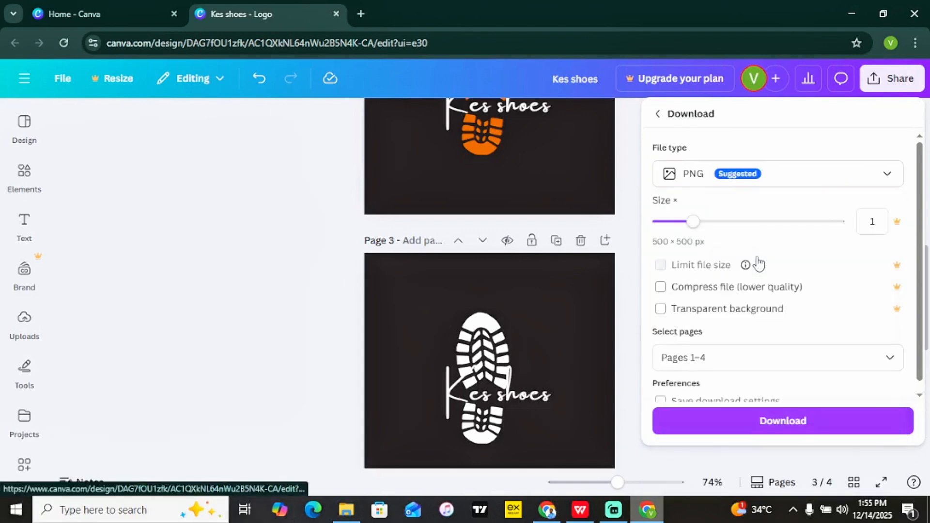
# Exclude page 1 and download pages 2–4 as PNG images.
pyautogui.click(735, 357)
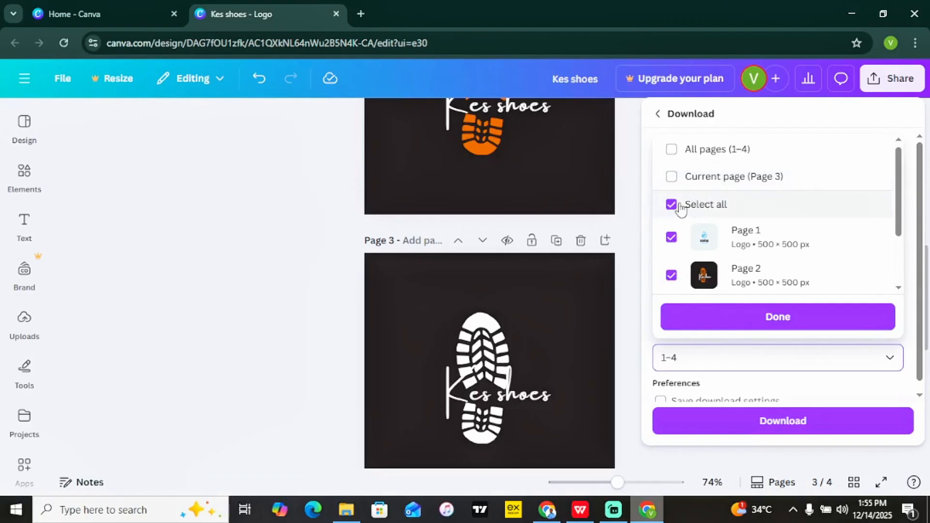
pyautogui.scroll(-2, 890, 253)
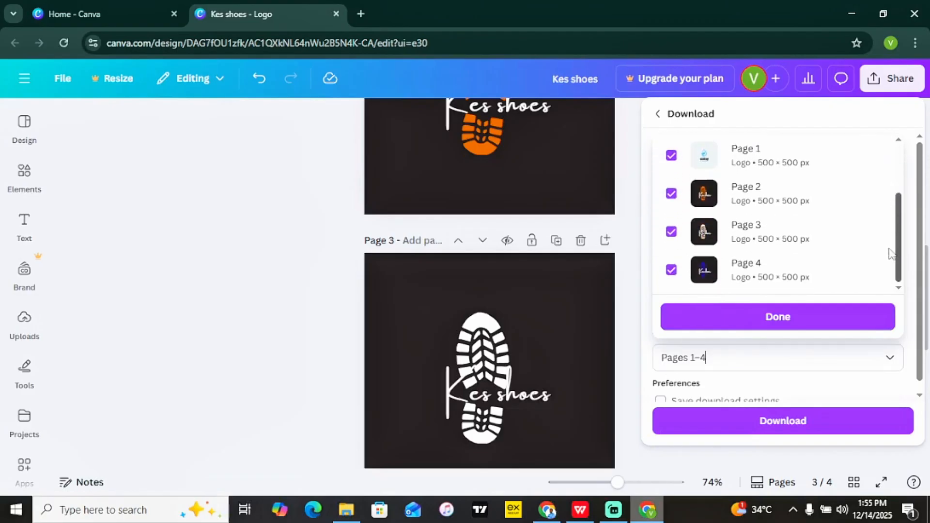
pyautogui.scroll(2, 706, 143)
pyautogui.click(672, 180)
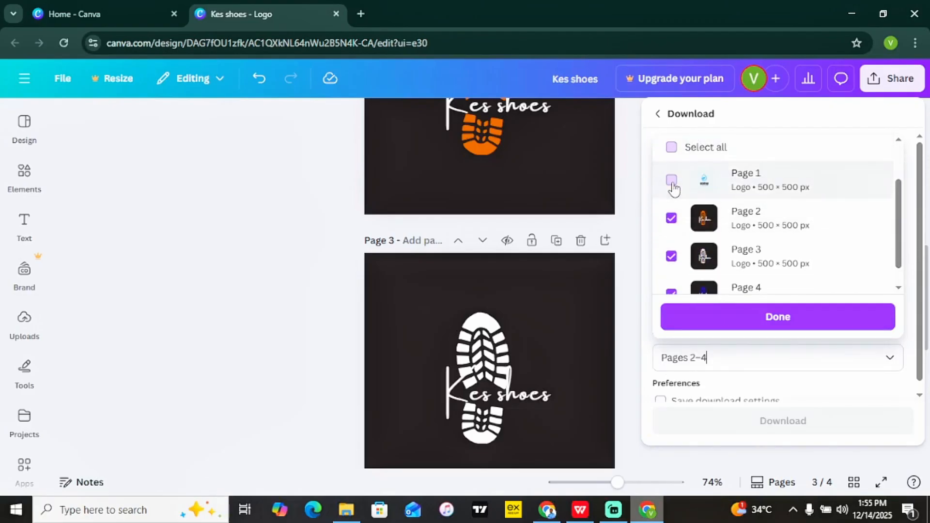
pyautogui.scroll(-1, 717, 257)
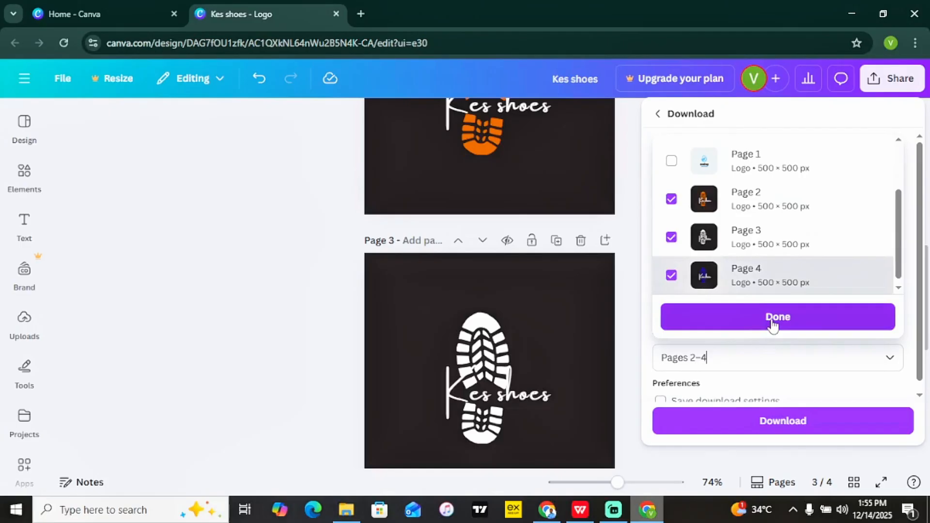
pyautogui.click(773, 323)
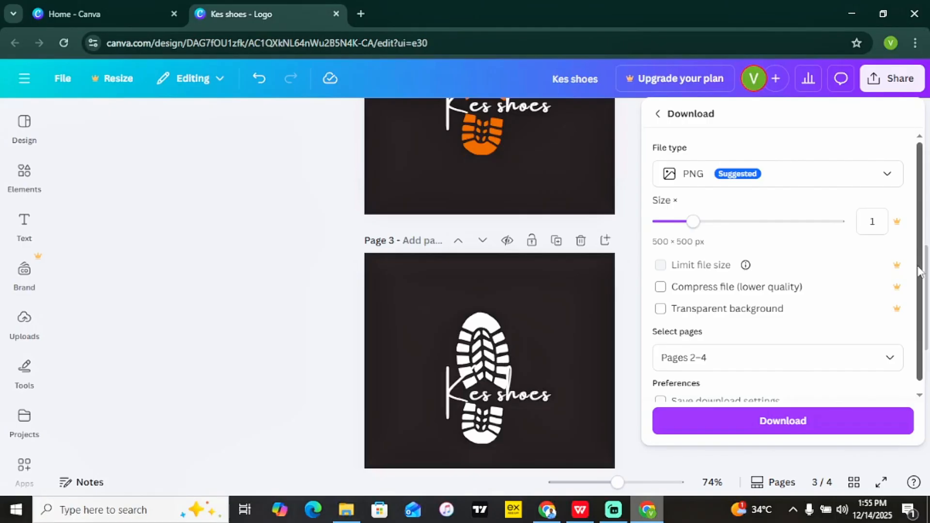
pyautogui.scroll(-1, 919, 271)
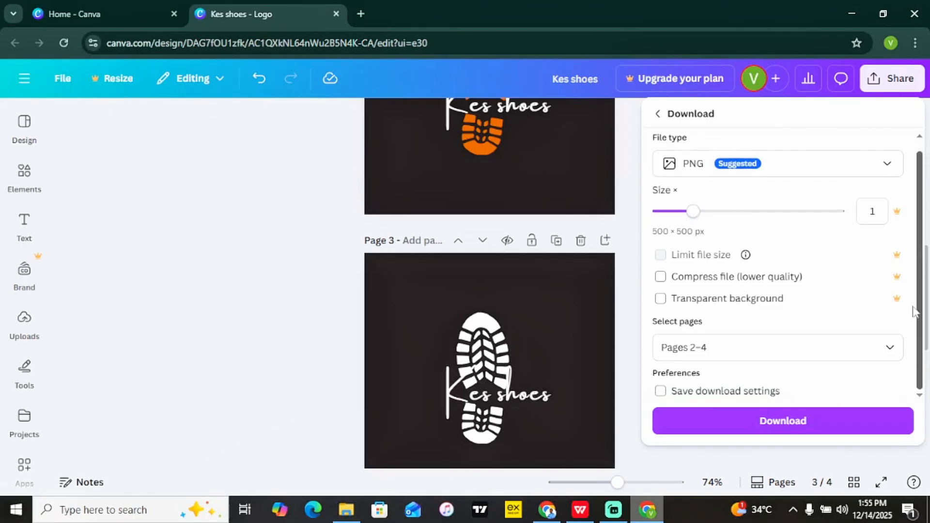
pyautogui.click(767, 422)
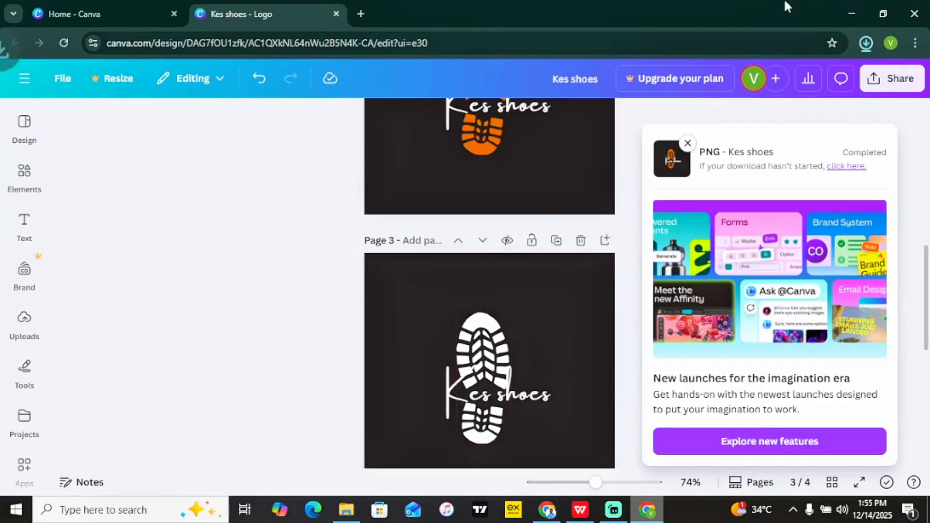
# Verify Kes shoes.zip (67.6 KB) finished downloading, then close the download popups.
pyautogui.click(867, 41)
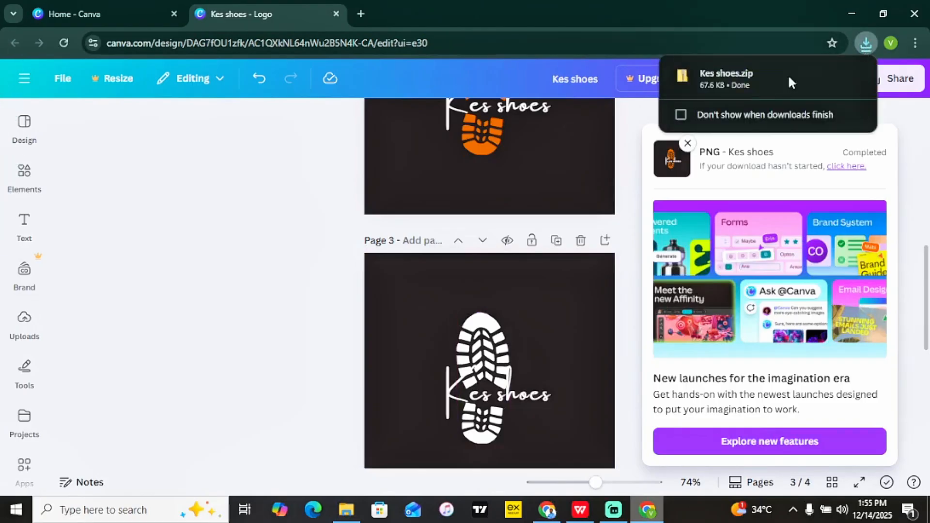
pyautogui.click(629, 146)
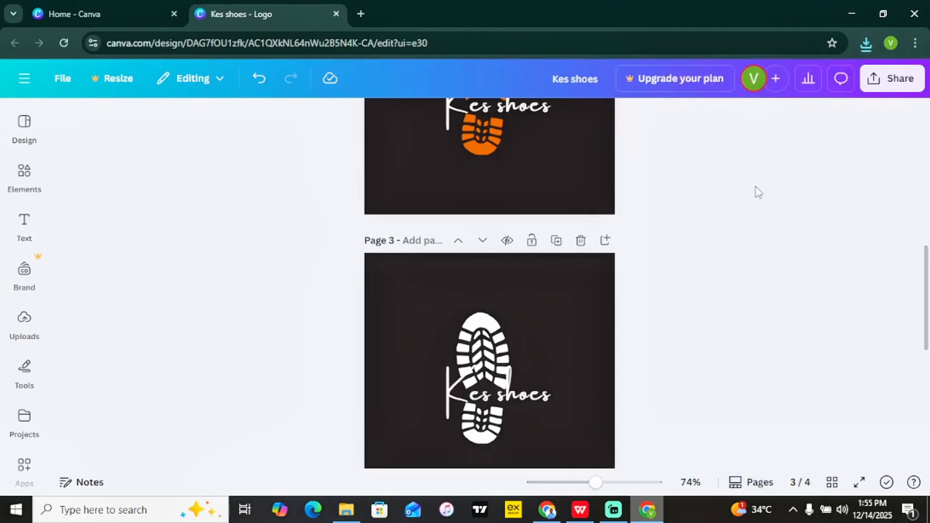
# Set the download file type to PDF Standard.
pyautogui.click(894, 87)
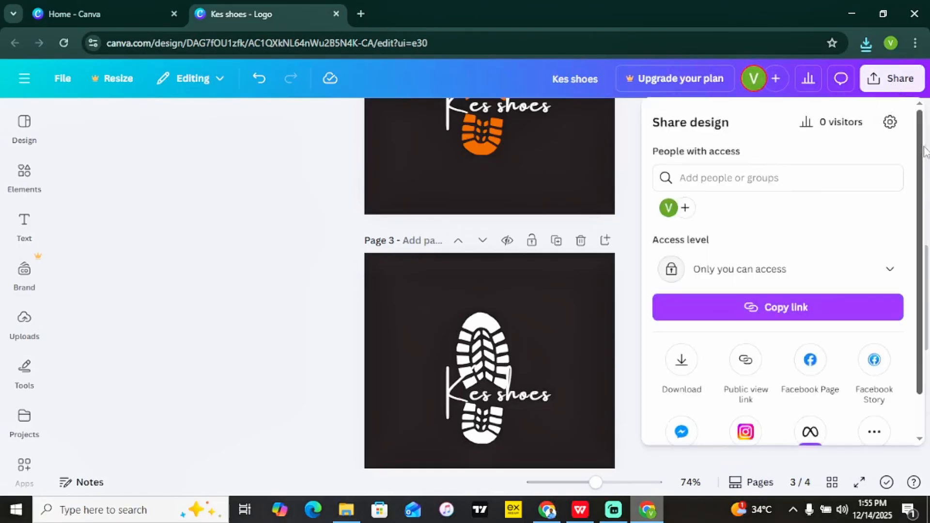
pyautogui.scroll(-2, 921, 151)
pyautogui.click(681, 315)
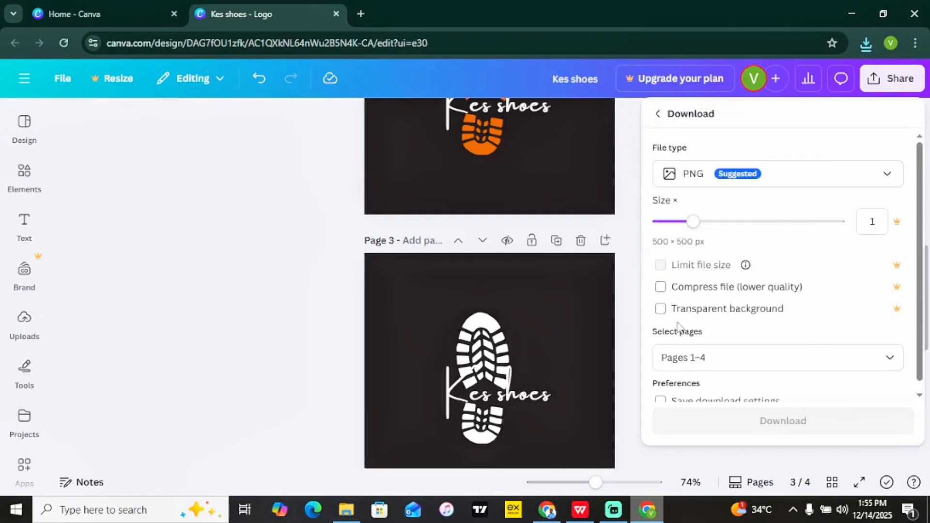
pyautogui.click(782, 181)
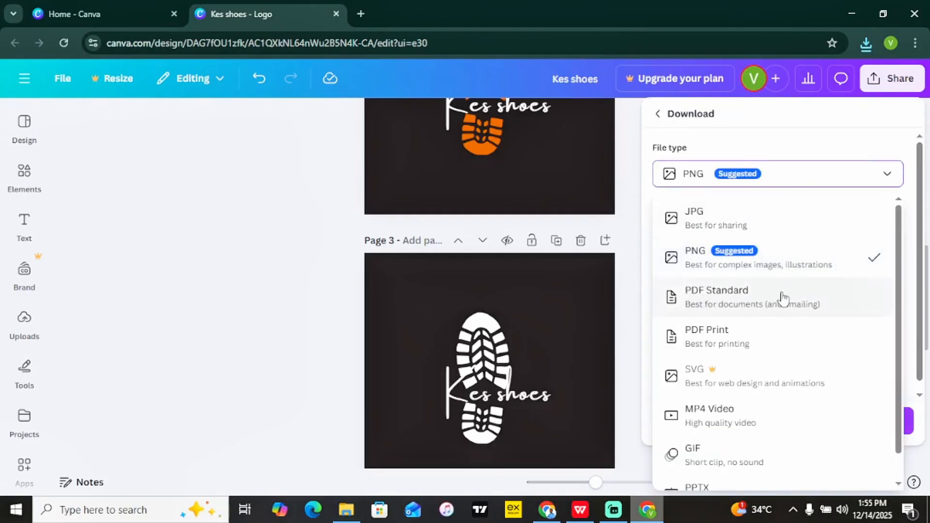
pyautogui.click(758, 303)
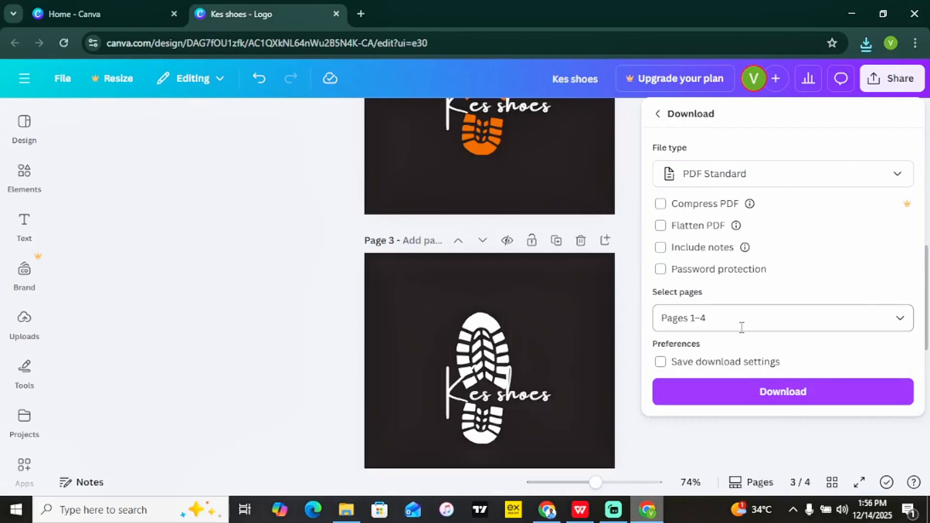
# Select pages 2, 3 and 4 and download them as a PDF.
pyautogui.click(741, 327)
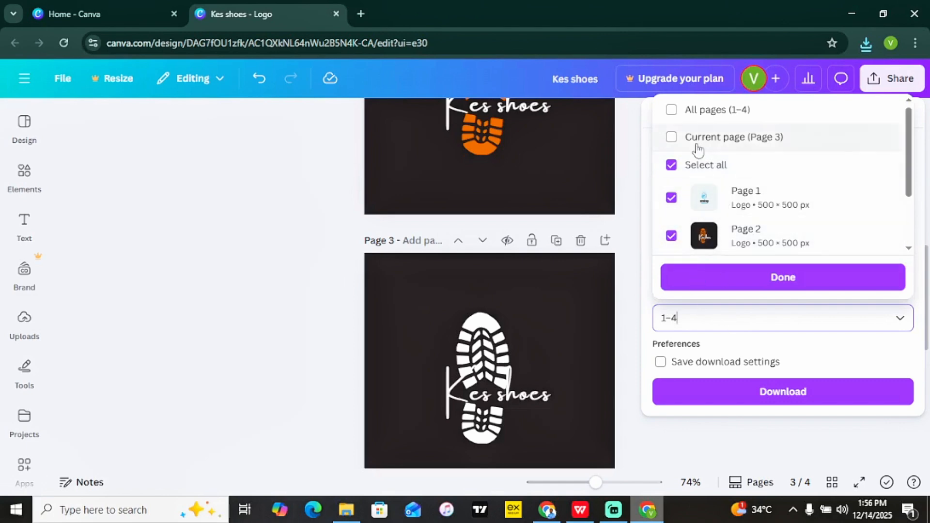
pyautogui.click(672, 138)
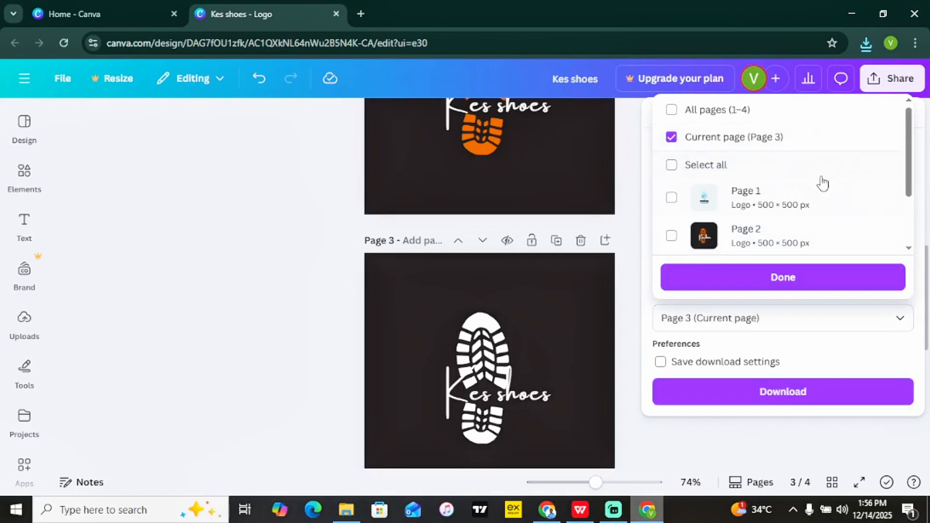
pyautogui.scroll(-3, 911, 174)
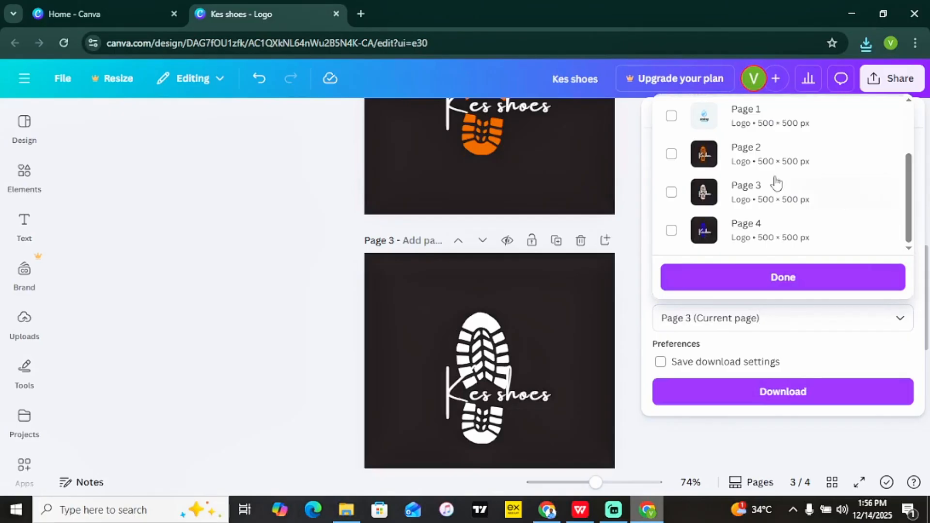
pyautogui.click(671, 154)
pyautogui.click(672, 193)
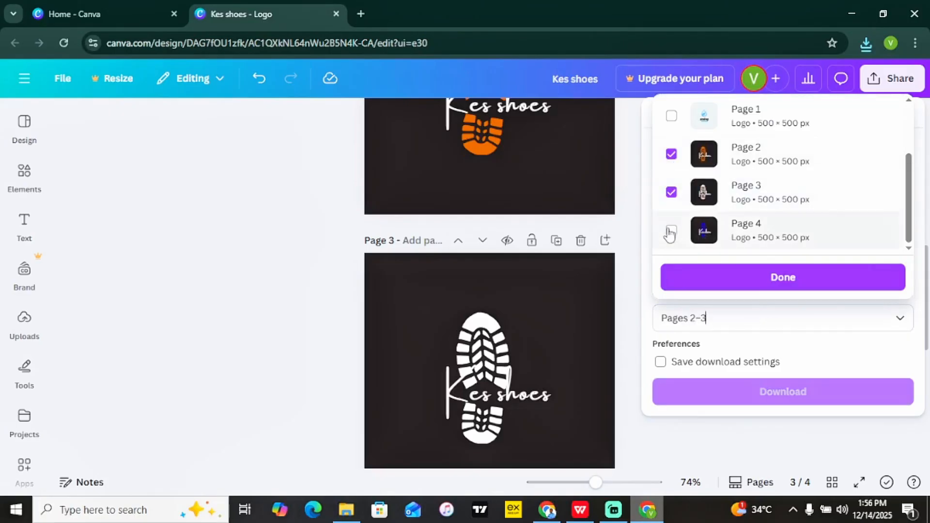
pyautogui.click(671, 230)
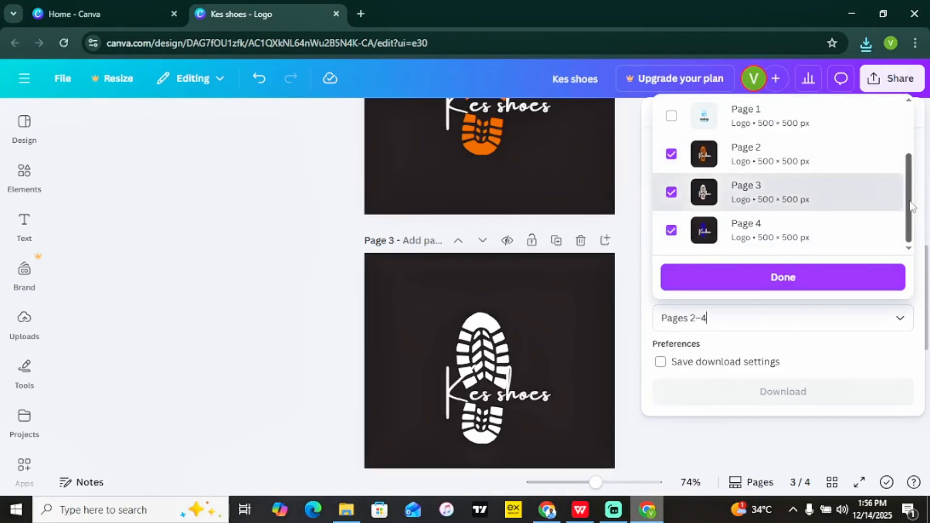
pyautogui.click(816, 289)
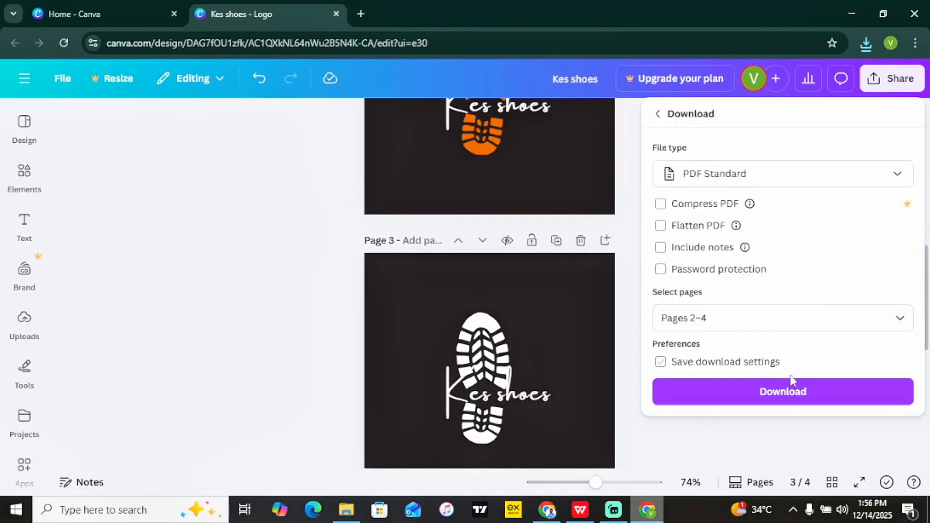
pyautogui.click(790, 393)
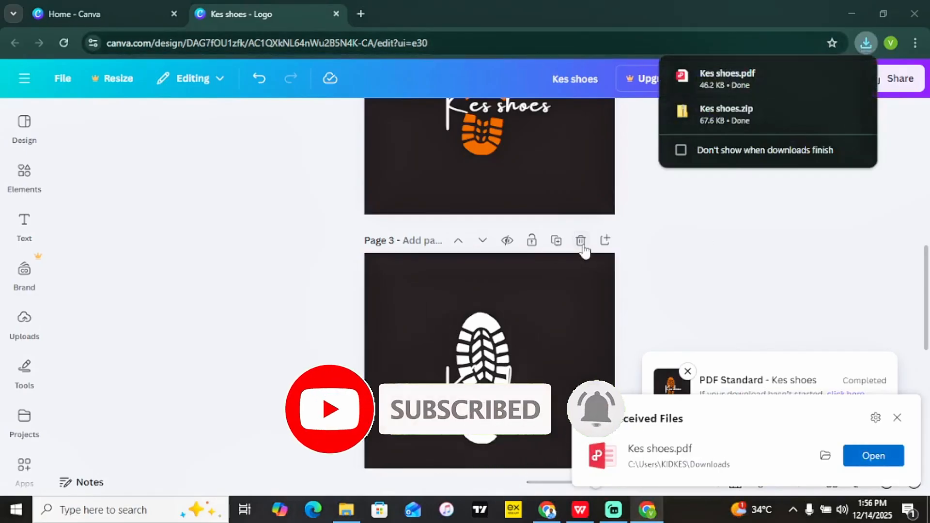
# Open Kes shoes.pdf, view its pages 2 and 3, then close it to return to Canva.
pyautogui.click(731, 79)
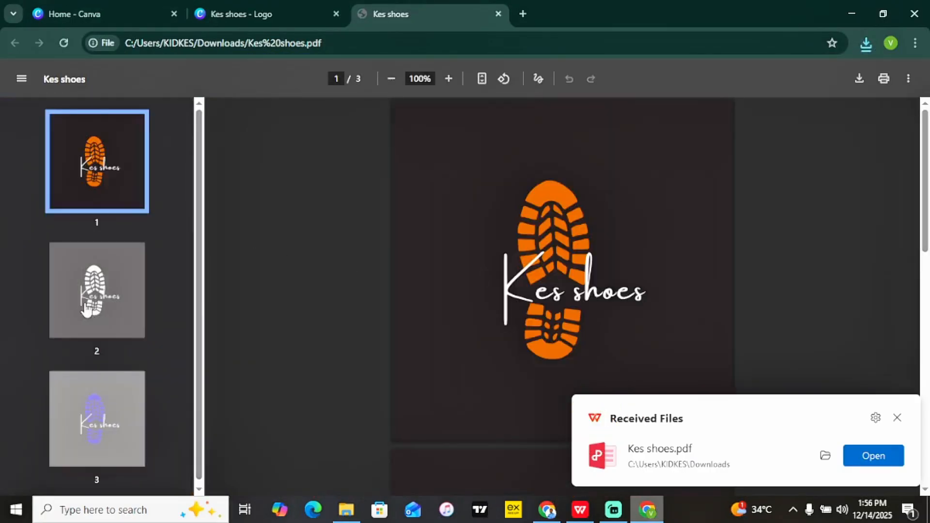
pyautogui.click(86, 309)
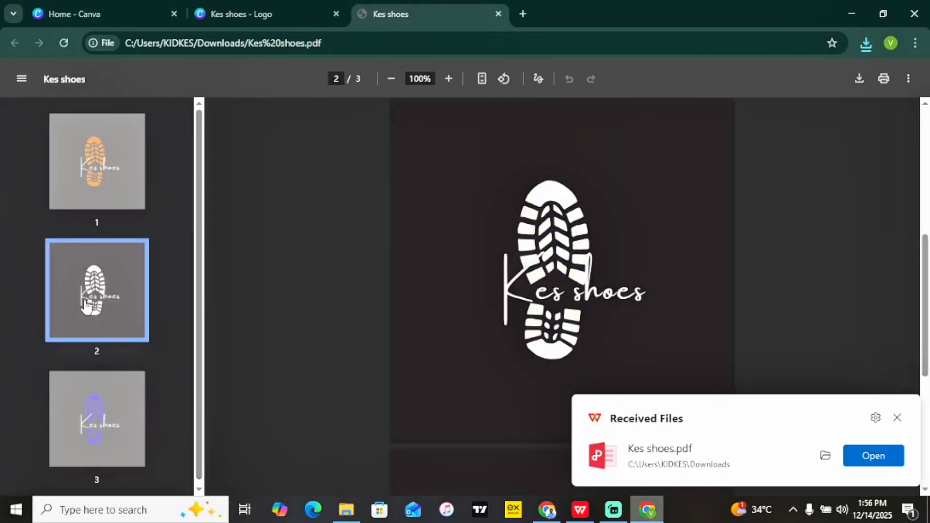
pyautogui.click(97, 414)
pyautogui.click(112, 281)
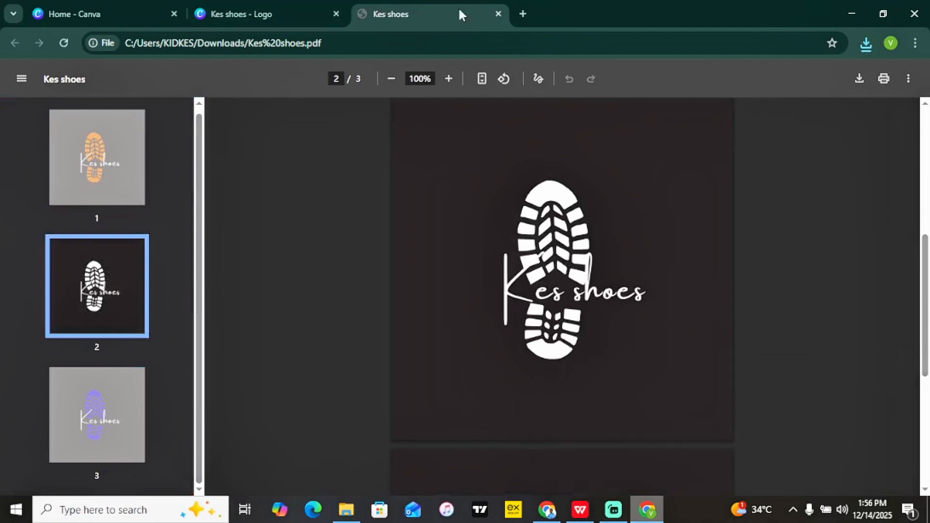
pyautogui.click(497, 14)
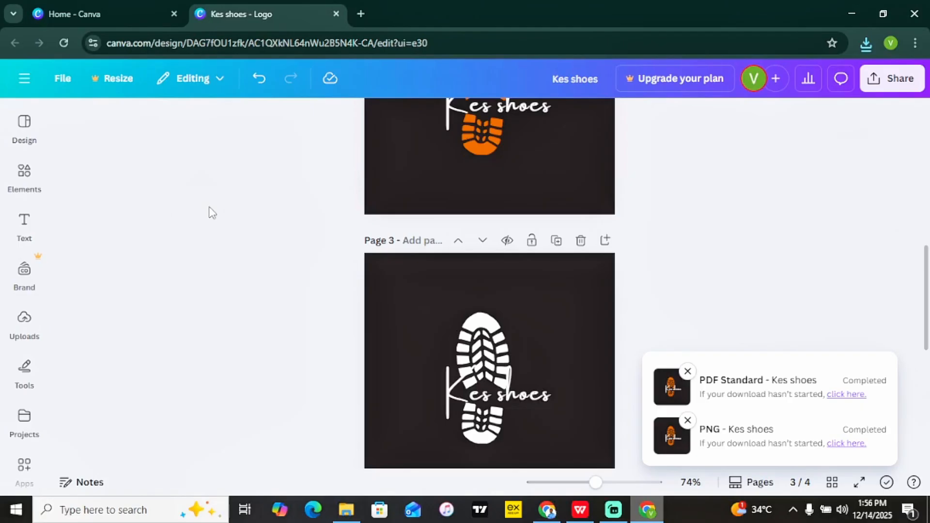
# Replace the old shoe template search with a search for 'baking' templates.
pyautogui.click(45, 145)
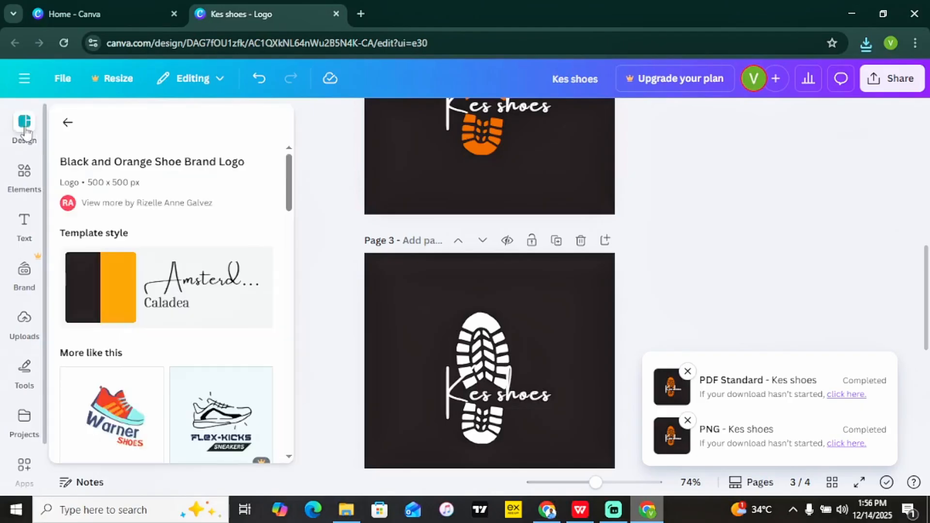
pyautogui.click(67, 121)
pyautogui.click(103, 143)
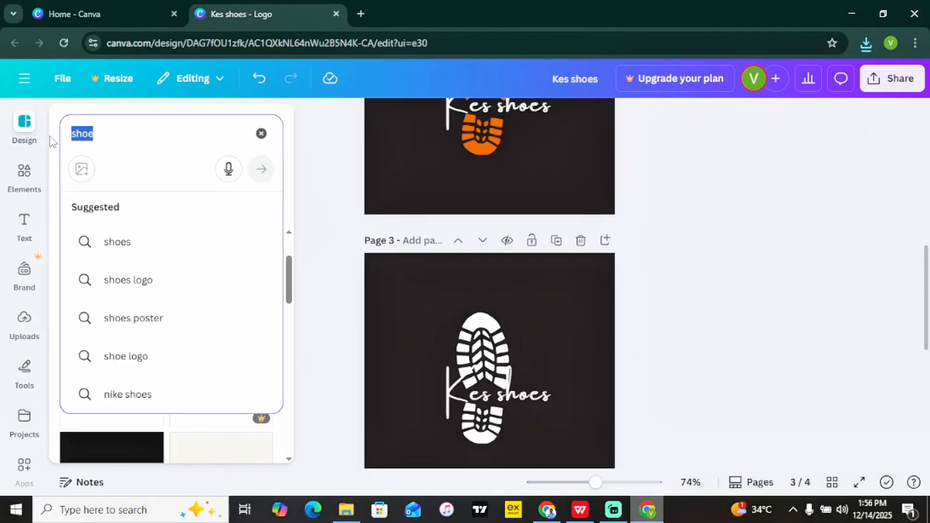
pyautogui.press('BackSpace')
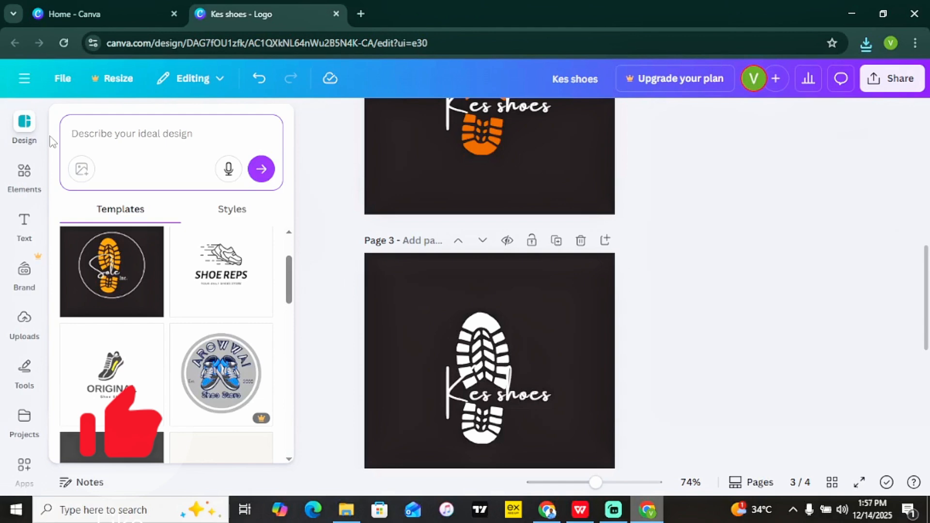
pyautogui.write('ba')
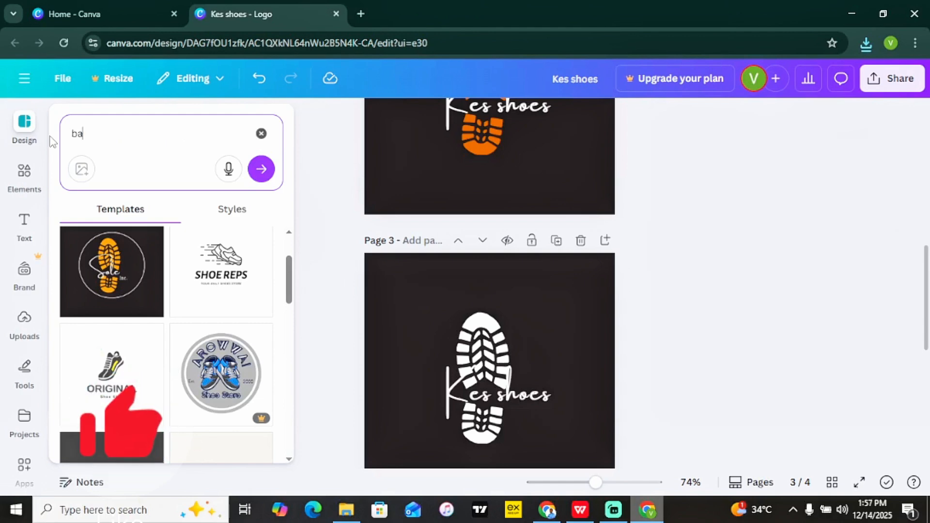
pyautogui.write('king')
pyautogui.press('Return')
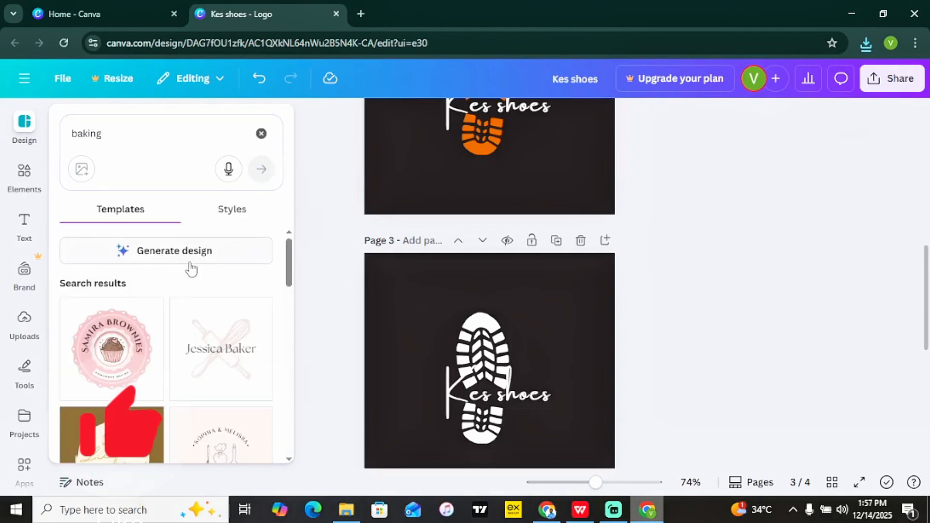
# Scroll through the baking template results, then close the templates panel.
pyautogui.moveTo(291, 249); pyautogui.dragTo(292, 361)
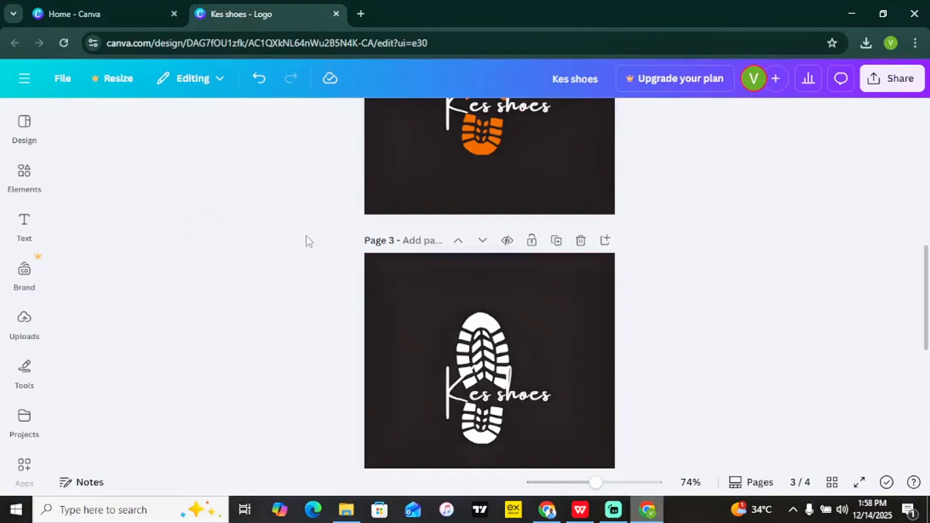
pyautogui.click(29, 124)
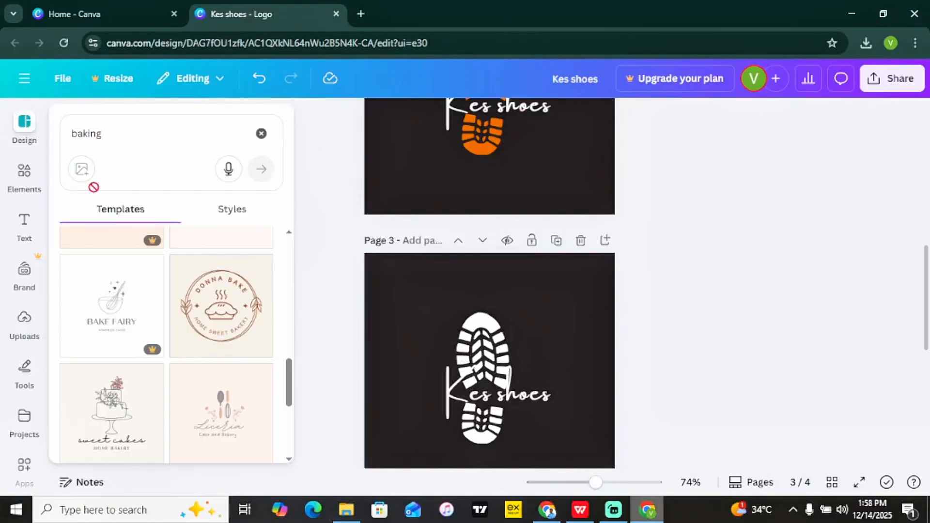
pyautogui.click(27, 270)
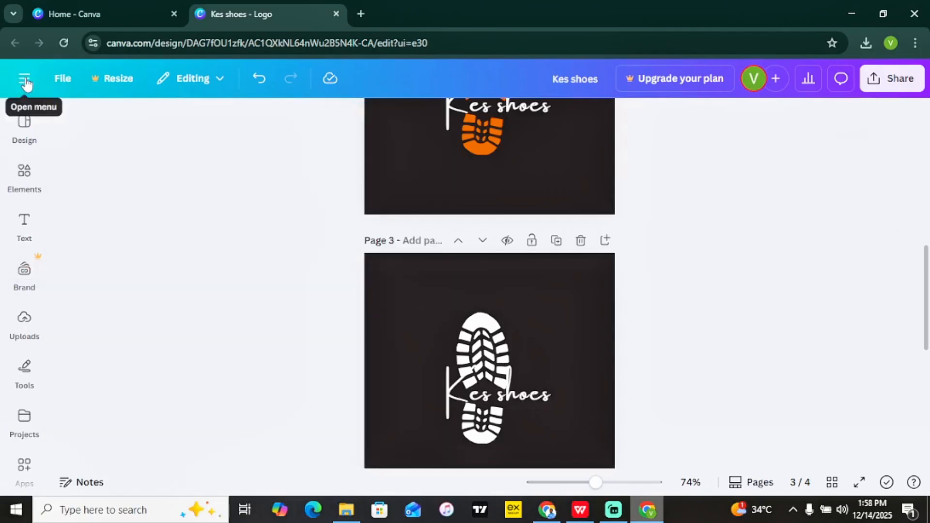
# From the Canva home page, create a new Flyer (Portrait) design at A4, 210 × 297 mm.
pyautogui.click(24, 79)
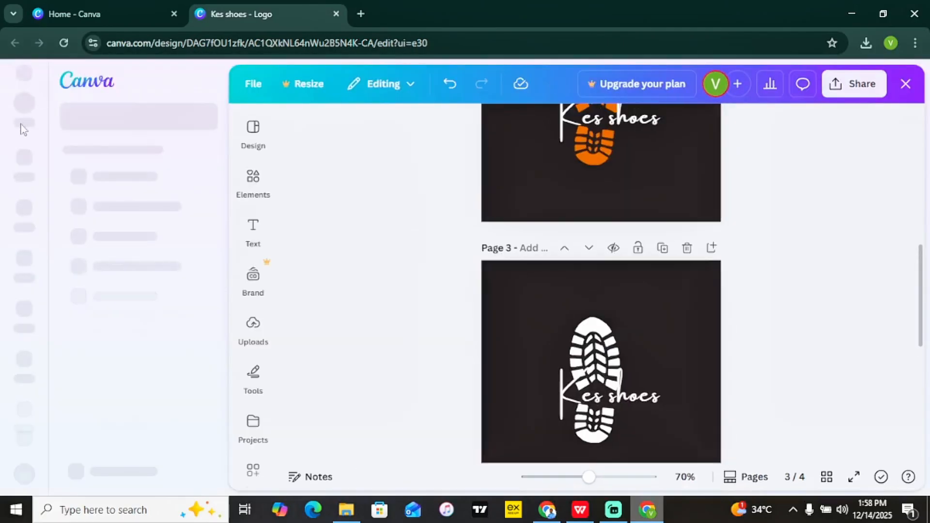
pyautogui.click(19, 177)
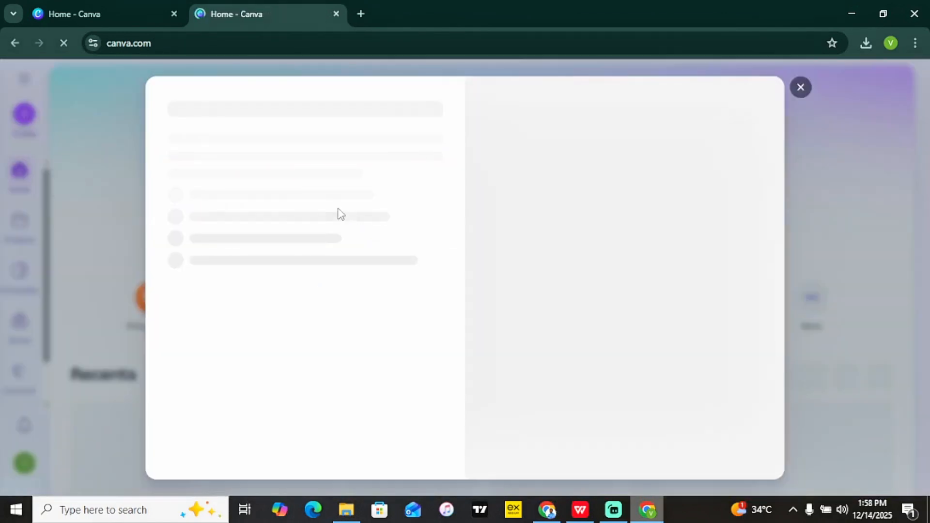
pyautogui.click(800, 88)
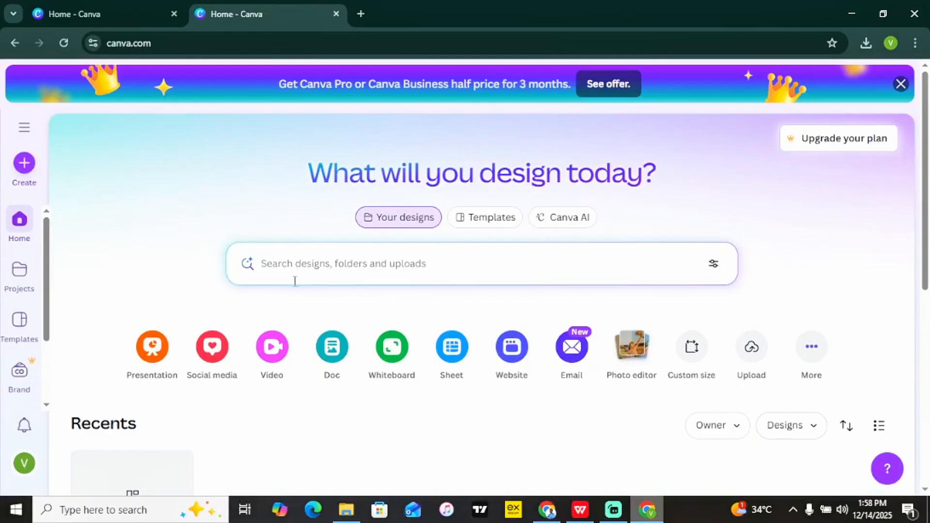
pyautogui.click(28, 163)
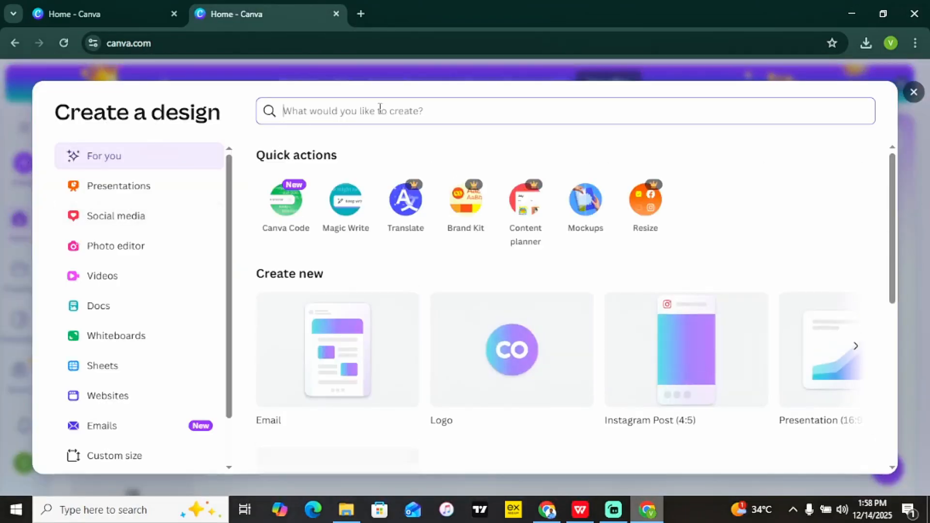
pyautogui.write('flyer')
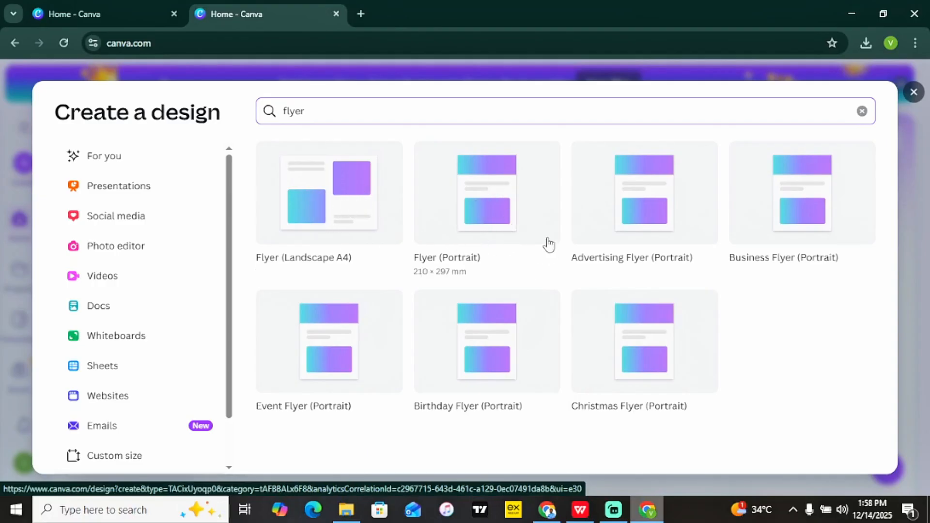
pyautogui.click(480, 209)
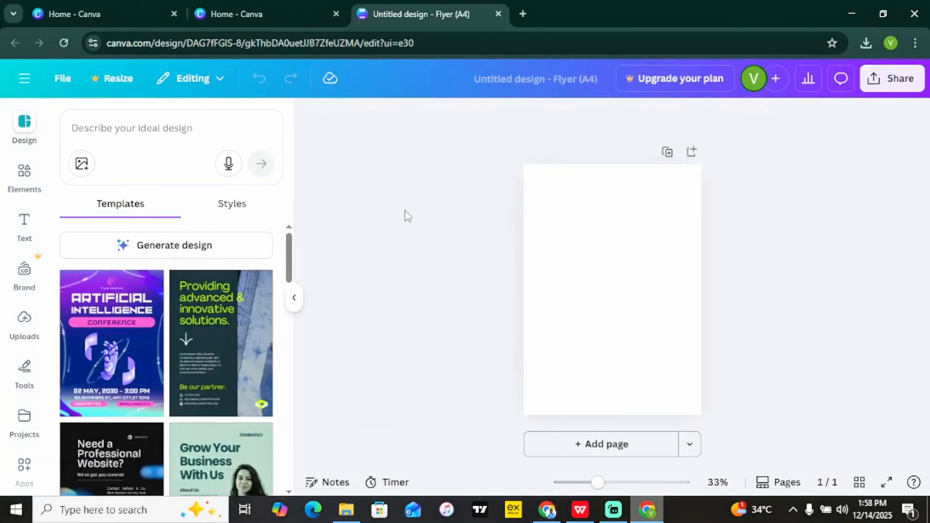
# Search the design templates for 'video editing' flyers.
pyautogui.click(296, 304)
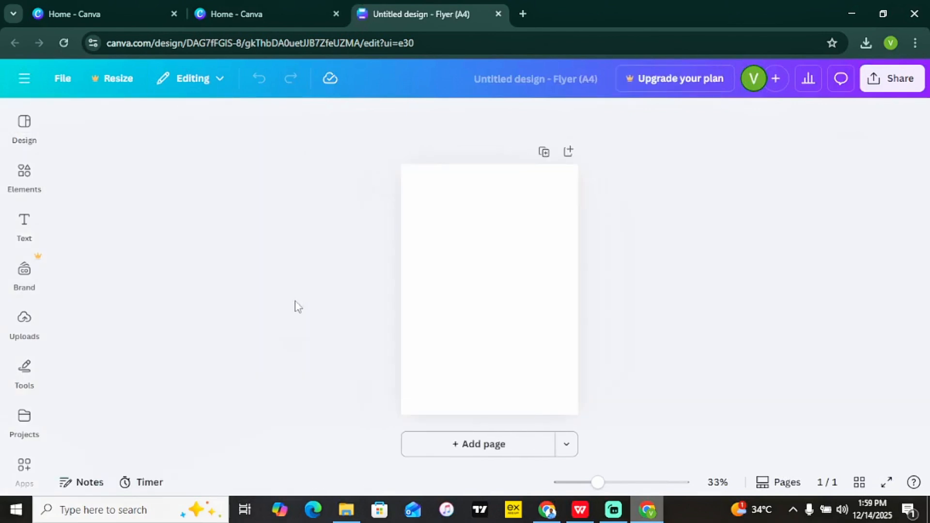
pyautogui.click(30, 139)
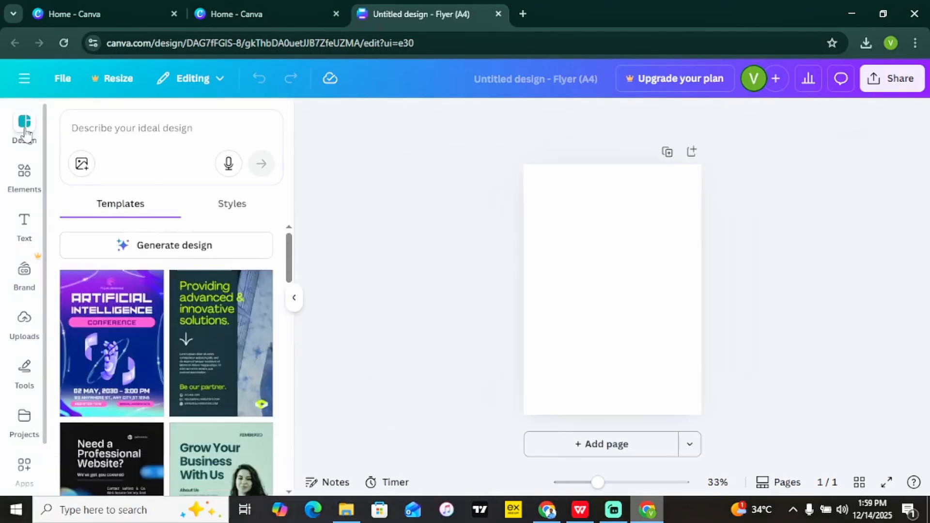
pyautogui.click(115, 124)
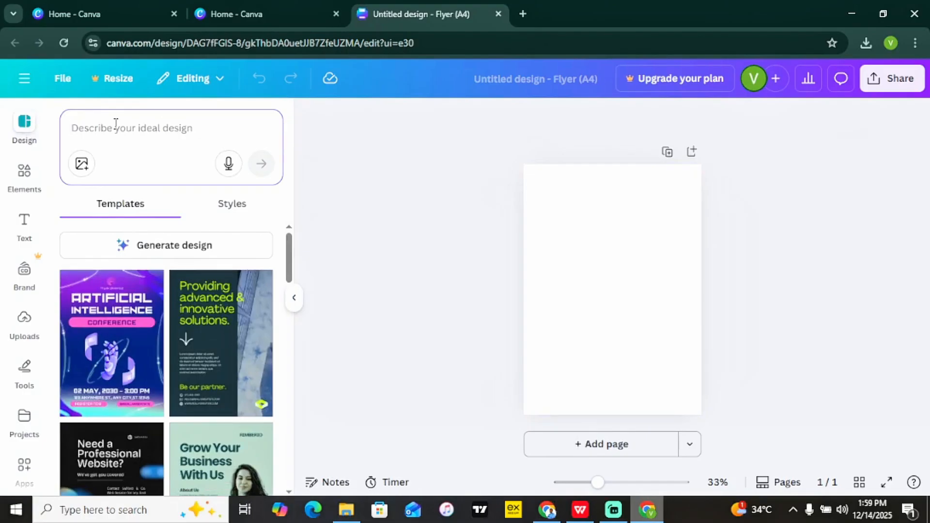
pyautogui.write('video editing')
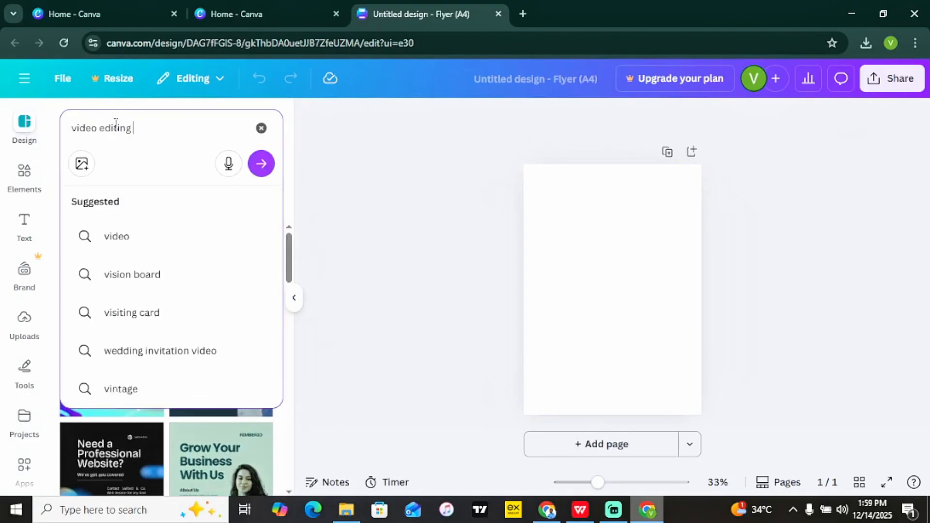
pyautogui.press('Return')
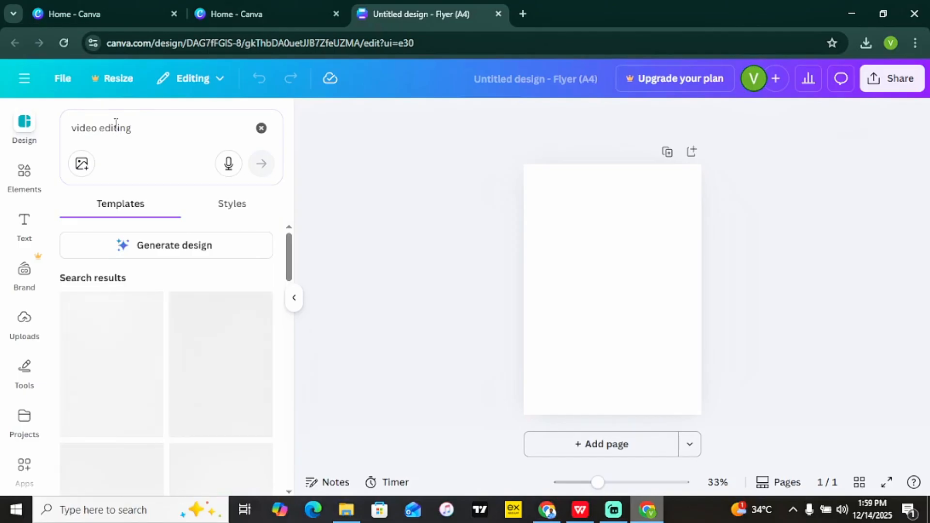
# Scroll down the video editing results to find the dark Digital Marketing webinar template.
pyautogui.moveTo(288, 258); pyautogui.dragTo(280, 467)
pyautogui.moveTo(289, 359); pyautogui.dragTo(289, 407)
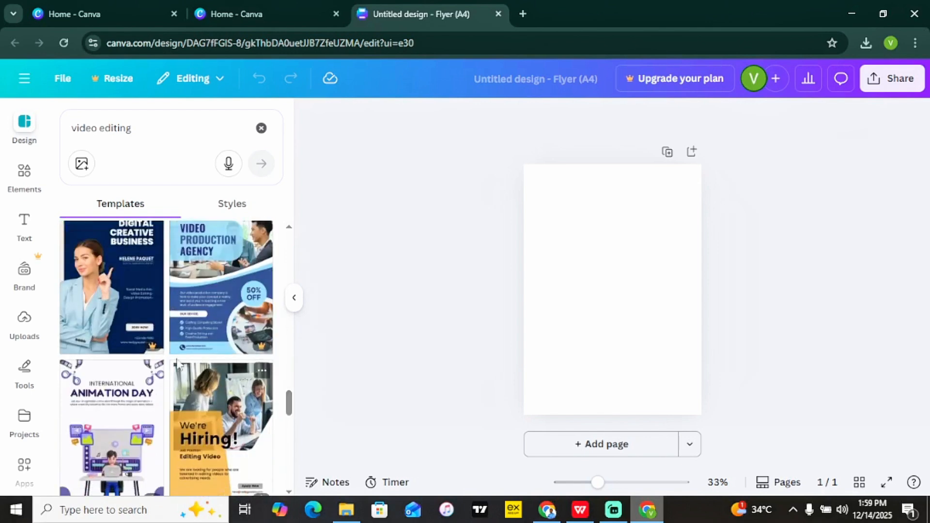
pyautogui.scroll(-3, 184, 412)
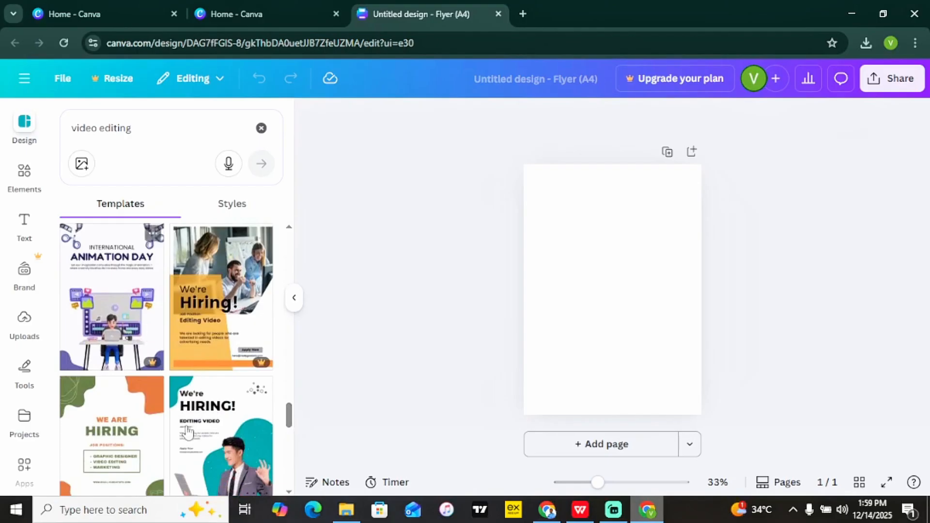
pyautogui.moveTo(288, 417); pyautogui.dragTo(318, 257)
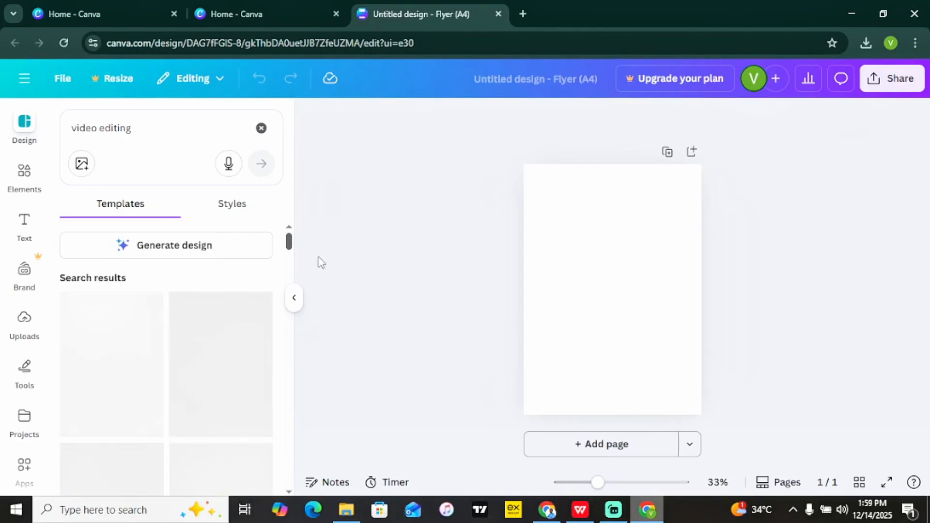
# Apply the Online Webinar Digital Marketing template to the blank flyer and hide the side panel.
pyautogui.click(118, 384)
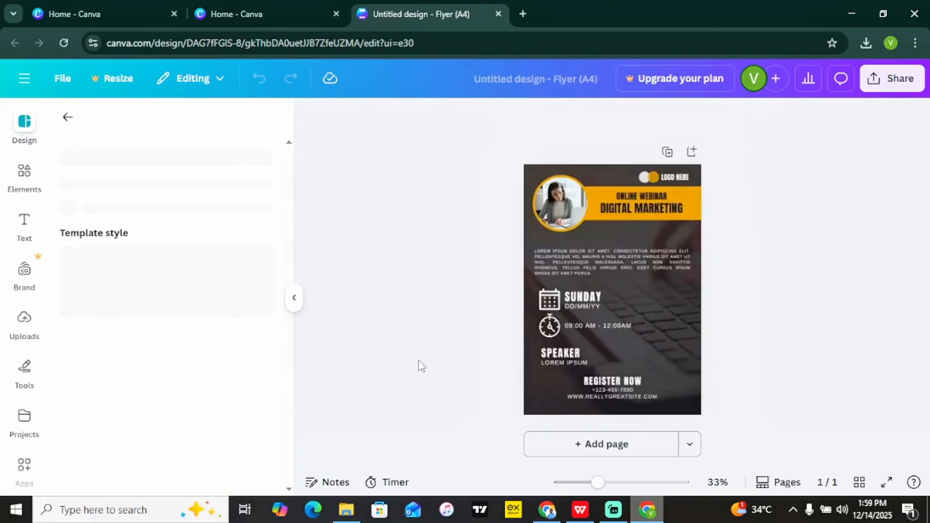
pyautogui.click(548, 302)
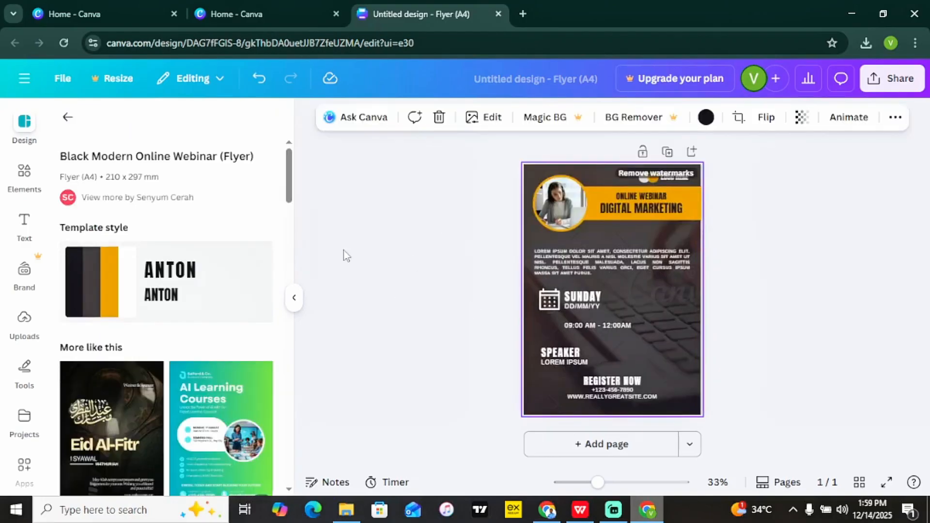
pyautogui.click(295, 298)
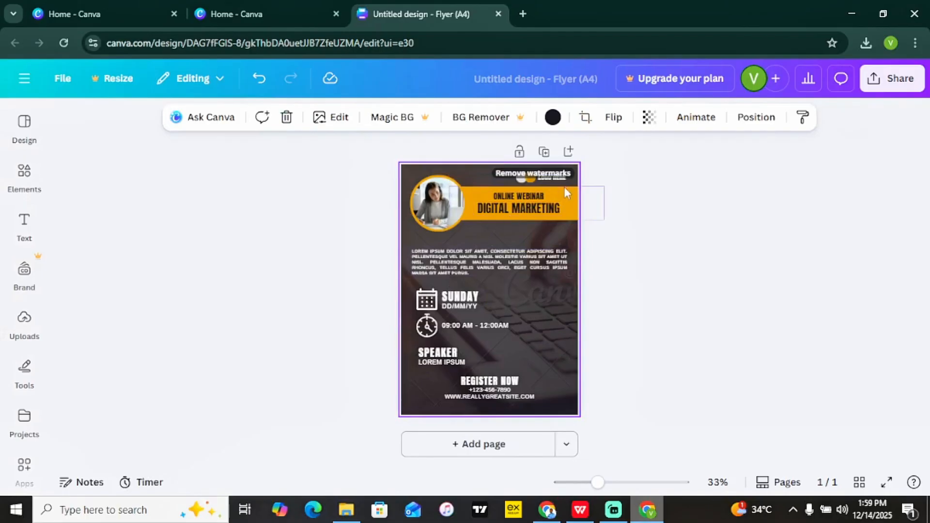
pyautogui.click(671, 213)
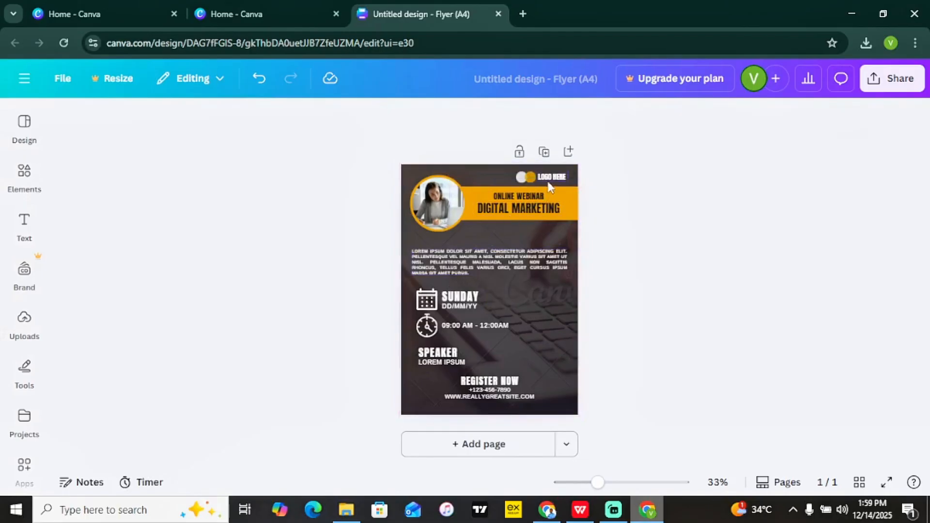
# Zoom in on the flyer and delete the keyboard background photo, leaving plain dark.
pyautogui.moveTo(598, 483); pyautogui.dragTo(609, 483)
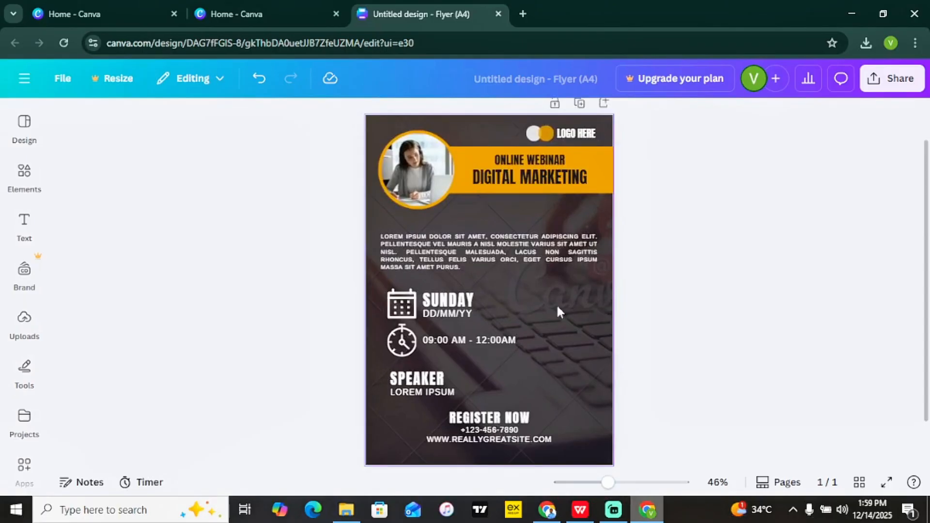
pyautogui.click(579, 308)
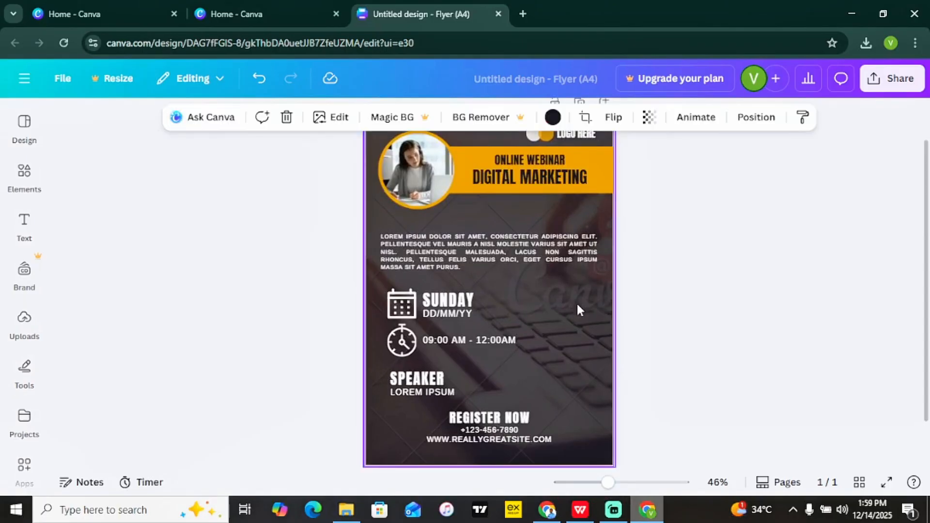
pyautogui.click(738, 262)
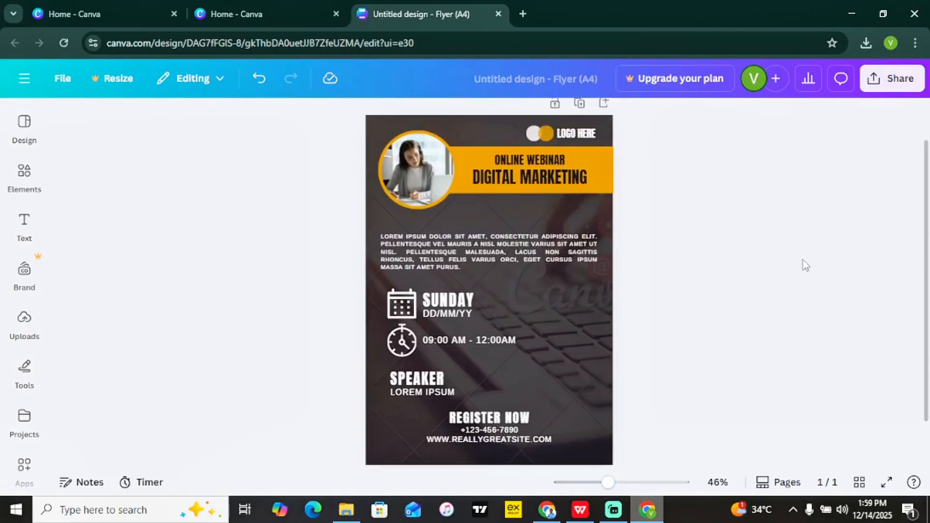
pyautogui.scroll(1, 756, 222)
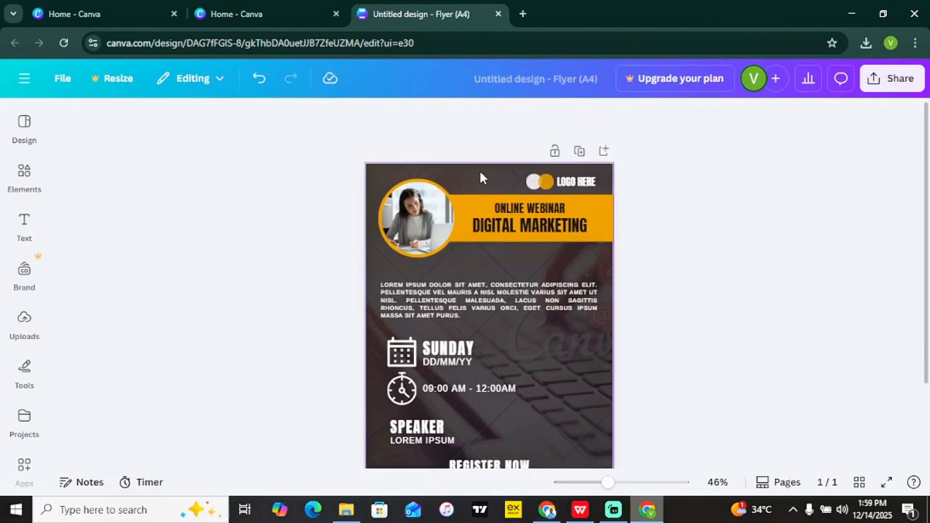
pyautogui.click(481, 173)
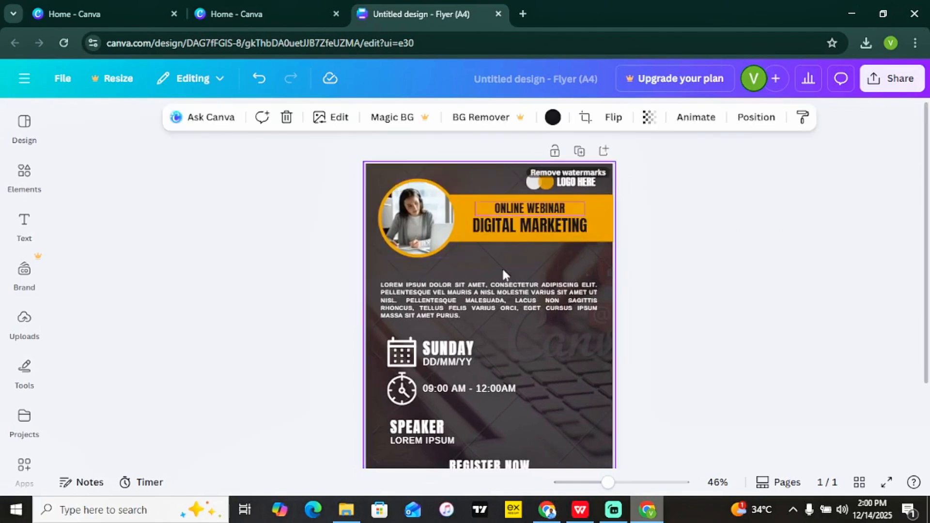
pyautogui.press('Delete')
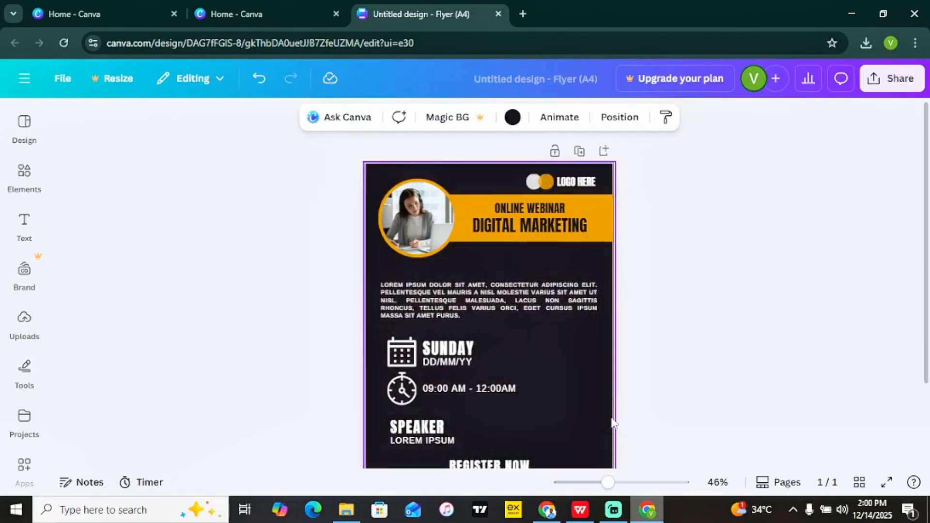
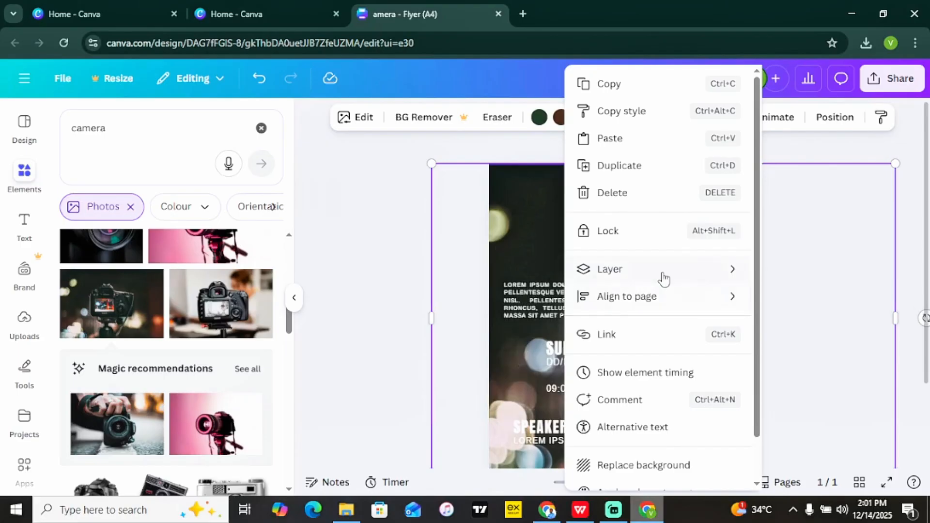
# Move the camera photo to the bottom of the layer order, behind every other flyer element.
pyautogui.moveTo(664, 277)
pyautogui.click(498, 398)
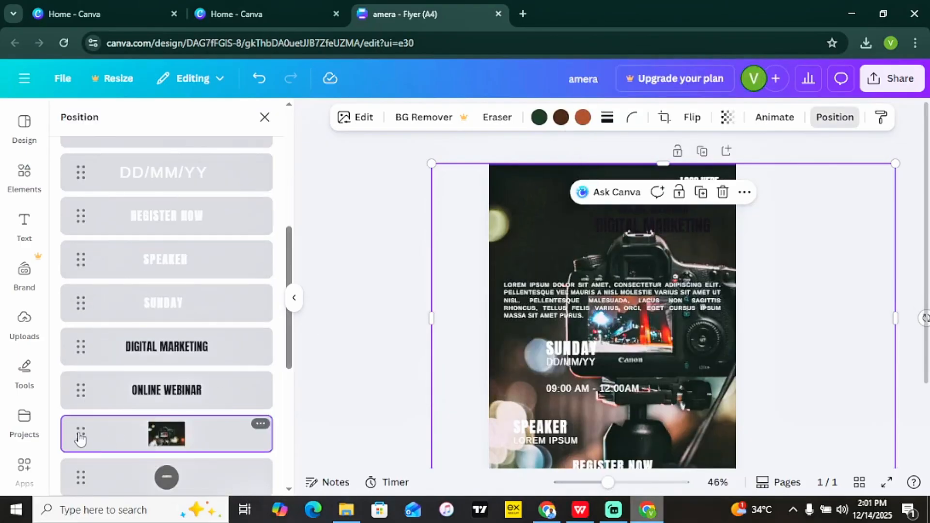
pyautogui.moveTo(81, 438)
pyautogui.mouseDown()
pyautogui.moveTo(77, 485)
pyautogui.moveTo(74, 453)
pyautogui.mouseUp()
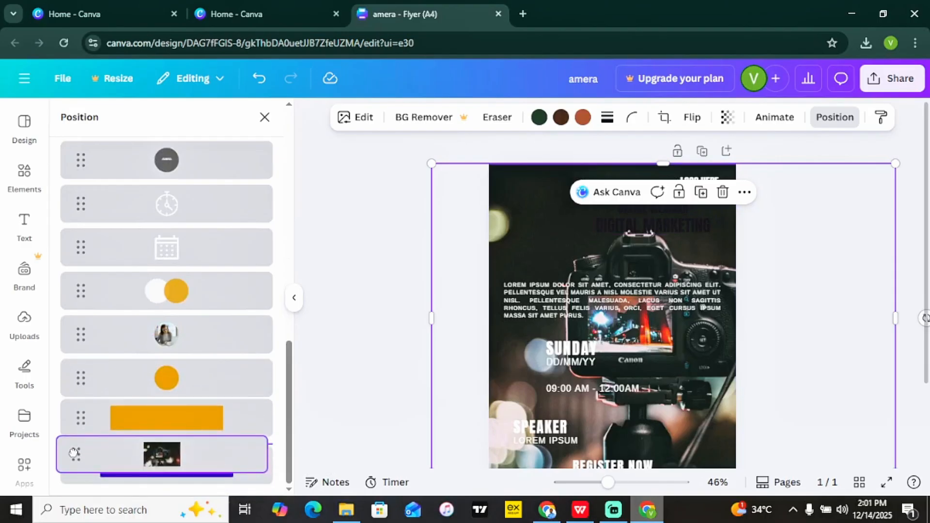
pyautogui.moveTo(74, 453); pyautogui.dragTo(73, 447)
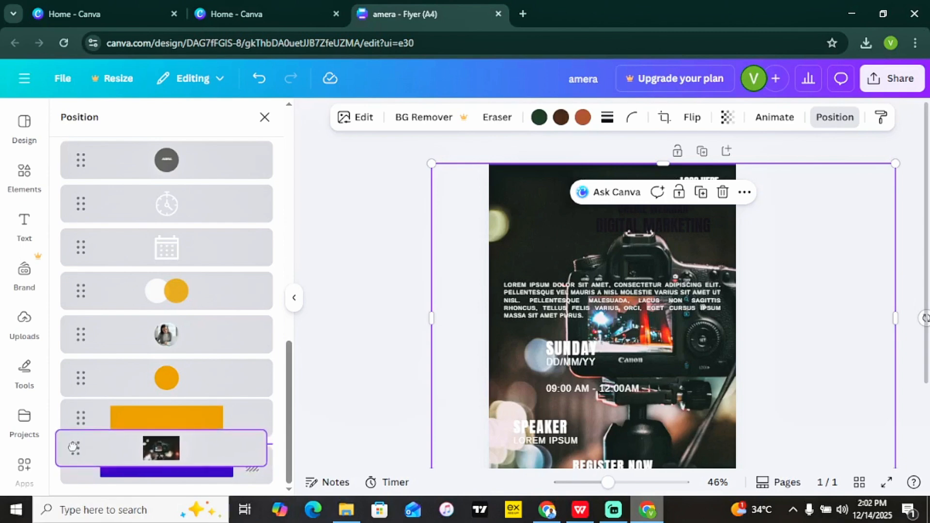
pyautogui.moveTo(74, 447); pyautogui.dragTo(74, 452)
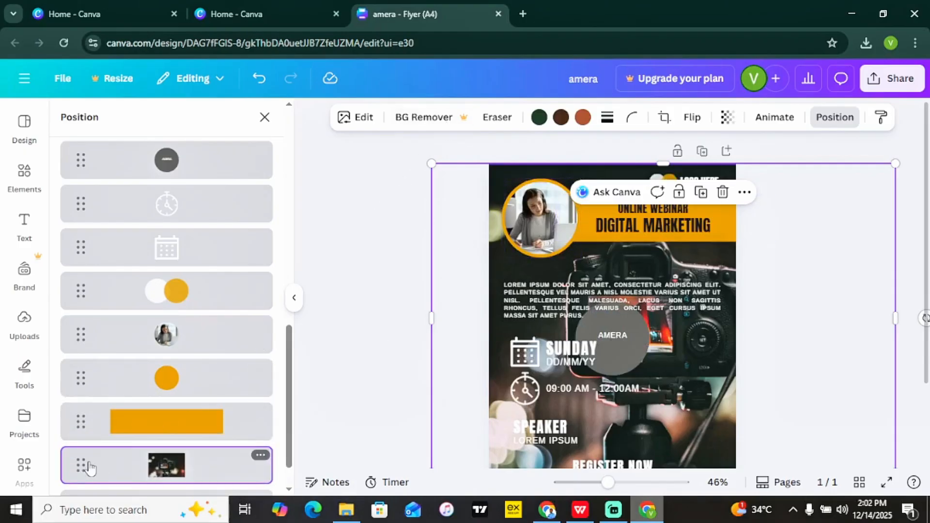
pyautogui.moveTo(81, 466)
pyautogui.mouseDown()
pyautogui.moveTo(111, 214)
pyautogui.moveTo(97, 146)
pyautogui.moveTo(73, 136)
pyautogui.moveTo(63, 140)
pyautogui.moveTo(86, 165)
pyautogui.moveTo(86, 233)
pyautogui.moveTo(50, 499)
pyautogui.moveTo(75, 436)
pyautogui.moveTo(74, 448)
pyautogui.mouseUp()
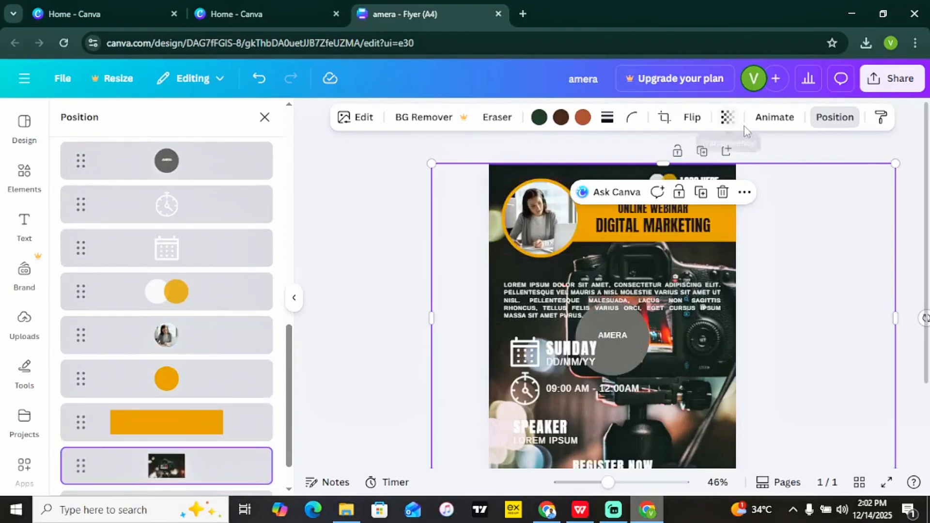
# Make the camera background photo partly transparent.
pyautogui.click(410, 188)
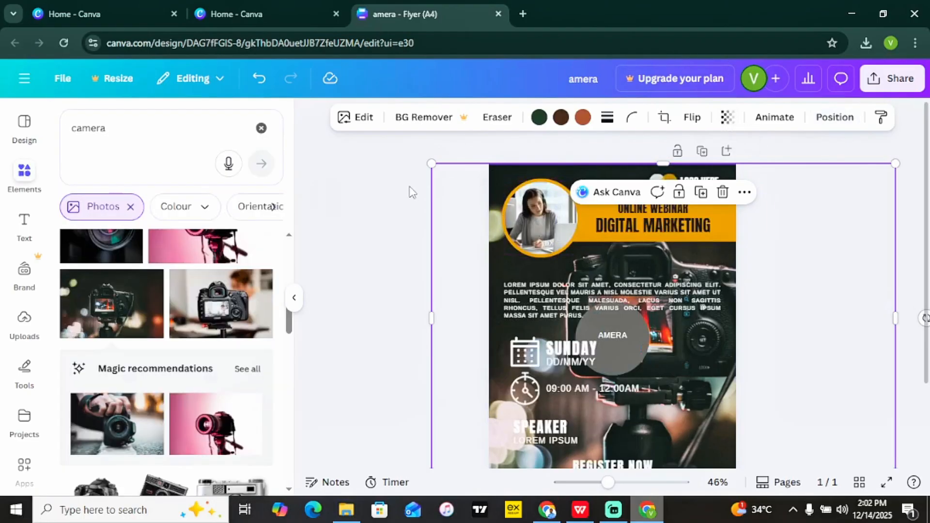
pyautogui.click(564, 171)
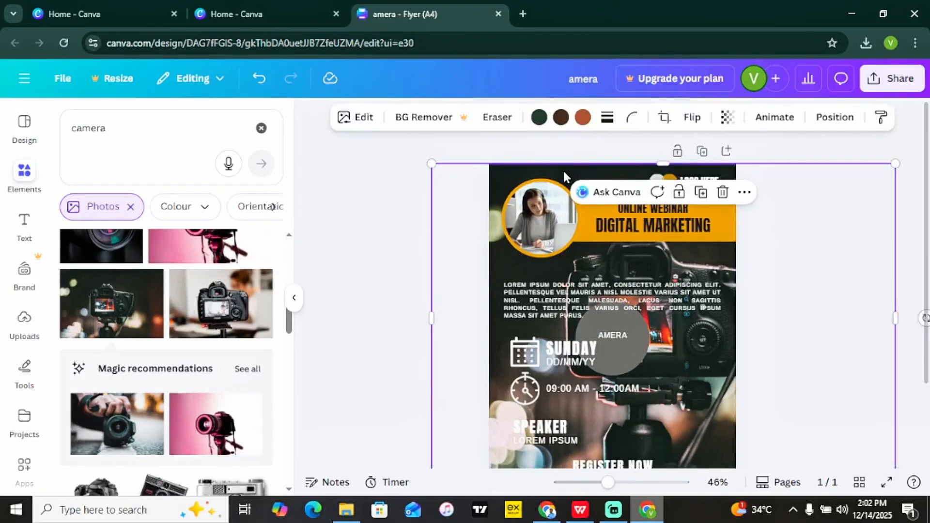
pyautogui.click(728, 121)
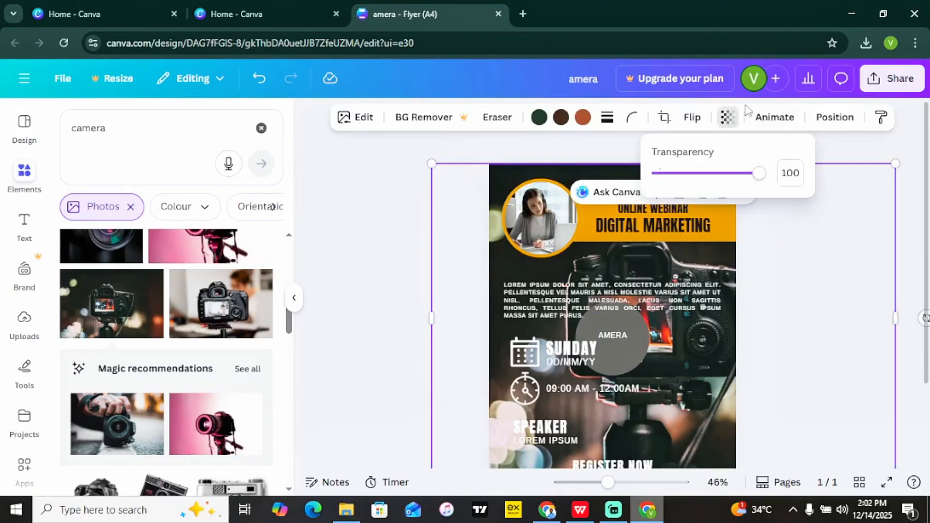
pyautogui.moveTo(759, 173); pyautogui.dragTo(696, 174)
pyautogui.moveTo(503, 180); pyautogui.dragTo(512, 199)
# Delete the purple page background, then undo to bring back the circle portrait.
pyautogui.click(501, 171)
pyautogui.press('Delete')
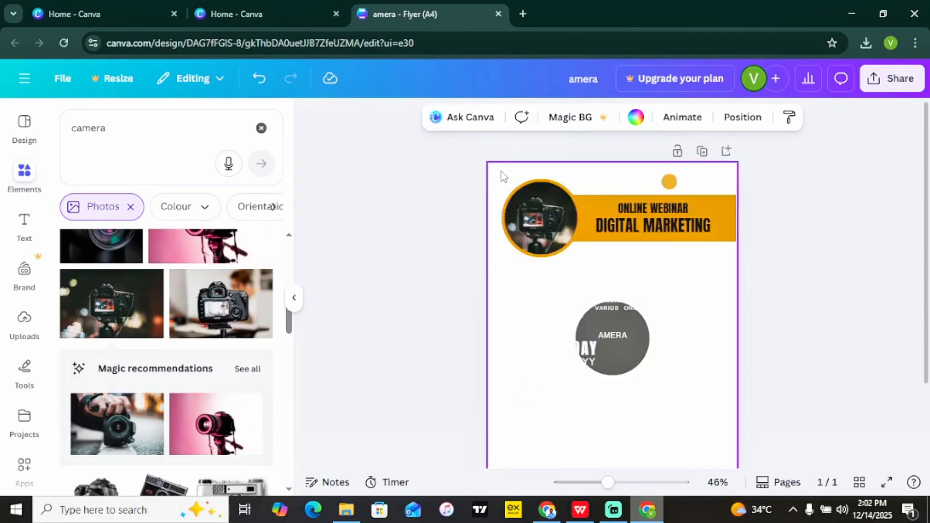
pyautogui.hotkey('ctrl', 'a')
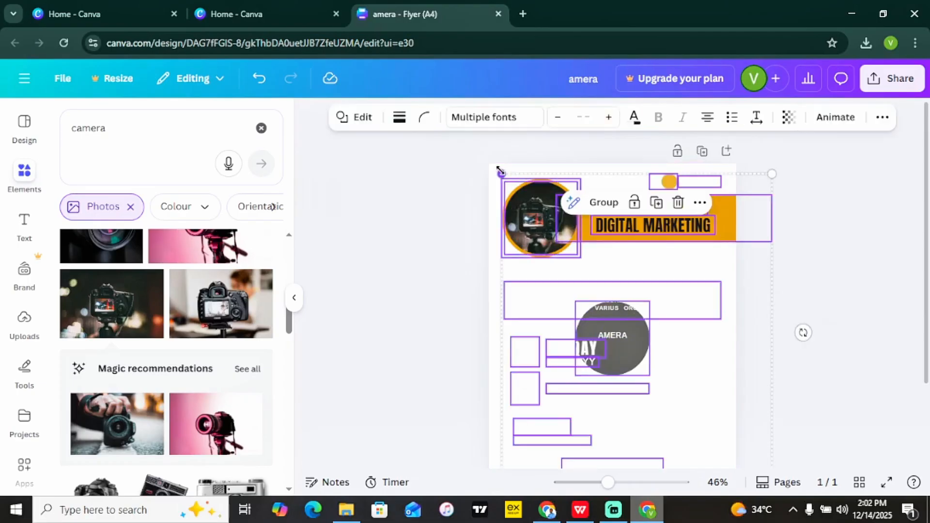
pyautogui.click(440, 246)
pyautogui.click(261, 82)
pyautogui.click(261, 82)
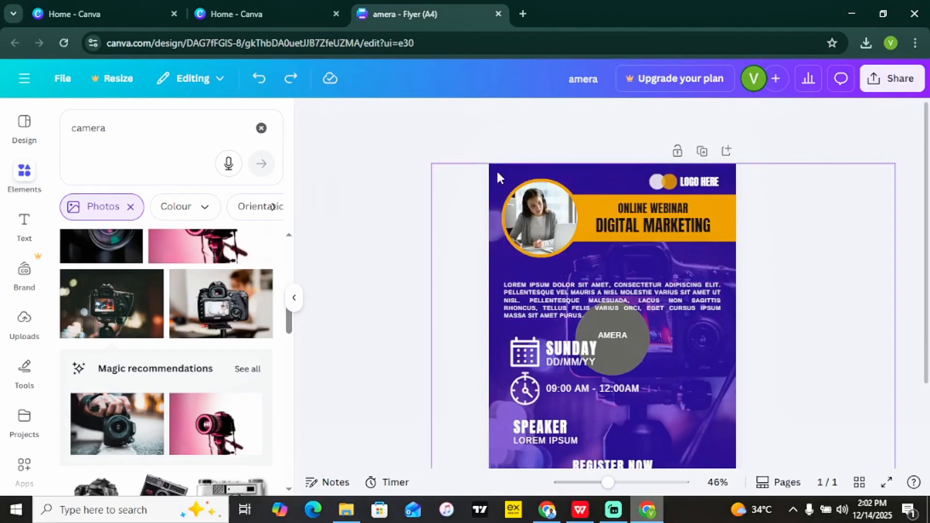
# Remove the purple page background, set photo transparency to about 77, and delete LOGO HERE.
pyautogui.moveTo(496, 170); pyautogui.dragTo(496, 188)
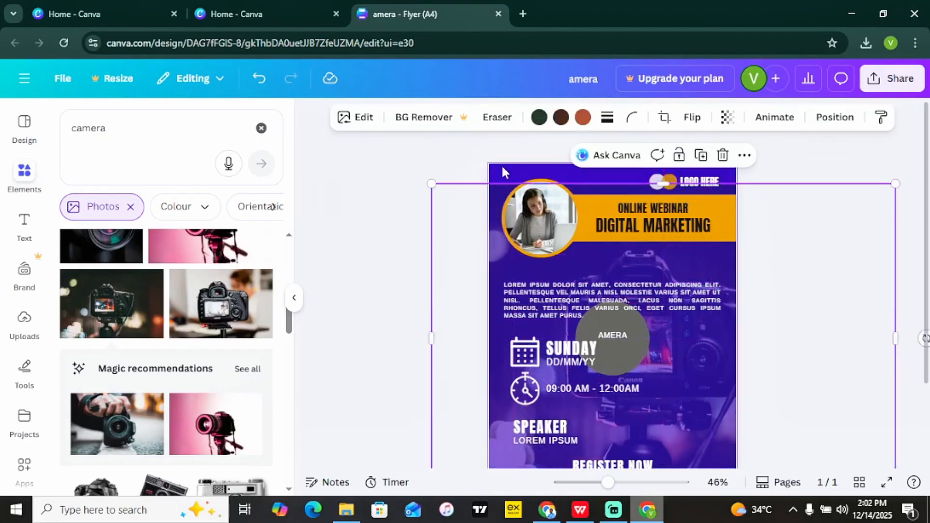
pyautogui.click(502, 168)
pyautogui.press('Delete')
pyautogui.moveTo(494, 196); pyautogui.dragTo(490, 180)
pyautogui.click(727, 117)
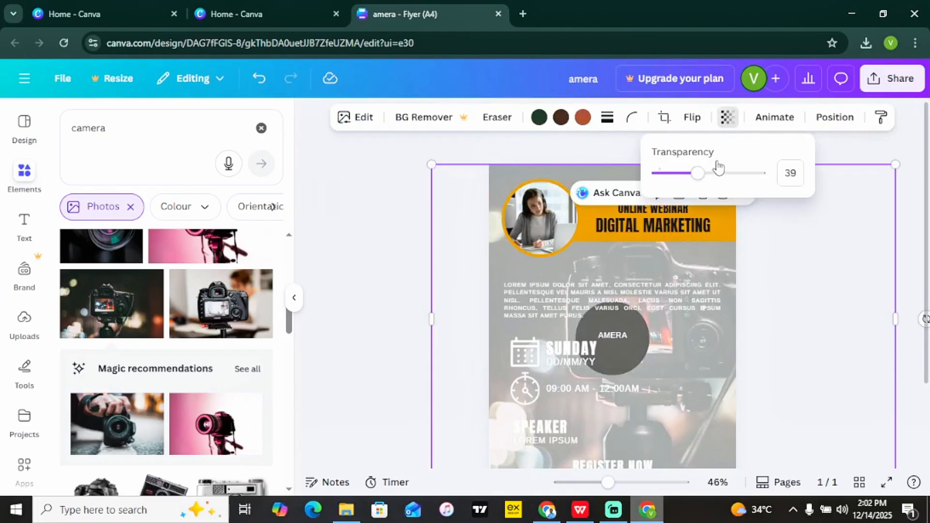
pyautogui.moveTo(700, 173); pyautogui.dragTo(735, 183)
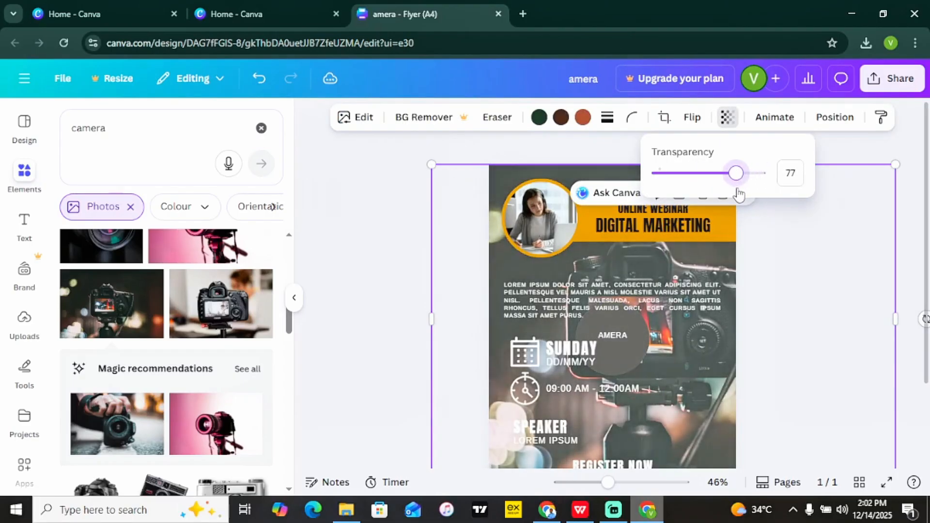
pyautogui.click(399, 234)
pyautogui.click(399, 233)
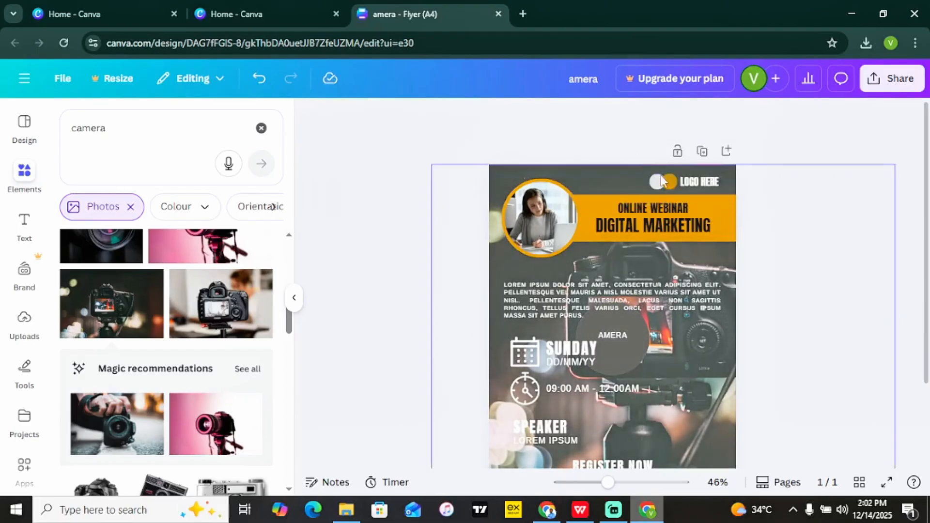
pyautogui.click(693, 184)
pyautogui.press('Escape')
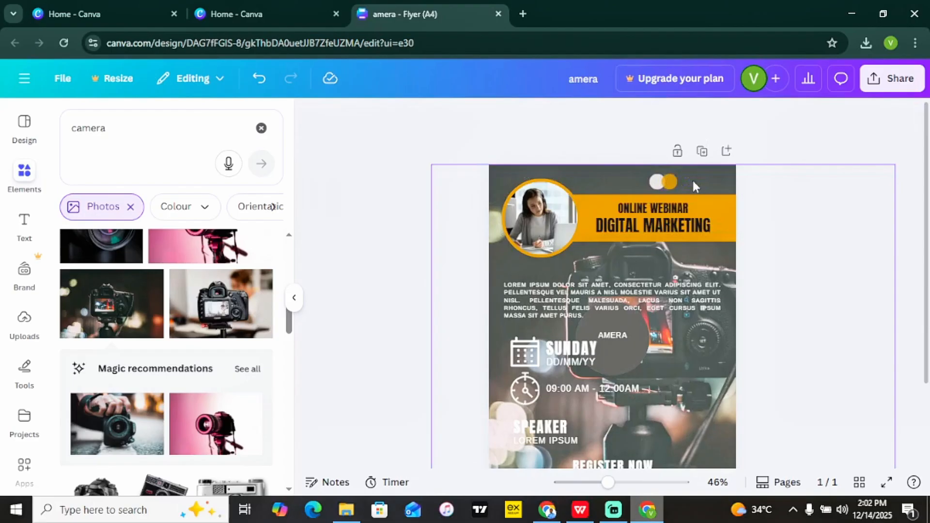
# Replace the ONLINE WEBINAR text with KIDKES.
pyautogui.click(662, 209)
pyautogui.click(662, 210)
pyautogui.write('KIDKES')
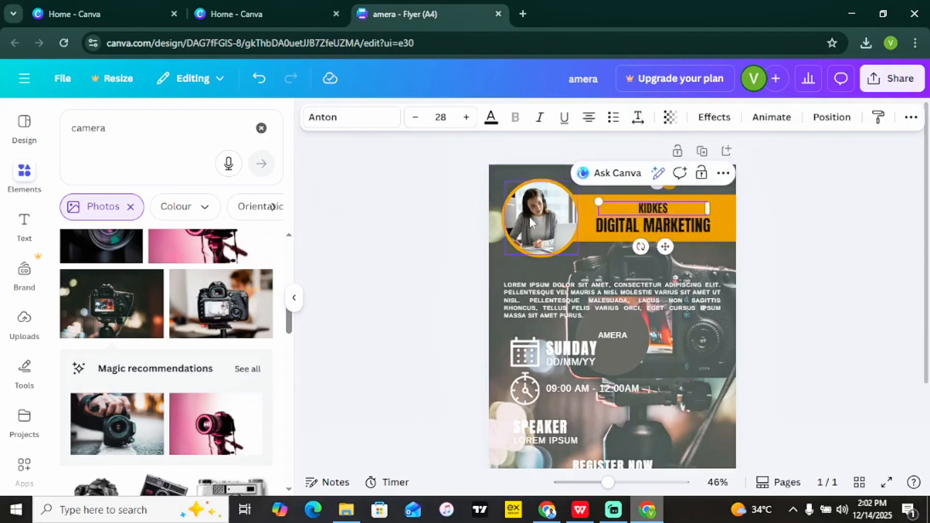
pyautogui.click(426, 230)
# Change DIGITAL MARKETING to VIDEO EDITING SERVICE and widen it to fit one line.
pyautogui.click(674, 221)
pyautogui.click(674, 220)
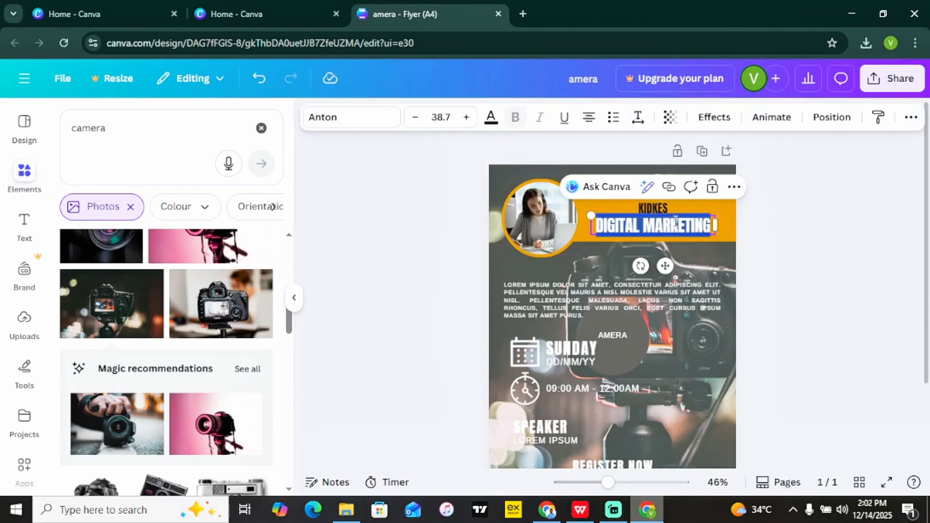
pyautogui.write('VIDEO EDI')
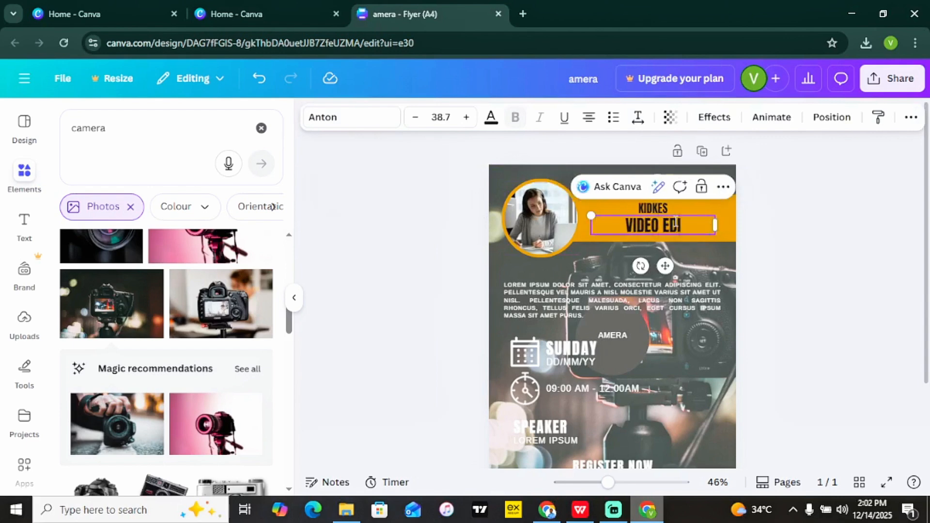
pyautogui.write('TING SERVICE')
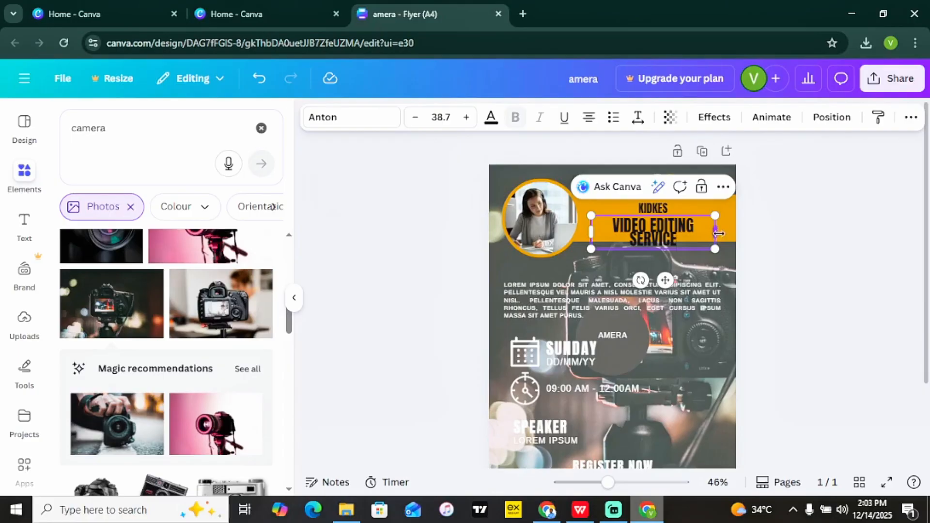
pyautogui.moveTo(718, 234); pyautogui.dragTo(687, 224)
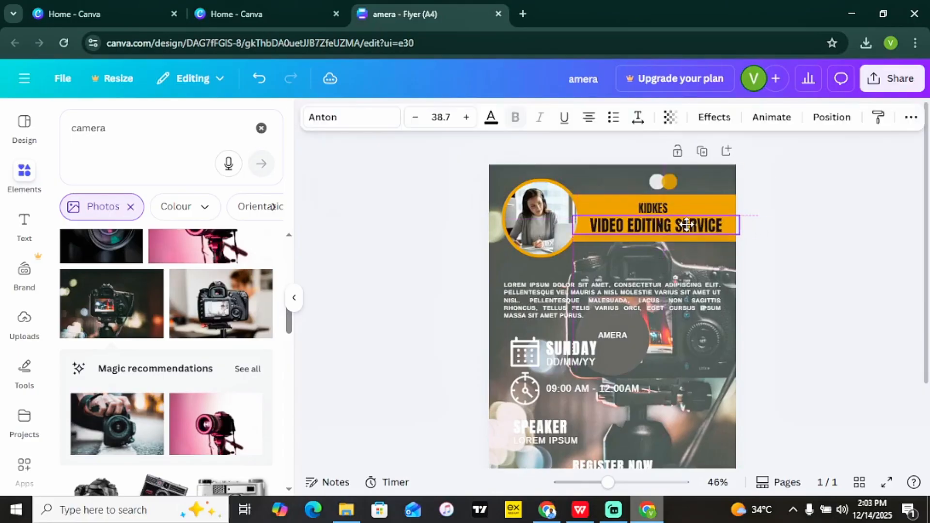
pyautogui.click(839, 280)
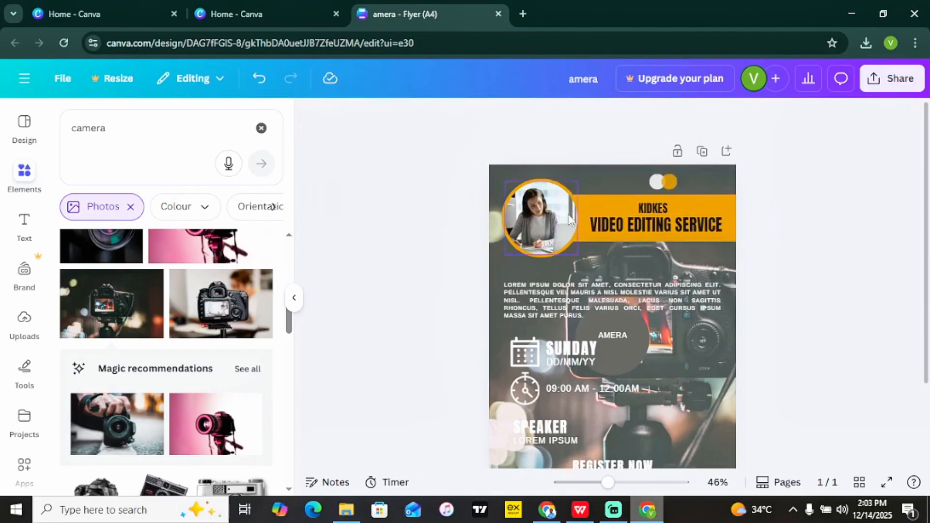
pyautogui.click(537, 211)
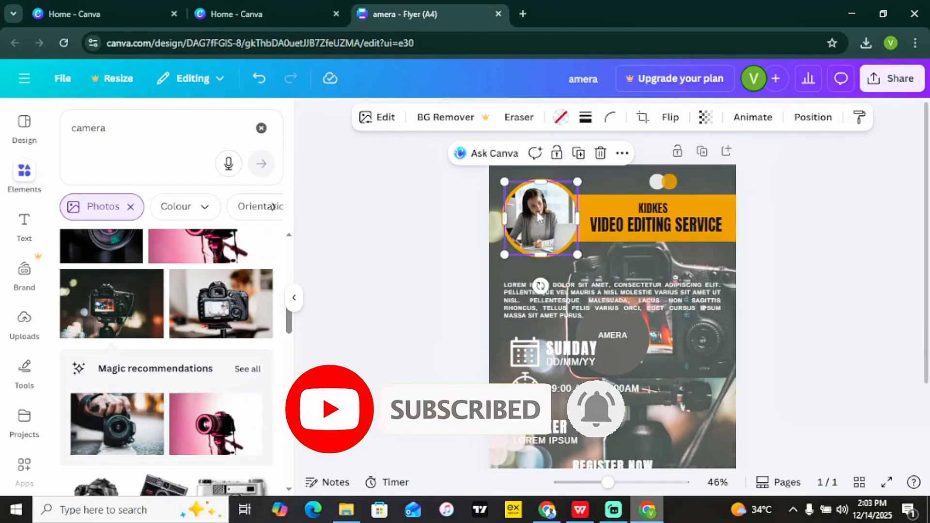
# Delete the woman's photo from the circle frame, clear the photo search, and show Uploads.
pyautogui.press('Delete')
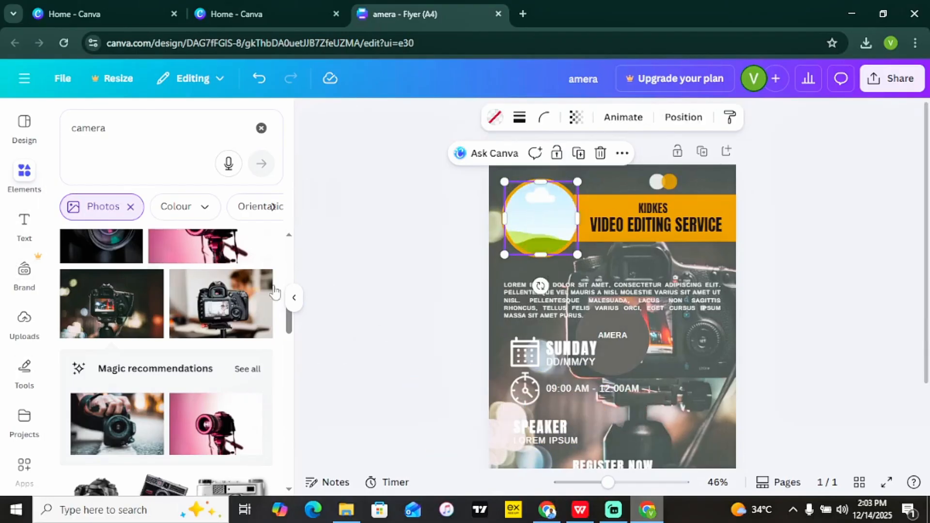
pyautogui.click(398, 273)
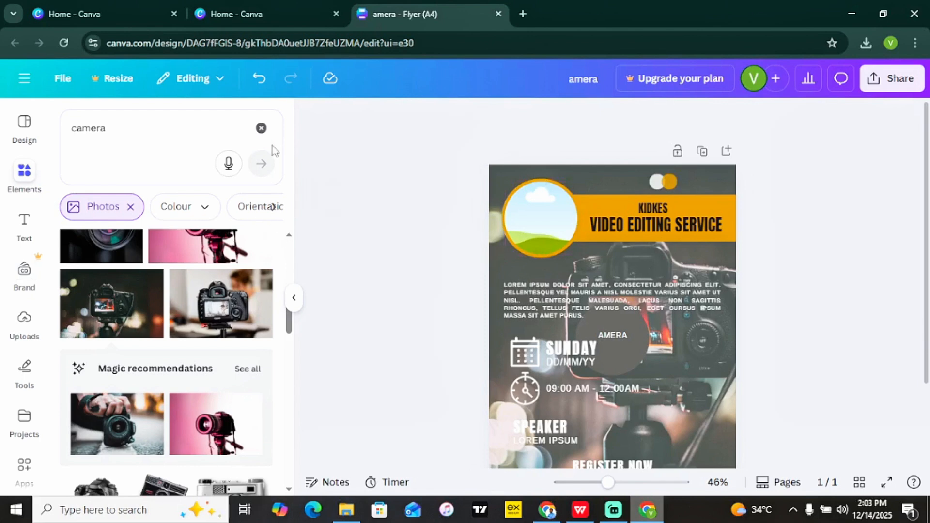
pyautogui.click(261, 129)
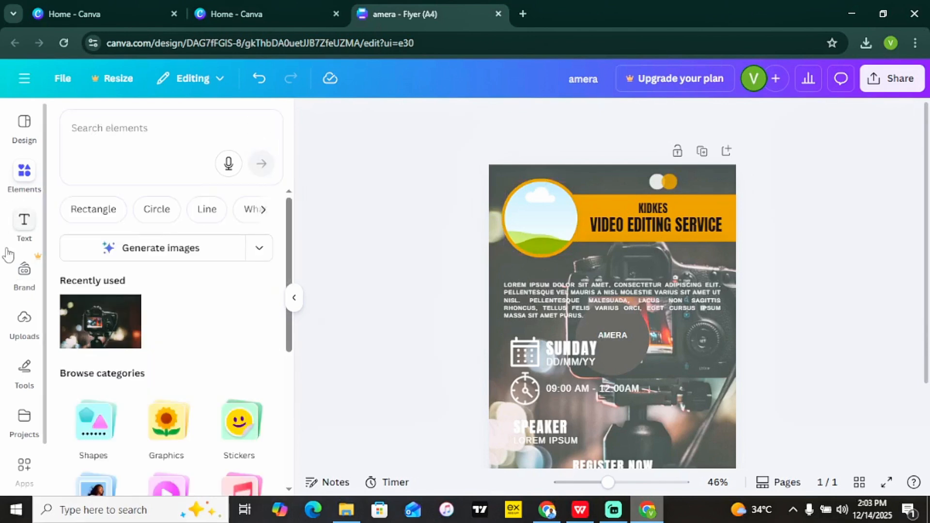
pyautogui.click(24, 322)
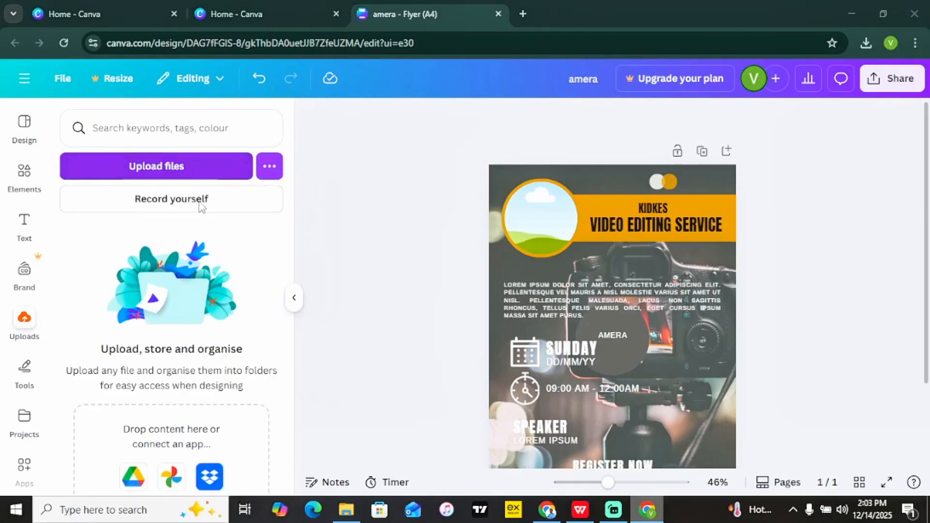
# Upload the SMARTER THAN CHATGPT thumbnail image from Downloads.
pyautogui.click(164, 169)
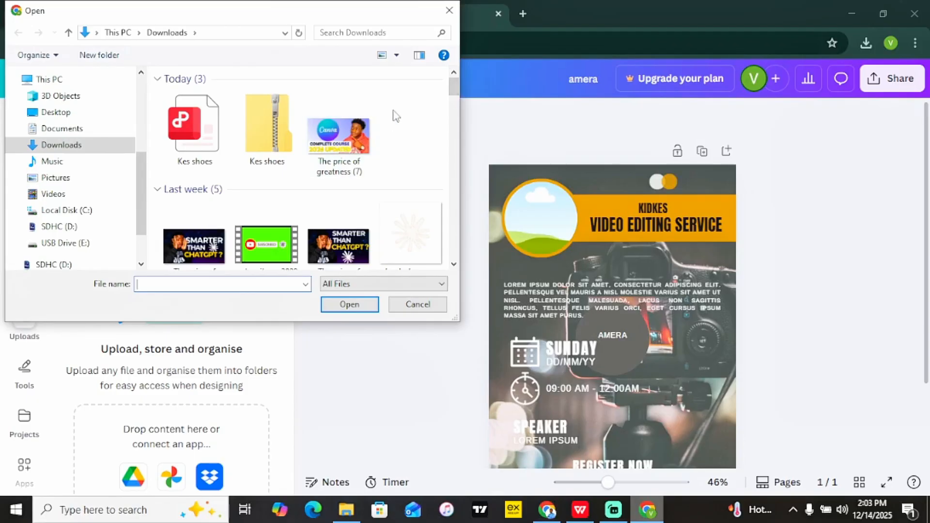
pyautogui.scroll(-5, 442, 98)
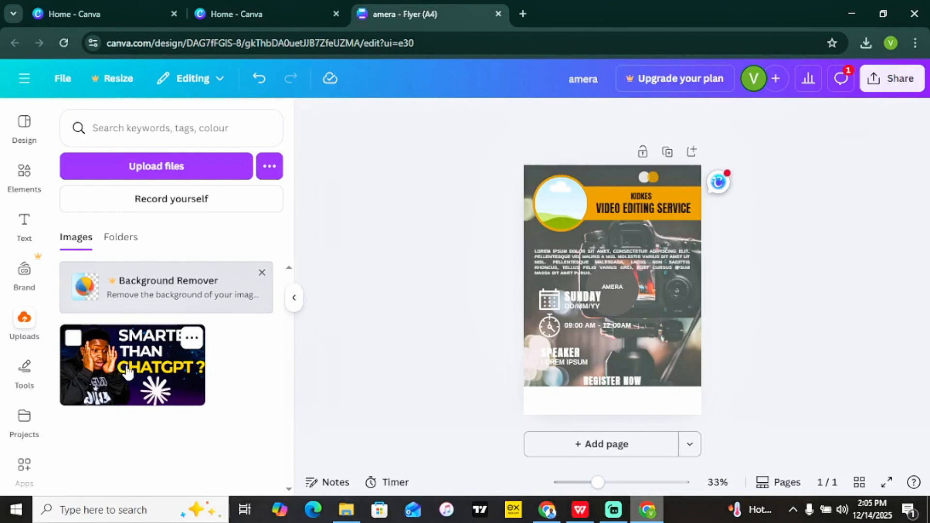
# Drop the uploaded thumbnail into the circle frame and shift it right inside the crop.
pyautogui.moveTo(123, 371); pyautogui.dragTo(545, 206)
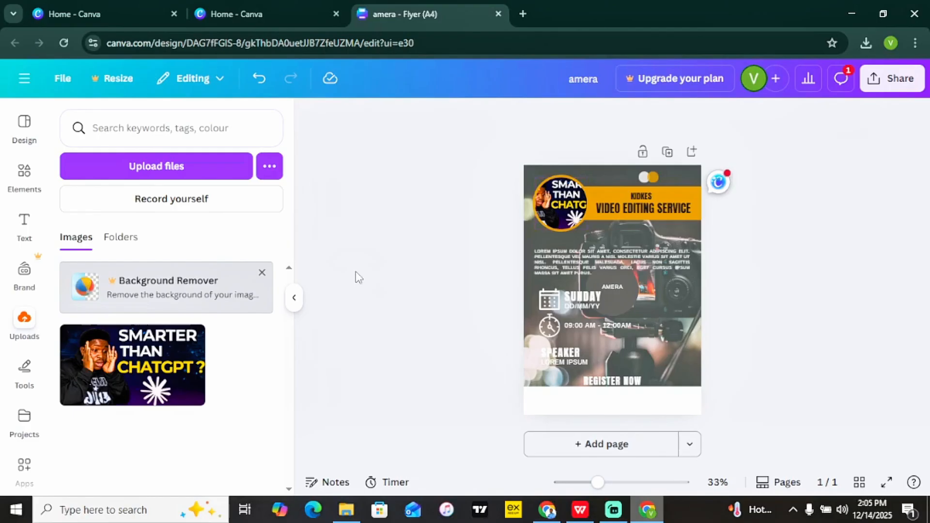
pyautogui.doubleClick(557, 203)
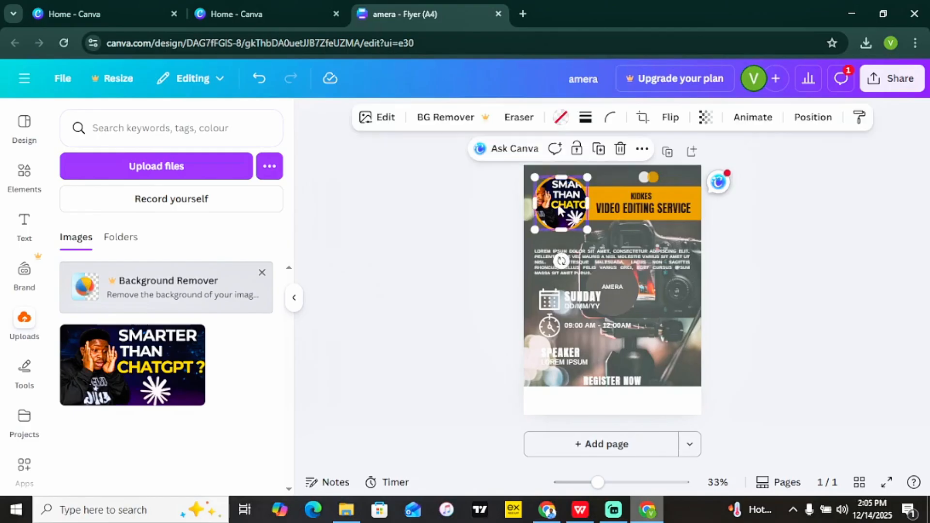
pyautogui.moveTo(557, 204); pyautogui.dragTo(595, 204)
pyautogui.click(857, 266)
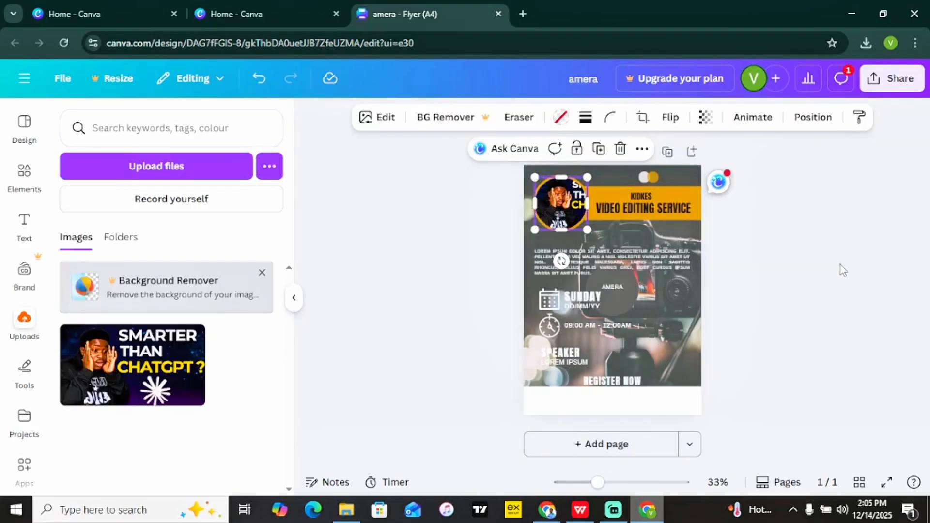
# Enlarge and recentre the selfie so the man's face fills the circle.
pyautogui.doubleClick(566, 200)
pyautogui.moveTo(629, 230); pyautogui.dragTo(659, 239)
pyautogui.moveTo(632, 207); pyautogui.dragTo(631, 202)
pyautogui.click(722, 225)
pyautogui.click(807, 292)
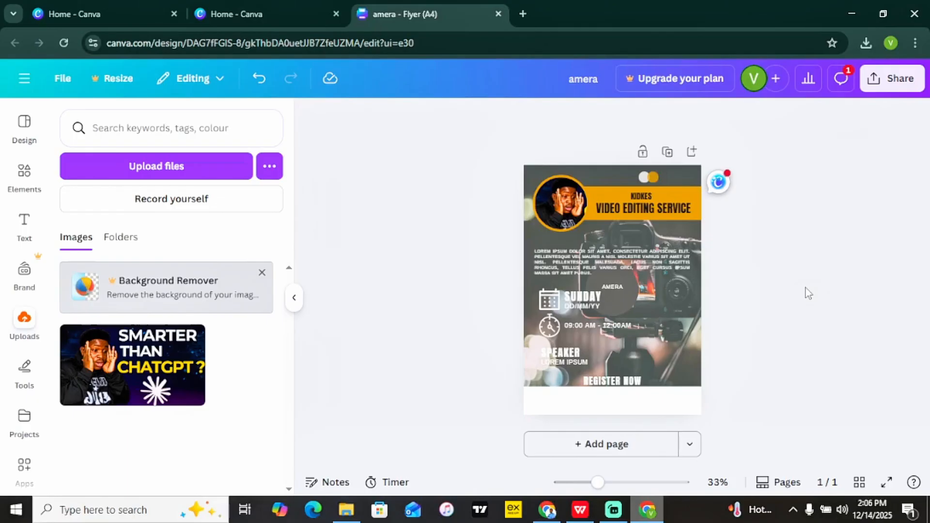
# Clear the lorem ipsum paragraph, undoing an accidental move and deletion of the camera photo.
pyautogui.click(573, 263)
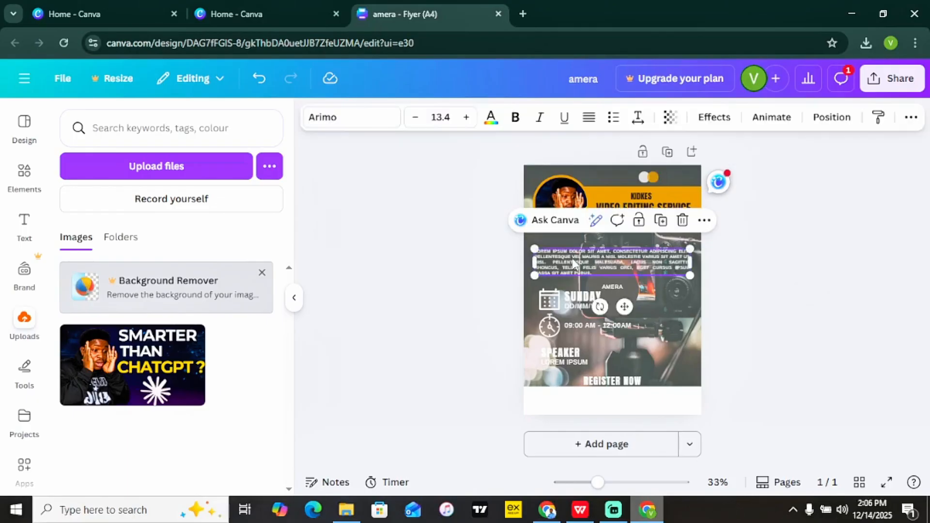
pyautogui.doubleClick(574, 256)
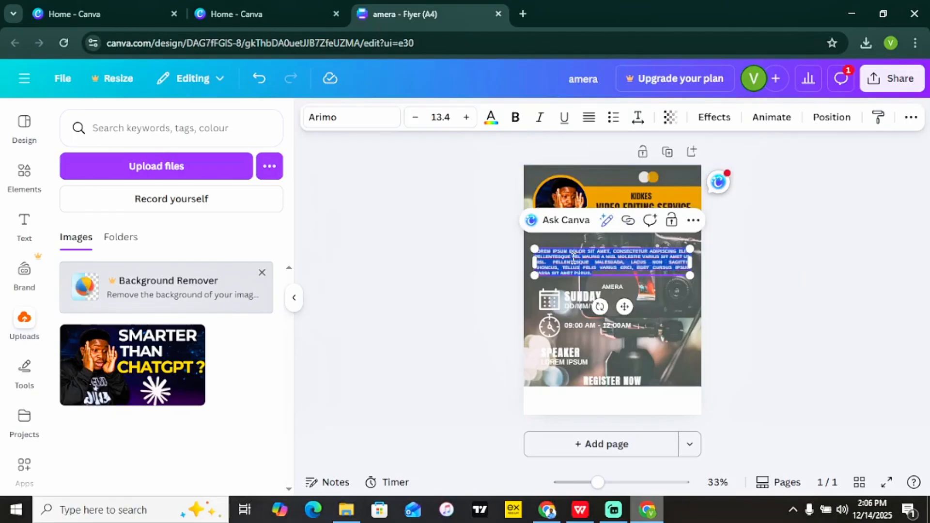
pyautogui.press('BackSpace')
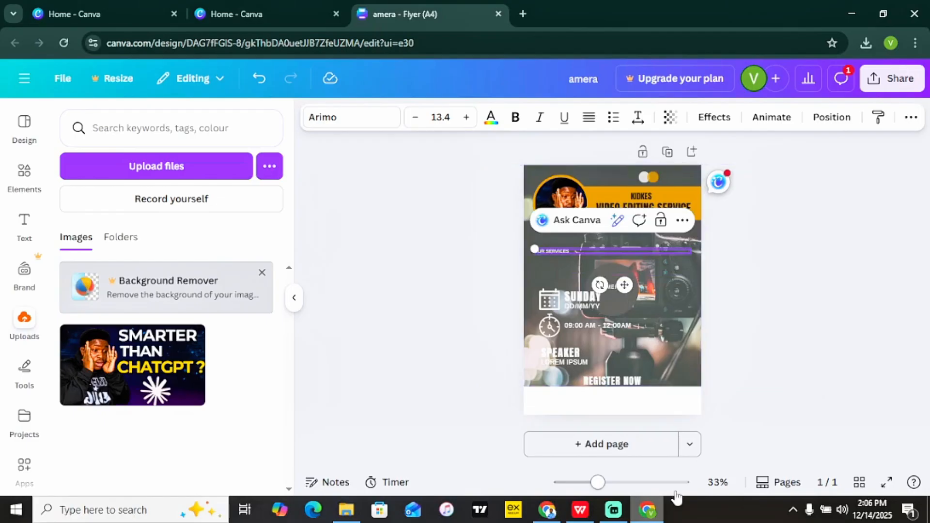
pyautogui.moveTo(598, 483); pyautogui.dragTo(618, 483)
pyautogui.moveTo(419, 275); pyautogui.dragTo(512, 304)
pyautogui.hotkey('ctrl', 'z')
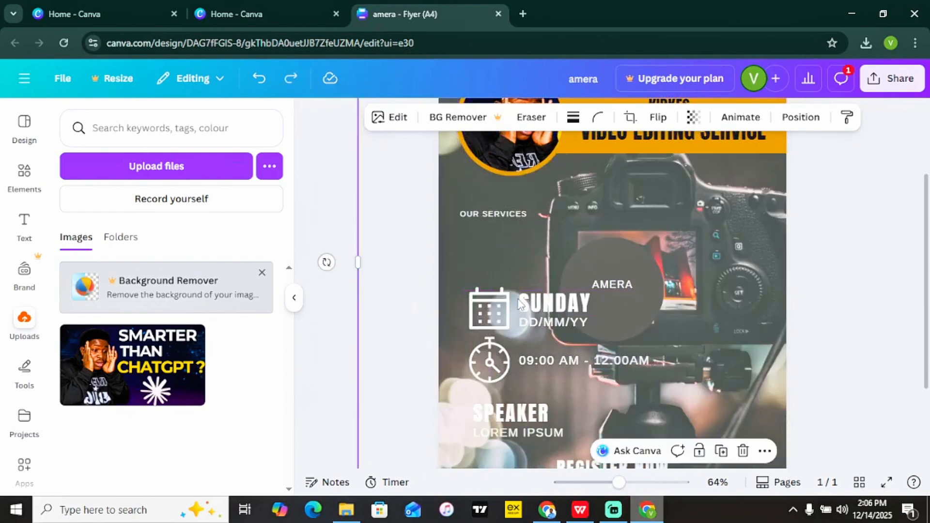
pyautogui.press('Delete')
pyautogui.hotkey('ctrl', 'z')
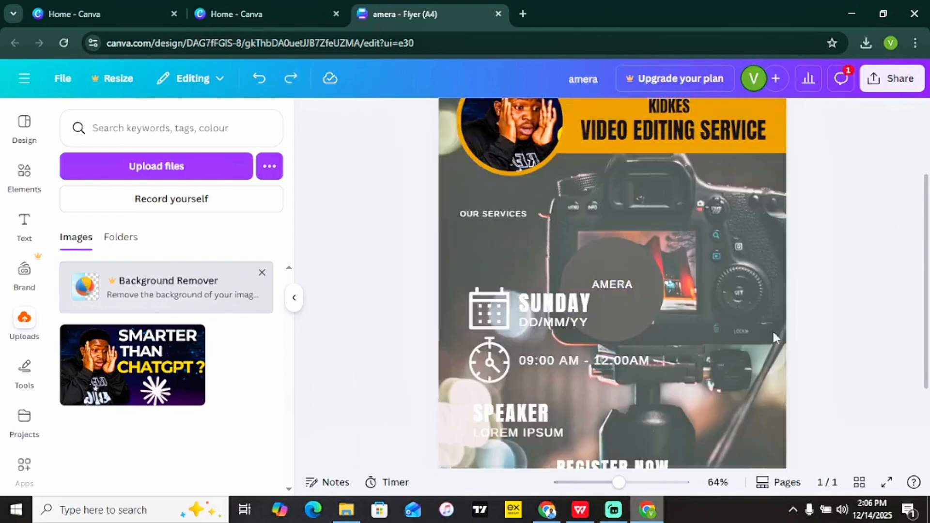
pyautogui.moveTo(619, 482); pyautogui.dragTo(611, 482)
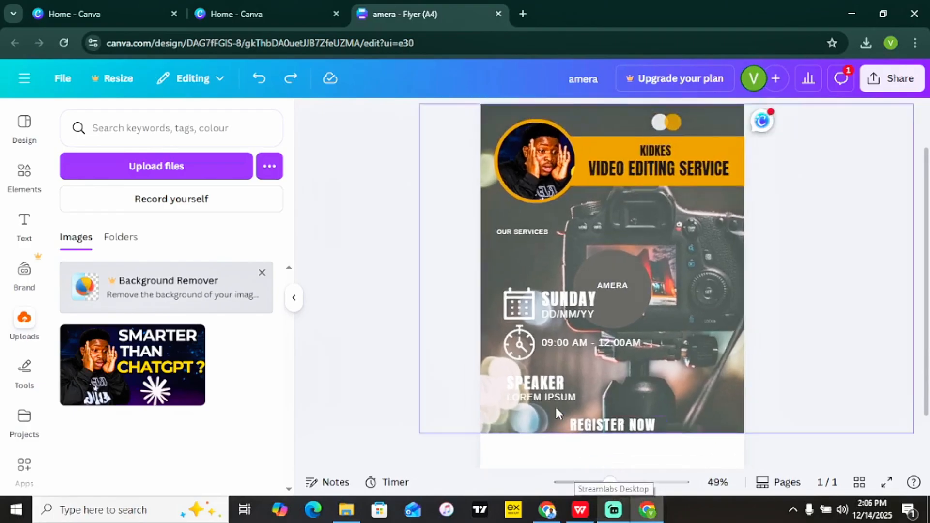
# Delete the SPEAKER heading and the LOREM IPSUM line beneath it.
pyautogui.click(546, 386)
pyautogui.press('Delete')
pyautogui.click(547, 394)
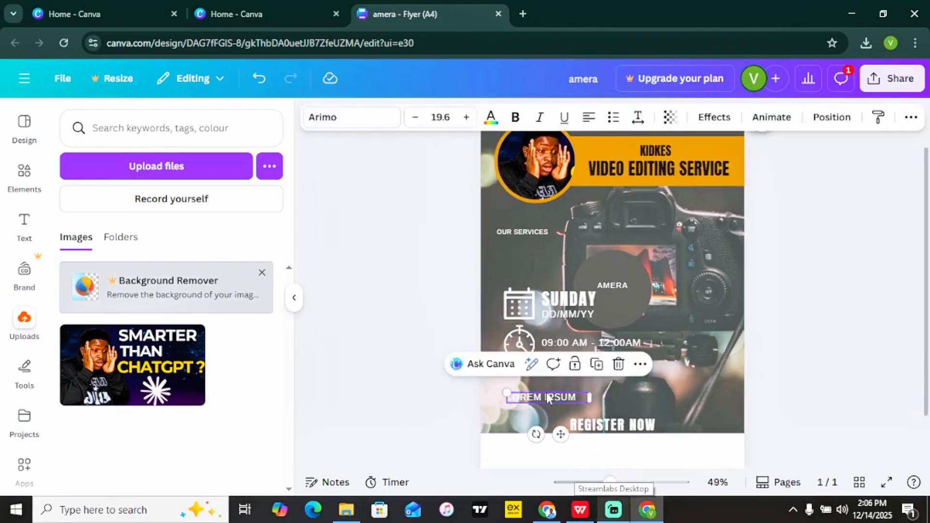
pyautogui.press('Delete')
pyautogui.click(492, 257)
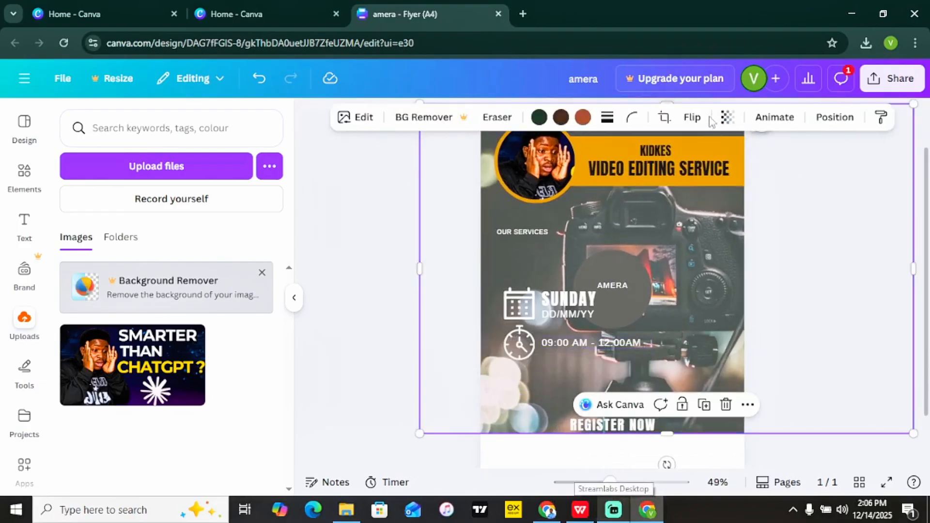
# Set the camera photo's transparency to 100 and delete the calendar icon and SUNDAY text.
pyautogui.click(728, 117)
pyautogui.moveTo(732, 173); pyautogui.dragTo(780, 180)
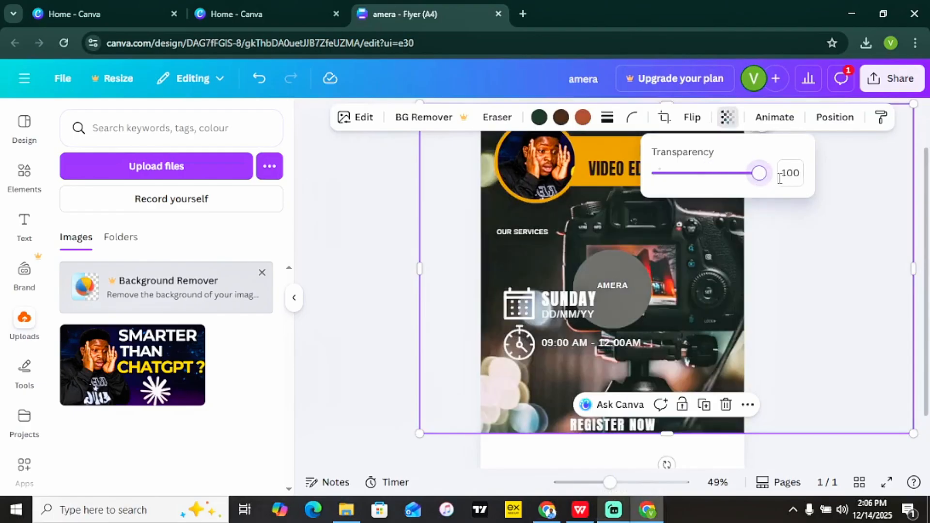
pyautogui.click(854, 301)
pyautogui.click(527, 298)
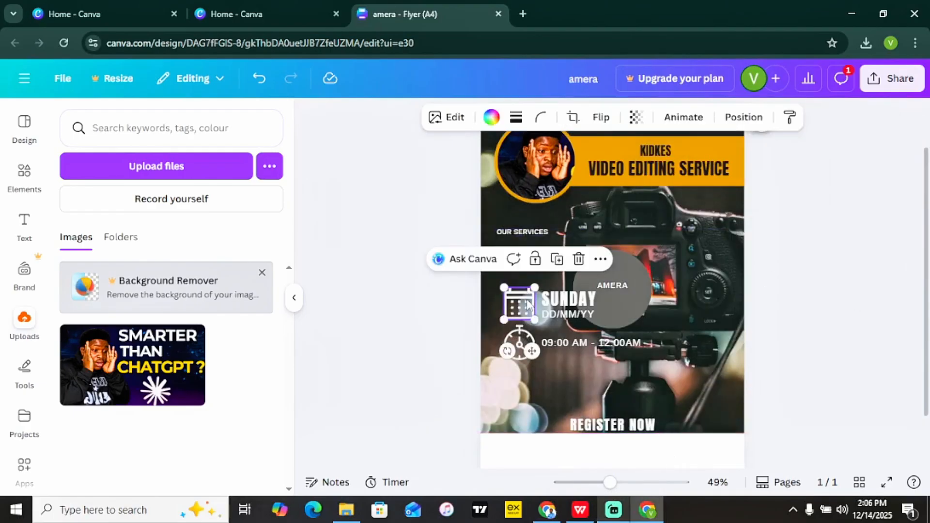
pyautogui.press('Delete')
pyautogui.click(549, 306)
pyautogui.press('Delete')
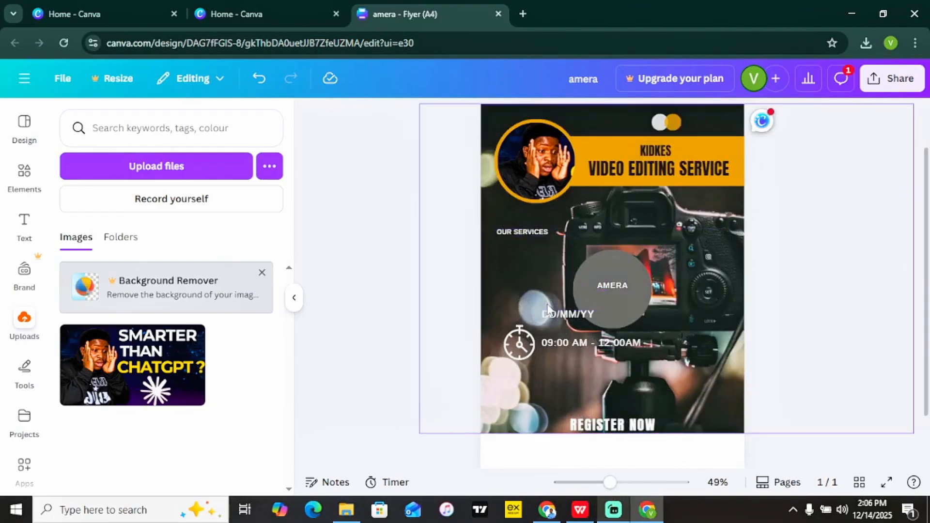
# Delete the AMERA circle, time text, REGISTER NOW, stopwatch icon and DD/MM/YY text.
pyautogui.click(599, 288)
pyautogui.press('Delete')
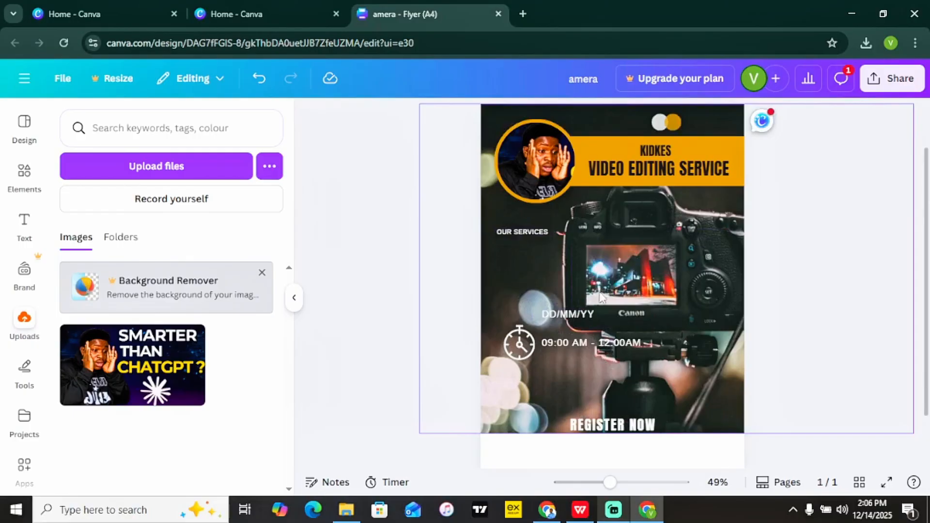
pyautogui.click(588, 342)
pyautogui.press('Delete')
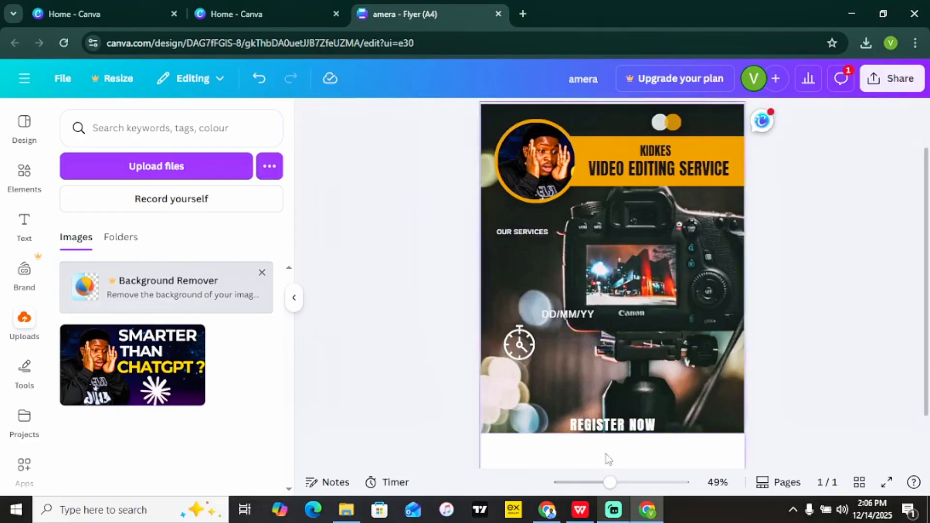
pyautogui.click(610, 425)
pyautogui.press('Delete')
pyautogui.click(503, 344)
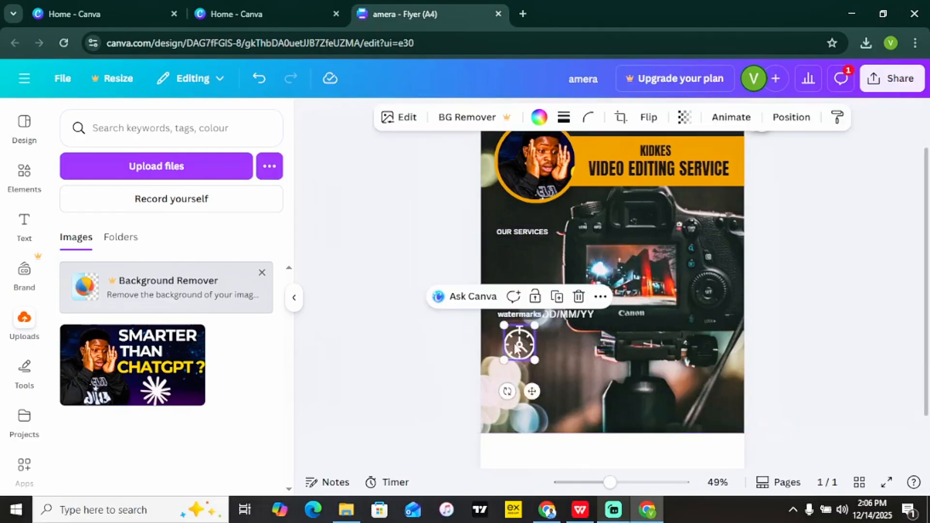
pyautogui.press('Delete')
pyautogui.click(560, 313)
pyautogui.press('Delete')
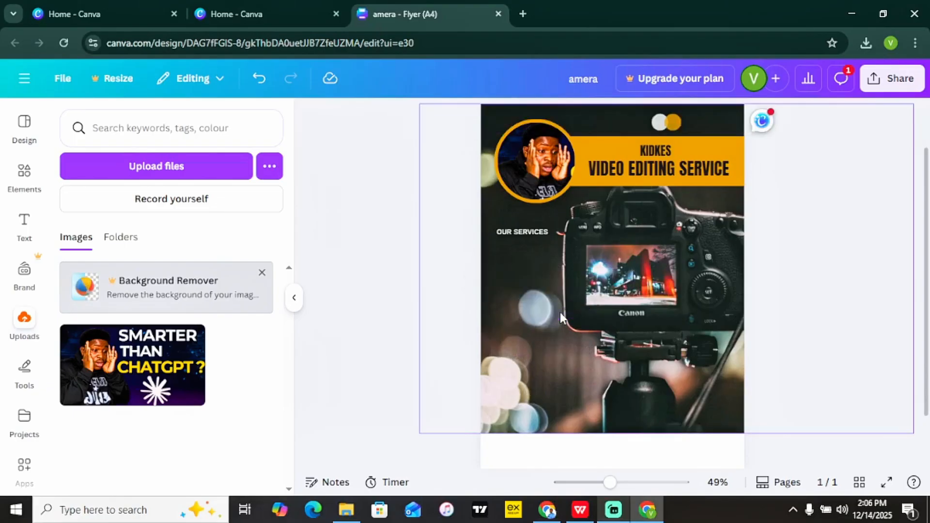
# Move the background photo down and extend its top edge upward.
pyautogui.moveTo(610, 483); pyautogui.dragTo(597, 483)
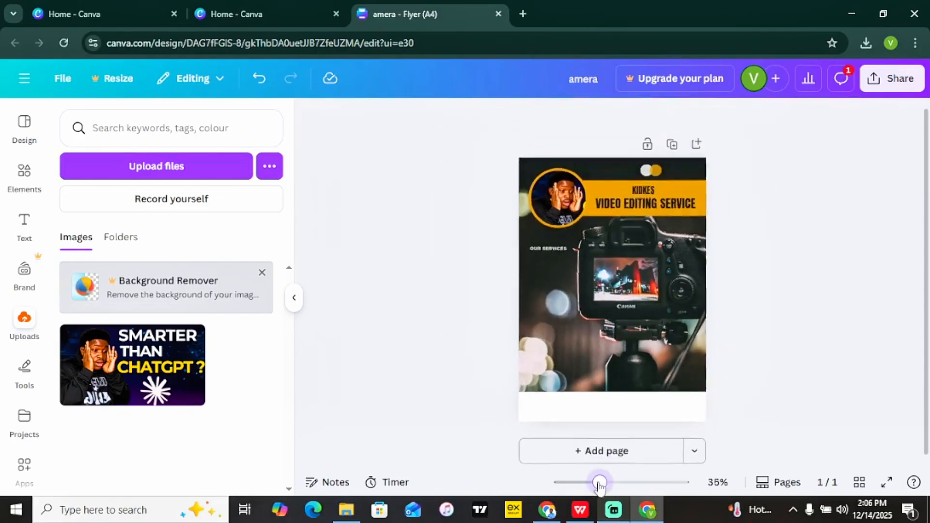
pyautogui.click(625, 308)
pyautogui.moveTo(619, 357); pyautogui.dragTo(624, 377)
pyautogui.moveTo(647, 199); pyautogui.dragTo(647, 167)
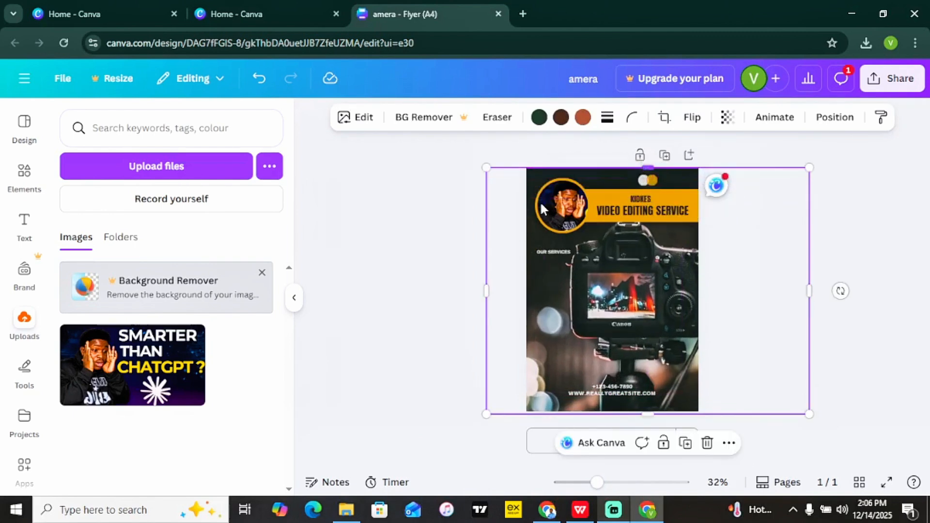
pyautogui.click(392, 274)
# Delete the website address and phone-number lines.
pyautogui.click(633, 391)
pyautogui.press('Delete')
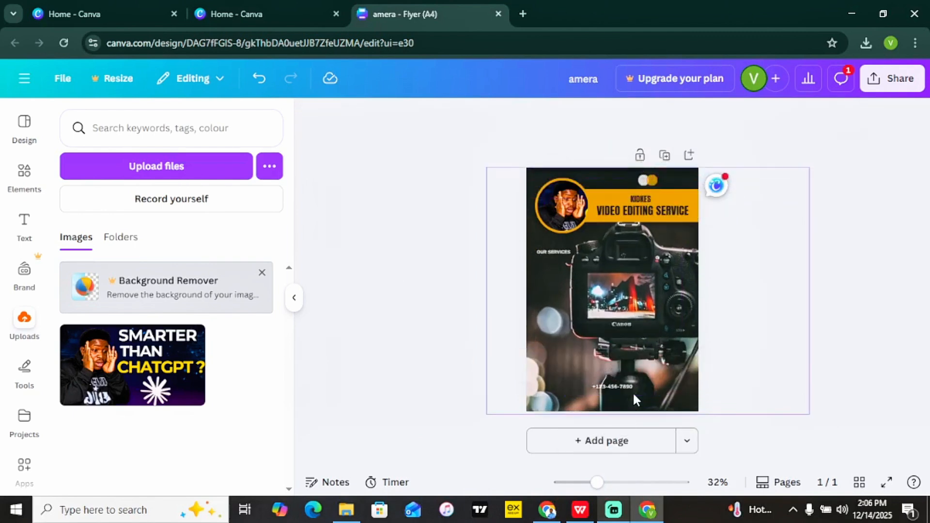
pyautogui.click(624, 382)
pyautogui.click(621, 385)
pyautogui.press('Delete')
# Raise the OUR SERVICES text to font size 26.4.
pyautogui.click(534, 249)
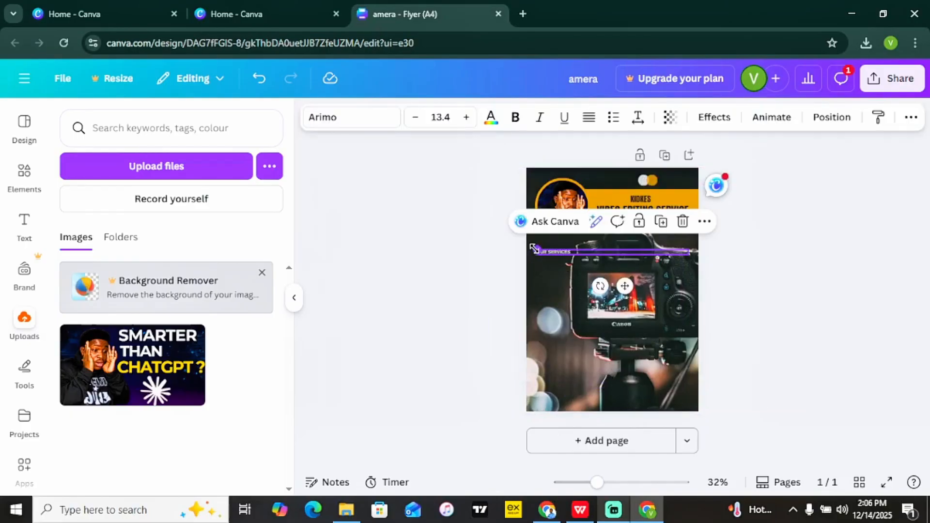
pyautogui.click(429, 284)
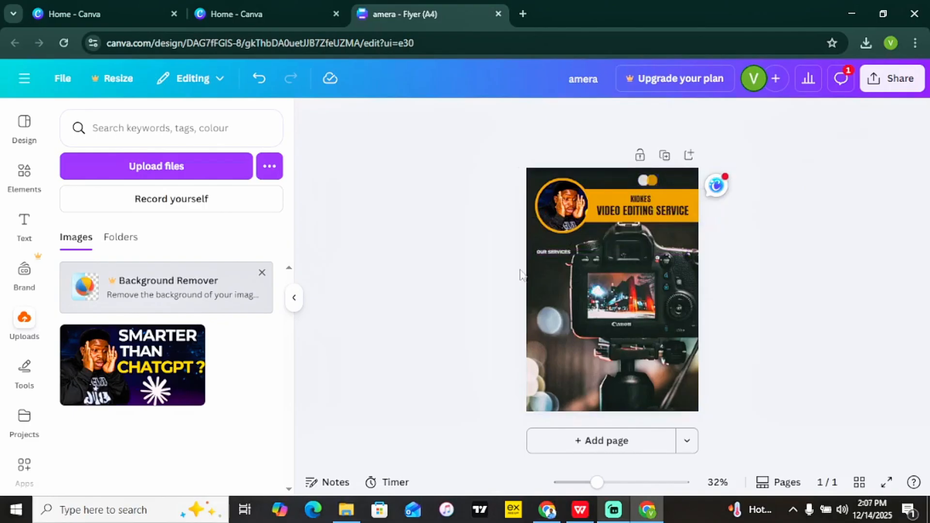
pyautogui.click(556, 256)
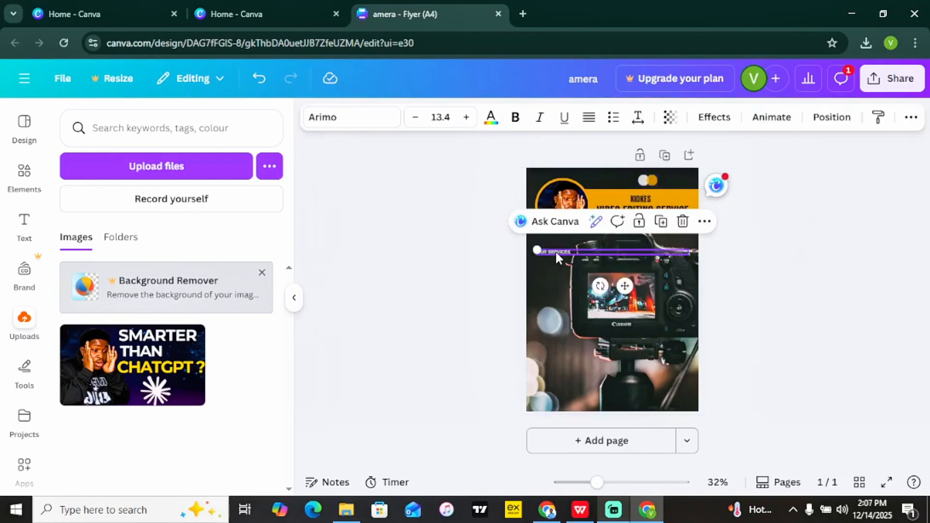
pyautogui.click(466, 117)
pyautogui.click(465, 118)
pyautogui.click(465, 117)
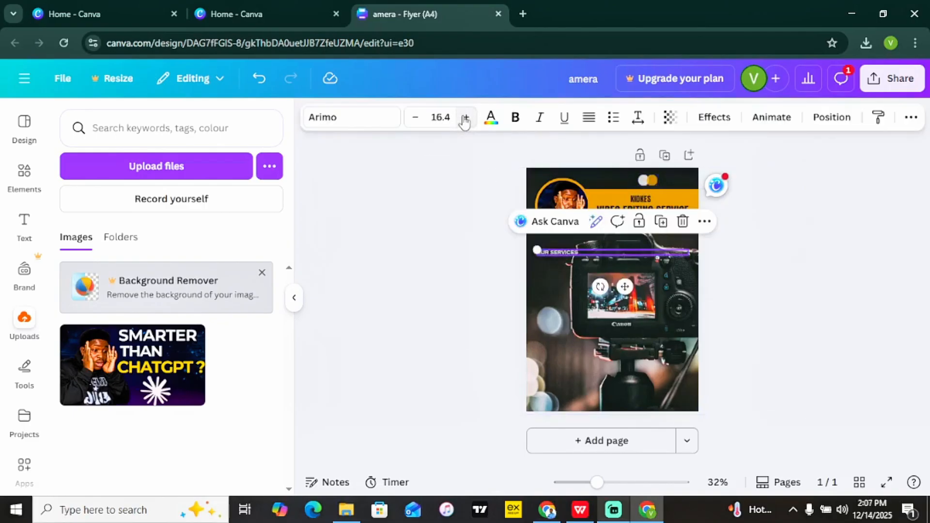
pyautogui.click(465, 117)
pyautogui.click(466, 118)
pyautogui.click(465, 118)
pyautogui.click(465, 118)
pyautogui.click(465, 117)
pyautogui.click(466, 117)
pyautogui.click(466, 118)
pyautogui.click(466, 118)
pyautogui.click(465, 118)
pyautogui.click(466, 117)
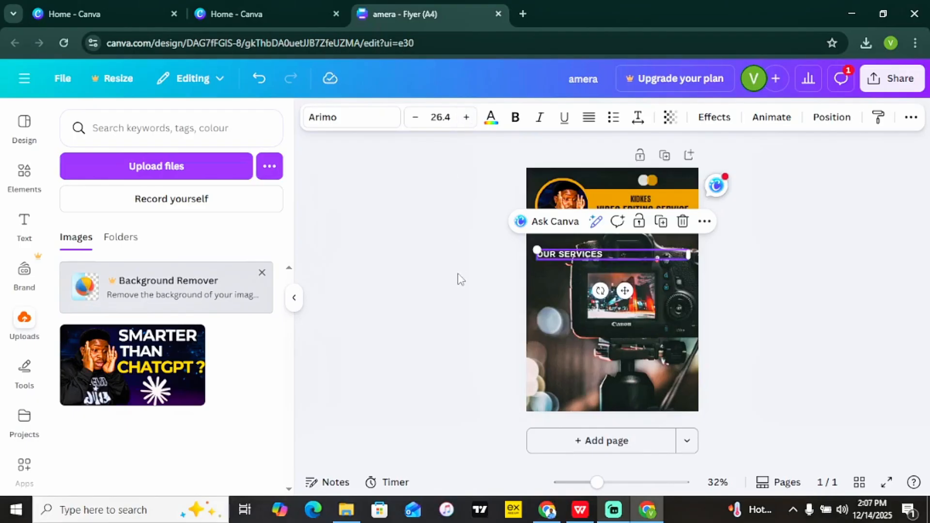
pyautogui.click(519, 257)
pyautogui.click(566, 257)
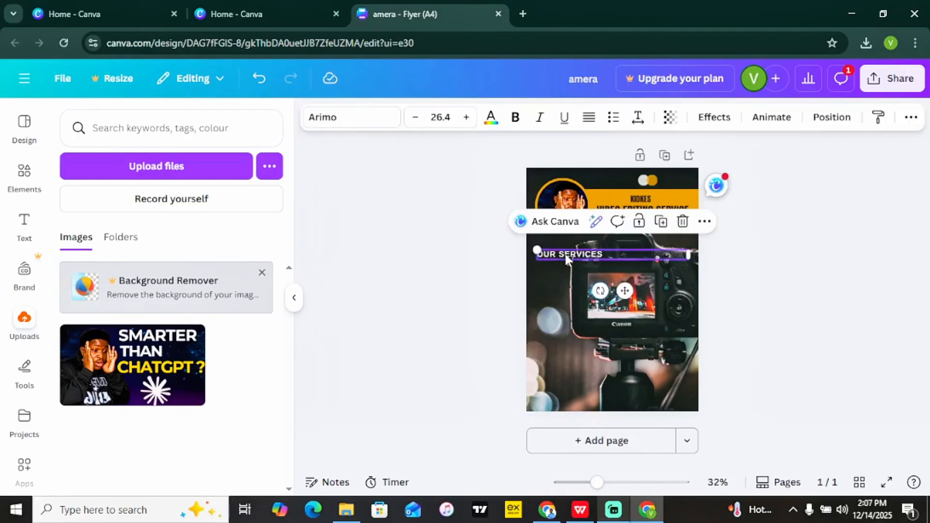
# Duplicate OUR SERVICES below itself and type the AESTHETIC VIDEOS and WEDDING VIDEOS lines.
pyautogui.click(662, 223)
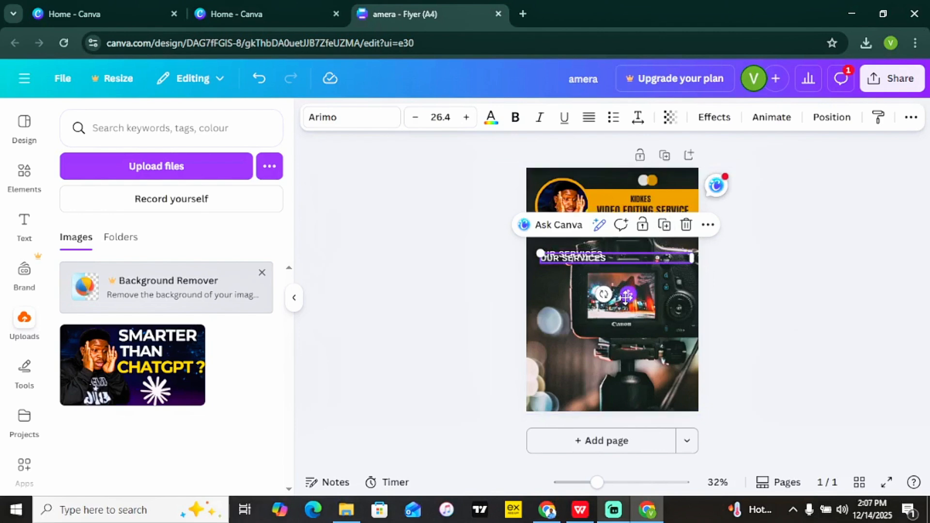
pyautogui.moveTo(597, 262); pyautogui.dragTo(592, 271)
pyautogui.doubleClick(593, 267)
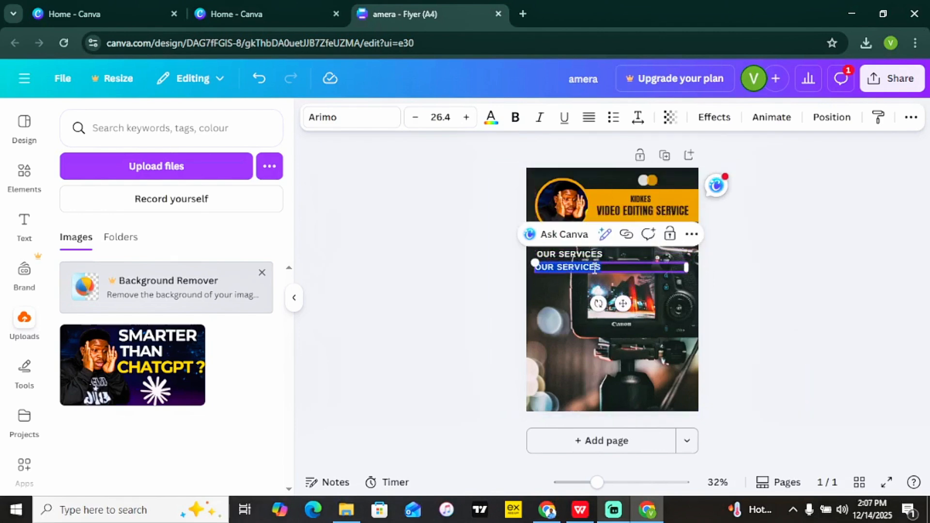
pyautogui.write('AE')
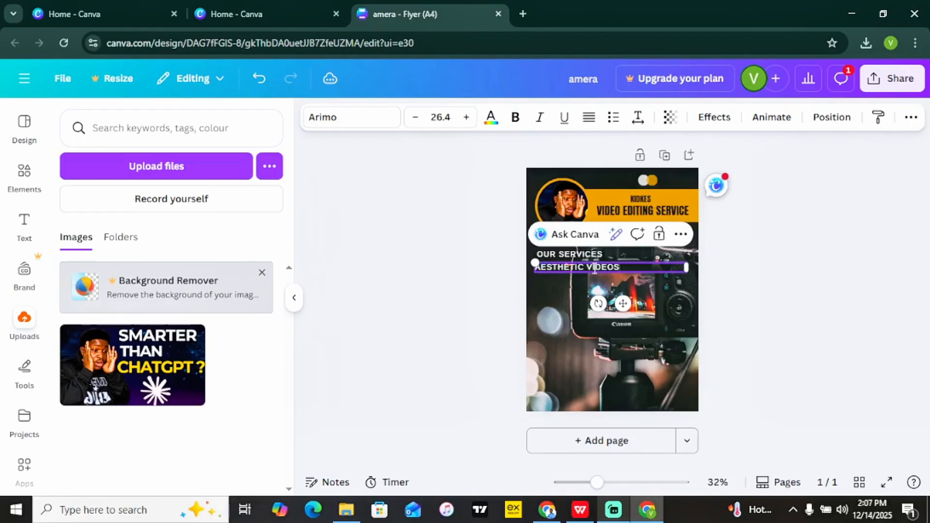
pyautogui.write('STHETIC VIDEOS')
pyautogui.press('Return')
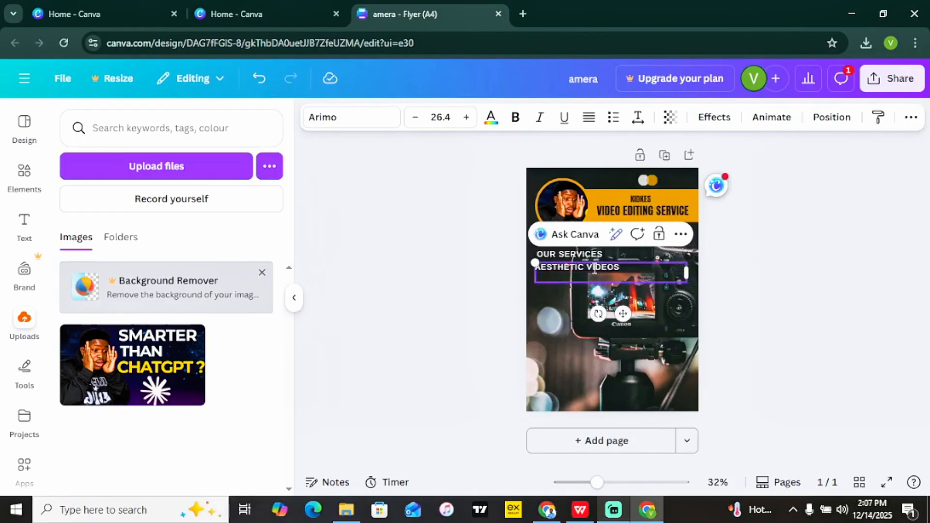
pyautogui.write('WEDDING VIDEOS')
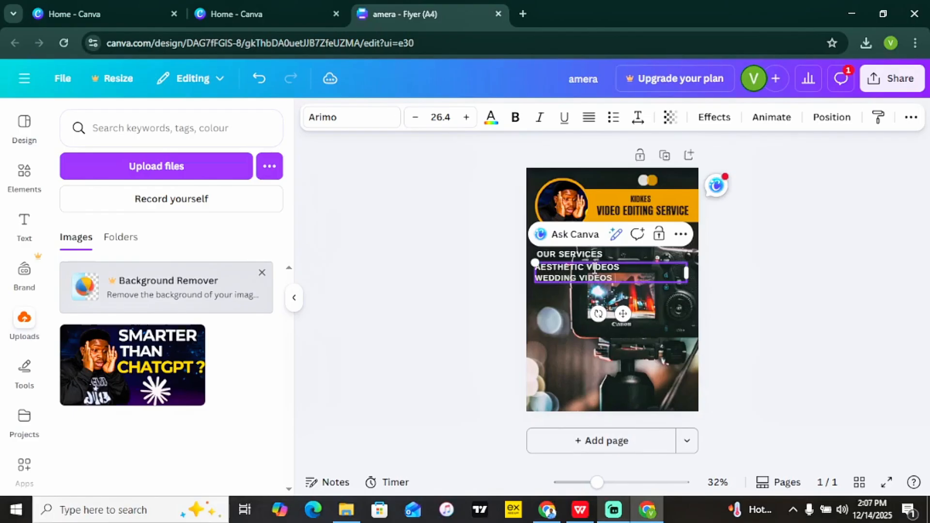
# Format the two service lines as bullet points and nudge the box slightly left.
pyautogui.click(446, 267)
pyautogui.click(564, 277)
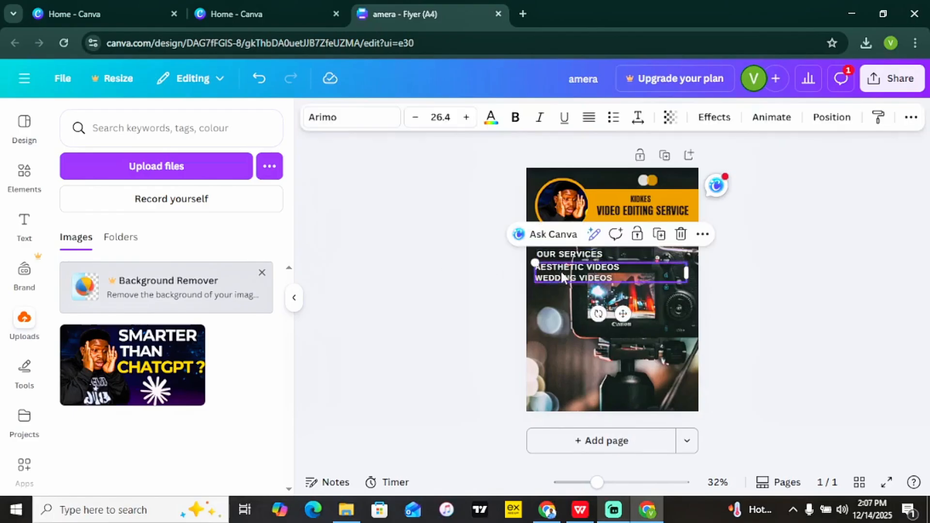
pyautogui.click(614, 117)
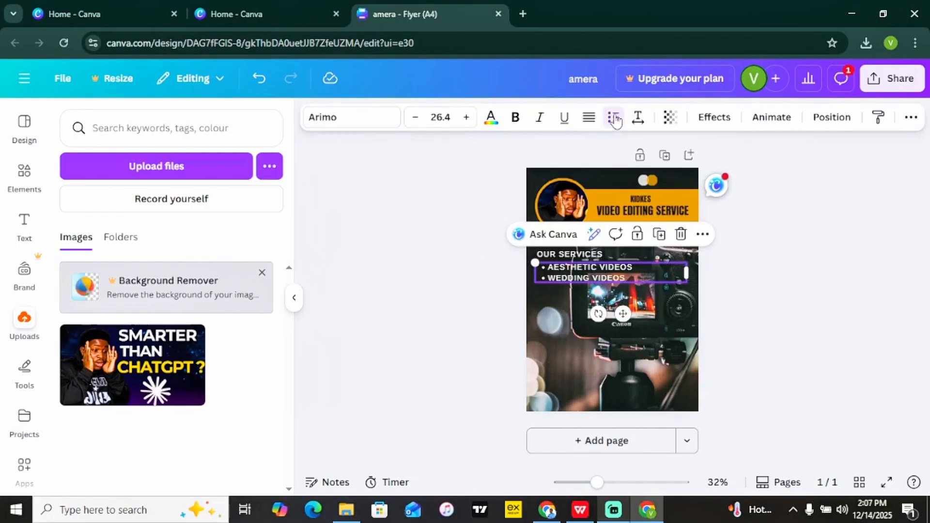
pyautogui.click(615, 118)
pyautogui.click(614, 118)
pyautogui.click(410, 281)
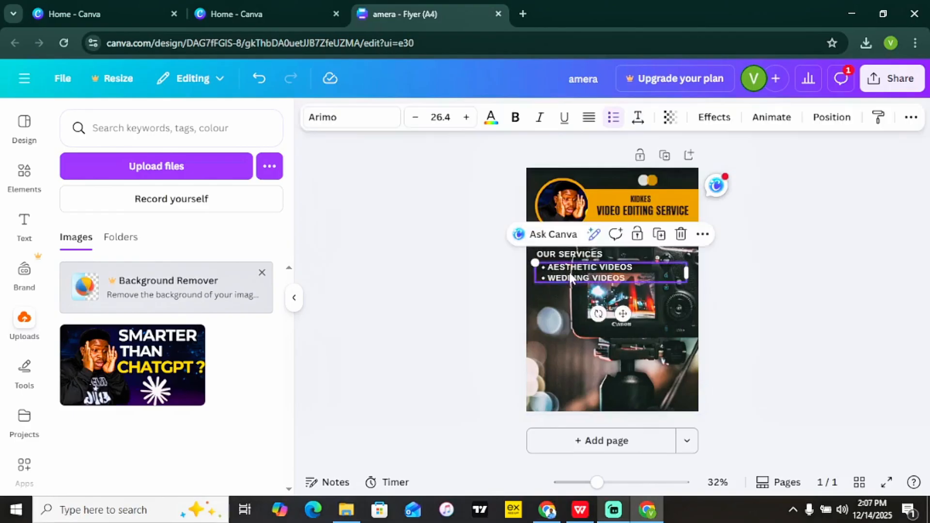
pyautogui.moveTo(571, 272); pyautogui.dragTo(565, 273)
pyautogui.click(425, 293)
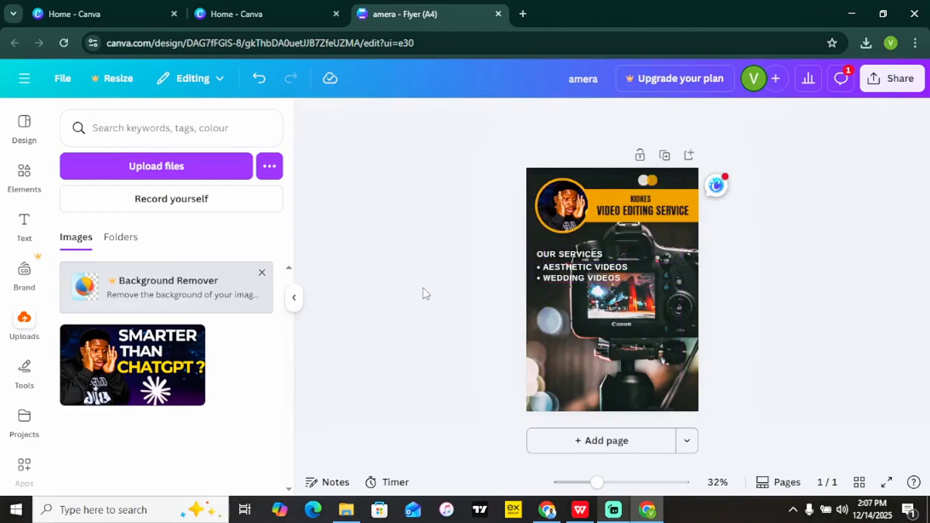
pyautogui.click(595, 277)
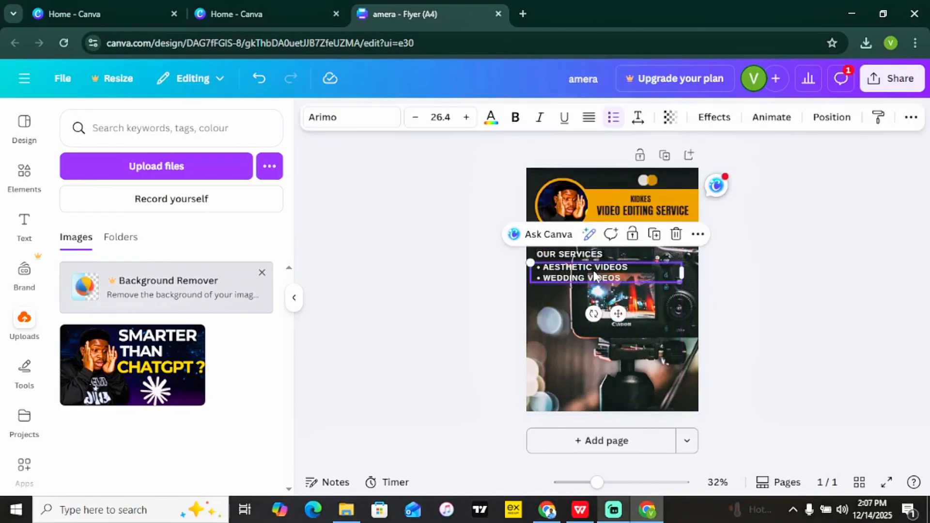
pyautogui.click(427, 325)
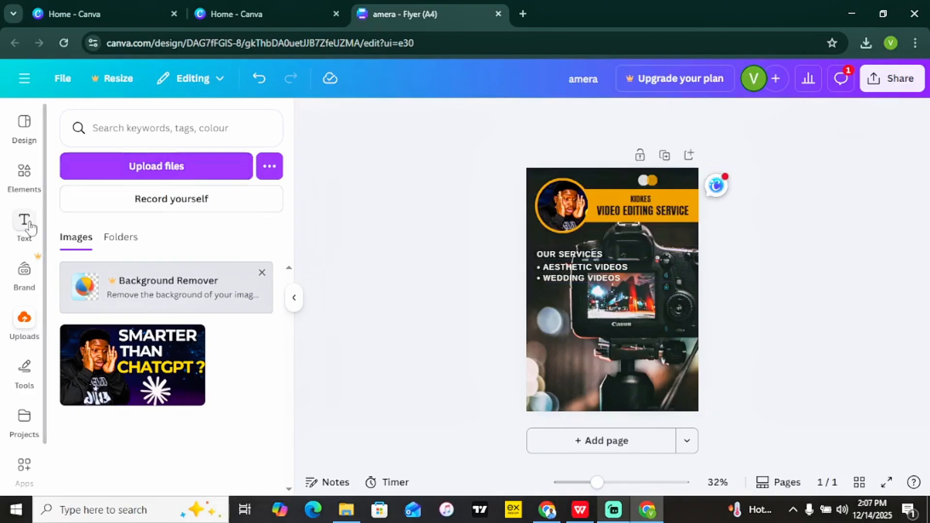
# Search Elements for 'call' and add the circled phone graphic to the flyer.
pyautogui.click(22, 186)
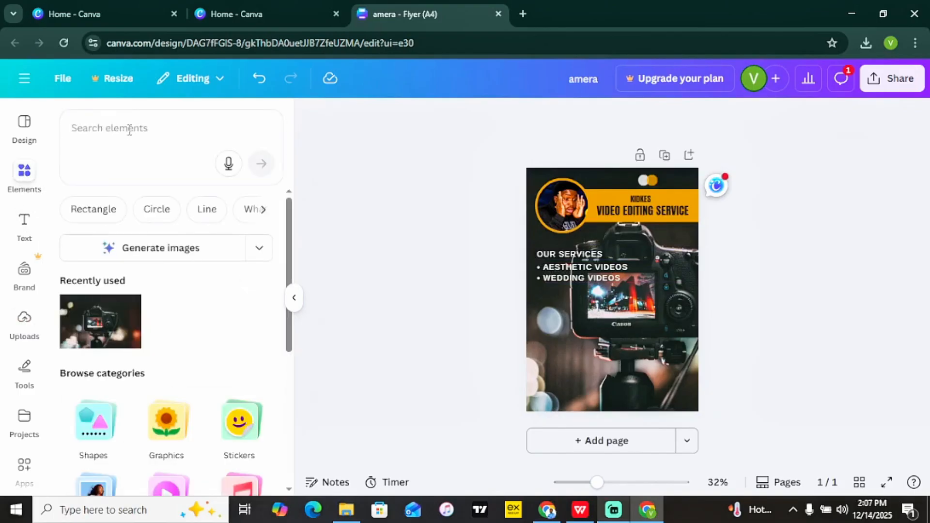
pyautogui.click(130, 131)
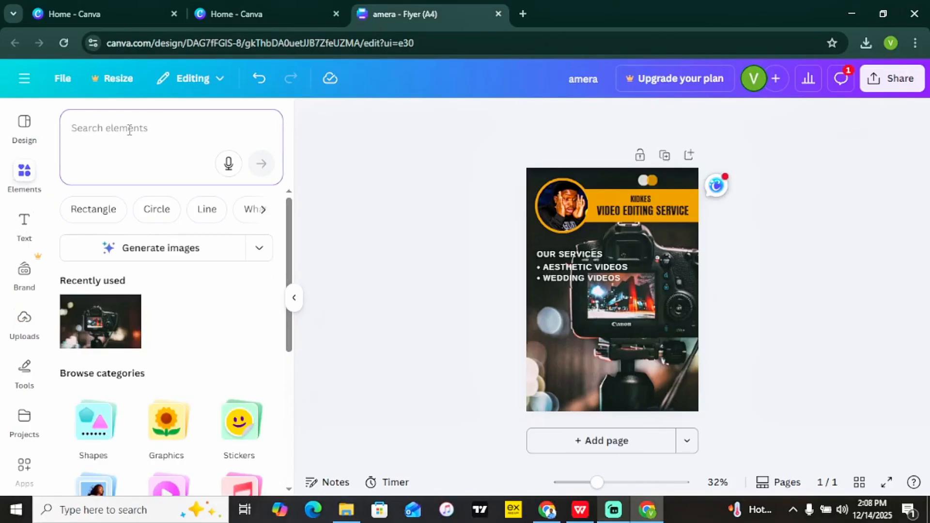
pyautogui.write('call')
pyautogui.press('Return')
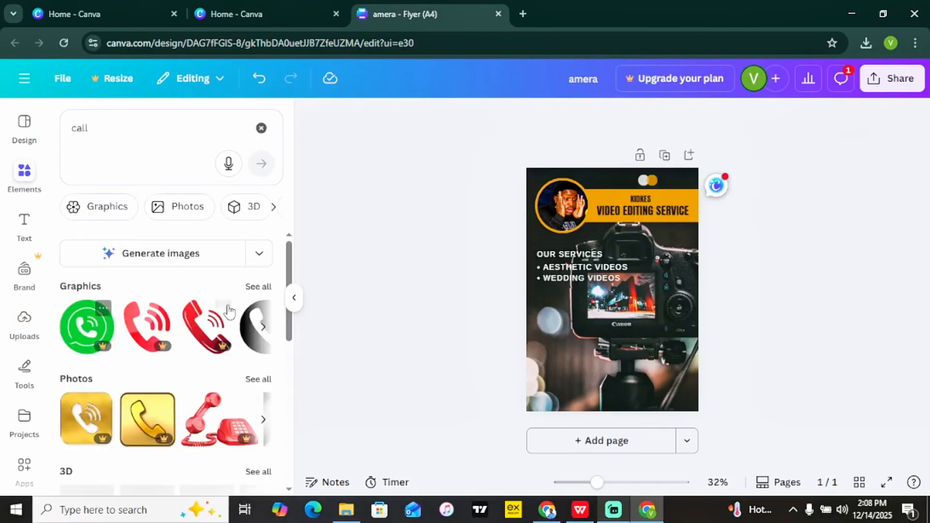
pyautogui.click(259, 288)
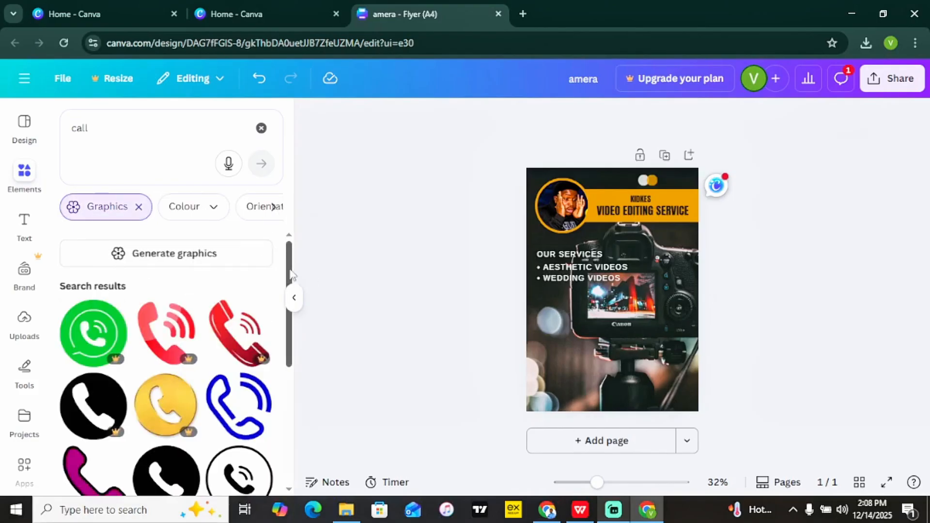
pyautogui.scroll(-3, 170, 364)
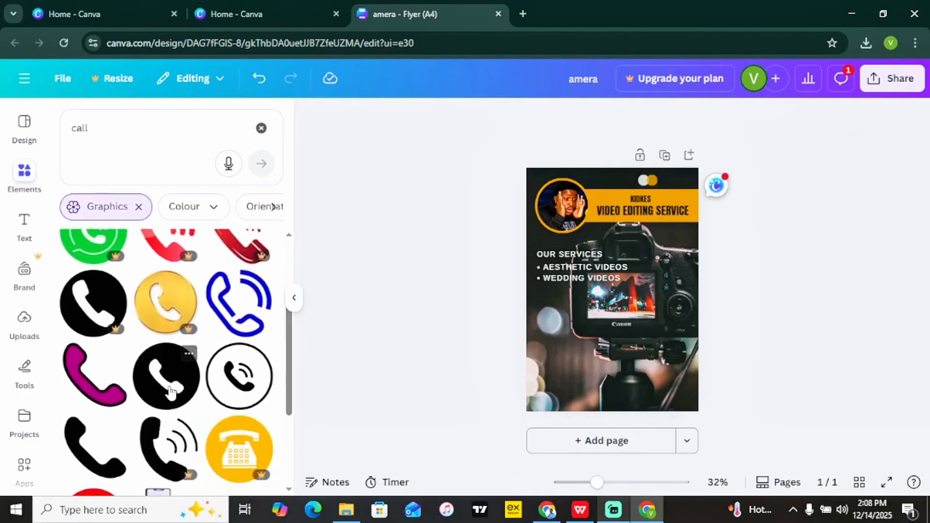
pyautogui.click(240, 376)
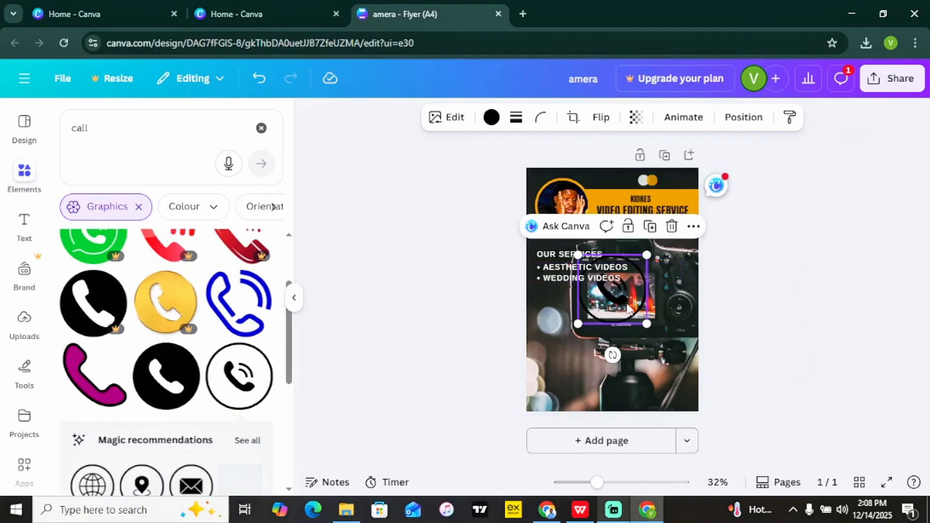
# Place the phone icon at the flyer's lower-left and recolour it orange.
pyautogui.moveTo(628, 308); pyautogui.dragTo(565, 346)
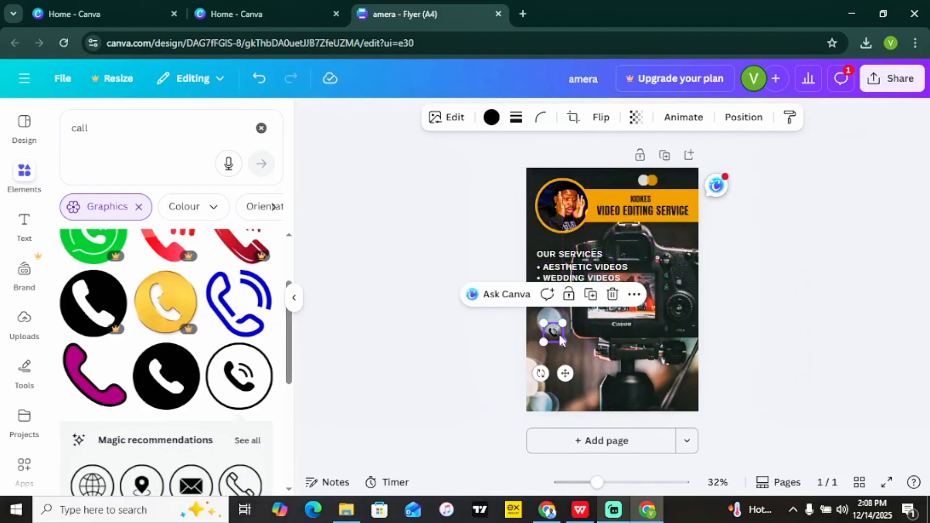
pyautogui.click(491, 118)
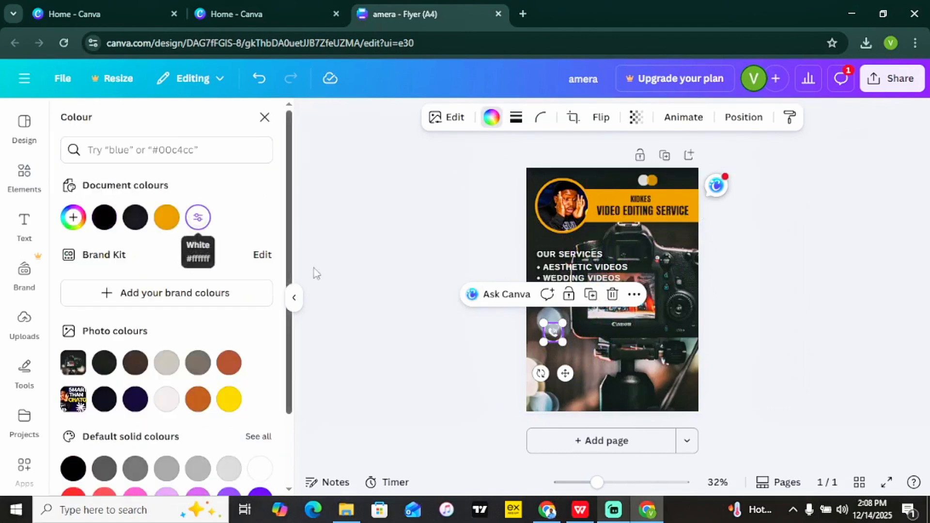
pyautogui.click(166, 217)
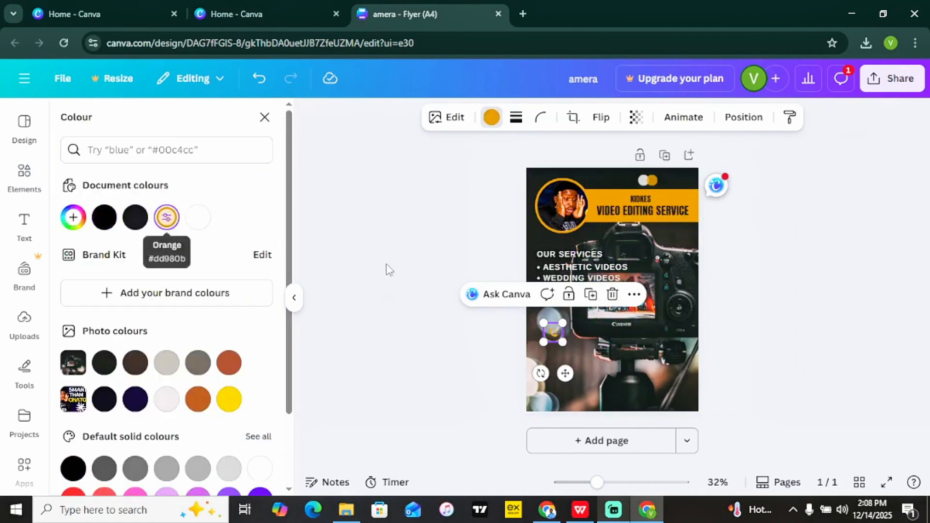
pyautogui.moveTo(565, 374); pyautogui.dragTo(565, 409)
# Duplicate the OUR SERVICES heading and move the copy beside the phone icon.
pyautogui.click(413, 268)
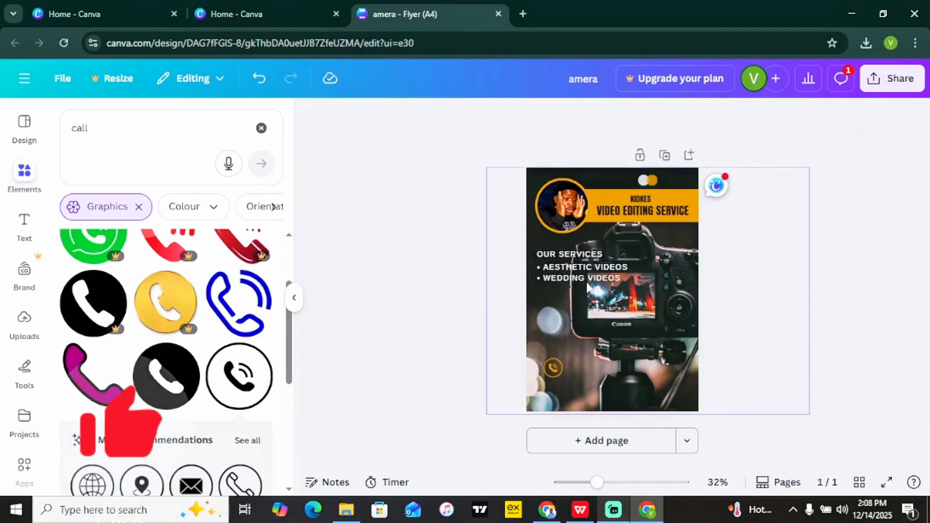
pyautogui.click(589, 254)
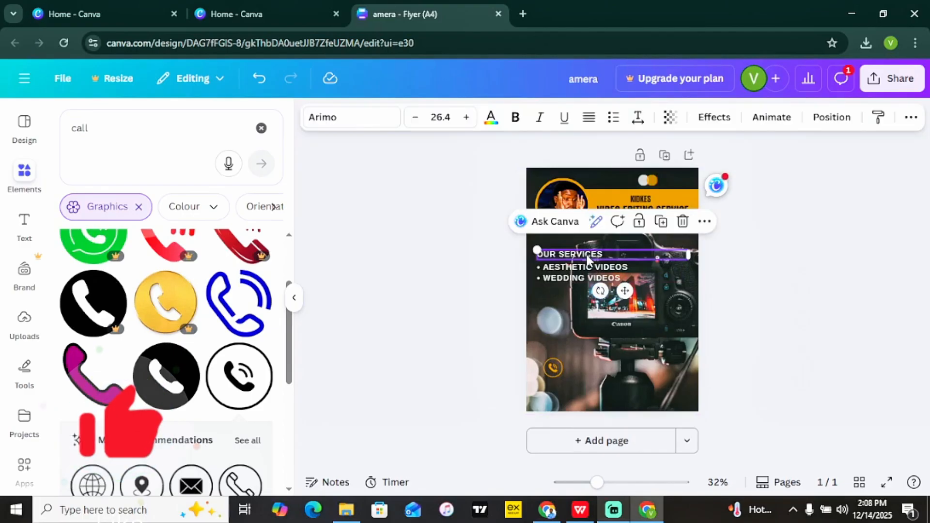
pyautogui.click(662, 223)
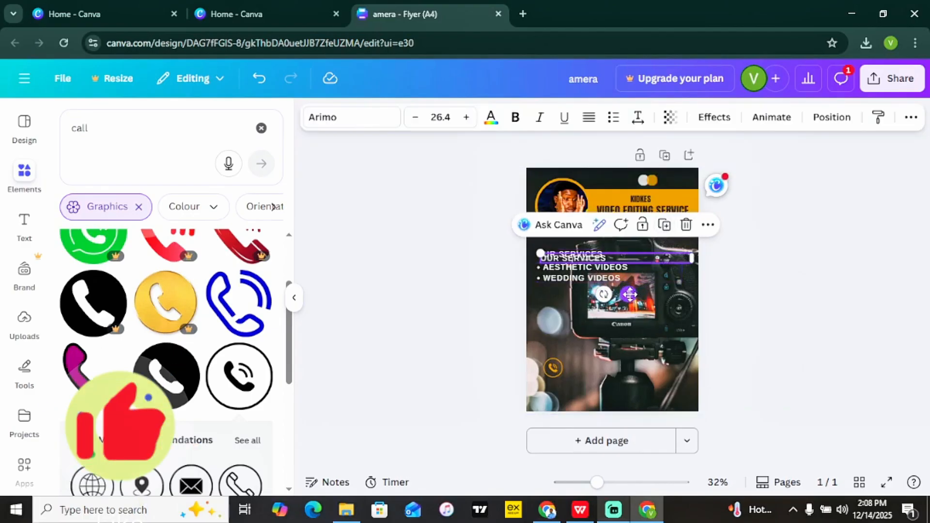
pyautogui.moveTo(629, 294); pyautogui.dragTo(660, 409)
# Replace the copied heading's text with the contact phone number.
pyautogui.doubleClick(612, 366)
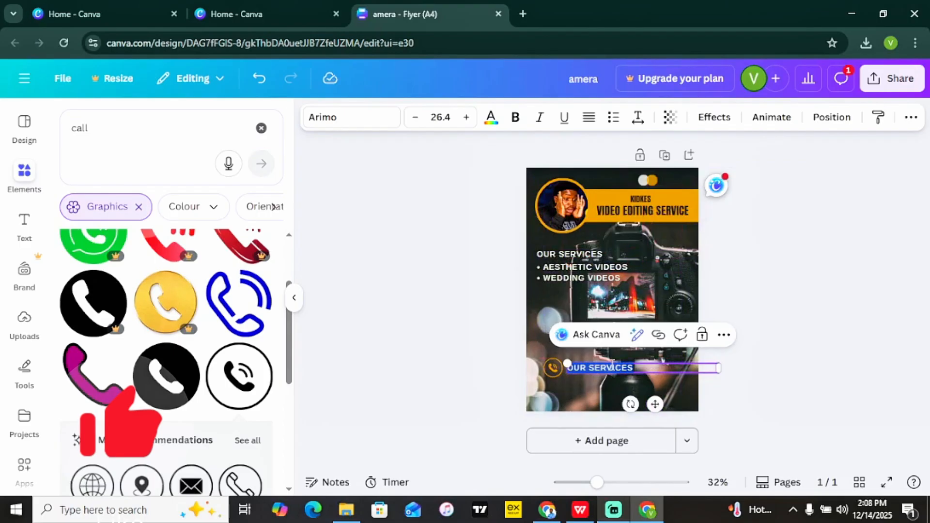
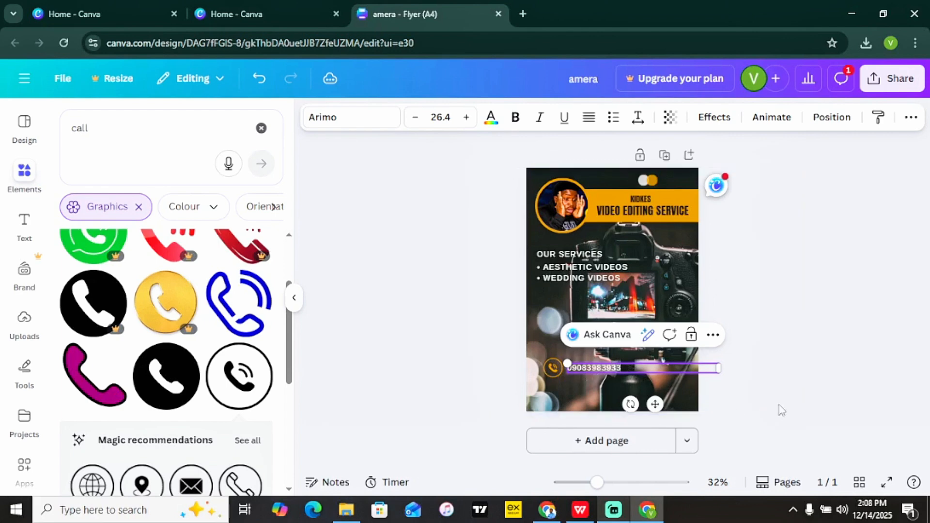
pyautogui.click(824, 397)
pyautogui.click(622, 367)
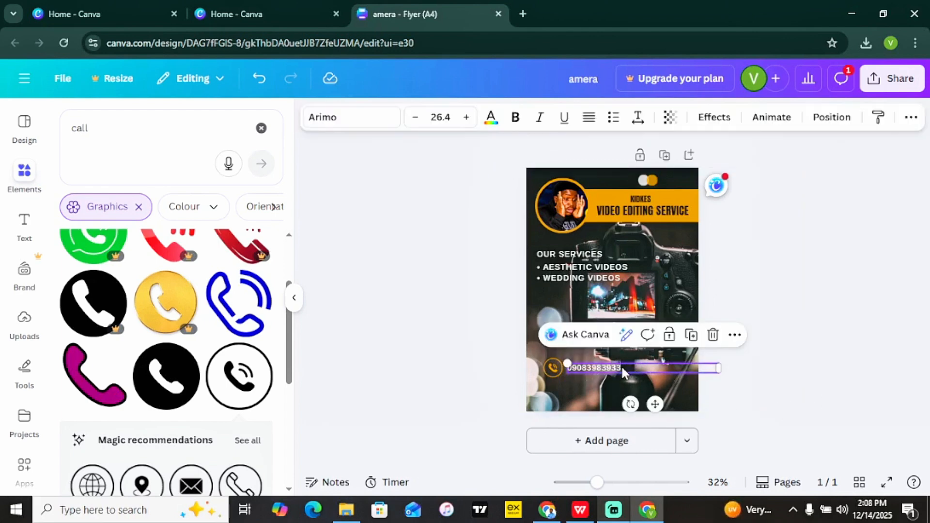
pyautogui.click(419, 357)
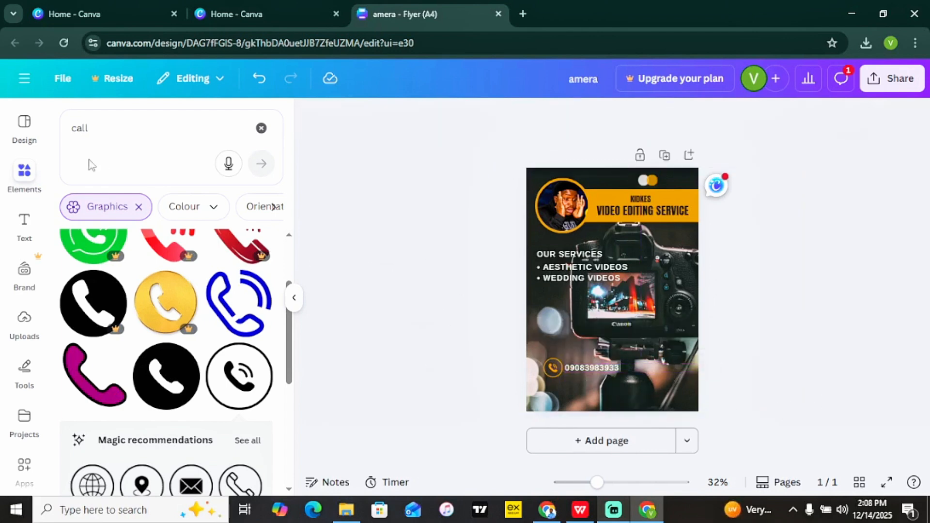
# Search Elements for 'whatsapp' and place the green WhatsApp graphic at the bottom-left.
pyautogui.click(95, 125)
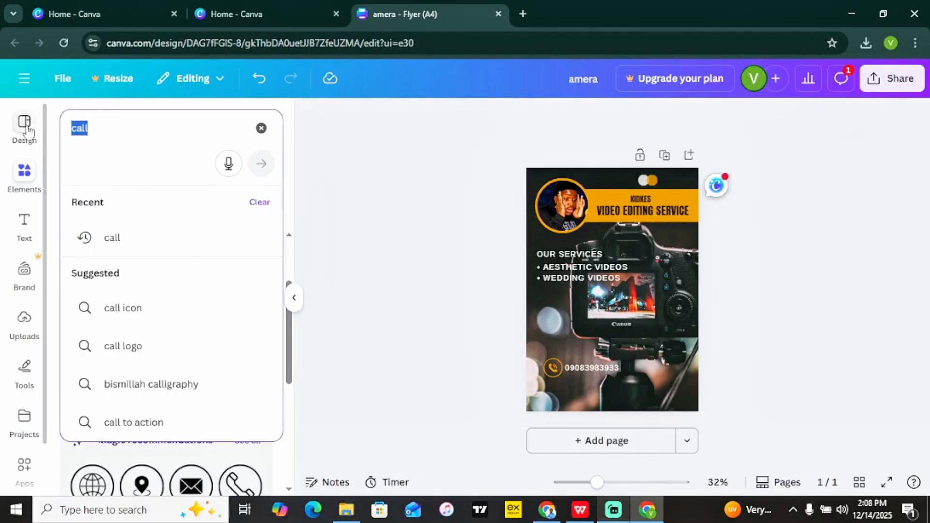
pyautogui.write('whatsap')
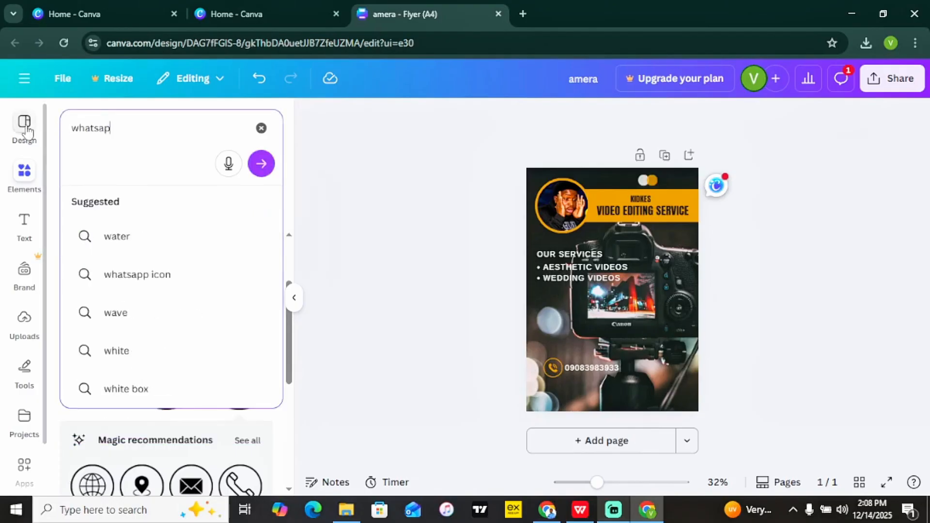
pyautogui.write('p')
pyautogui.press('Return')
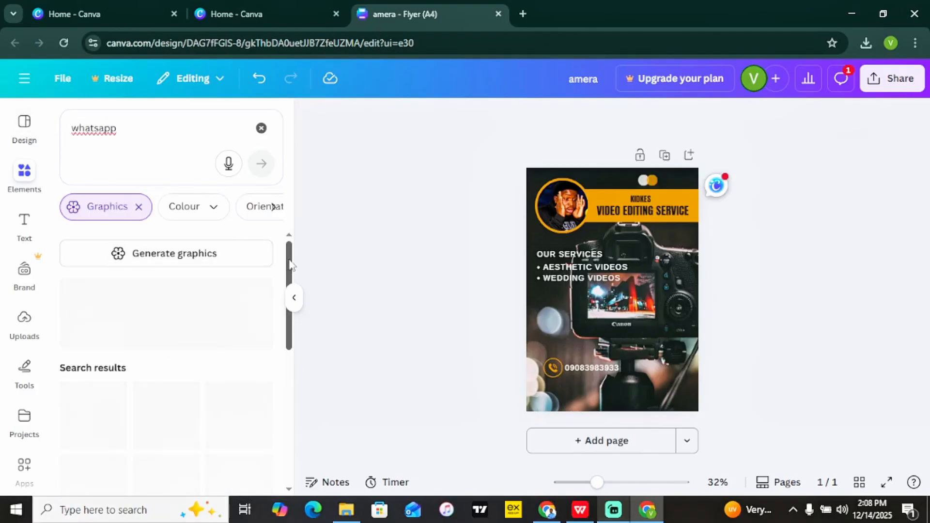
pyautogui.scroll(-1, 290, 265)
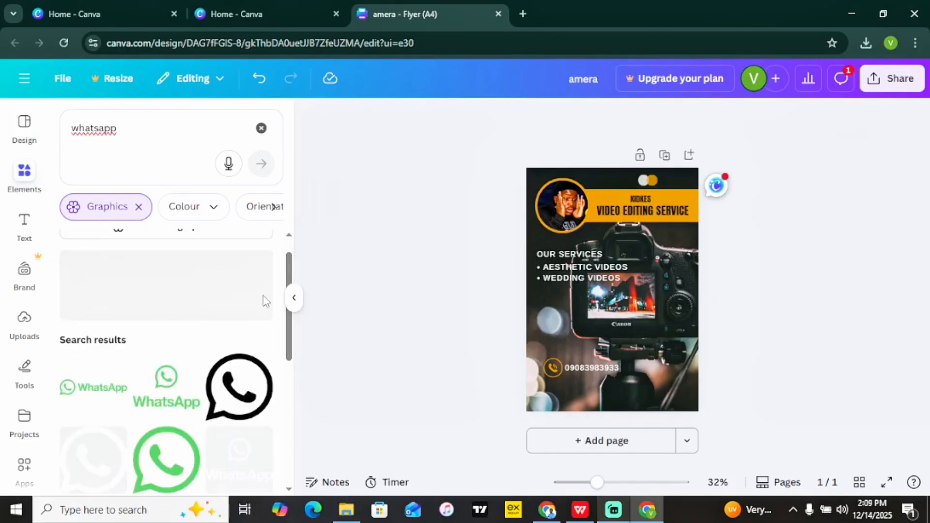
pyautogui.scroll(-3, 204, 329)
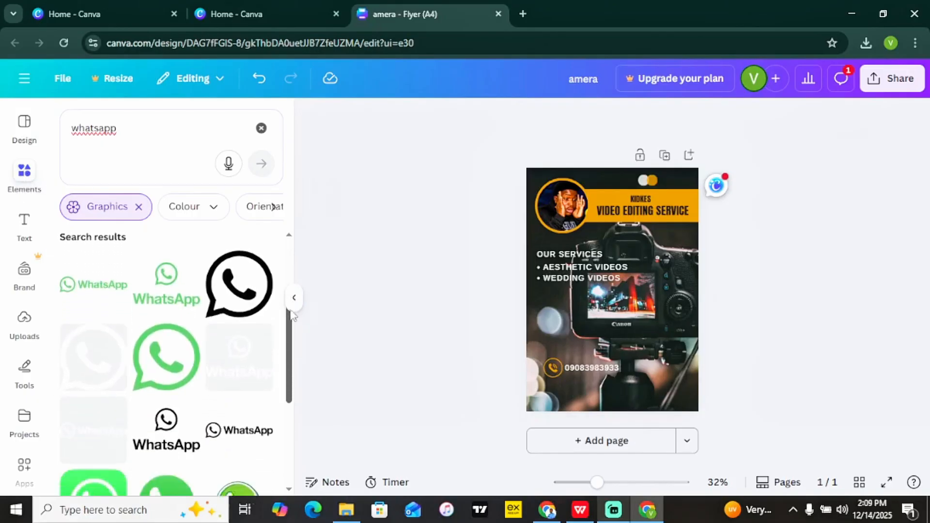
pyautogui.click(165, 345)
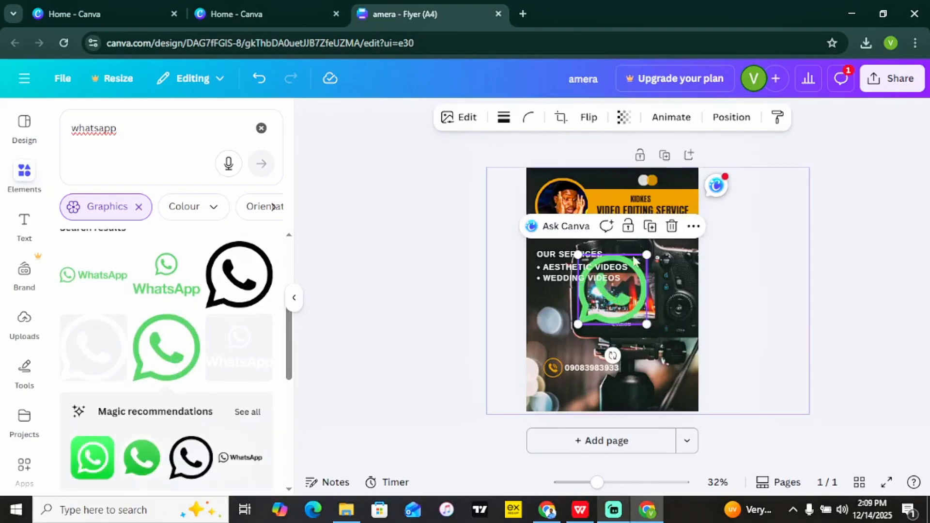
pyautogui.moveTo(634, 262); pyautogui.dragTo(555, 393)
# Duplicate the phone number beside the WhatsApp icon, enter the WhatsApp number, and align it.
pyautogui.click(587, 368)
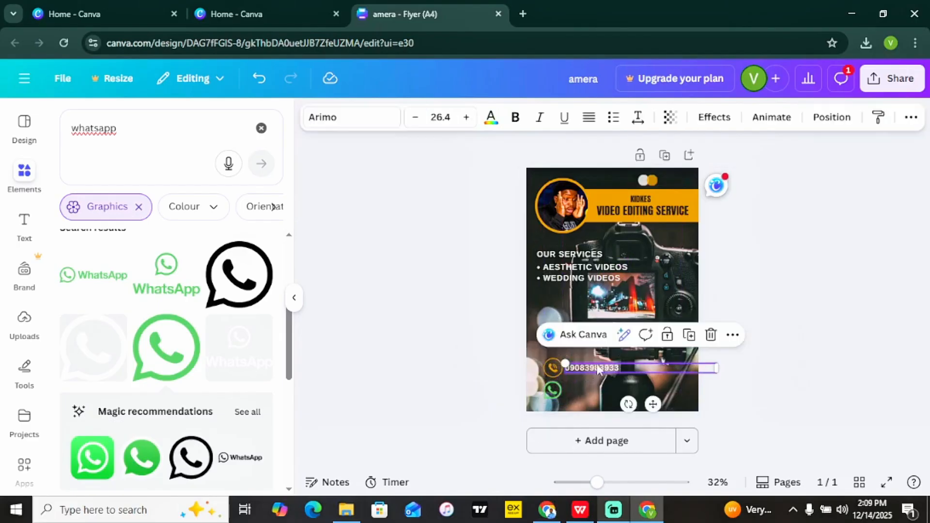
pyautogui.click(689, 335)
pyautogui.moveTo(630, 376); pyautogui.dragTo(632, 392)
pyautogui.doubleClick(616, 391)
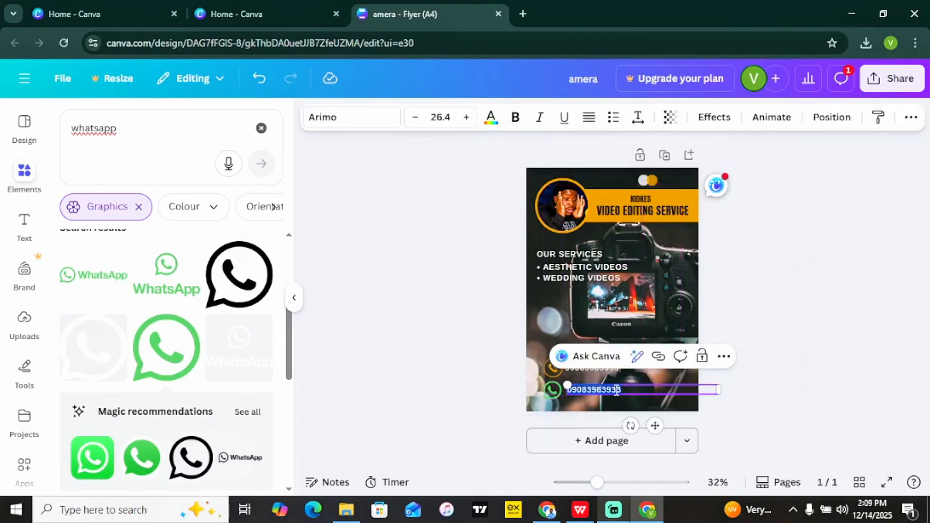
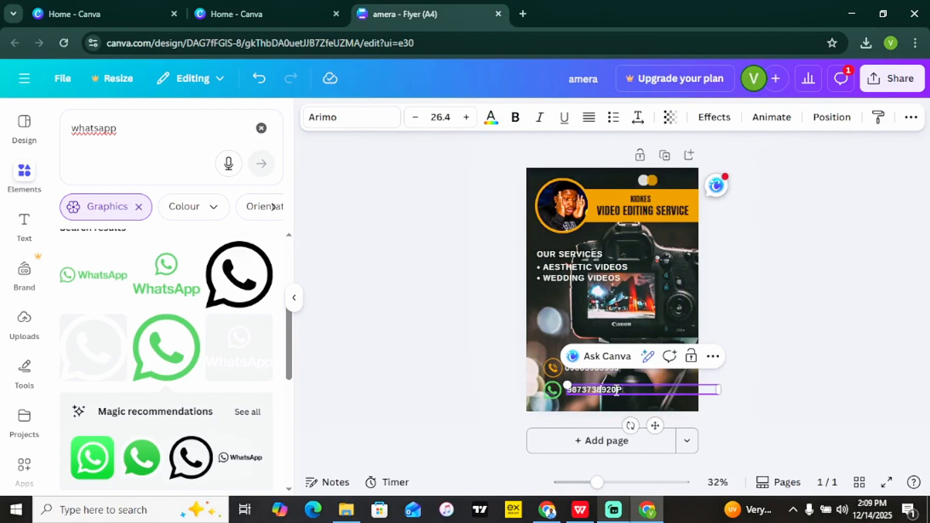
pyautogui.click(789, 382)
pyautogui.click(631, 398)
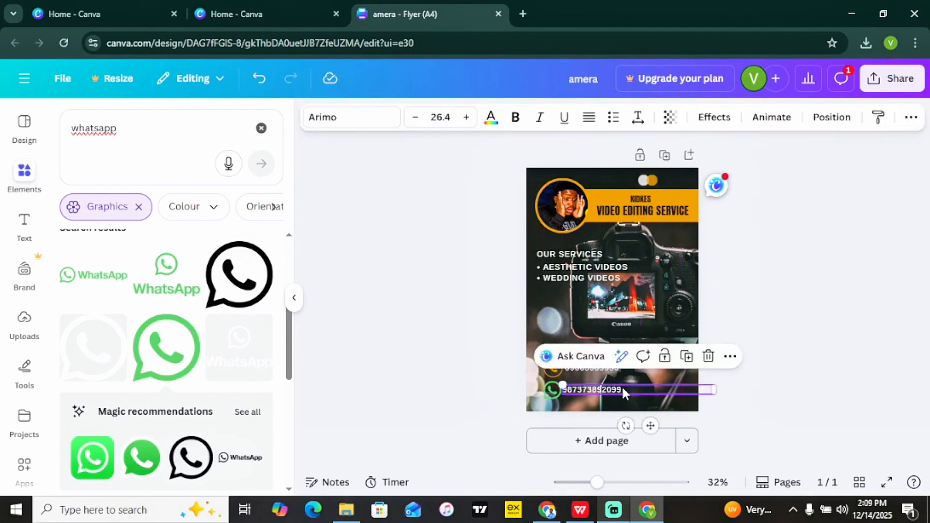
pyautogui.moveTo(623, 390); pyautogui.dragTo(622, 392)
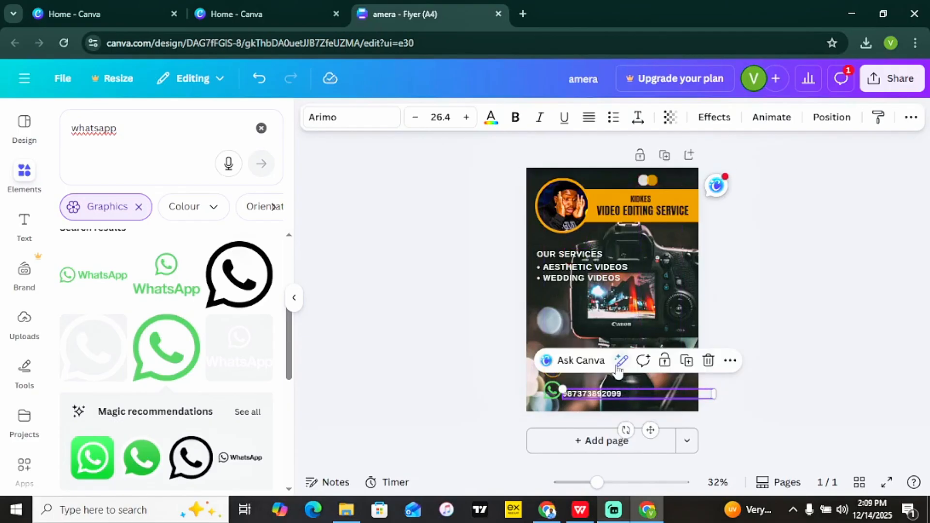
pyautogui.click(854, 321)
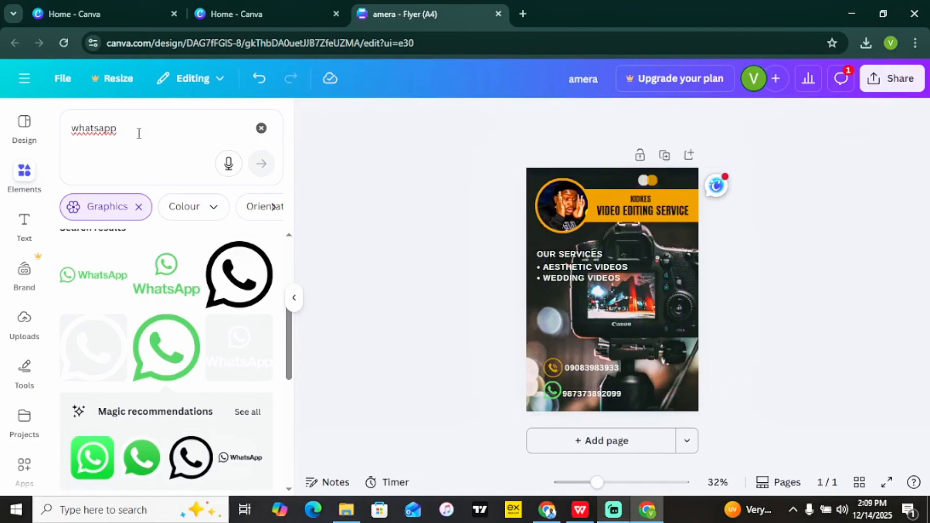
# Search Elements for 'delivery' and browse the graphics results.
pyautogui.click(158, 147)
pyautogui.write('del')
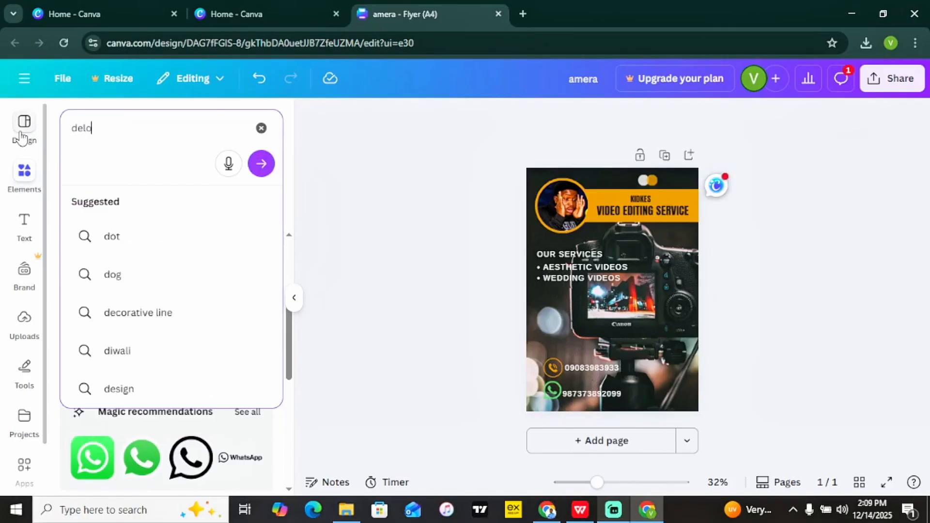
pyautogui.write('ivery')
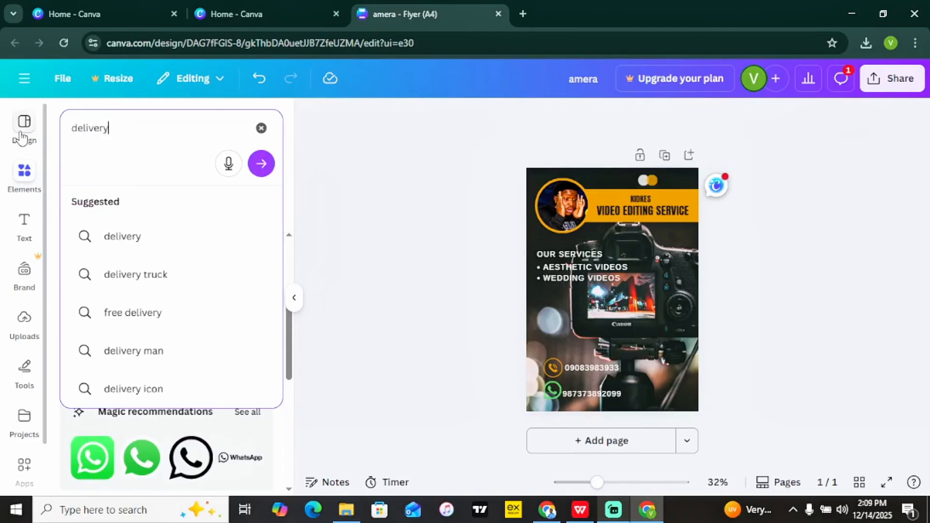
pyautogui.press('Return')
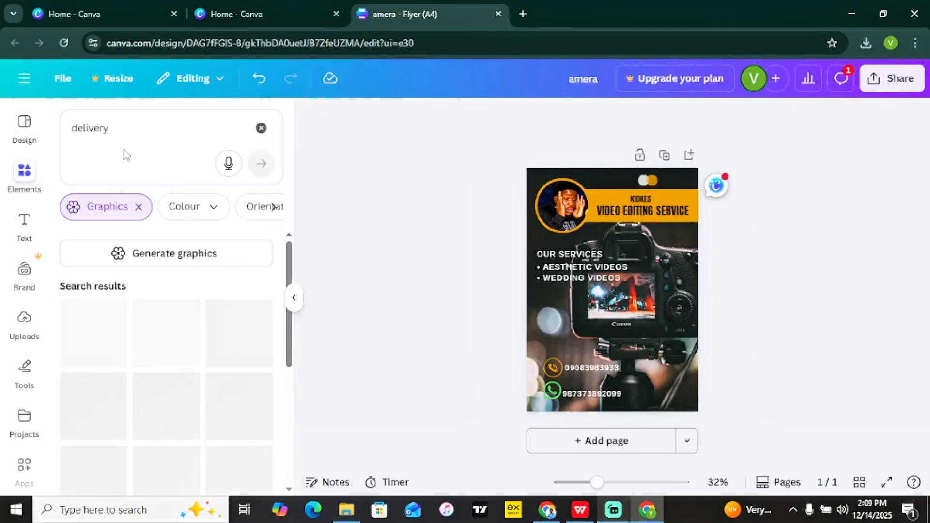
pyautogui.scroll(-1, 291, 293)
pyautogui.scroll(-3, 290, 293)
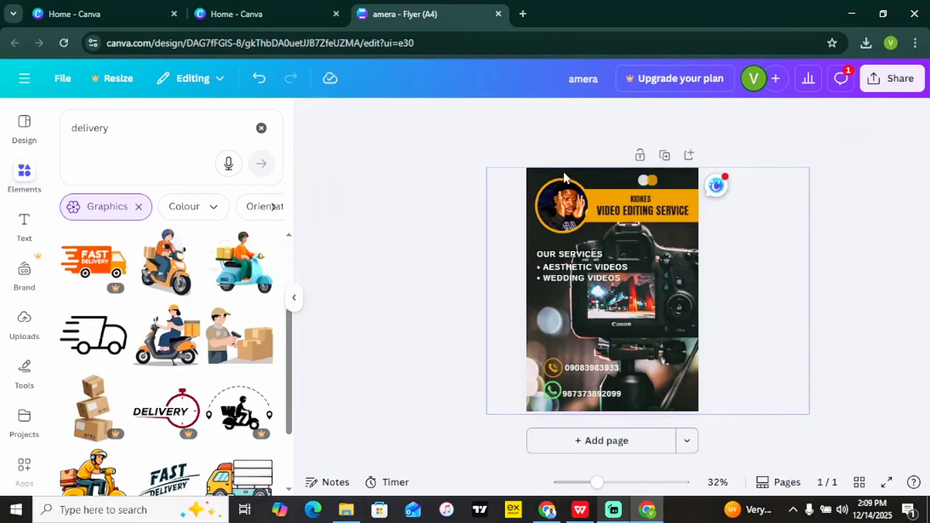
# Open the Design templates list and scroll through it beside the flyer.
pyautogui.click(588, 325)
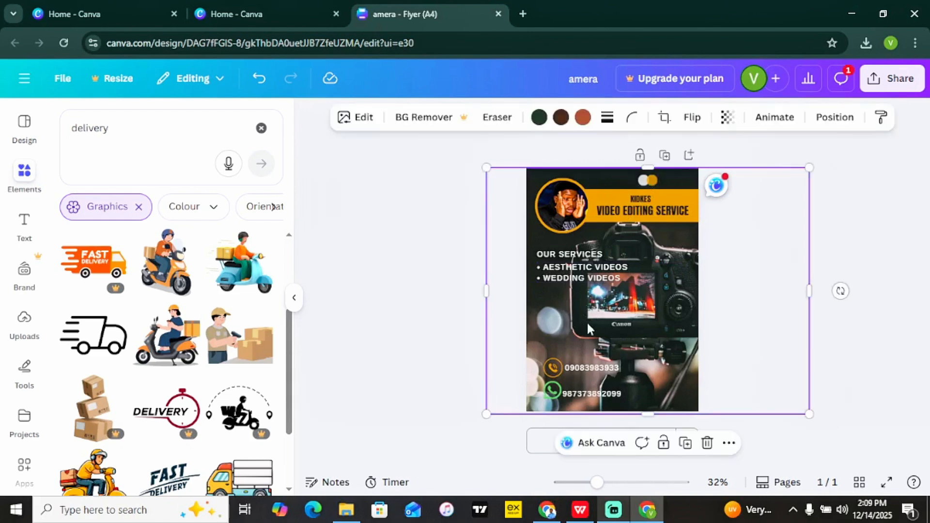
pyautogui.click(24, 130)
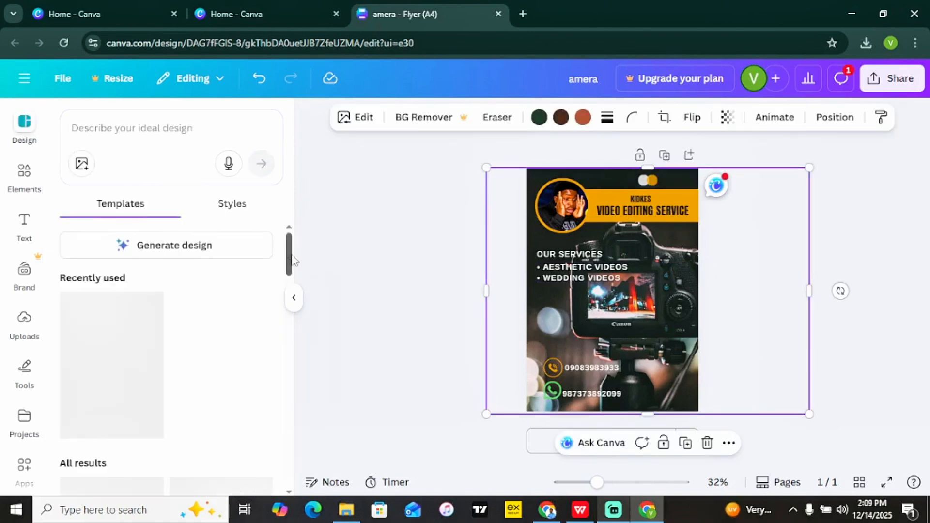
pyautogui.moveTo(289, 257); pyautogui.dragTo(286, 433)
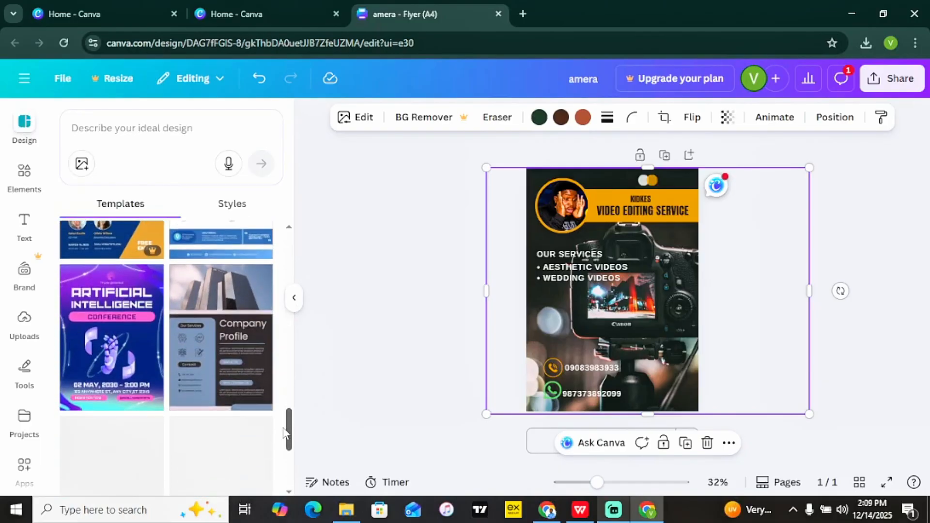
pyautogui.click(412, 240)
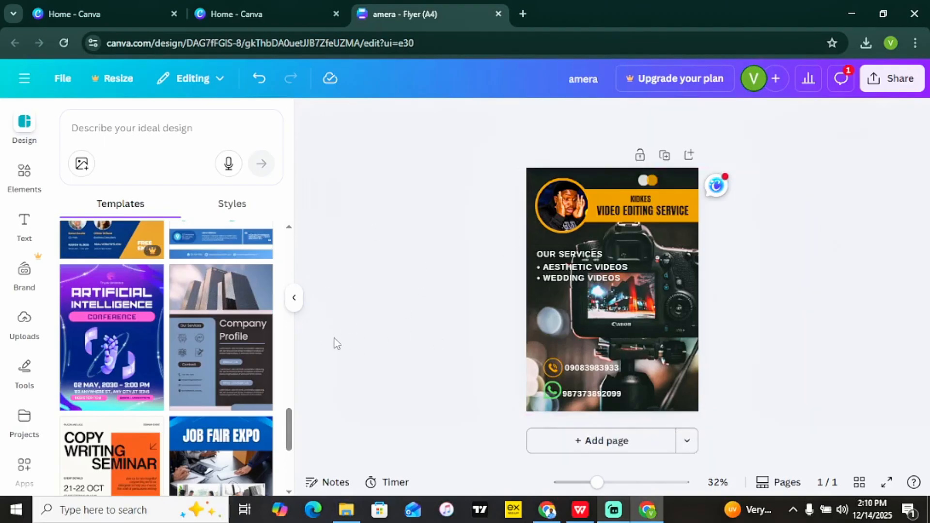
pyautogui.click(878, 80)
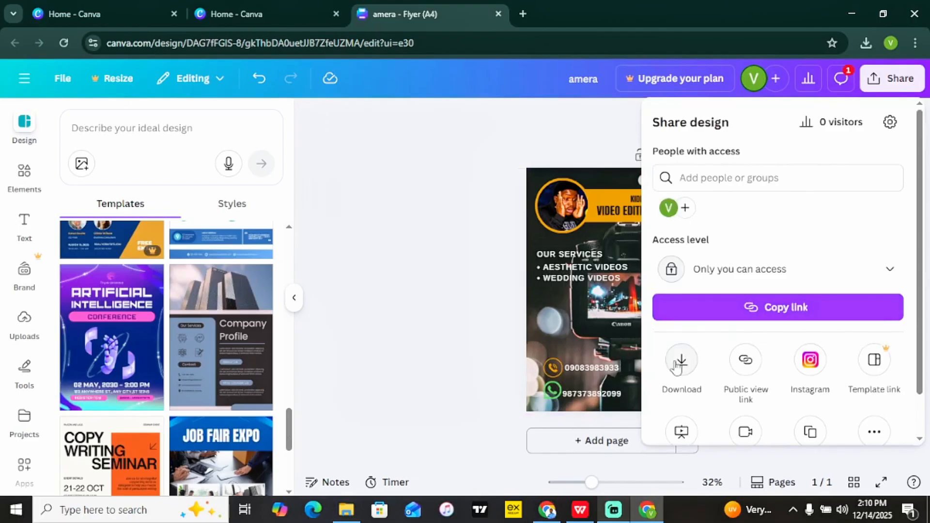
pyautogui.click(681, 361)
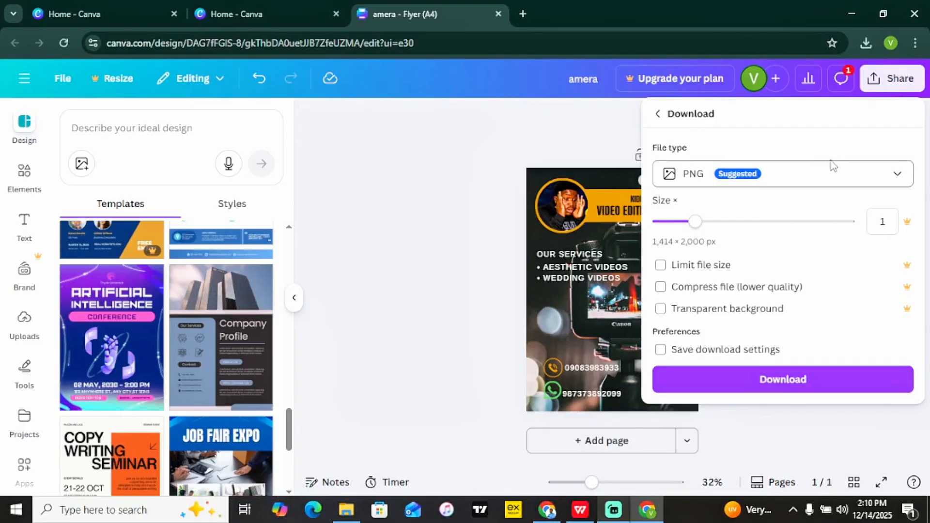
pyautogui.click(826, 181)
pyautogui.click(731, 301)
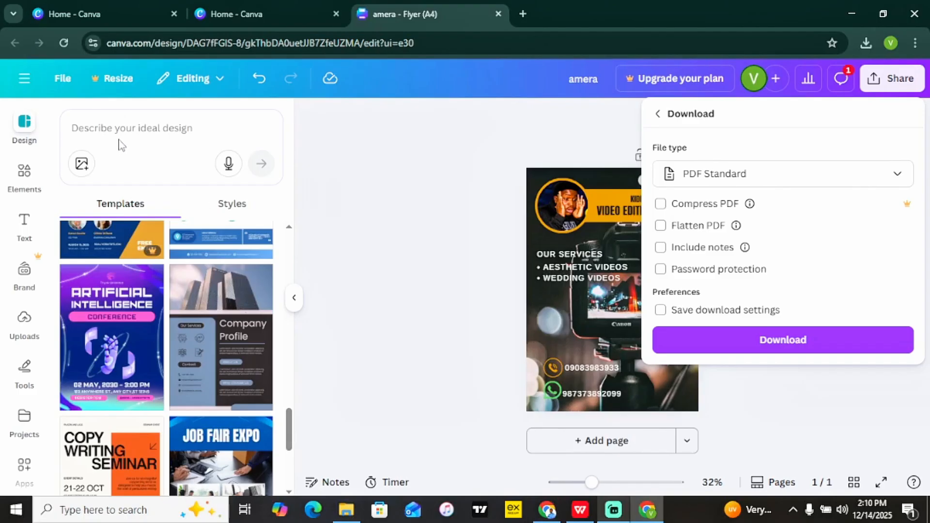
pyautogui.click(24, 133)
pyautogui.click(131, 129)
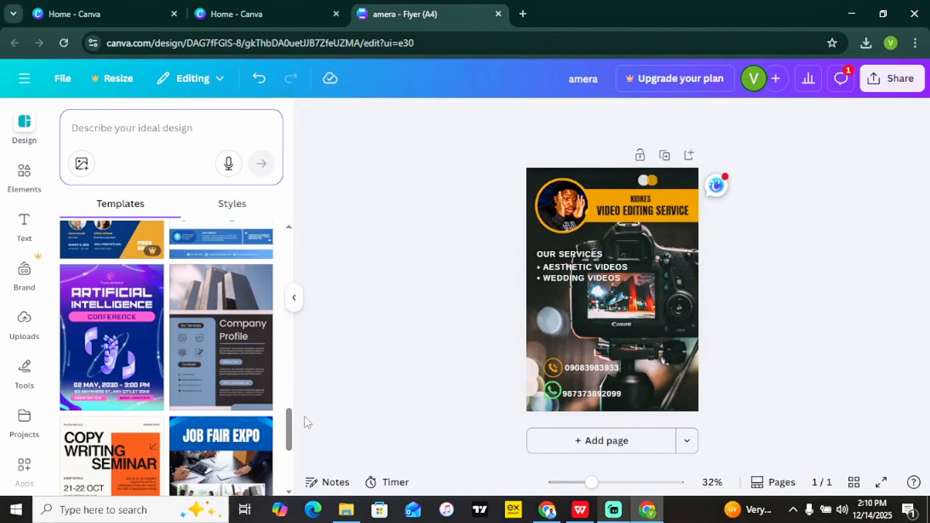
# Open Canva's main navigation panel and go to Home, closing the flyer editor.
pyautogui.scroll(2, 289, 379)
pyautogui.moveTo(286, 374); pyautogui.dragTo(292, 429)
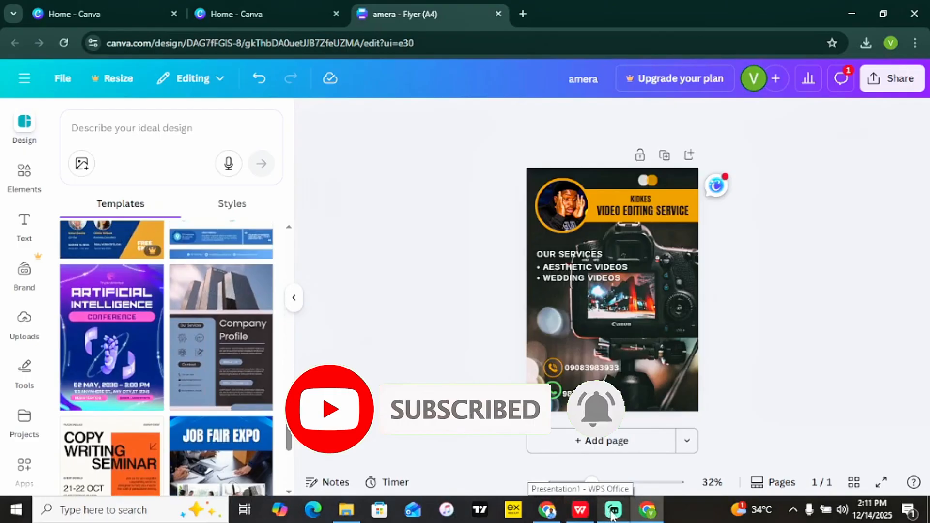
pyautogui.click(26, 80)
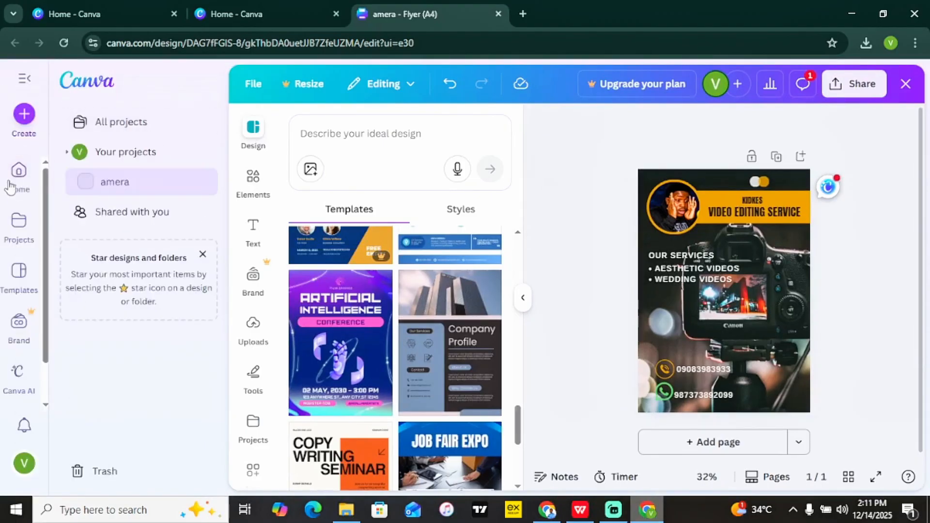
pyautogui.click(19, 180)
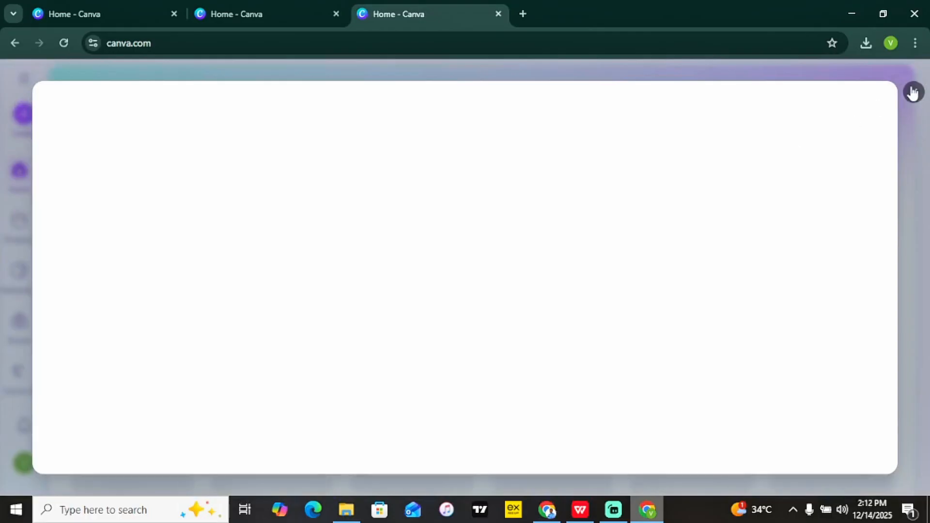
# Dismiss the home-page pop-up and create a blank A2 Poster (Landscape) from a 'poste' search.
pyautogui.click(913, 93)
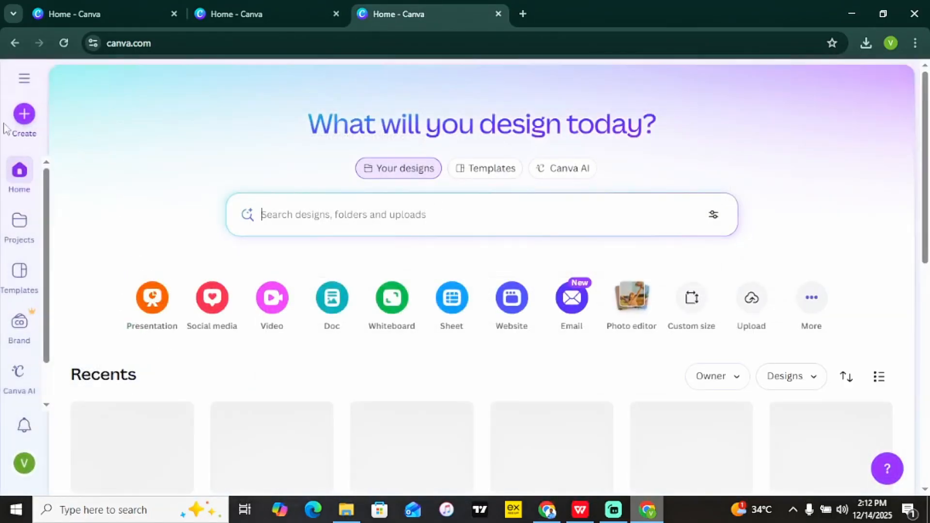
pyautogui.click(24, 116)
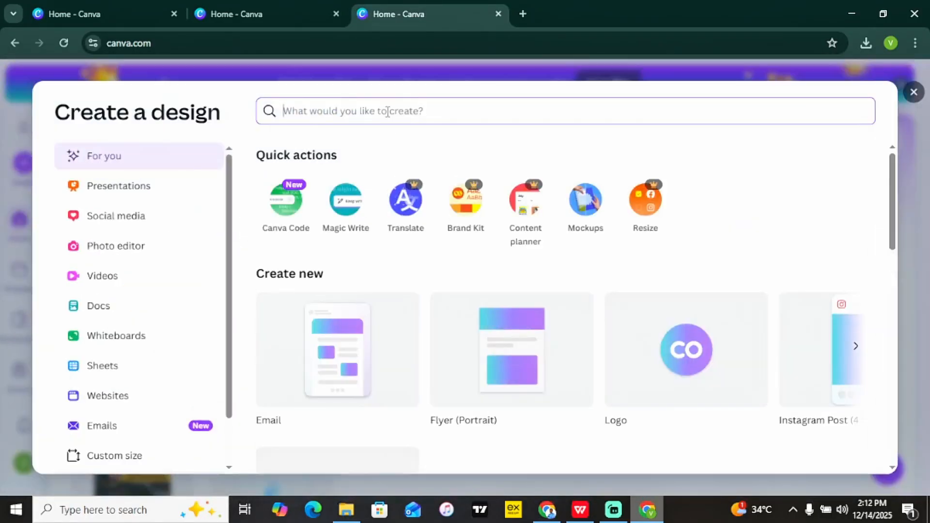
pyautogui.write('poster')
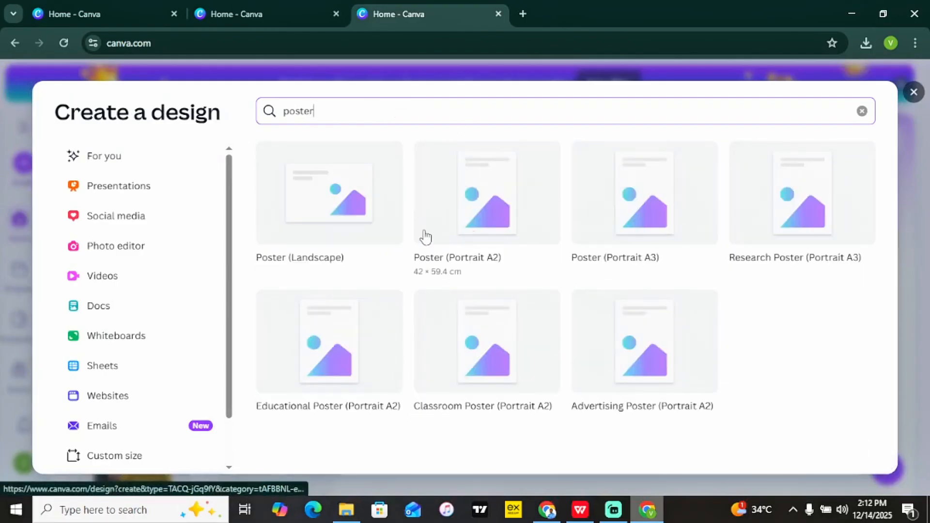
pyautogui.click(350, 208)
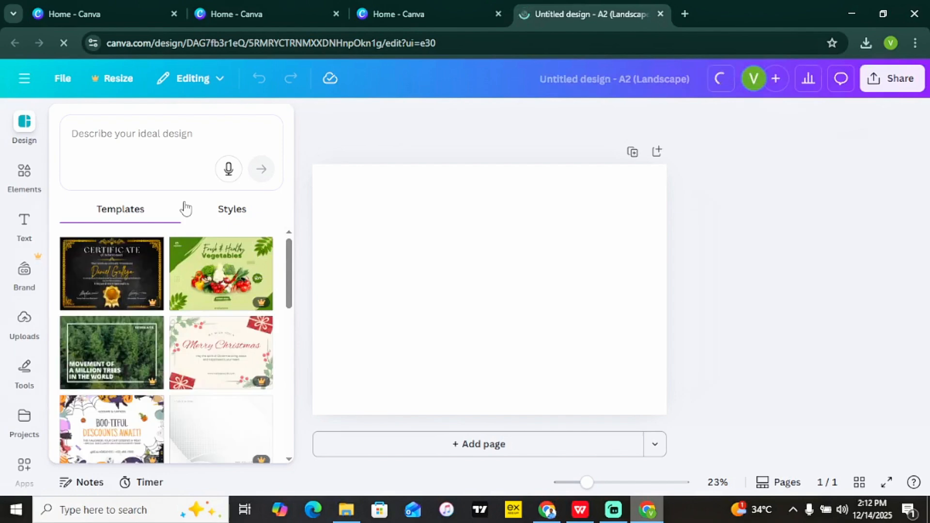
# Search templates for football and apply the Batangas Tigers Fan Day template.
pyautogui.click(118, 140)
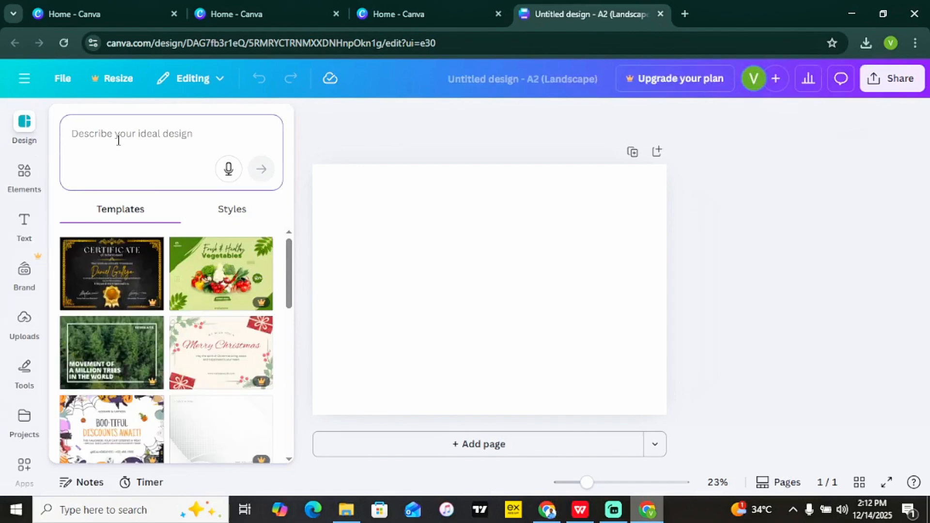
pyautogui.write('football')
pyautogui.press('Return')
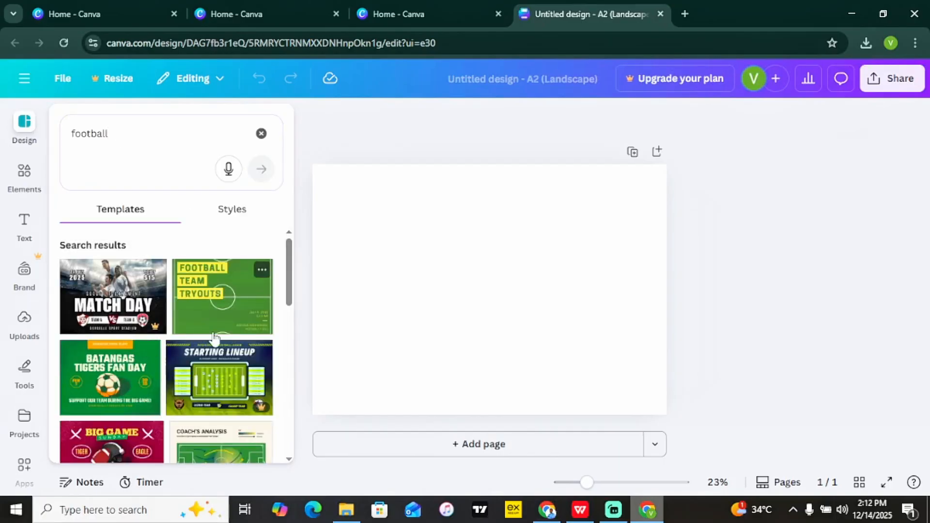
pyautogui.moveTo(289, 285); pyautogui.dragTo(299, 318)
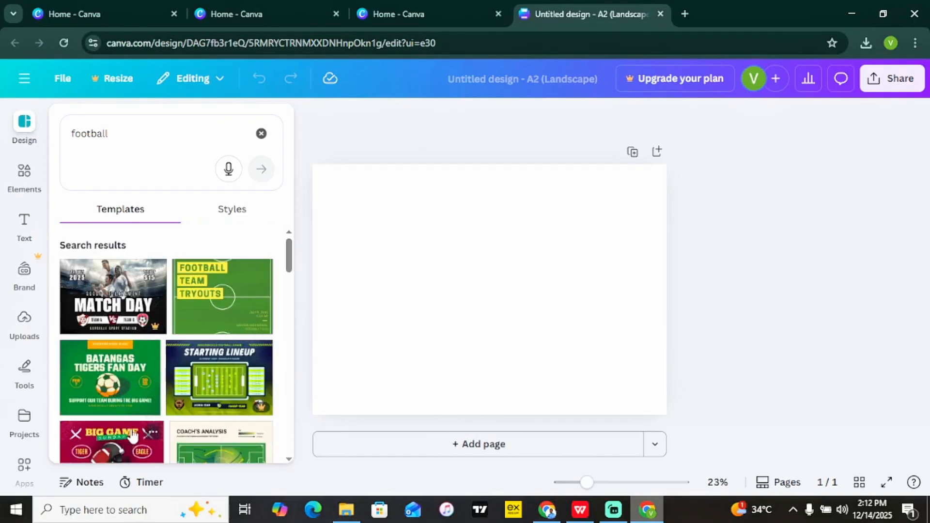
pyautogui.click(126, 390)
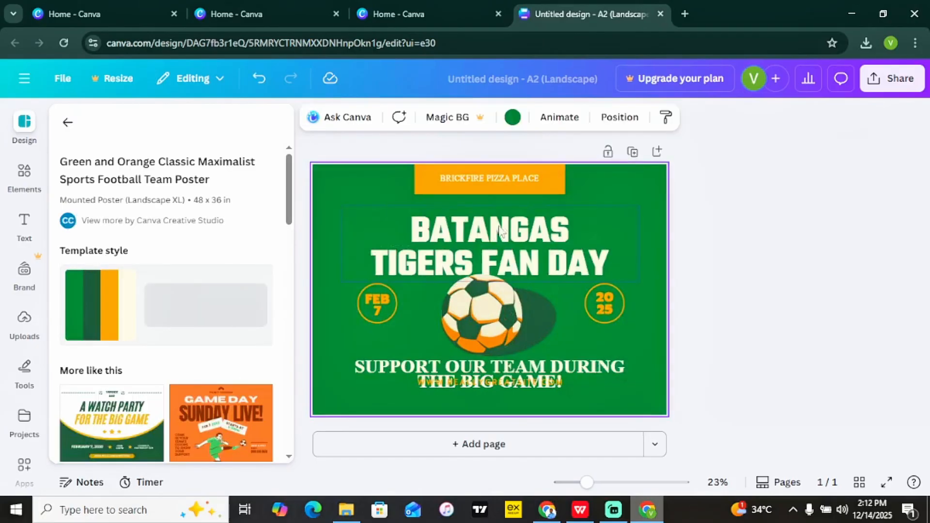
# Replace the BRICKFIRE PIZZA PLACE banner text with 'TOWN CHALLENGE'.
pyautogui.click(488, 179)
pyautogui.doubleClick(489, 178)
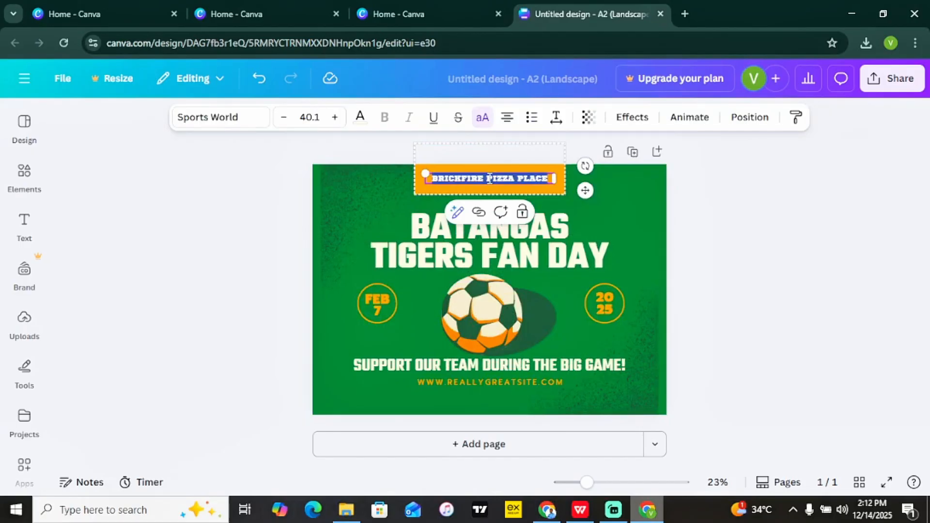
pyautogui.press('BackSpace')
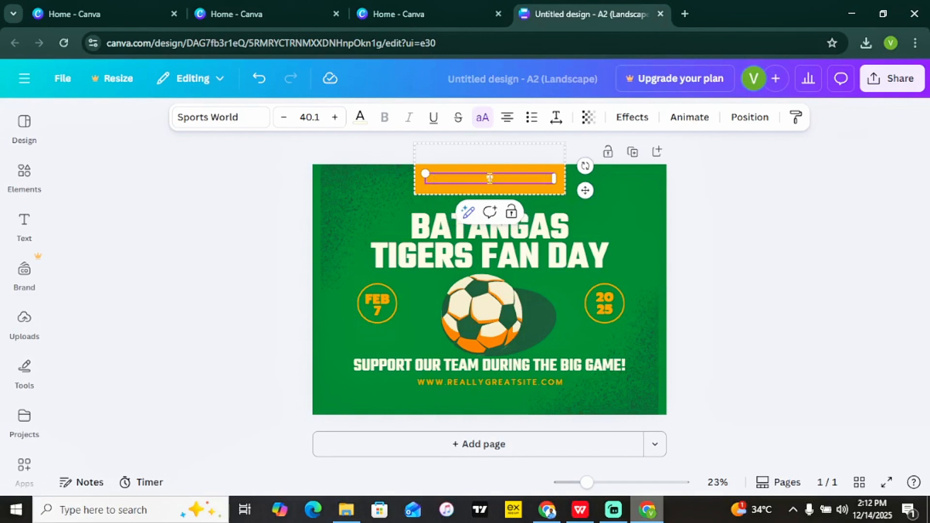
pyautogui.write('TOWN CHALLENGE')
# Change the headline from BATANGAS TIGERS FAN DAY to 'KIDKES FOOTBALL CHALLENGE'.
pyautogui.doubleClick(435, 235)
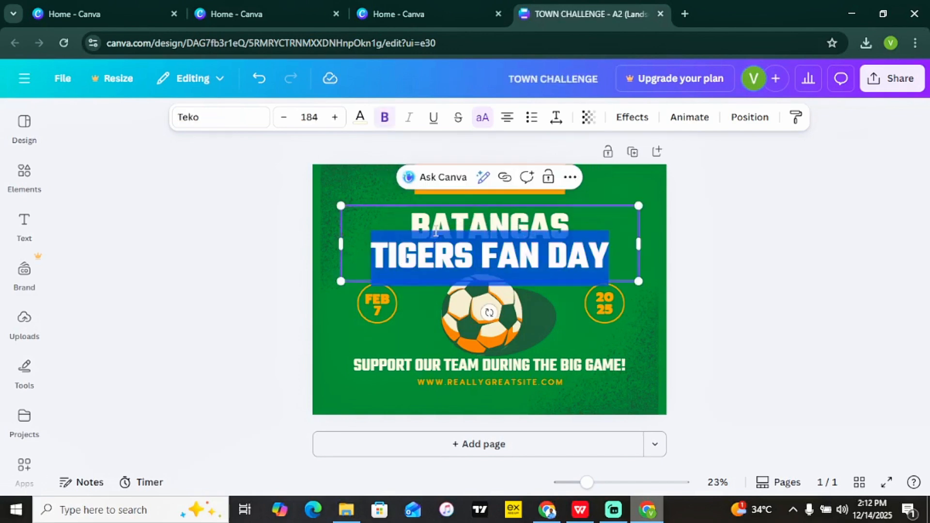
pyautogui.doubleClick(458, 217)
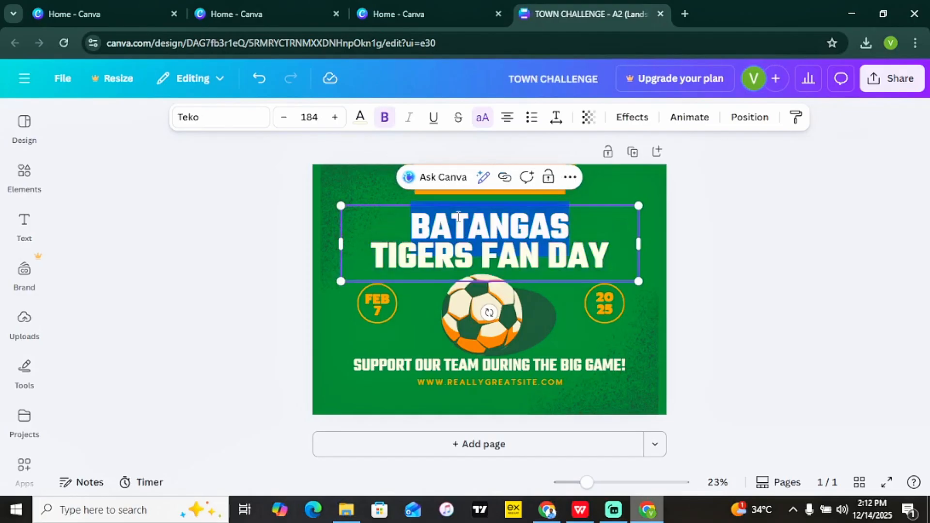
pyautogui.write('KIDKES')
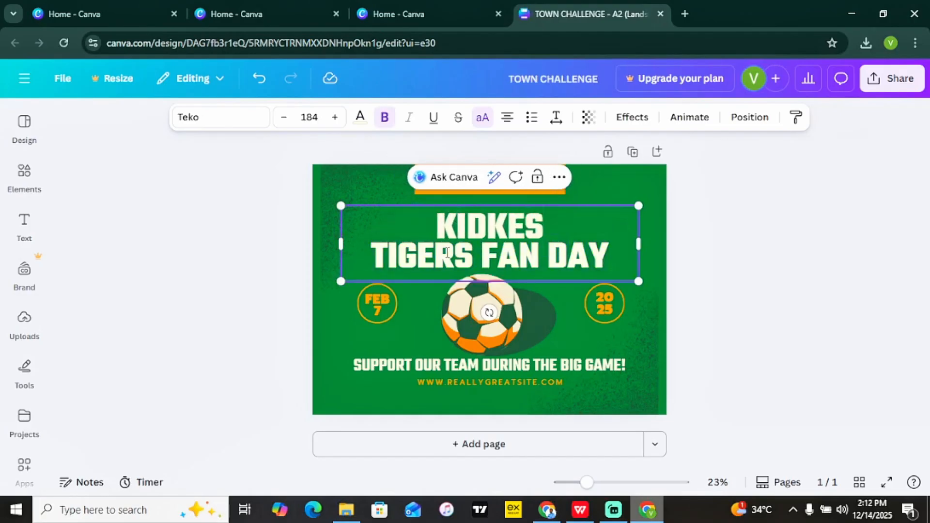
pyautogui.tripleClick(448, 252)
pyautogui.write('FOOT')
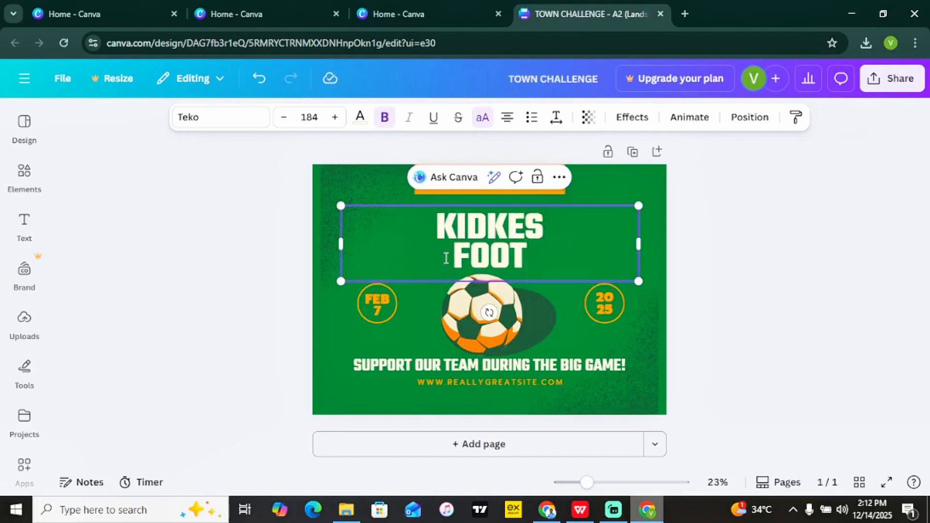
pyautogui.write('BALL CHALLE')
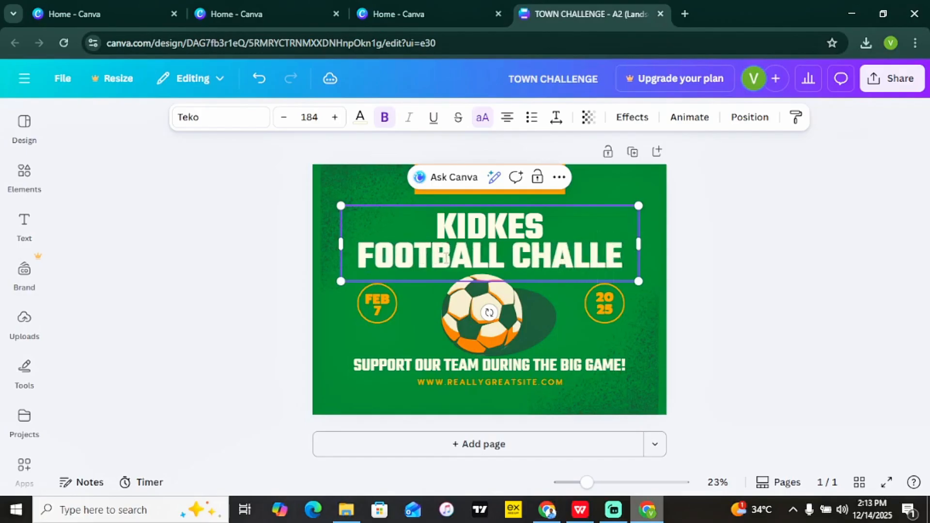
pyautogui.write('NGE')
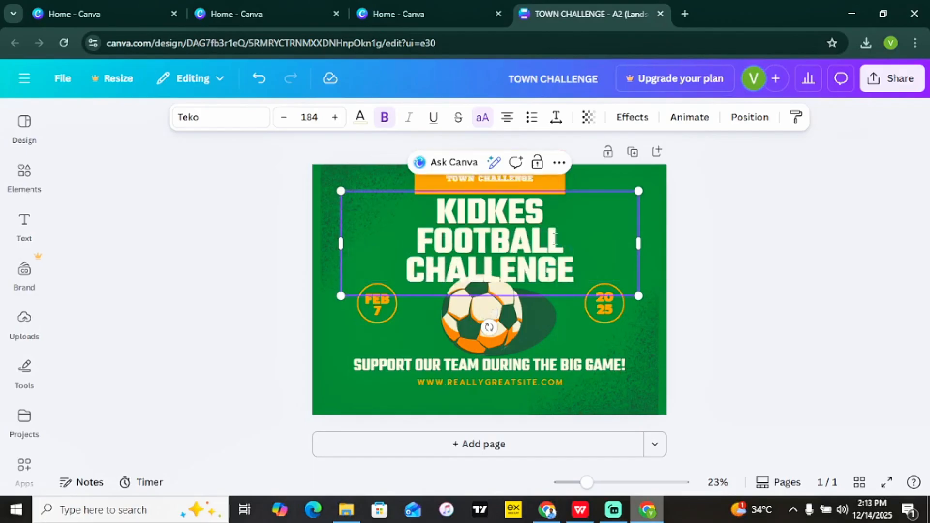
pyautogui.click(705, 261)
# Widen, reposition and slightly shrink the headline box so it fits on two lines.
pyautogui.click(539, 245)
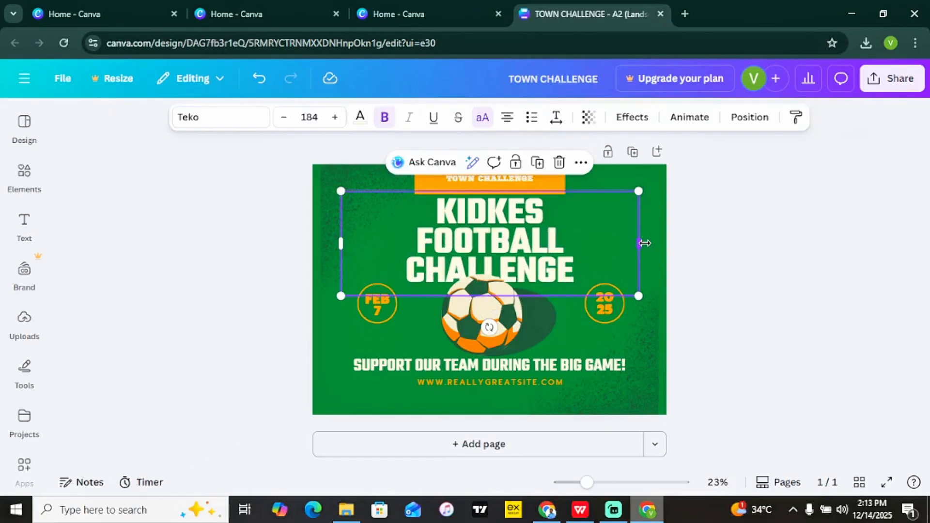
pyautogui.moveTo(640, 242); pyautogui.dragTo(702, 243)
pyautogui.moveTo(607, 251); pyautogui.dragTo(567, 241)
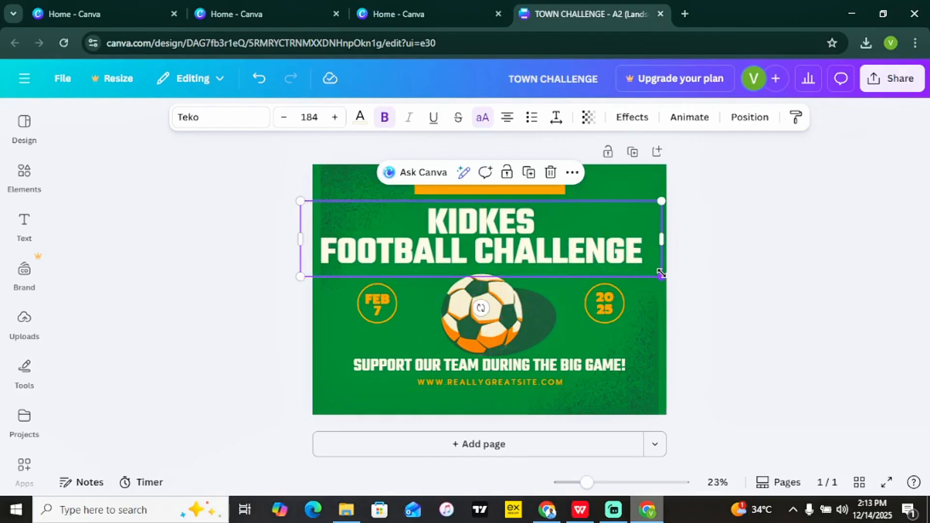
pyautogui.moveTo(657, 273); pyautogui.dragTo(599, 244)
# Delete the web address and change the tagline to 'RED BULLS VS BLUE BULLS'.
pyautogui.click(501, 384)
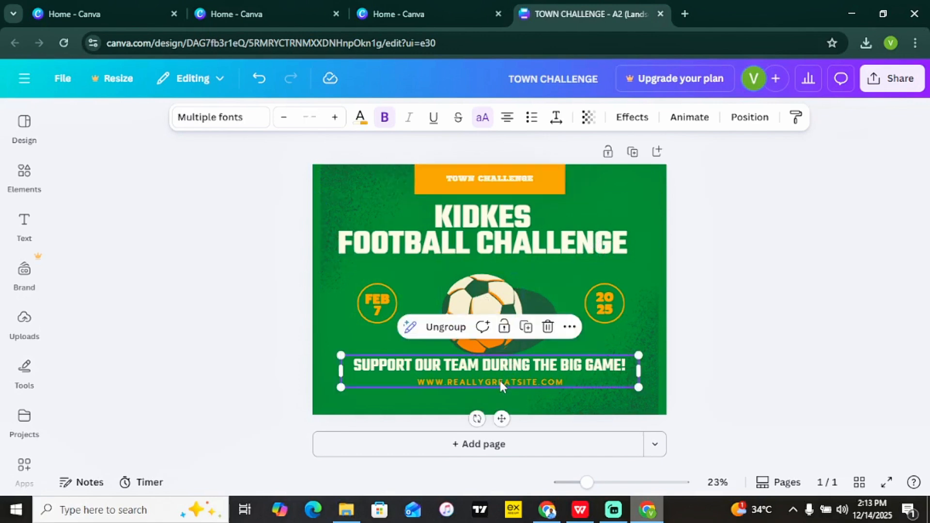
pyautogui.doubleClick(501, 382)
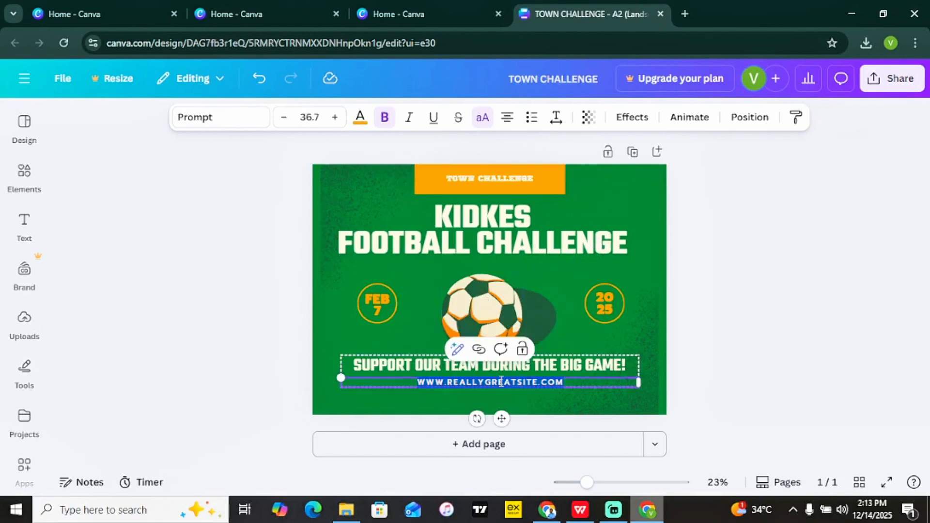
pyautogui.press('BackSpace')
pyautogui.doubleClick(412, 361)
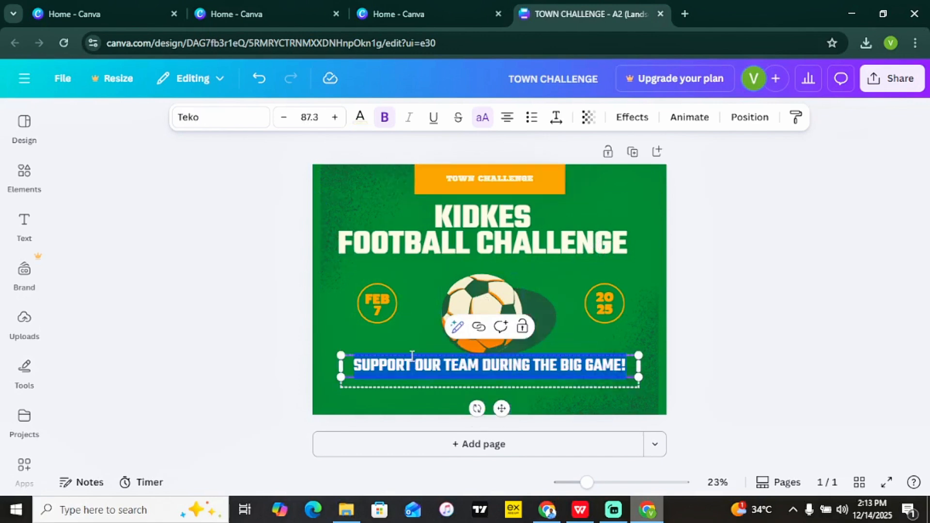
pyautogui.write('RED')
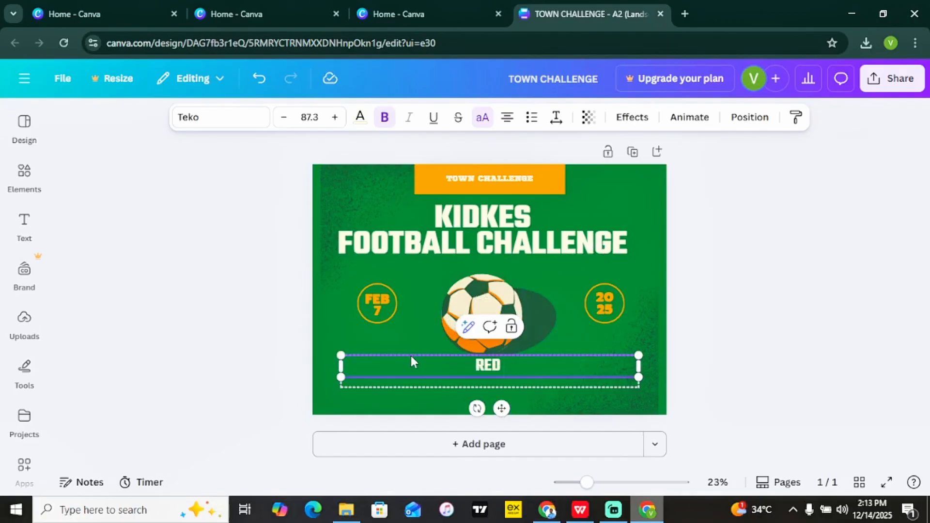
pyautogui.write(' BULLS VS')
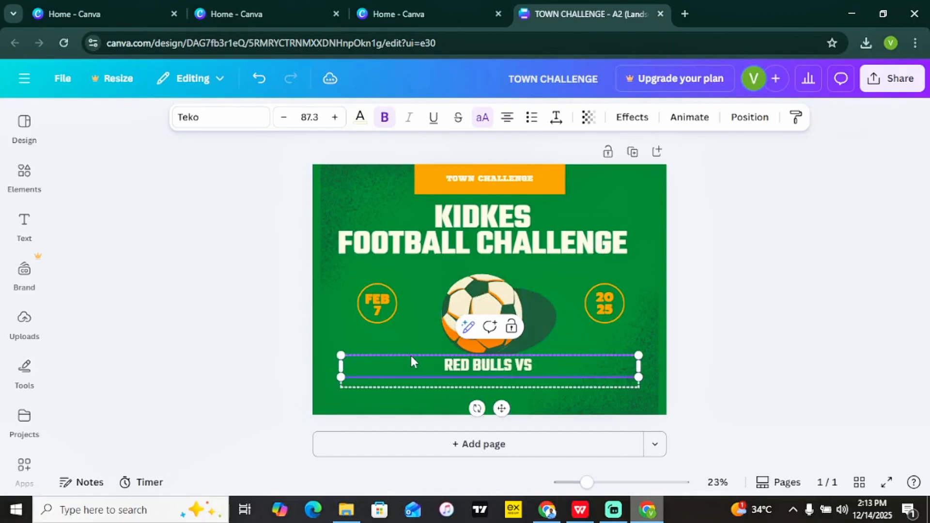
pyautogui.write(' BLUE BULLS')
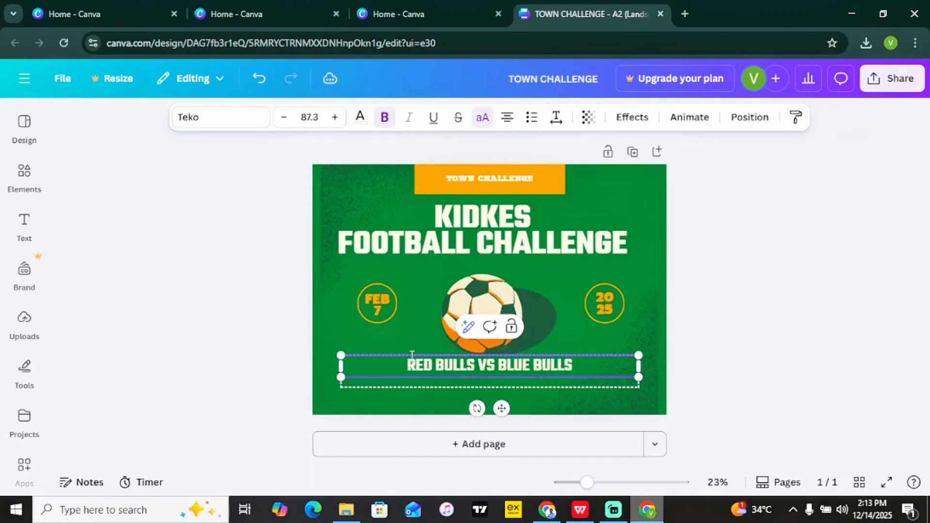
# Change the date circles to day 18 and year 2026.
pyautogui.click(366, 309)
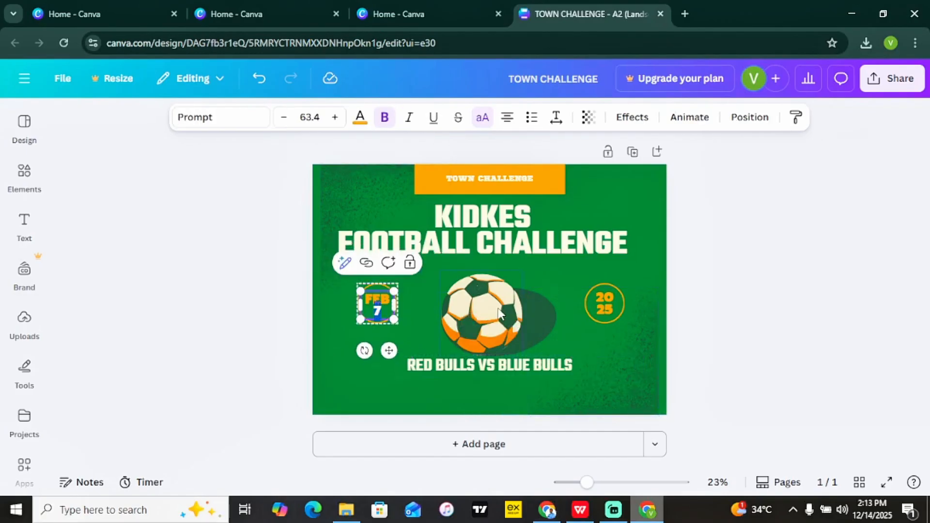
pyautogui.write('18')
pyautogui.click(607, 300)
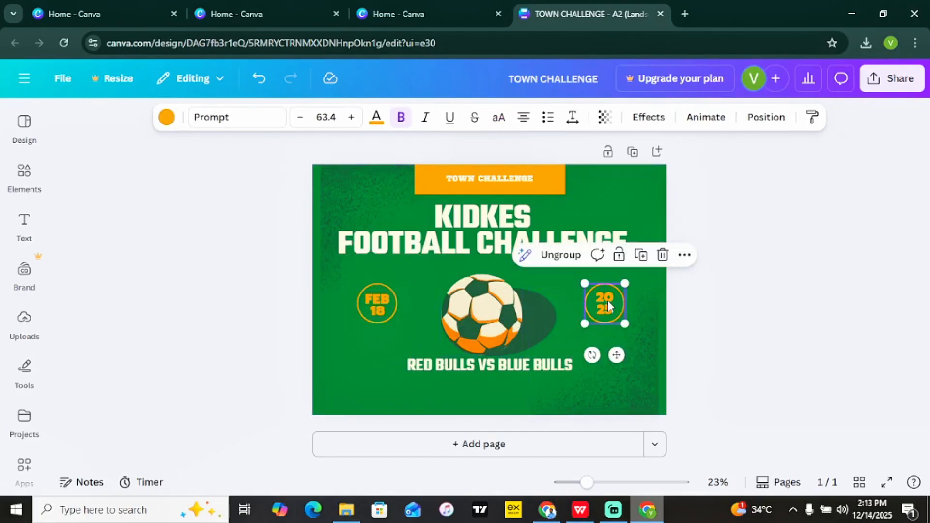
pyautogui.click(607, 301)
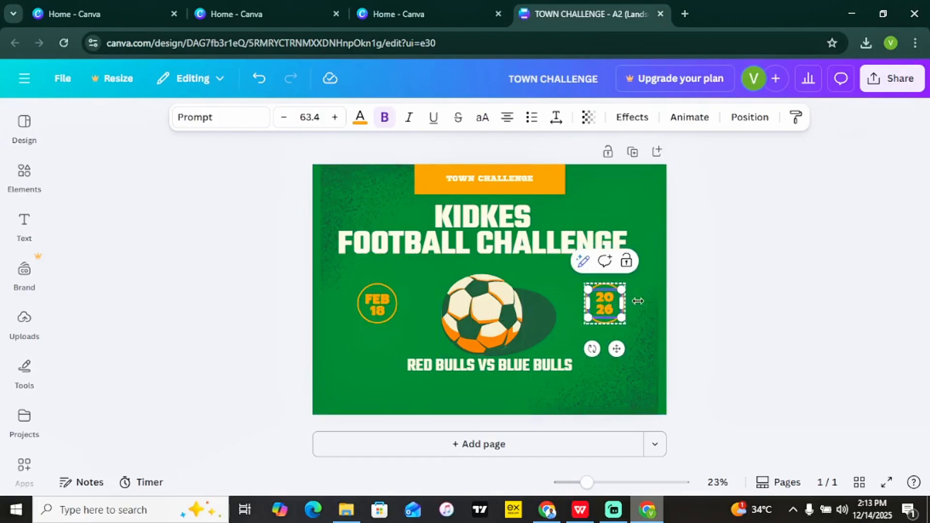
pyautogui.click(697, 316)
pyautogui.click(495, 368)
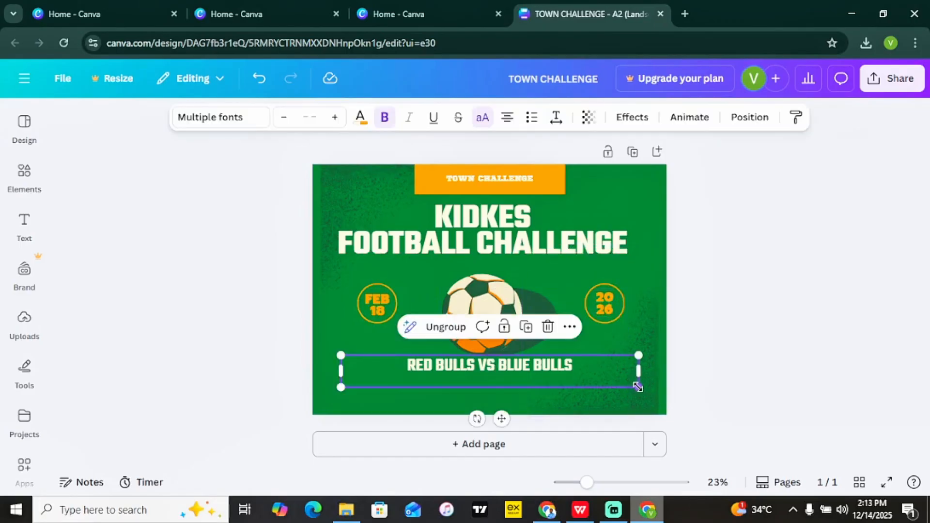
# Set the RED BULLS VS BLUE BULLS line to size 42, scale it to about 64.9, and centre it along the bottom.
pyautogui.moveTo(637, 387); pyautogui.dragTo(806, 454)
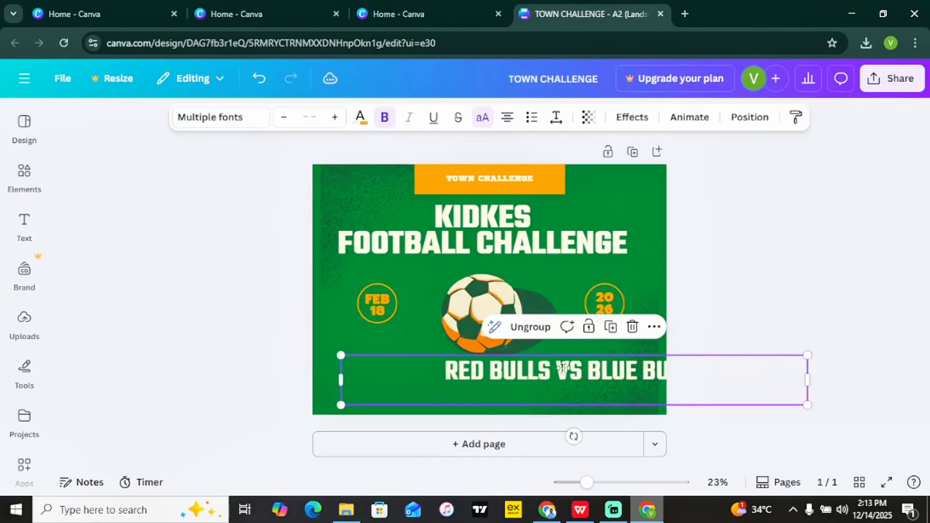
pyautogui.moveTo(563, 368); pyautogui.dragTo(472, 374)
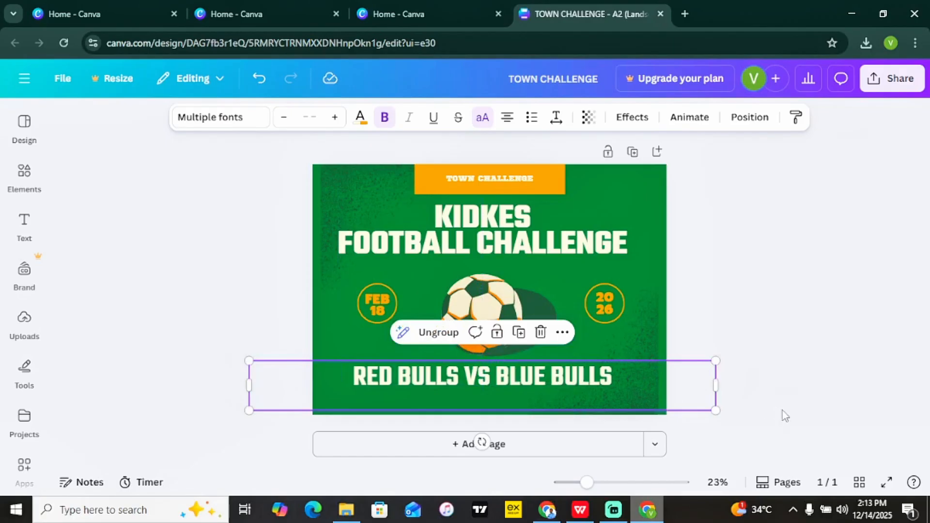
pyautogui.moveTo(715, 410); pyautogui.dragTo(693, 408)
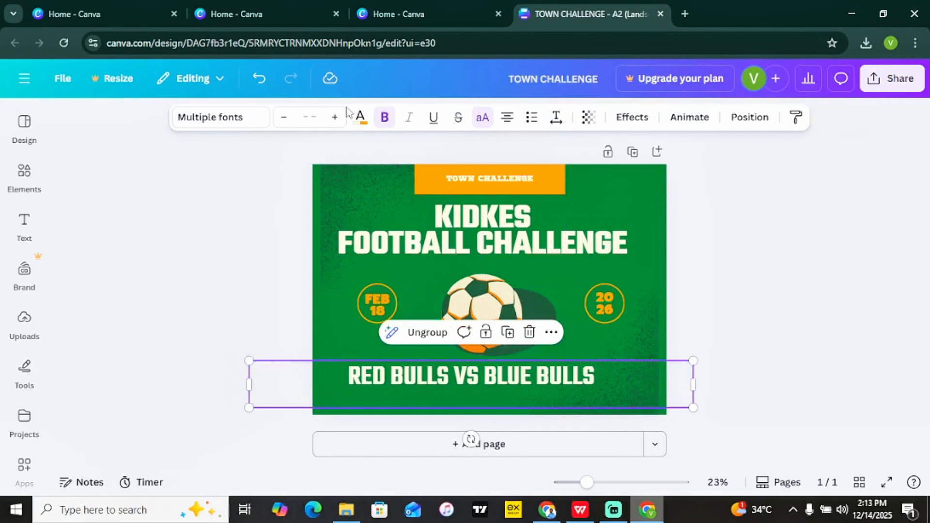
pyautogui.click(310, 118)
pyautogui.scroll(-1, 345, 221)
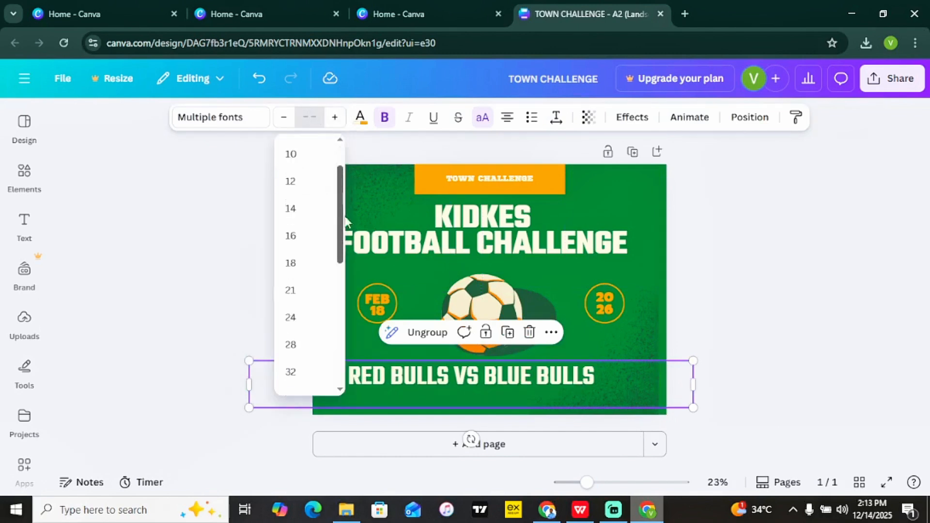
pyautogui.scroll(-2, 326, 297)
pyautogui.click(305, 302)
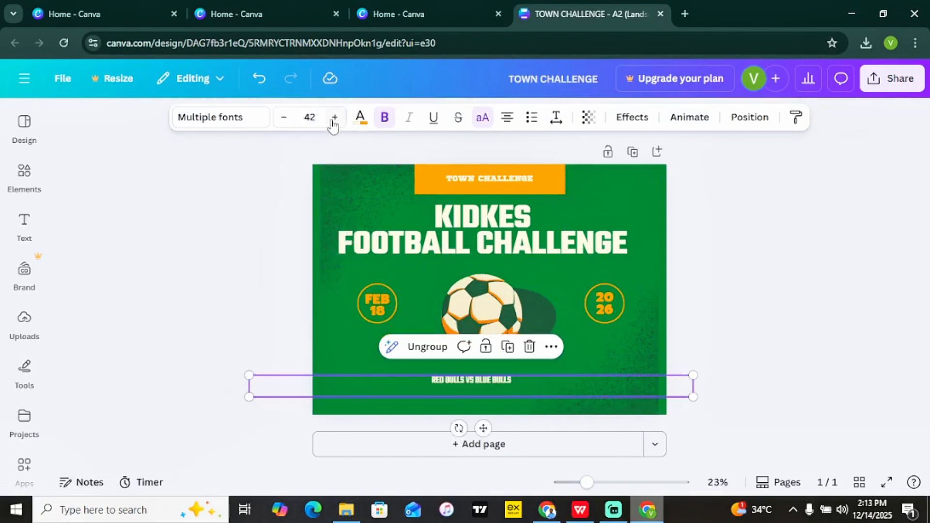
pyautogui.moveTo(693, 397); pyautogui.dragTo(609, 391)
pyautogui.click(704, 264)
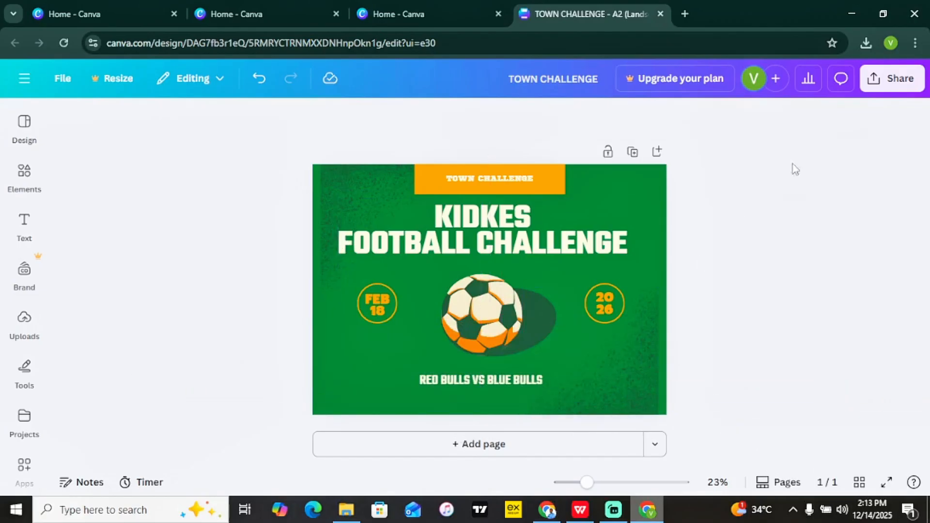
# Download the poster as a PNG file, 'TOWN CHALLENGE.png'.
pyautogui.click(897, 83)
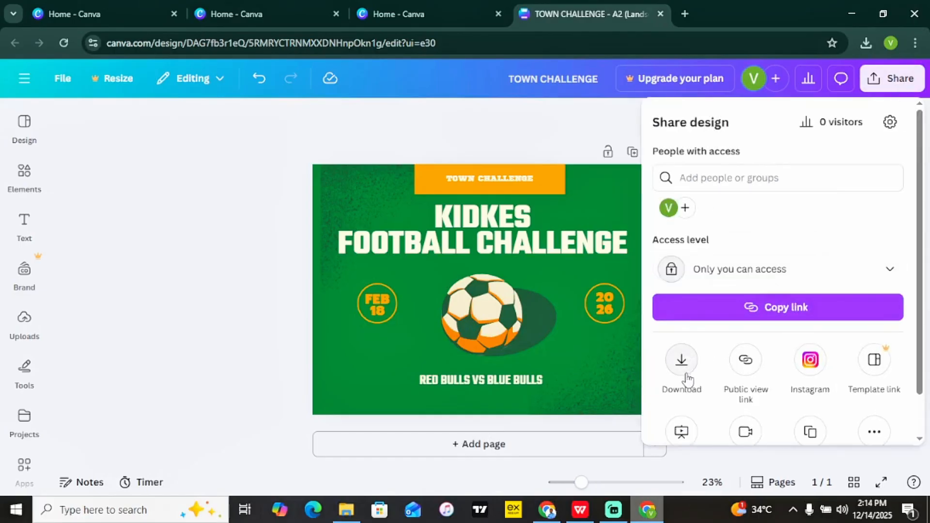
pyautogui.click(684, 368)
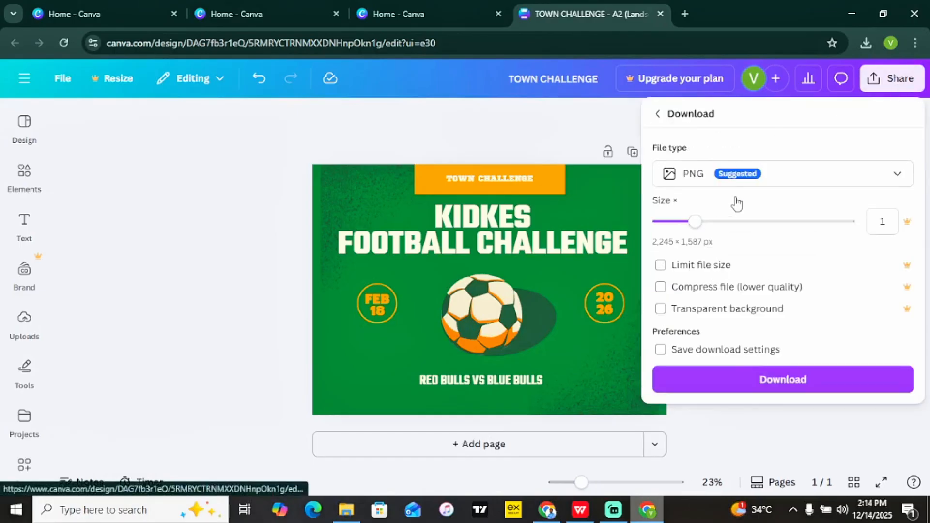
pyautogui.click(765, 178)
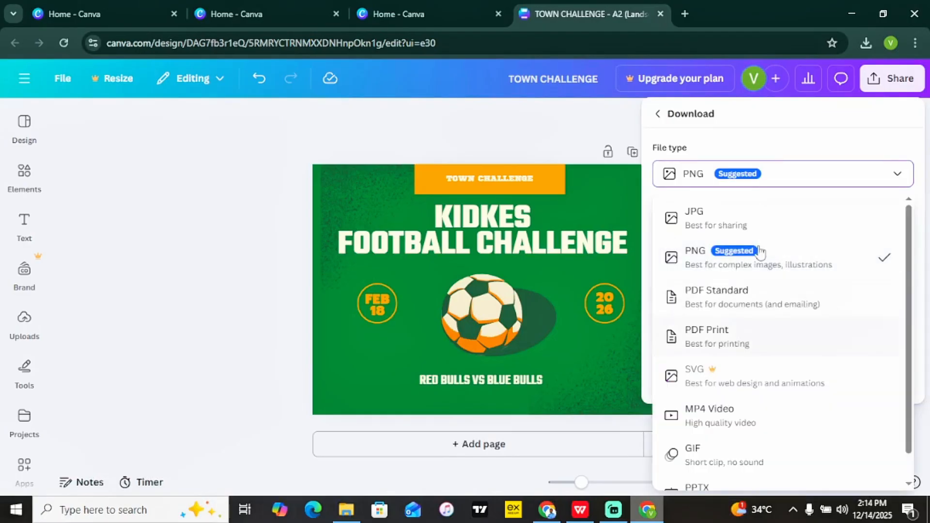
pyautogui.click(821, 122)
pyautogui.click(730, 382)
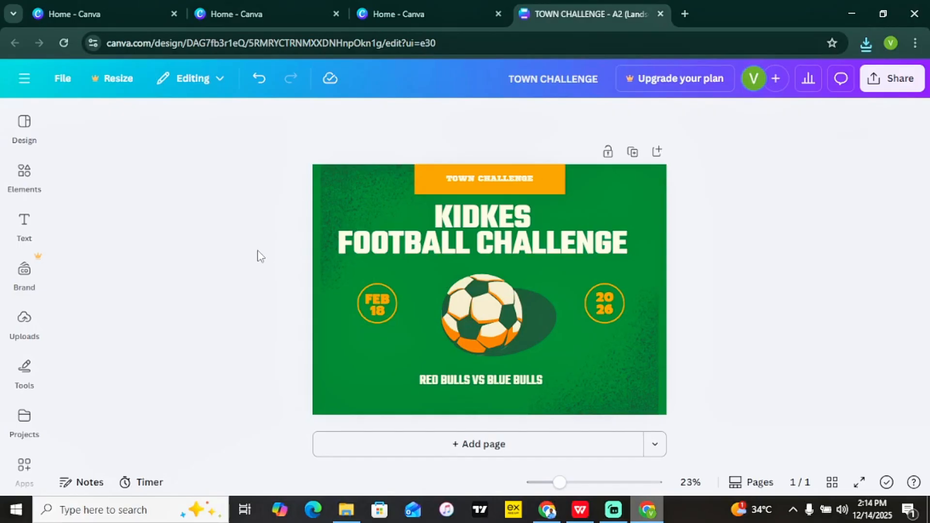
# Search 'Thumbnail' under Create and start a blank 1280 × 720 YouTube Thumbnail design.
pyautogui.click(24, 79)
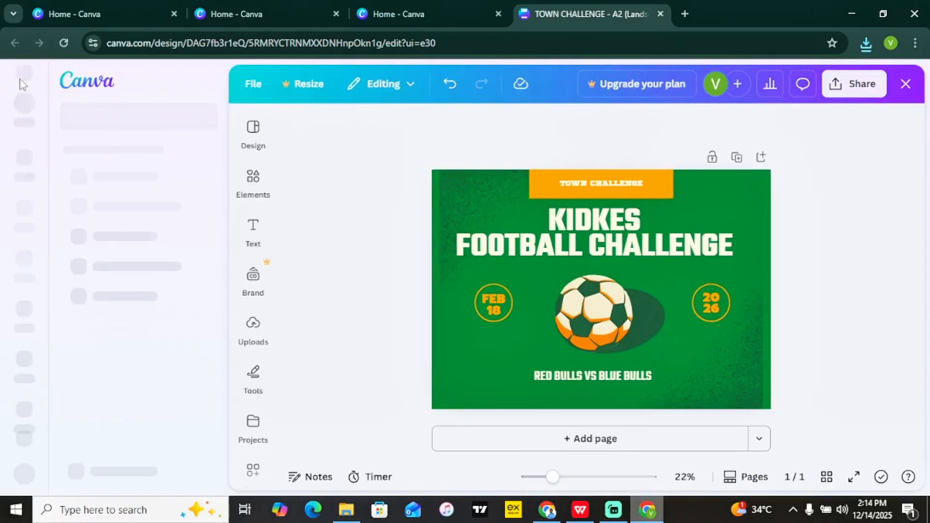
pyautogui.click(24, 115)
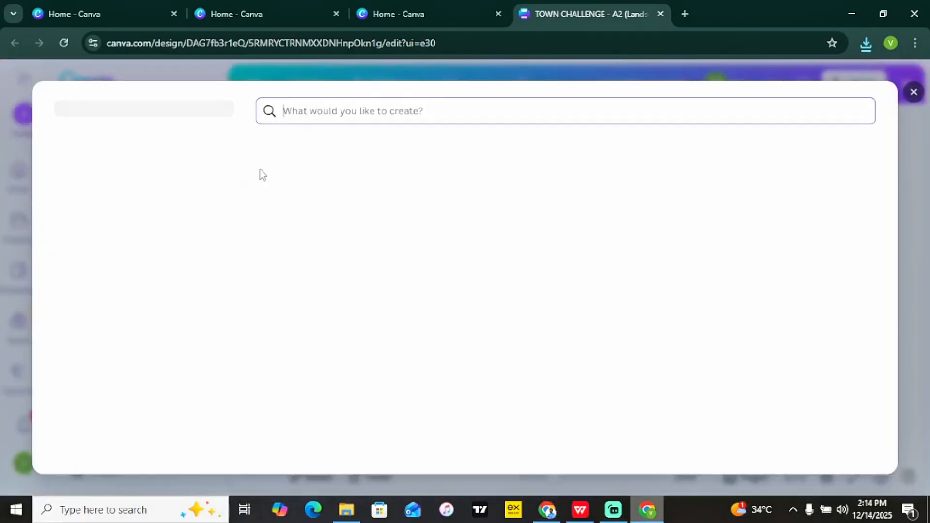
pyautogui.write('Th')
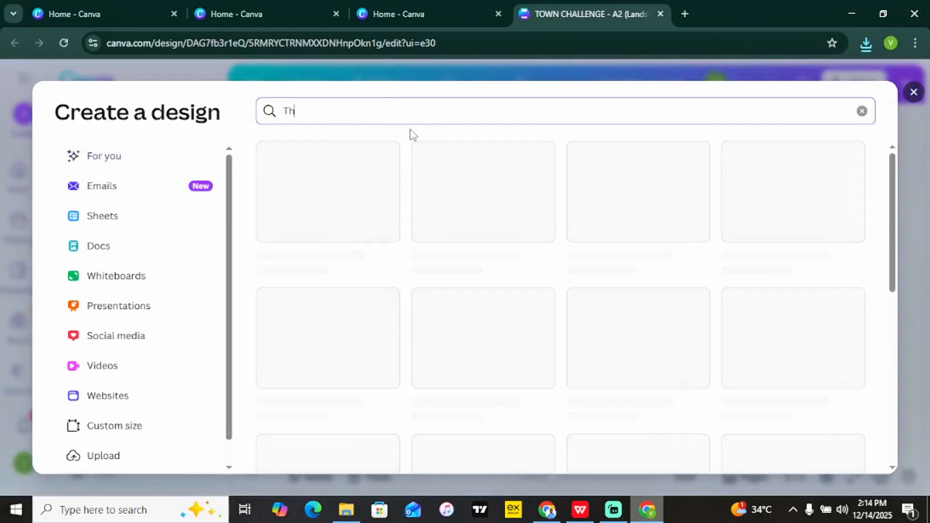
pyautogui.write('umbn')
pyautogui.press('BackSpace')
pyautogui.write('bnail')
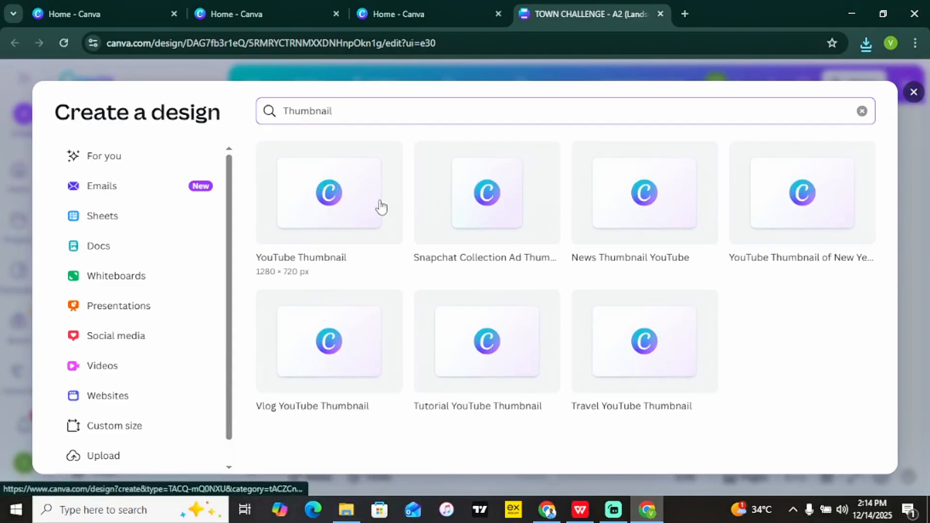
pyautogui.click(343, 202)
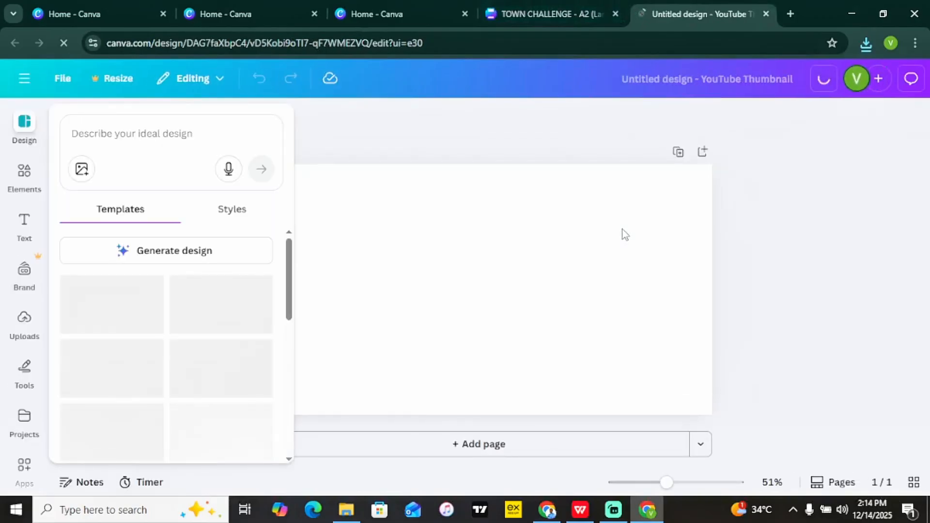
# Search templates for 'canva' and apply the brown PAINT painting-session template.
pyautogui.click(163, 140)
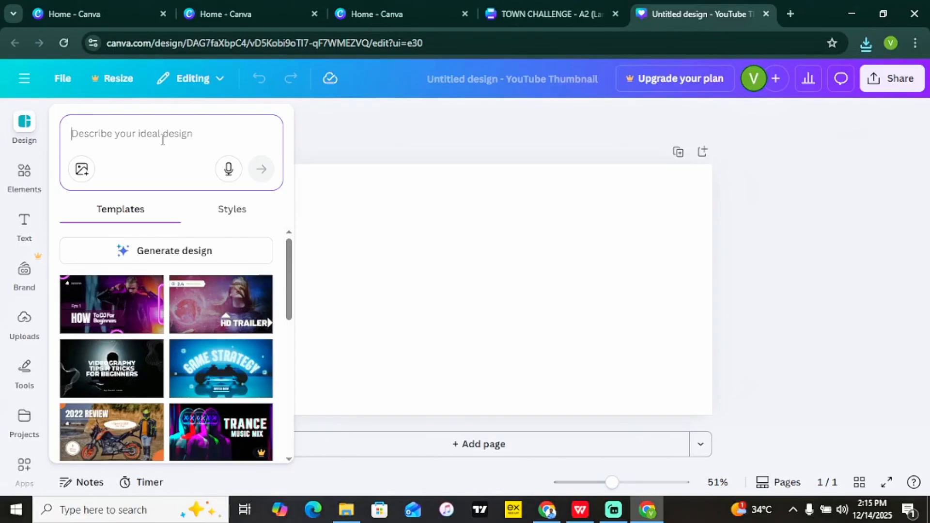
pyautogui.write('c')
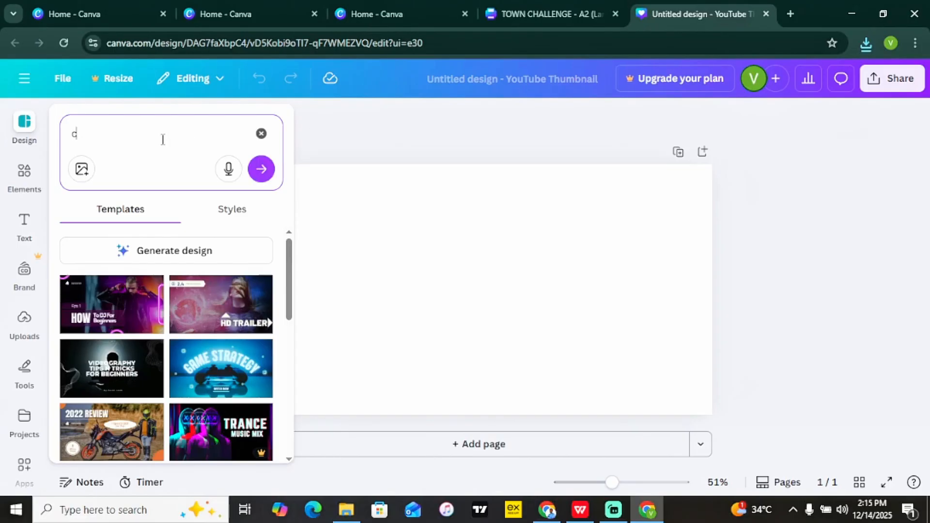
pyautogui.write('anva')
pyautogui.press('Return')
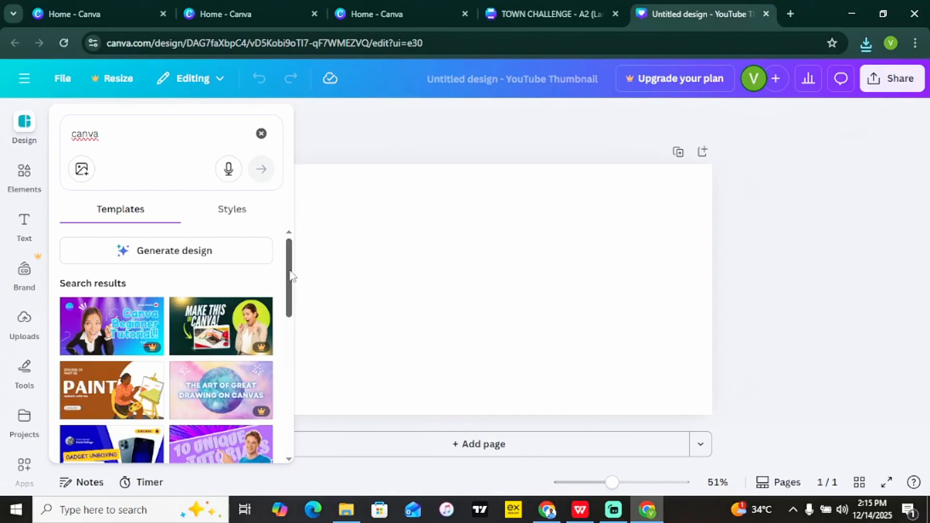
pyautogui.moveTo(292, 276)
pyautogui.mouseDown()
pyautogui.moveTo(289, 399)
pyautogui.moveTo(293, 263)
pyautogui.mouseUp()
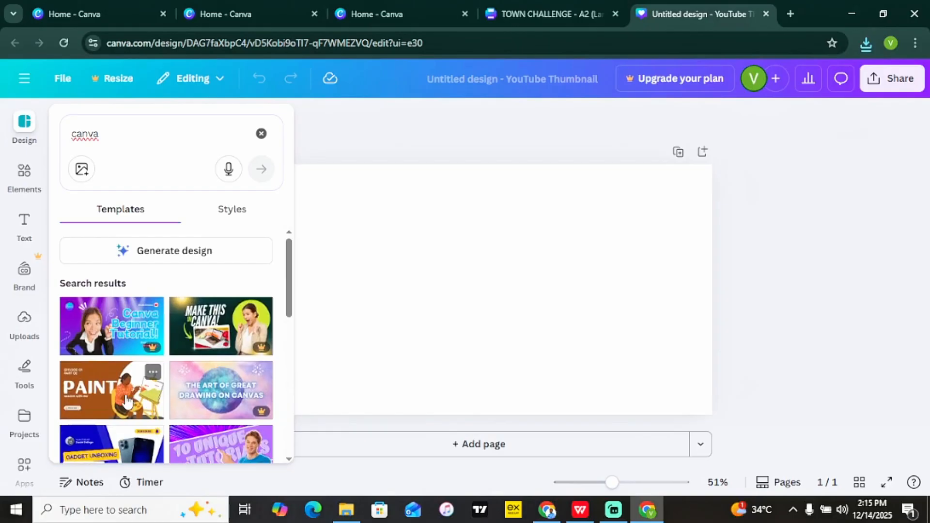
pyautogui.moveTo(290, 296); pyautogui.dragTo(291, 247)
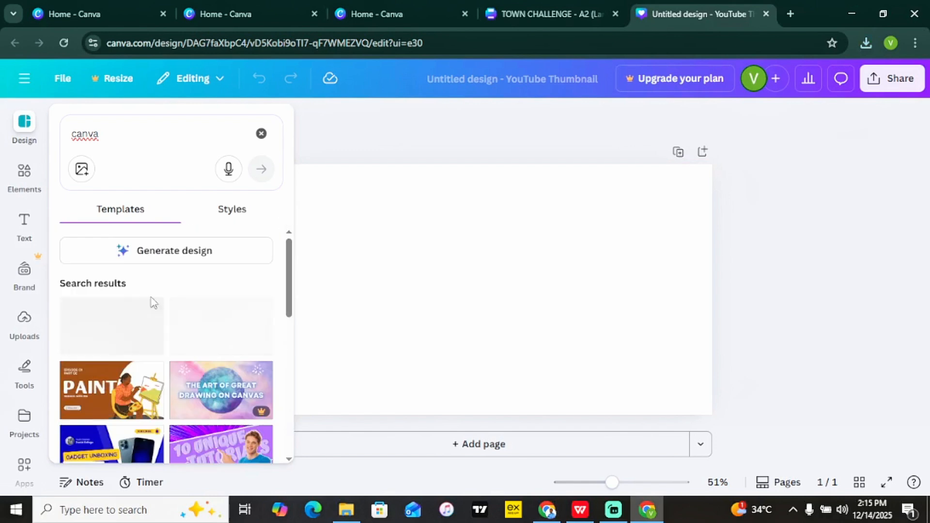
pyautogui.click(148, 371)
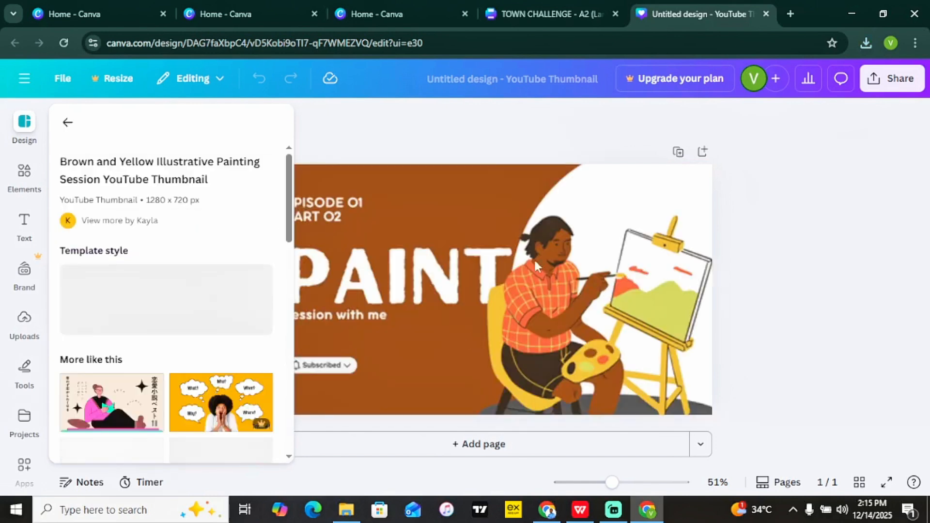
# Delete the painter illustration, leaving the white circle empty.
pyautogui.click(67, 122)
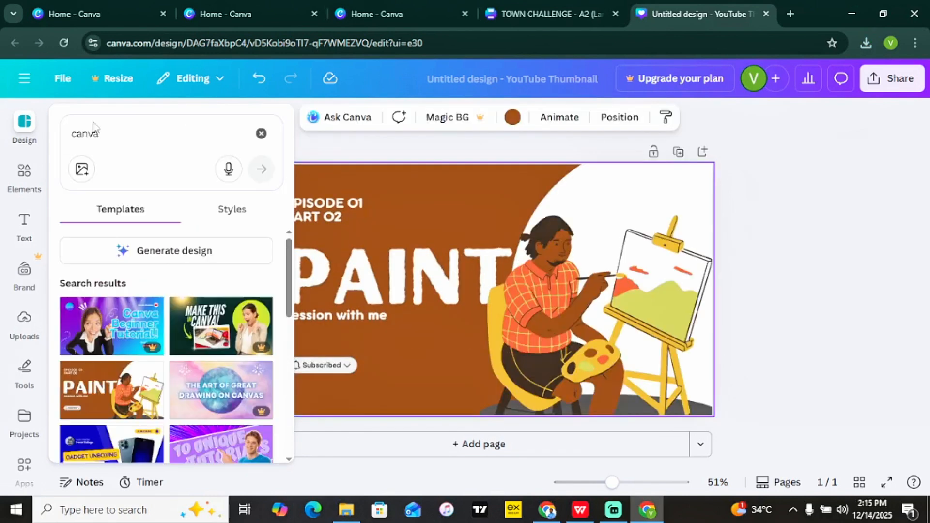
pyautogui.click(540, 231)
pyautogui.press('Delete')
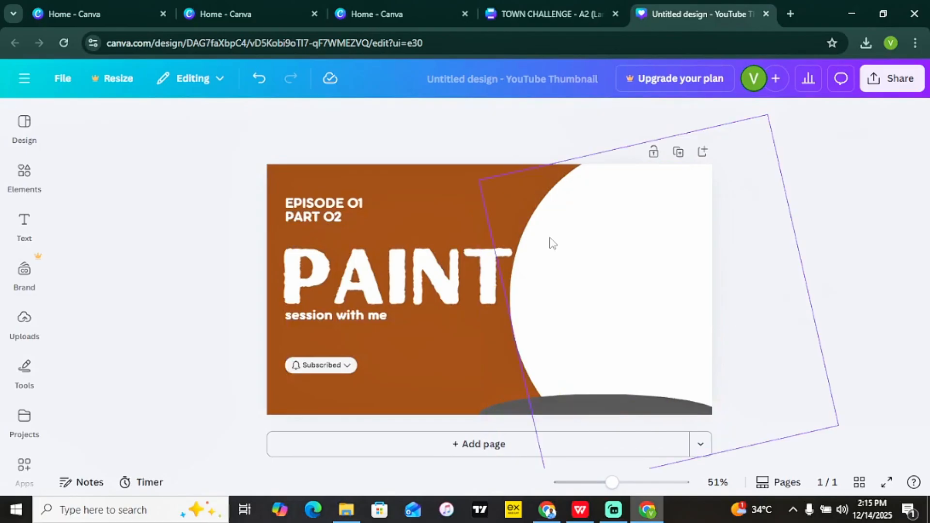
pyautogui.click(24, 175)
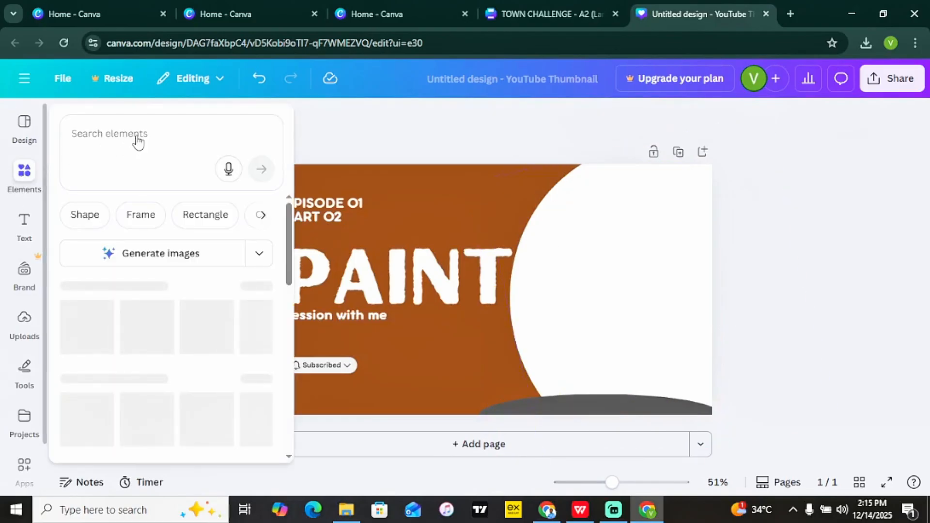
# Search the elements library for 'boy'.
pyautogui.click(87, 141)
pyautogui.write('bau')
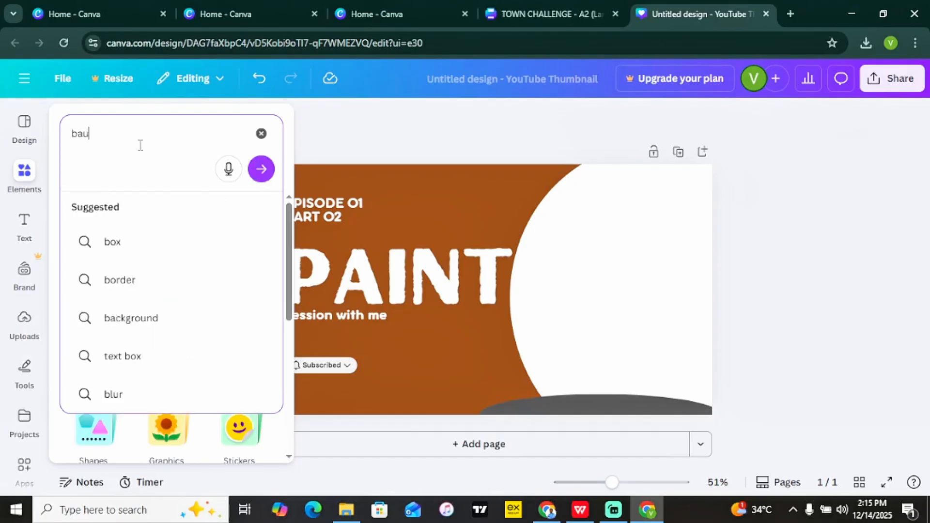
pyautogui.press('BackSpace')
pyautogui.write('y')
pyautogui.press('Return')
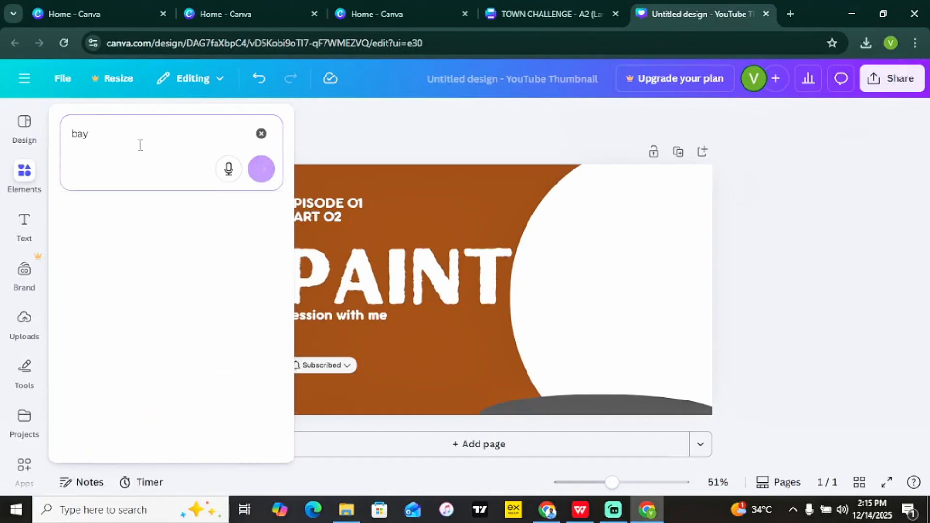
pyautogui.click(134, 141)
pyautogui.press('BackSpace')
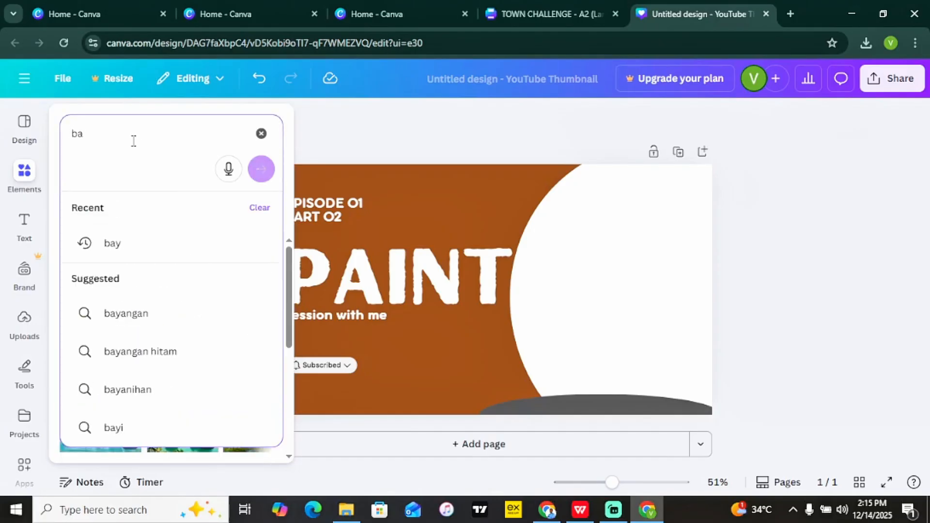
pyautogui.write('oy')
pyautogui.press('Return')
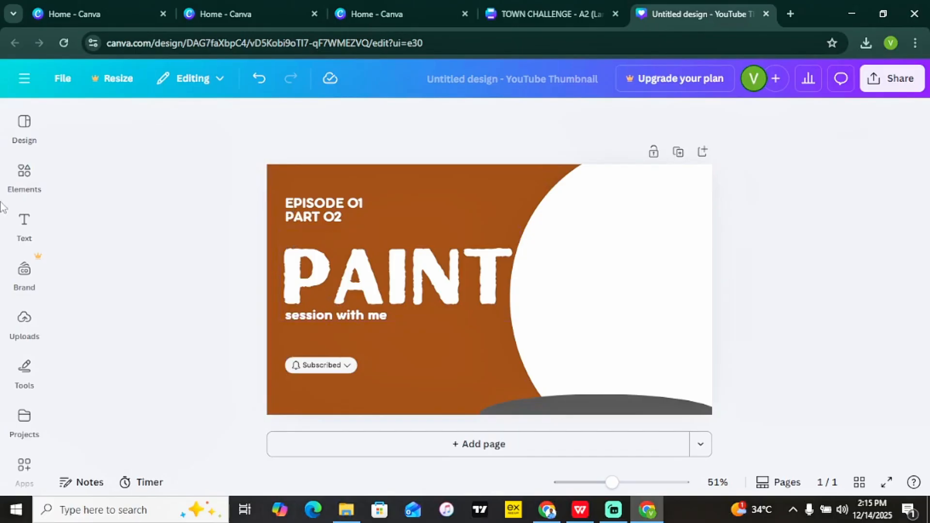
# Filter the results to Graphics and place the baby line-art graphic in the white circle.
pyautogui.moveTo(20, 191)
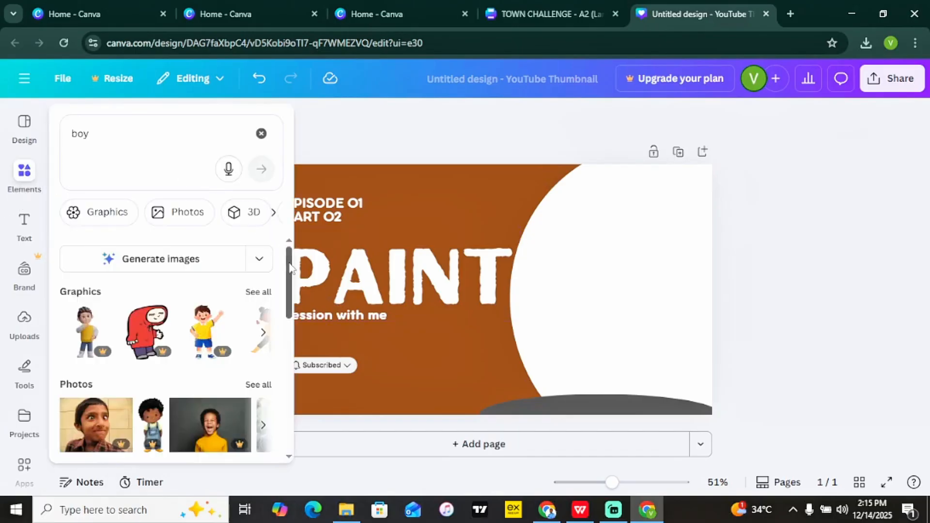
pyautogui.moveTo(285, 257); pyautogui.dragTo(289, 316)
pyautogui.scroll(5, 218, 310)
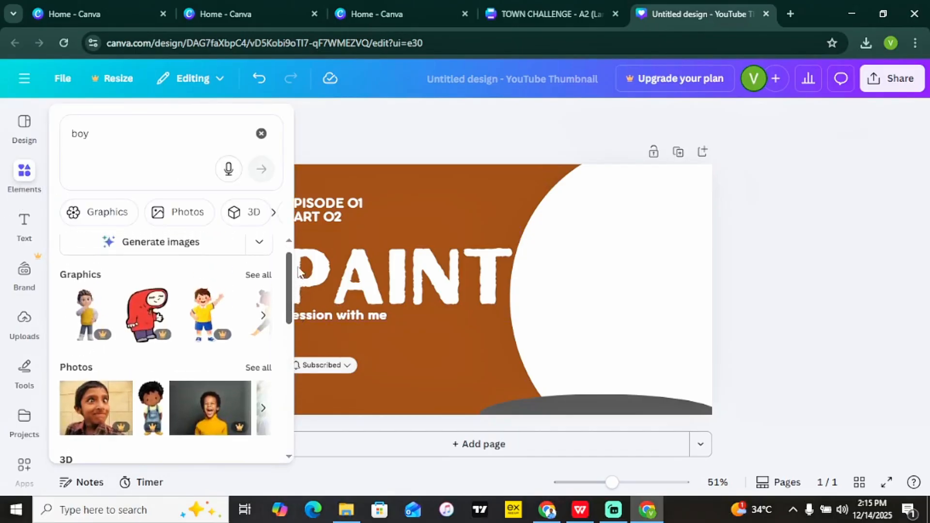
pyautogui.click(111, 219)
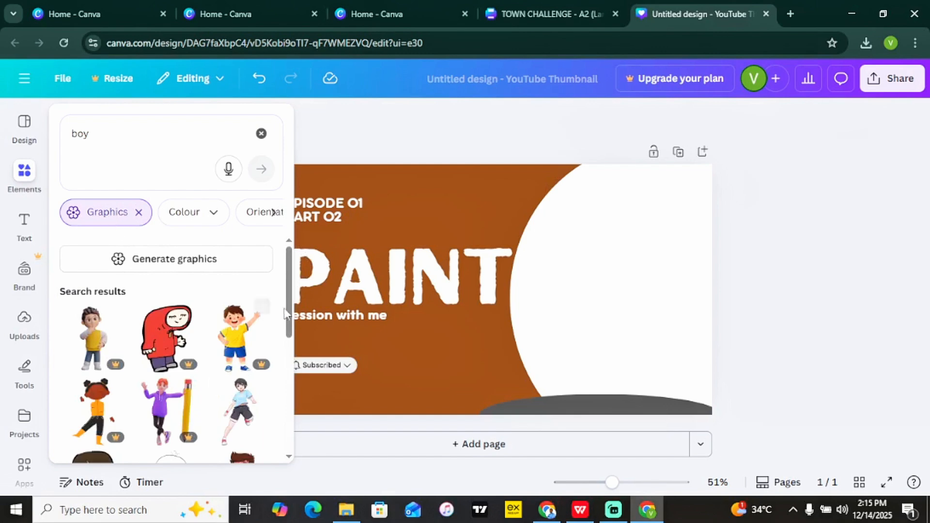
pyautogui.moveTo(290, 290); pyautogui.dragTo(296, 373)
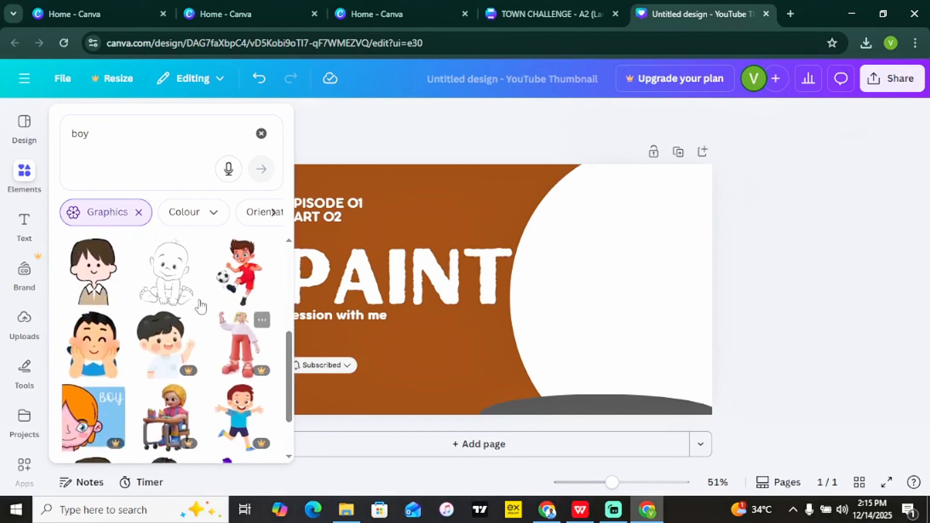
pyautogui.moveTo(189, 296); pyautogui.dragTo(646, 296)
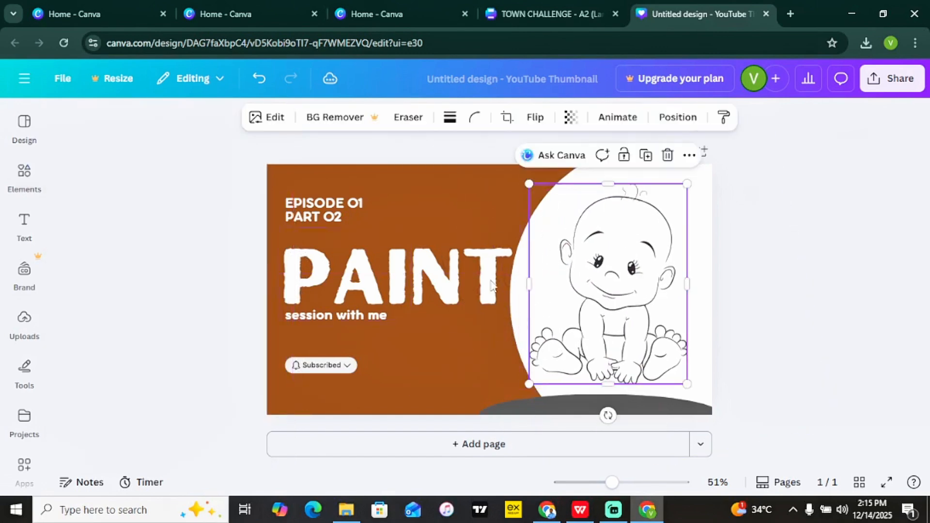
# Replace the PAINT heading with KIDKES on one line and nudge it slightly down-left.
pyautogui.click(224, 342)
pyautogui.doubleClick(342, 315)
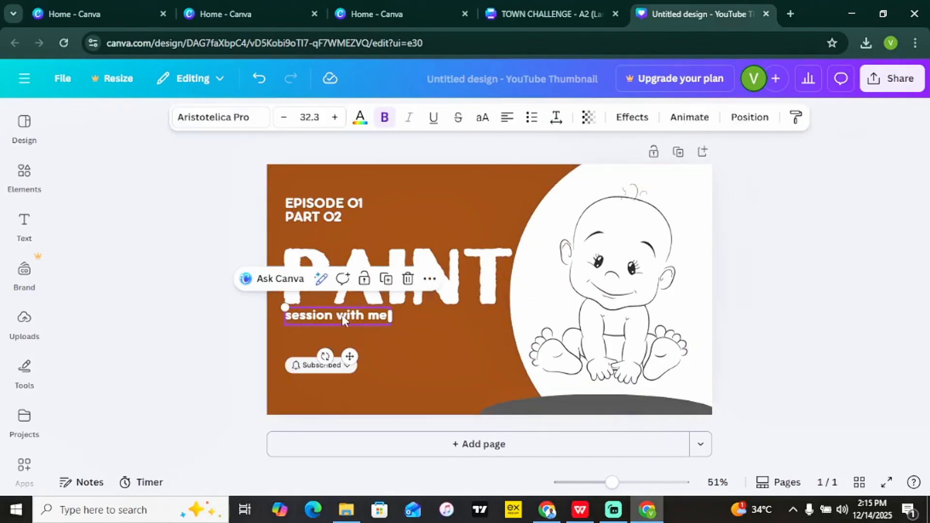
pyautogui.doubleClick(473, 286)
pyautogui.write('KIDKE')
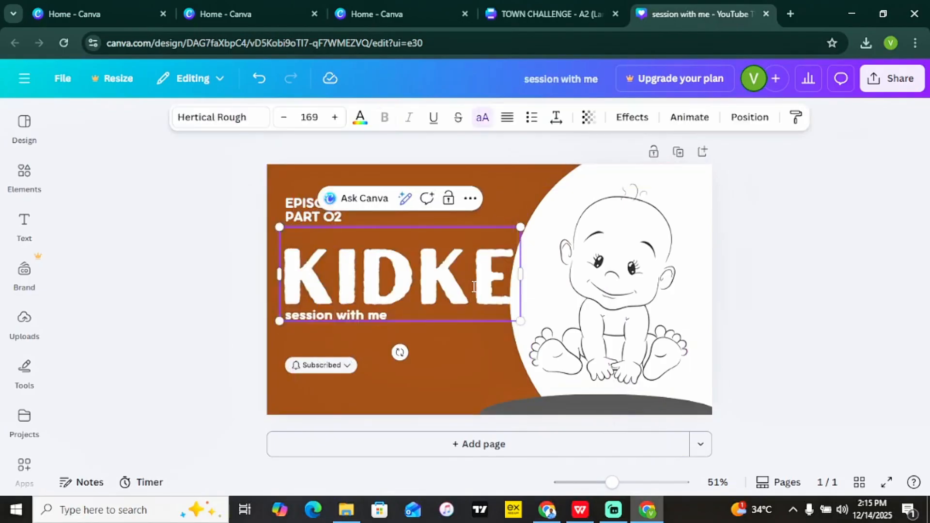
pyautogui.write('SA')
pyautogui.press('BackSpace')
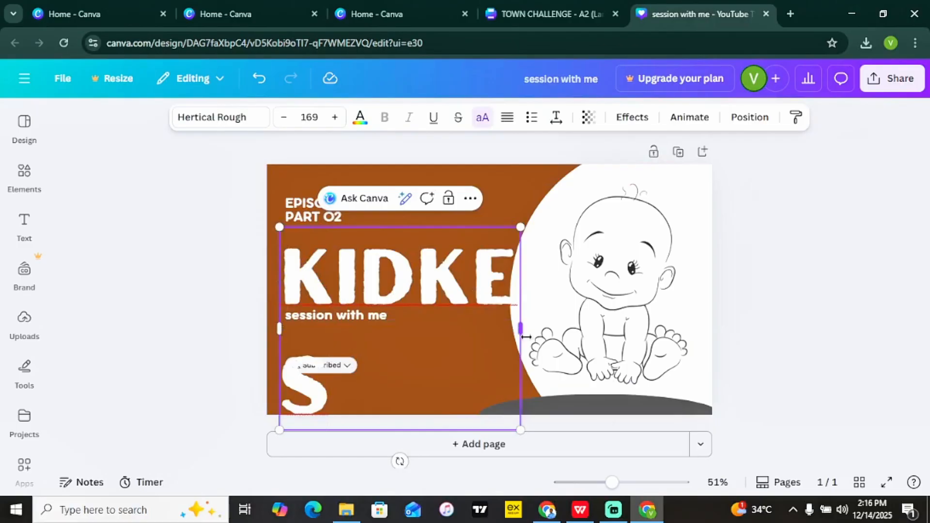
pyautogui.moveTo(521, 330); pyautogui.dragTo(526, 310)
pyautogui.click(446, 284)
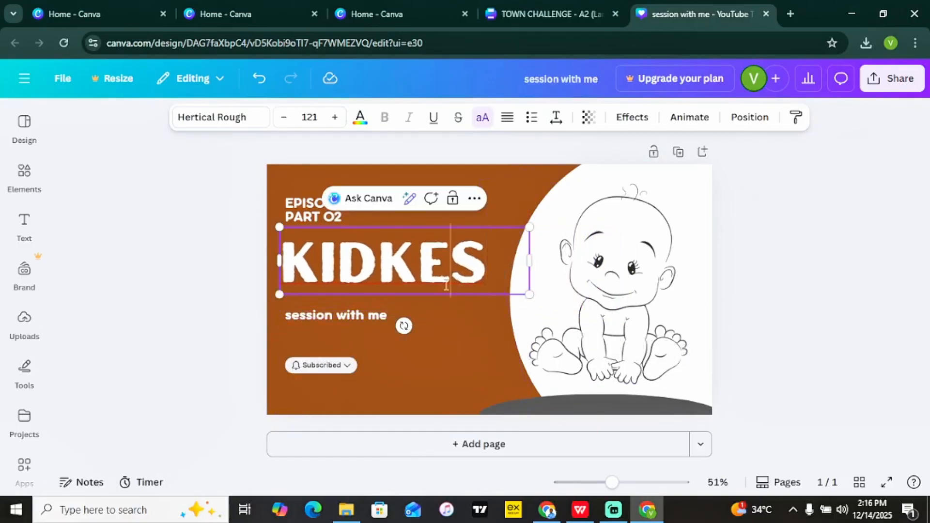
pyautogui.click(245, 295)
pyautogui.click(345, 257)
pyautogui.moveTo(345, 257); pyautogui.dragTo(340, 265)
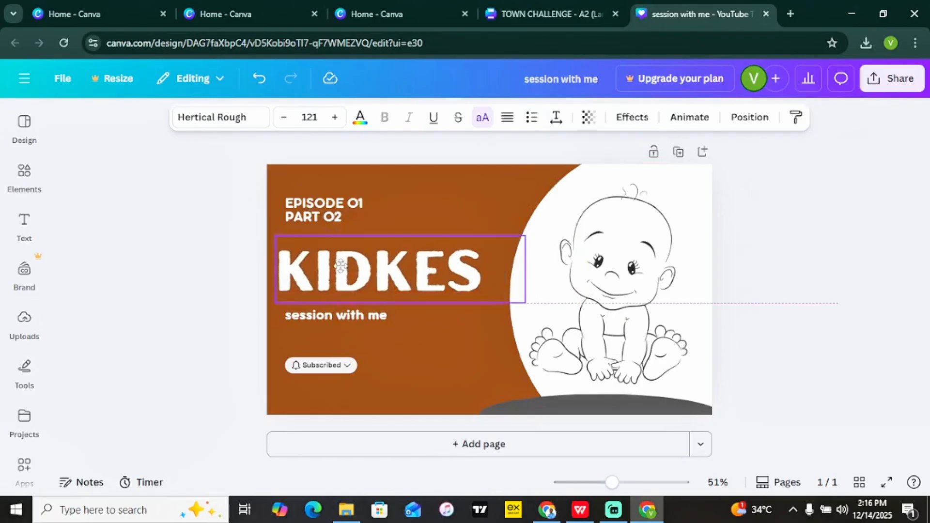
# Replace the 'session with me' subtitle with WATCH NOW.
pyautogui.doubleClick(329, 312)
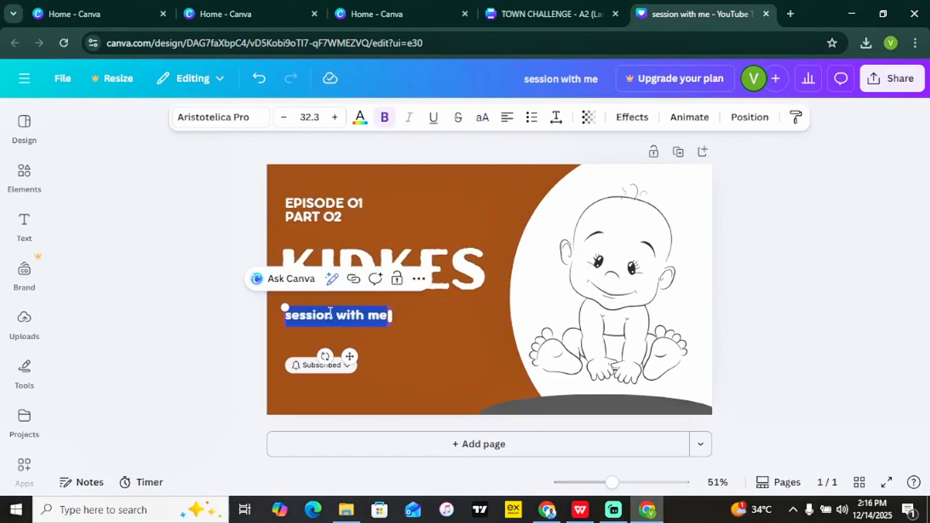
pyautogui.write('WATCH NOW')
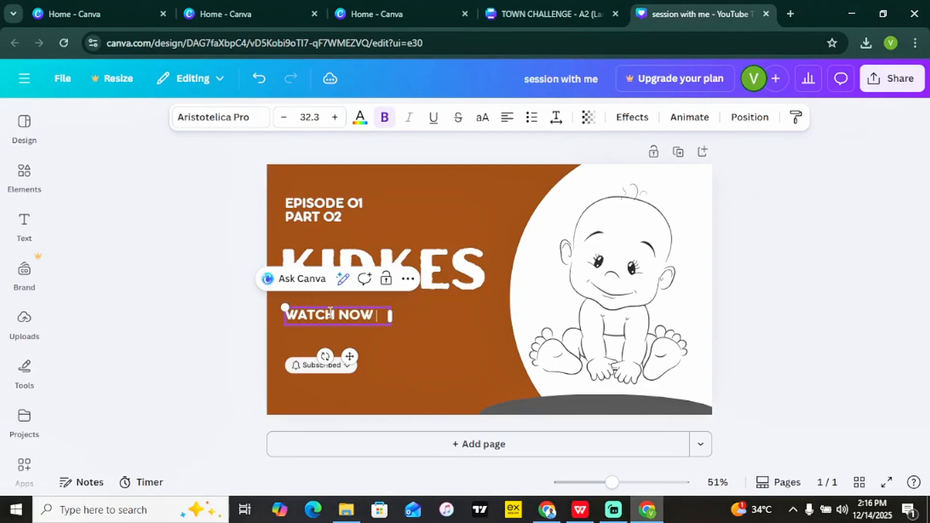
pyautogui.click(224, 310)
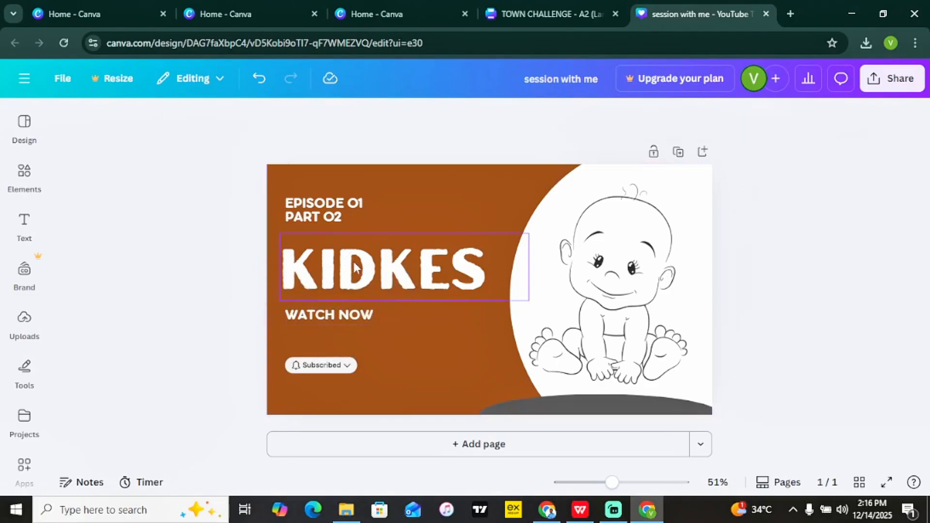
pyautogui.click(355, 267)
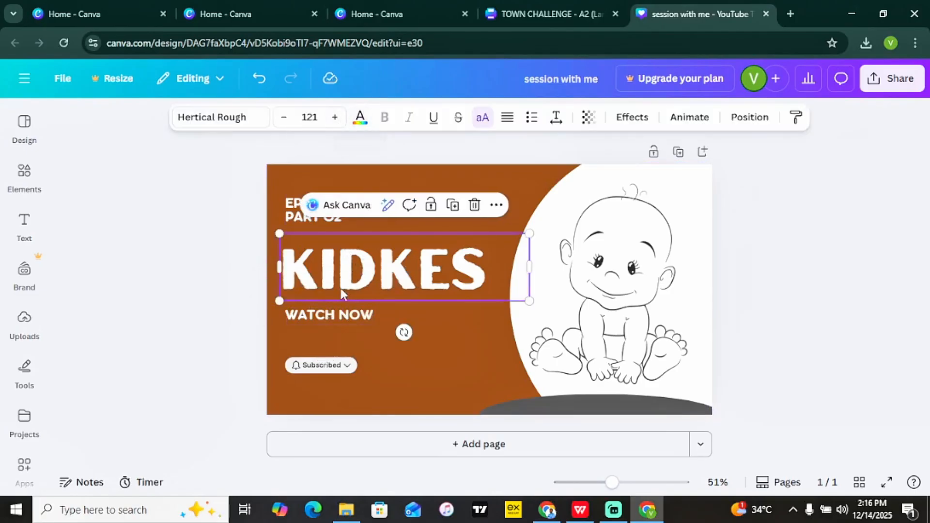
# Change the WATCH NOW text colour to bright yellow with the custom colour picker.
pyautogui.click(343, 320)
pyautogui.click(360, 118)
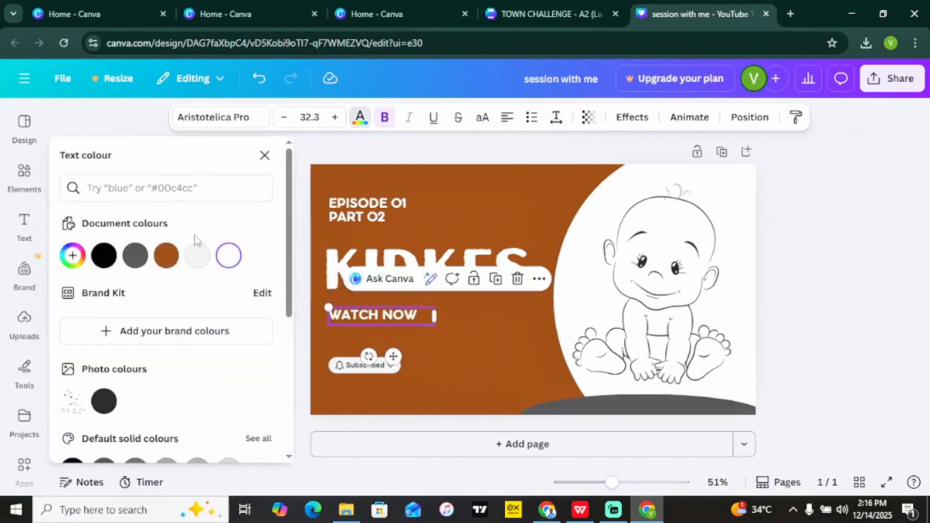
pyautogui.click(73, 256)
pyautogui.moveTo(137, 338); pyautogui.dragTo(138, 365)
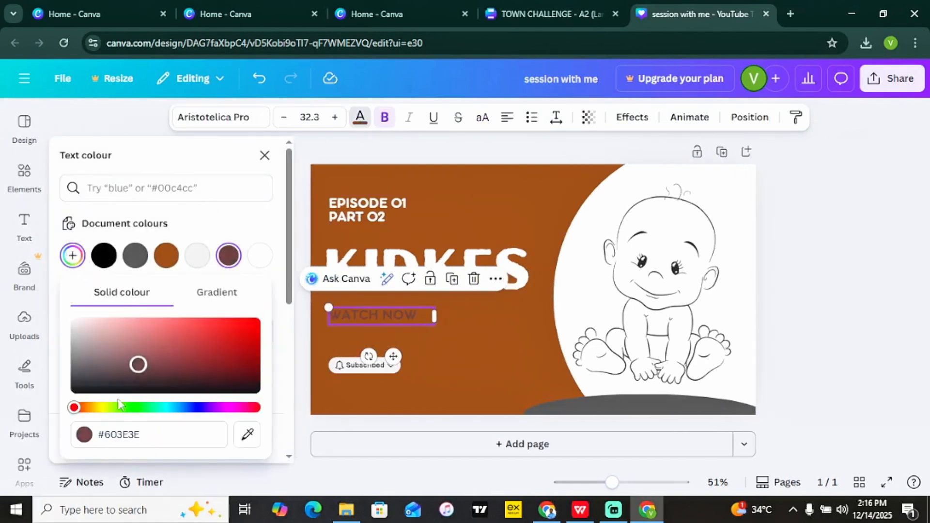
pyautogui.click(108, 408)
pyautogui.moveTo(109, 408)
pyautogui.mouseDown()
pyautogui.moveTo(94, 410)
pyautogui.moveTo(105, 408)
pyautogui.mouseUp()
pyautogui.moveTo(138, 365); pyautogui.dragTo(315, 298)
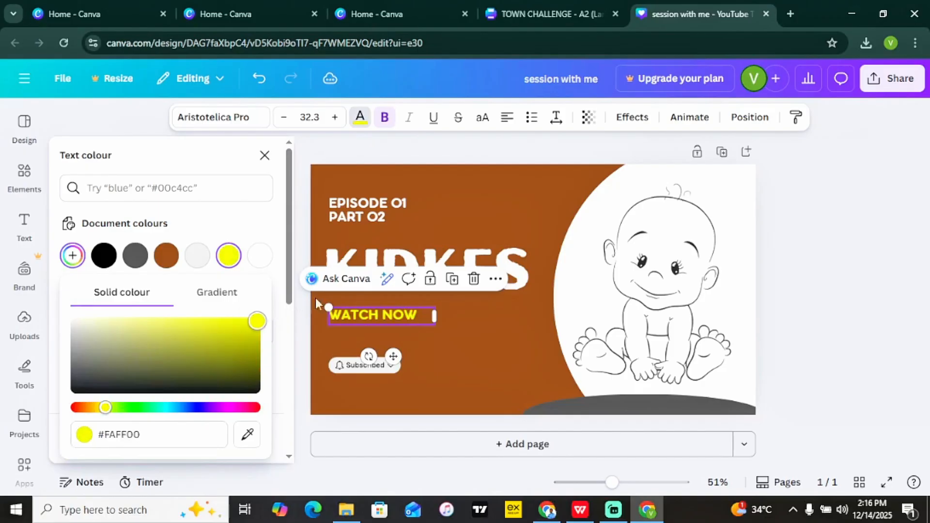
pyautogui.click(492, 347)
# Enlarge WATCH NOW to size 47.5 and shift it slightly right.
pyautogui.click(354, 316)
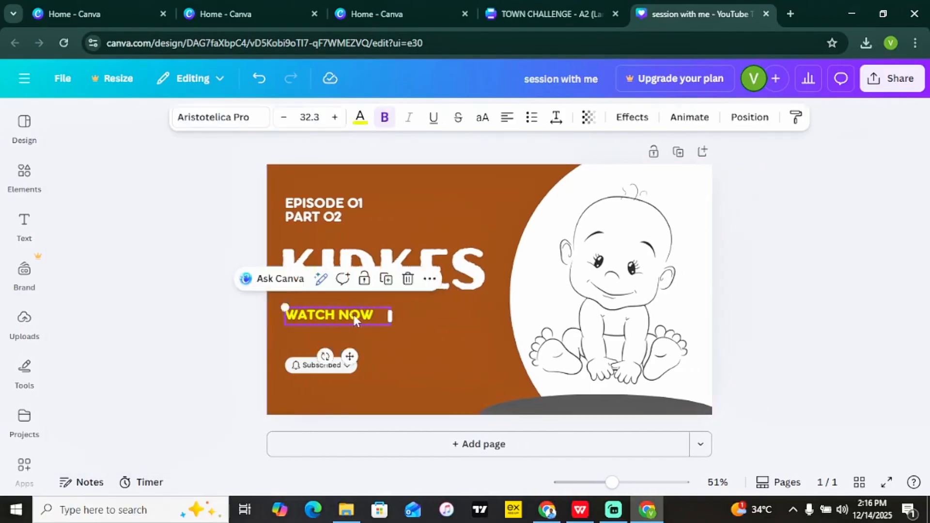
pyautogui.moveTo(299, 307); pyautogui.dragTo(359, 310)
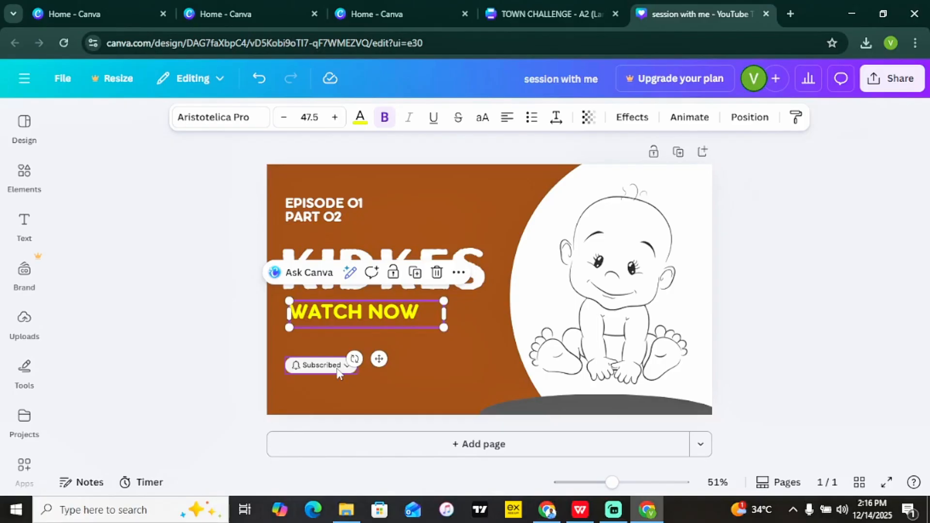
pyautogui.click(22, 175)
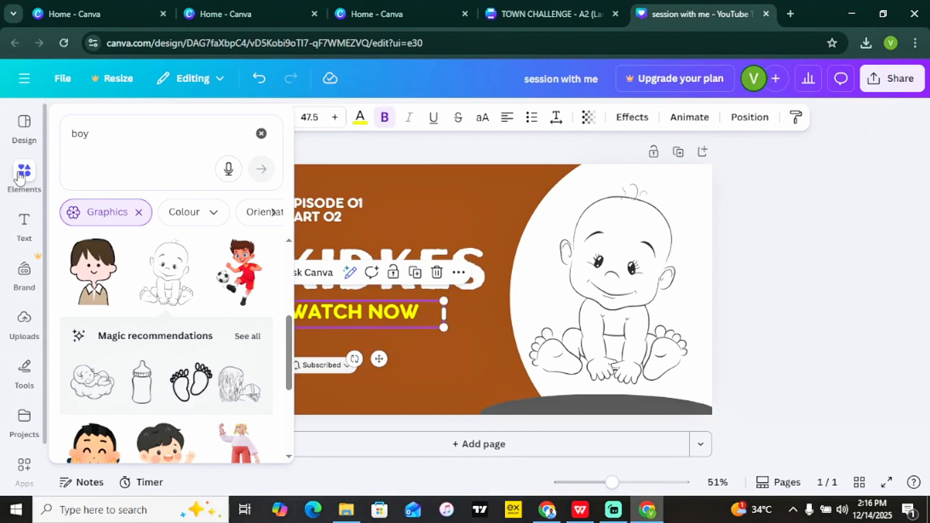
# Place the SMARTER THAN CHATGPT upload on the thumbnail, shrink it, then delete it.
pyautogui.click(19, 175)
pyautogui.click(29, 333)
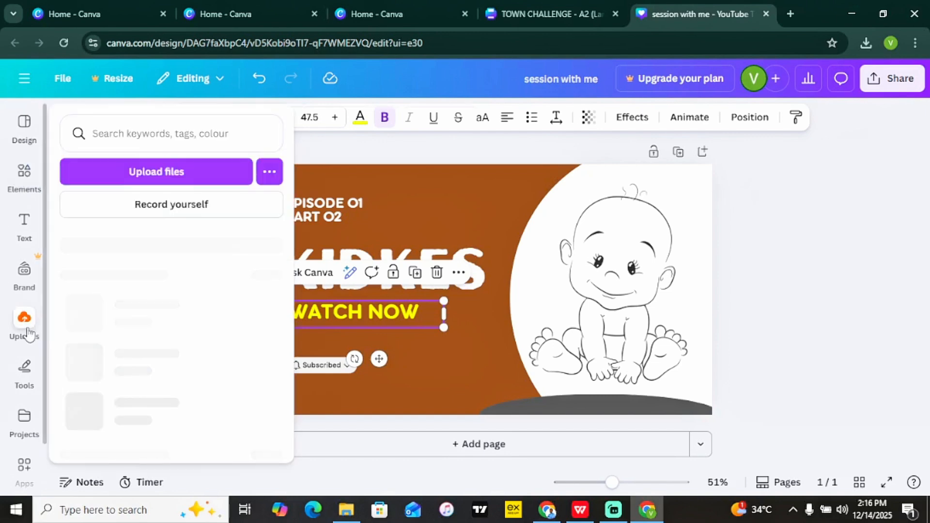
pyautogui.moveTo(139, 350); pyautogui.dragTo(587, 385)
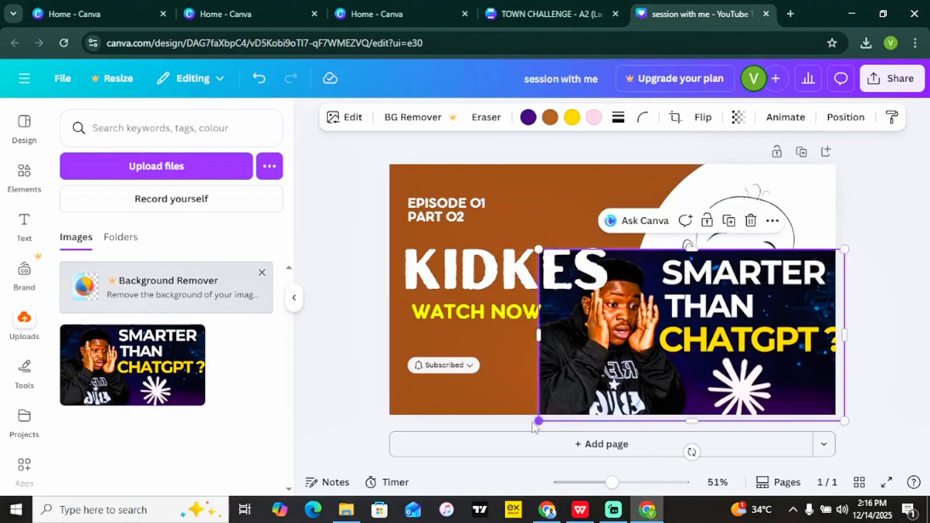
pyautogui.moveTo(542, 415); pyautogui.dragTo(430, 405)
pyautogui.press('Delete')
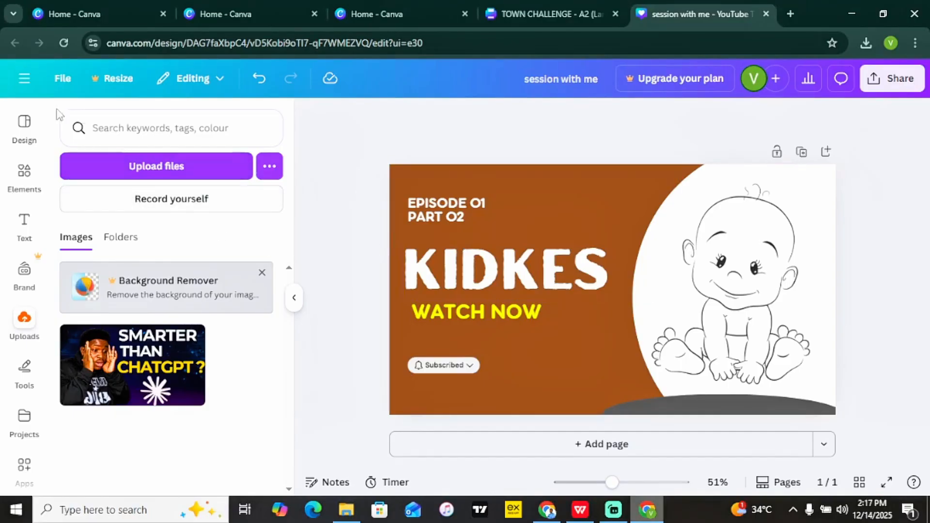
# Return to the Canva home page, search designs for 'photo editor', then clear the search.
pyautogui.click(25, 78)
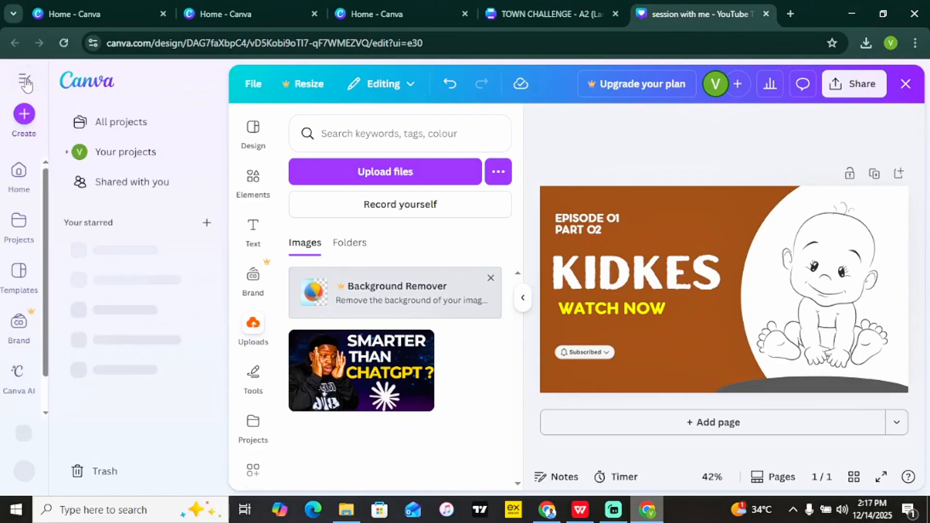
pyautogui.click(22, 182)
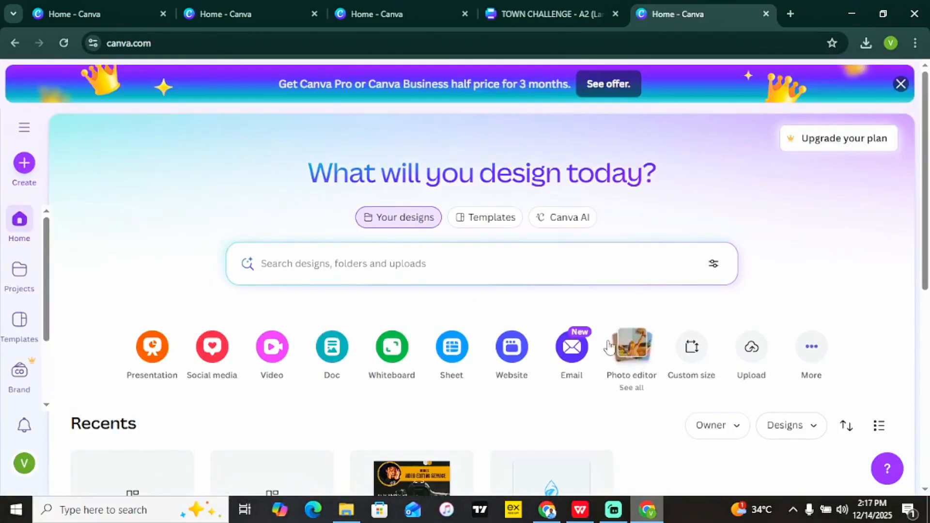
pyautogui.click(409, 262)
pyautogui.write('ph')
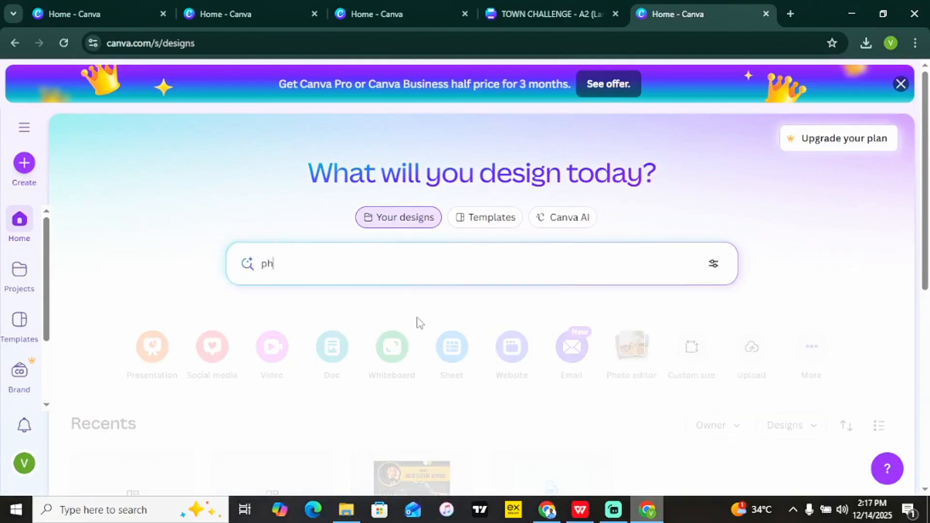
pyautogui.write('oto editor')
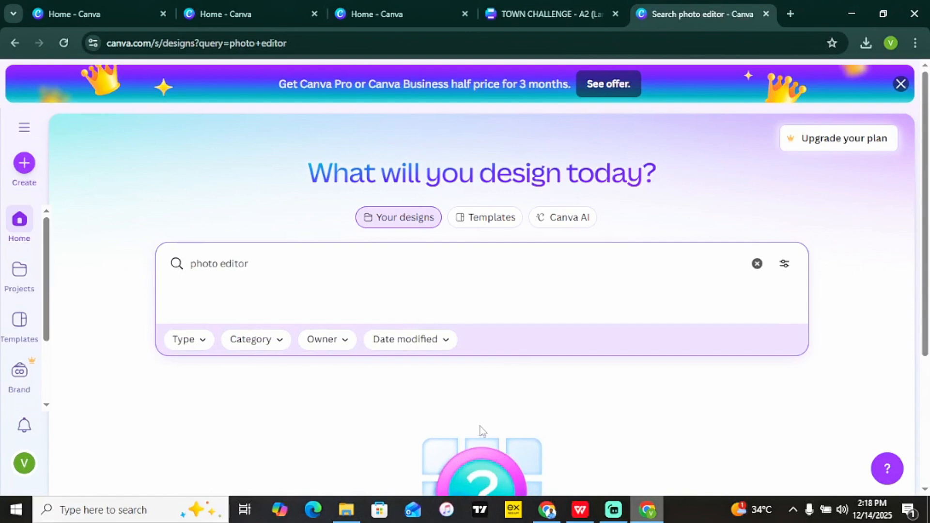
pyautogui.click(758, 265)
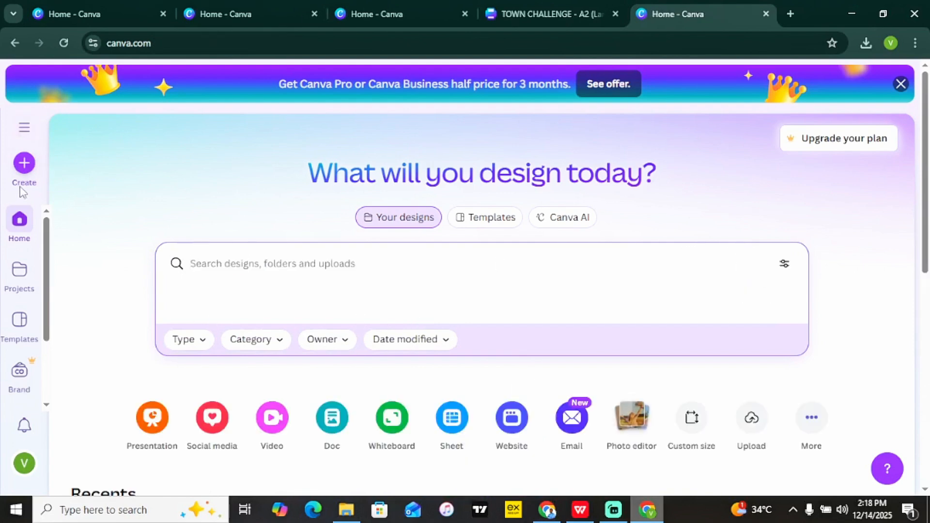
# Search Create for 'photo editor', pick the Photo editor category and upload a photo from the computer.
pyautogui.click(22, 169)
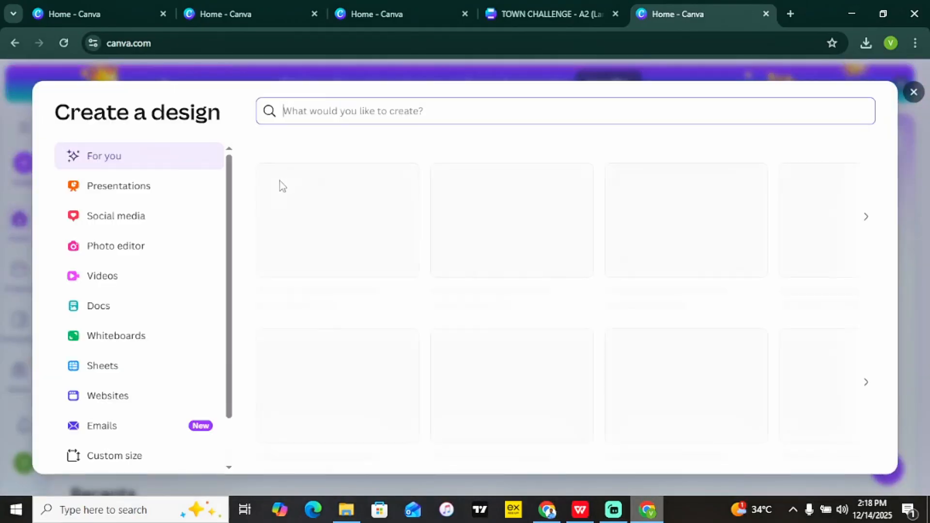
pyautogui.write('phot')
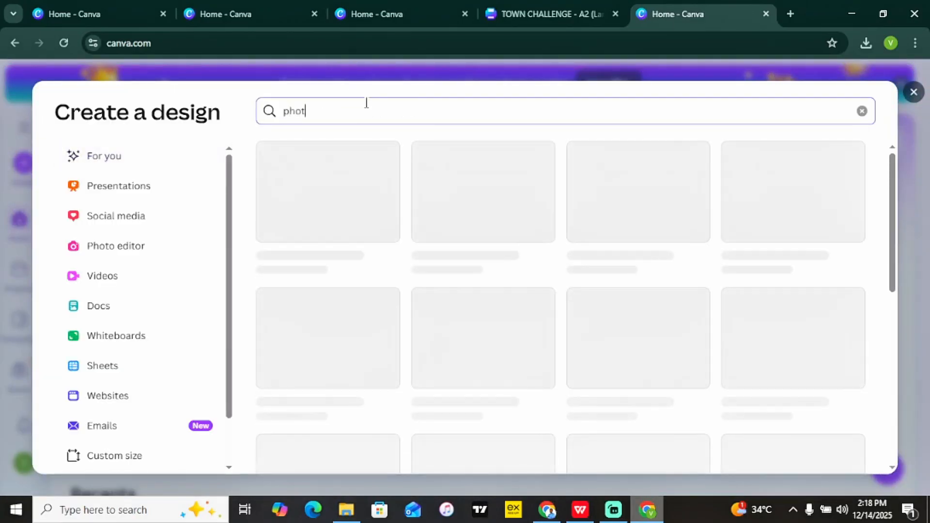
pyautogui.write('o')
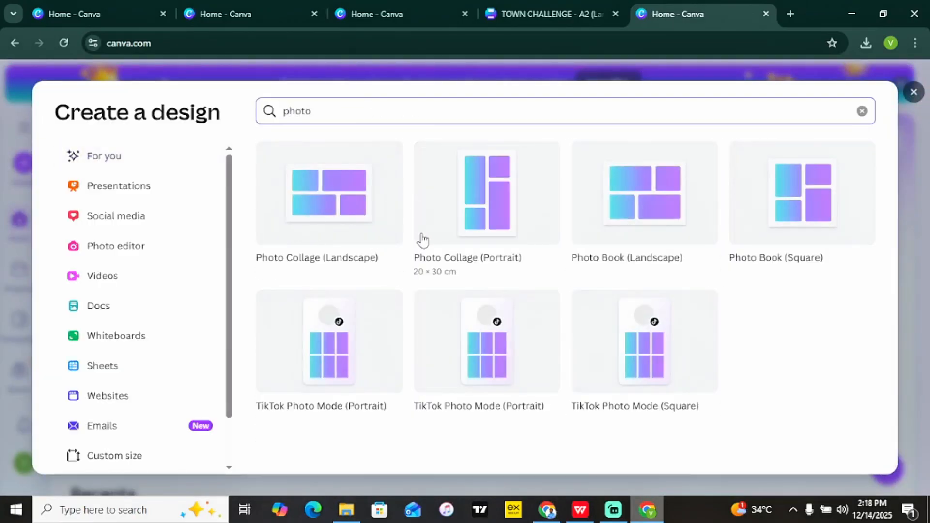
pyautogui.write(' editor')
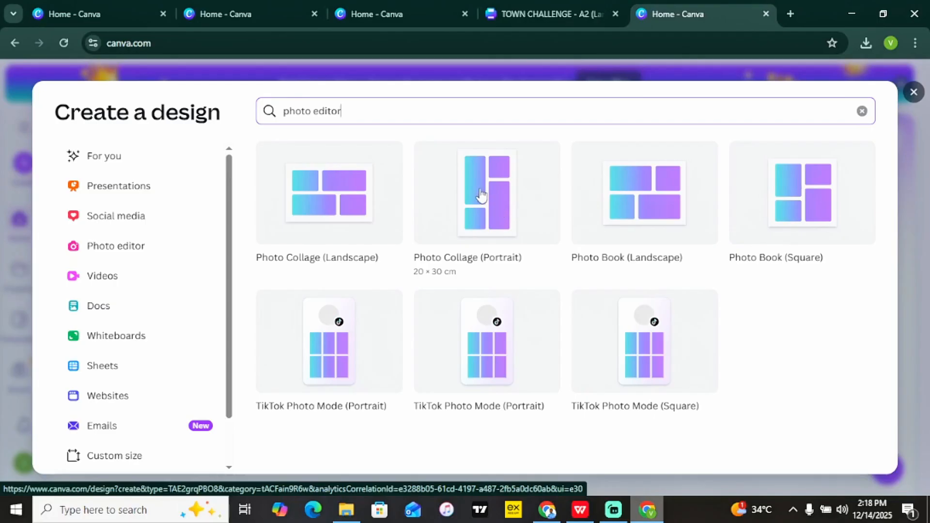
pyautogui.click(122, 255)
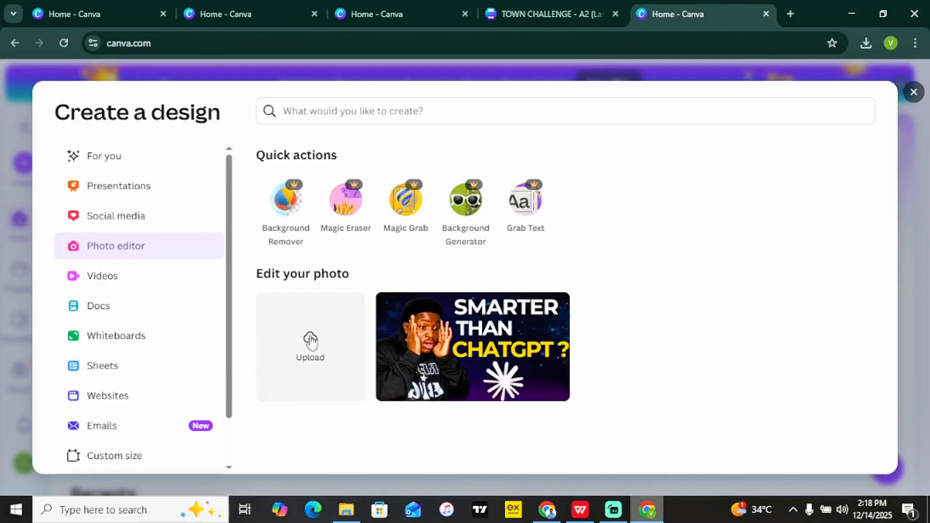
pyautogui.click(311, 340)
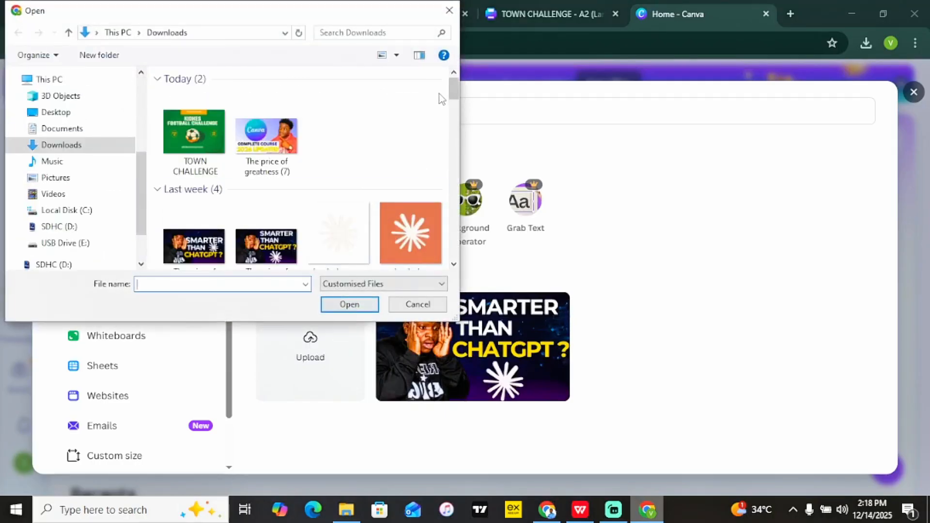
# Open IMG_7984 in the photo editor and try 16:9 and 9:16 crops.
pyautogui.moveTo(454, 90); pyautogui.dragTo(438, 214)
pyautogui.doubleClick(419, 205)
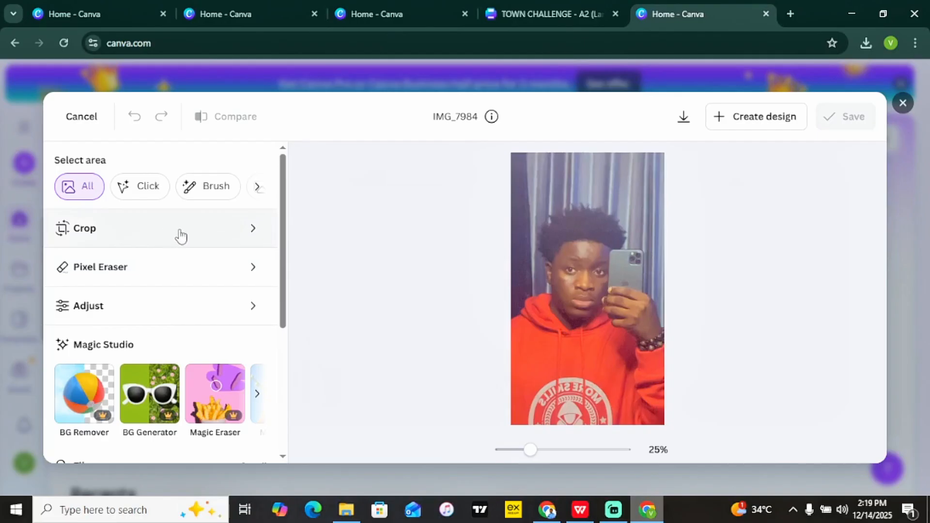
pyautogui.click(228, 240)
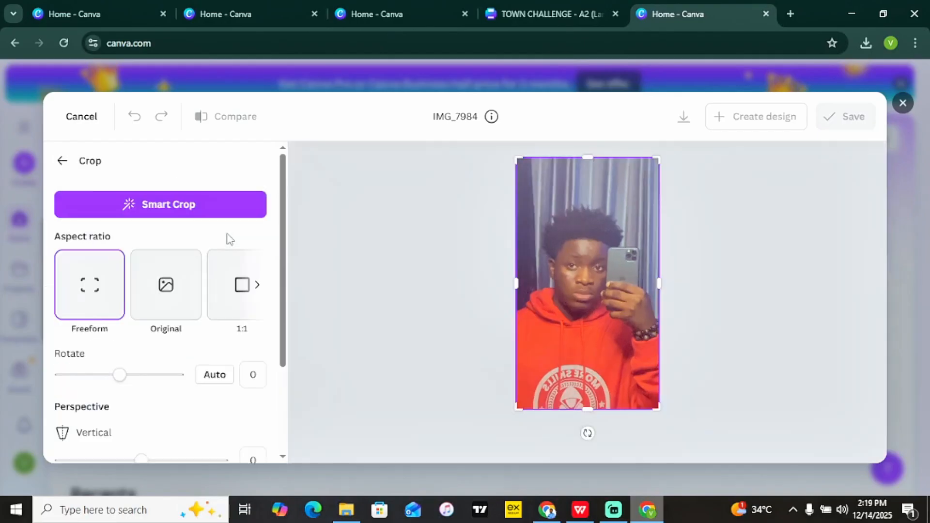
pyautogui.moveTo(119, 378)
pyautogui.mouseDown()
pyautogui.moveTo(103, 376)
pyautogui.moveTo(122, 383)
pyautogui.mouseUp()
pyautogui.click(185, 302)
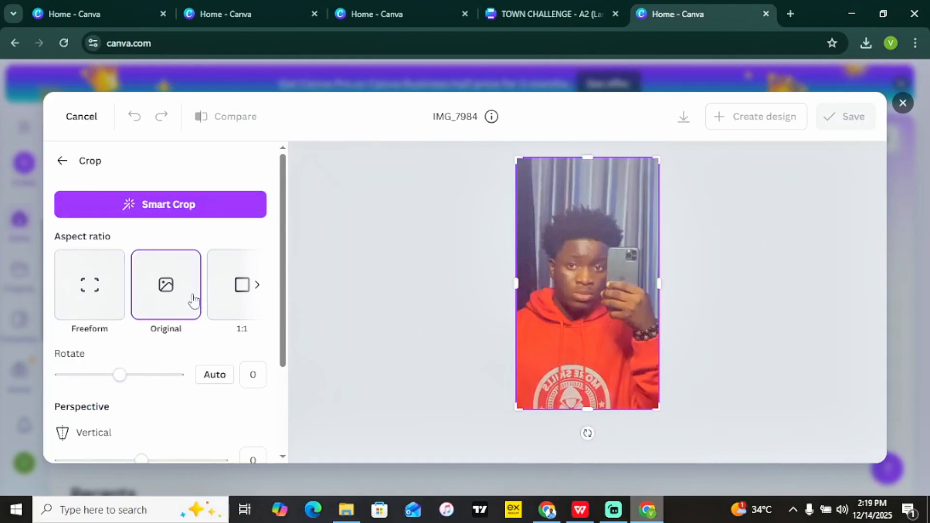
pyautogui.click(258, 286)
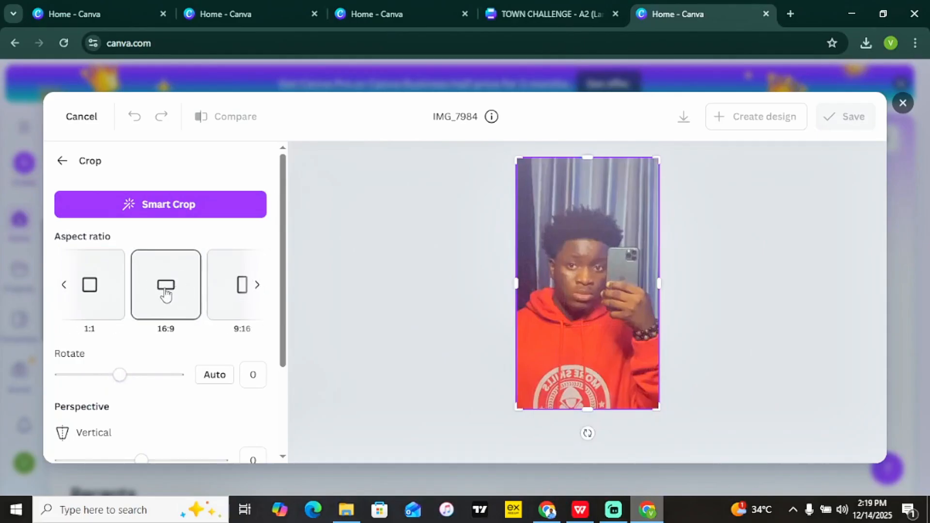
pyautogui.click(165, 291)
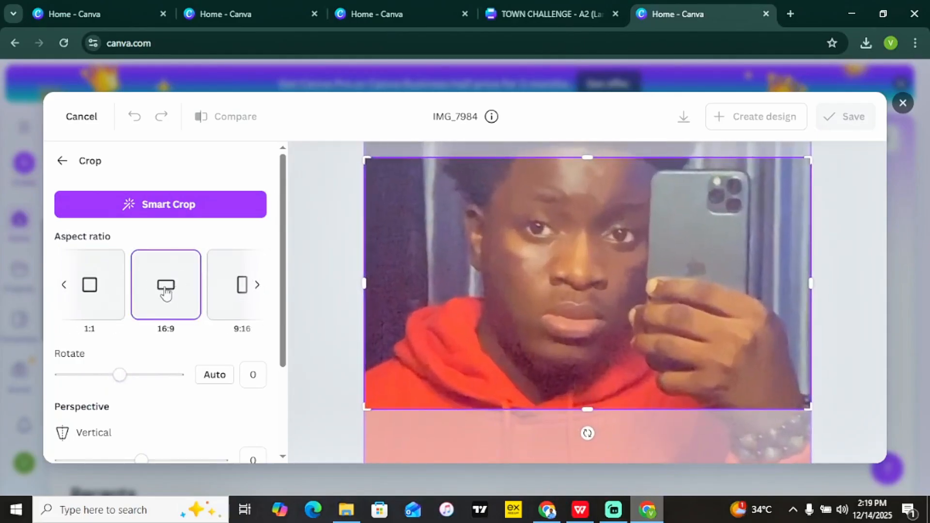
pyautogui.click(235, 289)
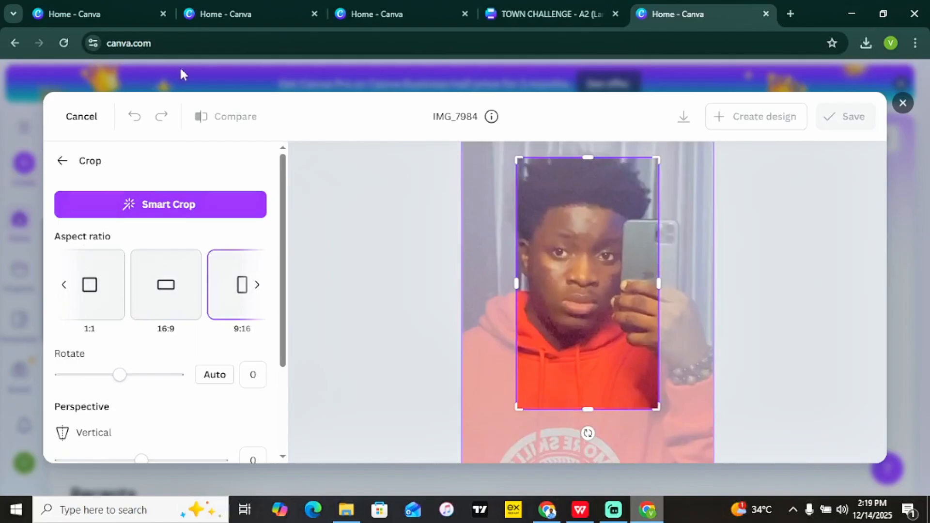
pyautogui.click(62, 161)
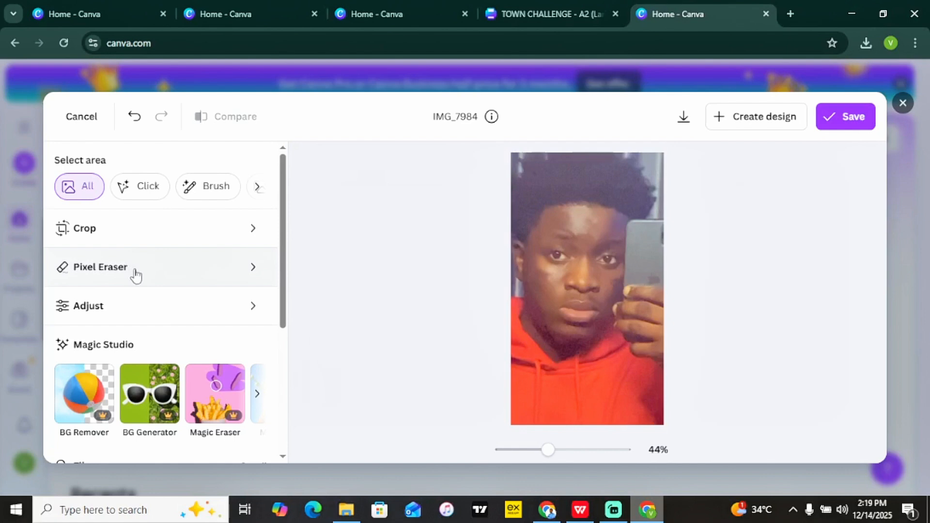
# Reset the crop to the original ratio and widen it to show more of the hoodie.
pyautogui.click(154, 241)
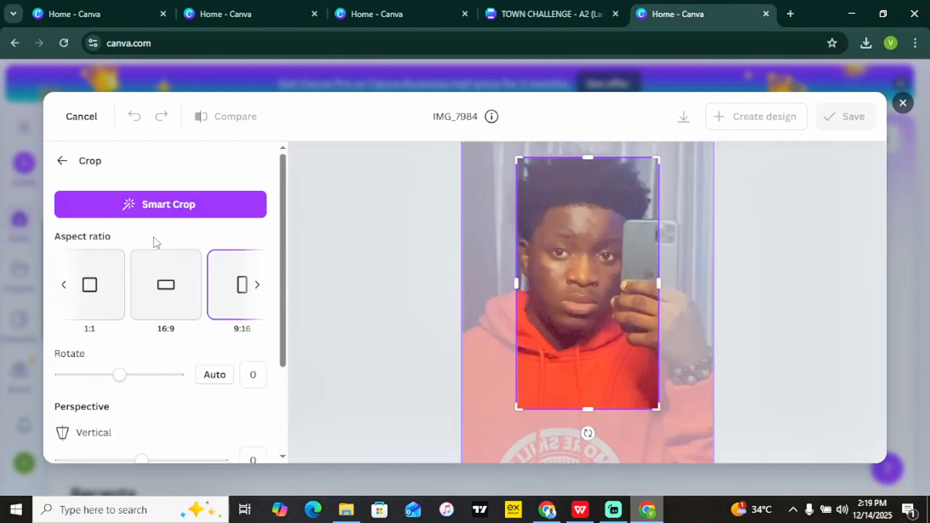
pyautogui.click(68, 287)
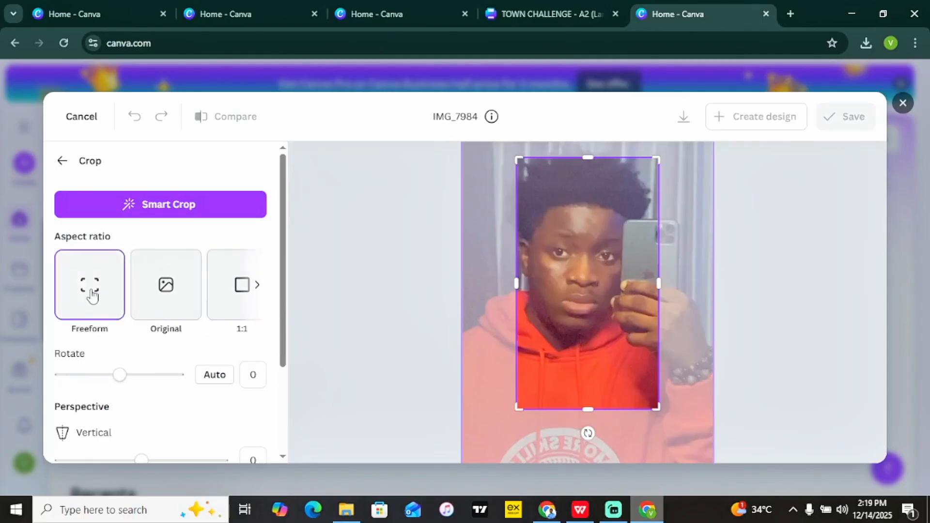
pyautogui.click(169, 301)
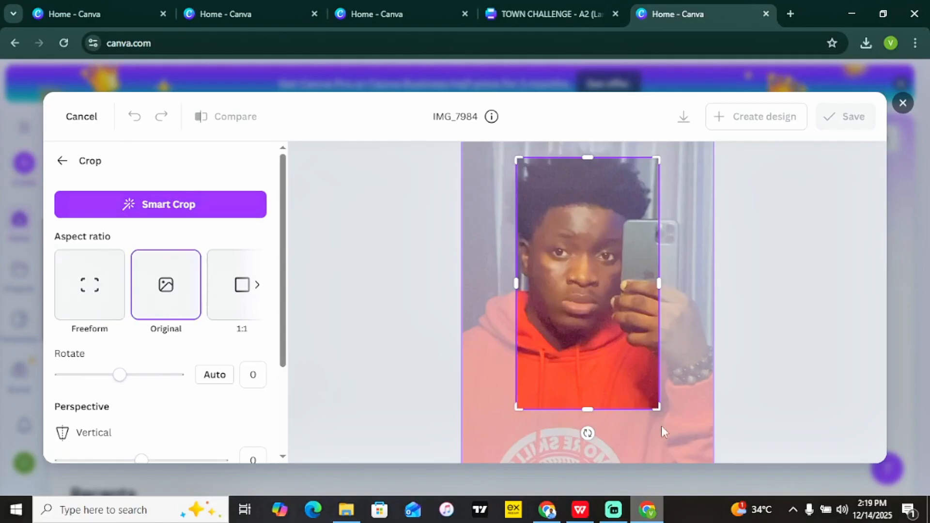
pyautogui.moveTo(660, 411); pyautogui.dragTo(678, 441)
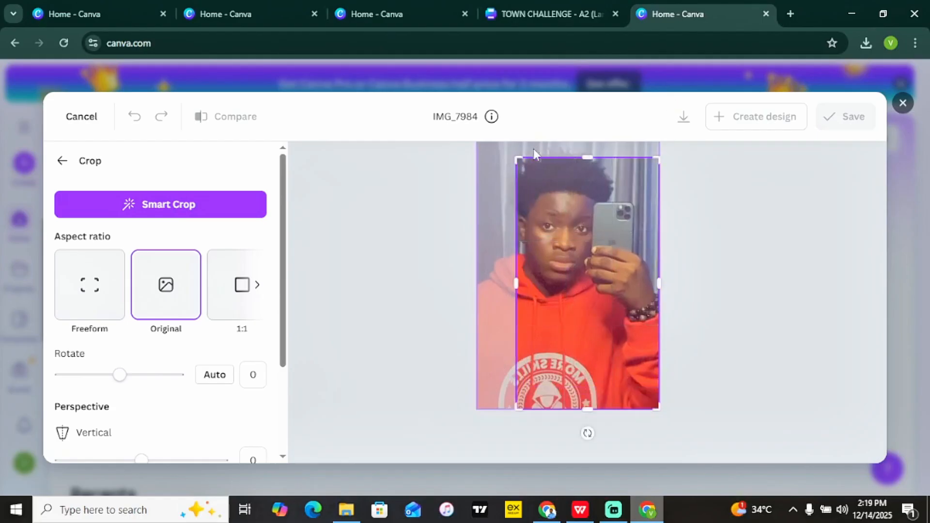
pyautogui.moveTo(518, 158); pyautogui.dragTo(434, 130)
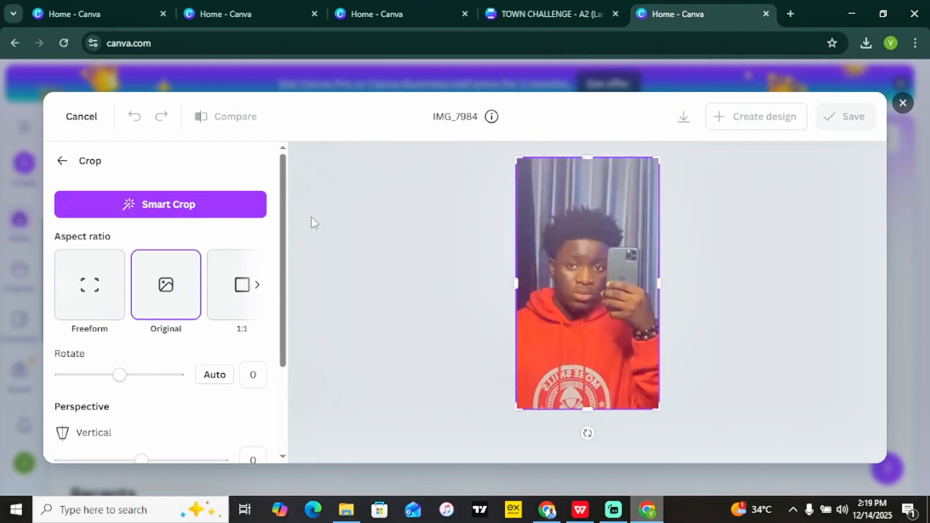
pyautogui.click(62, 161)
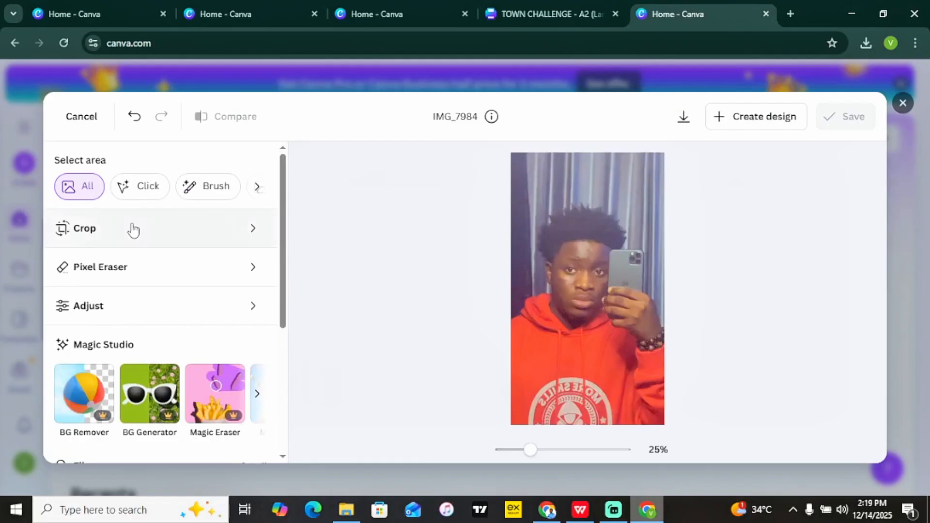
# Erase the curtain background above and around the head with the Pixel Eraser.
pyautogui.click(136, 272)
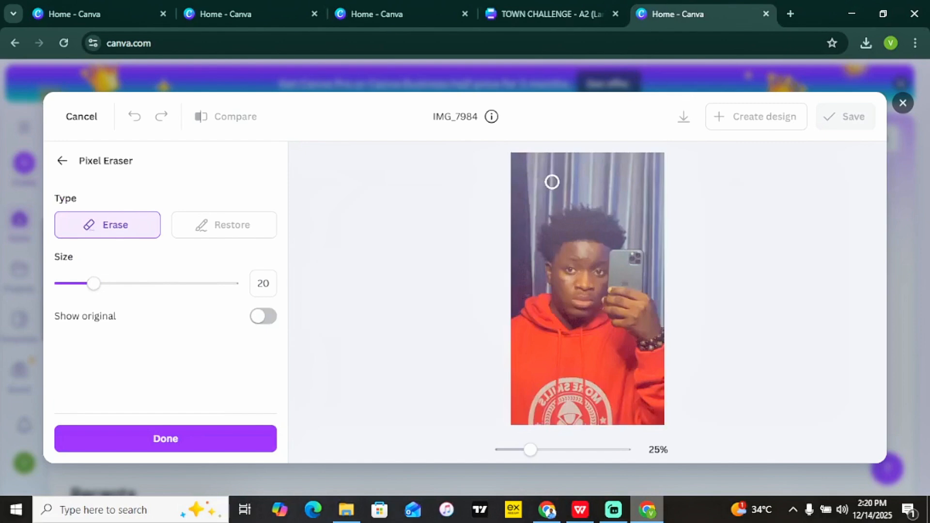
pyautogui.moveTo(543, 178)
pyautogui.mouseDown()
pyautogui.moveTo(526, 201)
pyautogui.moveTo(537, 167)
pyautogui.moveTo(516, 154)
pyautogui.moveTo(513, 232)
pyautogui.mouseUp()
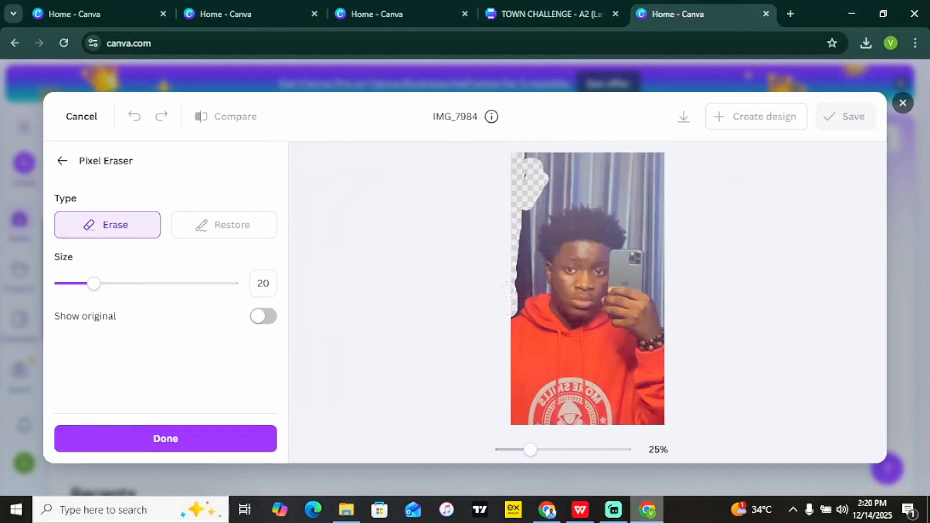
pyautogui.moveTo(517, 241)
pyautogui.mouseDown()
pyautogui.moveTo(521, 192)
pyautogui.moveTo(531, 167)
pyautogui.moveTo(547, 157)
pyautogui.moveTo(509, 152)
pyautogui.moveTo(658, 145)
pyautogui.moveTo(553, 180)
pyautogui.moveTo(512, 170)
pyautogui.moveTo(614, 180)
pyautogui.moveTo(648, 171)
pyautogui.moveTo(651, 157)
pyautogui.moveTo(665, 242)
pyautogui.mouseUp()
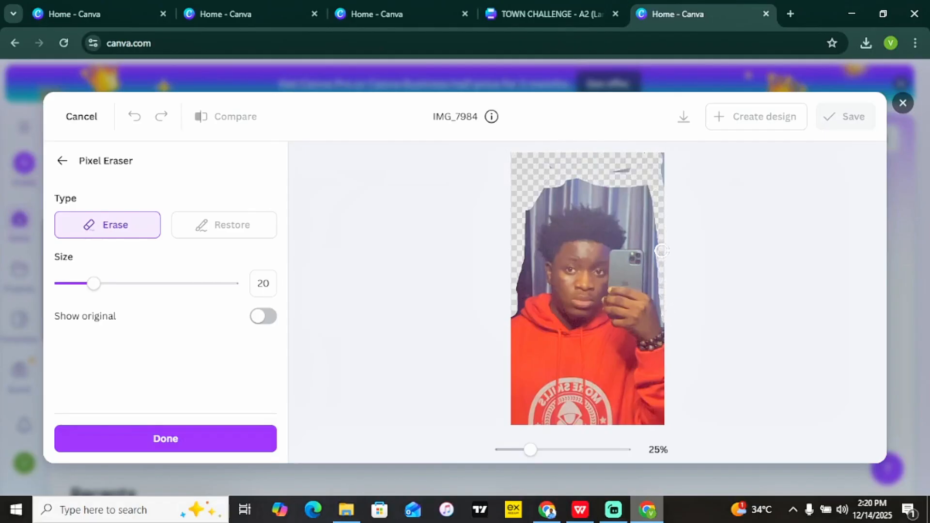
pyautogui.moveTo(662, 233); pyautogui.dragTo(655, 196)
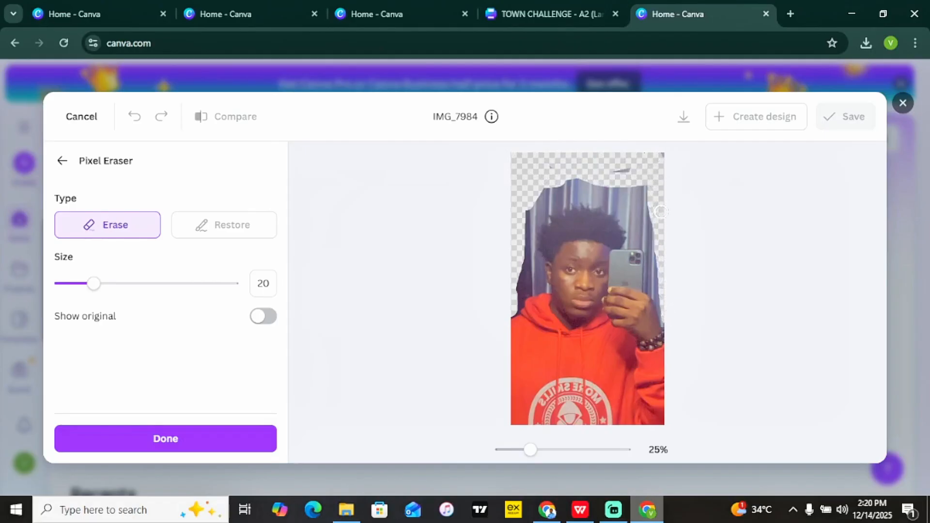
pyautogui.moveTo(661, 212)
pyautogui.mouseDown()
pyautogui.moveTo(631, 175)
pyautogui.moveTo(651, 185)
pyautogui.moveTo(588, 171)
pyautogui.moveTo(581, 182)
pyautogui.moveTo(546, 186)
pyautogui.moveTo(525, 217)
pyautogui.moveTo(515, 295)
pyautogui.mouseUp()
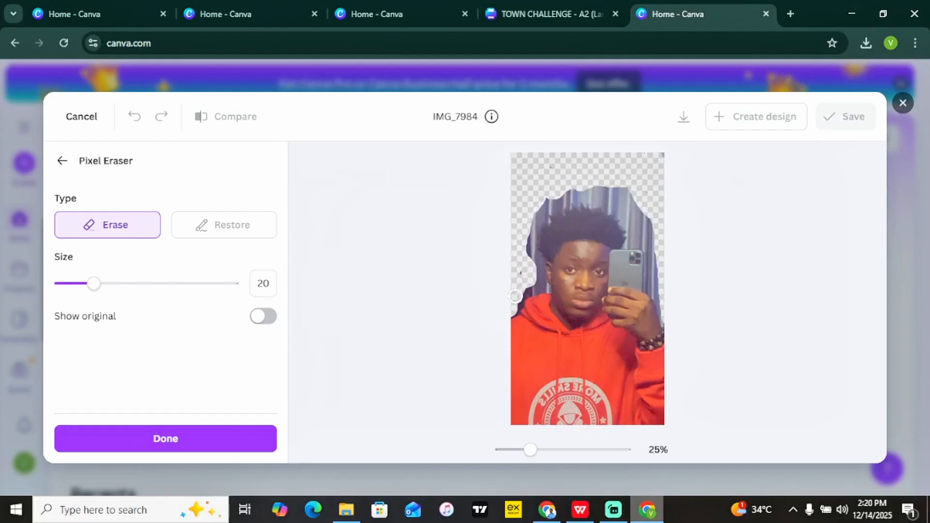
pyautogui.click(536, 279)
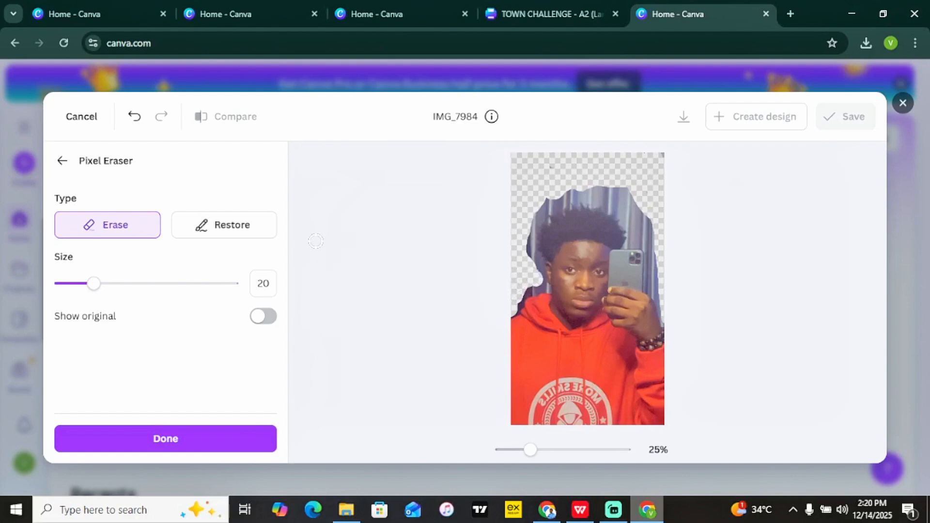
# Lower the eraser size to 5 and erase fine background along the hair edges.
pyautogui.moveTo(92, 285); pyautogui.dragTo(67, 291)
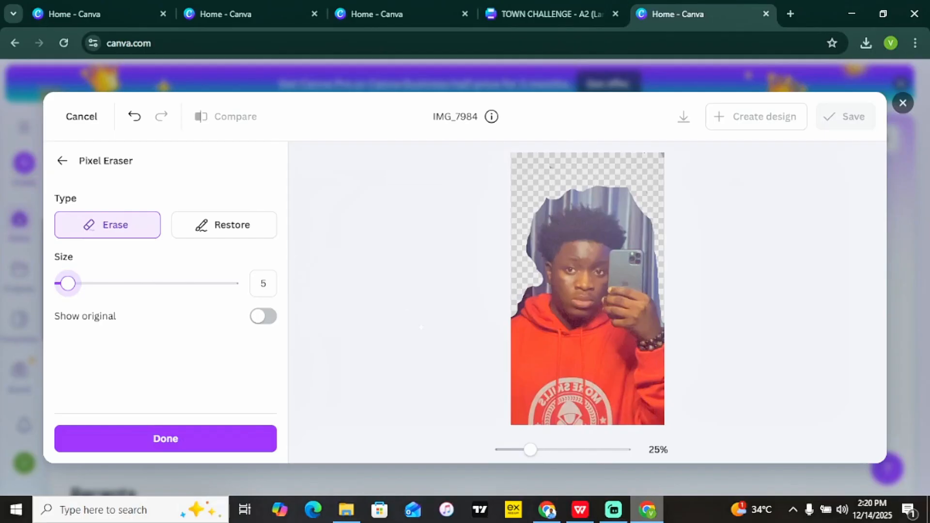
pyautogui.moveTo(545, 282); pyautogui.dragTo(545, 287)
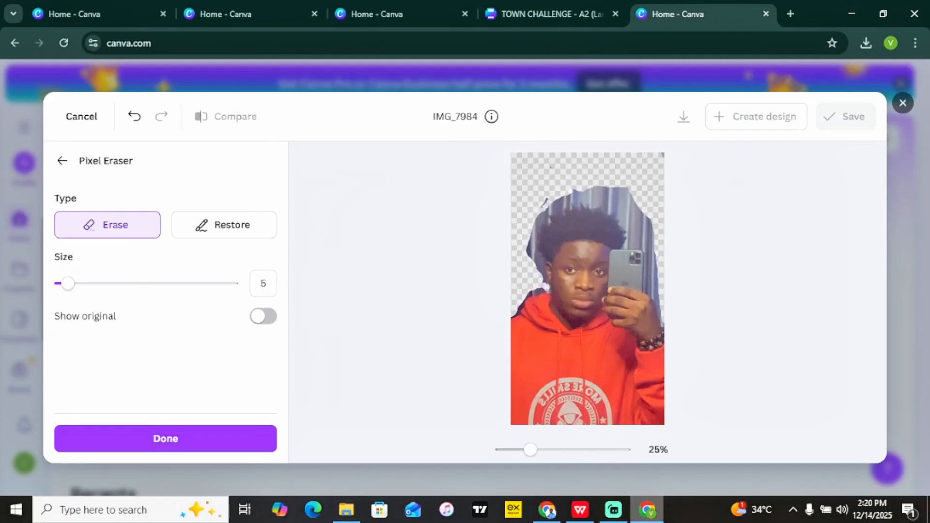
pyautogui.moveTo(625, 186); pyautogui.dragTo(637, 223)
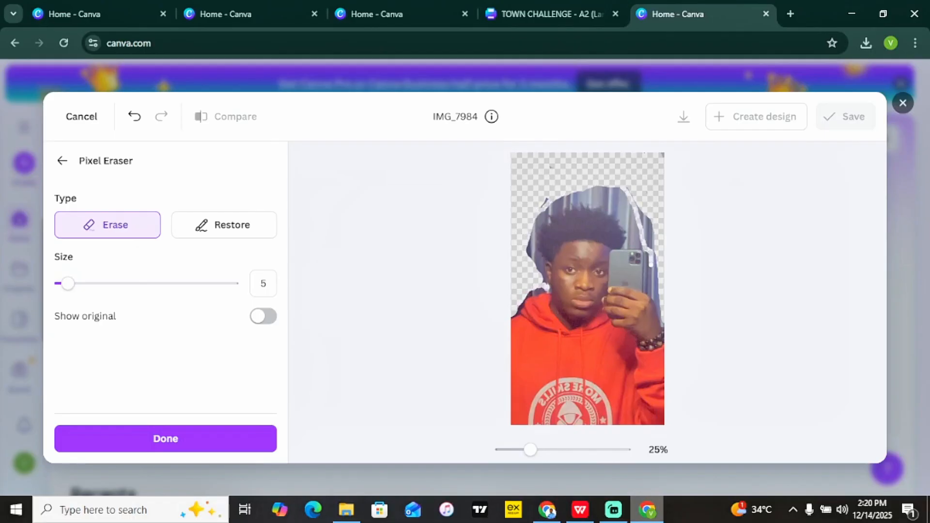
pyautogui.click(62, 160)
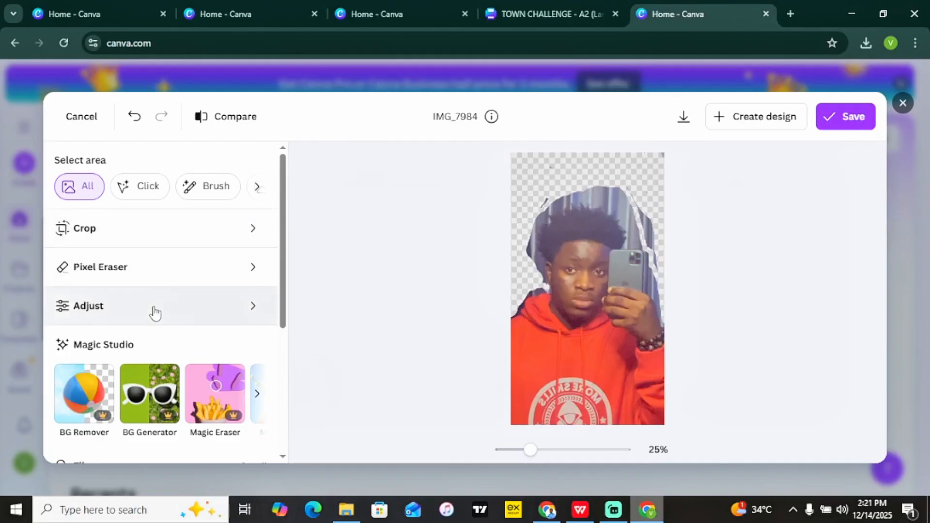
pyautogui.click(155, 313)
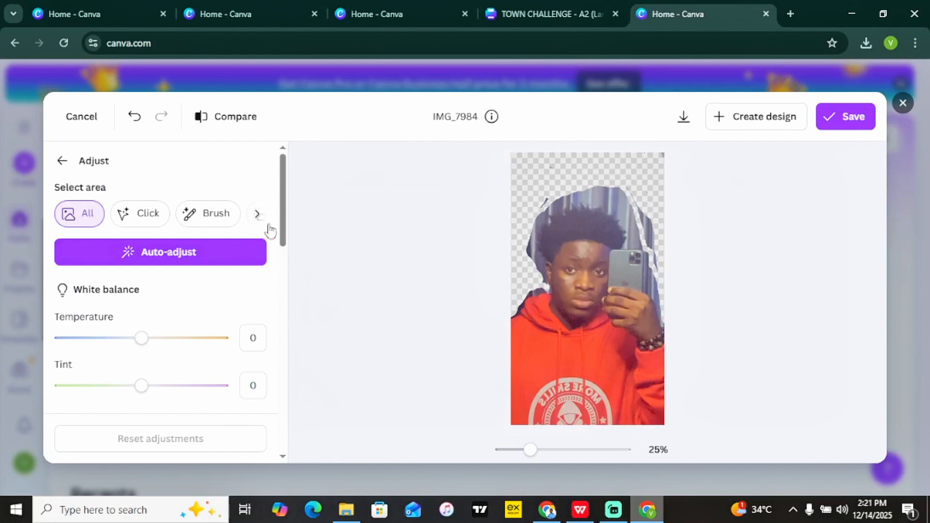
pyautogui.scroll(-1, 137, 290)
pyautogui.moveTo(141, 316); pyautogui.dragTo(158, 338)
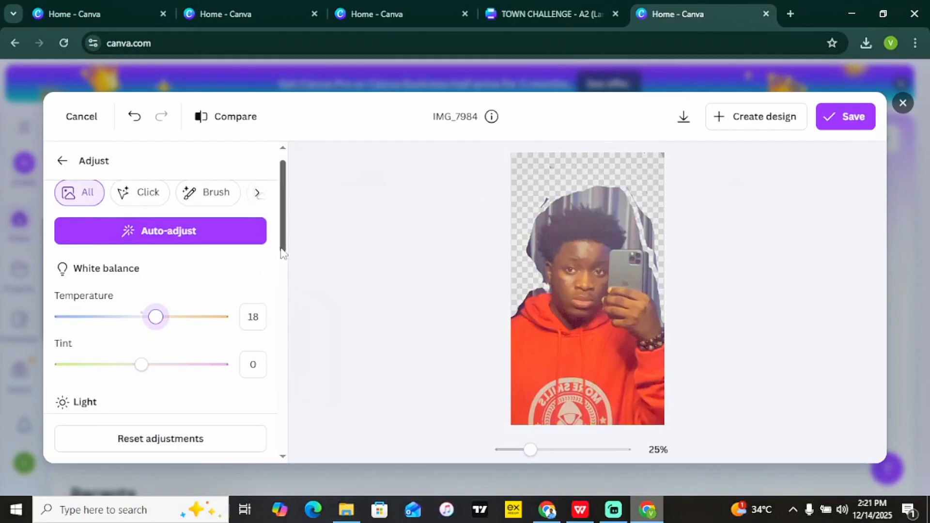
pyautogui.moveTo(285, 252); pyautogui.dragTo(291, 290)
pyautogui.moveTo(143, 293); pyautogui.dragTo(209, 350)
pyautogui.moveTo(283, 280); pyautogui.dragTo(291, 434)
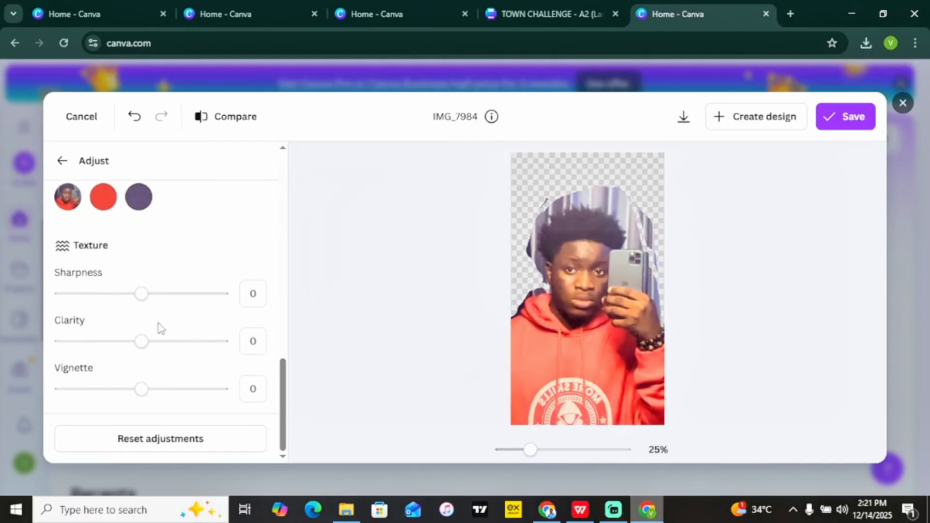
pyautogui.moveTo(141, 295); pyautogui.dragTo(184, 314)
pyautogui.moveTo(141, 343); pyautogui.dragTo(191, 404)
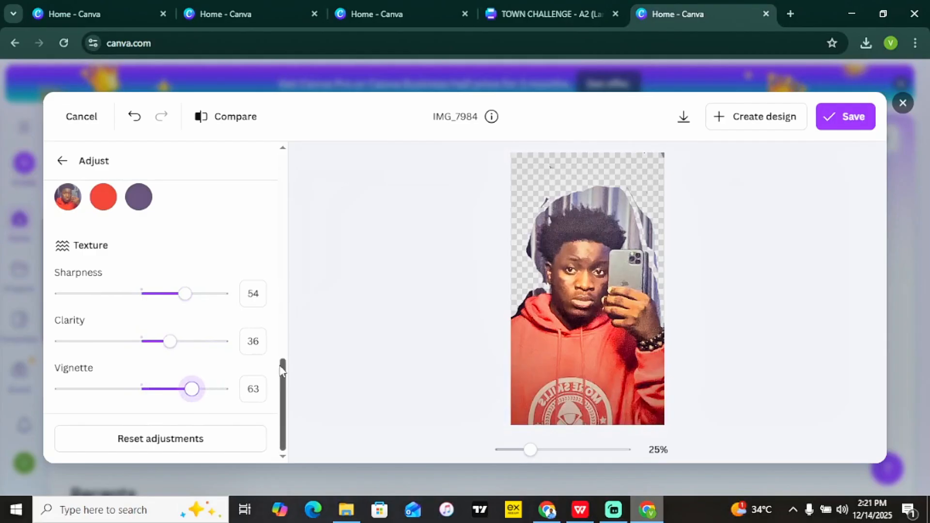
pyautogui.moveTo(283, 376); pyautogui.dragTo(293, 149)
pyautogui.click(180, 439)
# Reset all Pixel Eraser changes on IMG_7984 so the full curtain background returns.
pyautogui.click(62, 162)
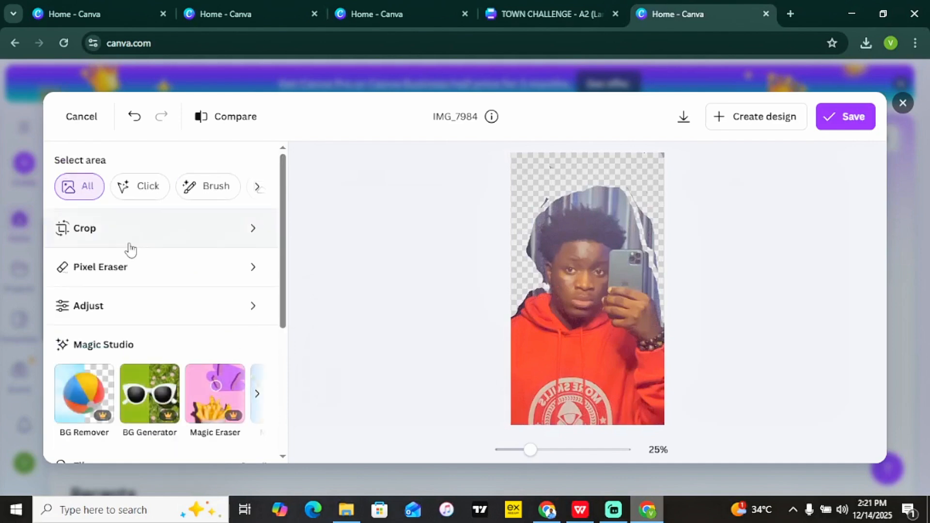
pyautogui.click(115, 274)
pyautogui.click(233, 229)
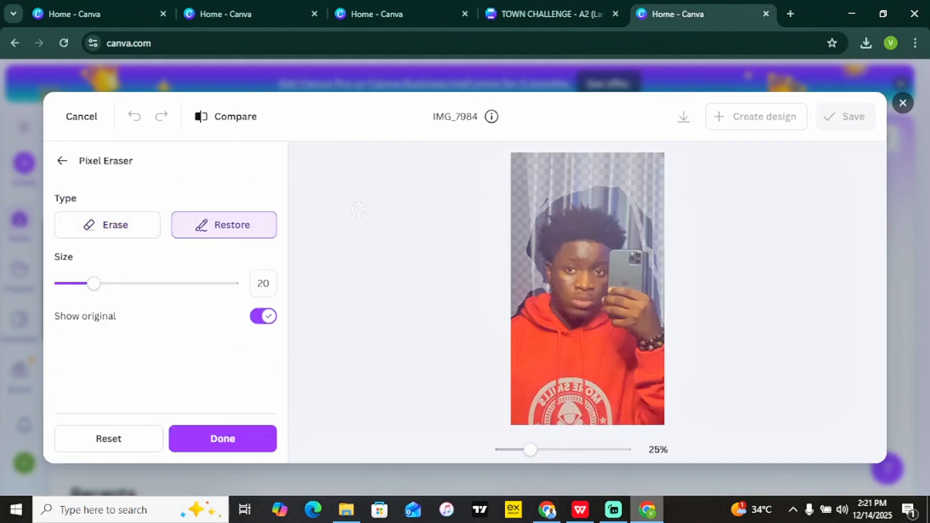
pyautogui.click(225, 440)
pyautogui.click(155, 268)
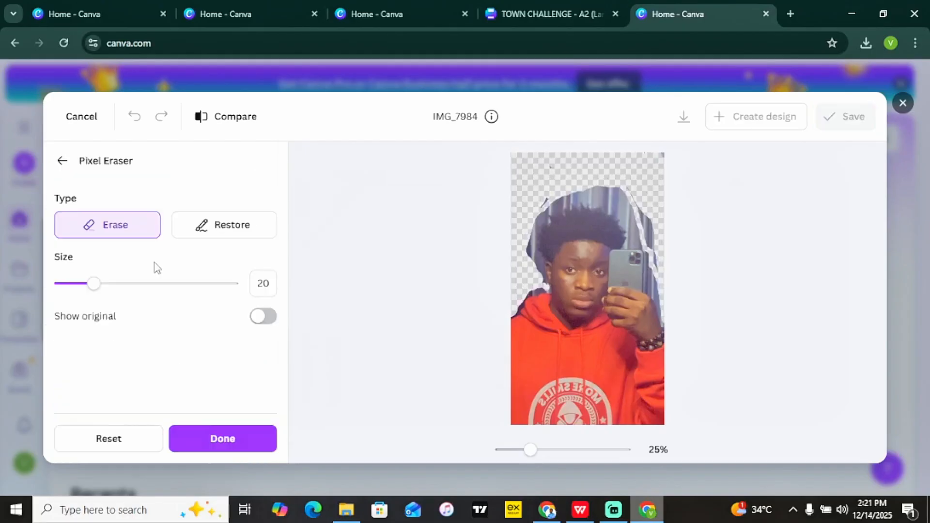
pyautogui.click(245, 230)
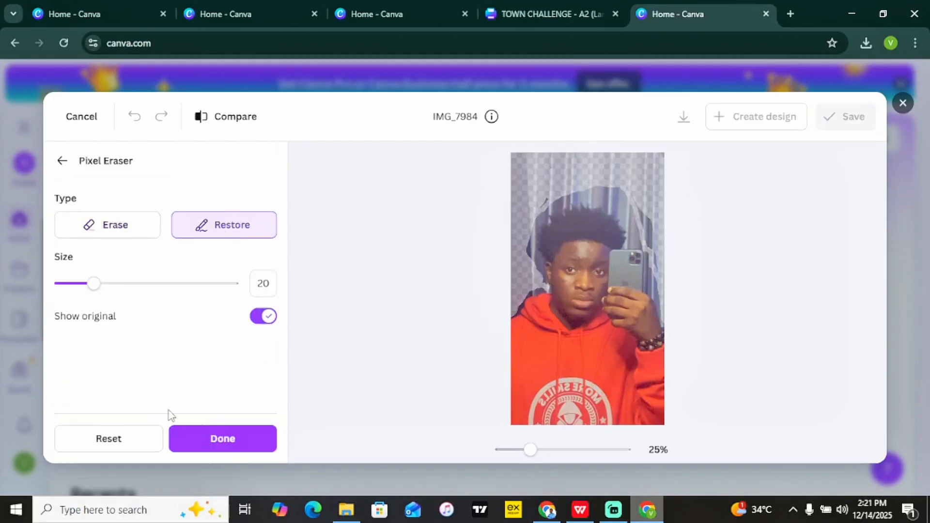
pyautogui.click(117, 439)
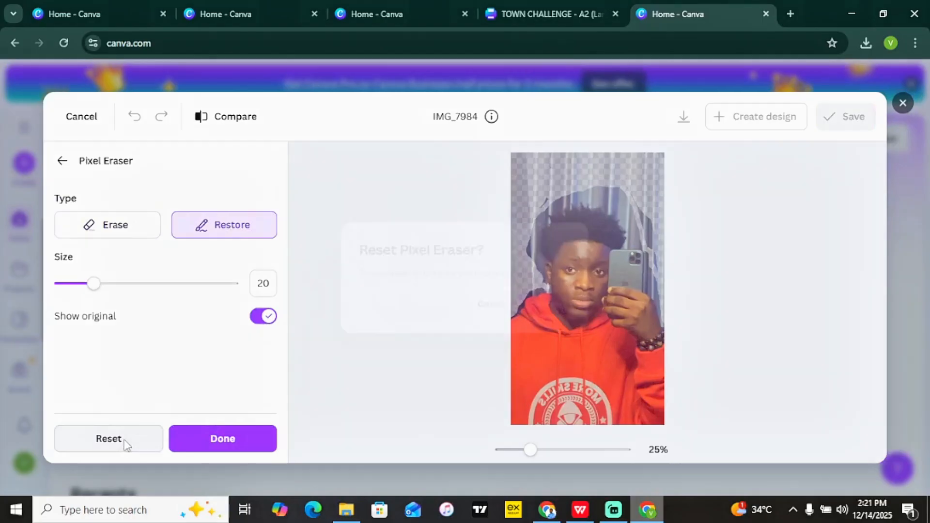
pyautogui.click(569, 318)
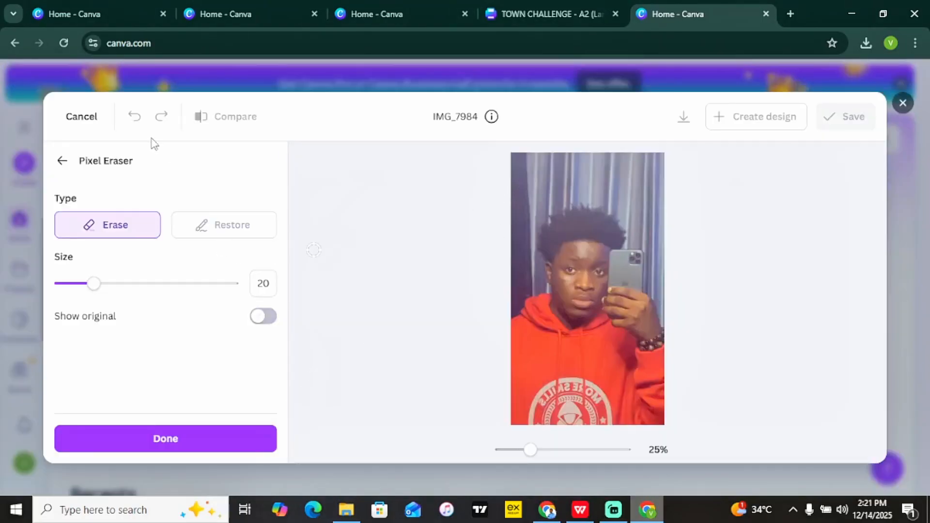
pyautogui.click(63, 162)
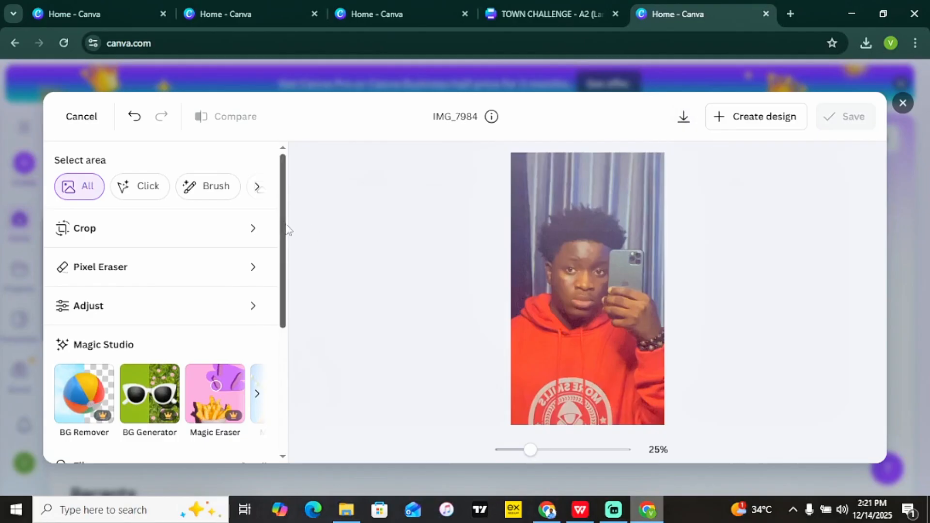
# Preview the Fresco and Flint filters, then apply Belvedere from the full filter list.
pyautogui.moveTo(283, 221); pyautogui.dragTo(279, 372)
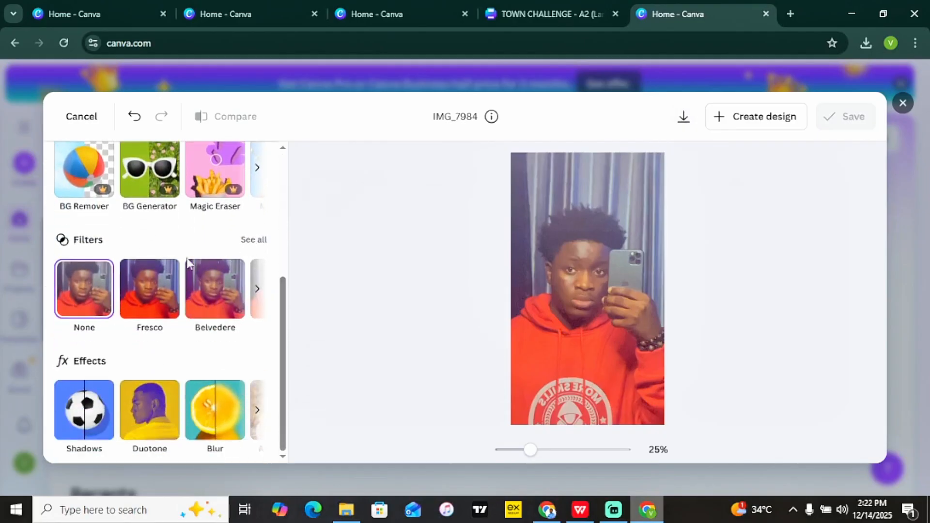
pyautogui.click(253, 242)
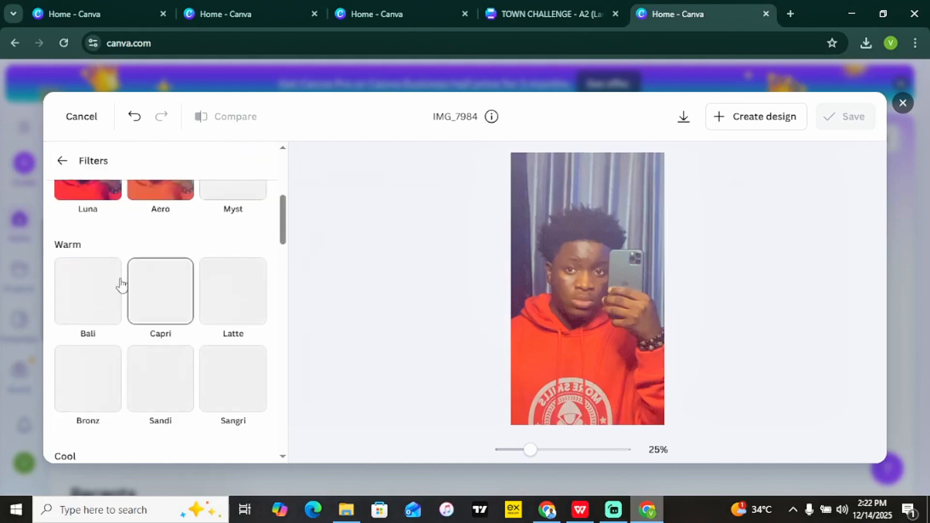
pyautogui.moveTo(287, 234); pyautogui.dragTo(286, 184)
pyautogui.click(106, 353)
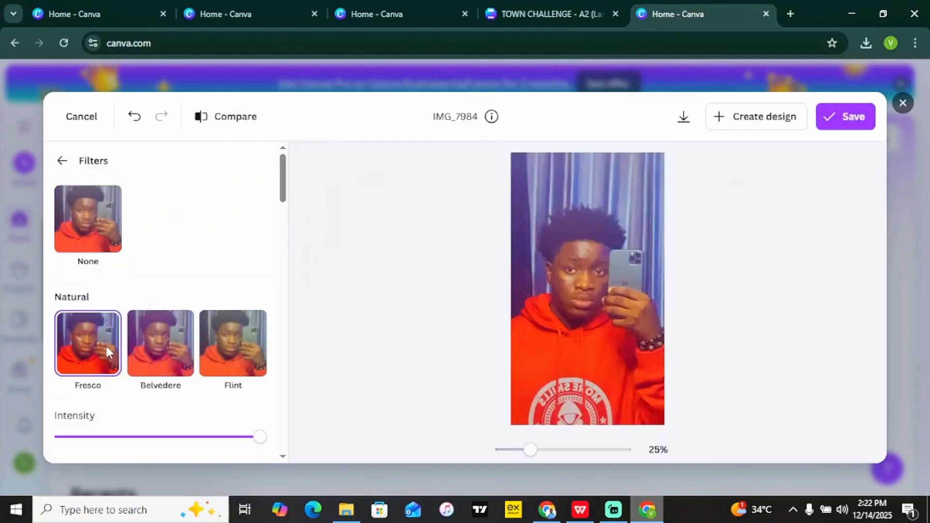
pyautogui.click(234, 334)
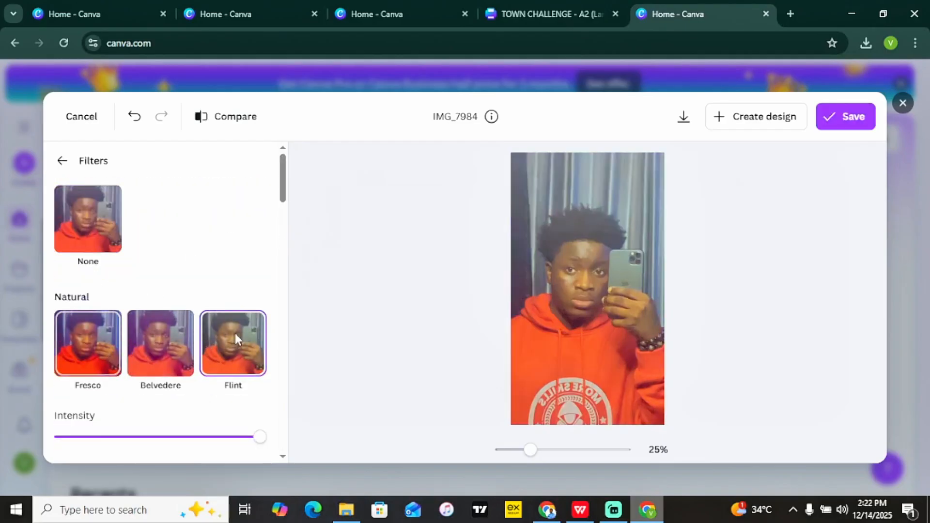
pyautogui.click(162, 337)
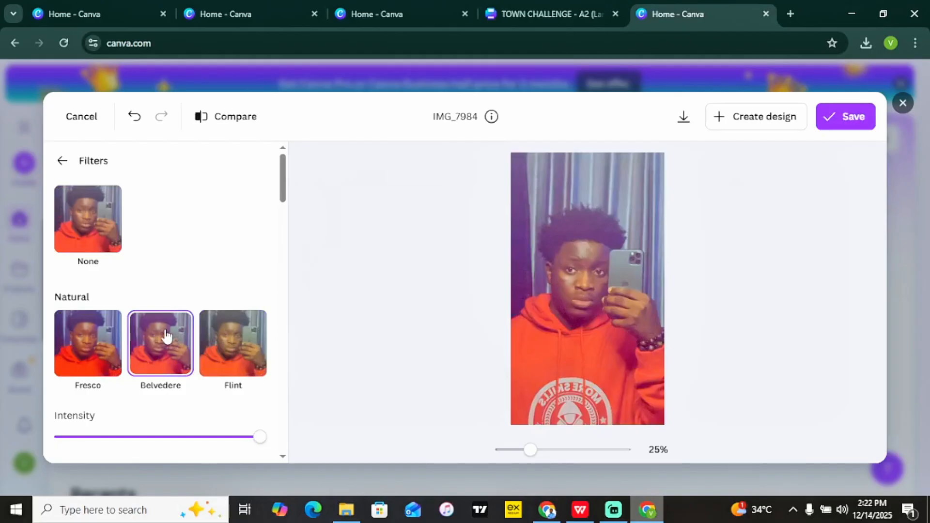
pyautogui.click(64, 162)
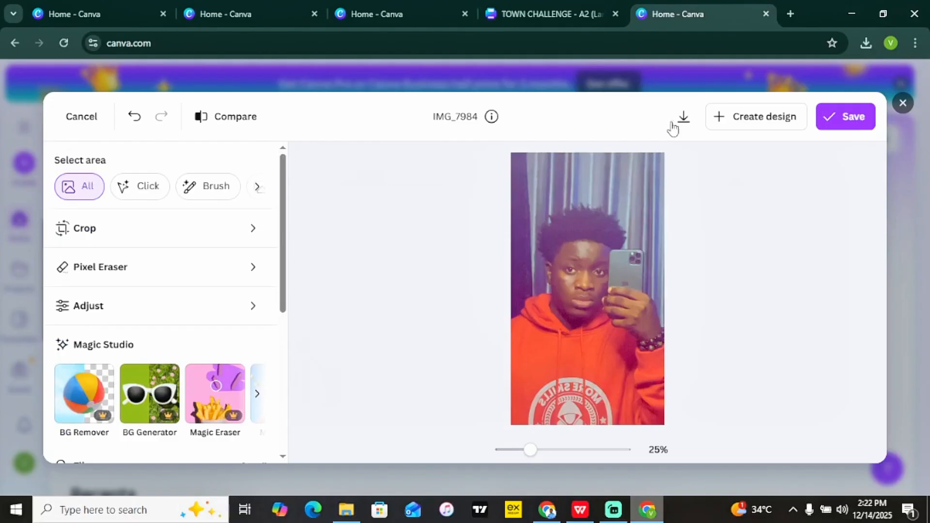
# Download the filtered selfie as a JPG, then cancel editing to bring up the discard prompt.
pyautogui.click(684, 117)
pyautogui.click(81, 116)
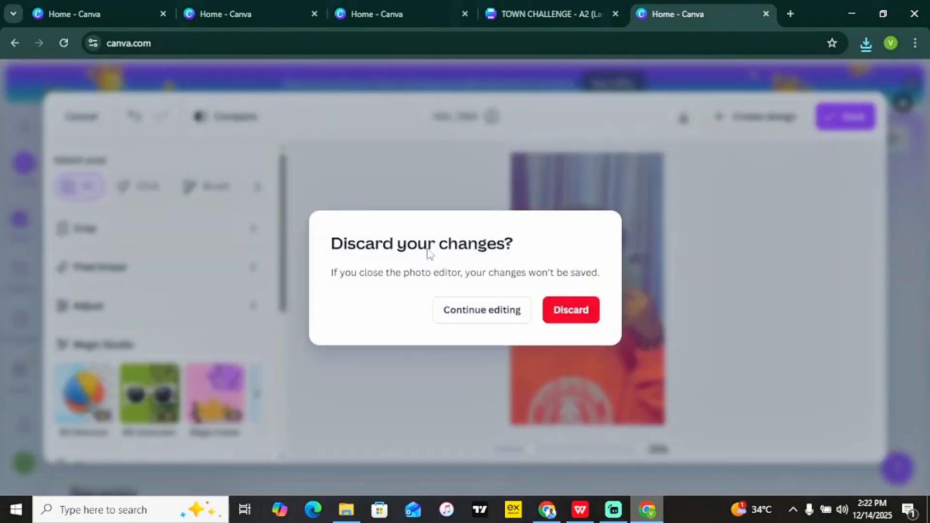
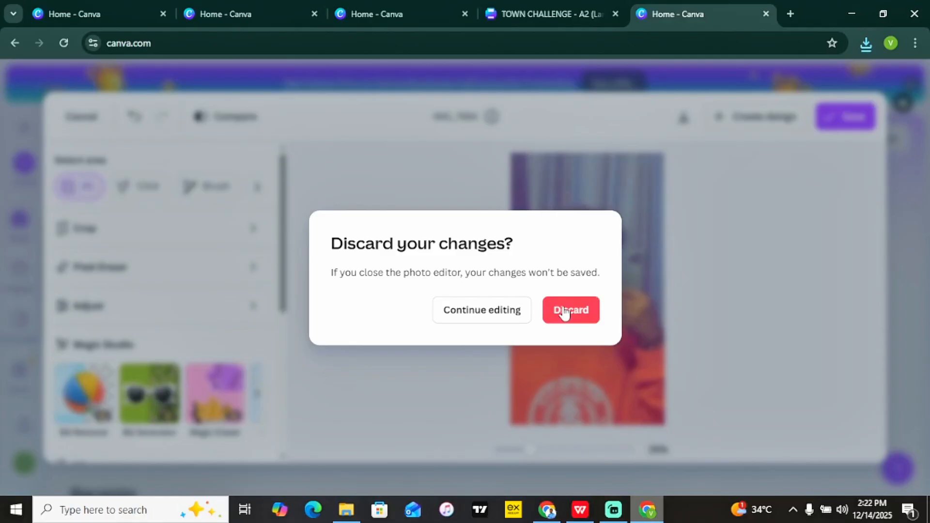
# Discard the unsaved photo editor changes to return to the Canva home page.
pyautogui.click(564, 312)
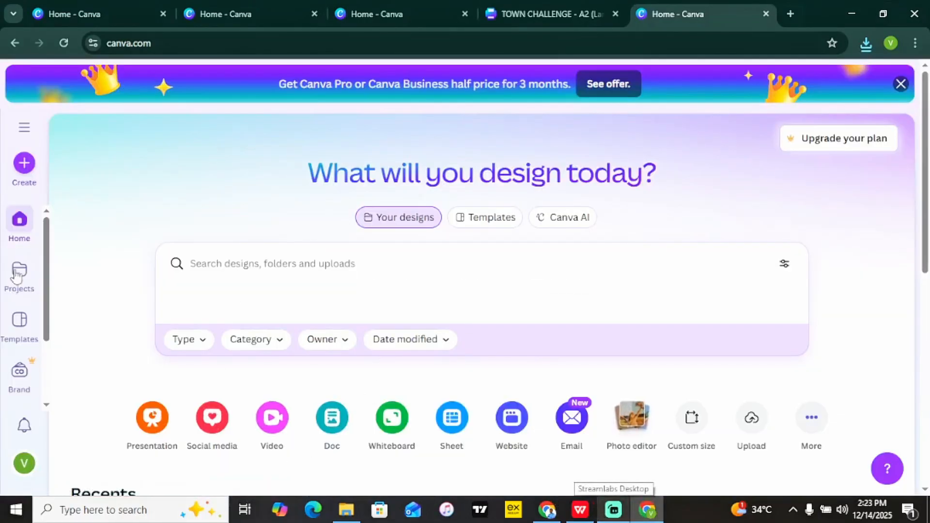
# Create a new 1280 × 720 px YouTube Thumbnail design from a 'thumbnail' search.
pyautogui.click(25, 165)
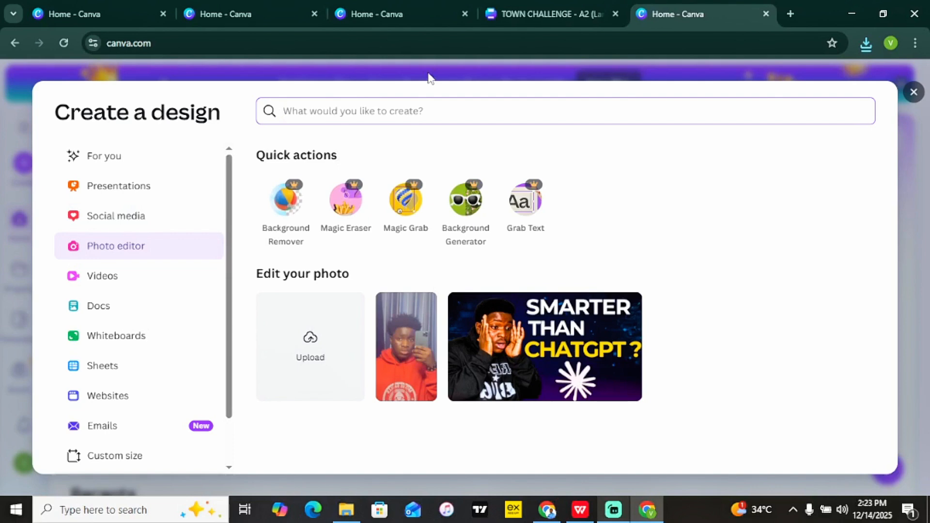
pyautogui.write('thumnai')
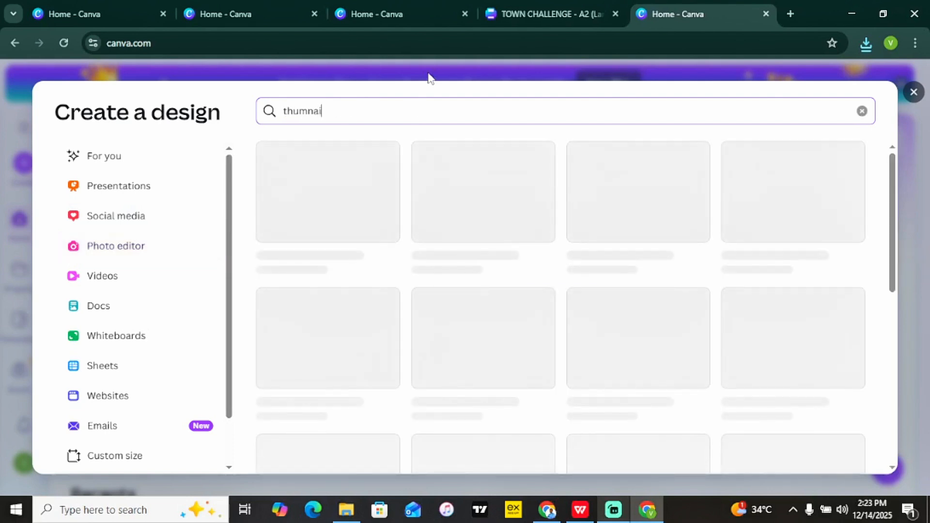
pyautogui.write('l')
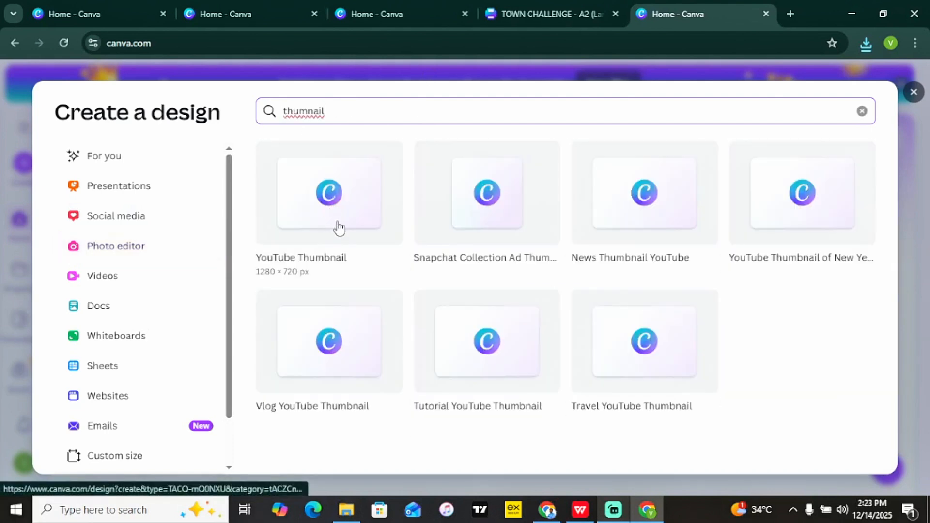
pyautogui.click(339, 228)
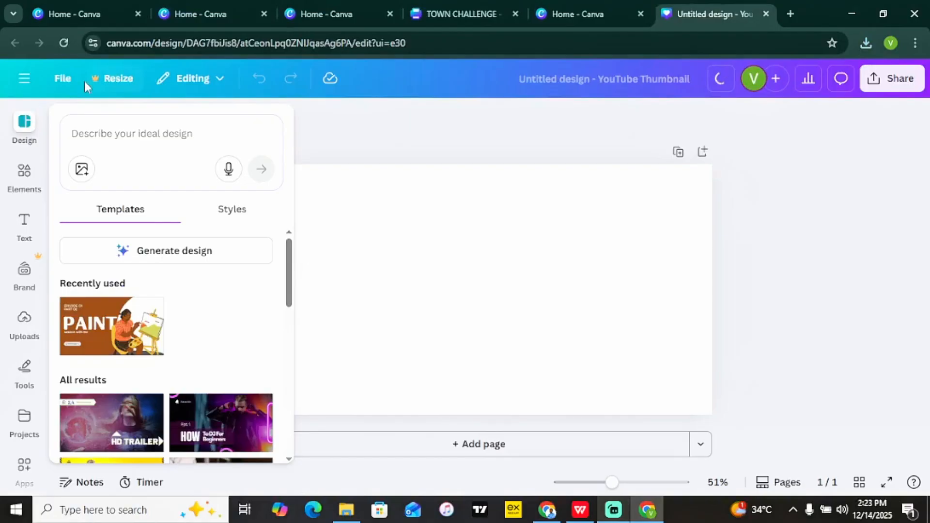
# Open Magic Media and enter the prompt 'A Bluish Sky with birds'.
pyautogui.scroll(-2, 45, 260)
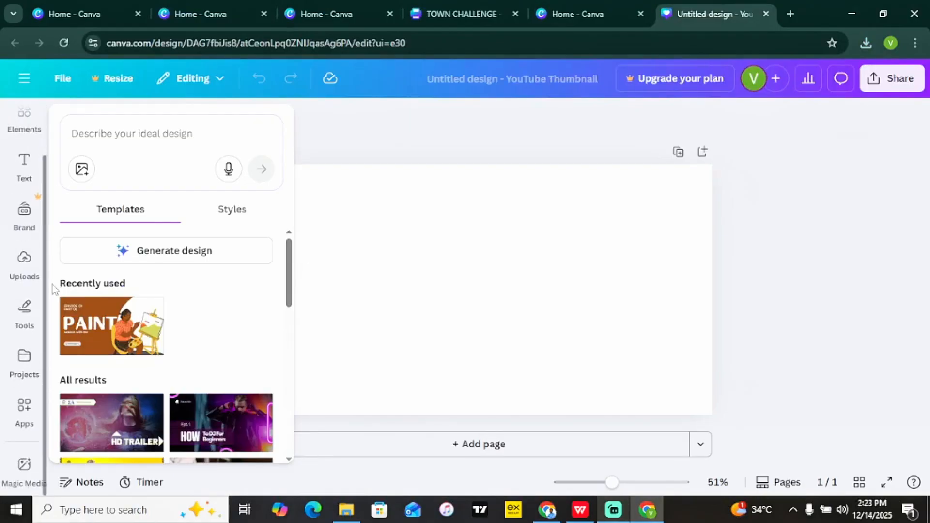
pyautogui.click(25, 466)
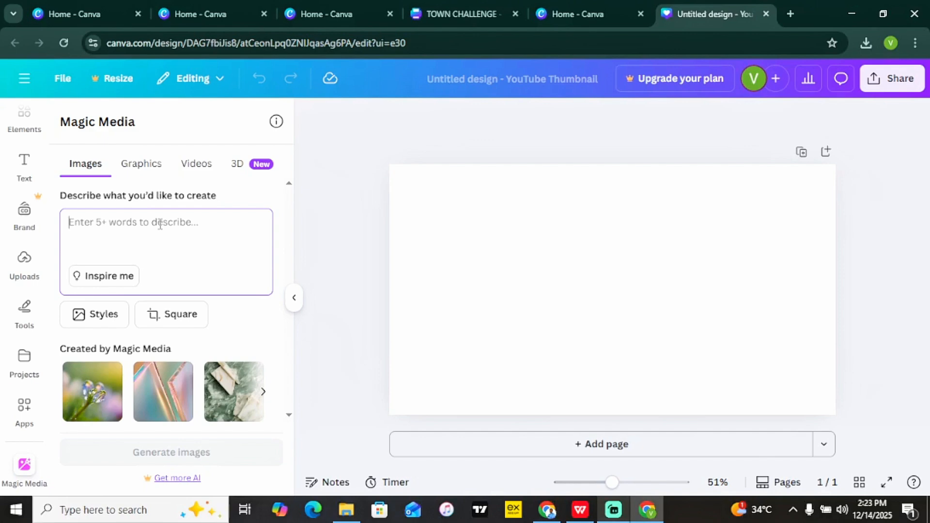
pyautogui.write('A Bluish Sky with birds')
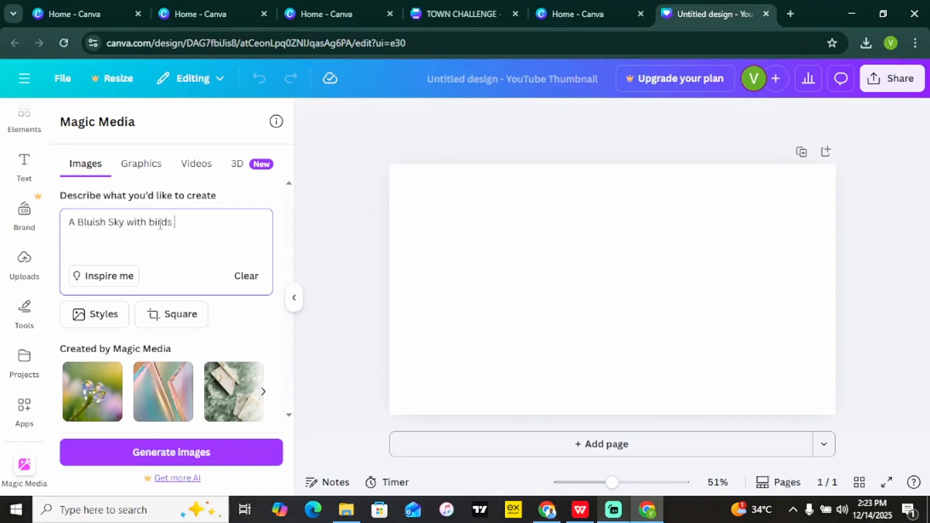
# Set the style to Filmic and the layout to Landscape, then generate the images.
pyautogui.click(100, 318)
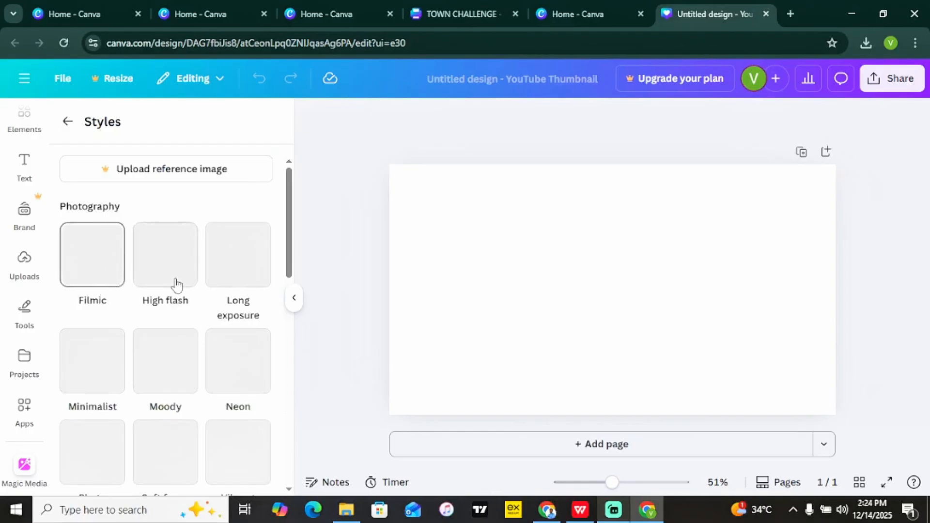
pyautogui.moveTo(291, 235); pyautogui.dragTo(287, 276)
pyautogui.scroll(-8, 287, 276)
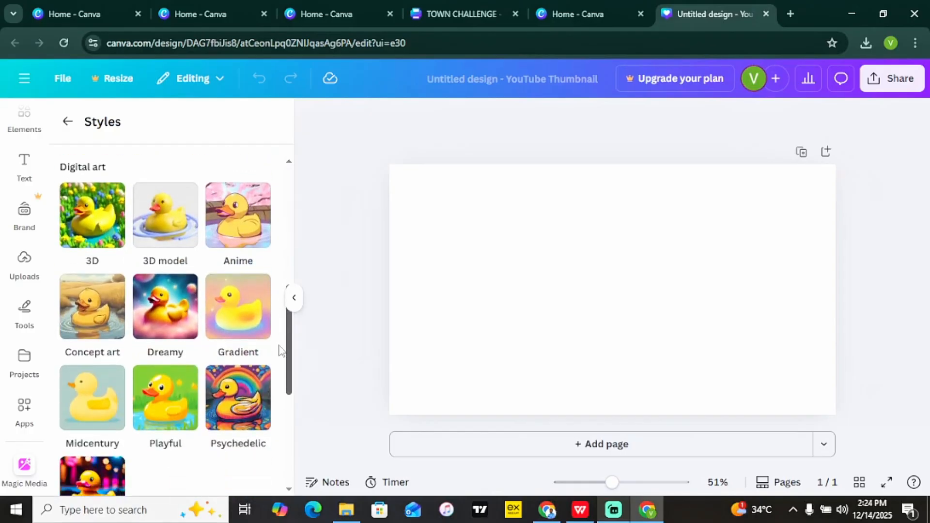
pyautogui.scroll(10, 267, 376)
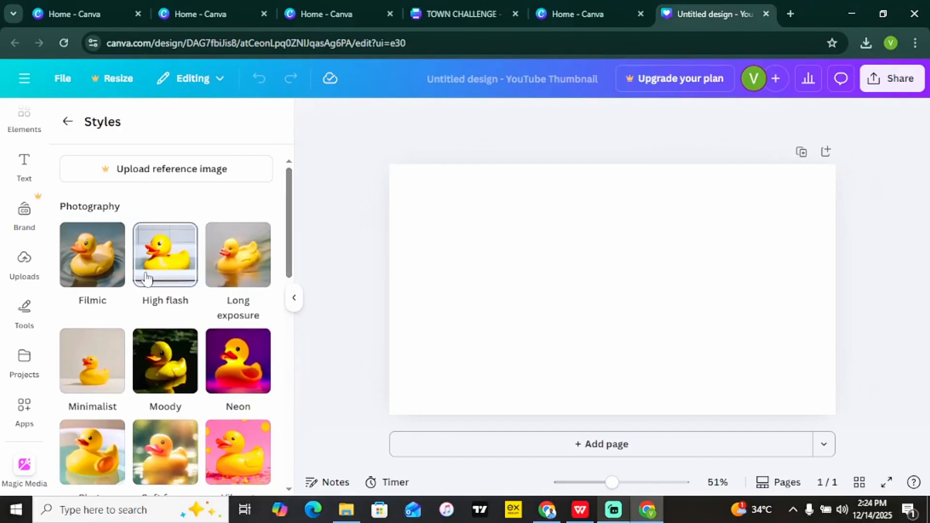
pyautogui.click(97, 261)
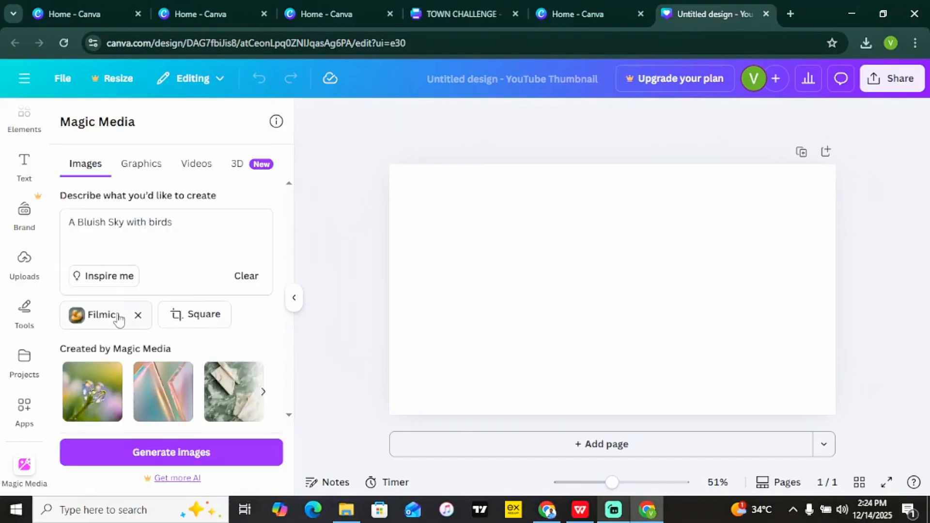
pyautogui.click(203, 317)
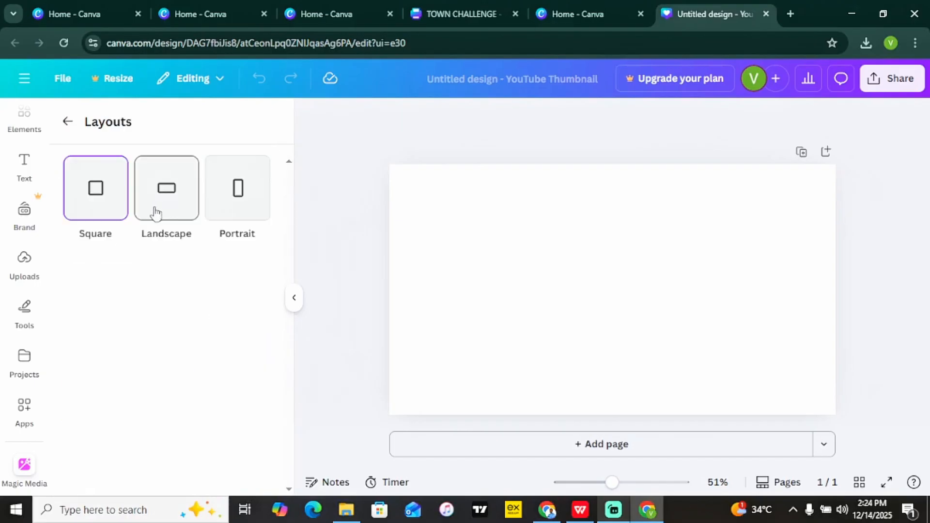
pyautogui.click(179, 206)
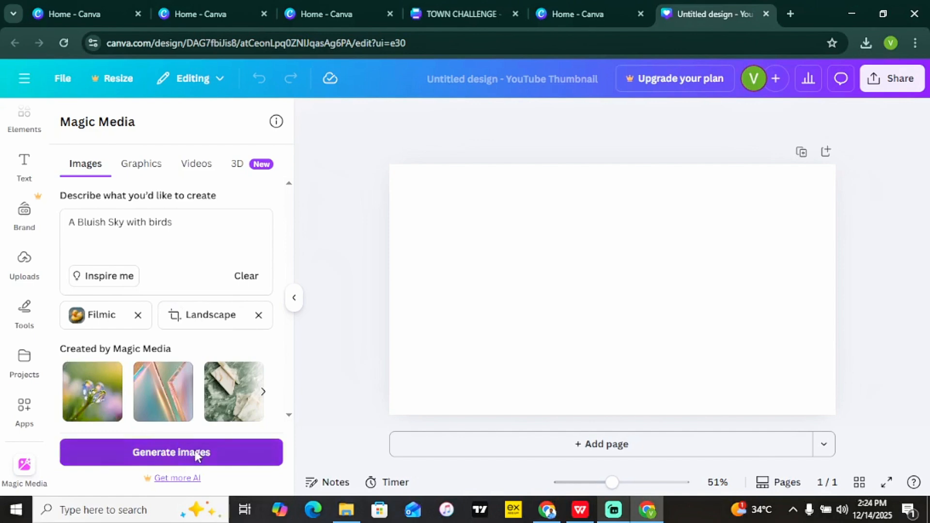
pyautogui.click(176, 456)
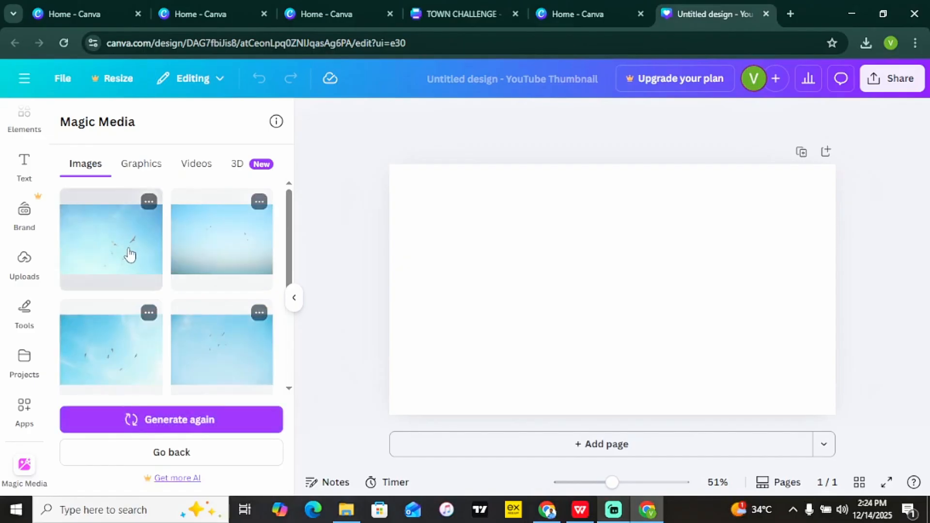
# Stretch the first generated sky image across the whole thumbnail canvas as its background.
pyautogui.click(130, 254)
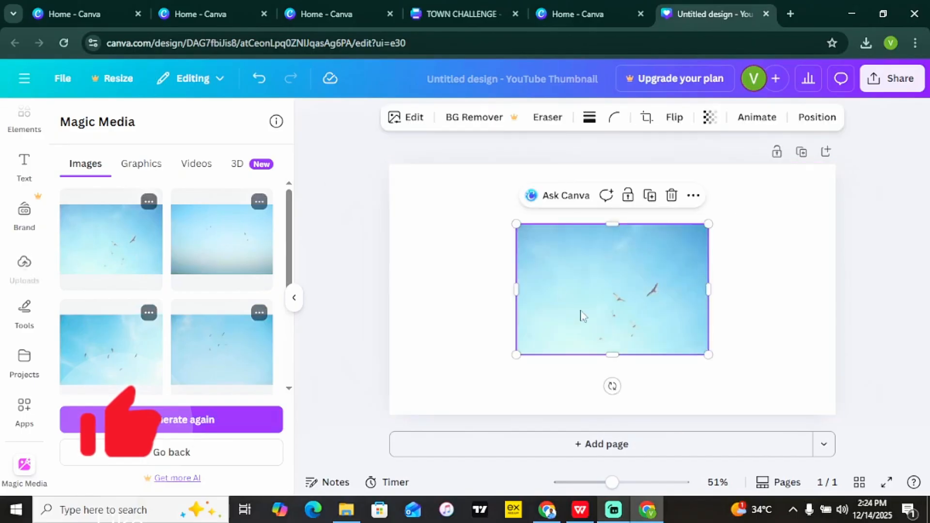
pyautogui.moveTo(527, 272); pyautogui.dragTo(399, 210)
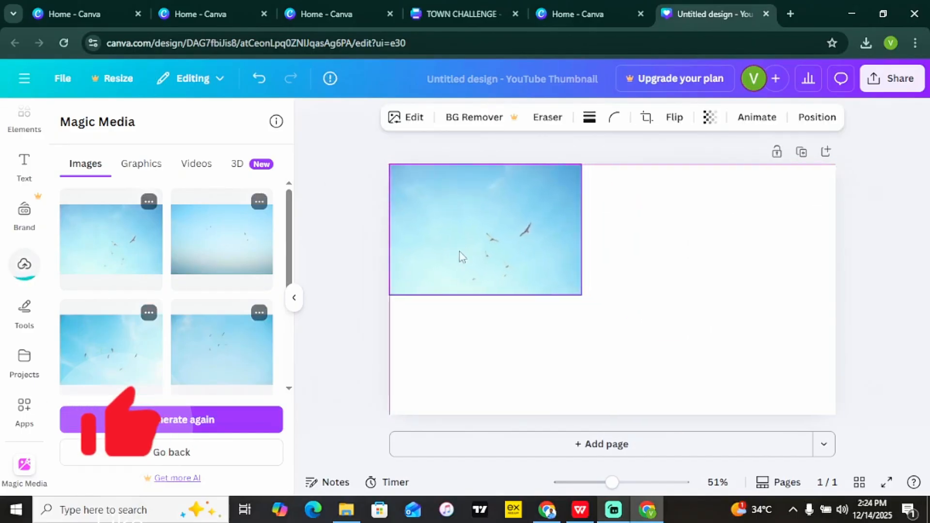
pyautogui.moveTo(582, 295); pyautogui.dragTo(915, 425)
pyautogui.click(328, 249)
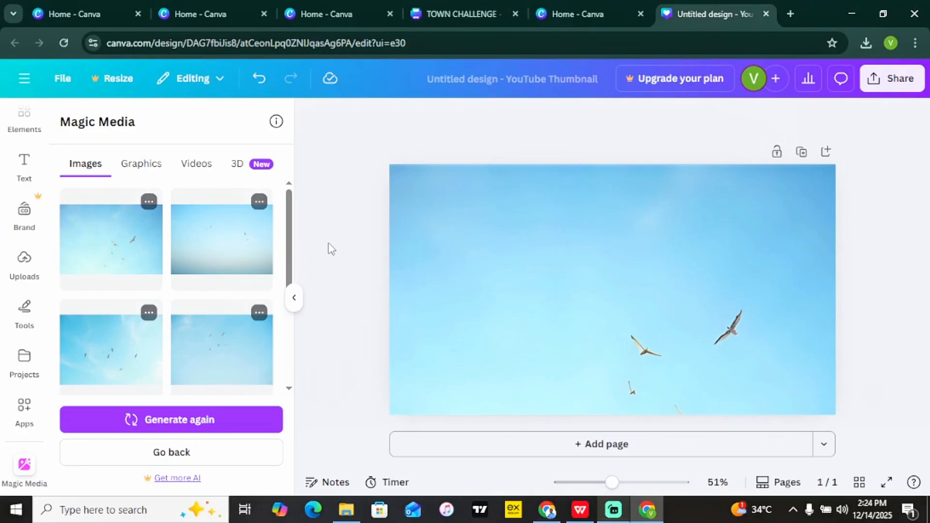
pyautogui.click(26, 79)
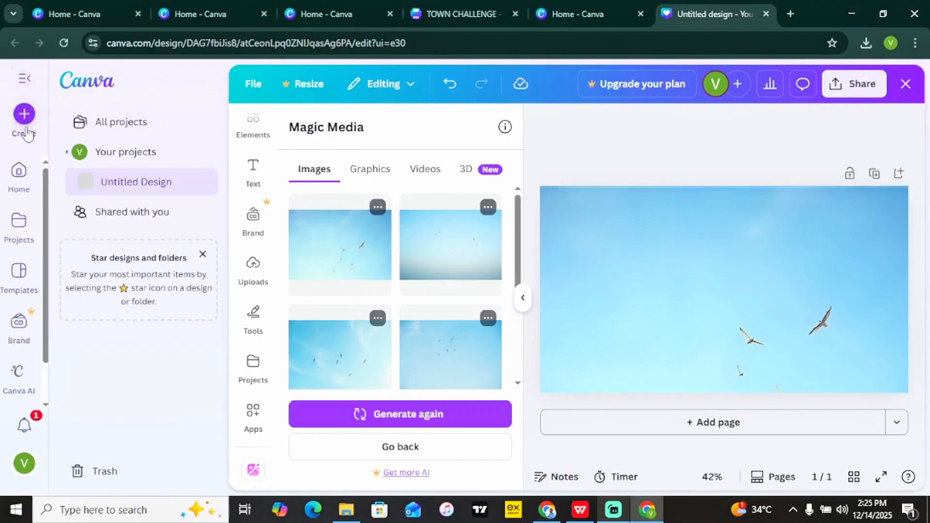
# Search 'resume' from the home page and switch the results to Templates.
pyautogui.click(26, 181)
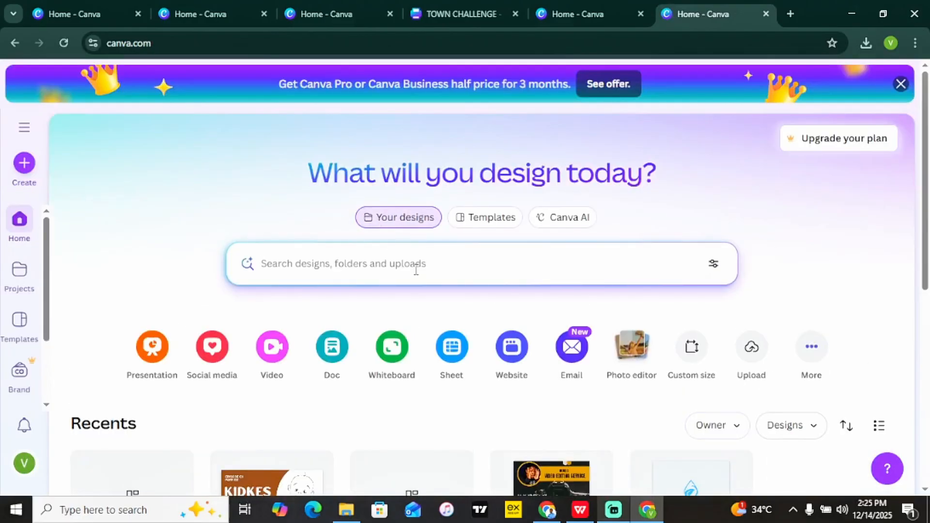
pyautogui.write('resu')
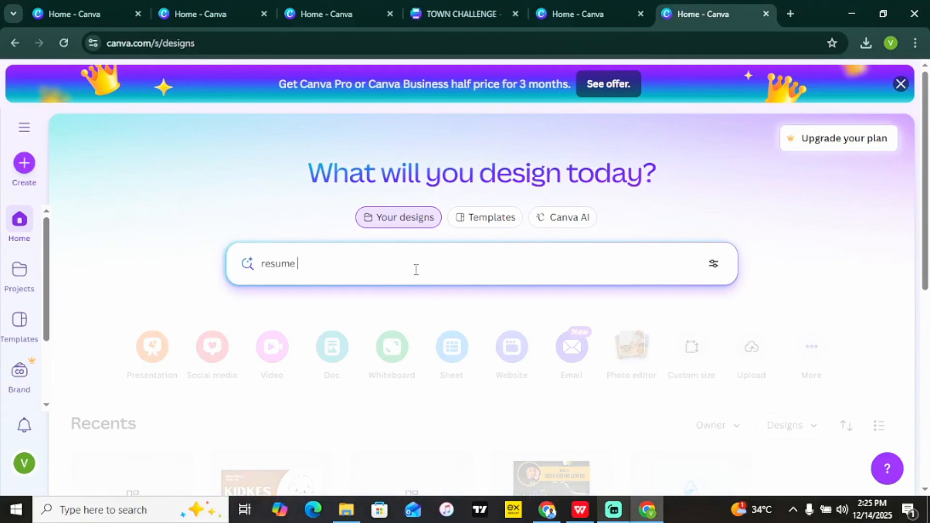
pyautogui.write('me')
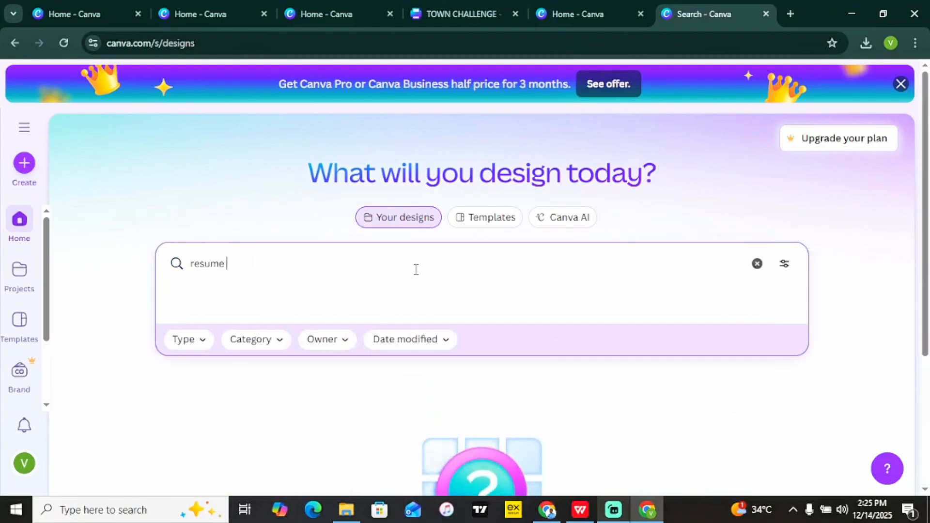
pyautogui.press('Return')
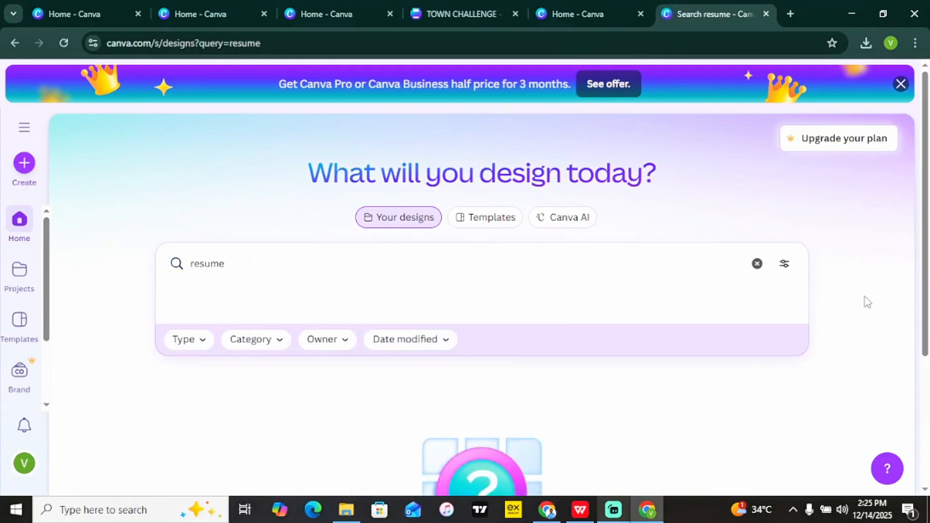
pyautogui.scroll(-4, 485, 315)
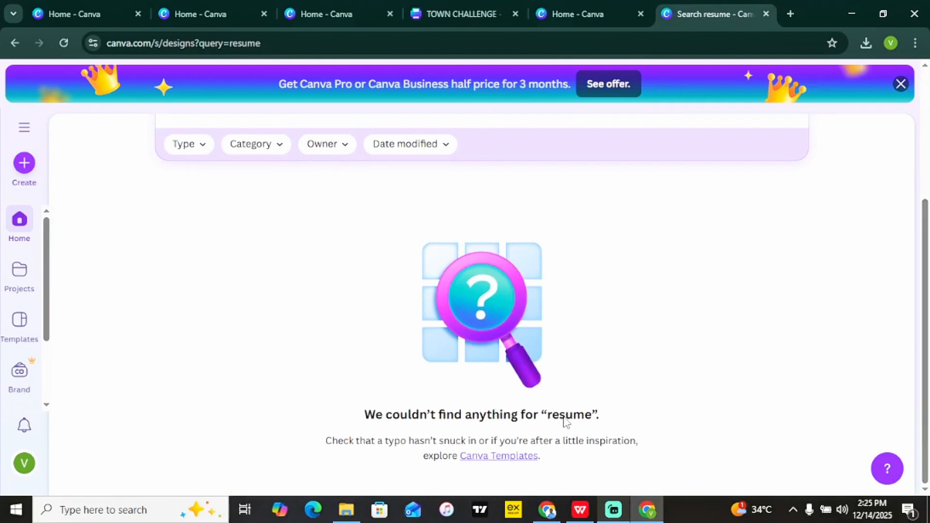
pyautogui.moveTo(927, 297); pyautogui.dragTo(920, 164)
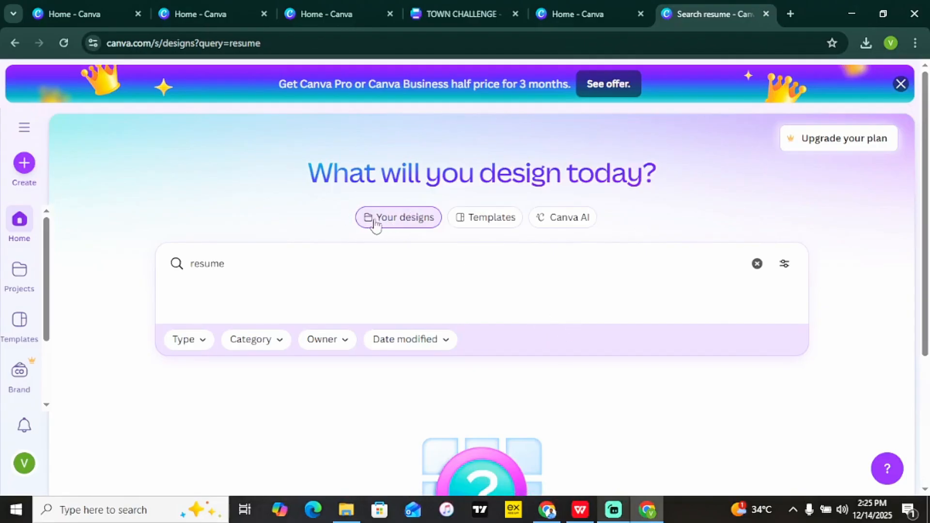
pyautogui.click(502, 222)
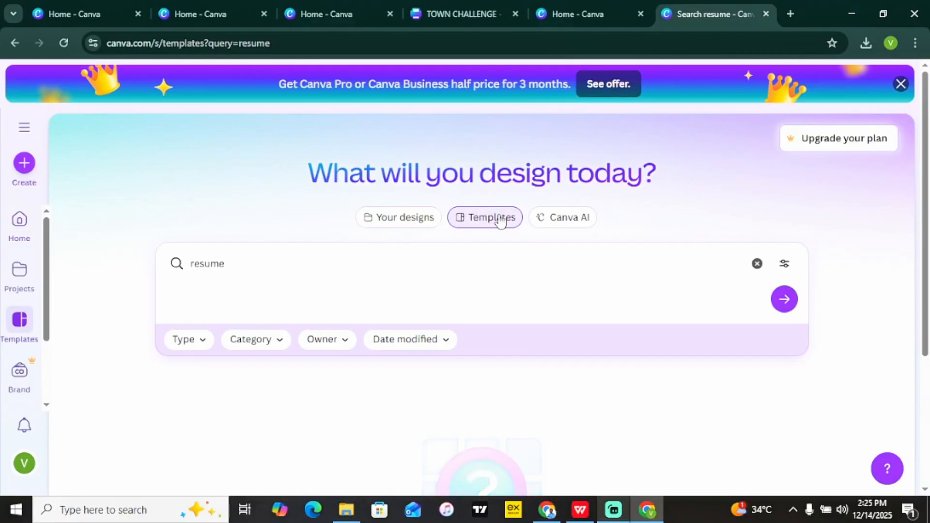
pyautogui.click(784, 300)
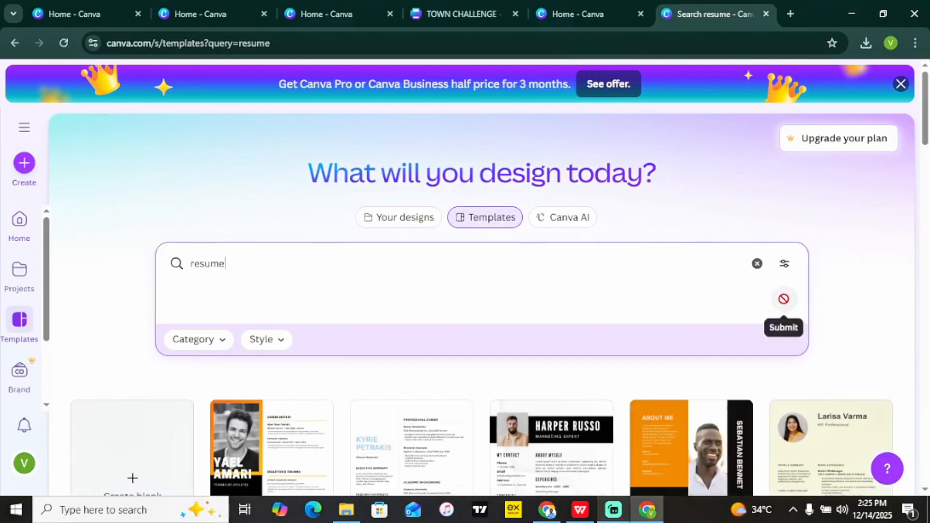
pyautogui.click(408, 226)
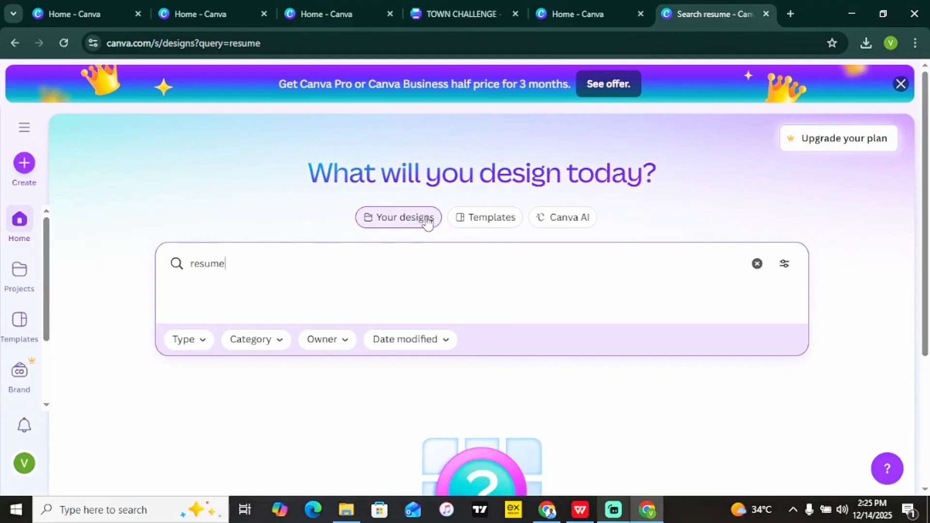
pyautogui.click(498, 219)
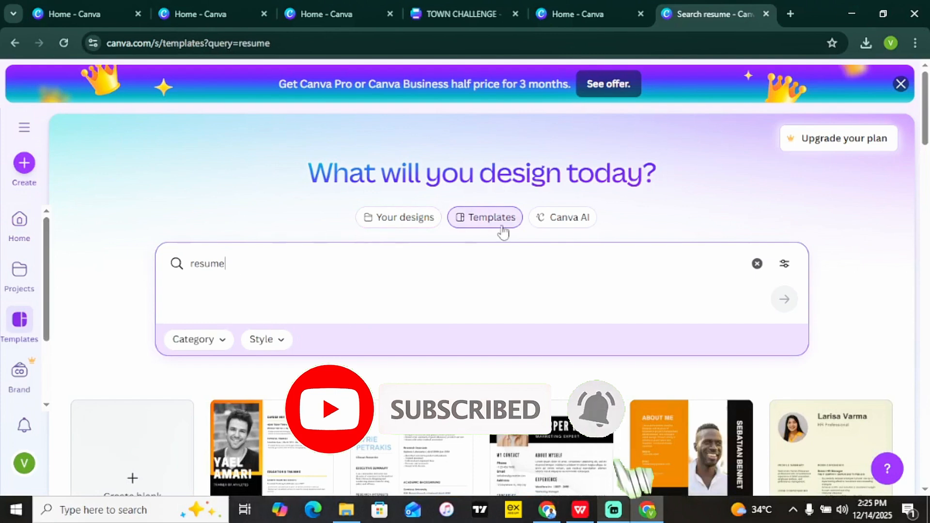
# Create a new Resume (A4 Portrait) design from a 'resume' search.
pyautogui.click(24, 164)
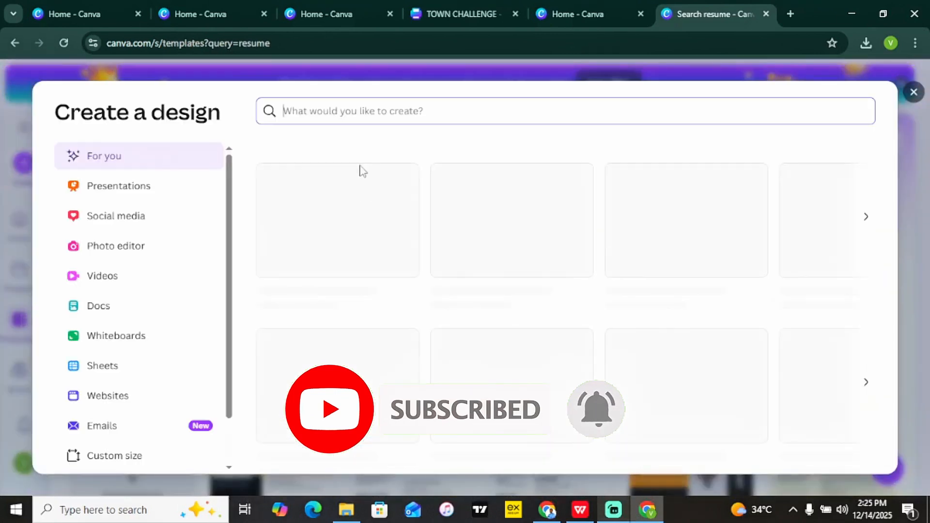
pyautogui.write('res')
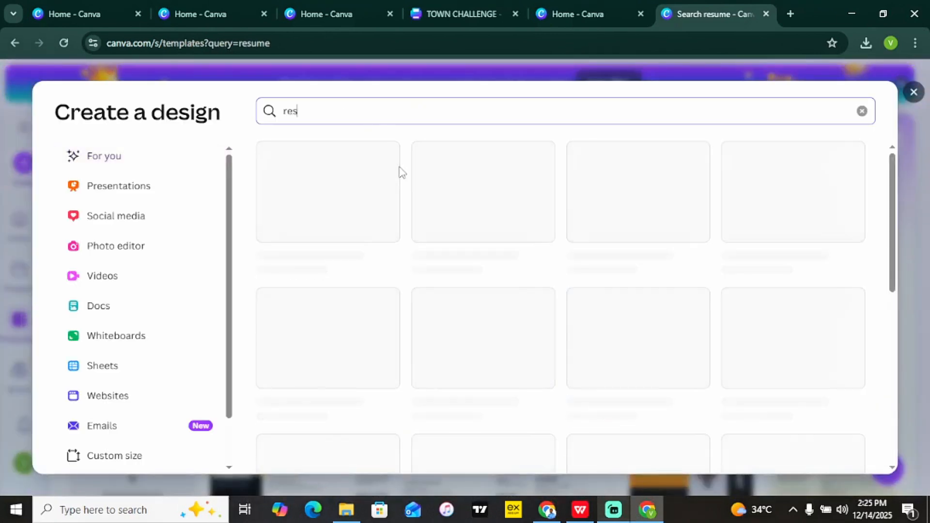
pyautogui.write('ume')
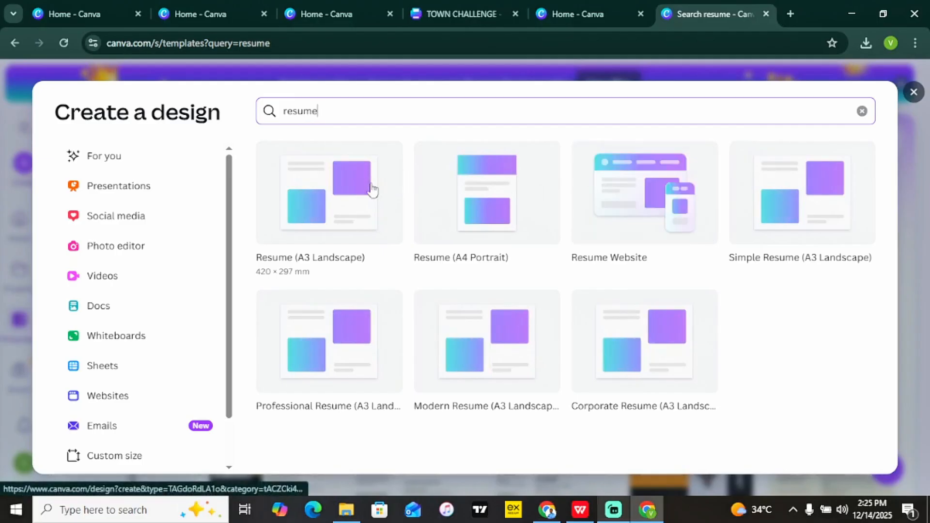
pyautogui.click(520, 196)
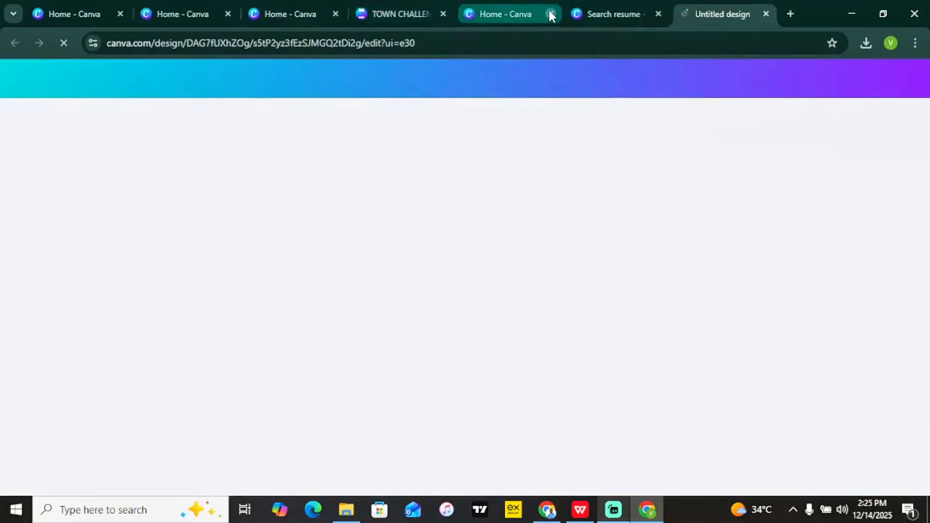
# Close the leftover Home - Canva and TOWN CHALLENGE browser tabs.
pyautogui.click(550, 13)
pyautogui.click(447, 13)
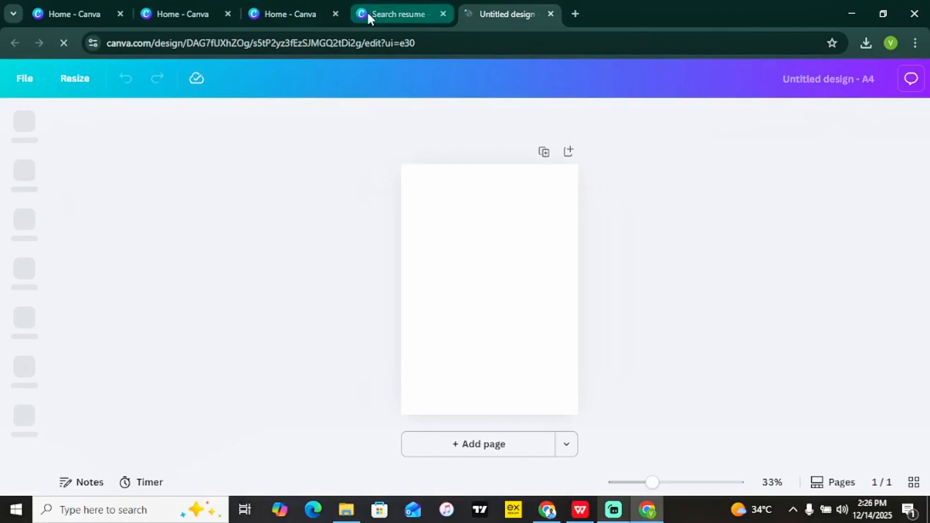
pyautogui.click(337, 15)
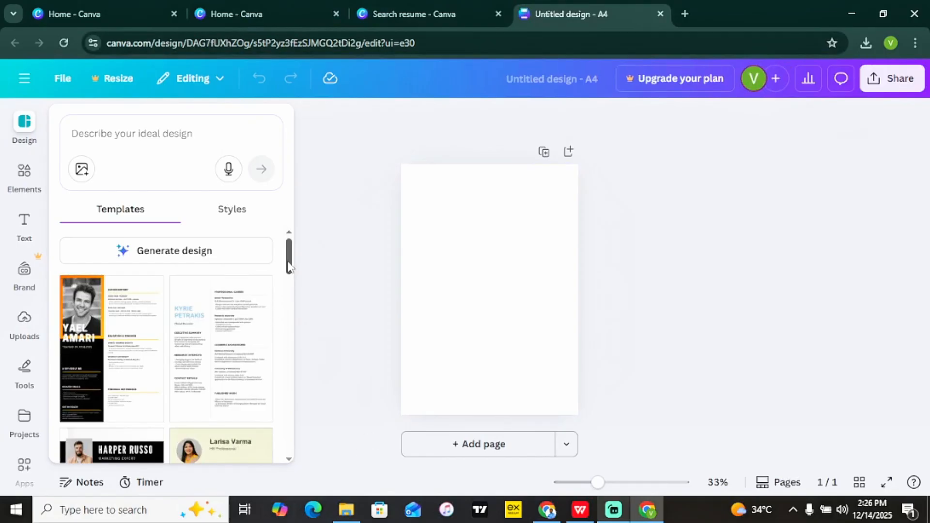
# Apply the blue-and-white Medical Researcher resume template and zoom the page to 66%.
pyautogui.moveTo(288, 253)
pyautogui.mouseDown()
pyautogui.moveTo(307, 387)
pyautogui.moveTo(297, 421)
pyautogui.moveTo(294, 265)
pyautogui.mouseUp()
pyautogui.click(265, 410)
pyautogui.click(196, 346)
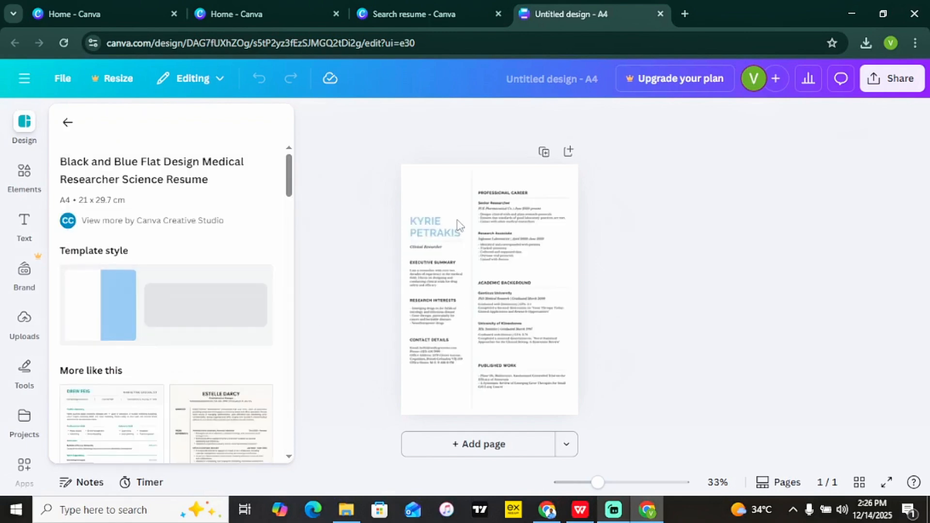
pyautogui.click(468, 398)
pyautogui.moveTo(604, 485); pyautogui.dragTo(619, 482)
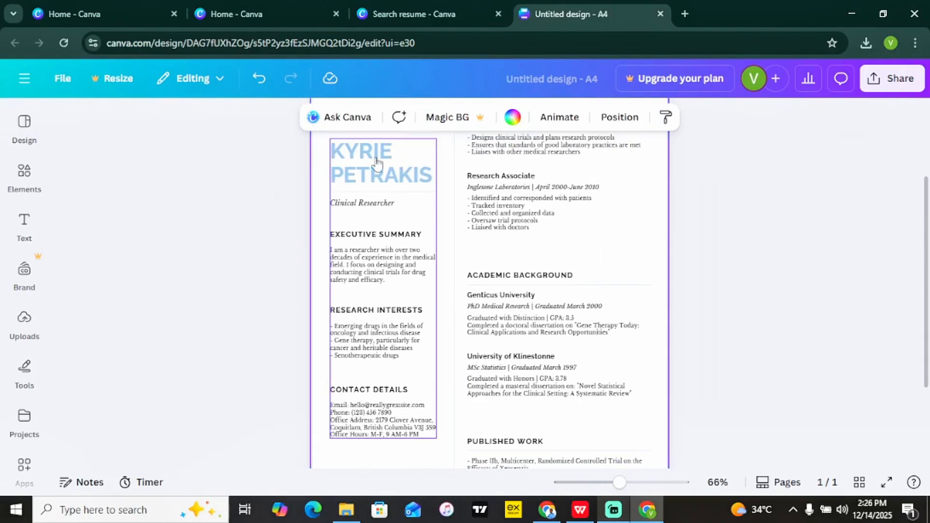
# Change the name heading to 'KIDKES' and the job title to 'Youtuber'.
pyautogui.click(377, 164)
pyautogui.click(380, 174)
pyautogui.click(383, 184)
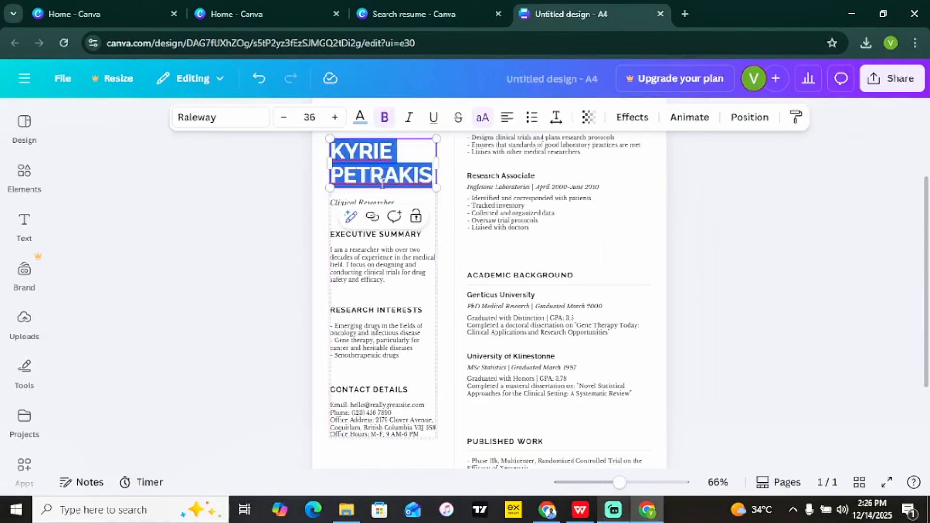
pyautogui.write('KIDKES')
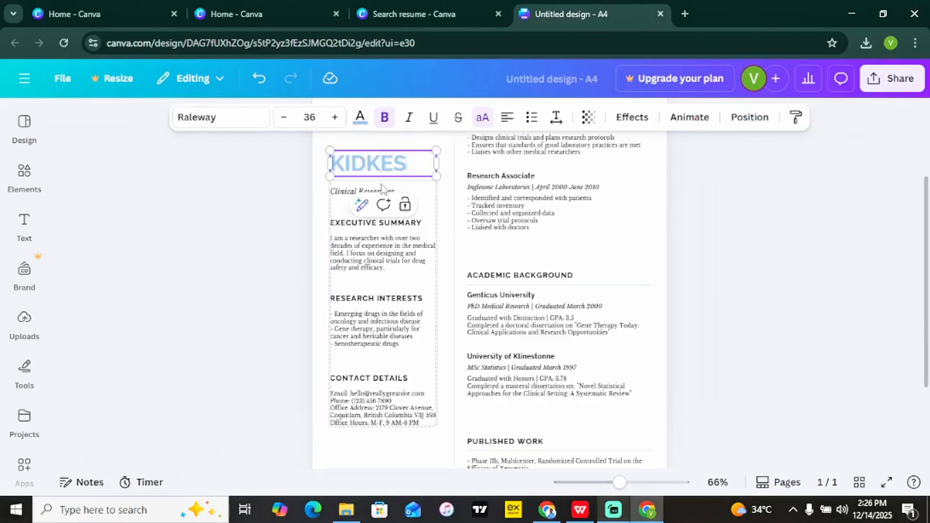
pyautogui.click(343, 193)
pyautogui.doubleClick(343, 194)
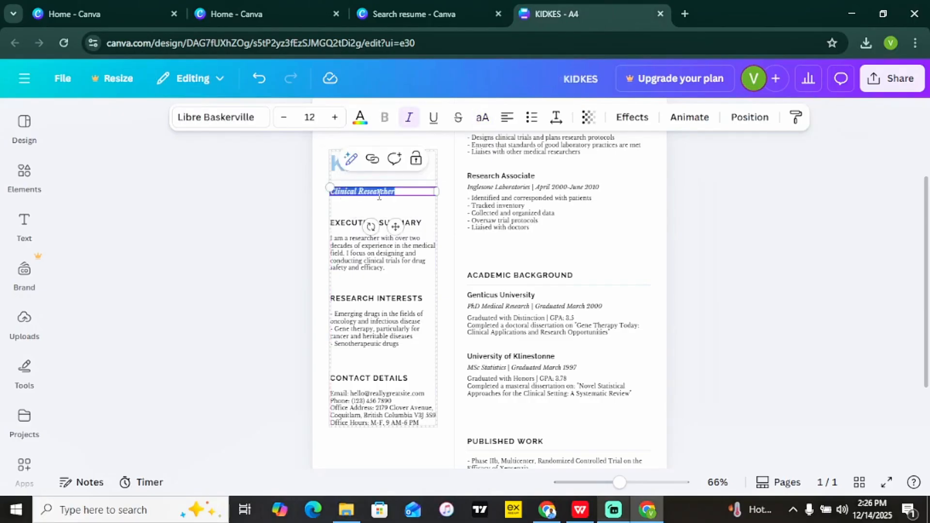
pyautogui.write('rd')
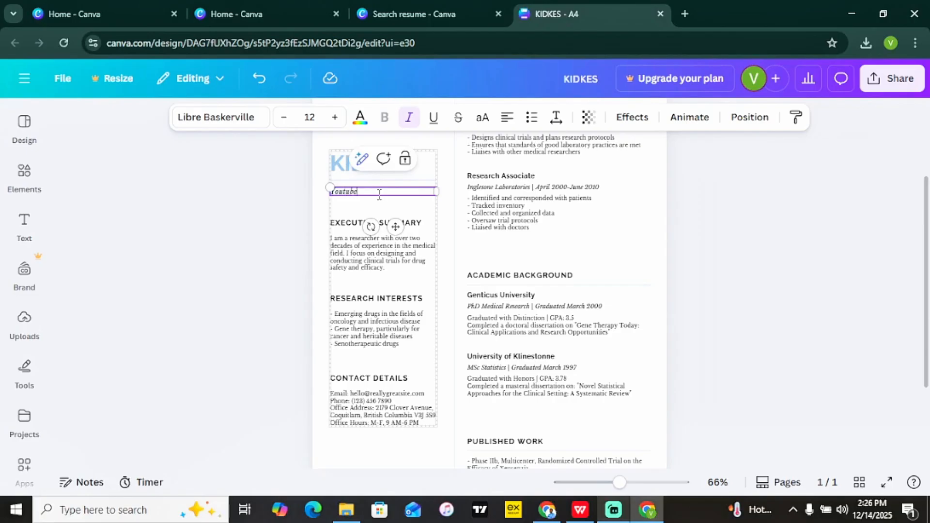
# Delete the RESEARCH INTERESTS heading and its bullet list from the left column.
pyautogui.click(349, 242)
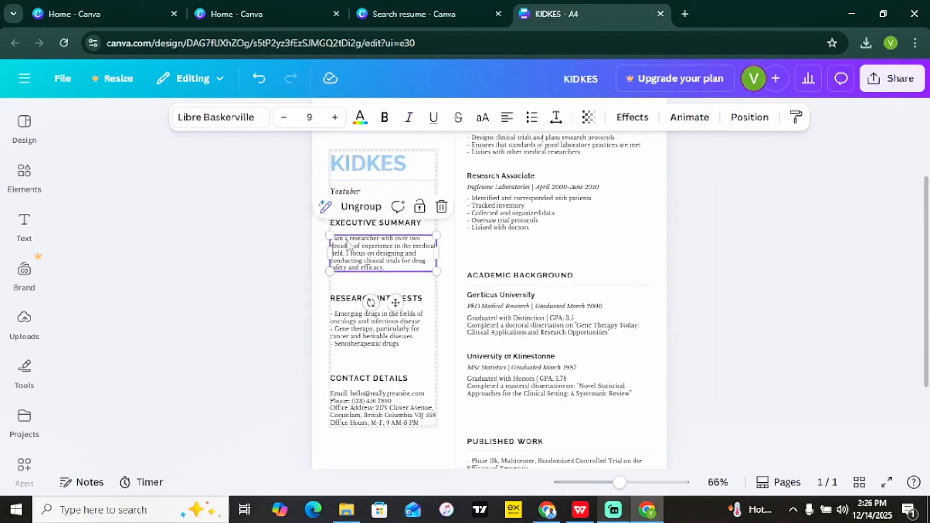
pyautogui.click(259, 243)
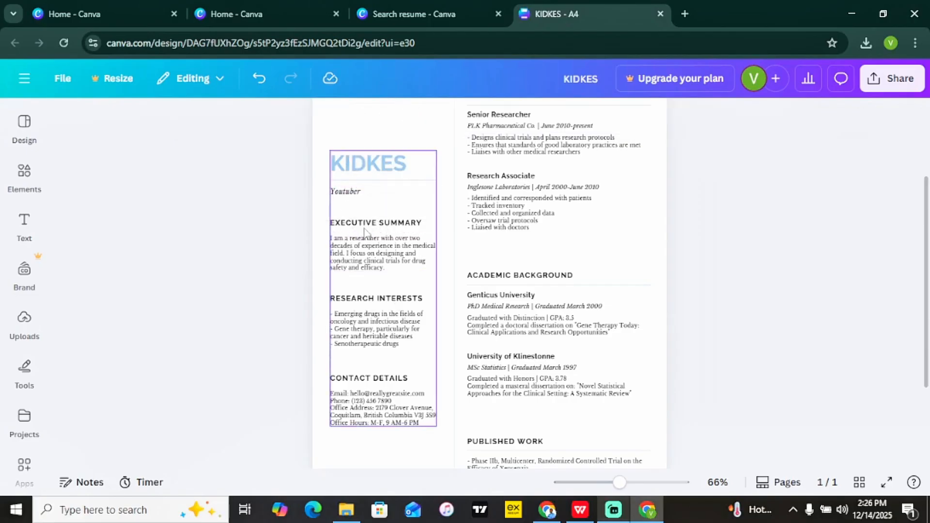
pyautogui.doubleClick(376, 329)
pyautogui.click(364, 404)
pyautogui.tripleClick(364, 402)
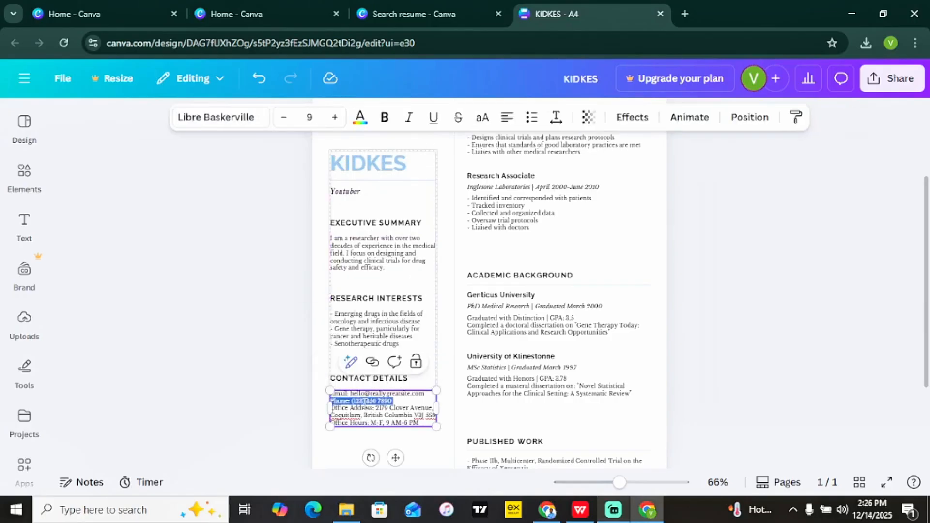
pyautogui.click(241, 339)
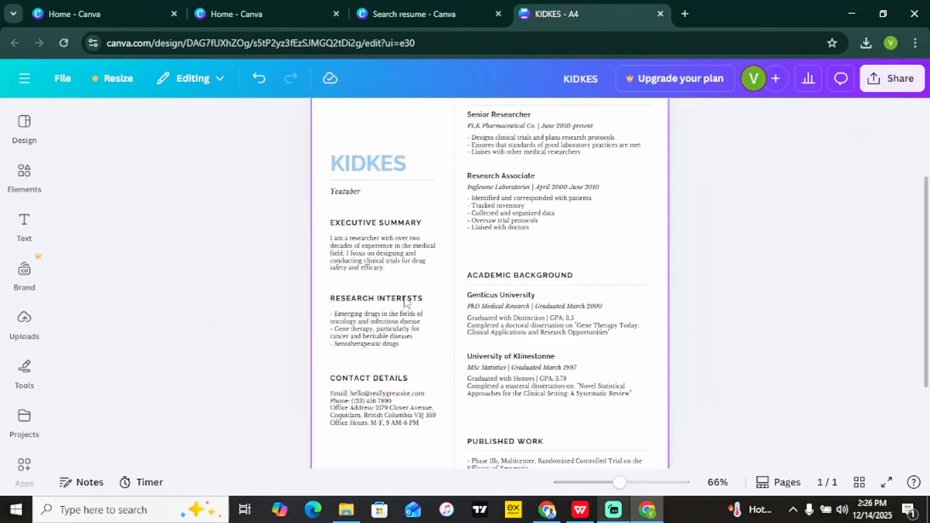
pyautogui.click(364, 304)
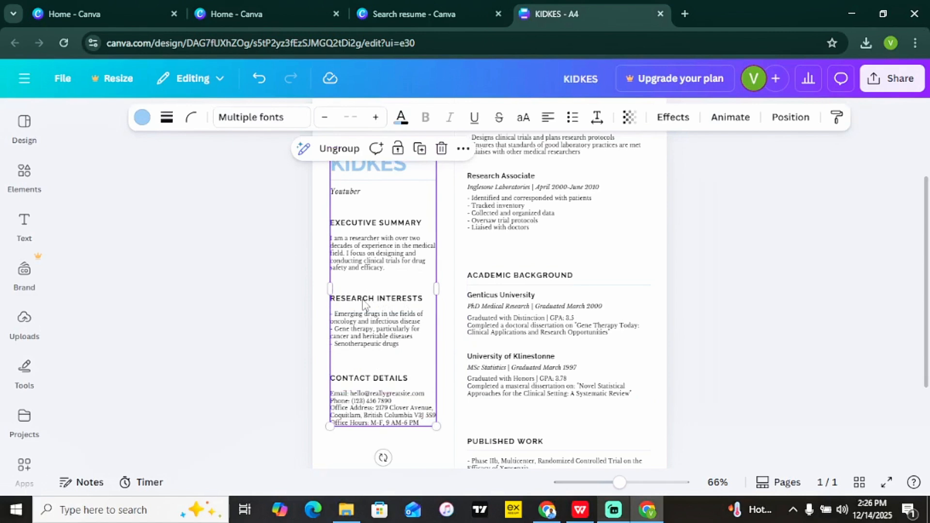
pyautogui.doubleClick(365, 299)
pyautogui.press('BackSpace')
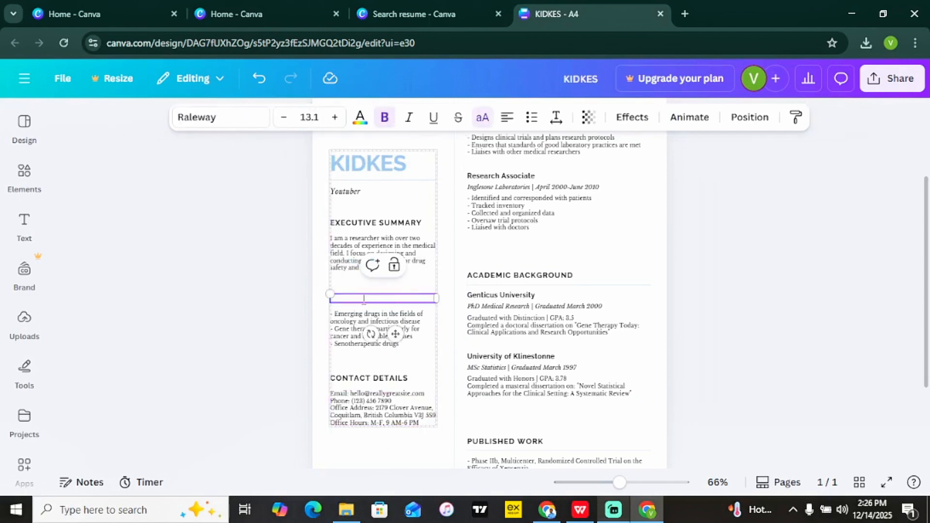
pyautogui.click(361, 330)
pyautogui.doubleClick(361, 331)
pyautogui.press('BackSpace')
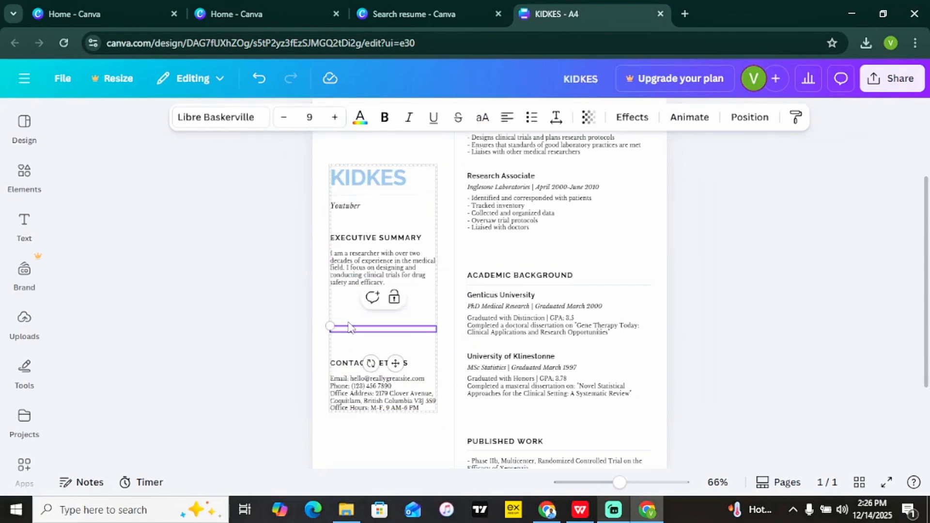
# Move the Contact Details text and its heading up under the Executive Summary.
pyautogui.click(355, 402)
pyautogui.moveTo(367, 387); pyautogui.dragTo(366, 330)
pyautogui.click(373, 364)
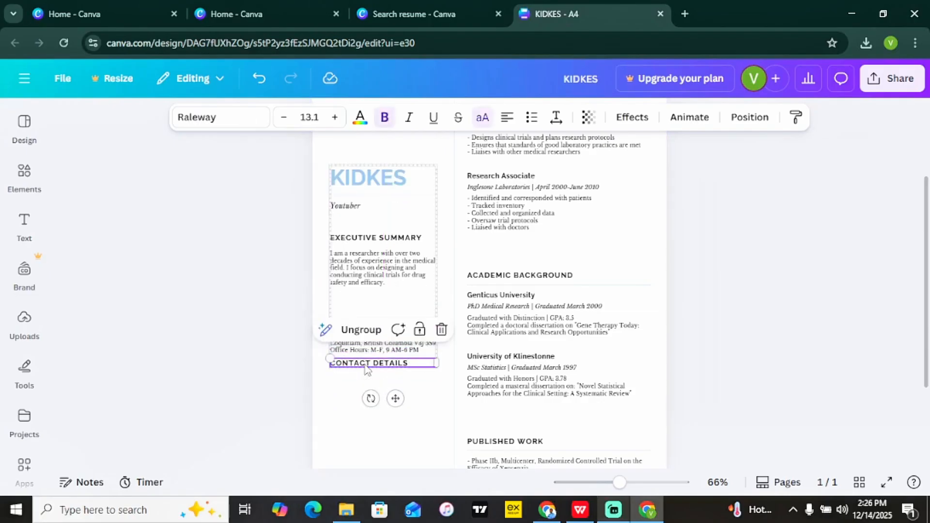
pyautogui.moveTo(392, 386); pyautogui.dragTo(391, 328)
pyautogui.click(775, 293)
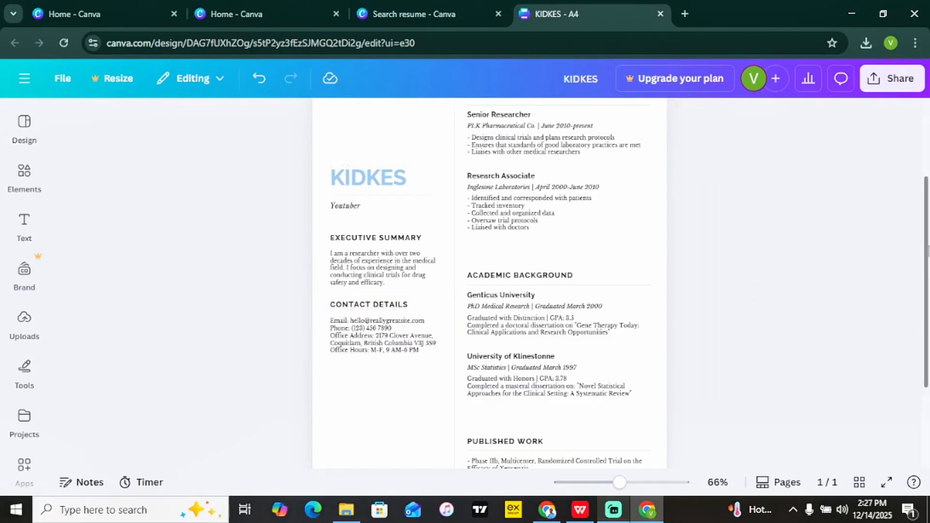
pyautogui.moveTo(926, 247); pyautogui.dragTo(922, 205)
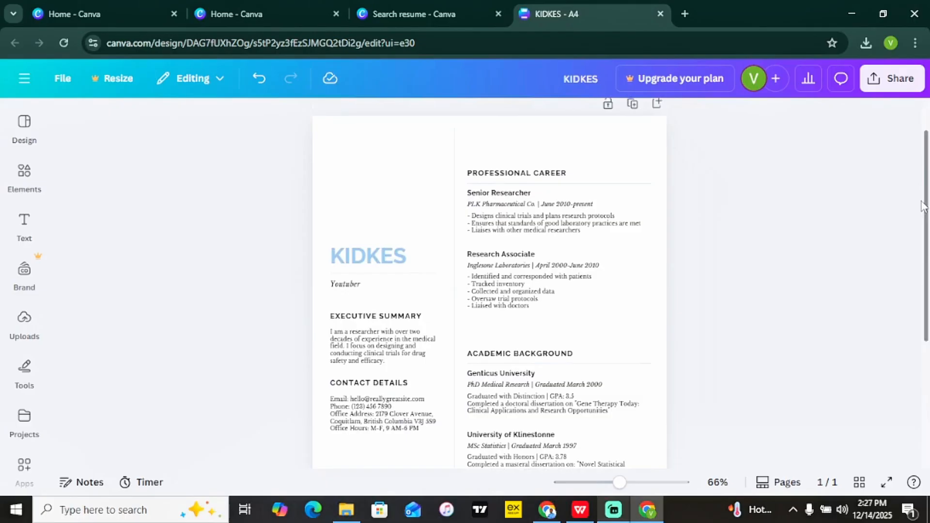
pyautogui.moveTo(922, 206); pyautogui.dragTo(927, 229)
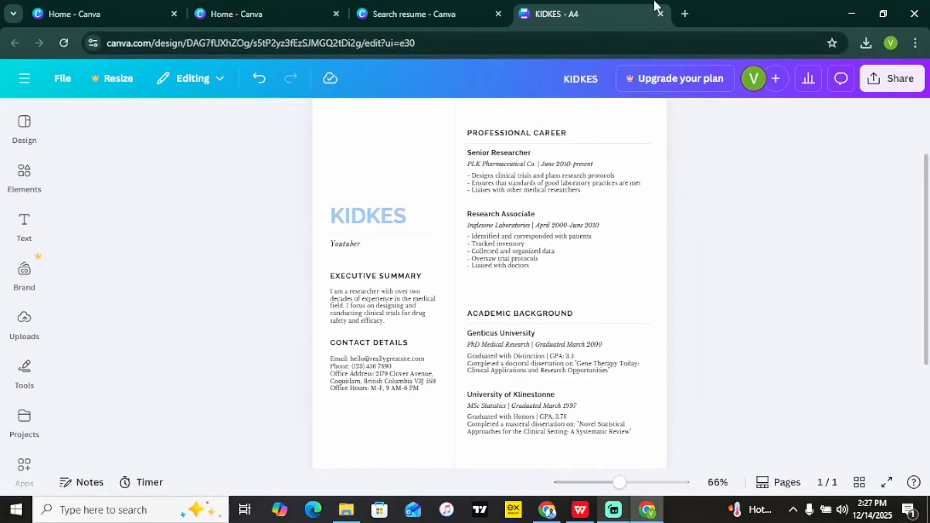
# Open a new Chrome tab and go to chat.openai.com.
pyautogui.click(684, 13)
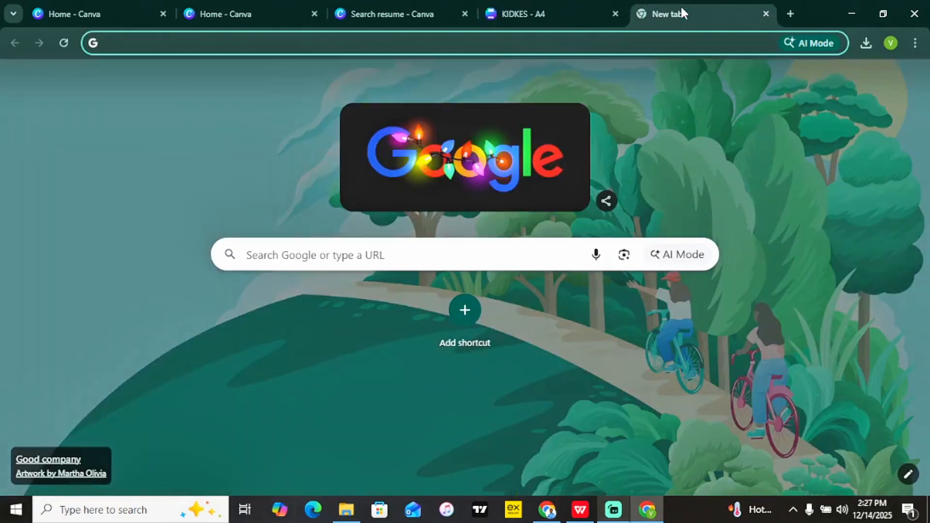
pyautogui.write('chat')
pyautogui.write('.')
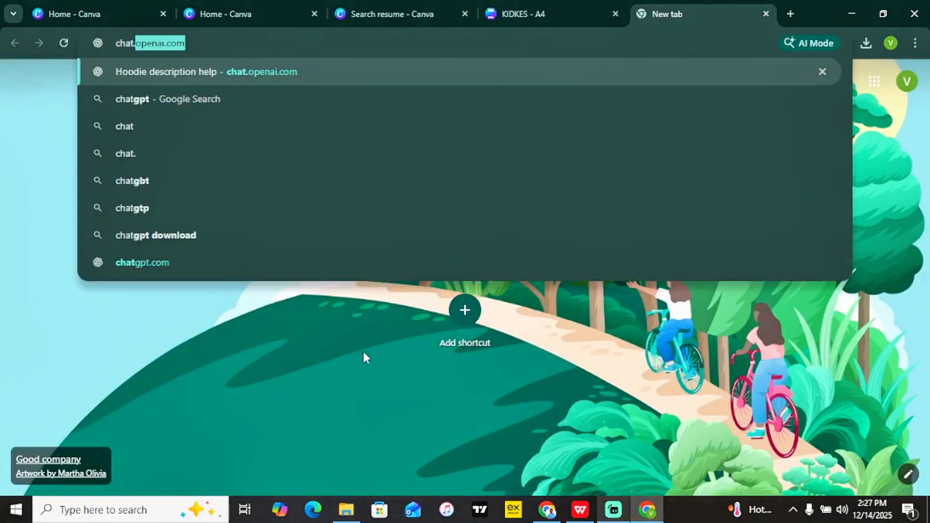
pyautogui.write('openai.com')
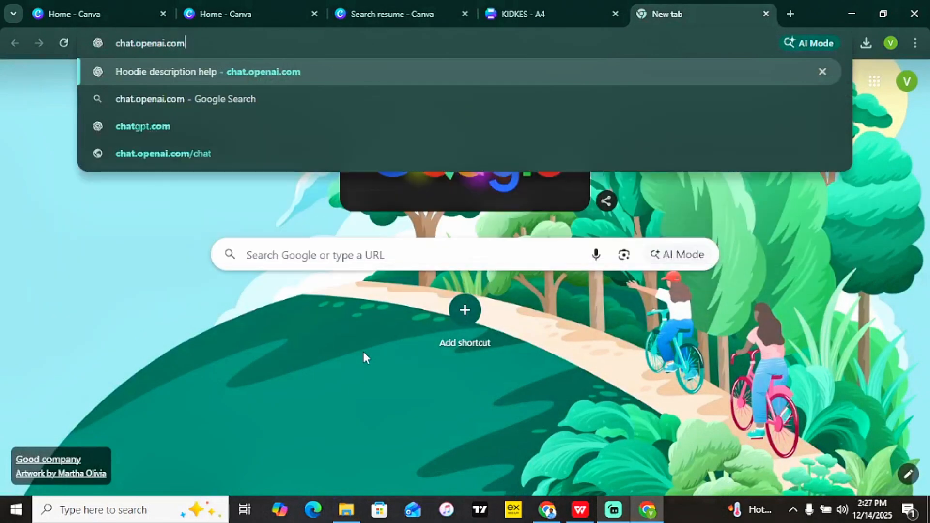
pyautogui.press('Return')
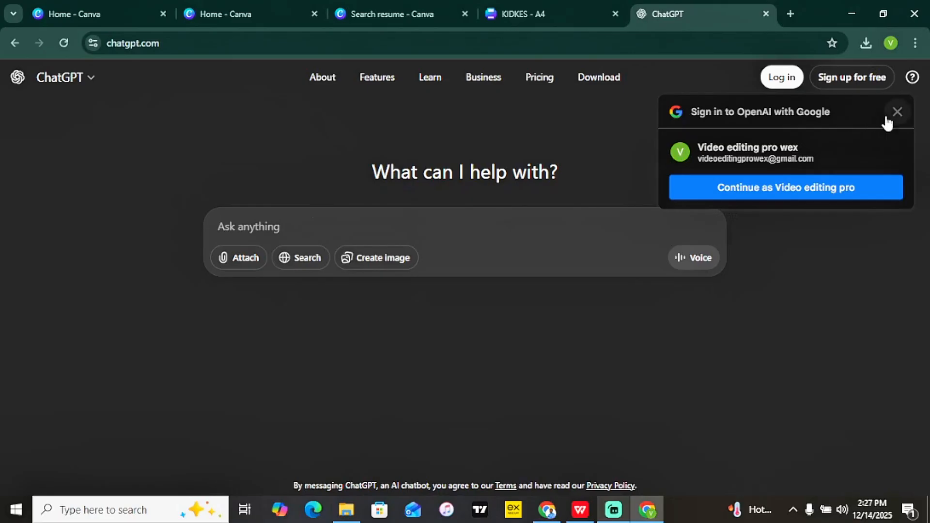
# Ask ChatGPT to 'write me a resume as a youtuber' and select its Professional Summary.
pyautogui.click(896, 112)
pyautogui.write('write me a resume as a youtuber')
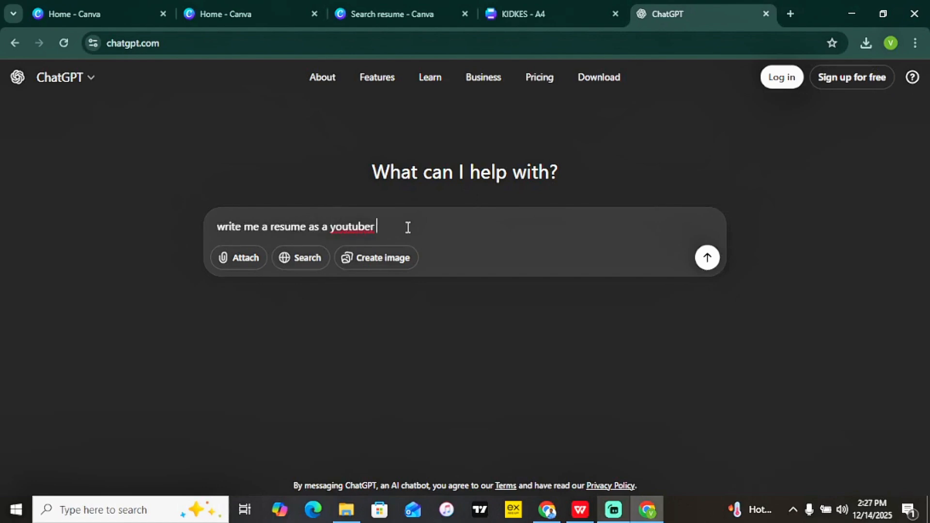
pyautogui.press('Return')
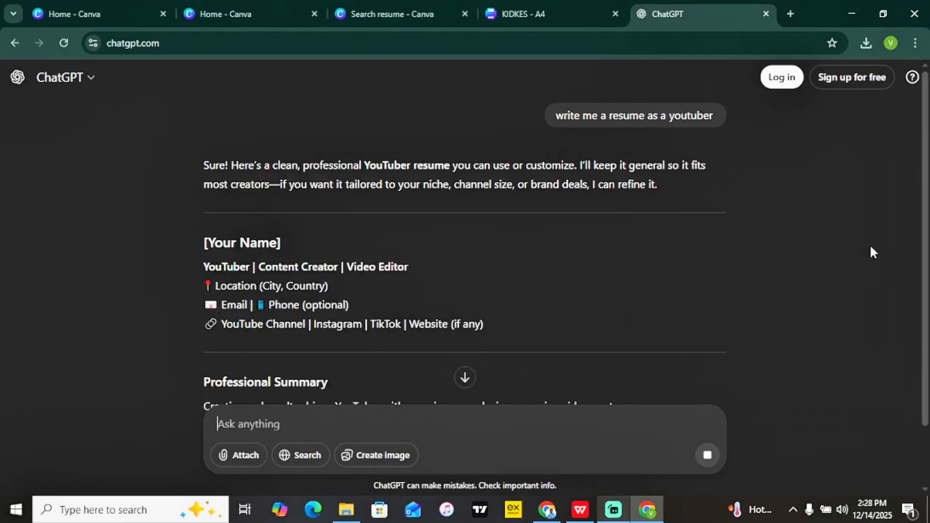
pyautogui.scroll(-3, 870, 252)
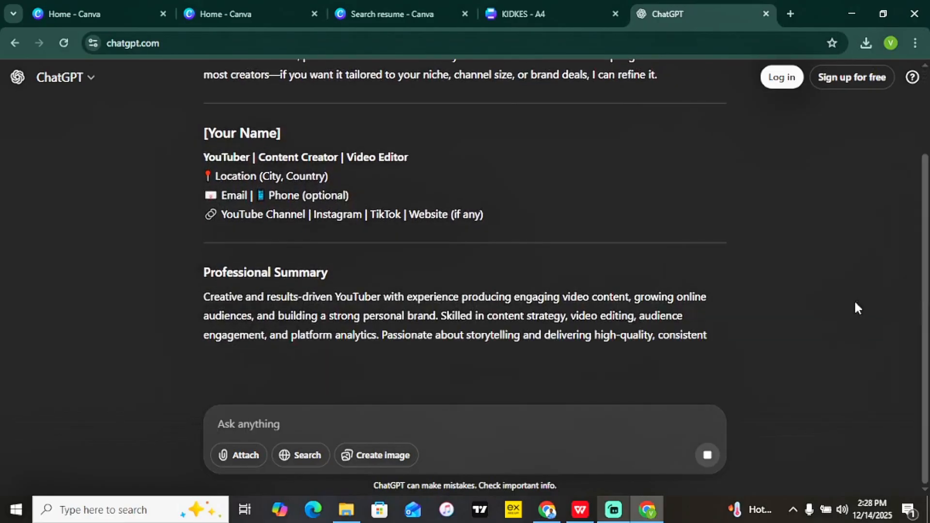
pyautogui.moveTo(204, 296); pyautogui.dragTo(369, 349)
pyautogui.hotkey('ctrl', 'c')
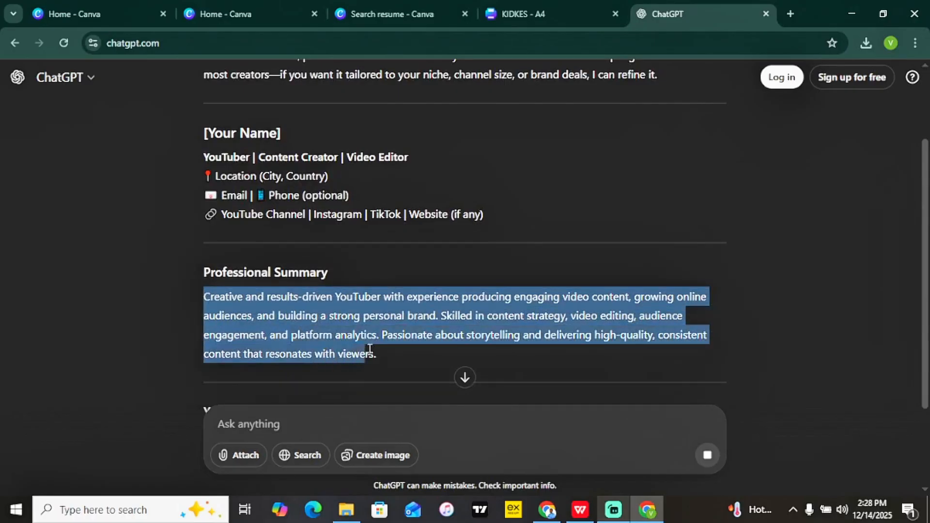
# Paste ChatGPT's YouTuber professional summary over the KIDKES resume's researcher executive summary.
pyautogui.click(594, 8)
pyautogui.doubleClick(374, 314)
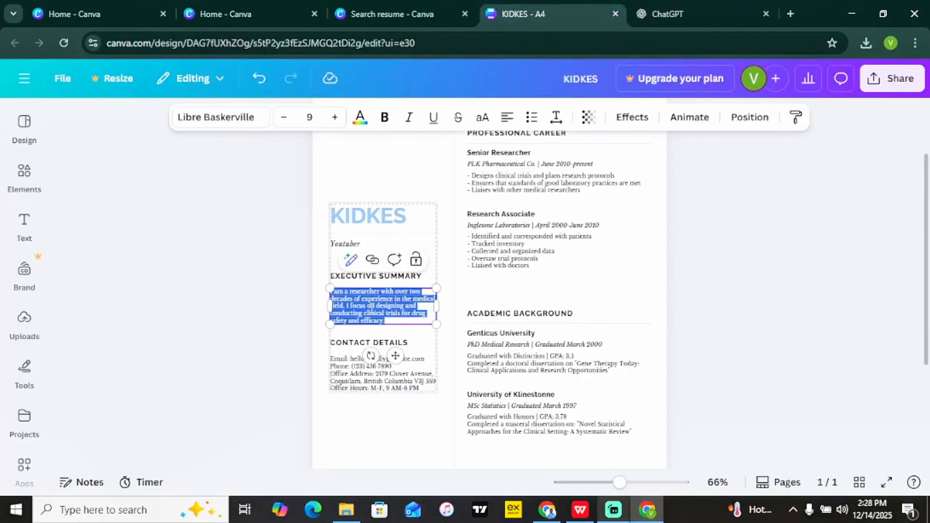
pyautogui.hotkey('ctrl', 'v')
pyautogui.click(217, 268)
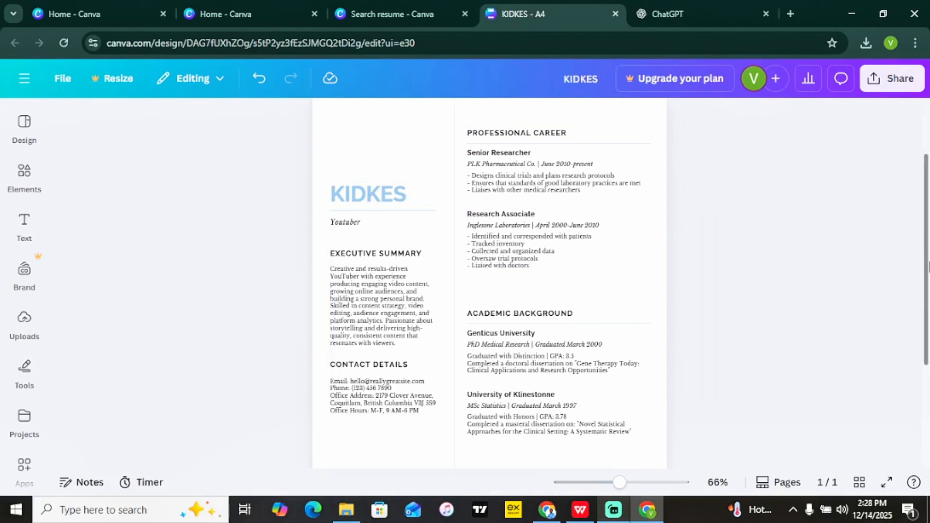
pyautogui.moveTo(925, 272); pyautogui.dragTo(835, 212)
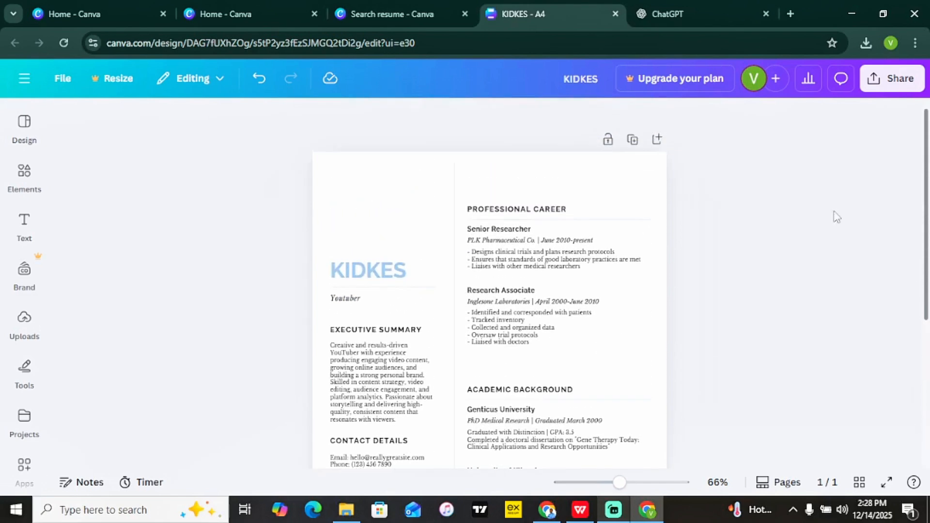
pyautogui.click(380, 214)
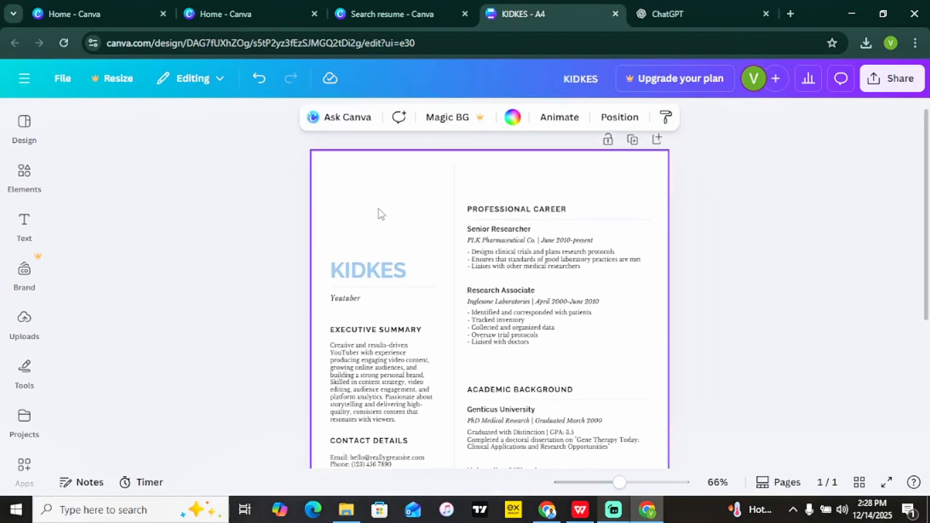
# Add the uploaded red-hoodie photo as a roughly 4.9 × 4.4 square portrait above KIDKES.
pyautogui.click(23, 335)
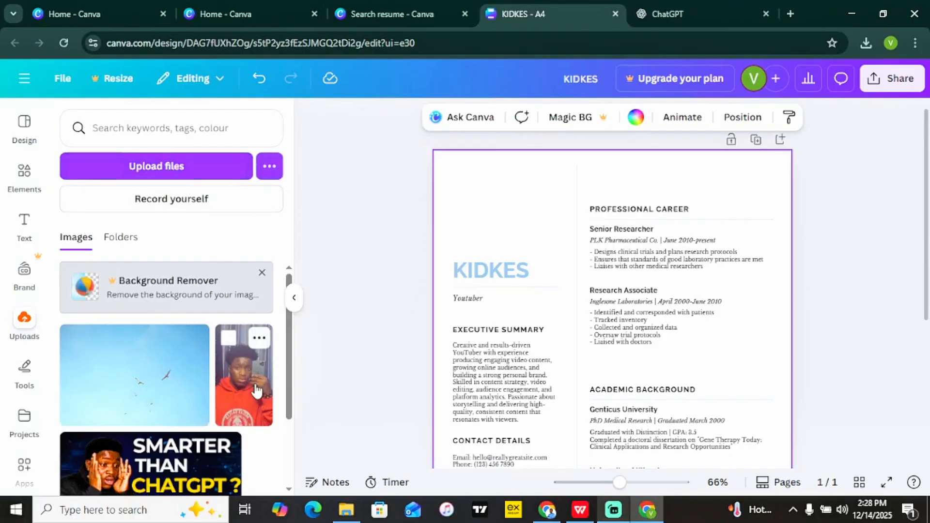
pyautogui.click(245, 373)
pyautogui.moveTo(522, 331); pyautogui.dragTo(394, 342)
pyautogui.moveTo(590, 226); pyautogui.dragTo(532, 195)
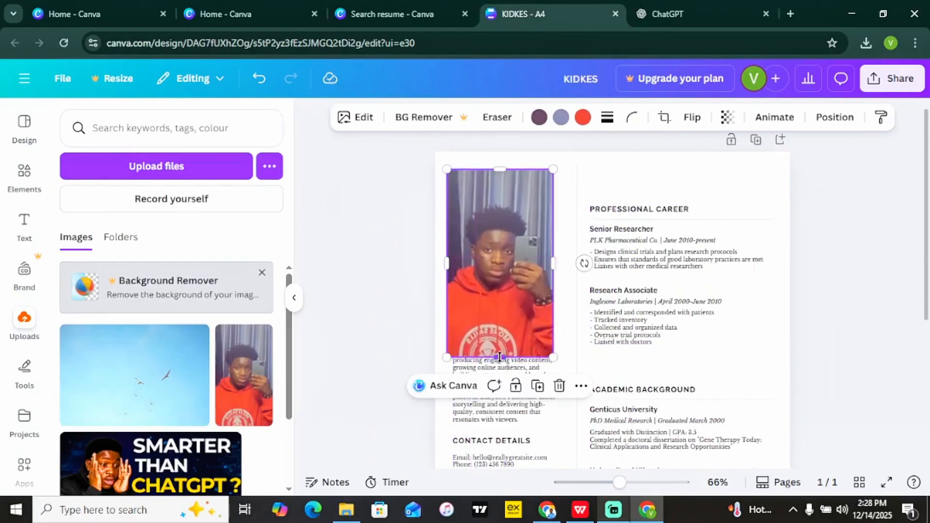
pyautogui.moveTo(500, 358); pyautogui.dragTo(495, 313)
pyautogui.moveTo(553, 313); pyautogui.dragTo(501, 234)
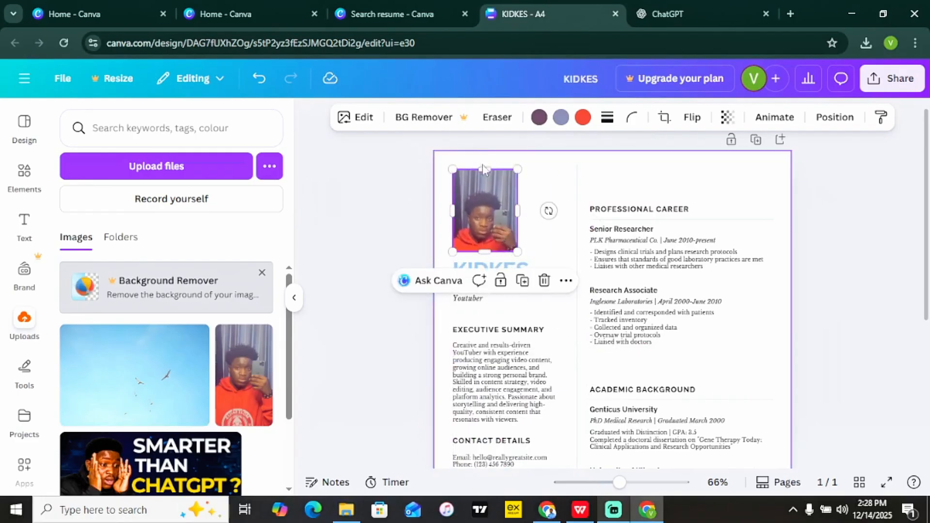
pyautogui.moveTo(484, 173); pyautogui.dragTo(484, 188)
pyautogui.moveTo(503, 226); pyautogui.dragTo(532, 253)
pyautogui.click(380, 251)
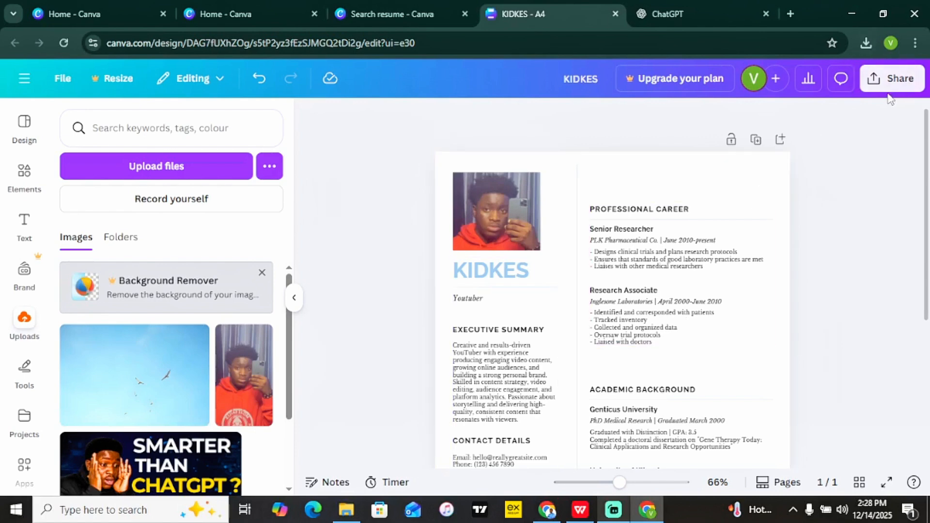
# Download the resume as a PDF Standard file and open KIDKES.pdf in the browser.
pyautogui.click(896, 79)
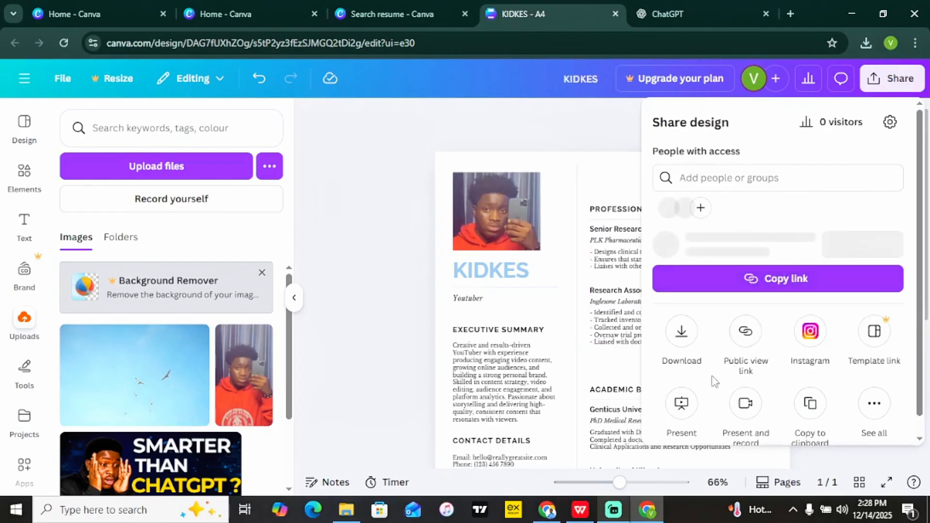
pyautogui.click(682, 355)
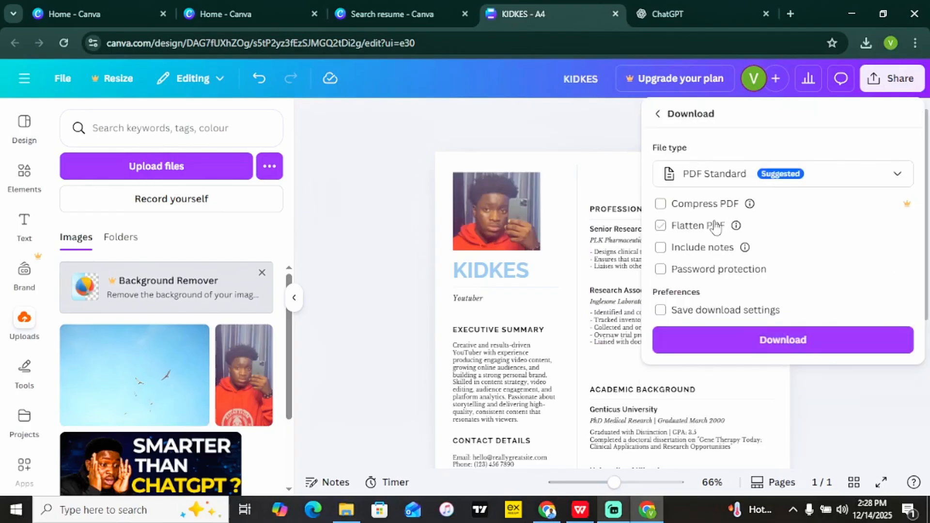
pyautogui.click(745, 344)
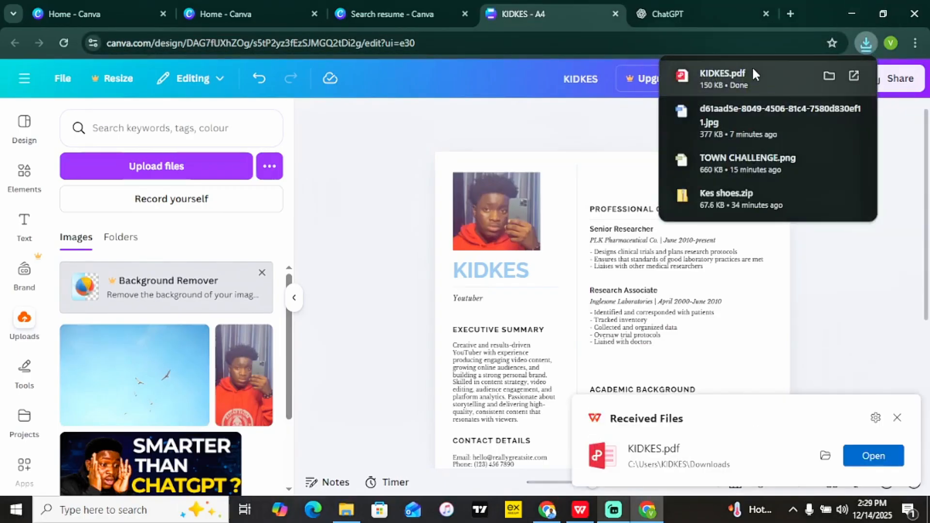
pyautogui.click(751, 67)
# Scroll through the exported KIDKES.pdf, then return to the KIDKES - A4 editor tab.
pyautogui.scroll(-8, 868, 391)
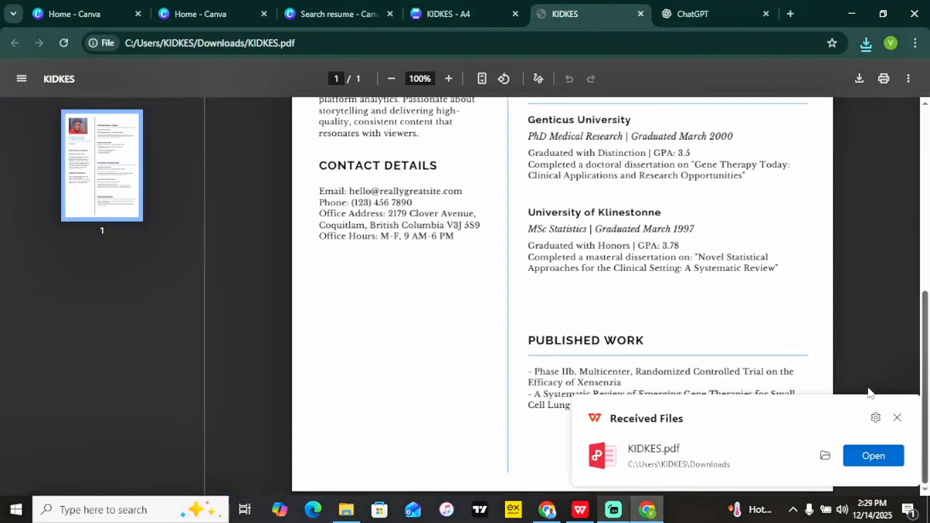
pyautogui.scroll(8, 869, 389)
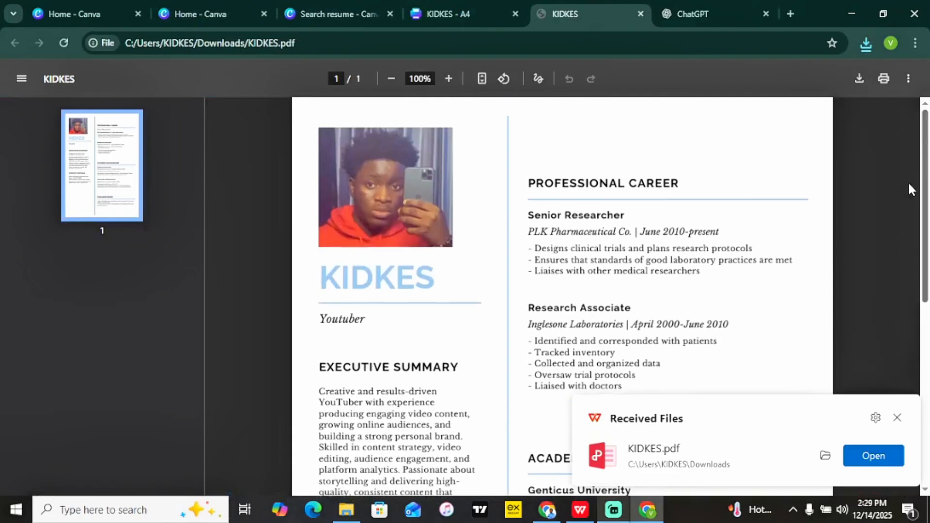
pyautogui.click(477, 11)
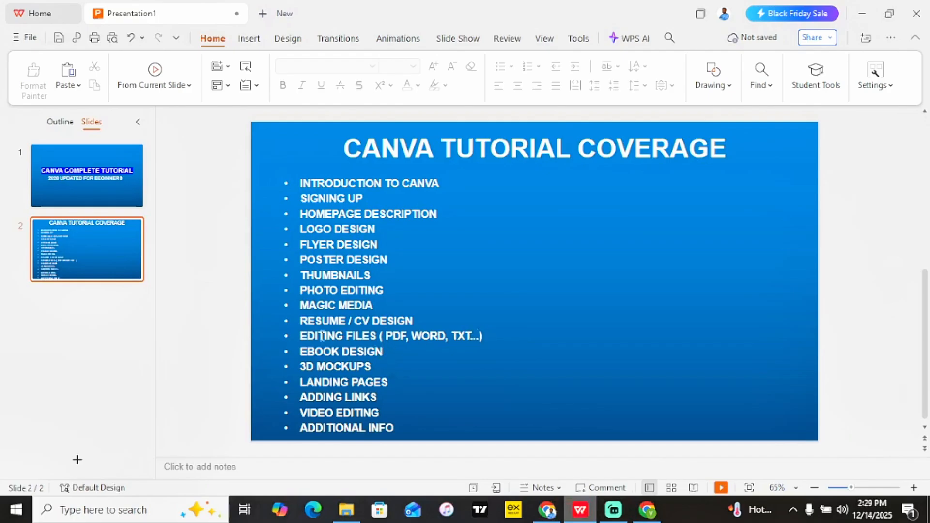
pyautogui.click(650, 513)
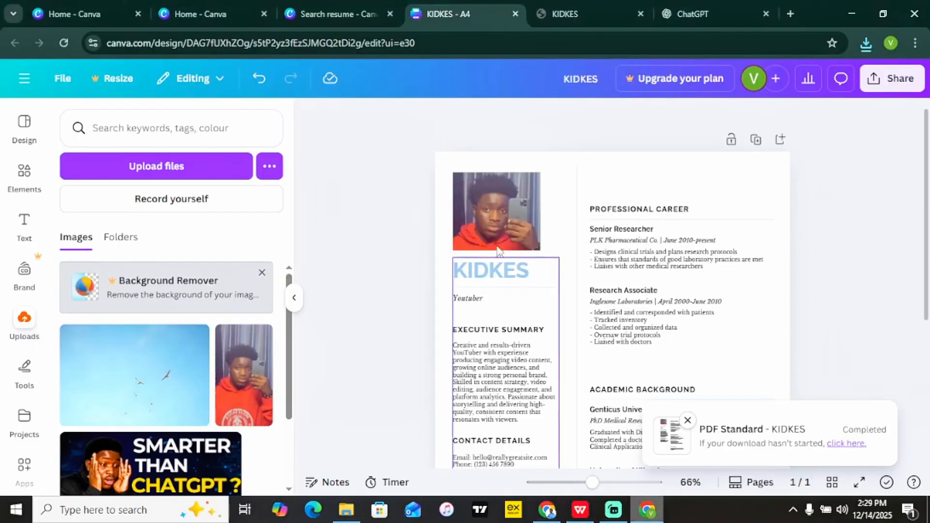
# Leave the resume editor via the main menu and land on the Canva home page.
pyautogui.click(22, 125)
pyautogui.click(25, 78)
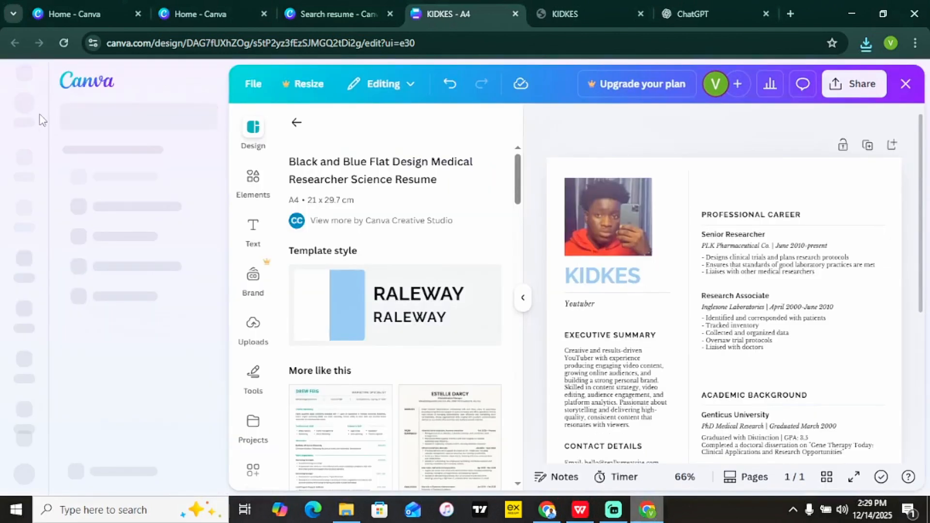
pyautogui.click(27, 183)
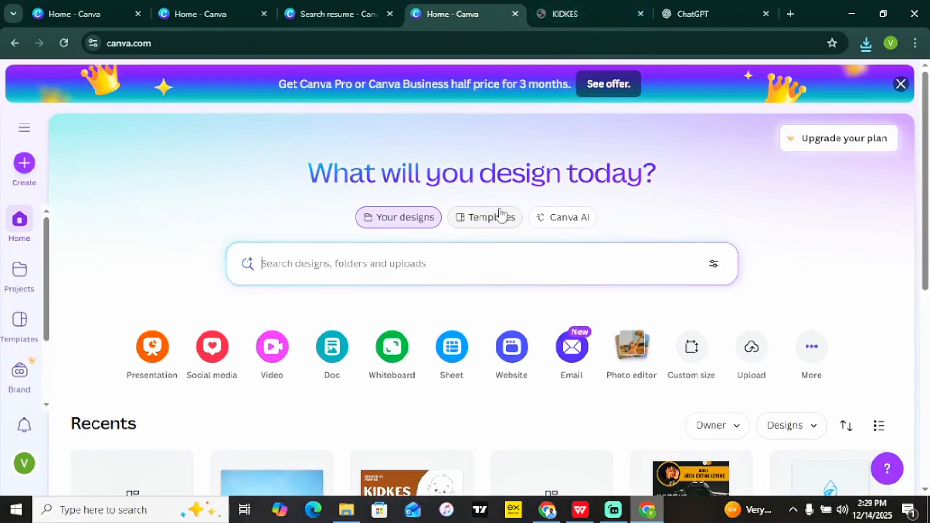
pyautogui.click(488, 221)
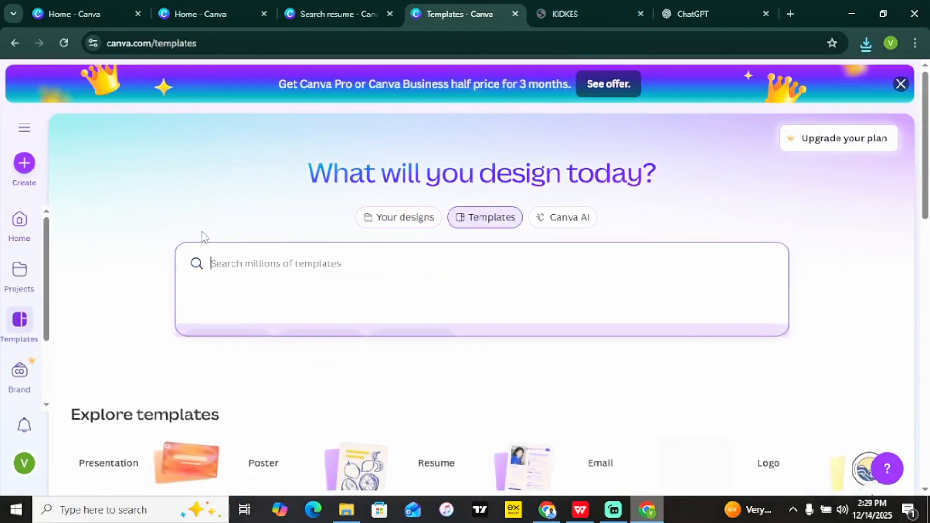
pyautogui.click(20, 221)
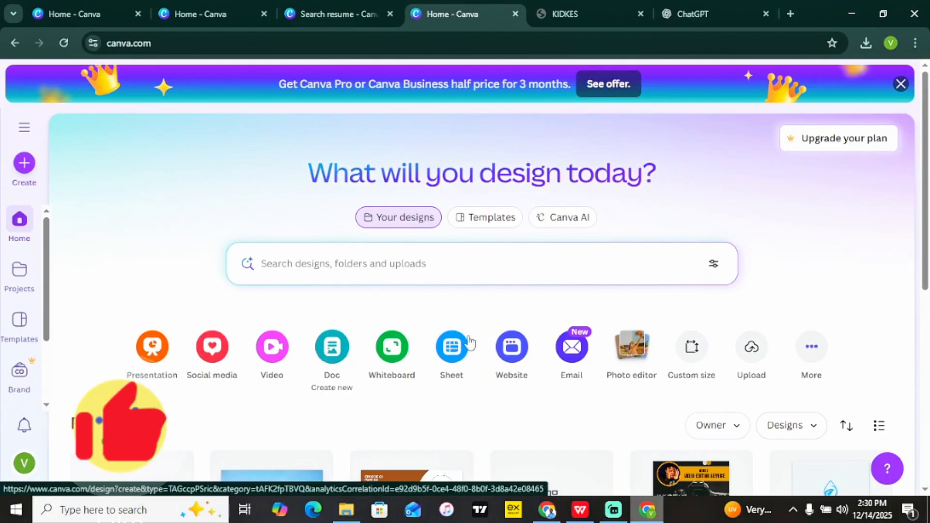
# Upload Ade_Storybook_Formatted.pdf from Downloads and open it from Recents as a design.
pyautogui.click(751, 349)
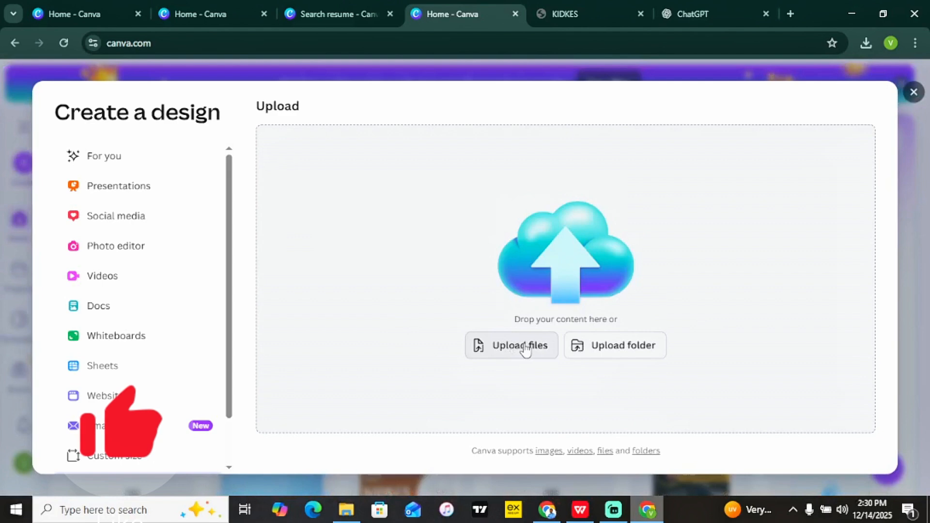
pyautogui.click(526, 348)
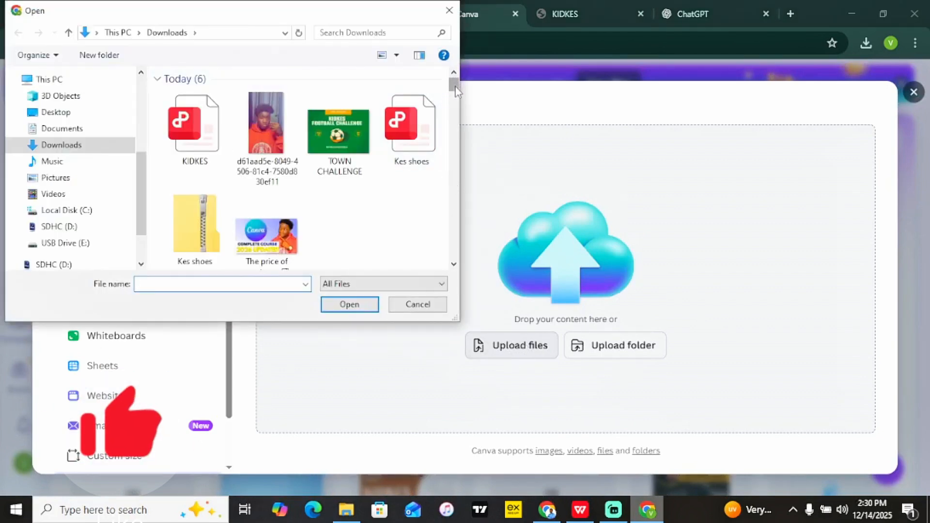
pyautogui.moveTo(455, 84); pyautogui.dragTo(455, 131)
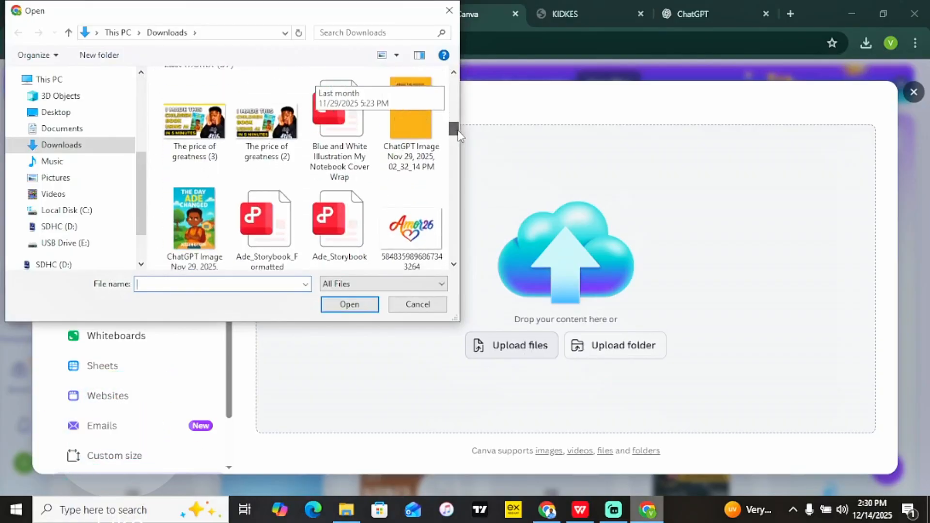
pyautogui.doubleClick(278, 226)
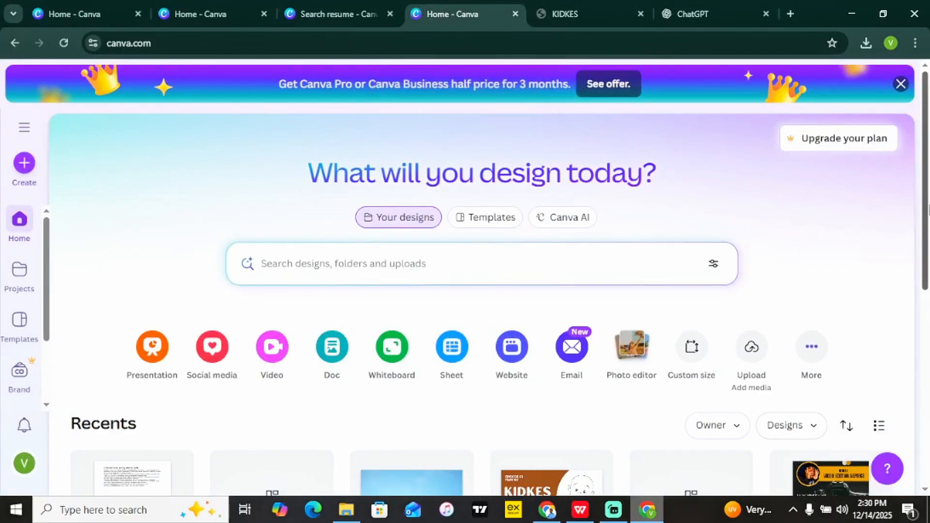
pyautogui.moveTo(928, 208); pyautogui.dragTo(929, 325)
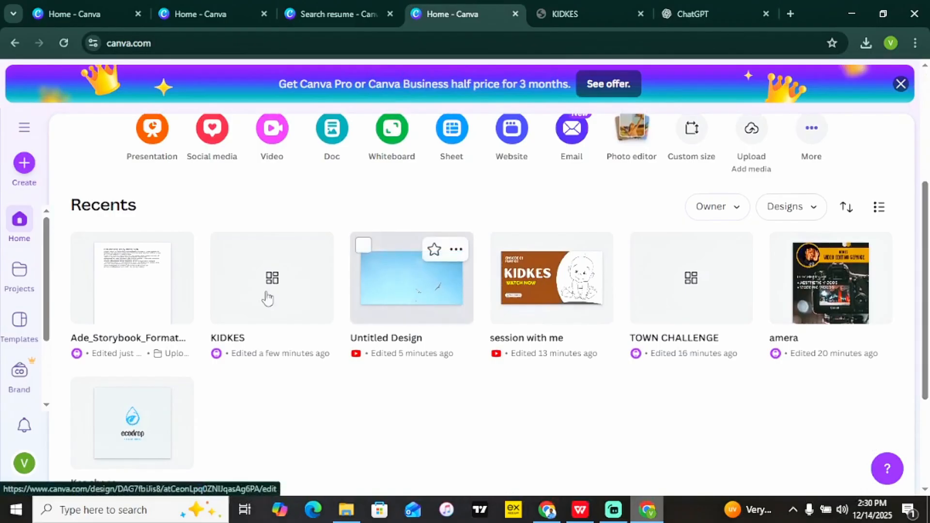
pyautogui.click(127, 298)
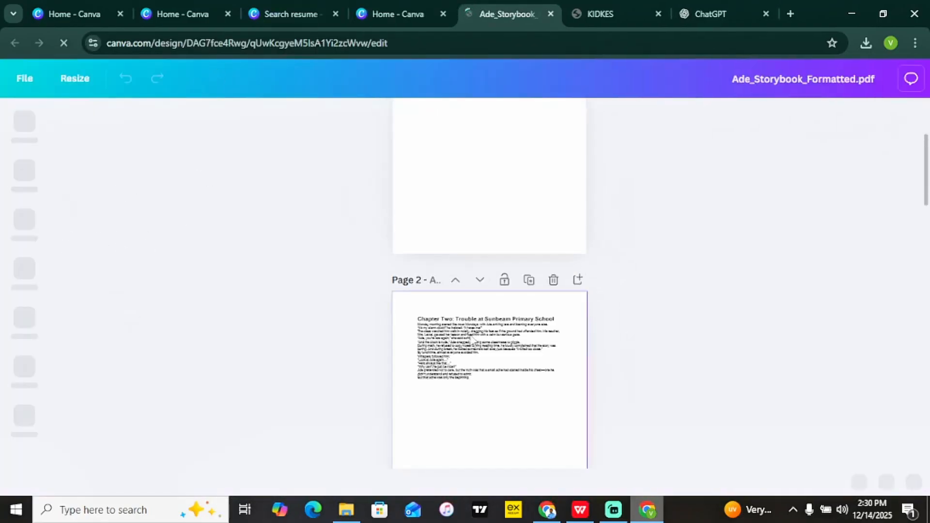
# Zoom the storybook to 85% and scroll up to the Chapter One page.
pyautogui.tripleClick(475, 340)
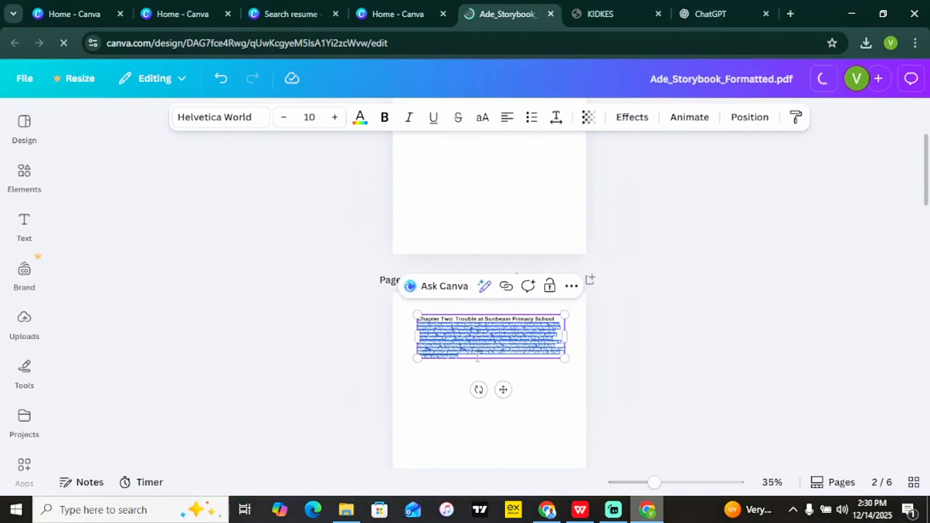
pyautogui.click(477, 357)
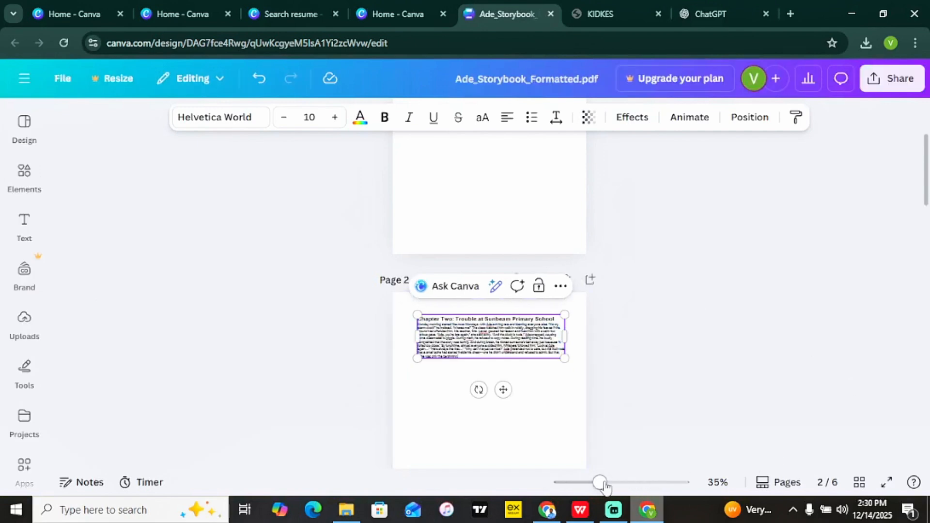
pyautogui.moveTo(601, 483); pyautogui.dragTo(629, 484)
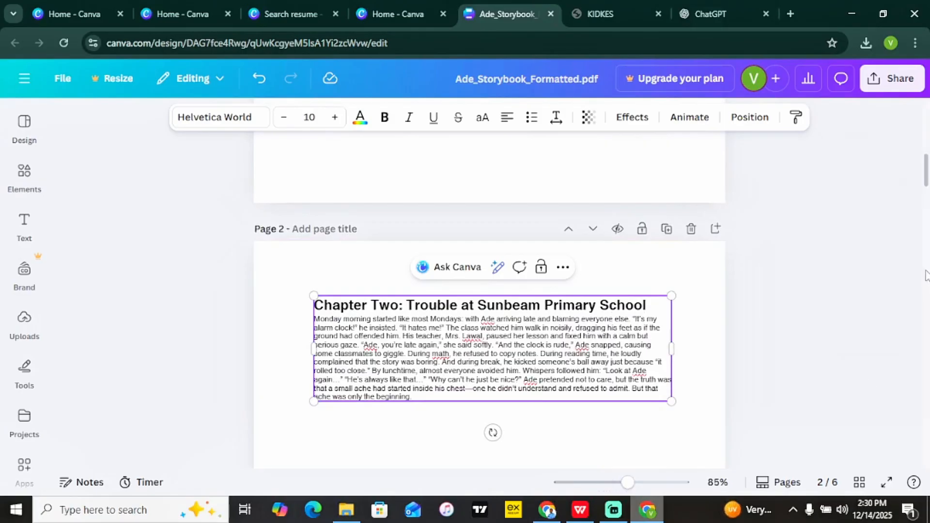
pyautogui.moveTo(925, 170); pyautogui.dragTo(919, 117)
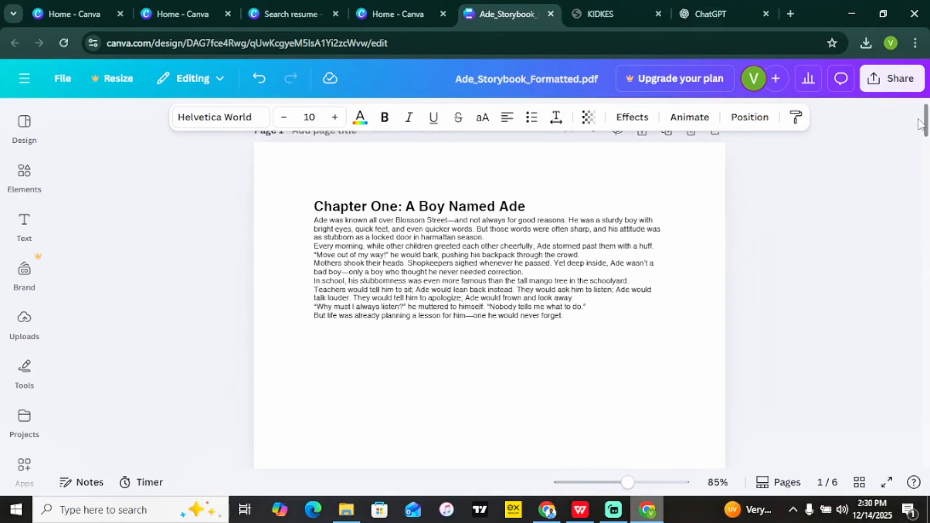
# Type test characters into the Chapter One heading, then delete them so it stays unchanged.
pyautogui.click(527, 270)
pyautogui.doubleClick(433, 355)
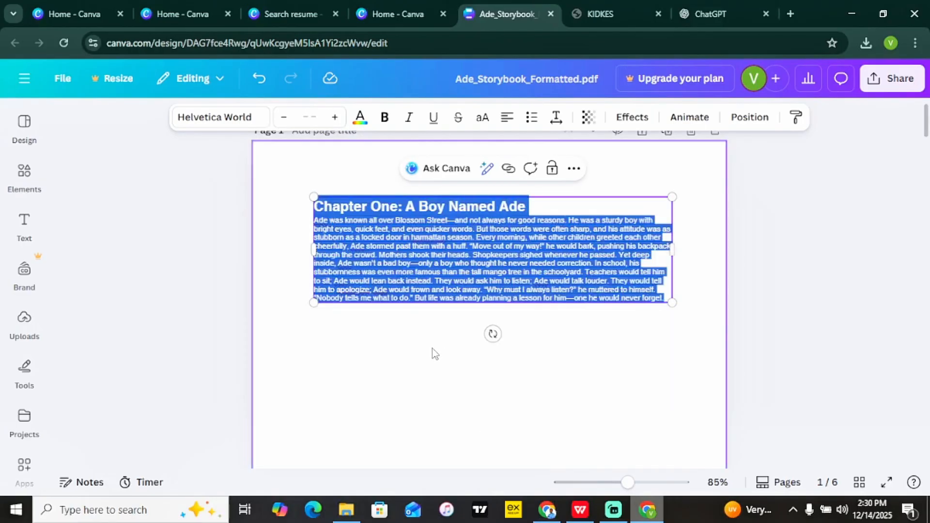
pyautogui.doubleClick(593, 258)
pyautogui.click(549, 206)
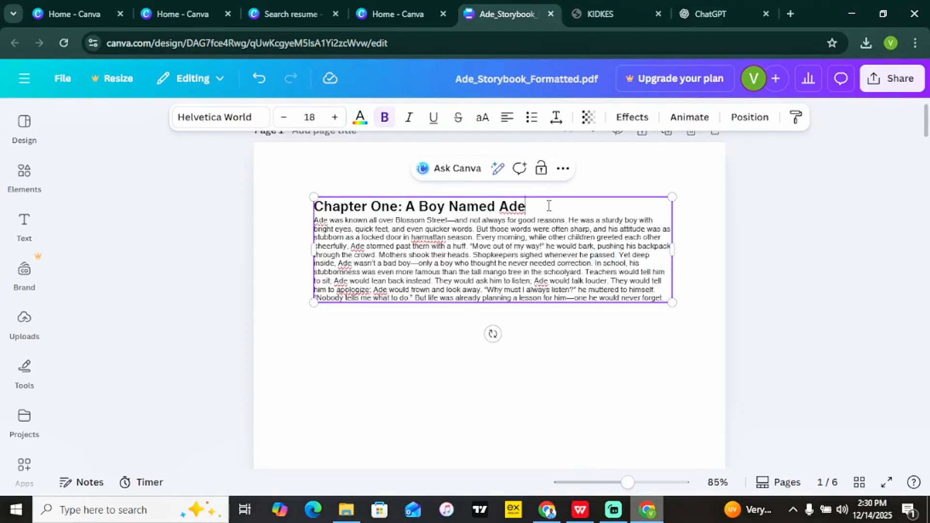
pyautogui.write('udgujdjbdbd')
pyautogui.press('BackSpace')
pyautogui.press('BackSpace')
pyautogui.press('BackSpace')
pyautogui.press('BackSpace')
pyautogui.press('BackSpace')
pyautogui.press('BackSpace')
pyautogui.press('BackSpace')
pyautogui.press('BackSpace')
pyautogui.click(666, 296)
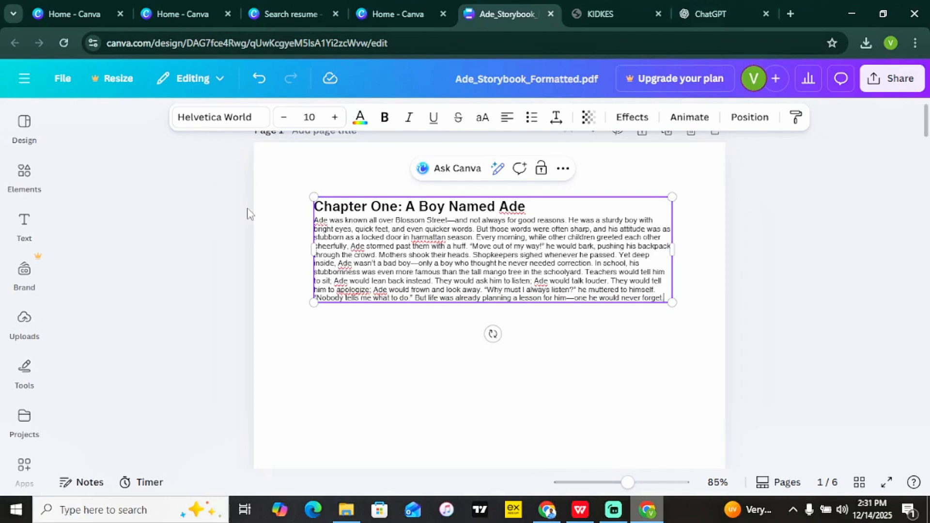
# Put the closing “Nobody tells me what to do.” sentence on its own line and open sharing options.
pyautogui.click(207, 243)
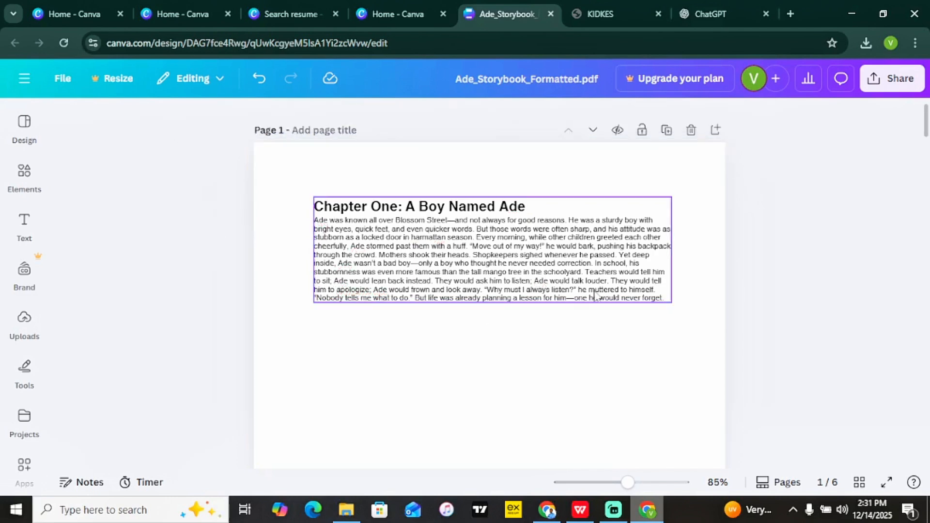
pyautogui.click(659, 296)
pyautogui.click(664, 294)
pyautogui.press('Return')
pyautogui.press('Return')
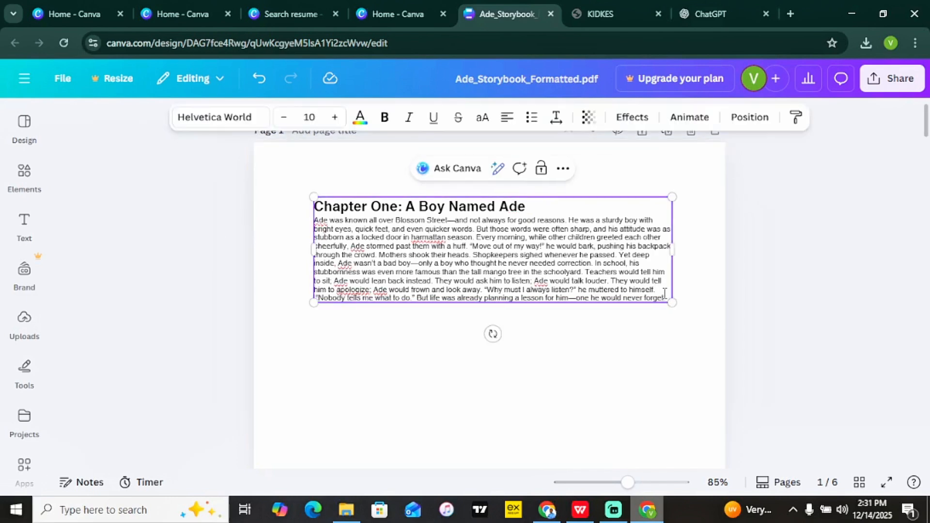
pyautogui.write('kidkesdkiskskid')
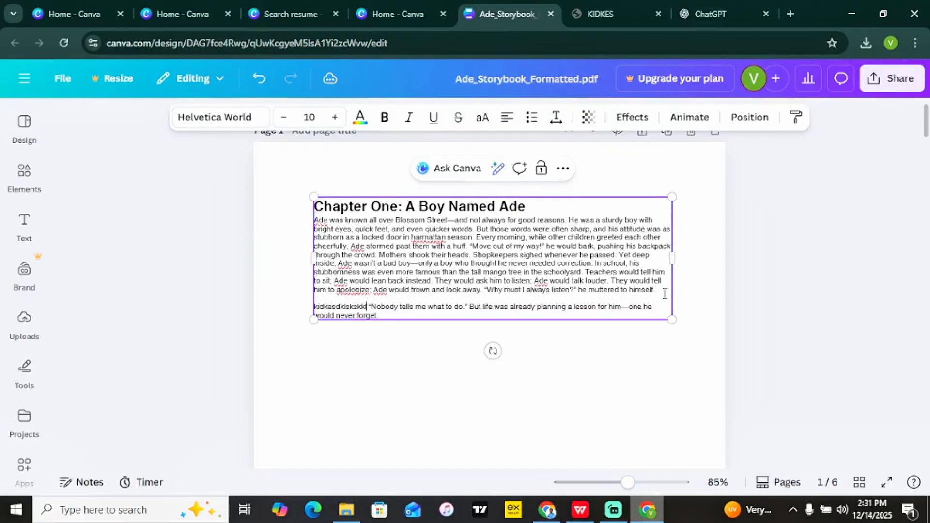
pyautogui.press('Return')
pyautogui.press('BackSpace')
pyautogui.press('BackSpace')
pyautogui.press('BackSpace')
pyautogui.press('BackSpace')
pyautogui.press('BackSpace')
pyautogui.press('BackSpace')
pyautogui.press('BackSpace')
pyautogui.press('BackSpace')
pyautogui.press('BackSpace')
pyautogui.press('BackSpace')
pyautogui.press('BackSpace')
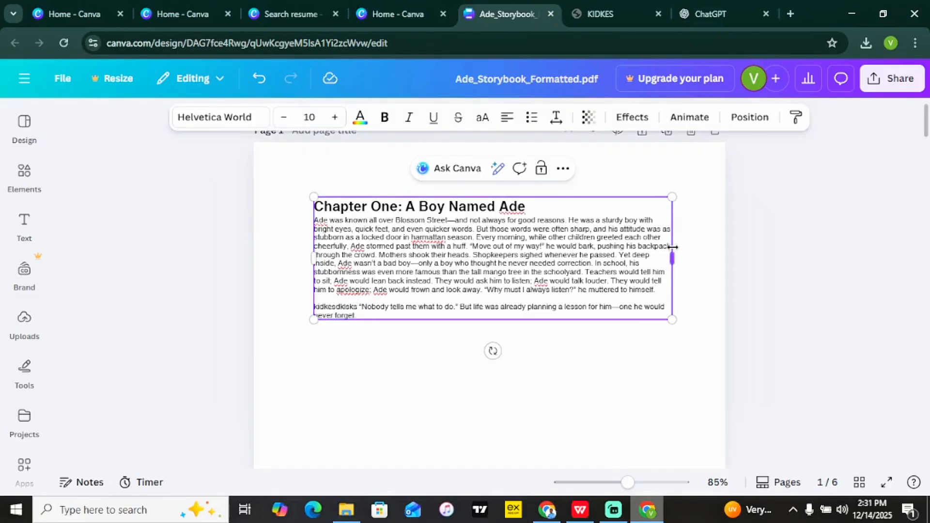
pyautogui.press('BackSpace')
pyautogui.press('BackSpace')
pyautogui.press('BackSpace')
pyautogui.press('BackSpace')
pyautogui.press('BackSpace')
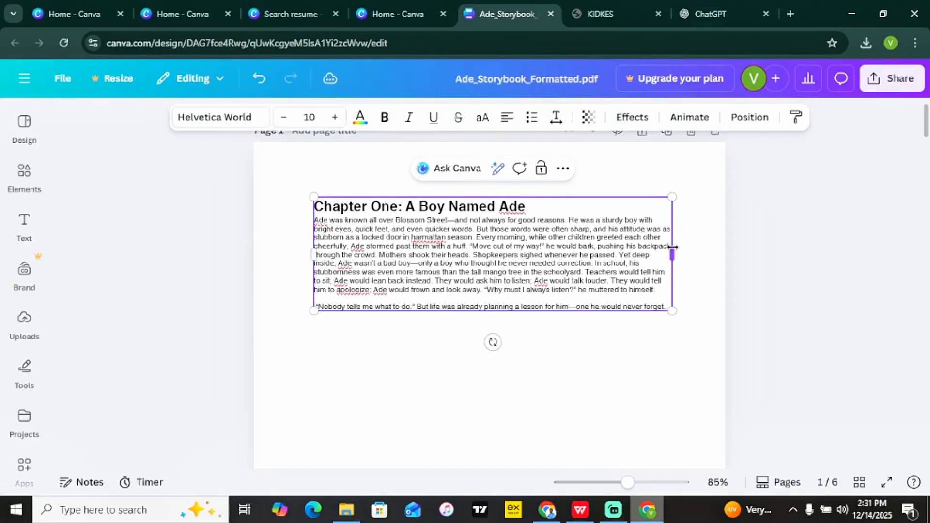
pyautogui.click(895, 87)
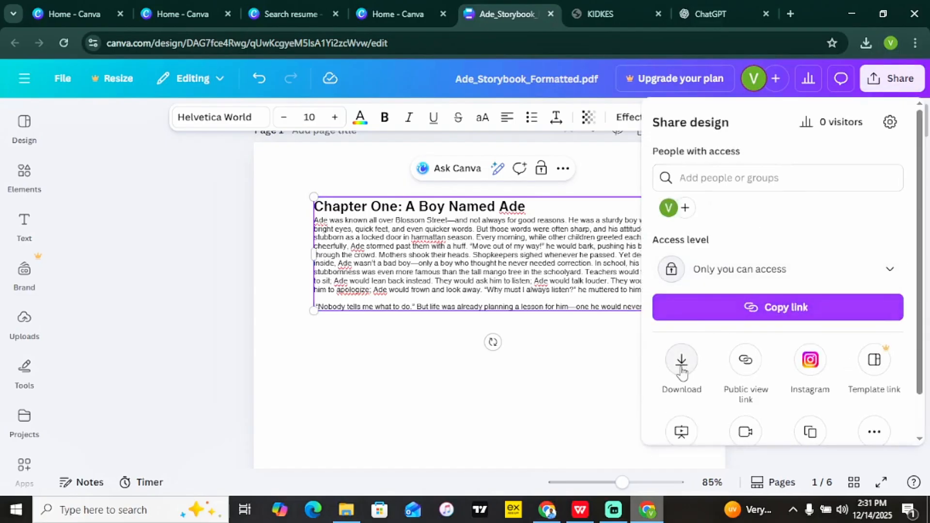
# Choose PDF Standard as the storybook's download file type.
pyautogui.click(681, 366)
pyautogui.click(786, 175)
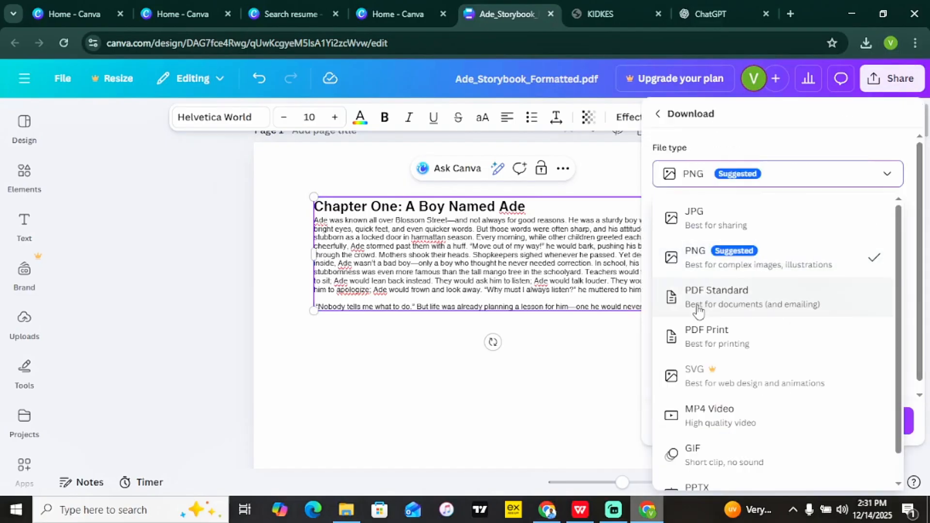
pyautogui.click(728, 300)
pyautogui.click(786, 182)
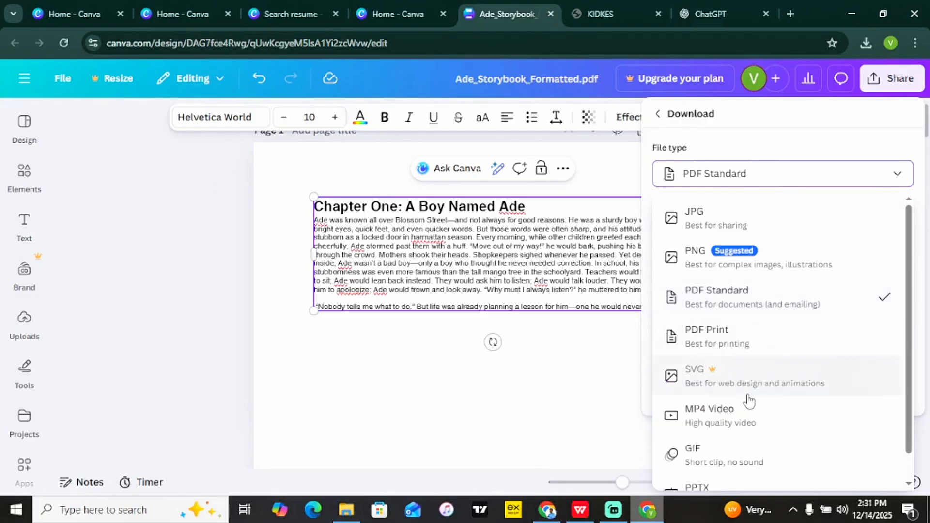
pyautogui.scroll(-1, 886, 297)
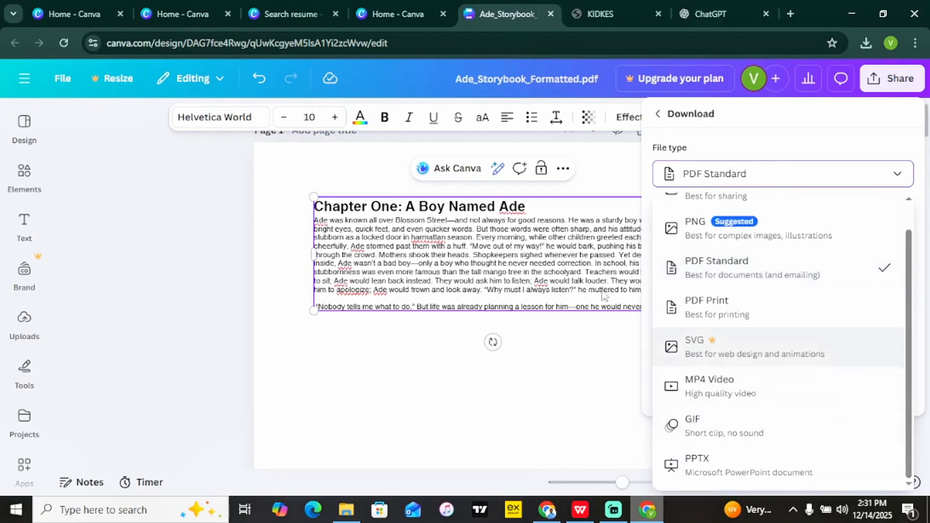
pyautogui.click(764, 175)
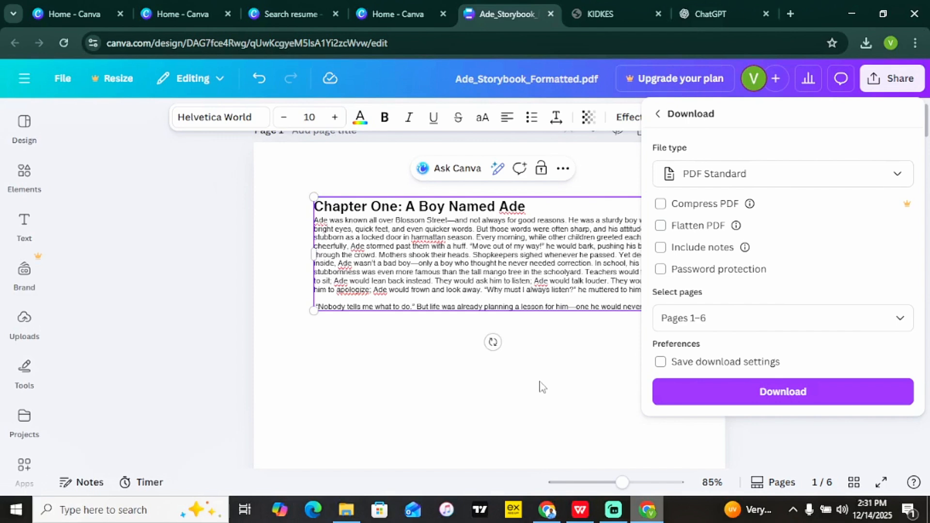
# Check the EBOOK DESIGN item on the WPS tutorial outline slide, then return to Canva.
pyautogui.click(579, 510)
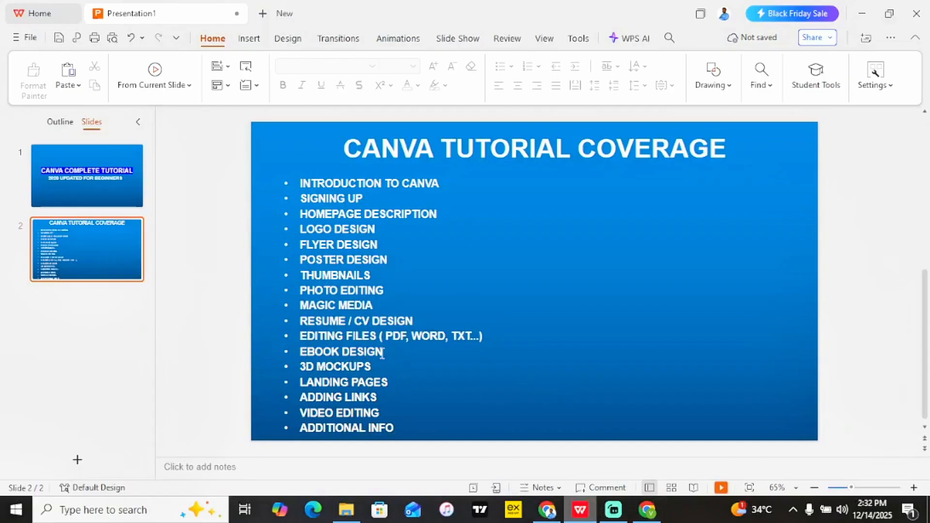
pyautogui.click(383, 355)
pyautogui.moveTo(382, 354); pyautogui.dragTo(299, 355)
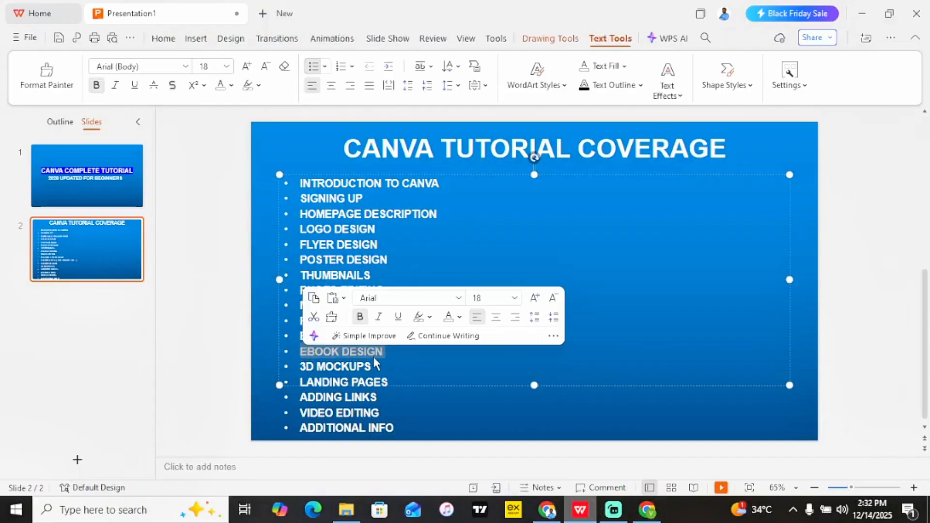
pyautogui.click(249, 332)
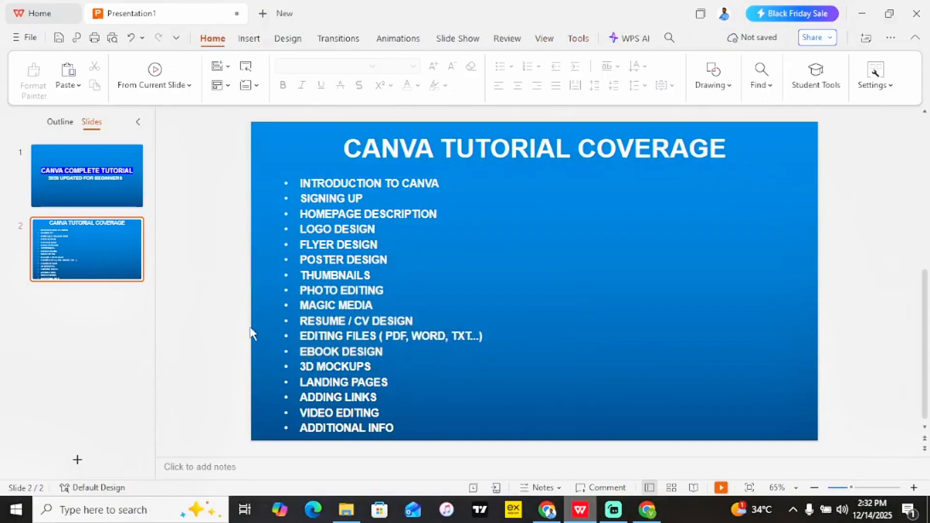
pyautogui.click(647, 510)
# Close the download settings and go to All projects from the main menu.
pyautogui.click(24, 79)
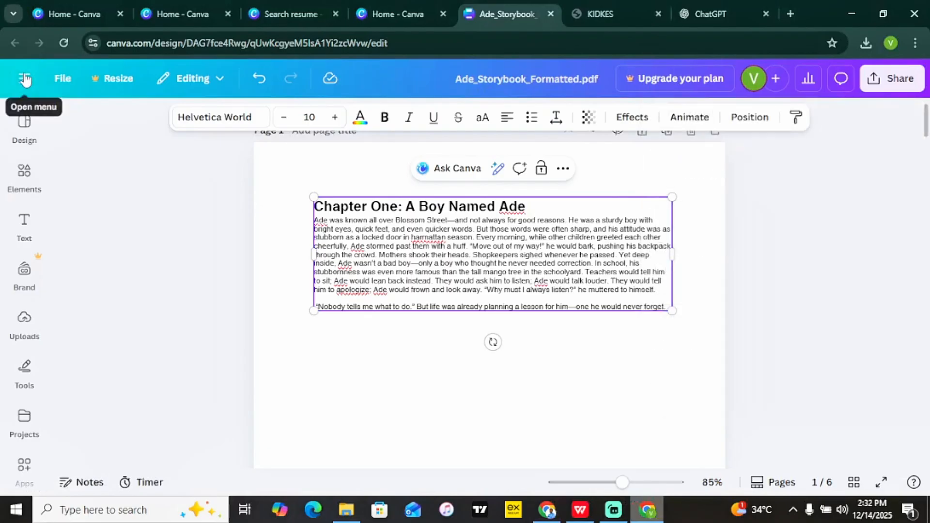
pyautogui.click(24, 78)
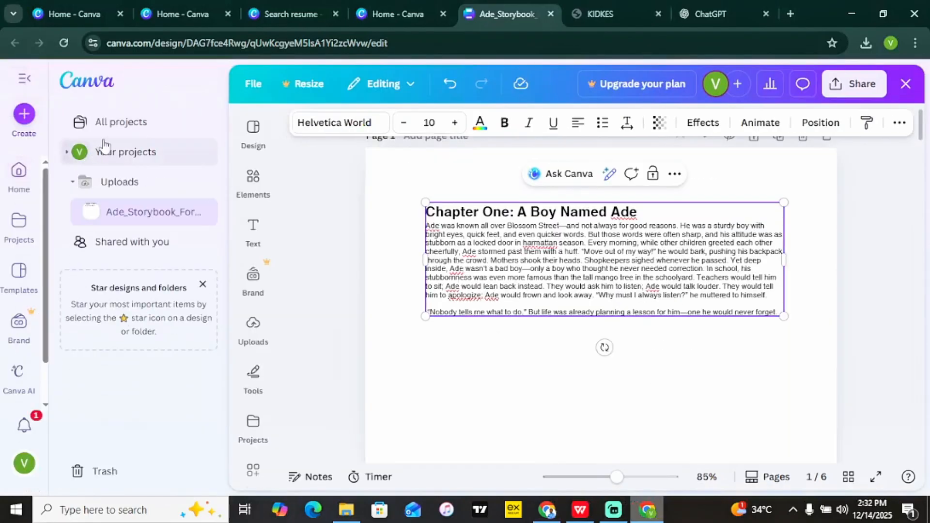
pyautogui.click(130, 127)
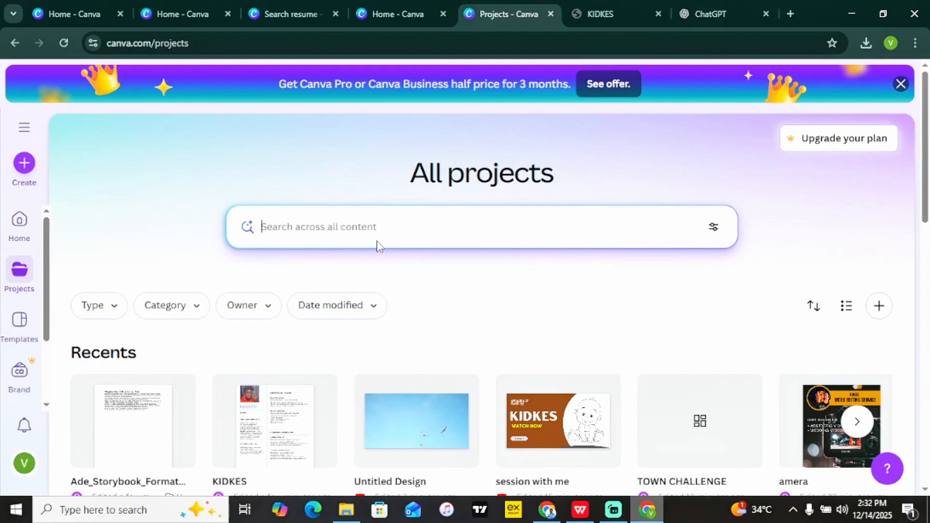
# Search projects for 'ebook', find nothing, clear the search and return to Home.
pyautogui.write('ebooks')
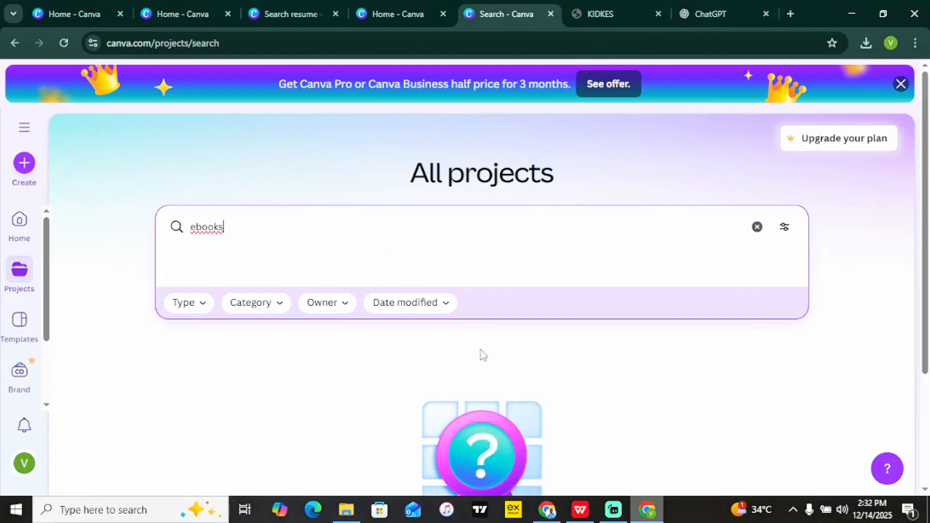
pyautogui.moveTo(925, 207); pyautogui.dragTo(926, 322)
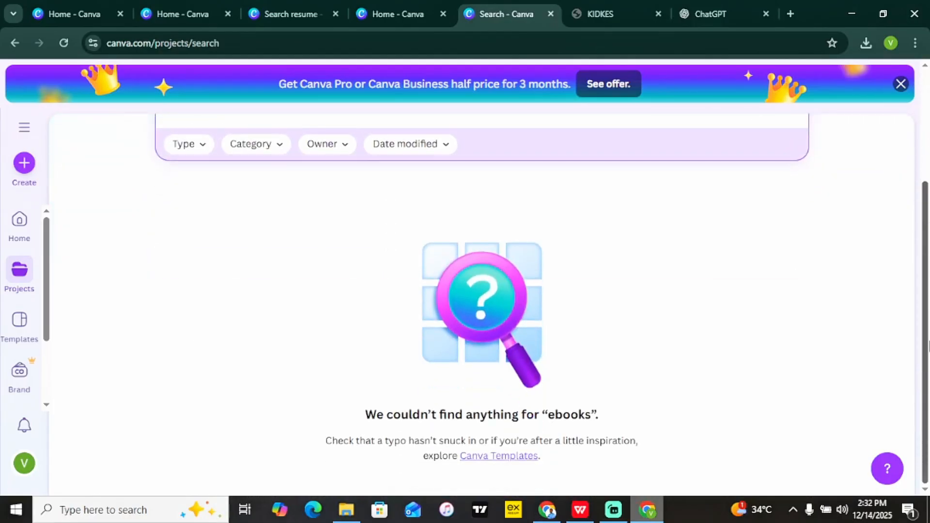
pyautogui.scroll(4, 823, 232)
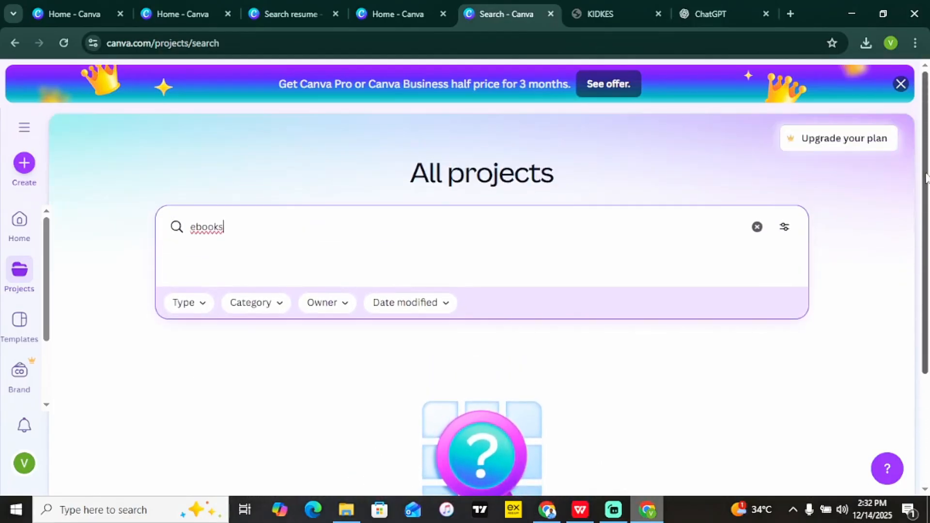
pyautogui.click(802, 337)
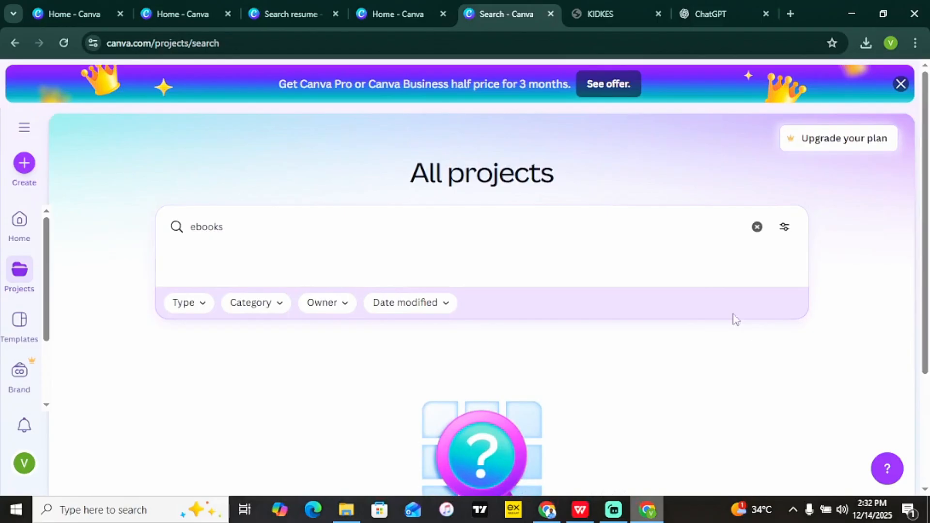
pyautogui.click(758, 228)
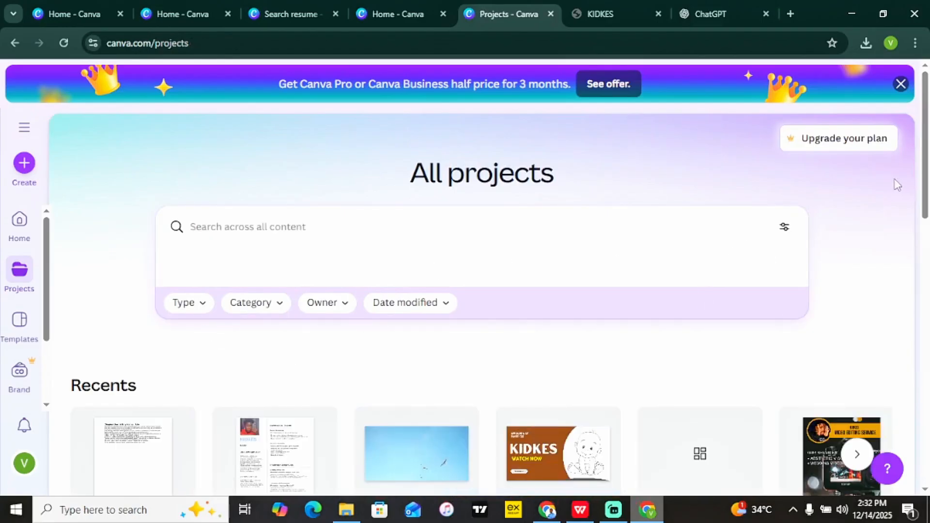
pyautogui.click(14, 233)
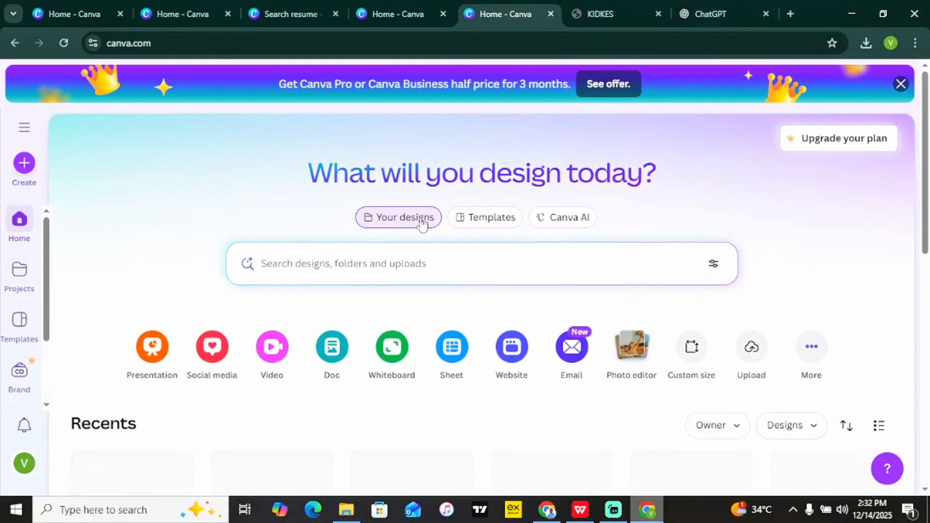
# Search templates for 'ebooks' and open the How to Sell Your Art Online ebook cover for editing.
pyautogui.click(493, 222)
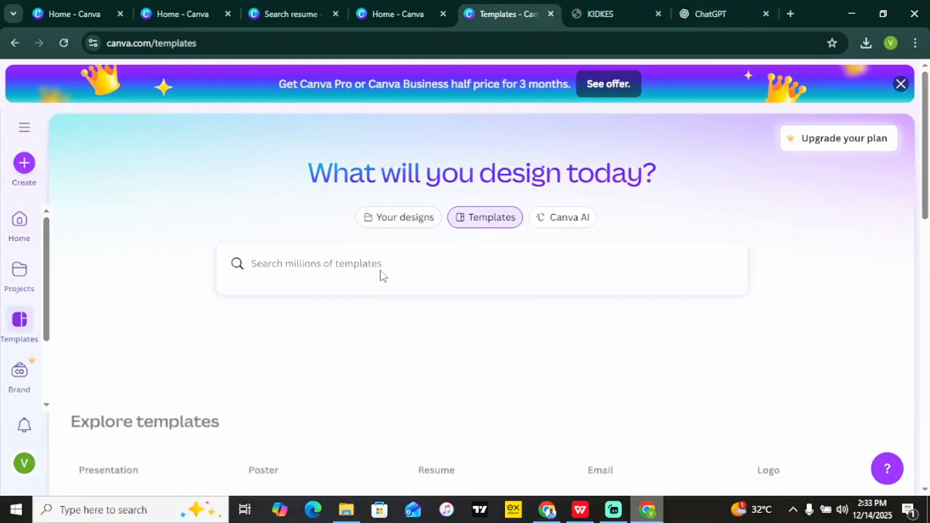
pyautogui.write('ebooks')
pyautogui.press('Return')
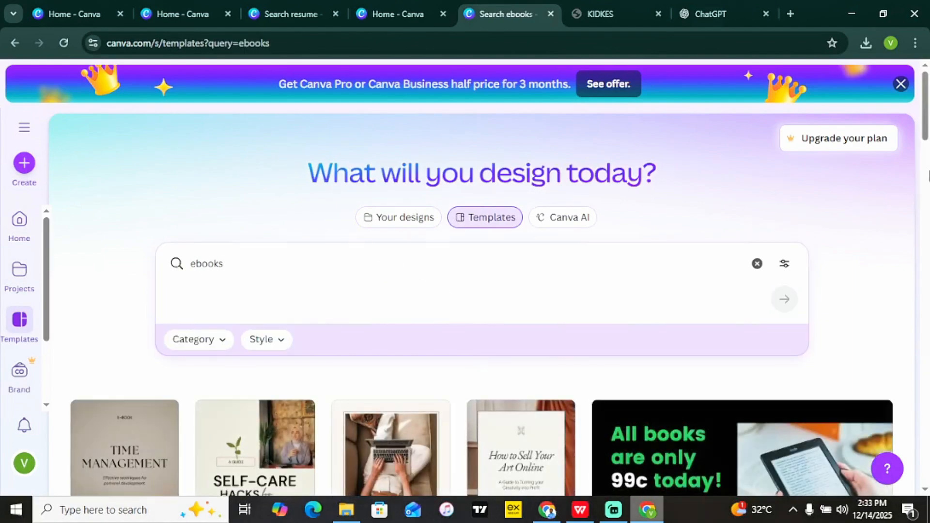
pyautogui.scroll(-5, 596, 190)
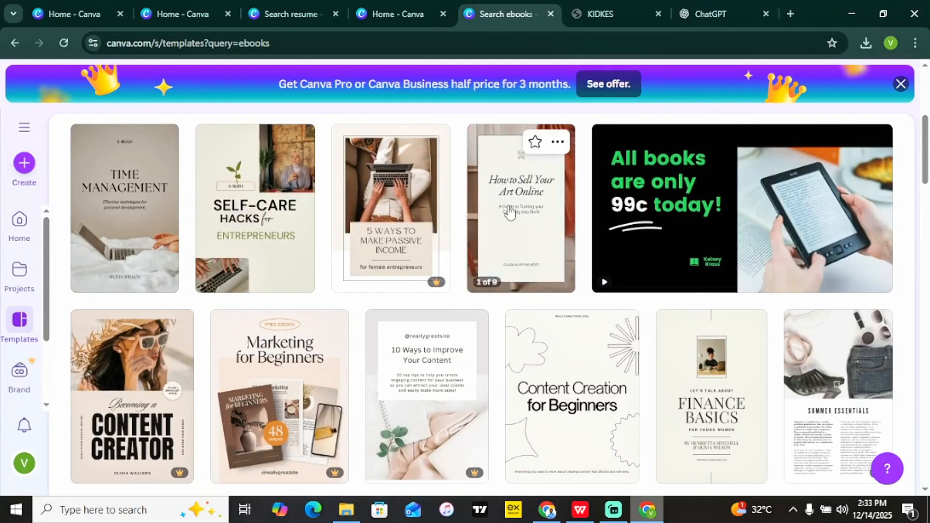
pyautogui.click(514, 209)
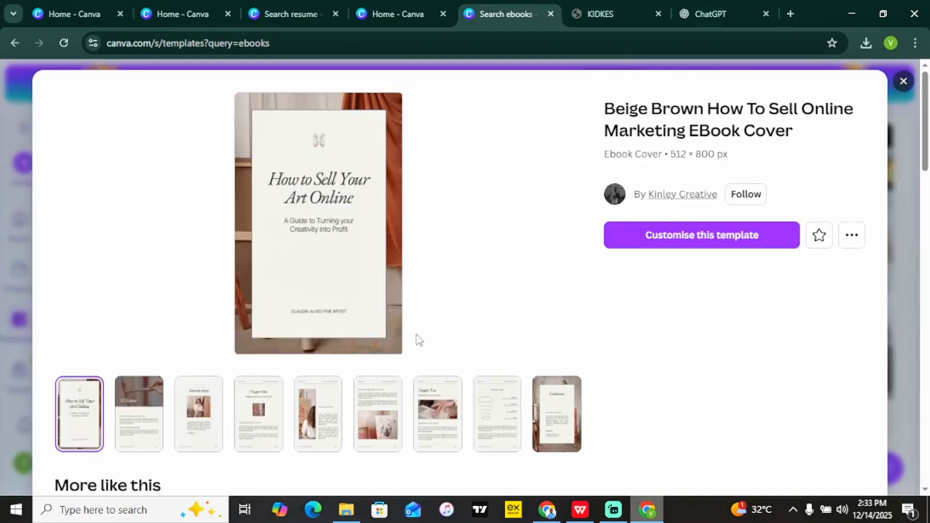
pyautogui.click(714, 251)
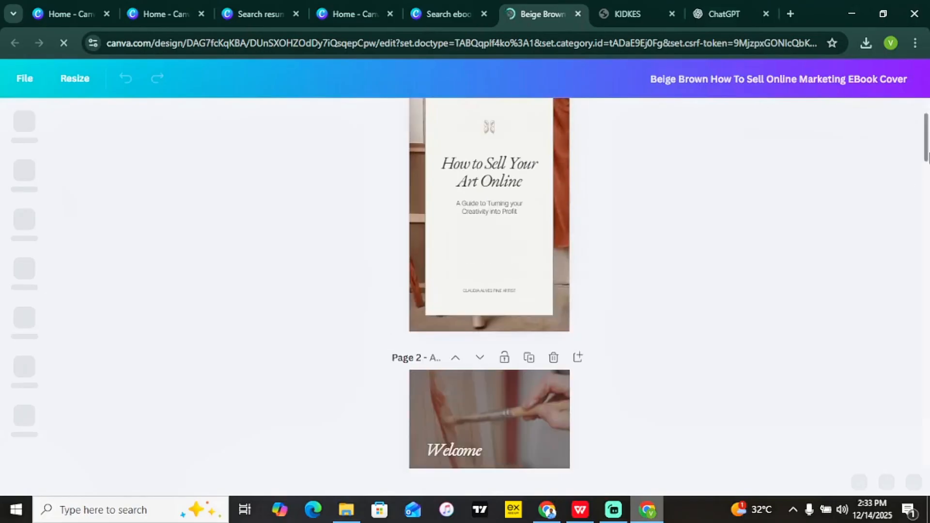
# Retitle the cover 'HOW TO START A BUSINESS', then resize and centre the title box to fit.
pyautogui.moveTo(927, 157); pyautogui.dragTo(904, 464)
pyautogui.moveTo(910, 427); pyautogui.dragTo(807, 155)
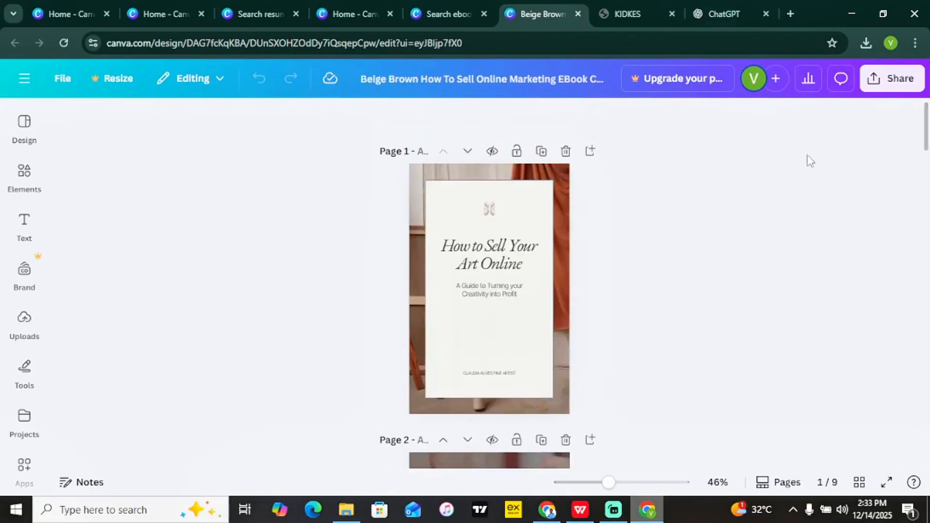
pyautogui.doubleClick(483, 250)
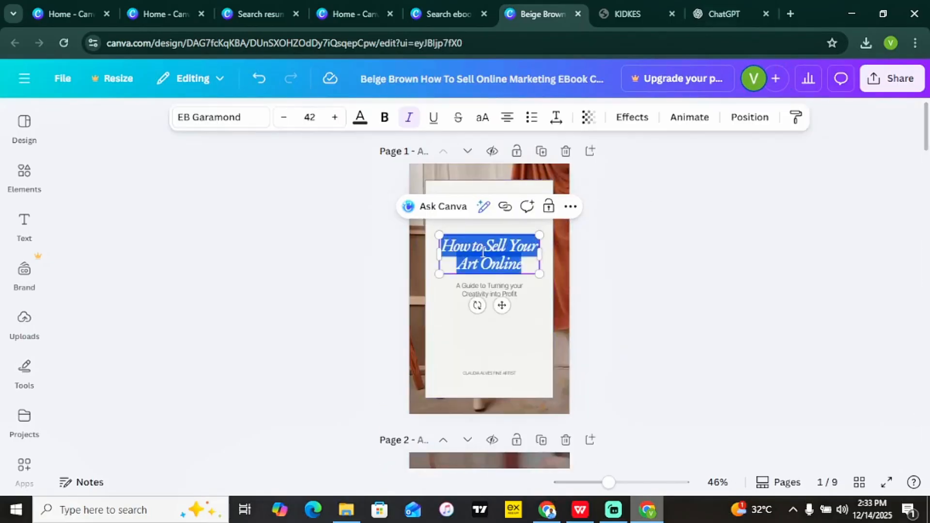
pyautogui.write('HOW TO')
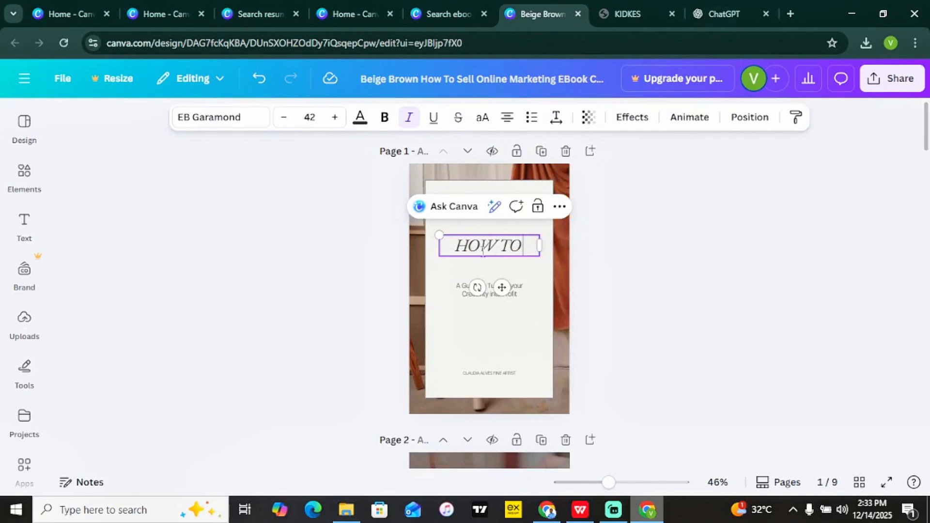
pyautogui.write(' START A BUSI')
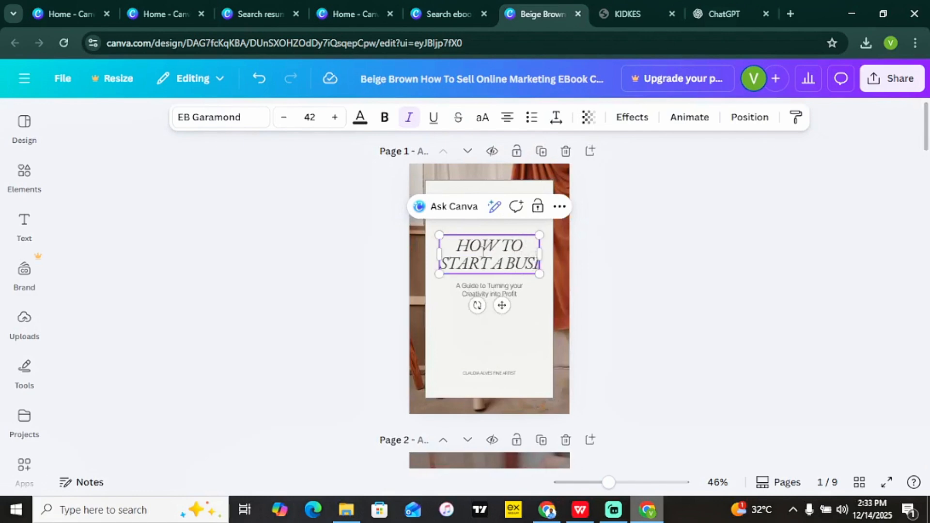
pyautogui.write('NESSINESS')
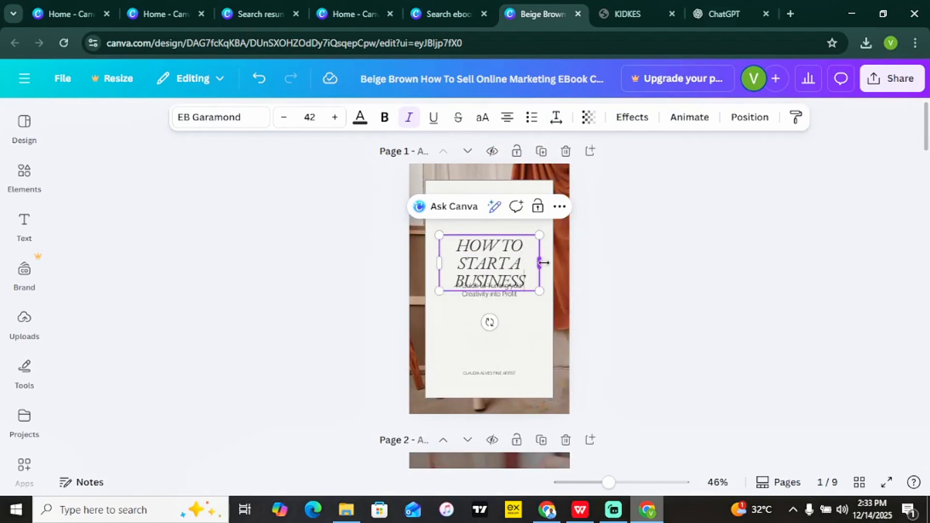
pyautogui.moveTo(544, 263); pyautogui.dragTo(581, 260)
pyautogui.moveTo(514, 258); pyautogui.dragTo(499, 262)
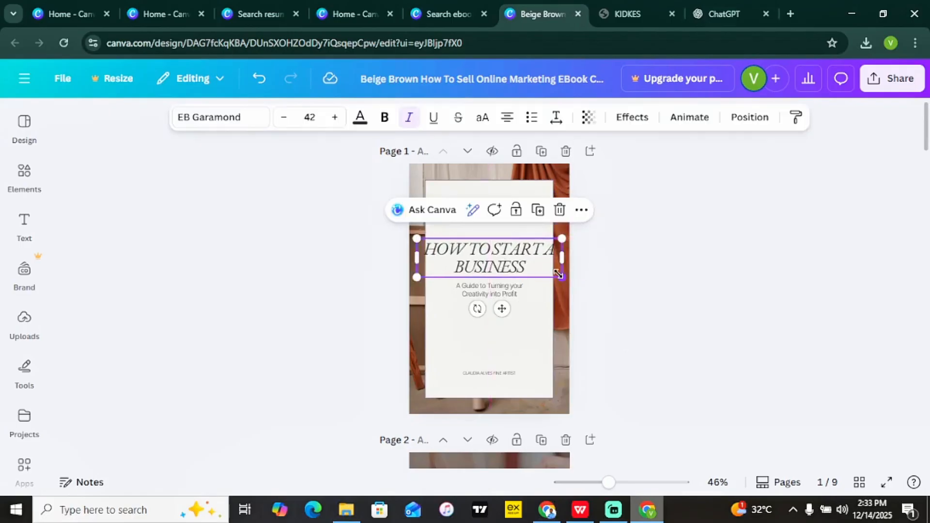
pyautogui.moveTo(565, 275); pyautogui.dragTo(520, 265)
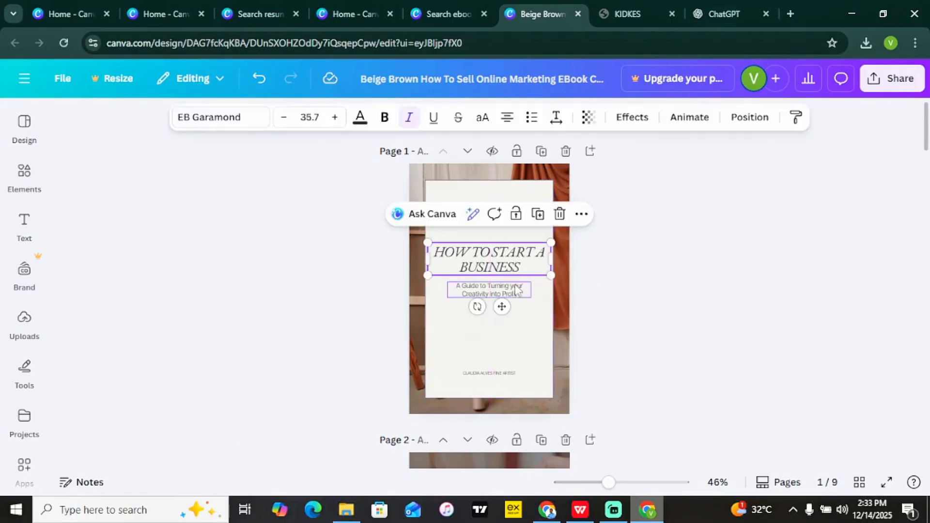
# Change the subtitle to 'GET STARTED AS A BEGINNER' and replace the author line with a new name.
pyautogui.doubleClick(515, 290)
pyautogui.write('GET')
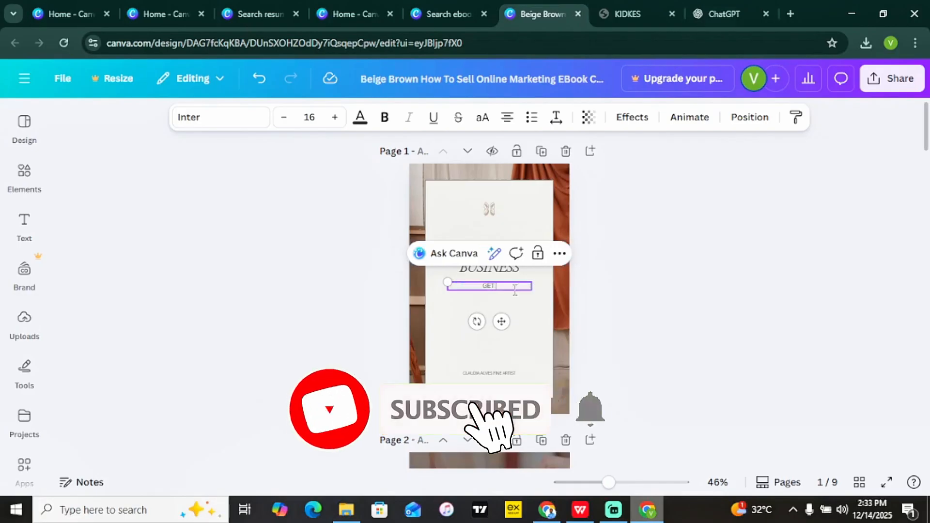
pyautogui.write(' STARTED AS A BEGIN')
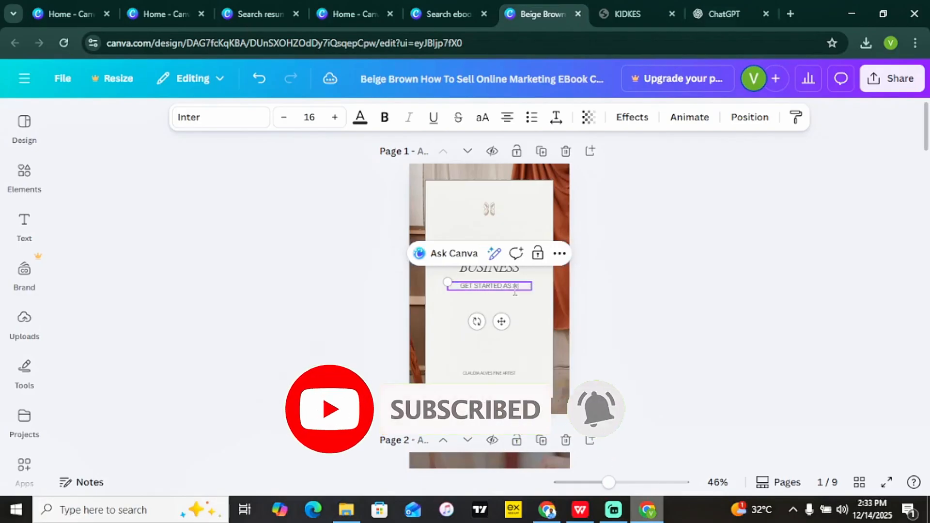
pyautogui.write('NER')
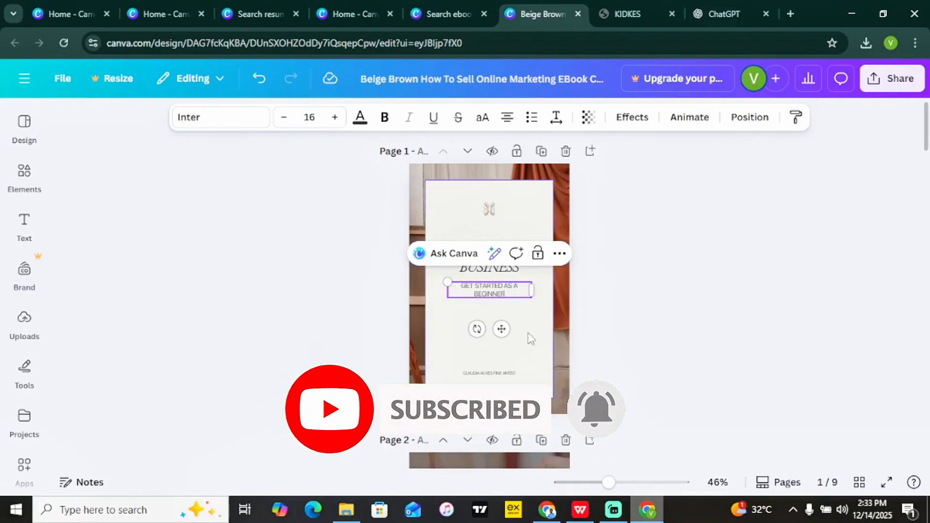
pyautogui.doubleClick(500, 373)
pyautogui.write('KID')
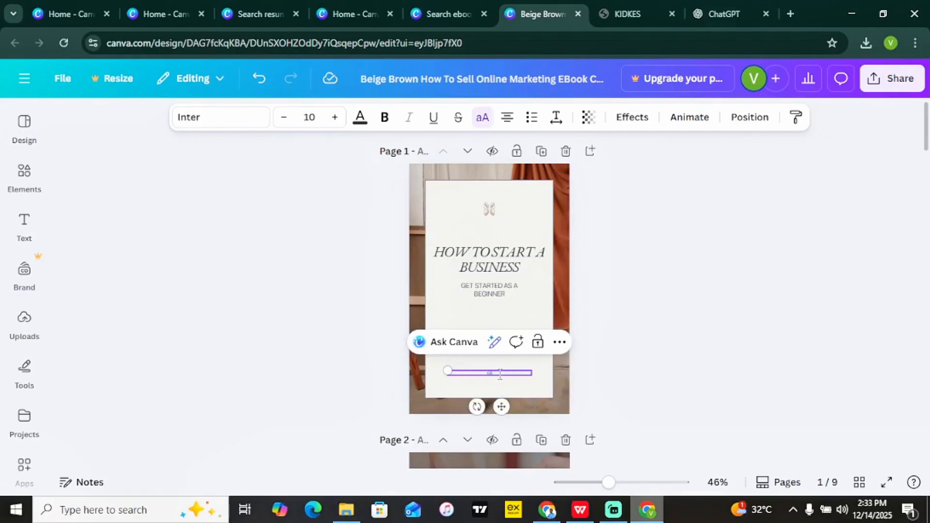
pyautogui.write('KES')
pyautogui.click(670, 360)
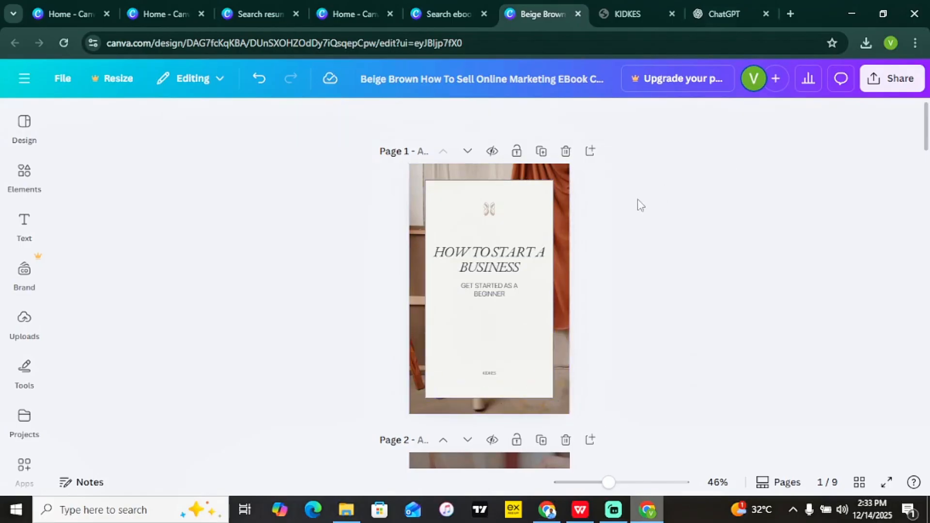
pyautogui.click(415, 357)
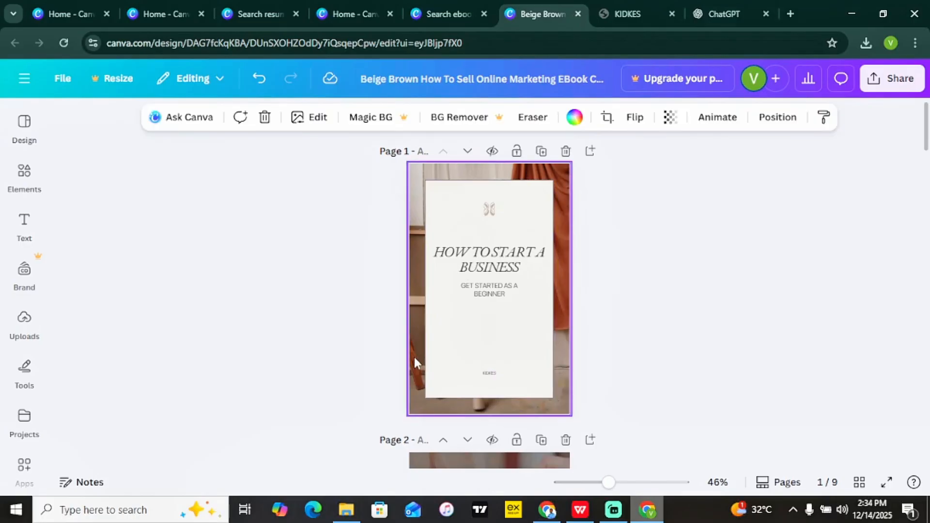
# Delete the old background photo and place an overhead laptops photo from a 'Business' photo search onto page 1.
pyautogui.press('Delete')
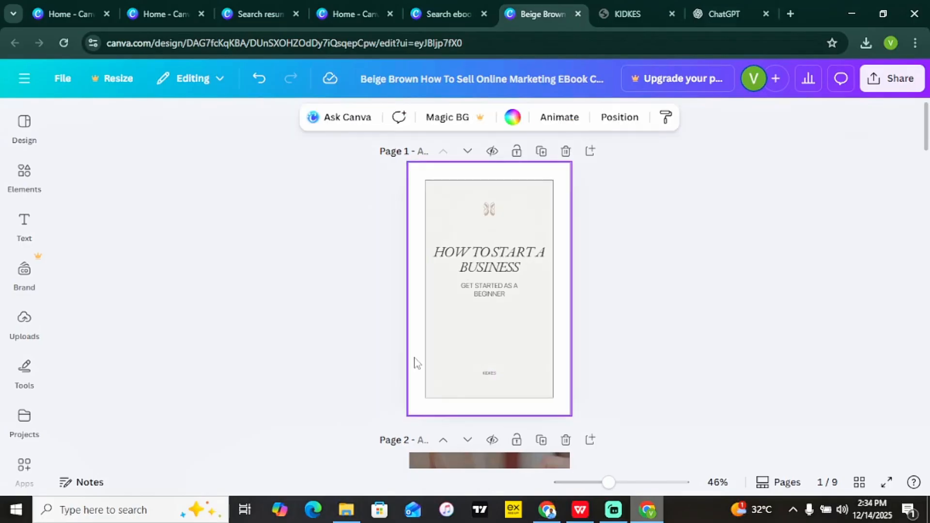
pyautogui.click(25, 176)
pyautogui.click(125, 134)
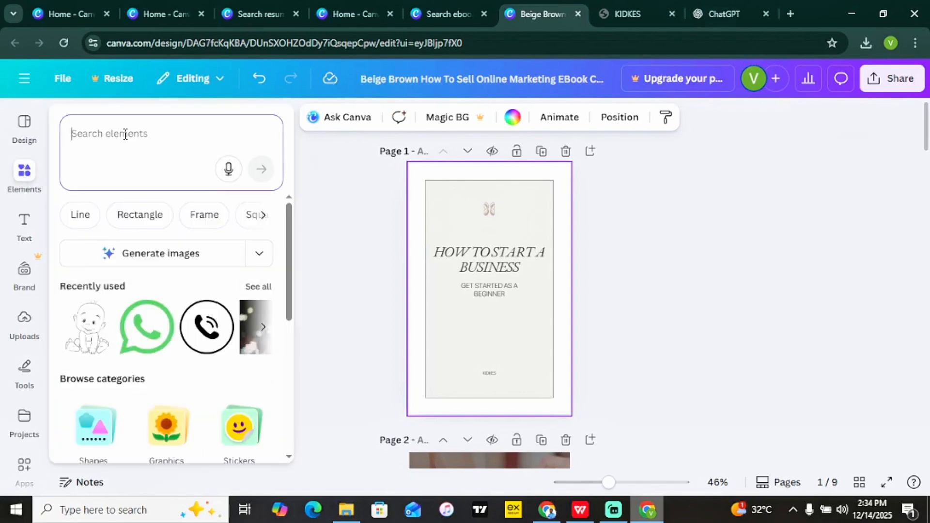
pyautogui.write('Business')
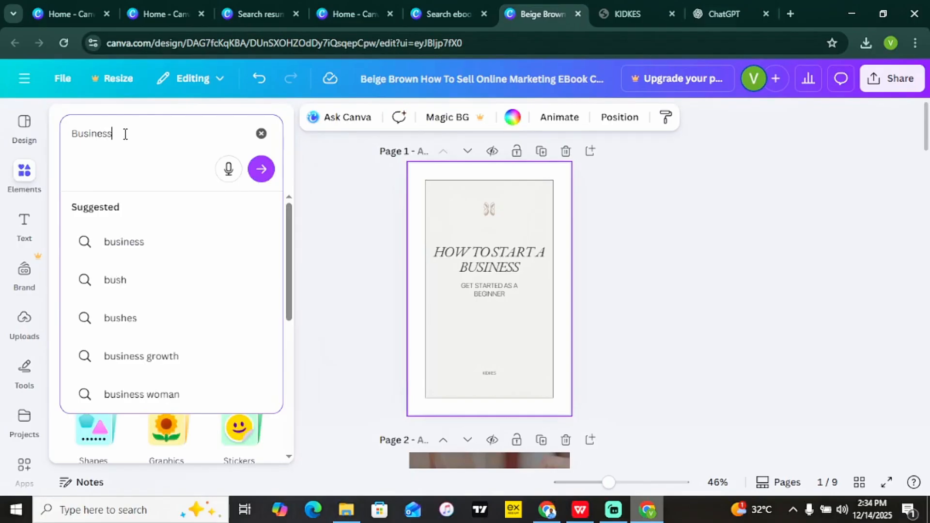
pyautogui.press('Return')
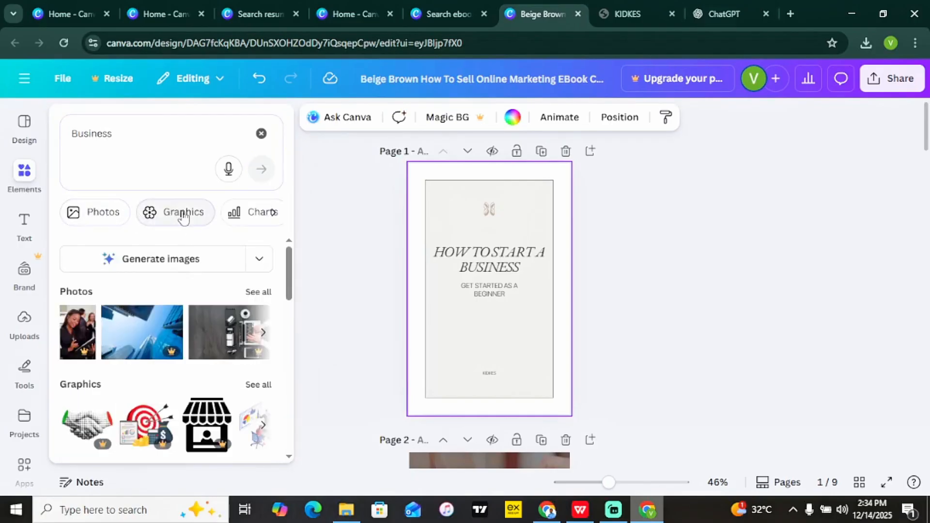
pyautogui.click(104, 220)
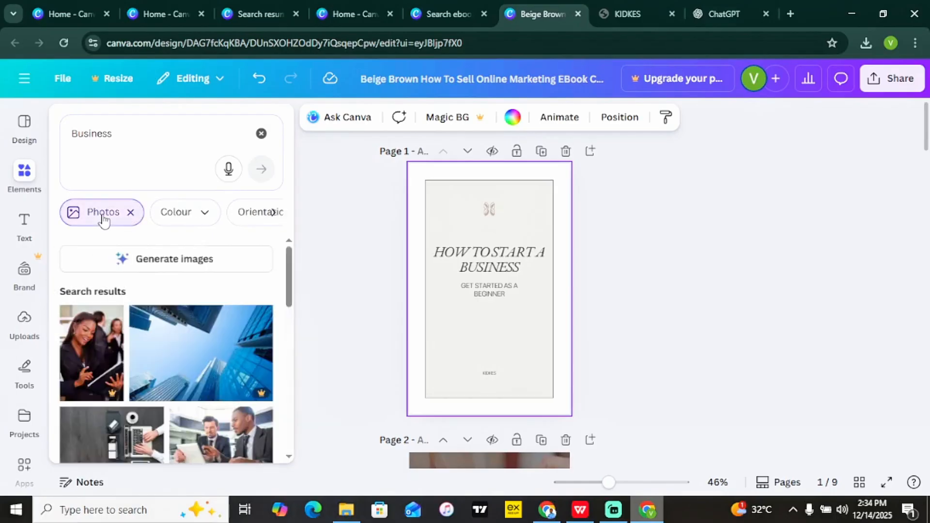
pyautogui.moveTo(290, 298); pyautogui.dragTo(292, 344)
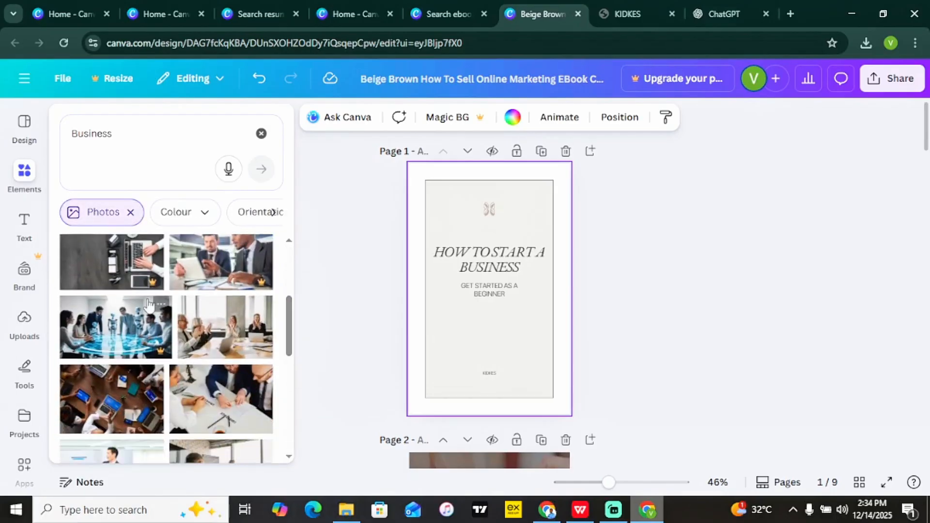
pyautogui.moveTo(120, 412); pyautogui.dragTo(426, 182)
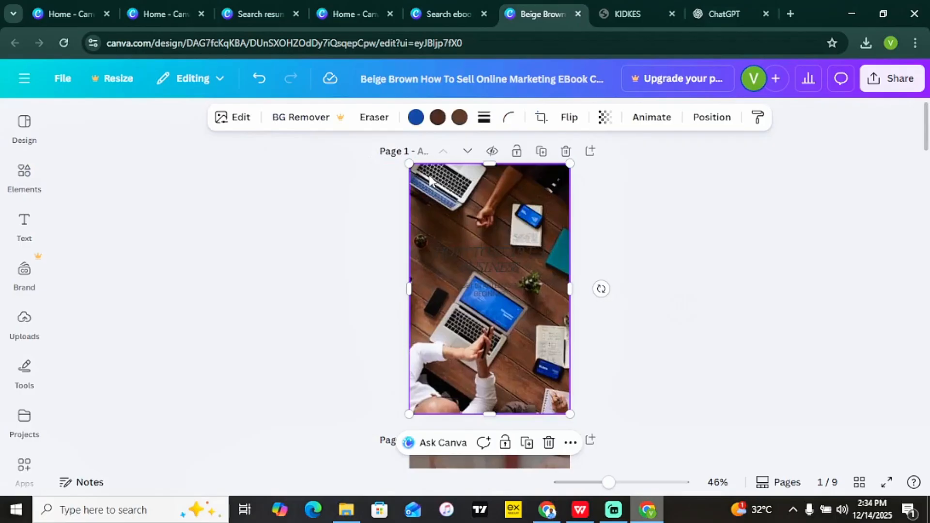
# Move the new photo's layer behind the cream title panel, just above the Background layer.
pyautogui.rightClick(429, 181)
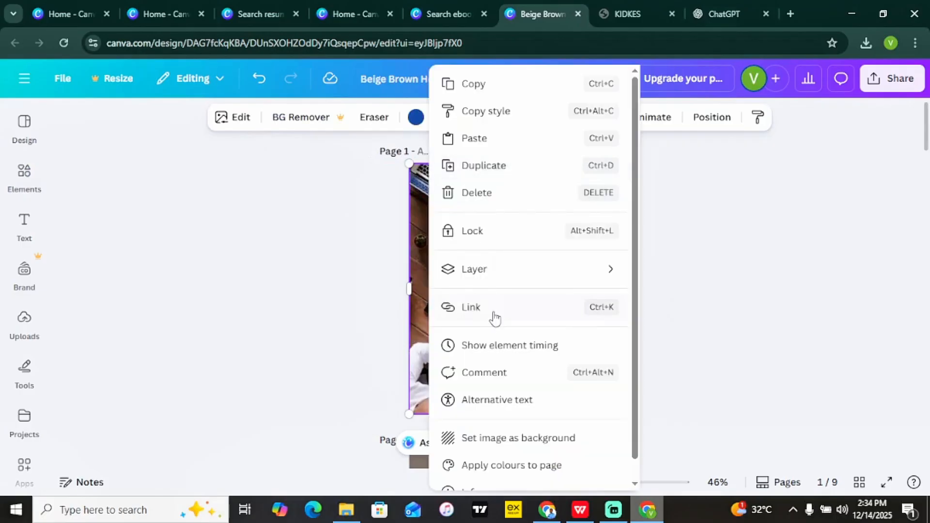
pyautogui.moveTo(481, 281)
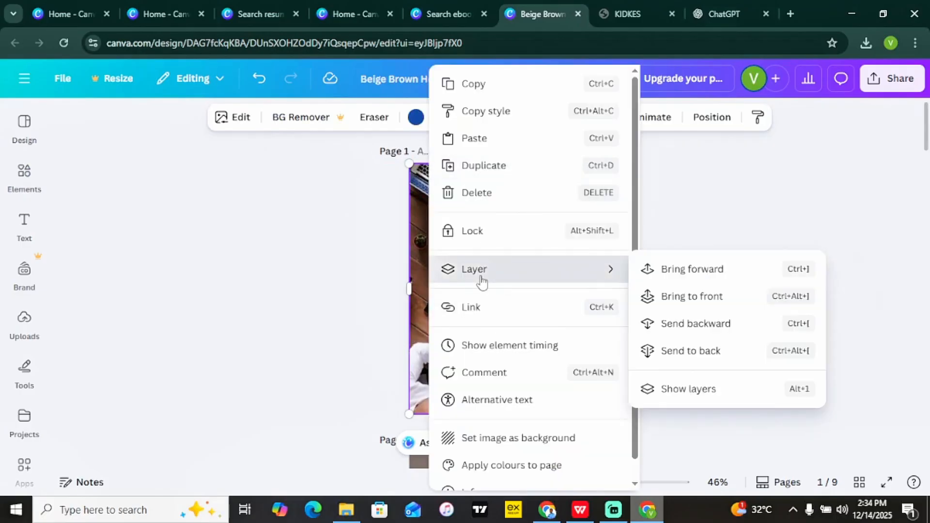
pyautogui.click(698, 390)
pyautogui.moveTo(77, 405); pyautogui.dragTo(66, 431)
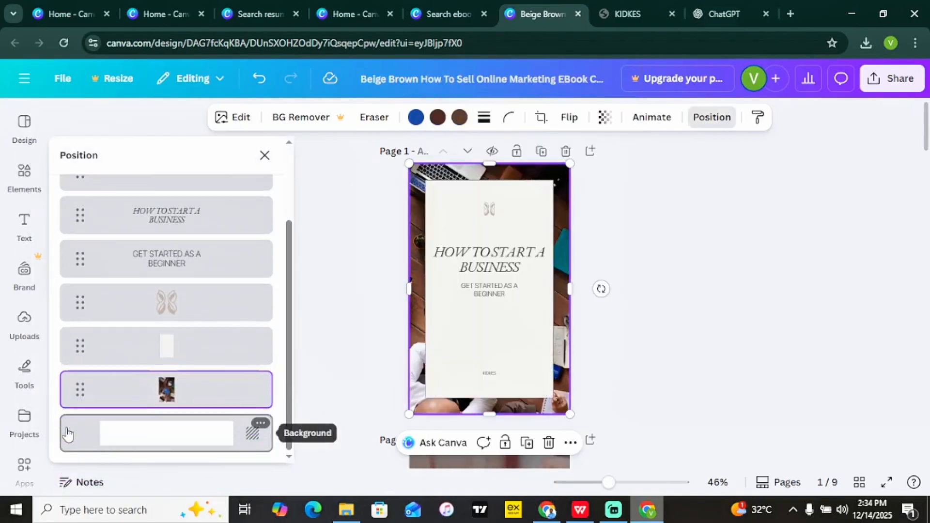
pyautogui.click(794, 284)
pyautogui.click(795, 288)
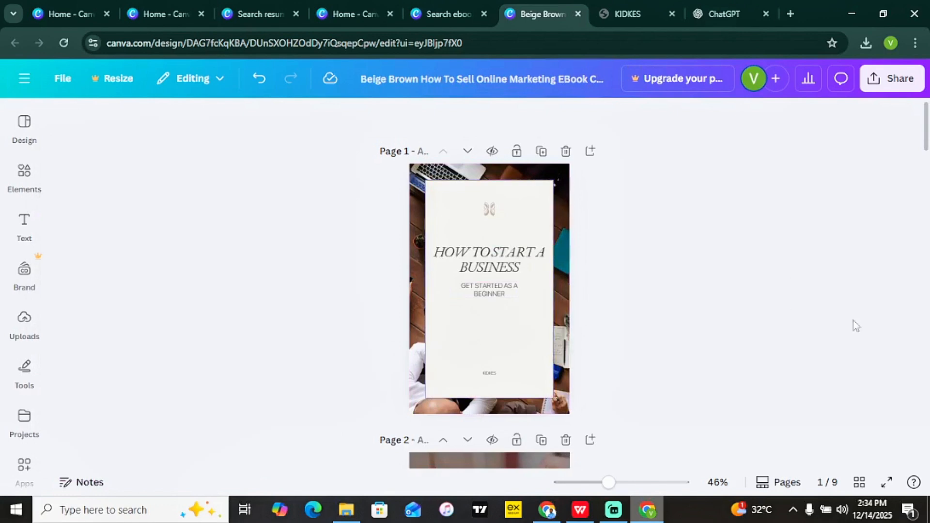
pyautogui.scroll(-5, 644, 249)
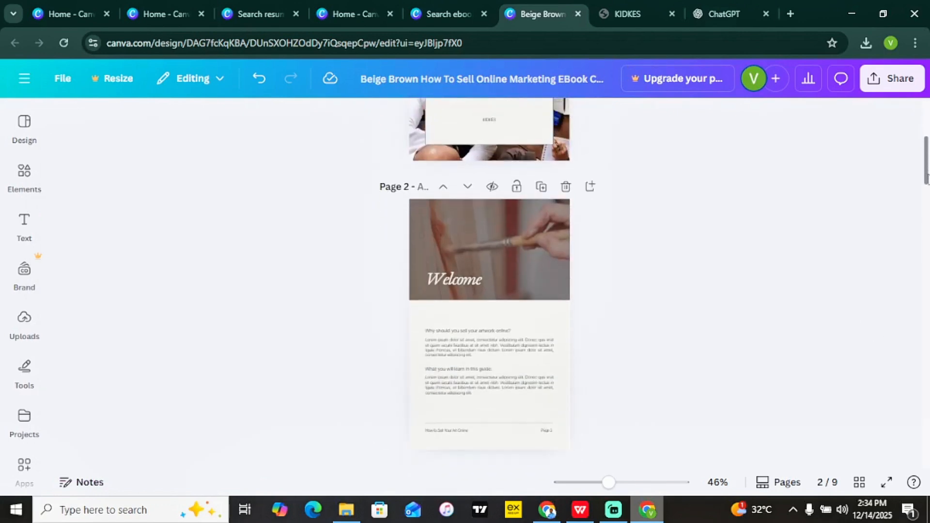
pyautogui.click(455, 351)
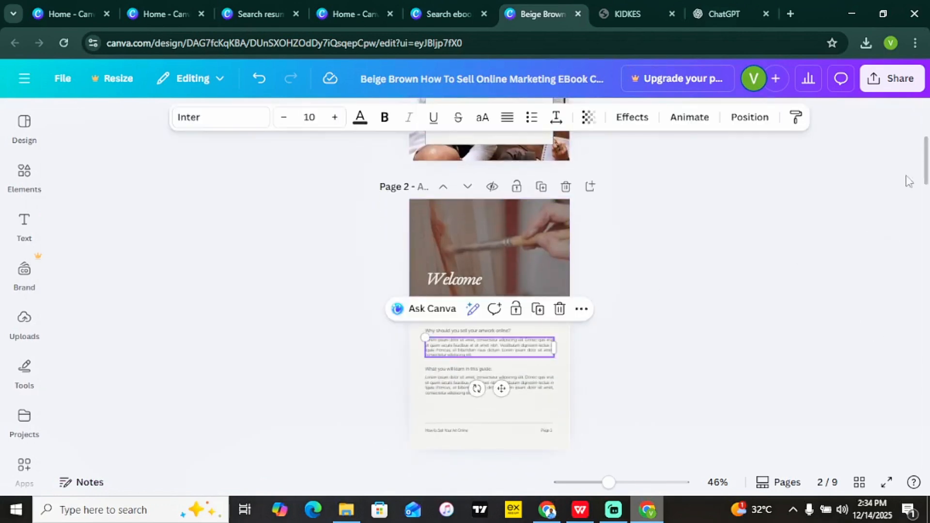
pyautogui.scroll(-2, 908, 181)
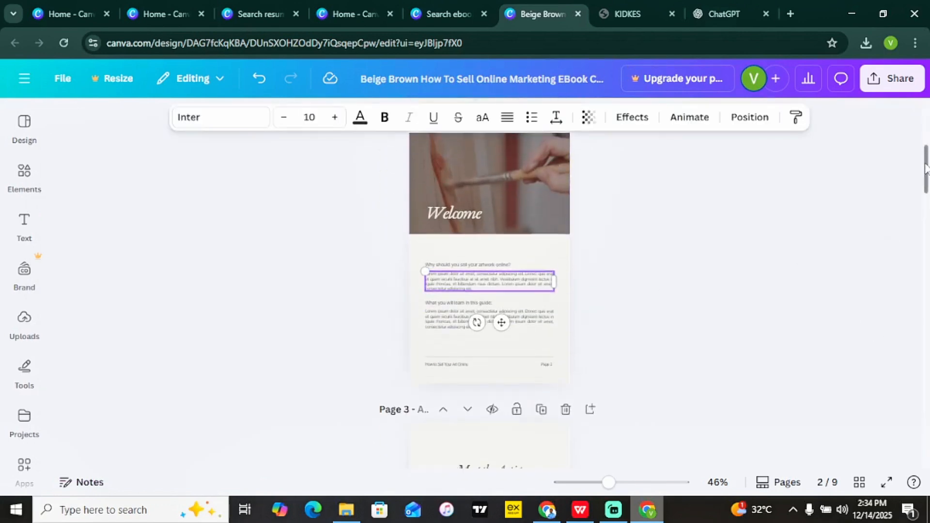
pyautogui.doubleClick(484, 262)
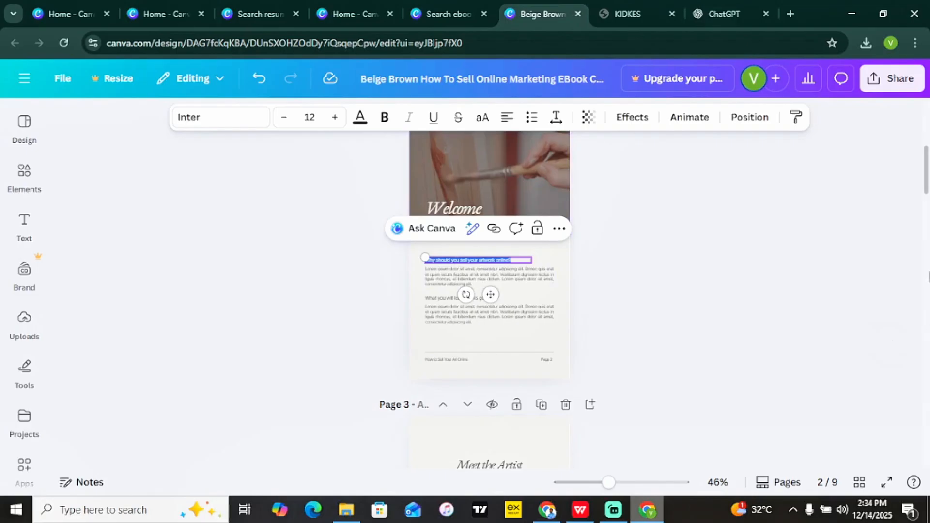
pyautogui.scroll(-5, 928, 243)
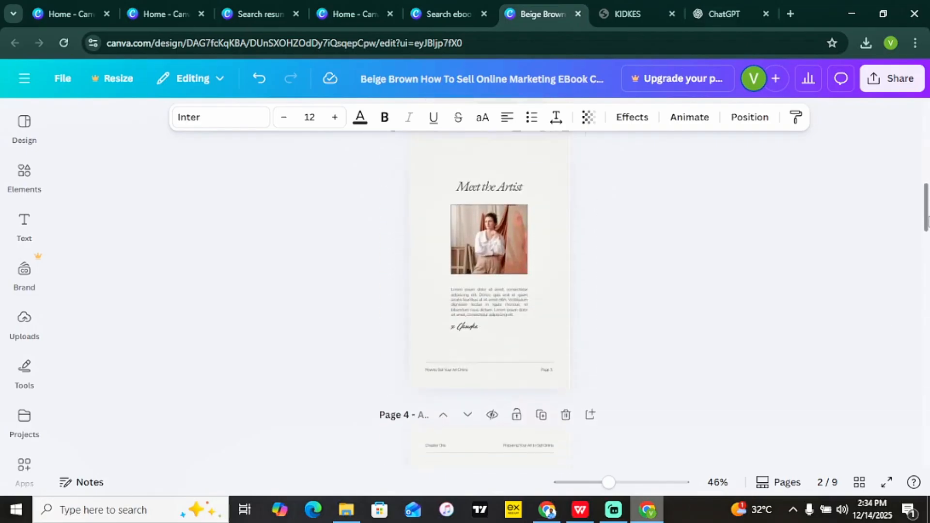
pyautogui.scroll(-2, 927, 223)
# In ChatGPT, send the prompt 'write me a complete ebook on how to start a businesss'.
pyautogui.click(724, 14)
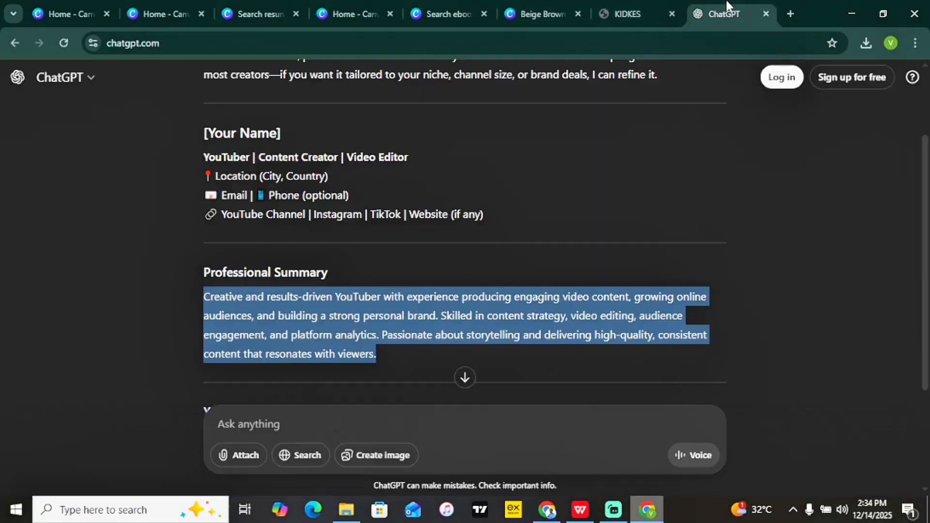
pyautogui.moveTo(233, 41); pyautogui.dragTo(117, 40)
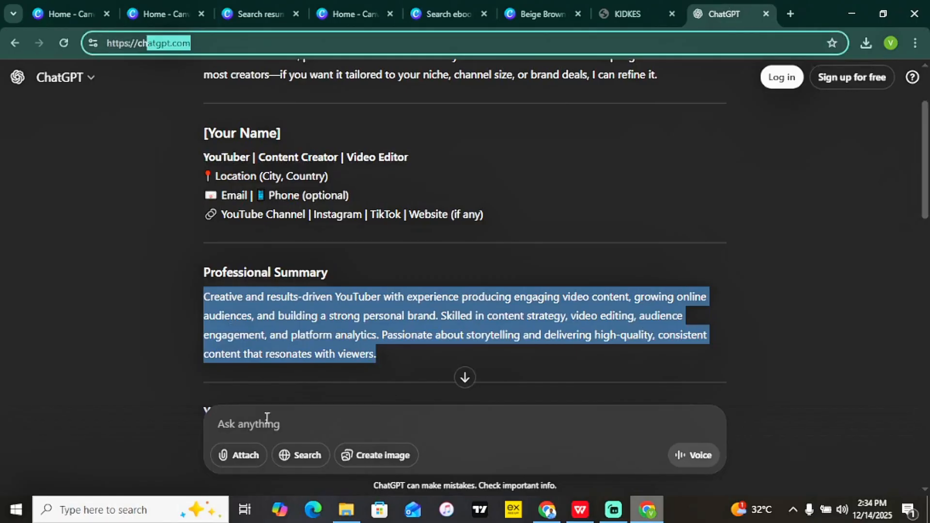
pyautogui.click(267, 418)
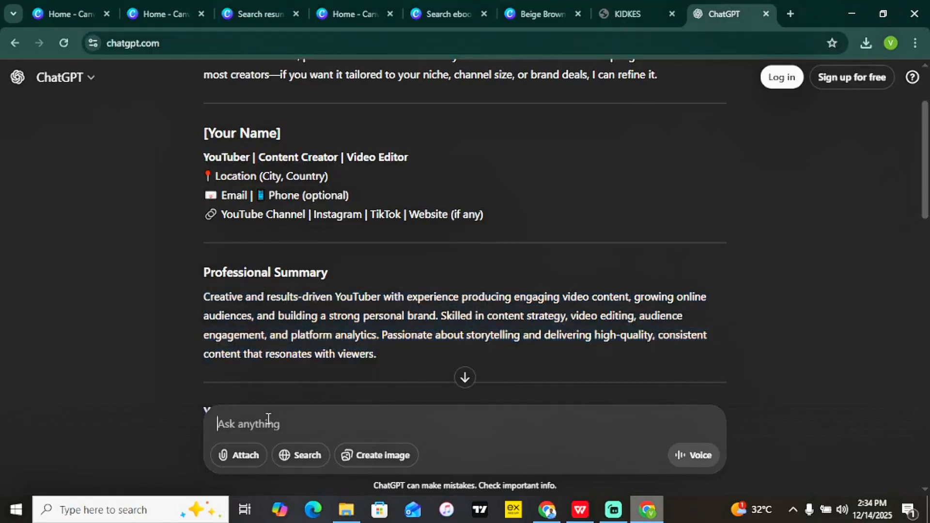
pyautogui.write('write ')
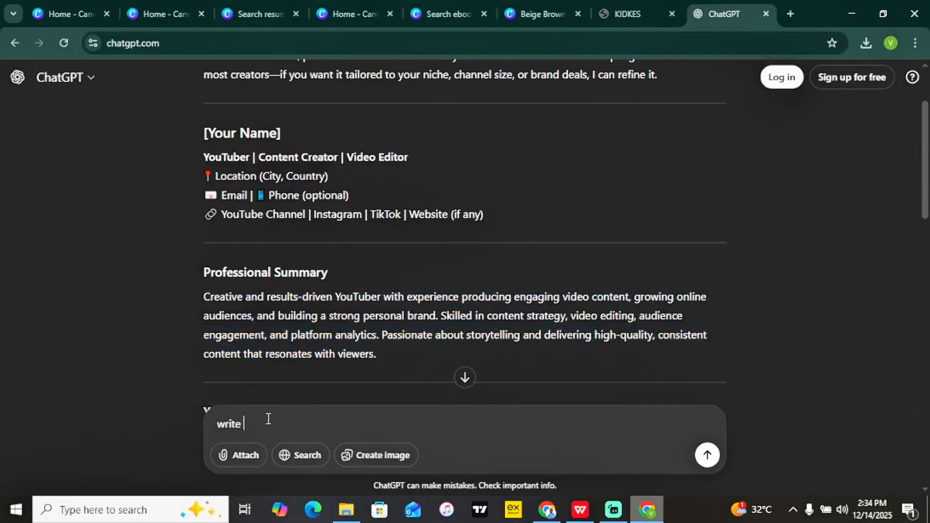
pyautogui.write('me a complete ebook o')
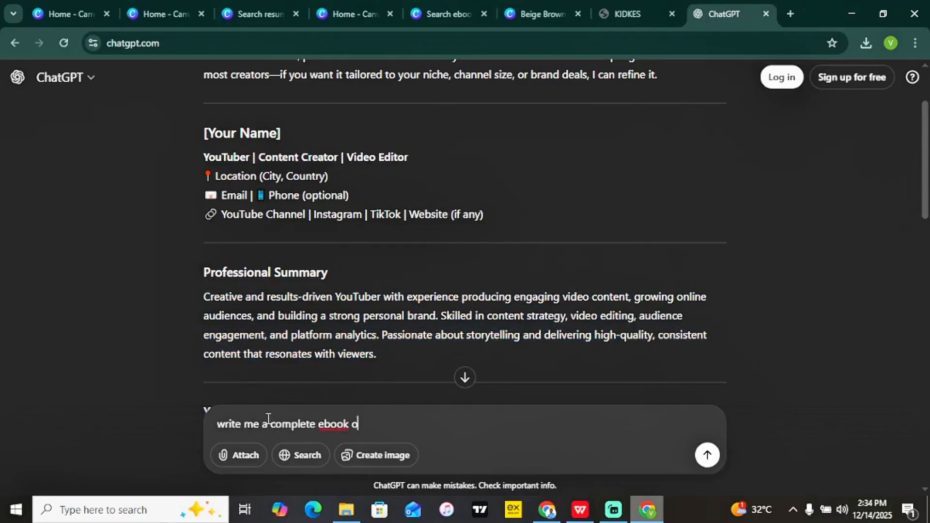
pyautogui.write('n how to start a')
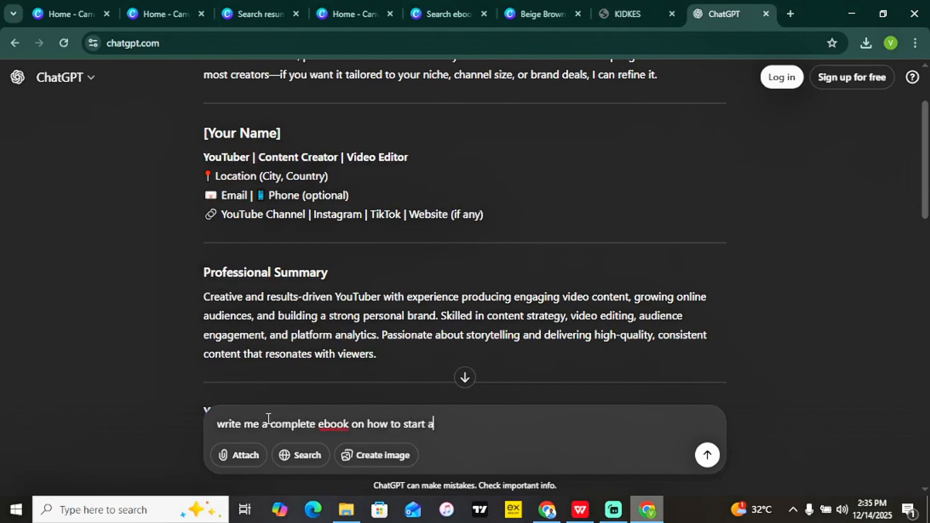
pyautogui.write(' businesss')
pyautogui.press('Return')
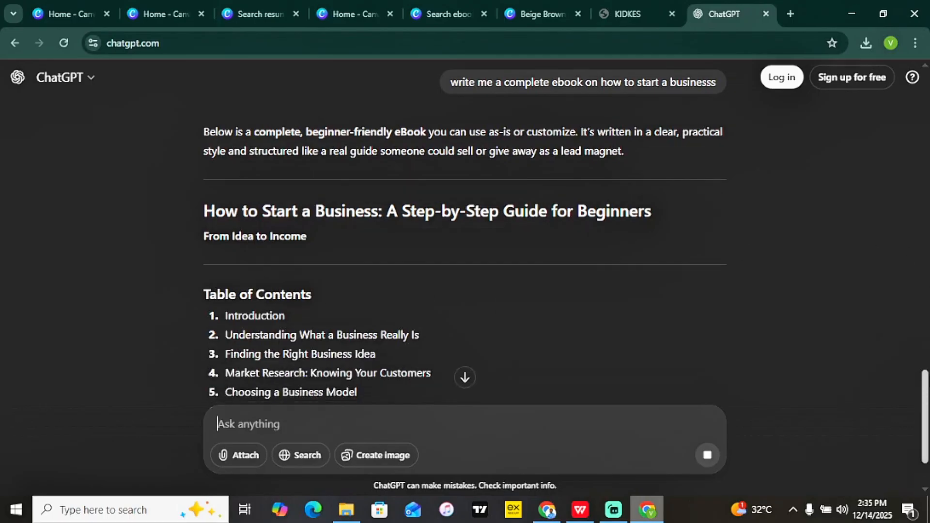
# Copy the reply's Introduction paragraph and return to the Canva ebook design.
pyautogui.moveTo(926, 388); pyautogui.dragTo(909, 508)
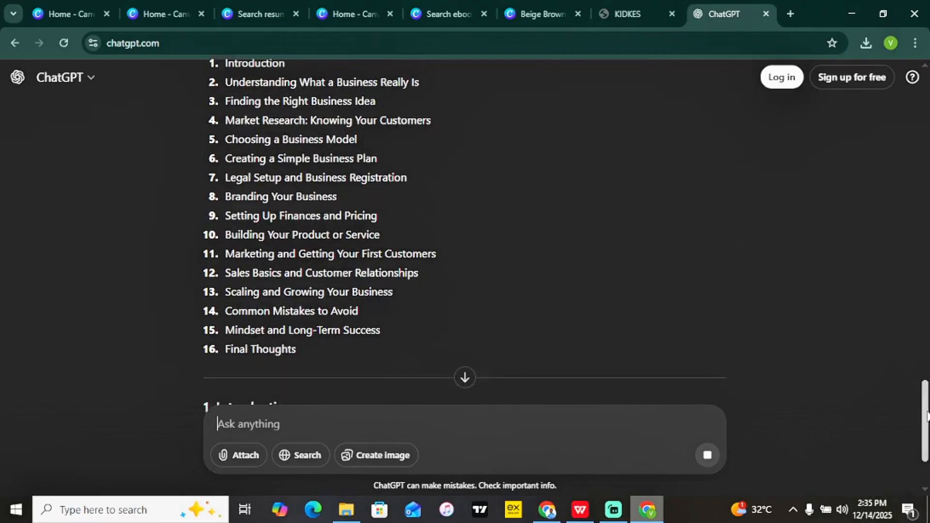
pyautogui.click(465, 377)
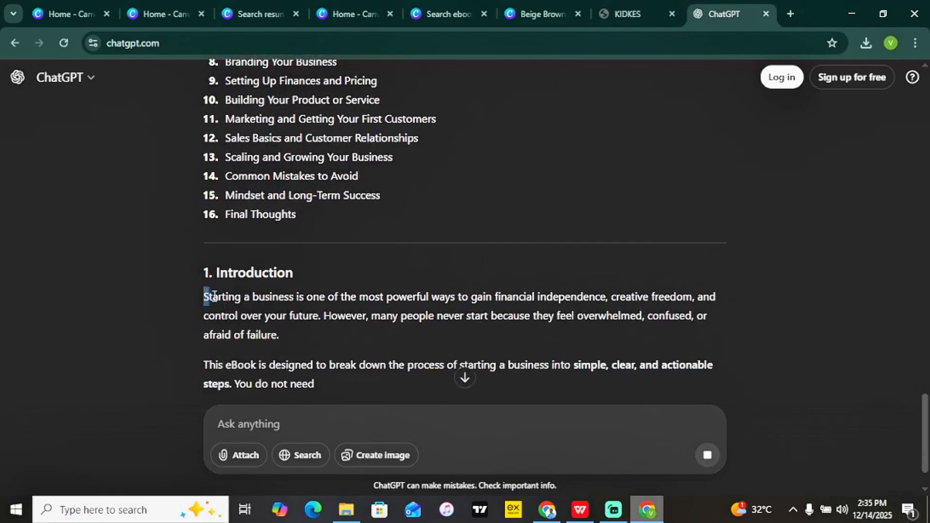
pyautogui.moveTo(204, 296); pyautogui.dragTo(427, 341)
pyautogui.hotkey('ctrl', 'c')
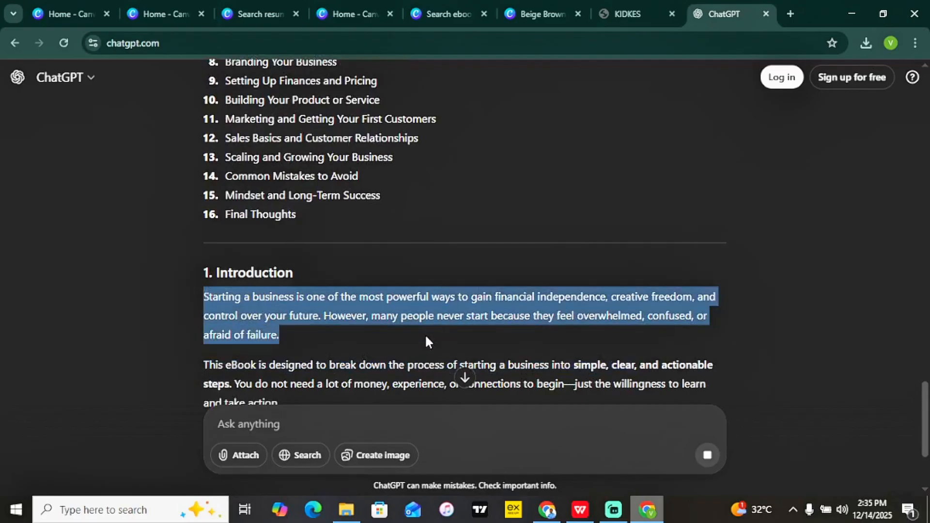
pyautogui.click(559, 5)
pyautogui.moveTo(926, 217); pyautogui.dragTo(928, 179)
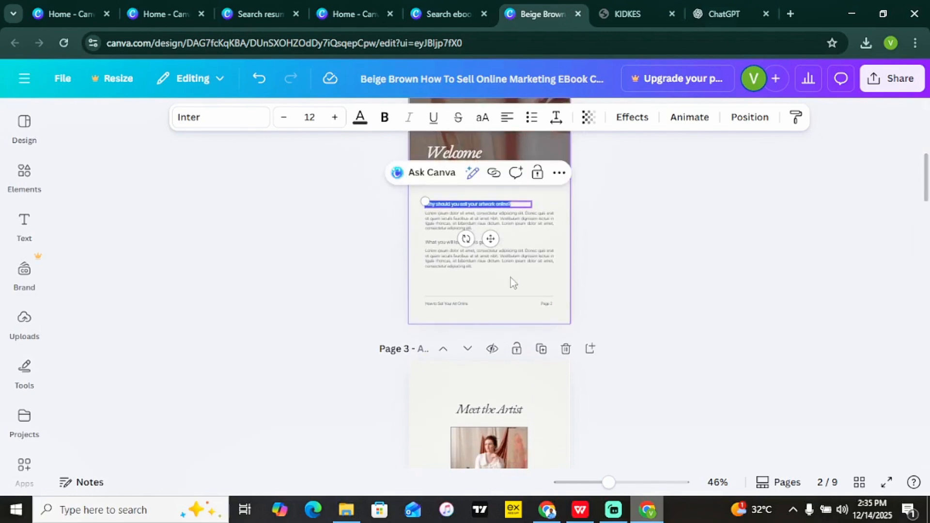
# Zoom in on page 2 and delete the second placeholder paragraph and the 'What you will learn in this guide:' heading.
pyautogui.moveTo(609, 482); pyautogui.dragTo(641, 482)
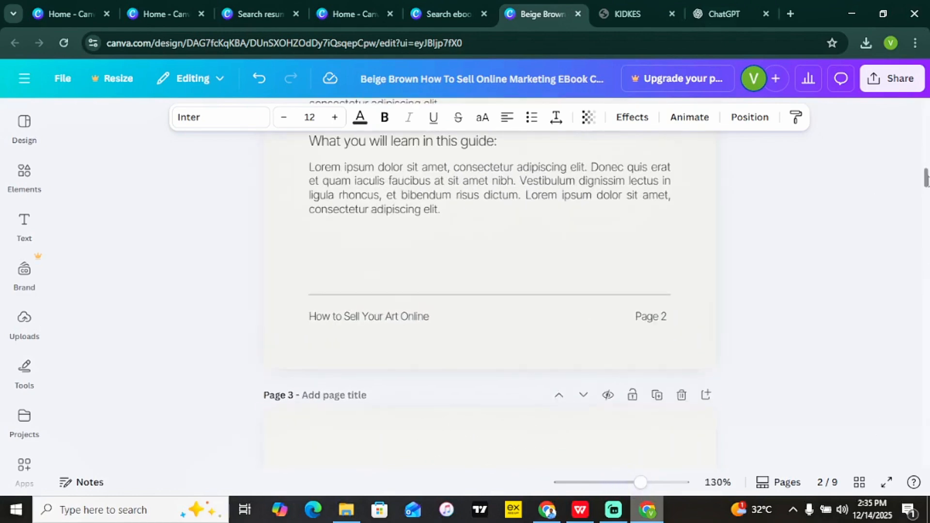
pyautogui.scroll(5, 820, 214)
pyautogui.click(539, 419)
pyautogui.press('Delete')
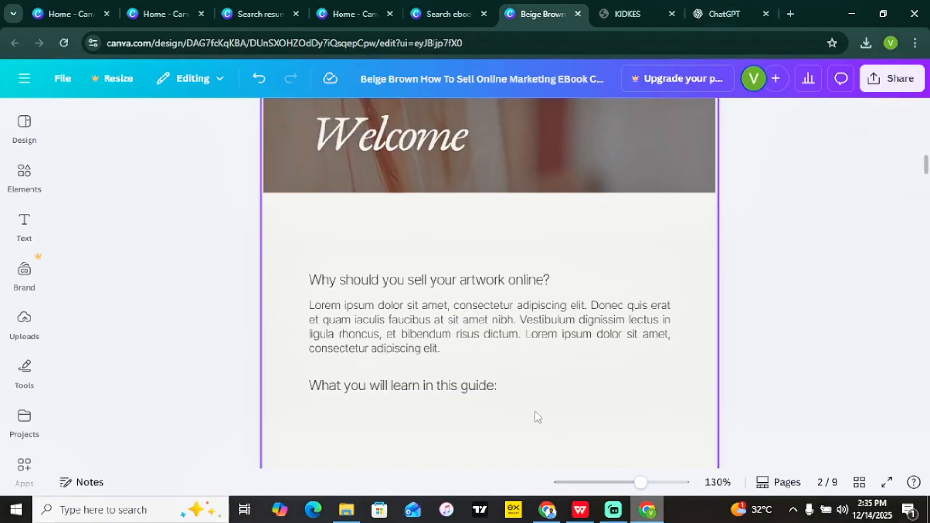
pyautogui.click(478, 391)
pyautogui.press('Delete')
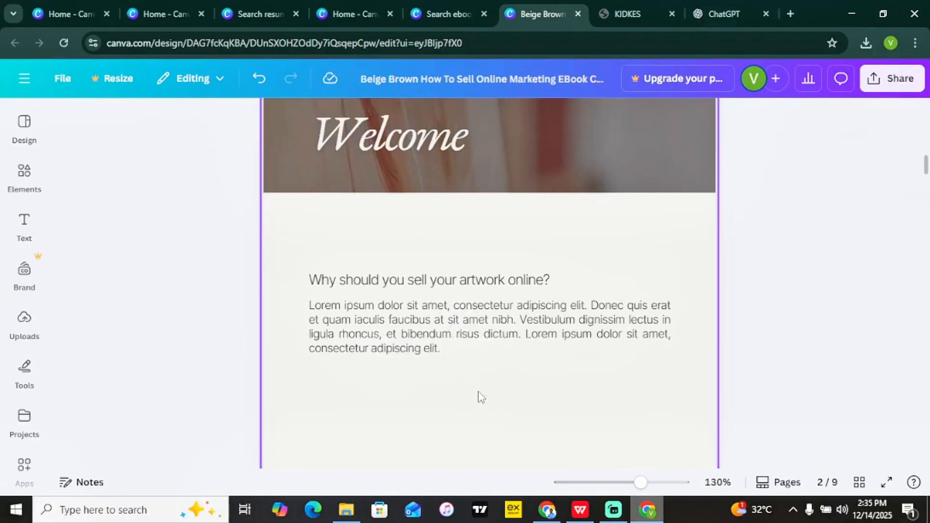
# Paste the Introduction over the first Lorem paragraph and delete the 'Why should you sell your artwork online?' heading.
pyautogui.doubleClick(426, 333)
pyautogui.hotkey('ctrl', 'v')
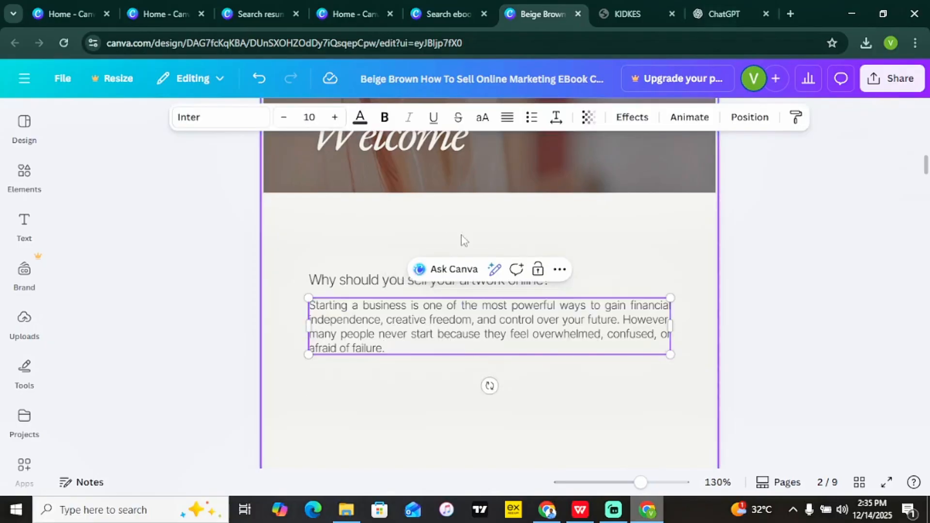
pyautogui.click(378, 293)
pyautogui.click(377, 286)
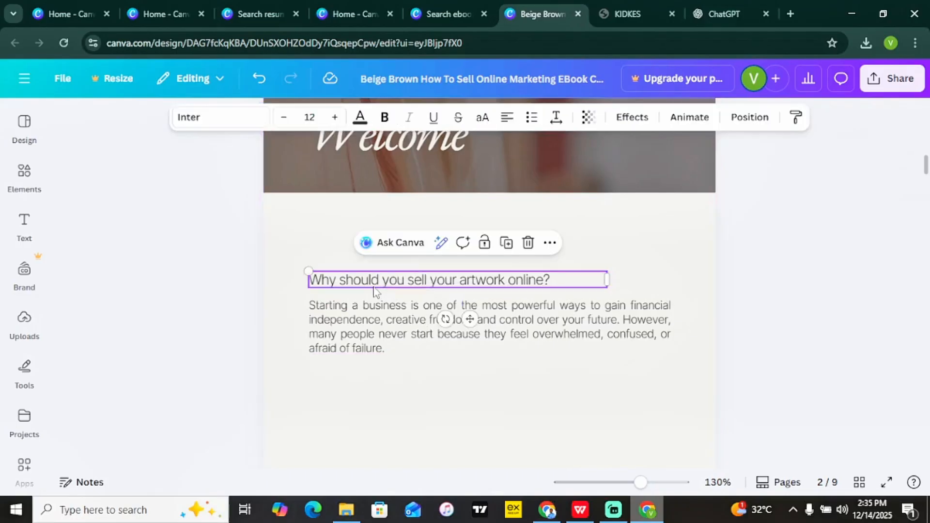
pyautogui.press('Delete')
pyautogui.click(716, 12)
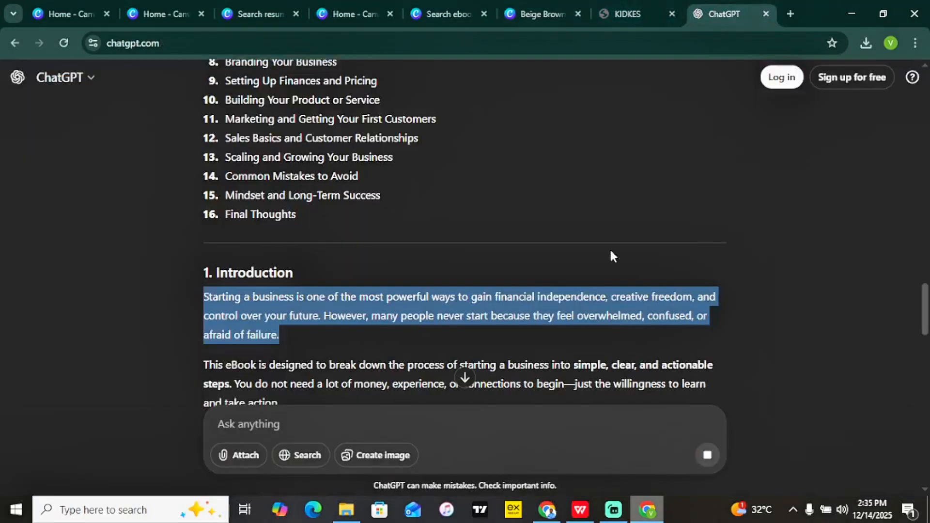
pyautogui.scroll(-6, 460, 384)
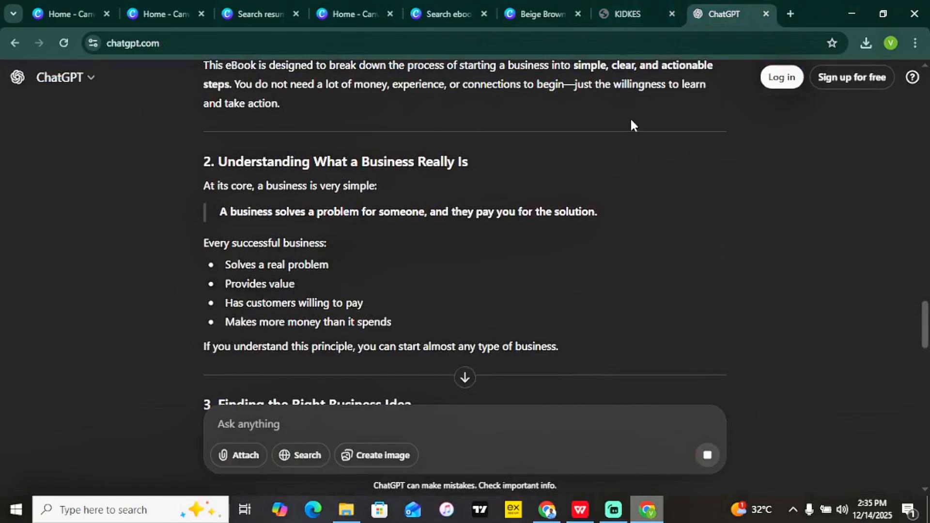
pyautogui.click(523, 13)
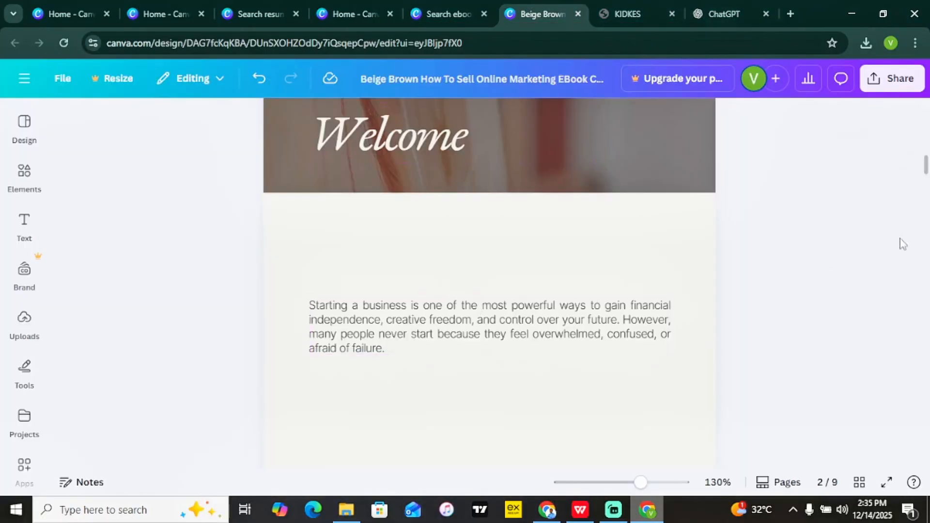
# Delete pages 9, 8 and 7, including the Conclusion page, leaving six pages.
pyautogui.moveTo(641, 482); pyautogui.dragTo(615, 482)
pyautogui.moveTo(925, 179); pyautogui.dragTo(926, 483)
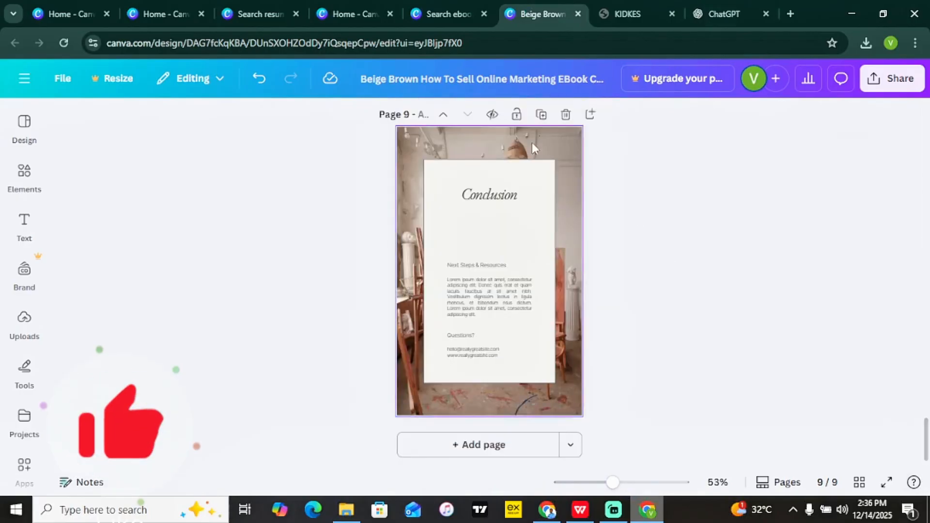
pyautogui.click(567, 116)
pyautogui.click(567, 115)
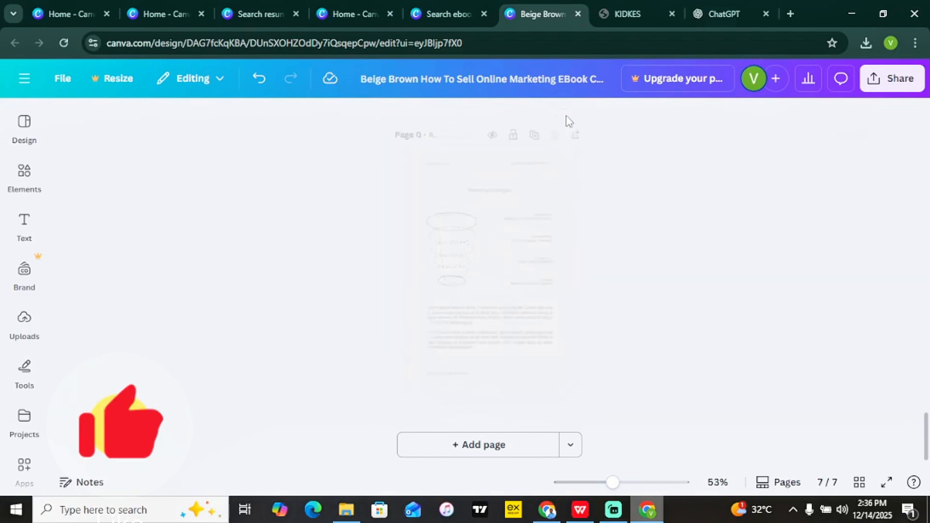
pyautogui.click(566, 116)
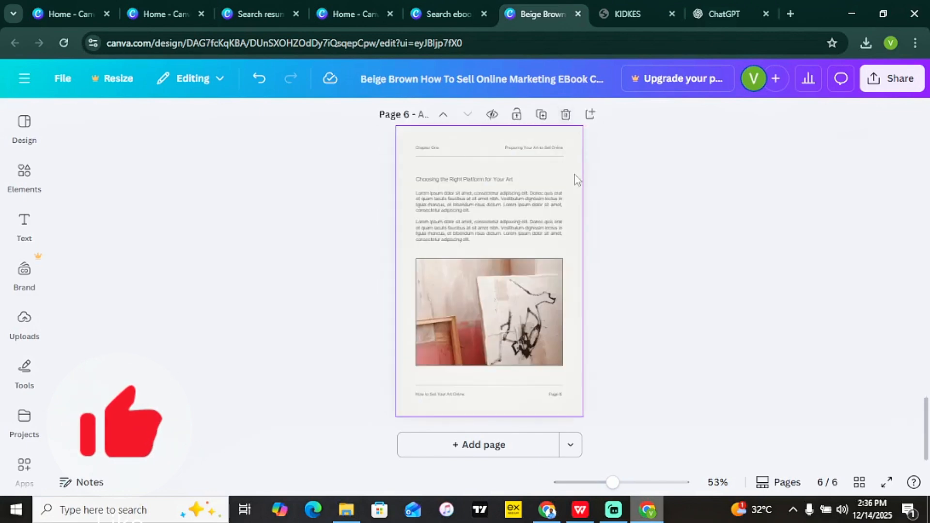
# Duplicate page 6 and paste ChatGPT's 'Finding the Right Business Idea' heading over page 7's heading.
pyautogui.click(542, 115)
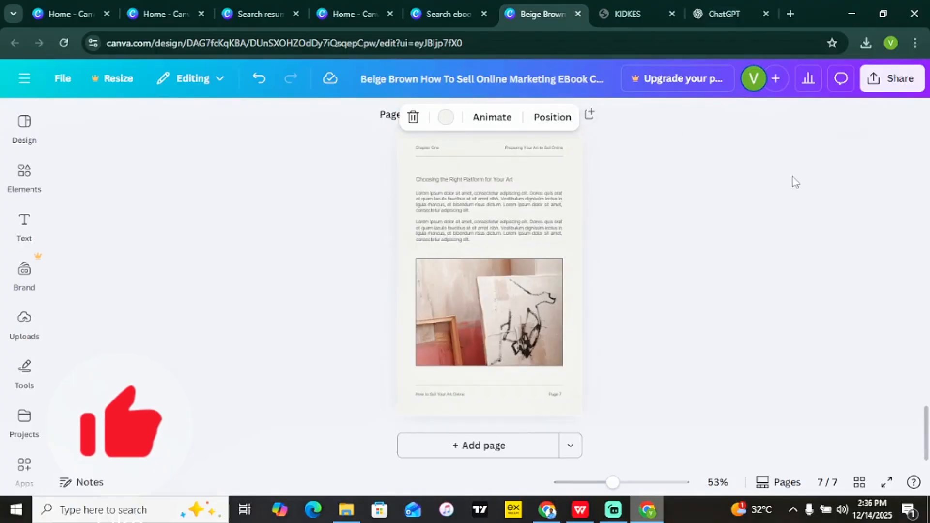
pyautogui.click(712, 14)
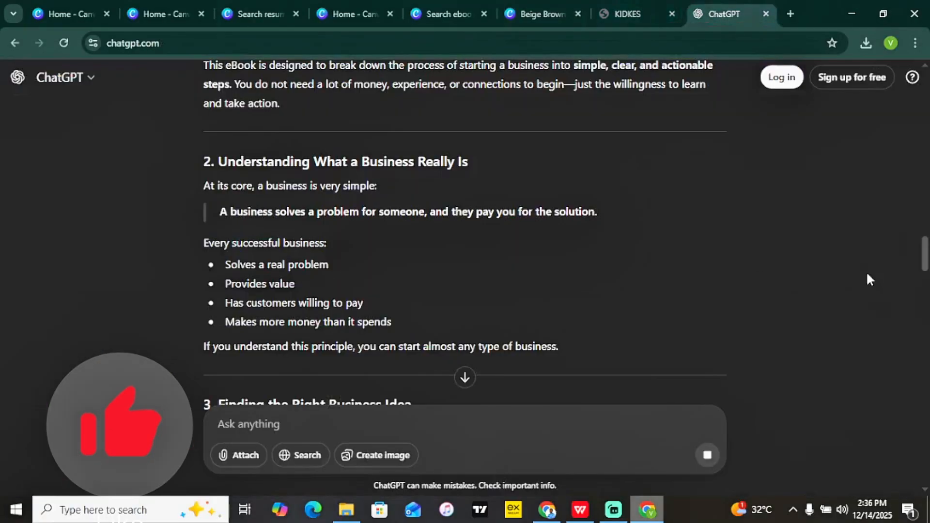
pyautogui.scroll(-7, 926, 281)
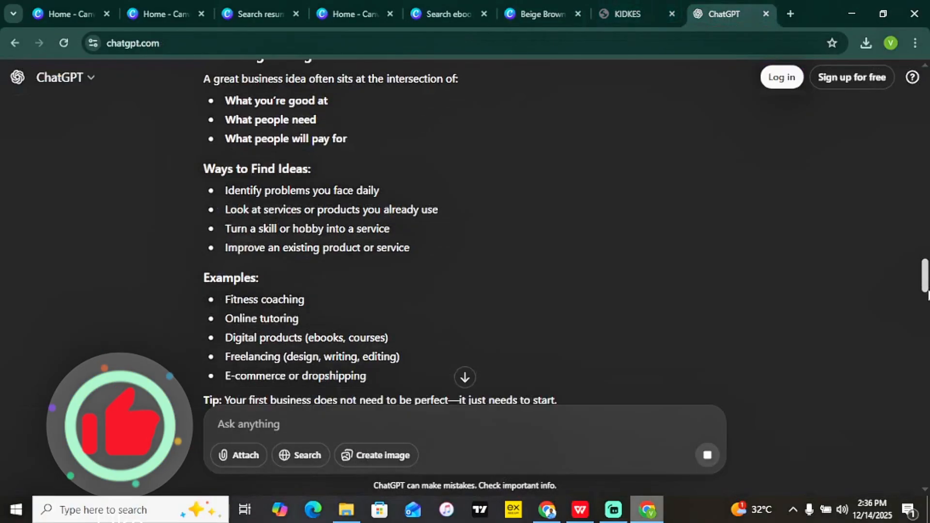
pyautogui.scroll(3, 928, 291)
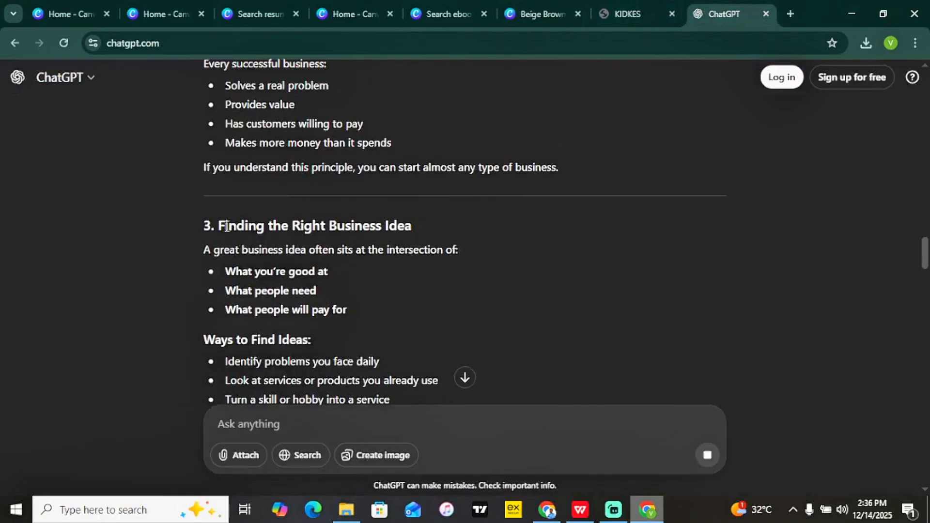
pyautogui.moveTo(227, 227); pyautogui.dragTo(407, 216)
pyautogui.hotkey('ctrl', 'c')
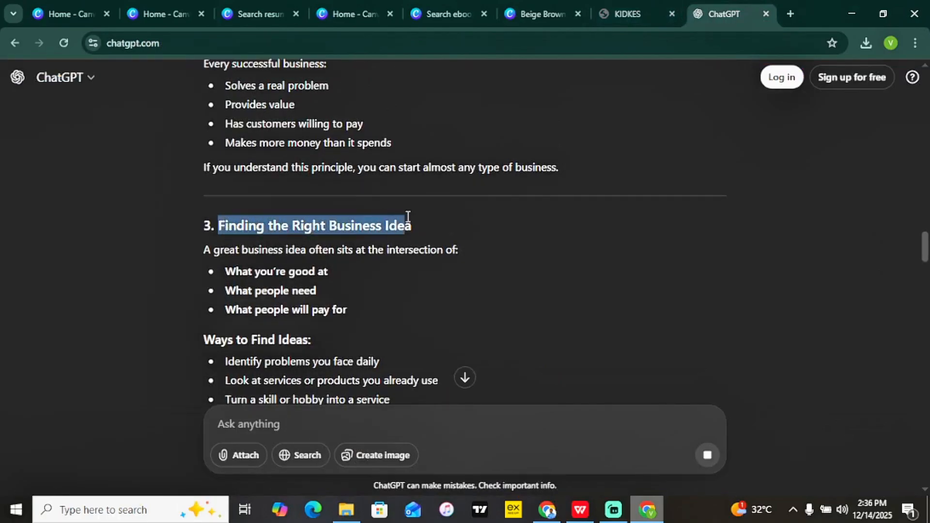
pyautogui.click(553, 1)
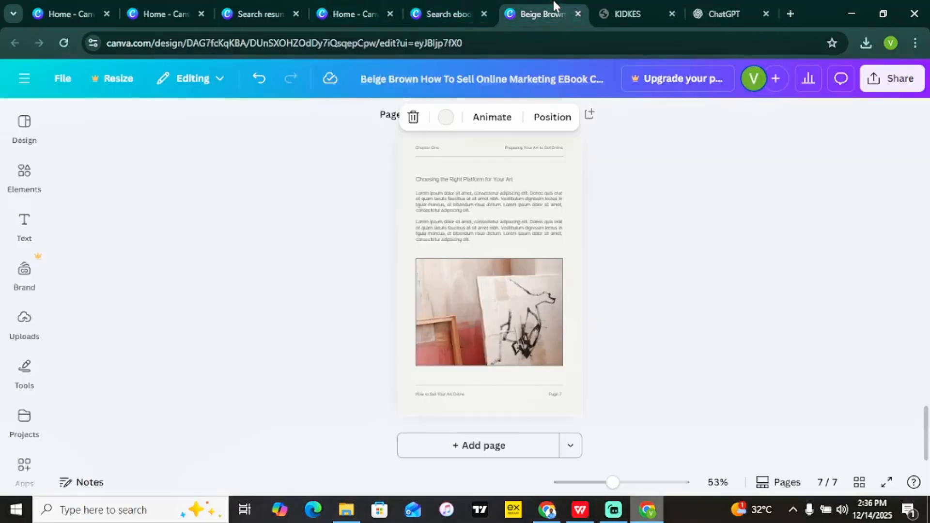
pyautogui.click(514, 179)
pyautogui.click(513, 179)
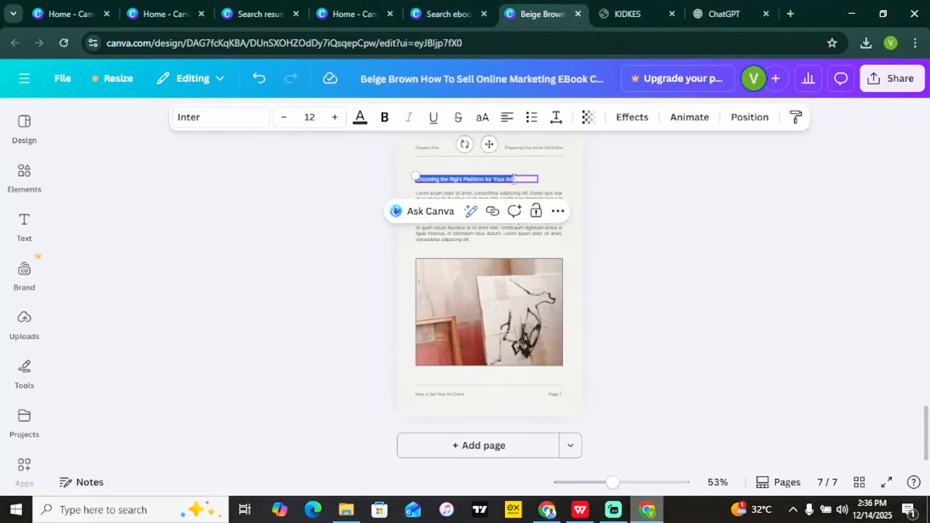
pyautogui.hotkey('ctrl', 'v')
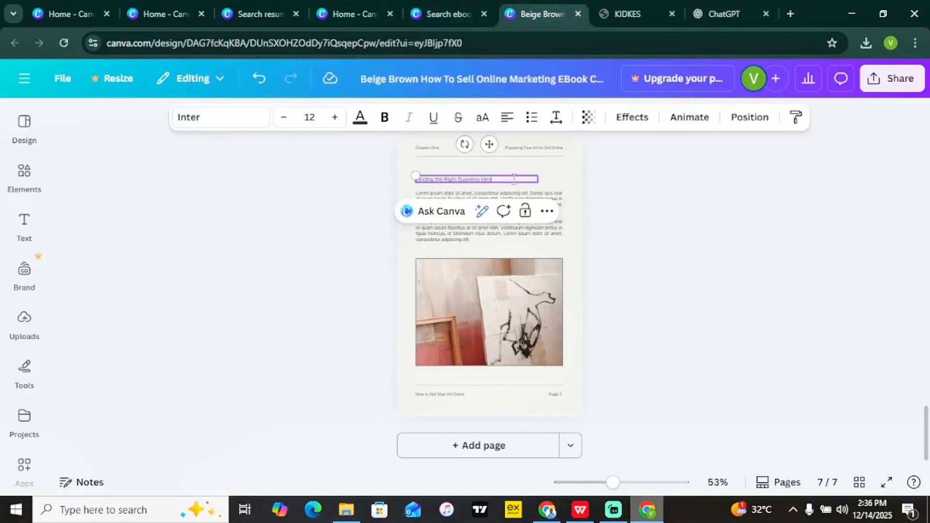
# Replace page 7's lorem ipsum body with the copied business-idea lists and tip, and delete its photo.
pyautogui.click(555, 233)
pyautogui.tripleClick(554, 235)
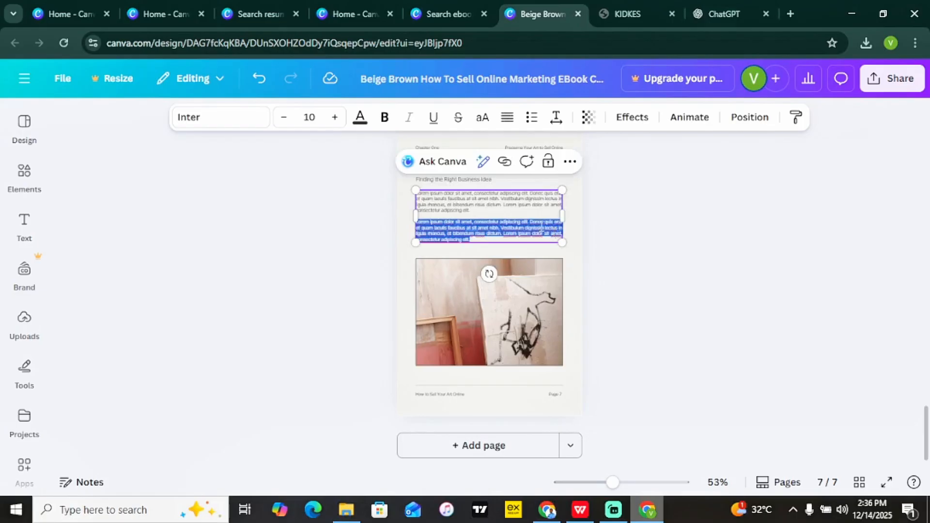
pyautogui.click(725, 13)
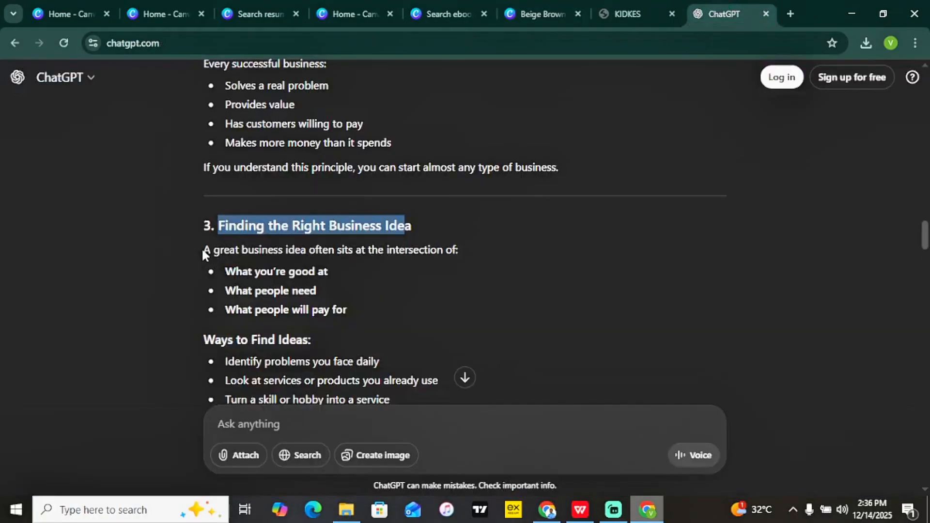
pyautogui.moveTo(203, 248); pyautogui.dragTo(585, 141)
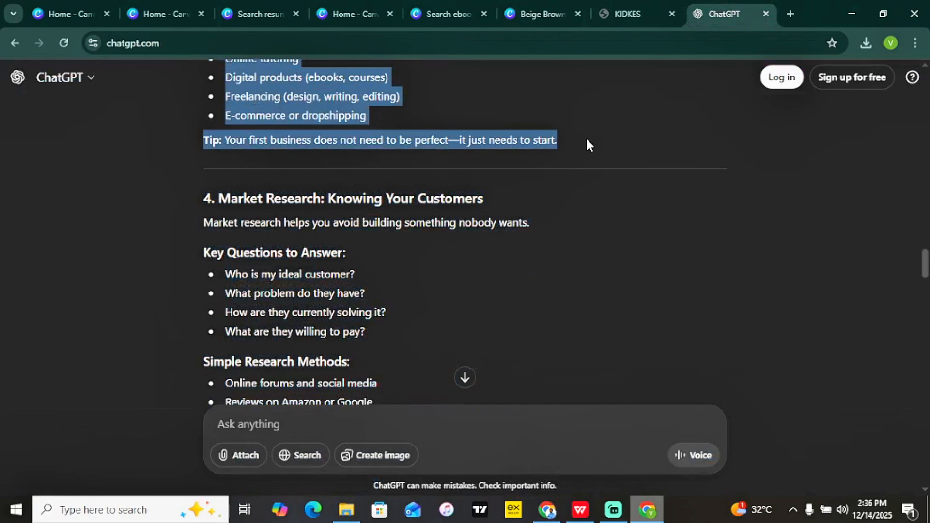
pyautogui.click(538, 14)
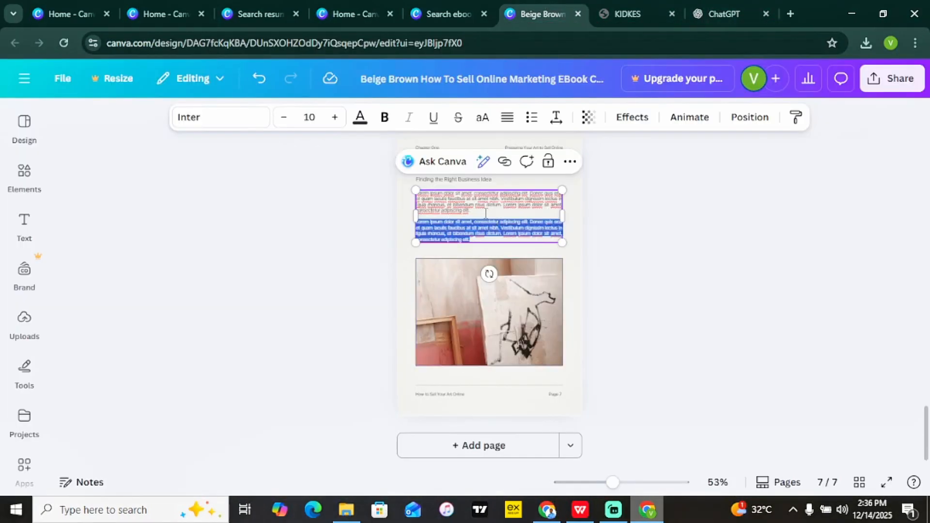
pyautogui.hotkey('ctrl', 'a')
pyautogui.write("A great business idea often sits at the intersection of: What you're good at What people need What people will pay for Ways to Find Ideas Identify problems you face daily Look at services or products you already use Turn a skill or hobby into a service Improve an existing product or service Examples: Fitness coaching Online tutoring Digital products (ebooks, courses) Freelancing (design, writing, editing) E-commerce or dropshipping Tip: Your first business does not need to be perfect—it just needs to start.")
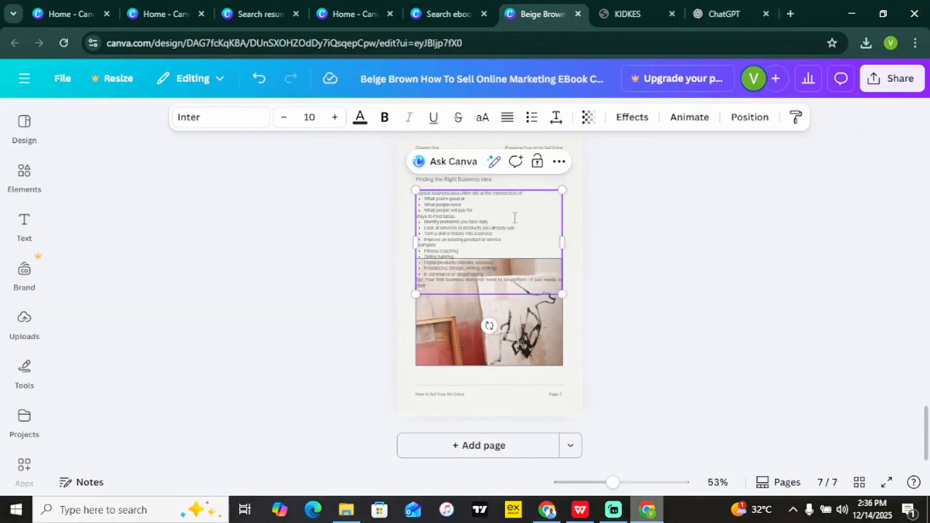
pyautogui.click(623, 243)
pyautogui.click(489, 349)
pyautogui.press('Delete')
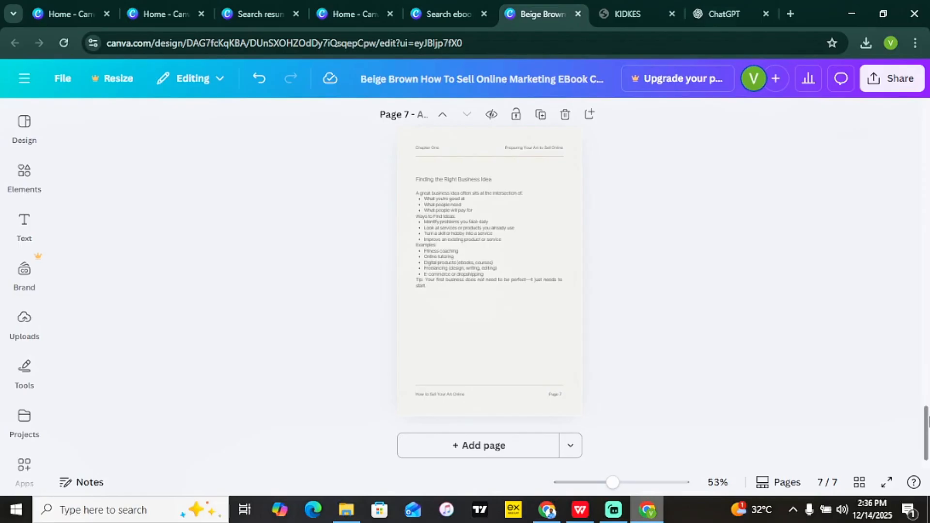
# Bring up the ebook's Share > Download settings, showing PNG at 512 × 800 px for pages 1–7.
pyautogui.click(896, 79)
pyautogui.click(681, 361)
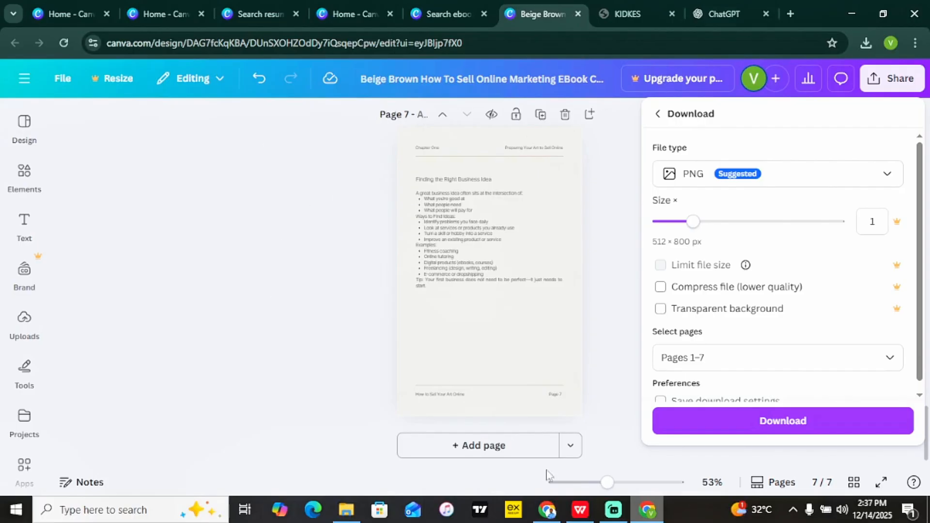
pyautogui.click(583, 517)
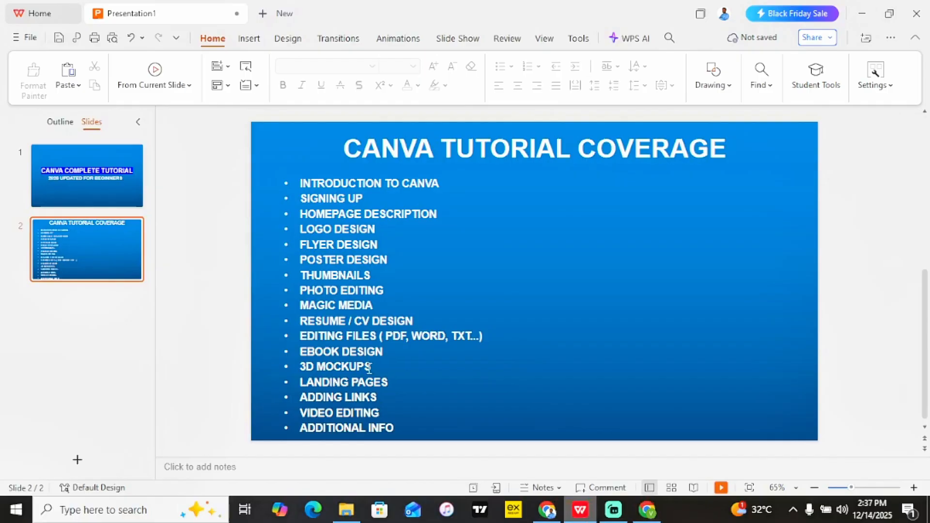
pyautogui.click(647, 509)
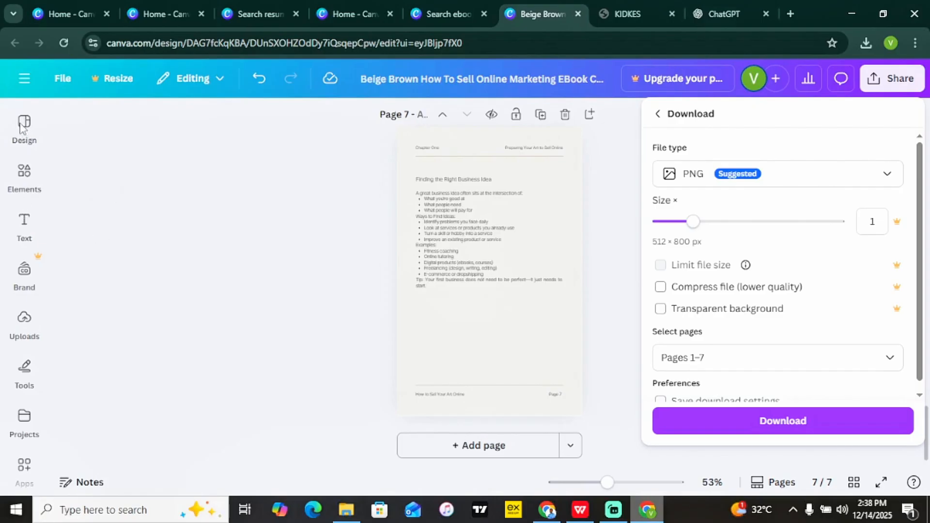
# Leave the ebook for Canva Home and search templates for 3D mockups.
pyautogui.click(124, 108)
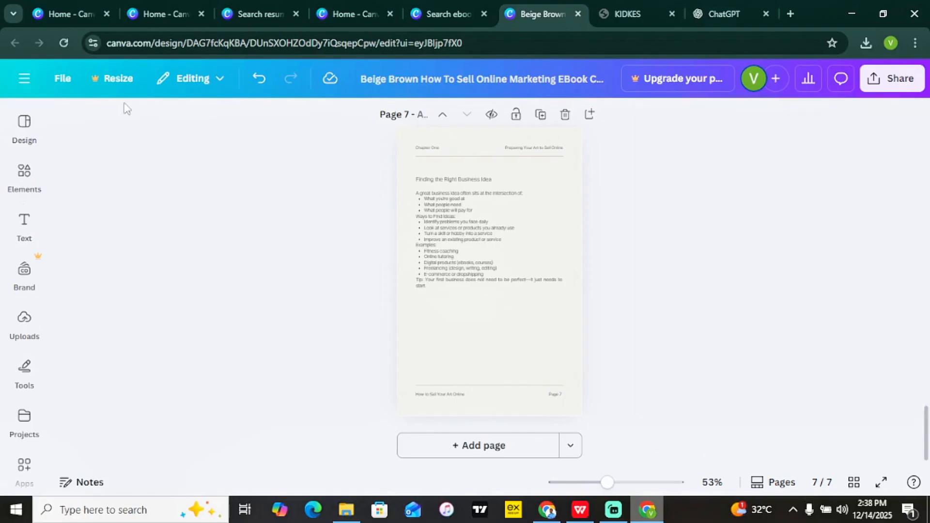
pyautogui.click(25, 78)
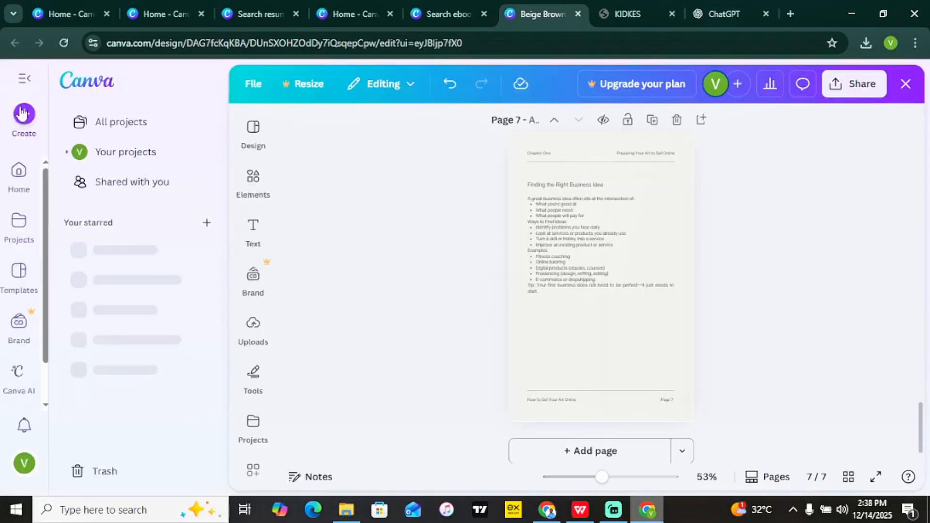
pyautogui.click(18, 173)
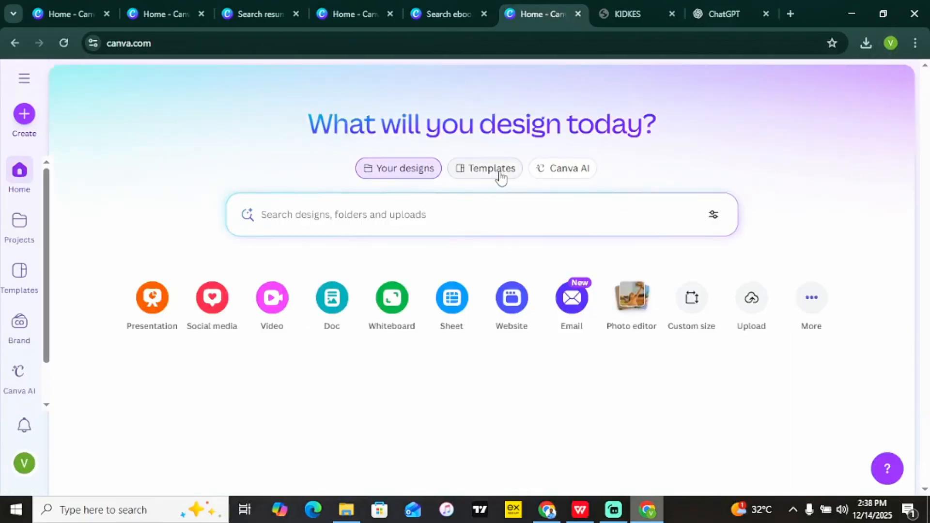
pyautogui.click(501, 176)
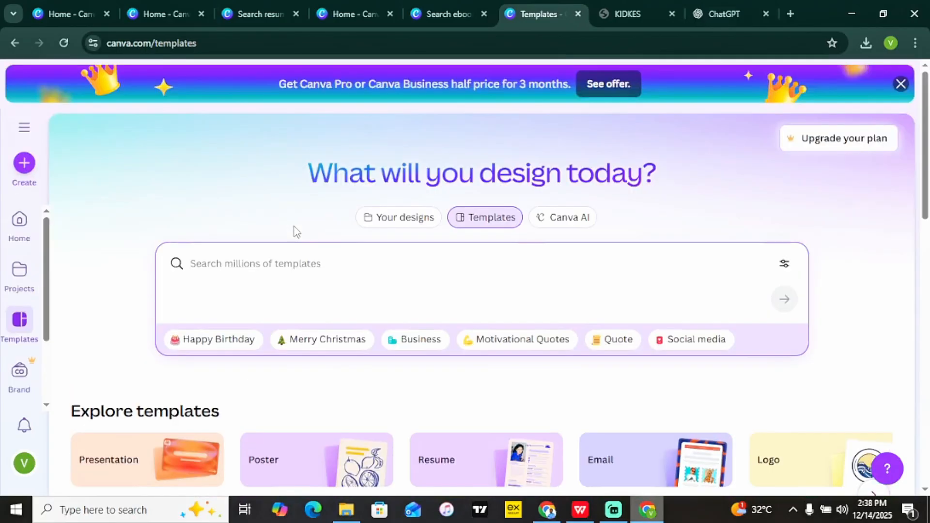
pyautogui.write('3d mockups')
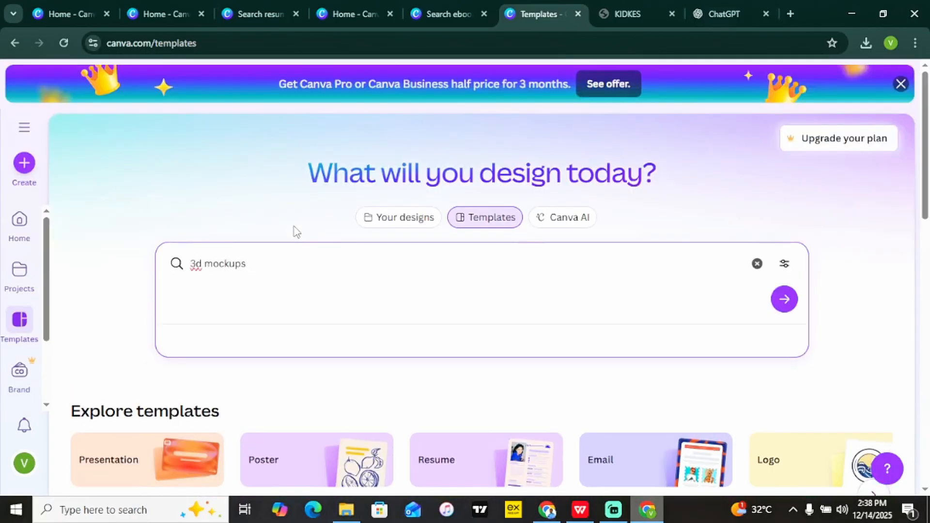
pyautogui.press('Return')
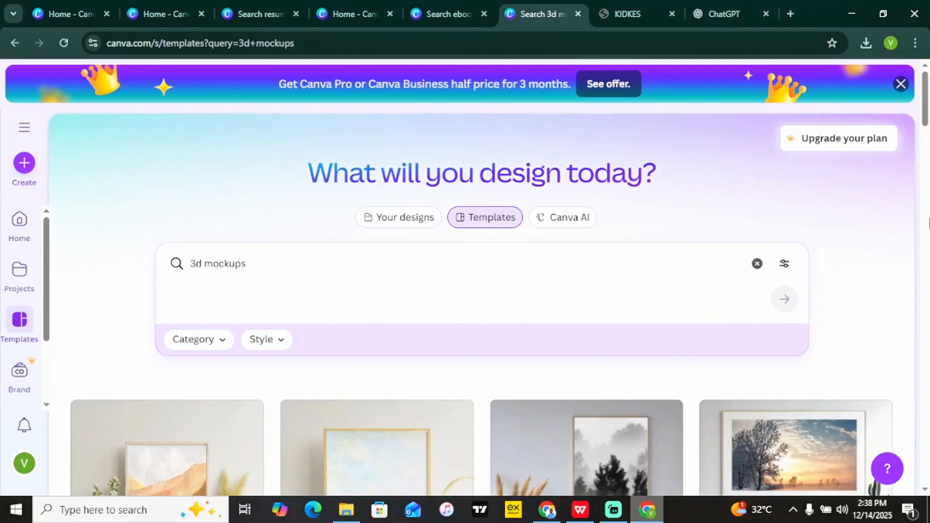
pyautogui.moveTo(926, 98); pyautogui.dragTo(928, 100)
pyautogui.moveTo(928, 138); pyautogui.dragTo(928, 278)
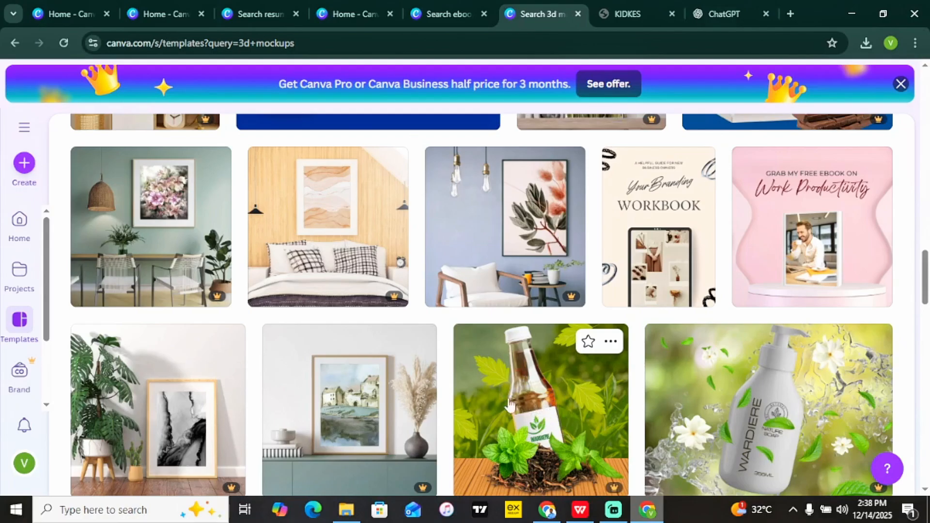
pyautogui.moveTo(924, 279); pyautogui.dragTo(929, 204)
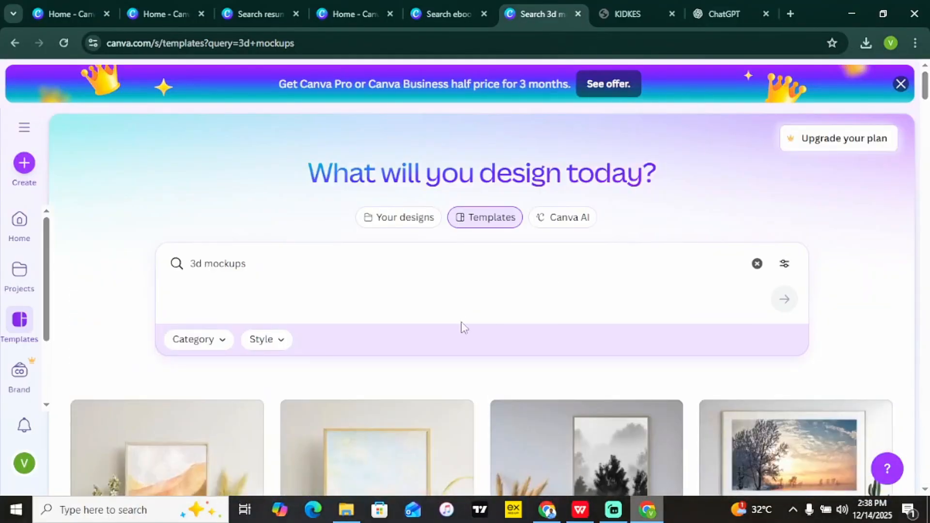
# Refine the template search to '3d mockups tshirts' and browse the results.
pyautogui.click(284, 263)
pyautogui.write('t')
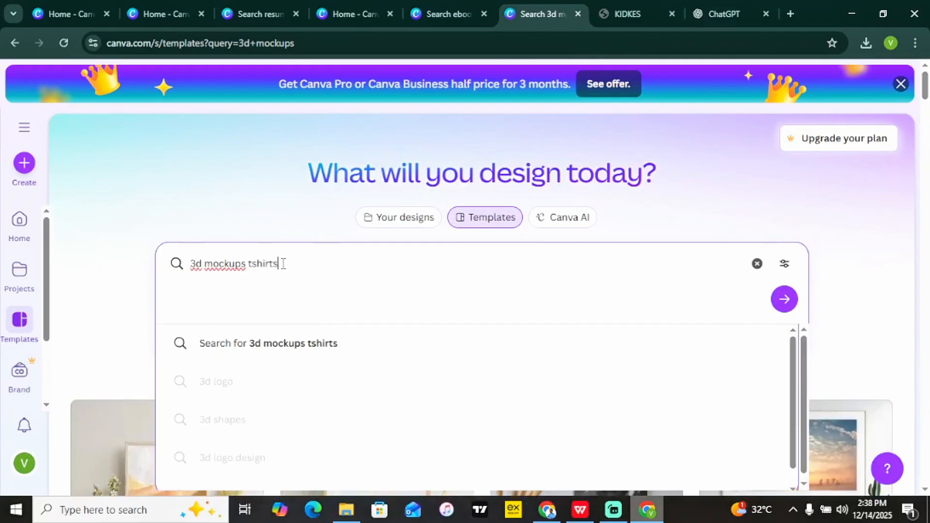
pyautogui.write('shirts')
pyautogui.press('Return')
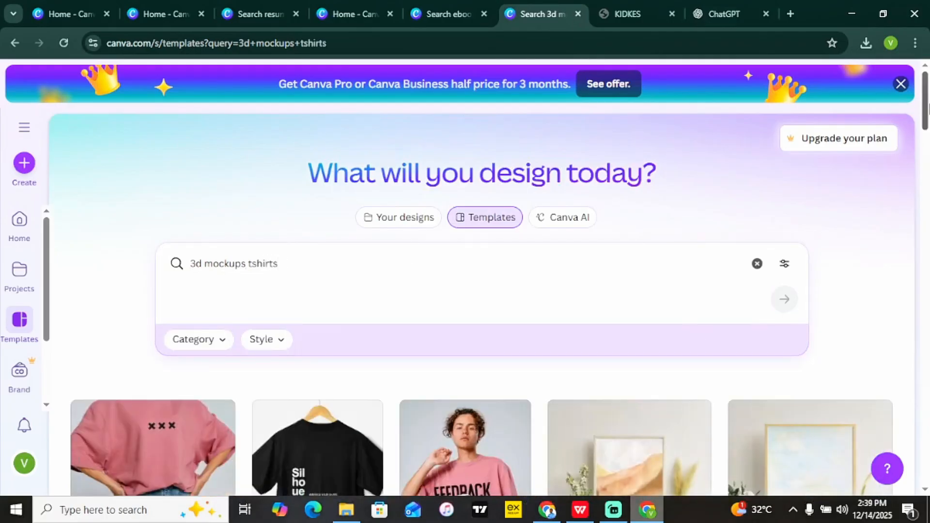
pyautogui.scroll(-6, 346, 295)
pyautogui.scroll(1, 346, 296)
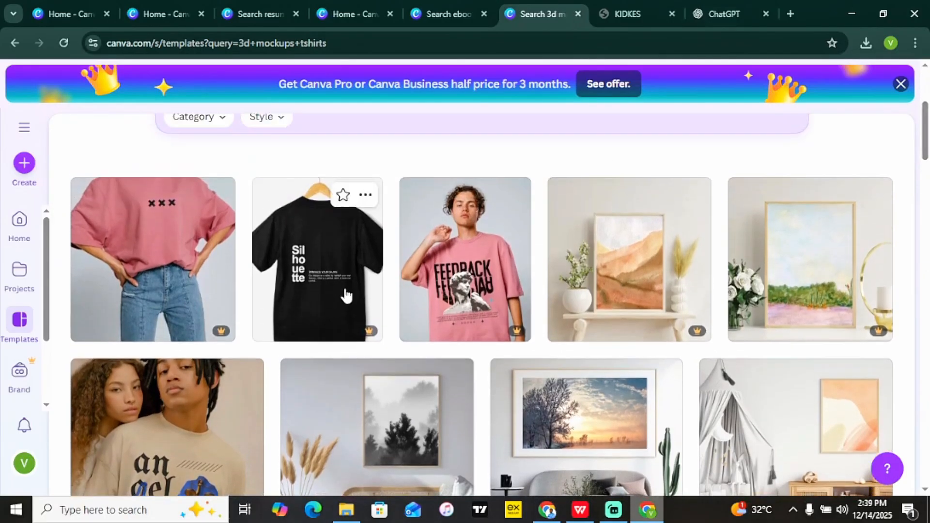
pyautogui.moveTo(927, 156); pyautogui.dragTo(928, 218)
# Close the Pro offer from the pink T-shirt mockup and open the Blue and White Coming Soon Fashion Promo template.
pyautogui.click(435, 232)
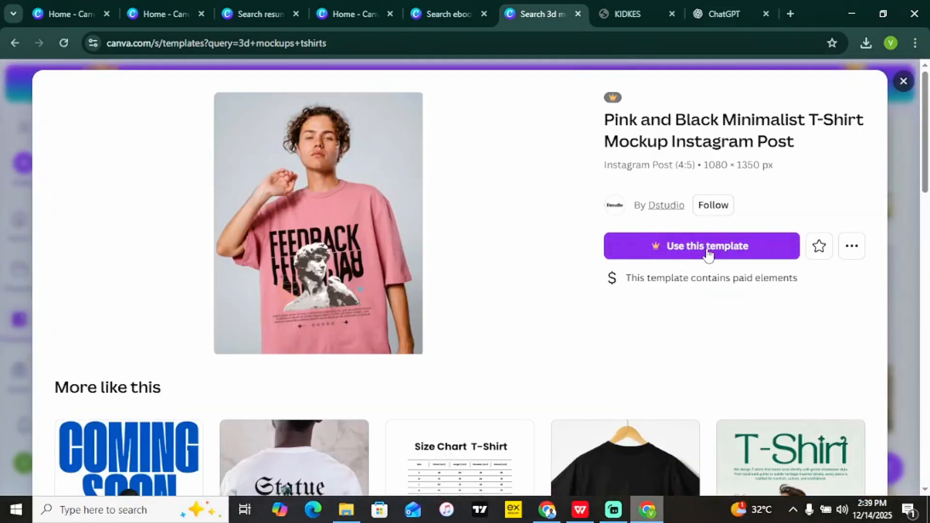
pyautogui.click(708, 247)
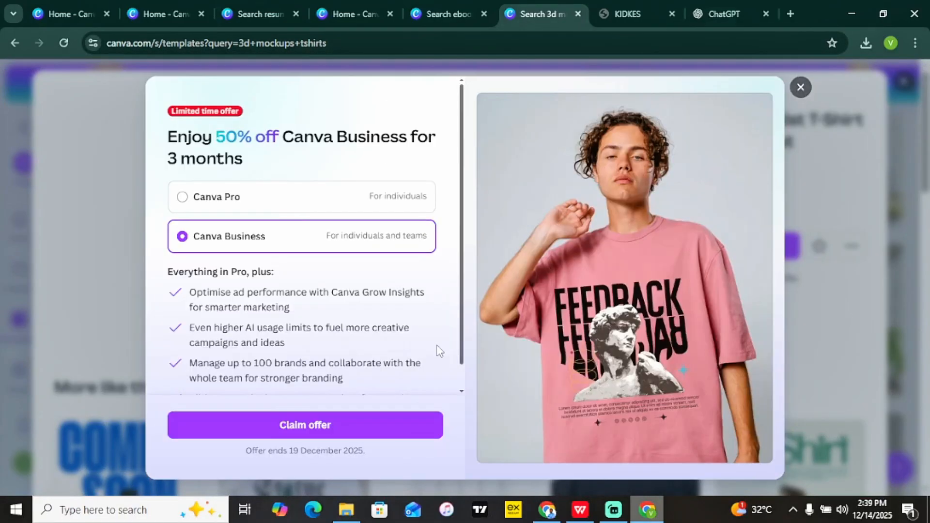
pyautogui.click(230, 206)
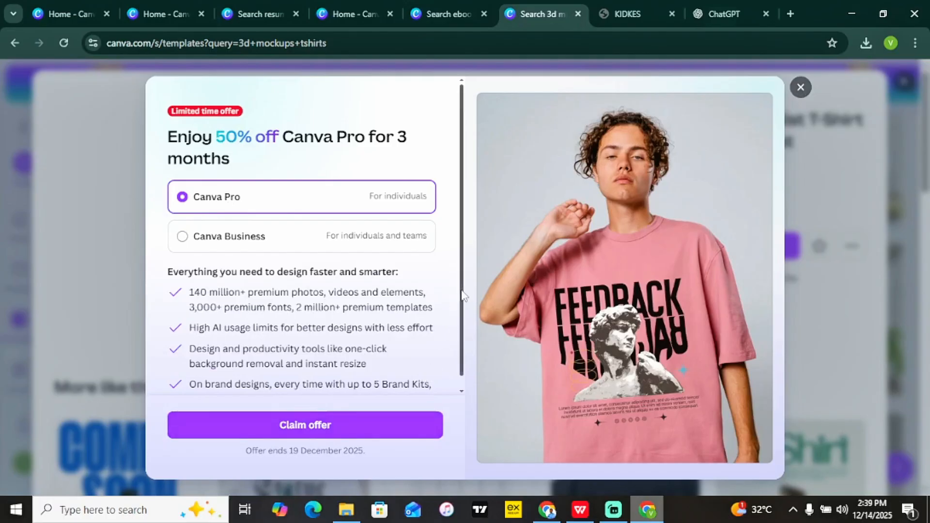
pyautogui.scroll(-2, 464, 290)
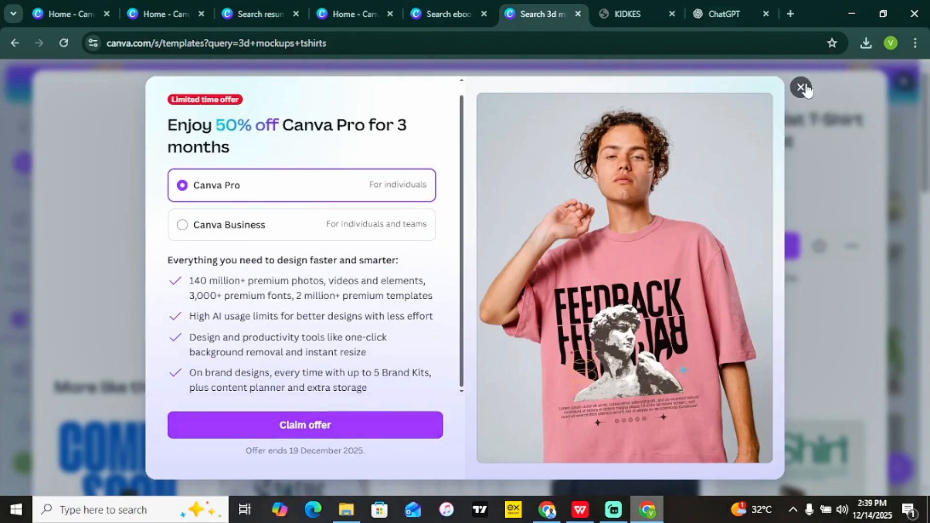
pyautogui.click(802, 87)
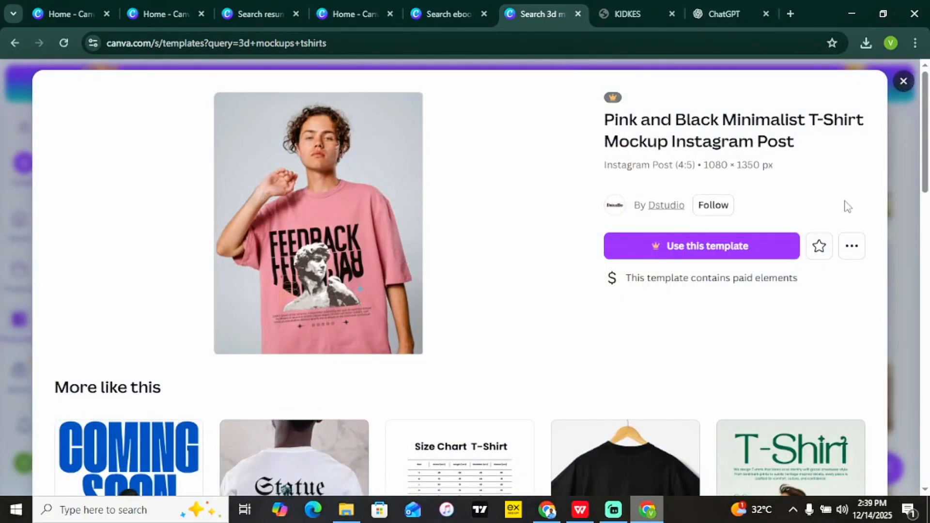
pyautogui.moveTo(917, 166); pyautogui.dragTo(909, 228)
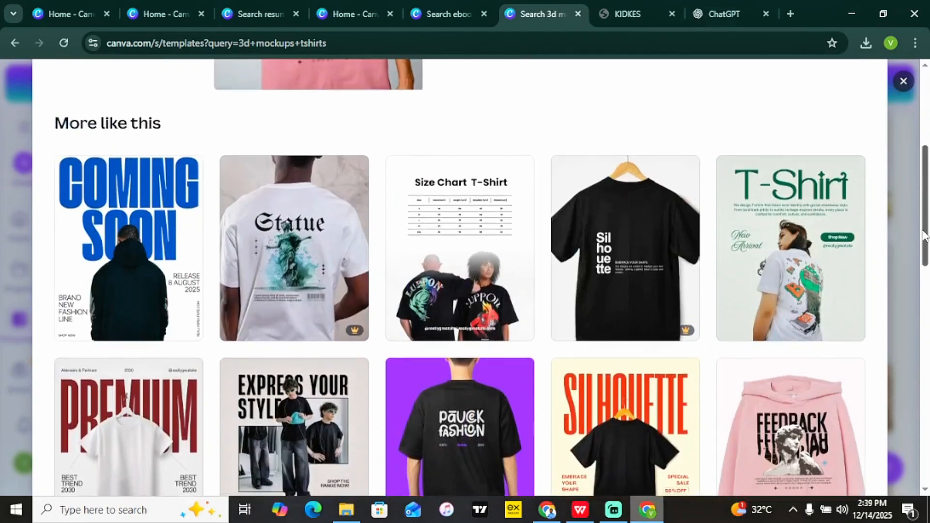
pyautogui.click(158, 262)
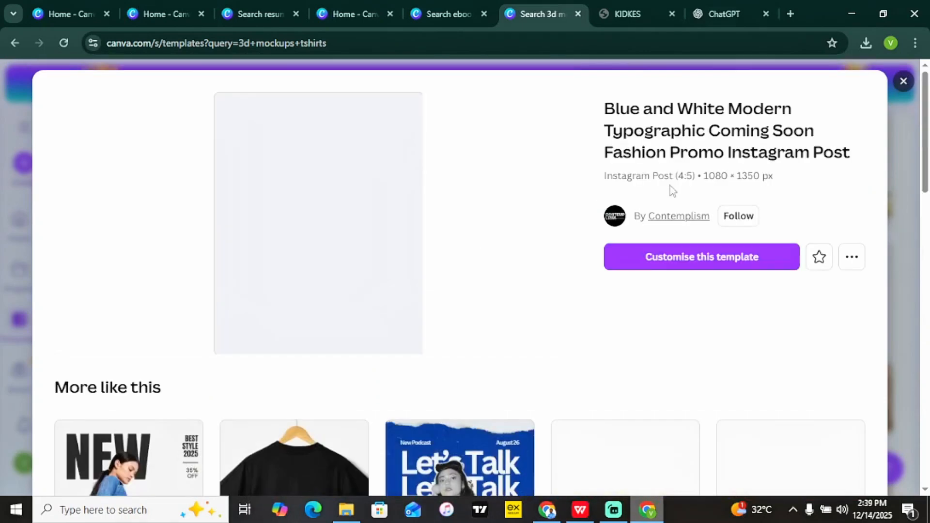
# Start a copy of the Coming Soon template and add the uploaded MSMO logo image to it.
pyautogui.click(746, 260)
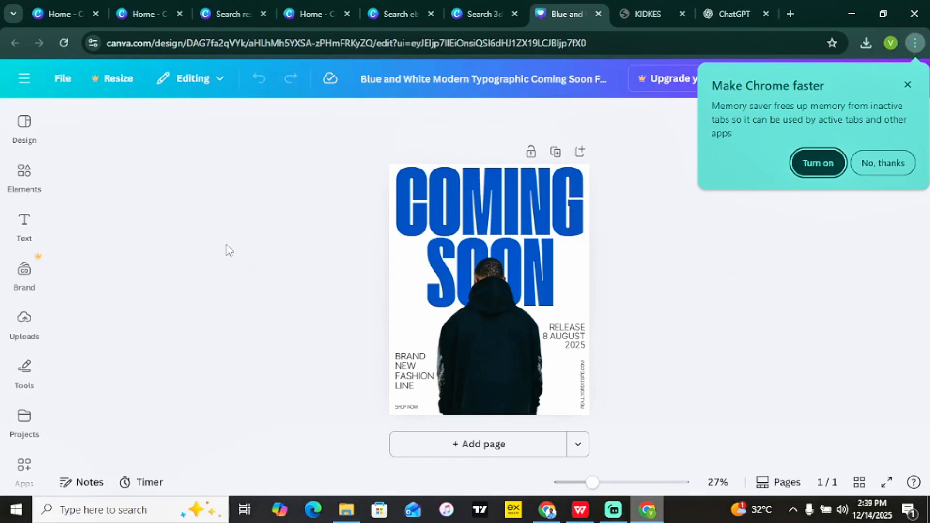
pyautogui.click(24, 319)
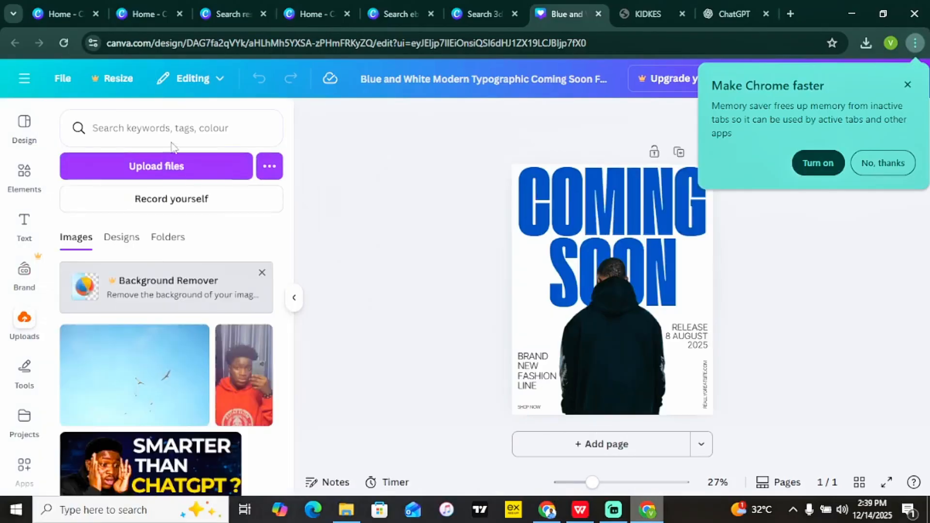
pyautogui.click(178, 172)
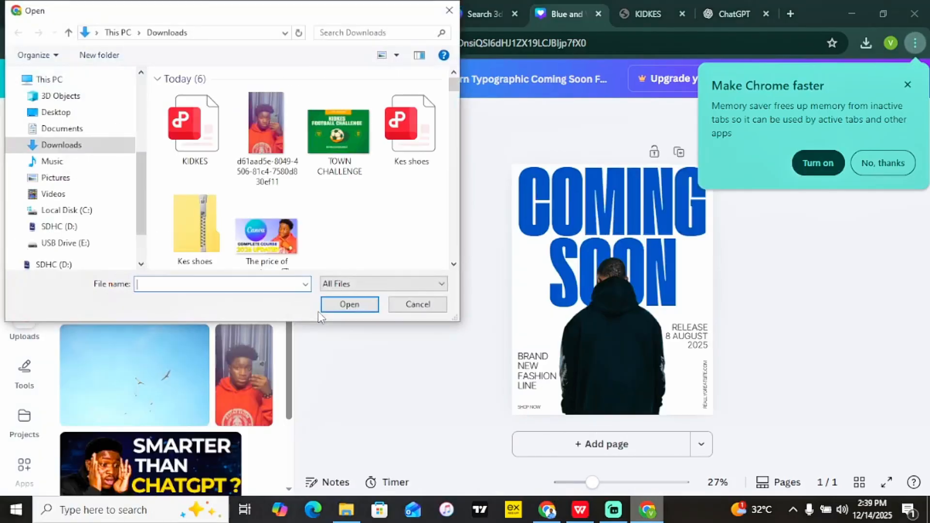
pyautogui.moveTo(455, 85); pyautogui.dragTo(453, 232)
pyautogui.doubleClick(199, 114)
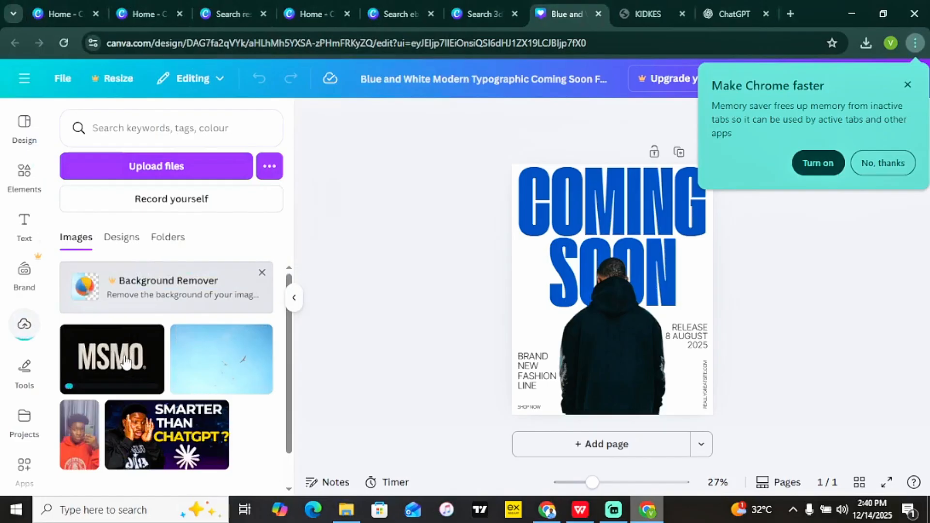
pyautogui.click(125, 361)
# Shrink the MSMO logo and position it on the back of the hoodie.
pyautogui.moveTo(617, 253); pyautogui.dragTo(628, 340)
pyautogui.moveTo(683, 416); pyautogui.dragTo(626, 345)
pyautogui.click(823, 388)
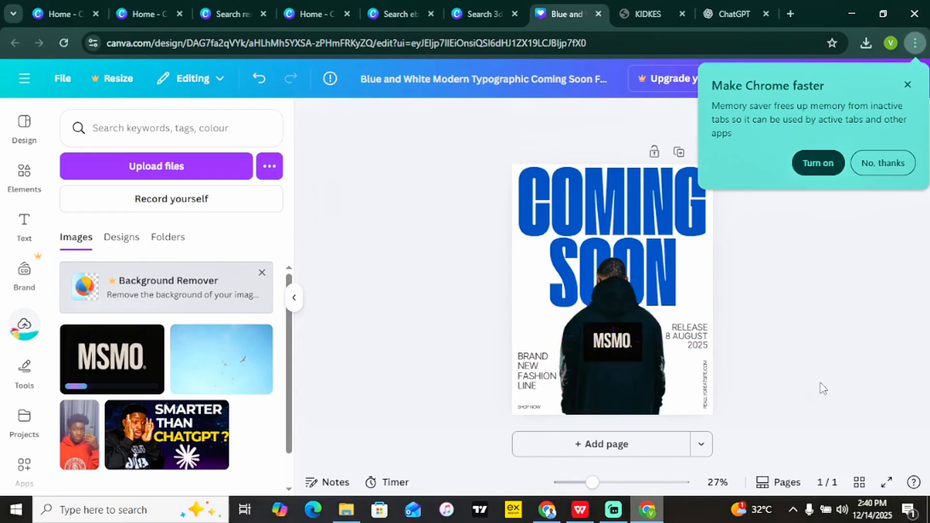
pyautogui.click(619, 345)
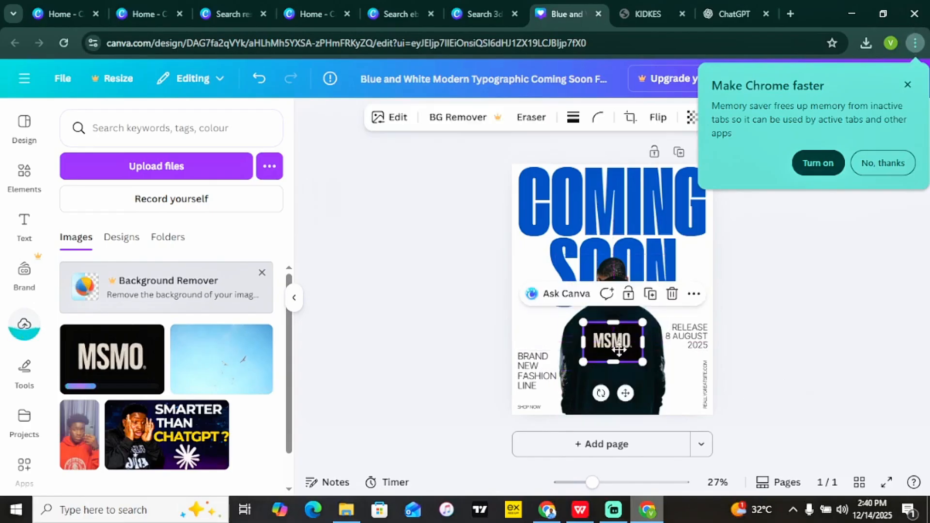
pyautogui.moveTo(619, 348); pyautogui.dragTo(622, 359)
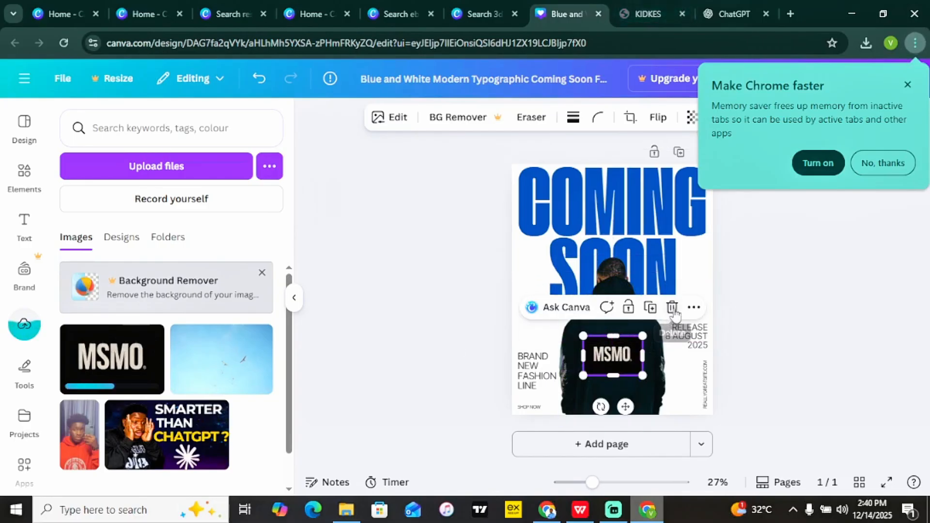
# Google 'remove bg' in a new tab and open the remove.bg website.
pyautogui.click(791, 14)
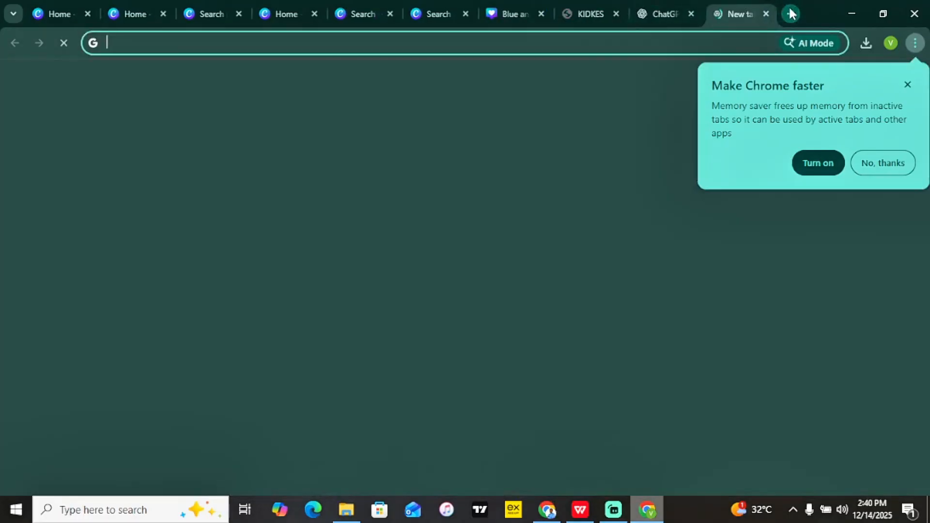
pyautogui.write('re')
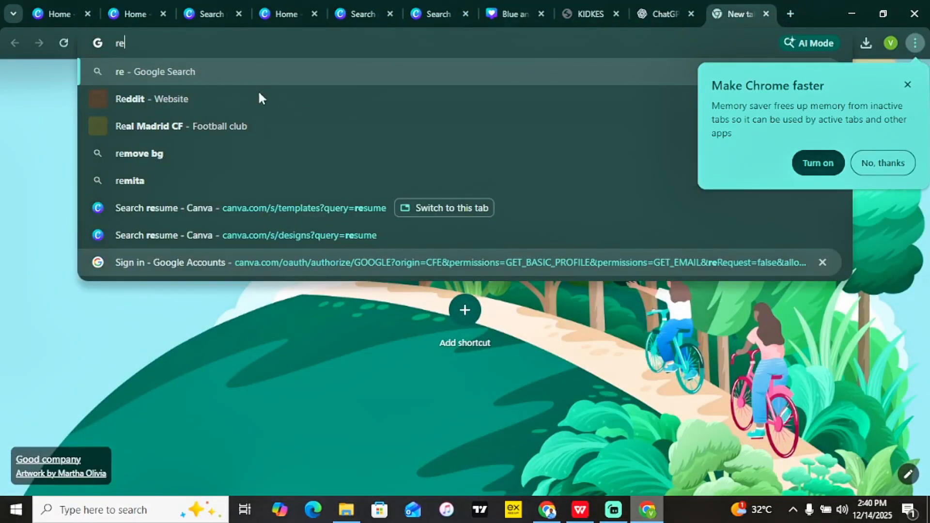
pyautogui.write('move')
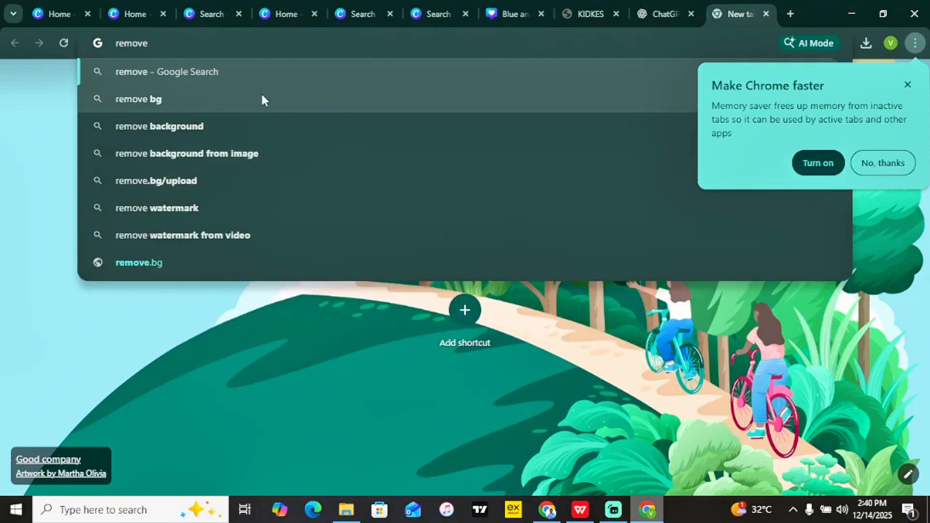
pyautogui.press('Down')
pyautogui.click(260, 99)
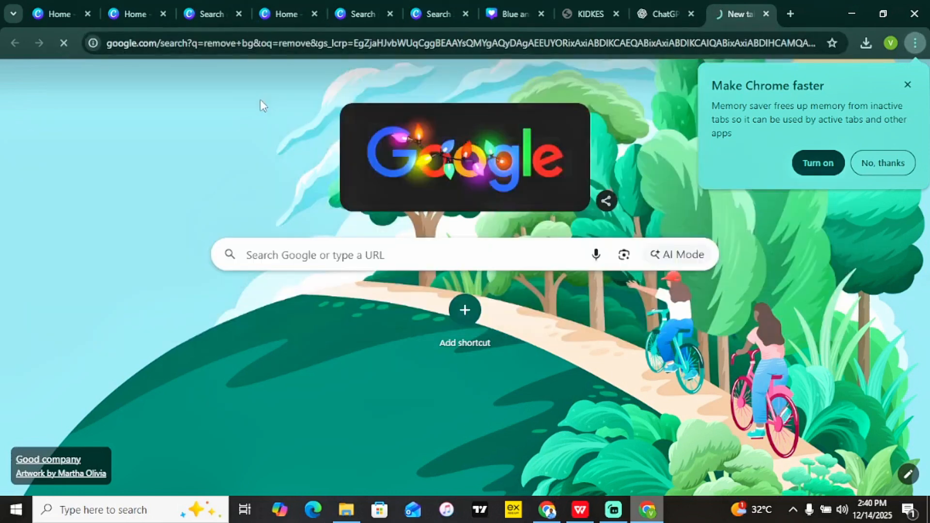
pyautogui.click(217, 210)
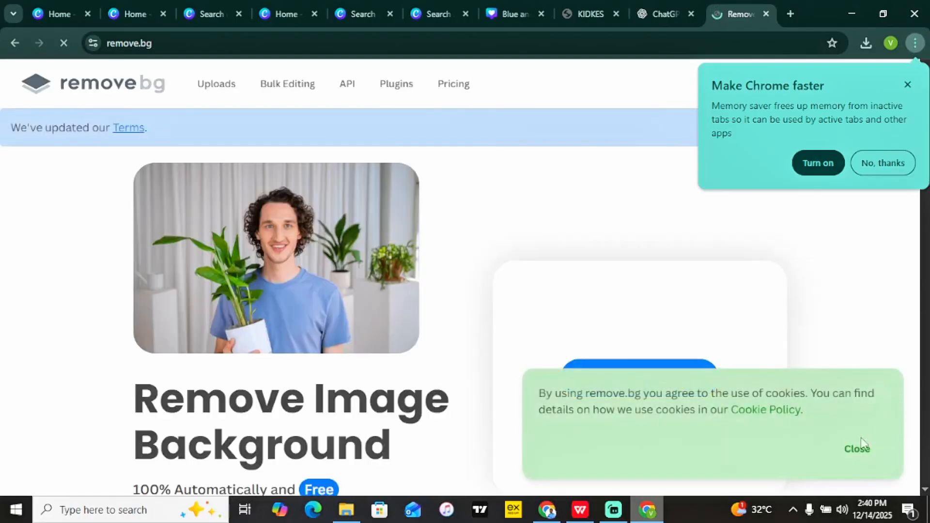
# Dismiss the cookie notice and download the free Preview of the transparent MSMO cutout.
pyautogui.click(857, 448)
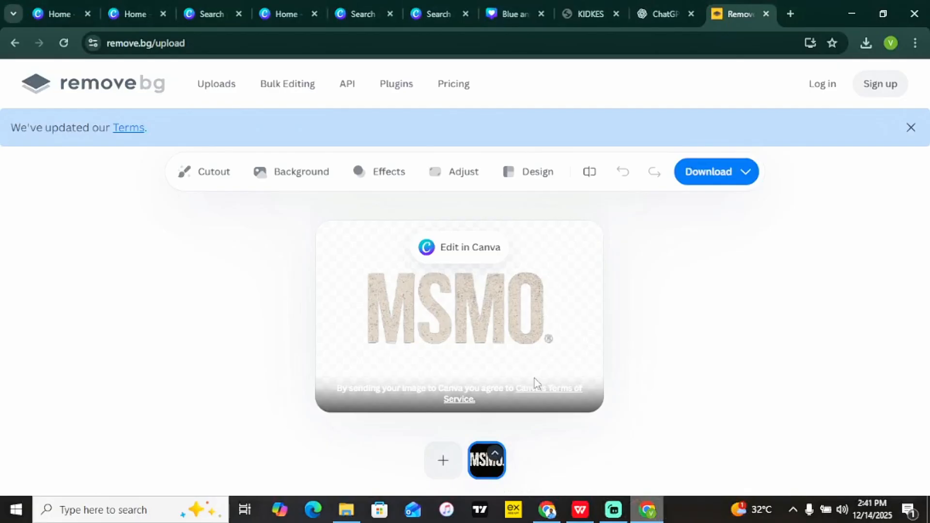
pyautogui.click(713, 178)
pyautogui.click(698, 219)
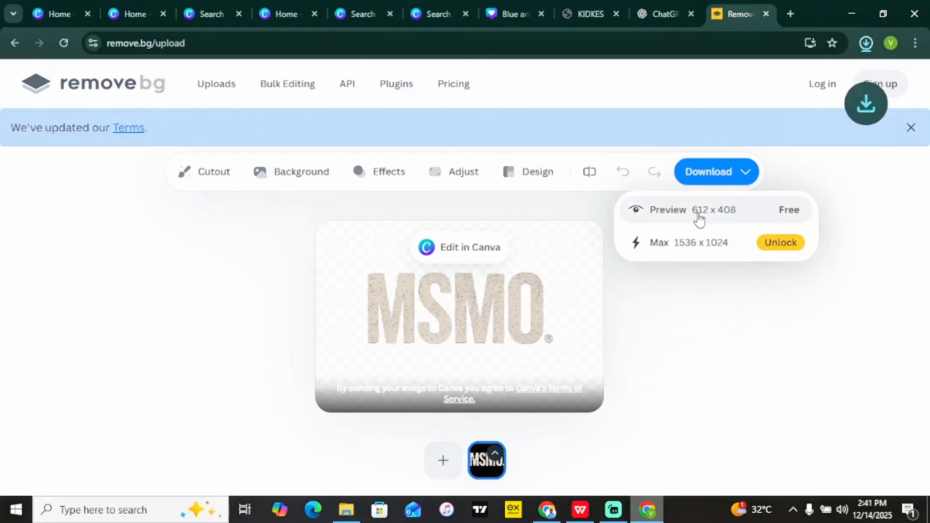
# Back in the Canva design, upload the transparent MSMO preview and add it to the poster.
pyautogui.click(507, 13)
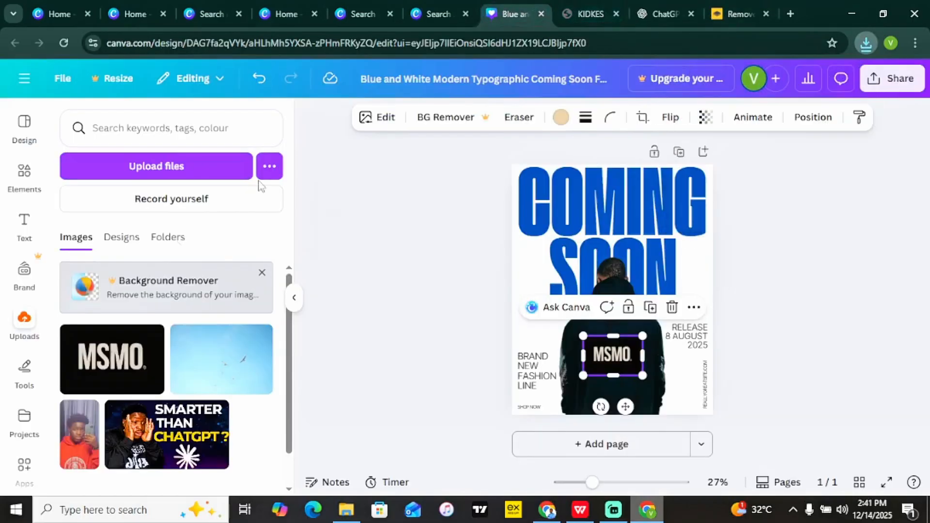
pyautogui.click(182, 178)
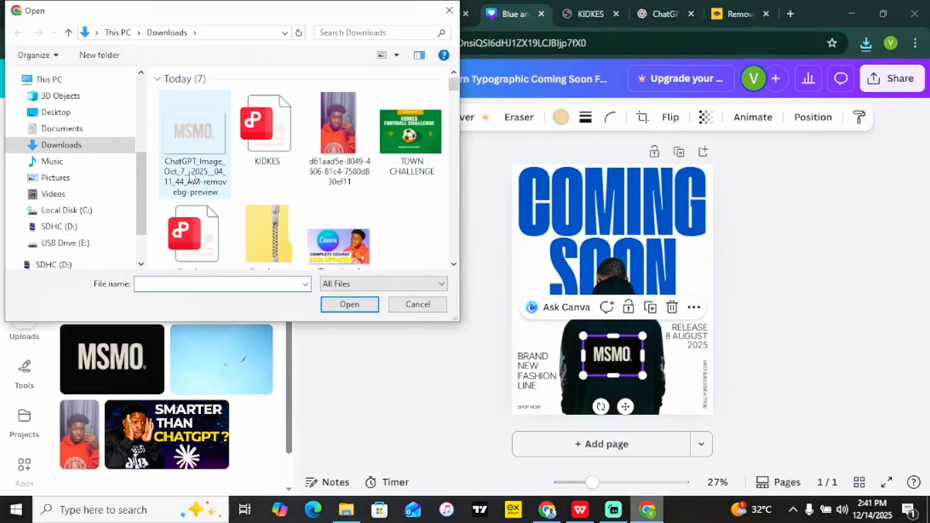
pyautogui.doubleClick(194, 145)
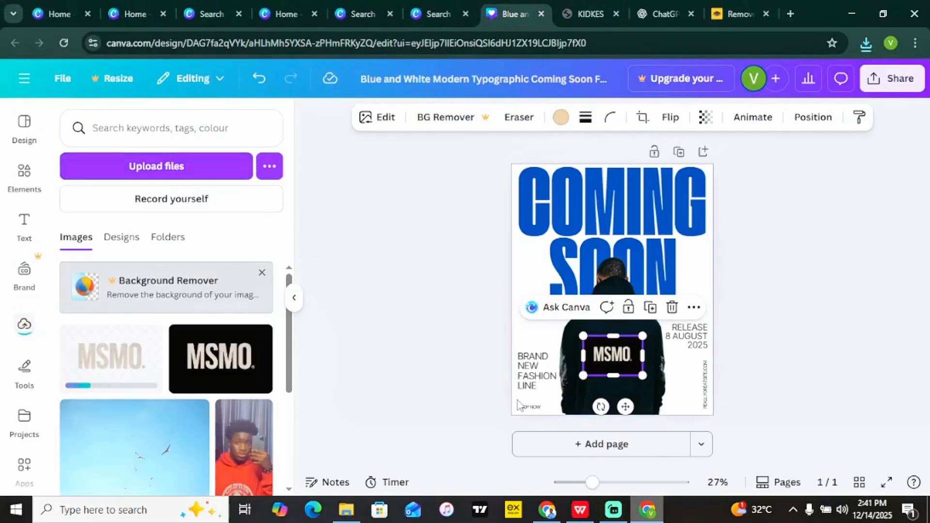
pyautogui.click(121, 364)
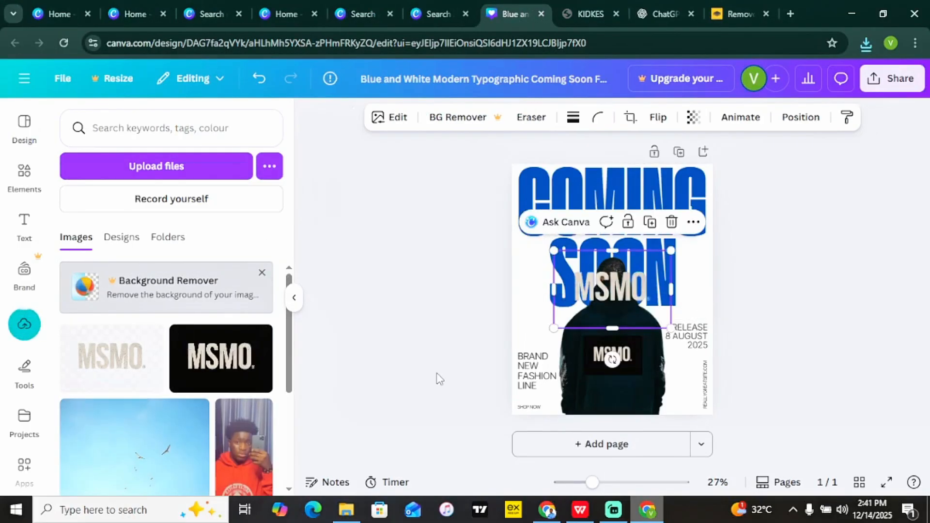
# Delete the old black-boxed logo and place the transparent logo on the hoodie's back.
pyautogui.click(584, 367)
pyautogui.press('Delete')
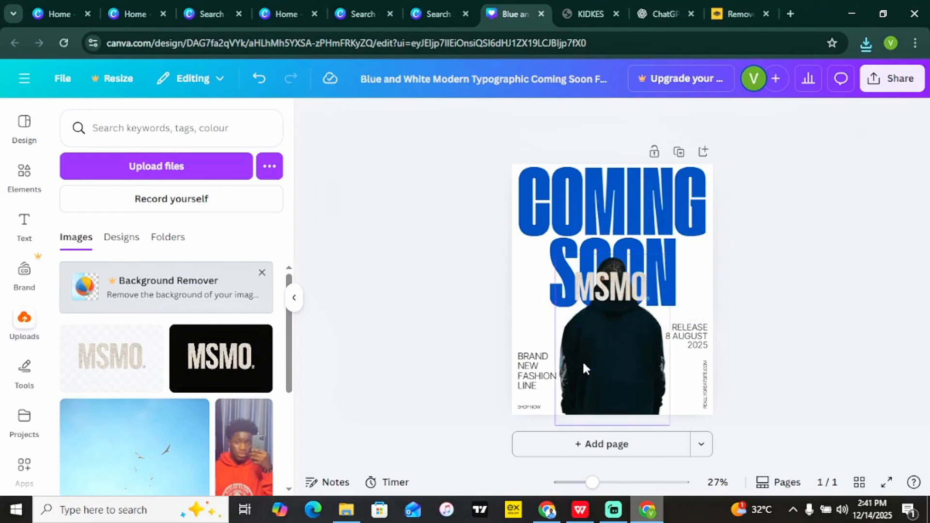
pyautogui.moveTo(620, 290); pyautogui.dragTo(611, 347)
pyautogui.click(827, 347)
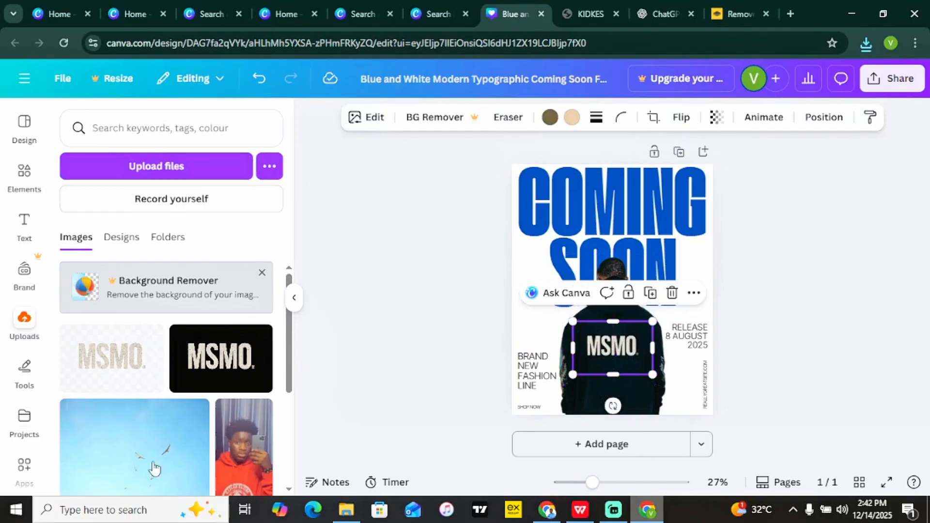
# Add a second page with a black t-shirt graphic from a 'tshirt' search, enlarged and centred.
pyautogui.click(606, 446)
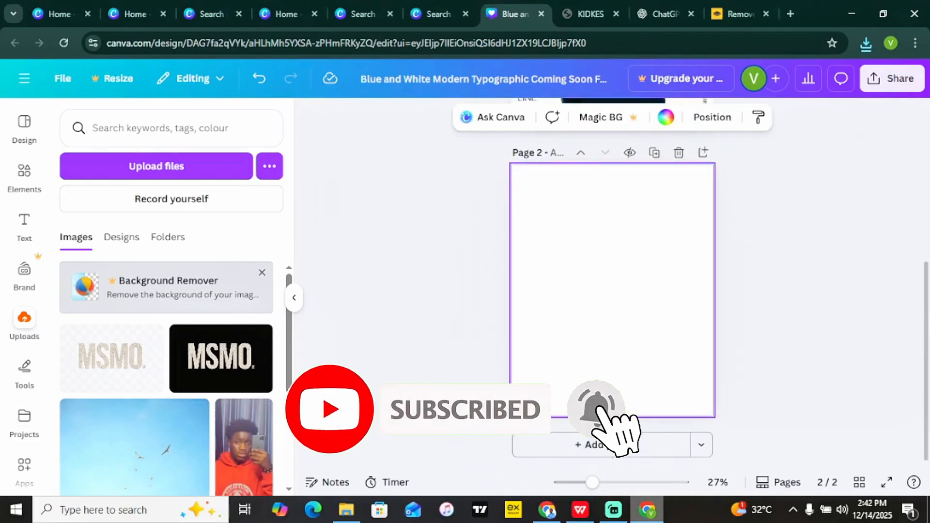
pyautogui.click(24, 173)
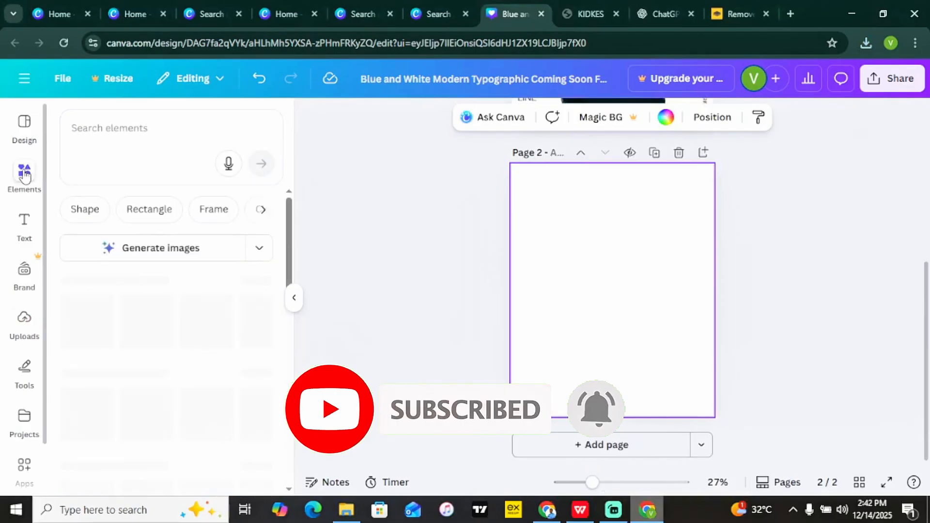
pyautogui.click(127, 139)
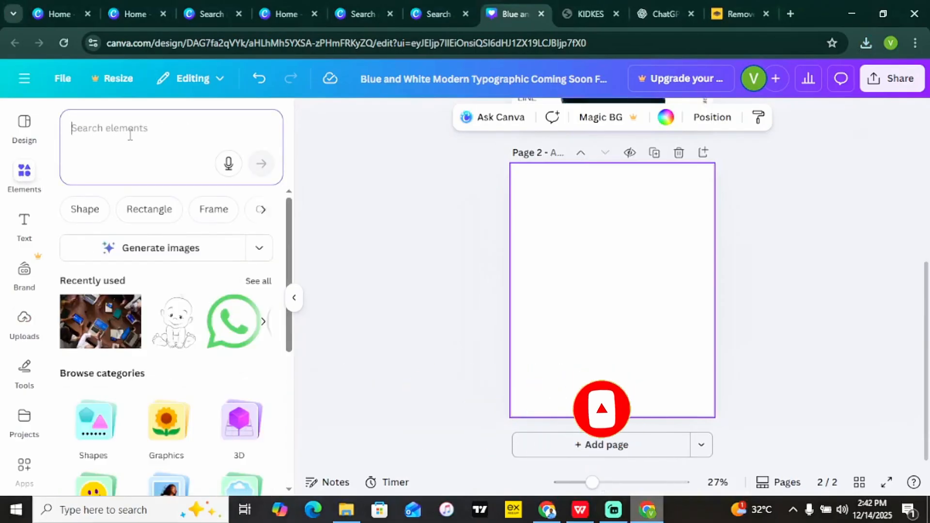
pyautogui.write('tshirts')
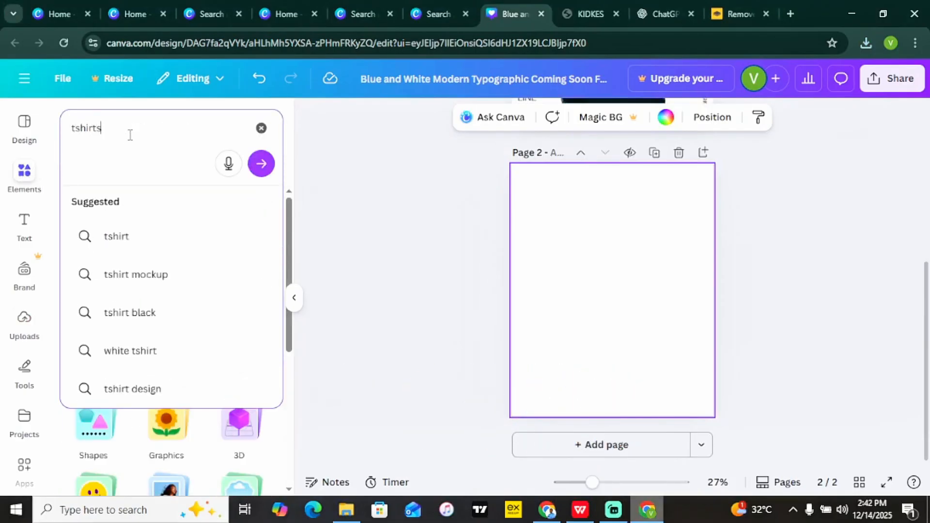
pyautogui.press('Return')
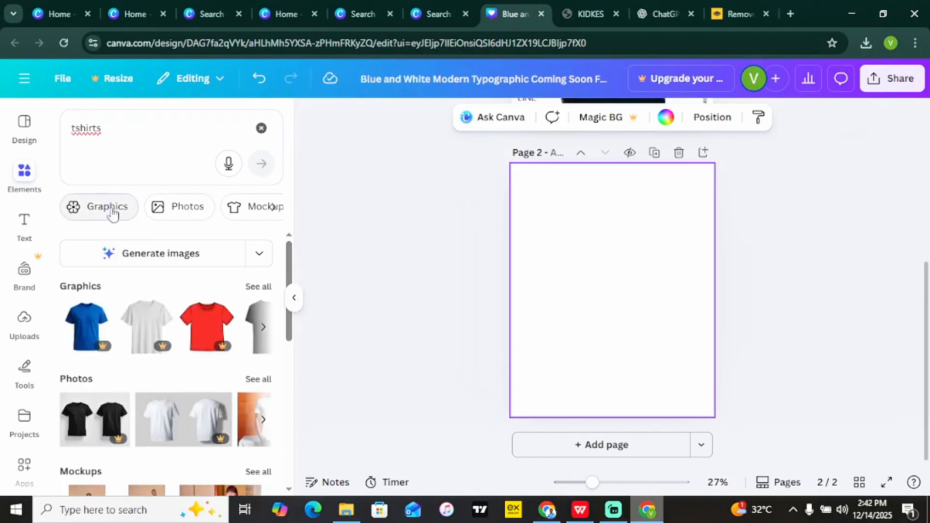
pyautogui.click(261, 290)
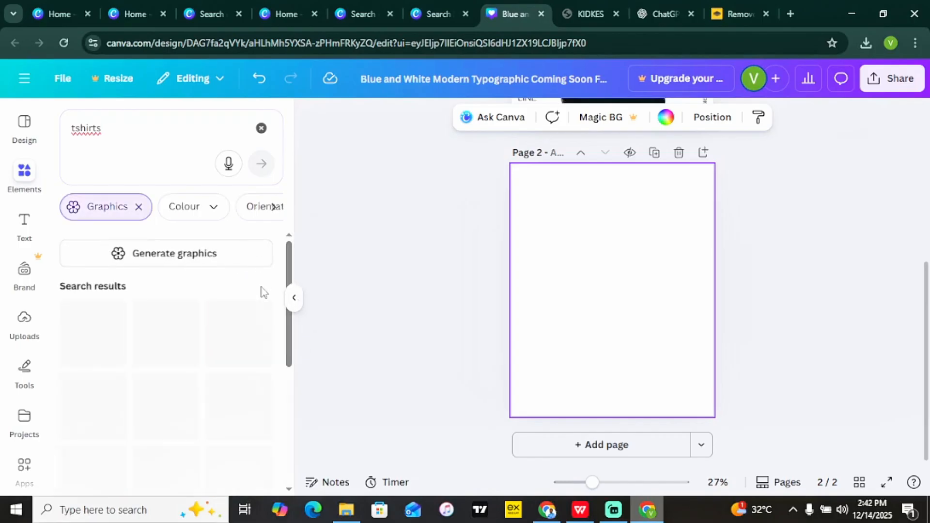
pyautogui.moveTo(293, 272); pyautogui.dragTo(290, 331)
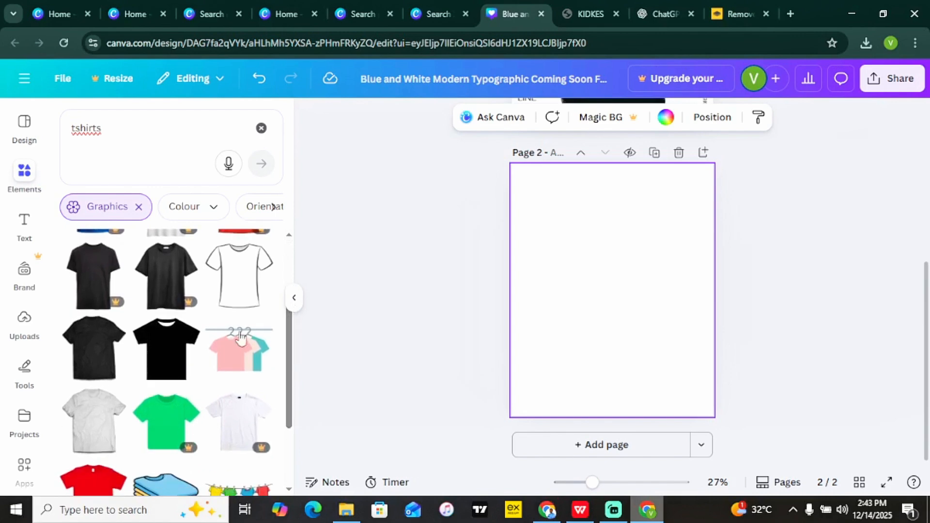
pyautogui.click(97, 356)
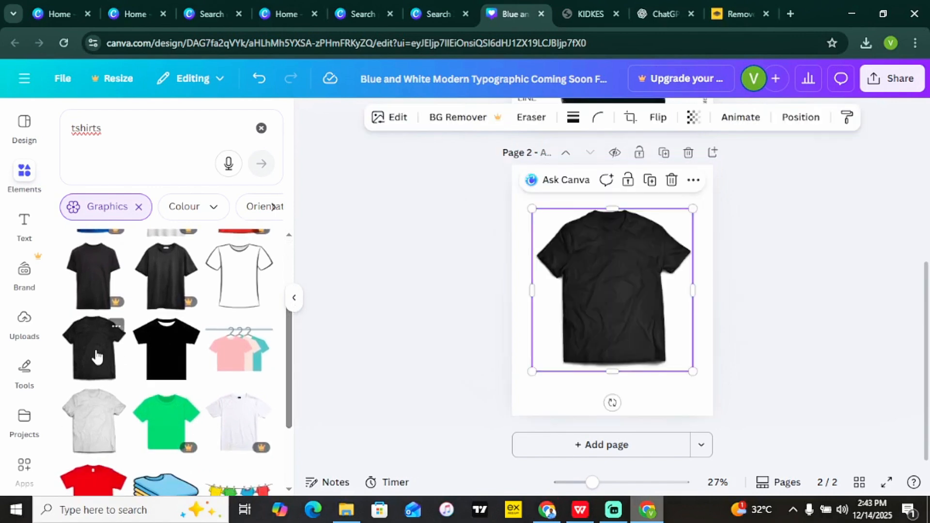
pyautogui.click(617, 281)
pyautogui.moveTo(685, 361); pyautogui.dragTo(710, 387)
pyautogui.moveTo(657, 329); pyautogui.dragTo(649, 328)
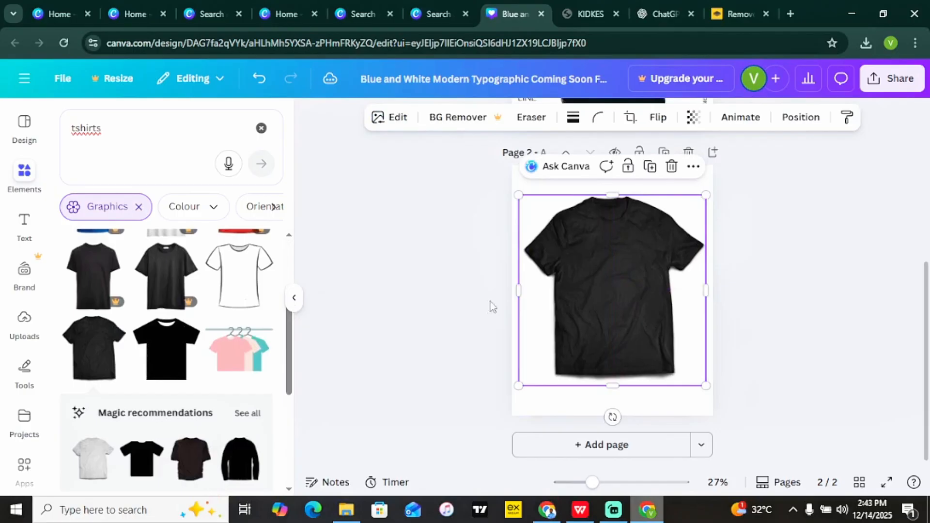
# Place the transparent MSMO logo on the t-shirt's chest and enlarge it.
pyautogui.click(24, 319)
pyautogui.click(125, 356)
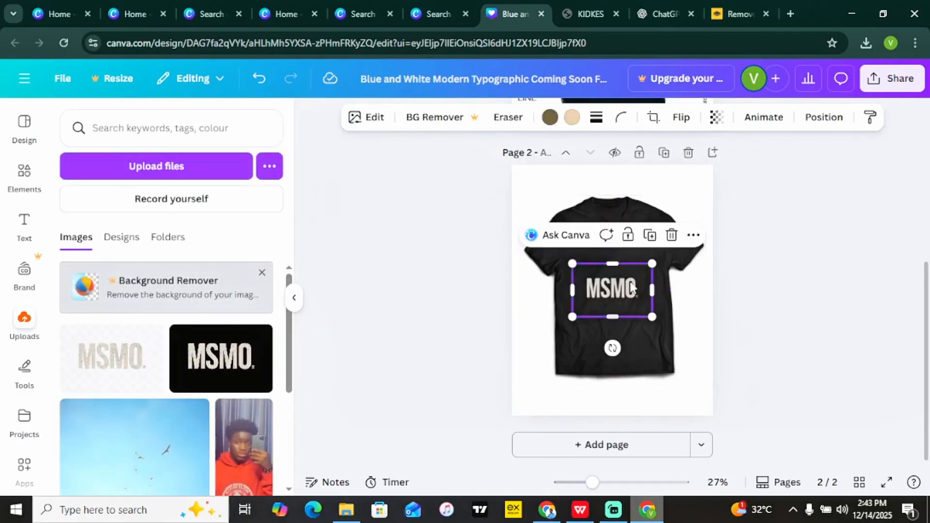
pyautogui.moveTo(631, 285); pyautogui.dragTo(631, 239)
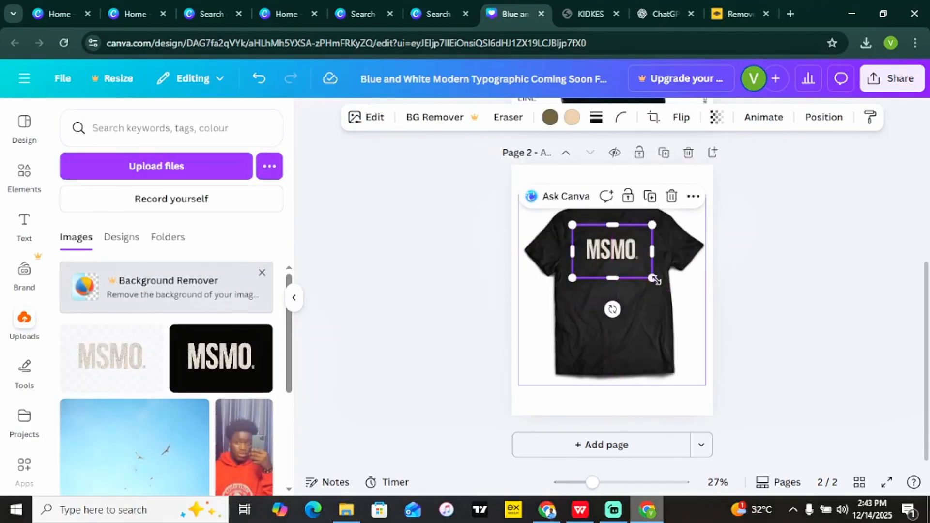
pyautogui.moveTo(655, 281); pyautogui.dragTo(630, 279)
pyautogui.click(814, 330)
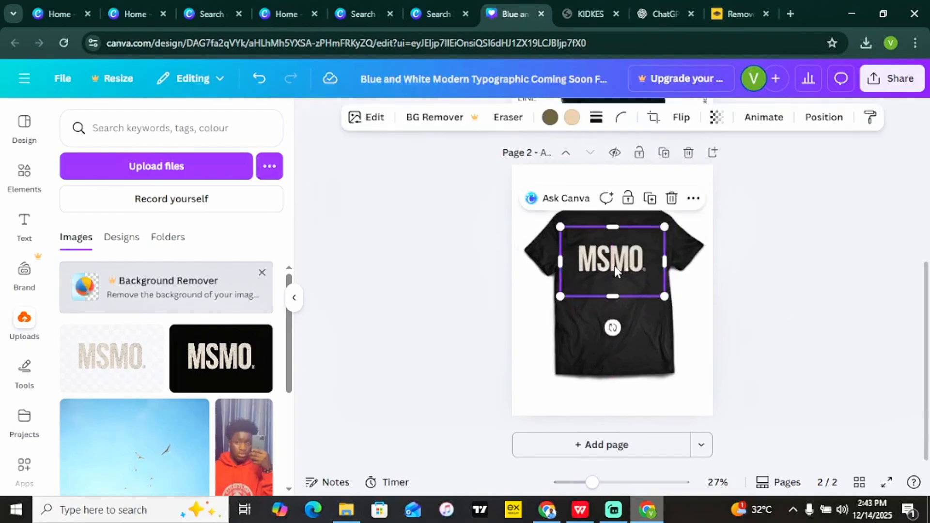
pyautogui.click(794, 325)
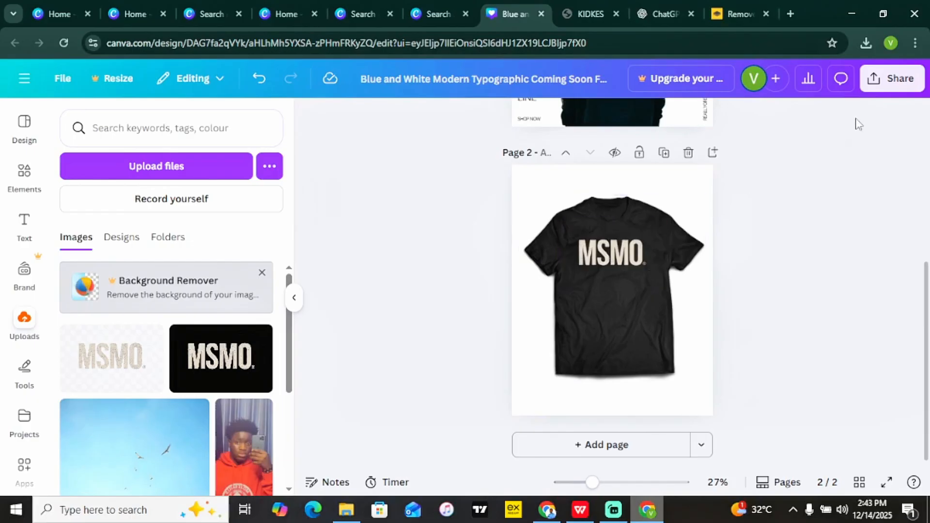
# Open the Share download settings, then close them without downloading.
pyautogui.click(898, 86)
pyautogui.click(683, 357)
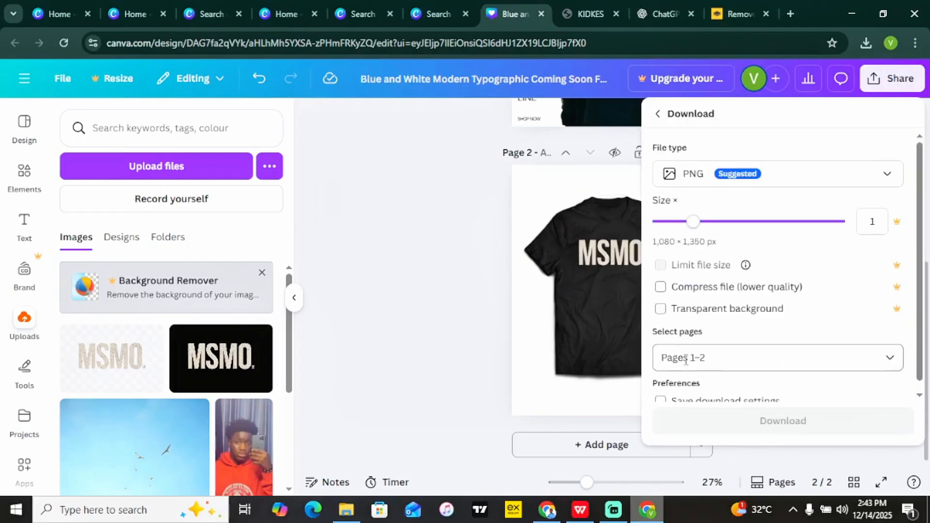
pyautogui.click(477, 291)
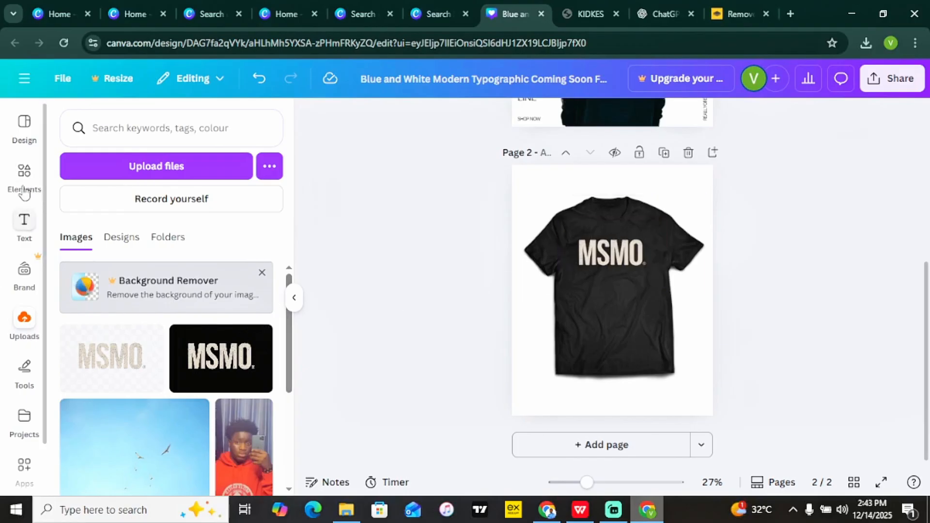
# Replace the element search with 'hoodies' and show all Mockups results.
pyautogui.click(24, 174)
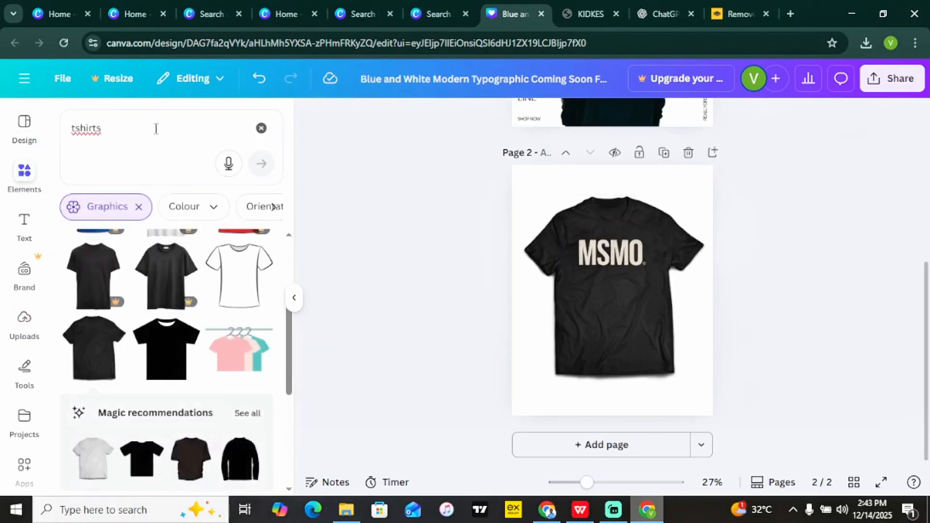
pyautogui.click(156, 129)
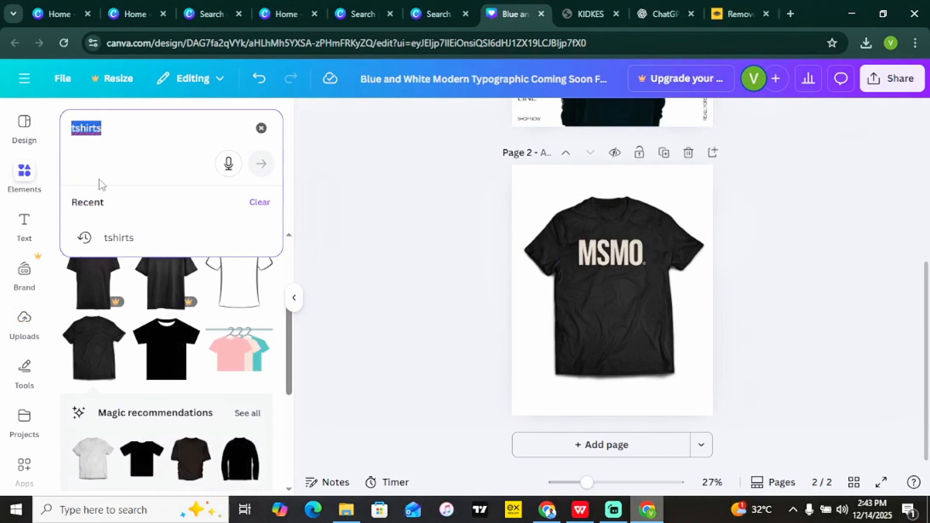
pyautogui.write('hoodies')
pyautogui.press('Return')
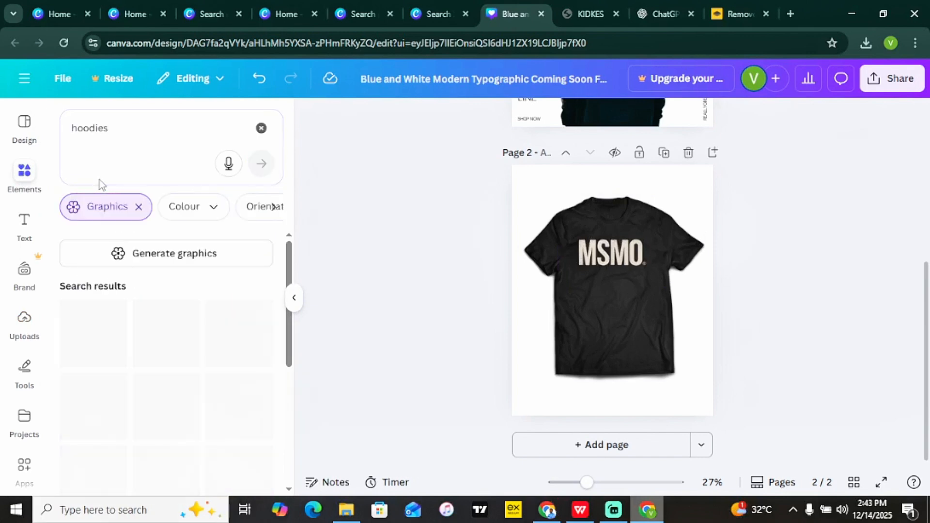
pyautogui.scroll(-4, 290, 338)
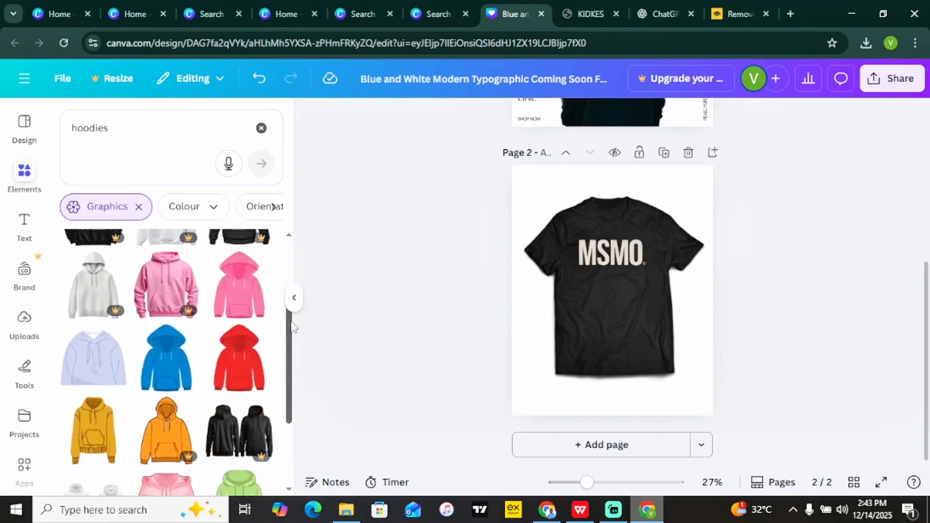
pyautogui.moveTo(290, 333); pyautogui.dragTo(291, 279)
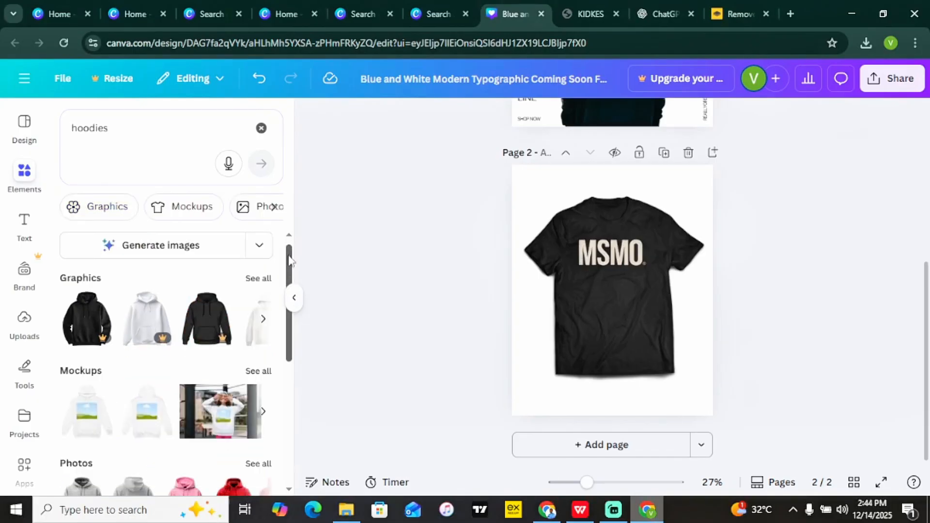
pyautogui.moveTo(288, 254); pyautogui.dragTo(284, 288)
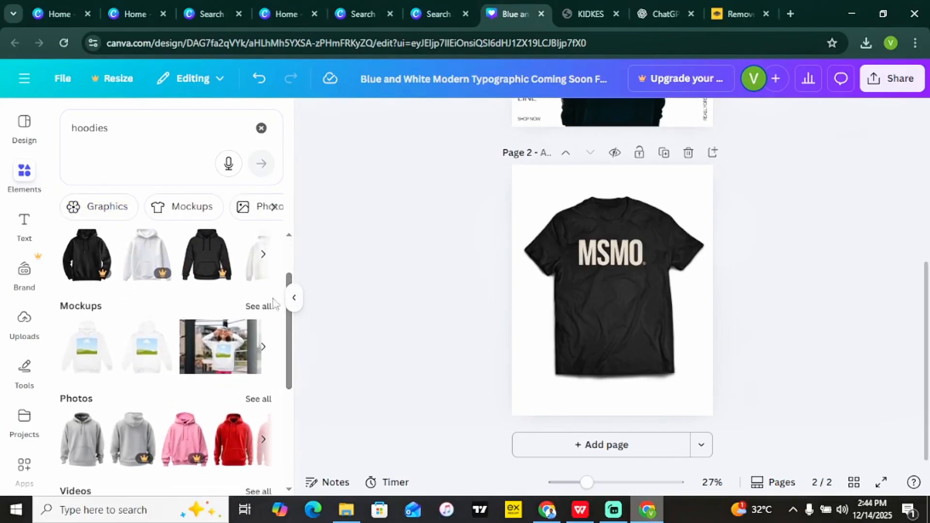
pyautogui.click(258, 306)
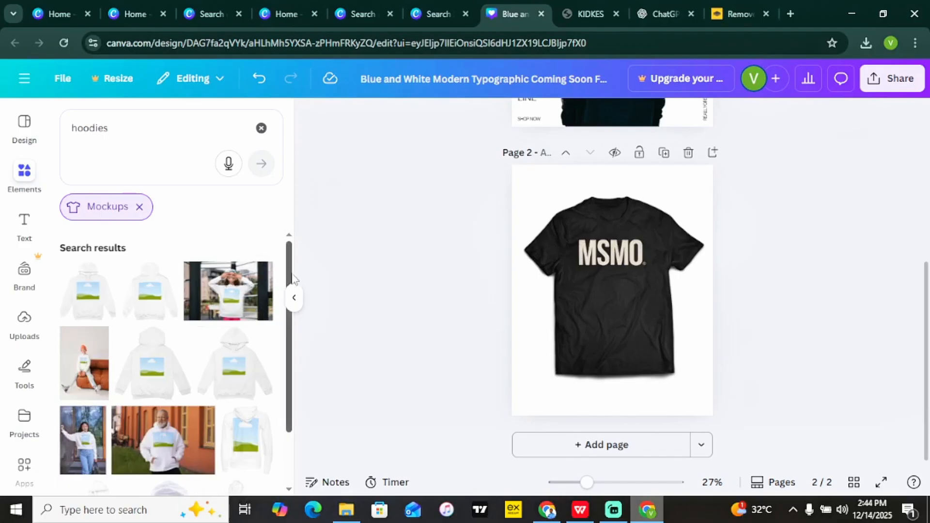
pyautogui.moveTo(291, 277); pyautogui.dragTo(288, 328)
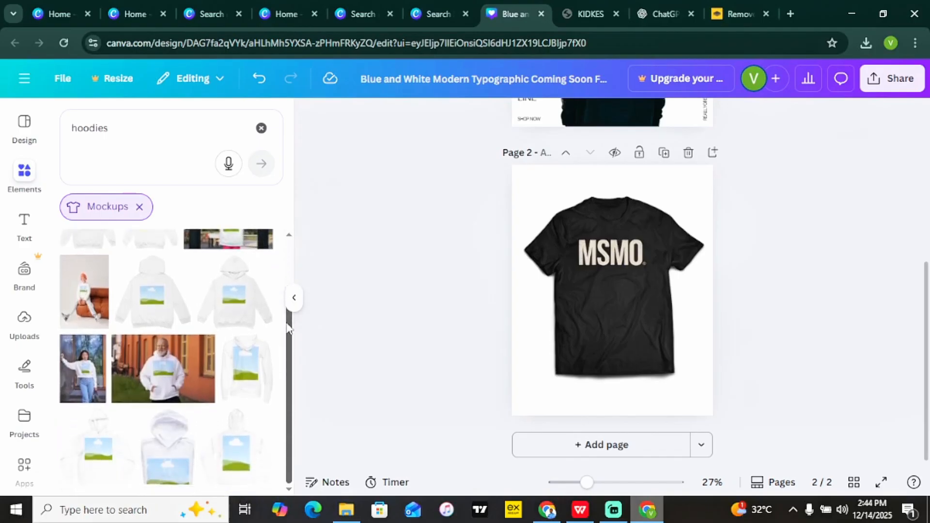
# Add a white hoodie mockup, delete the t-shirt and logo, and enlarge the mockup to fill page 2.
pyautogui.click(231, 301)
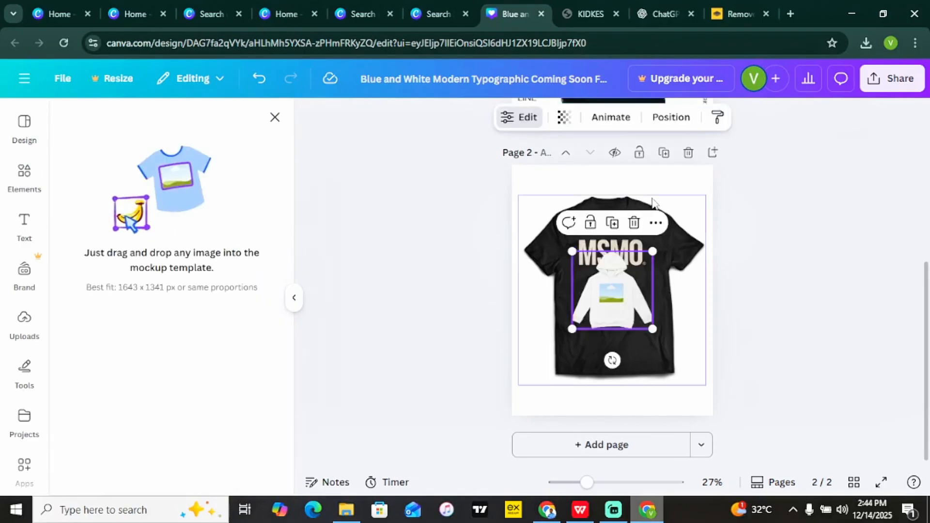
pyautogui.click(671, 234)
pyautogui.press('Delete')
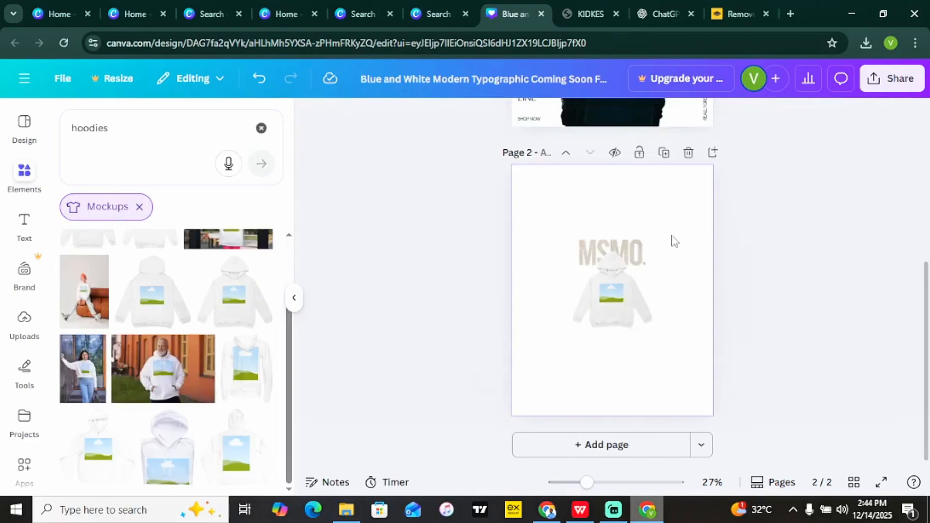
pyautogui.click(646, 248)
pyautogui.press('Delete')
pyautogui.click(642, 310)
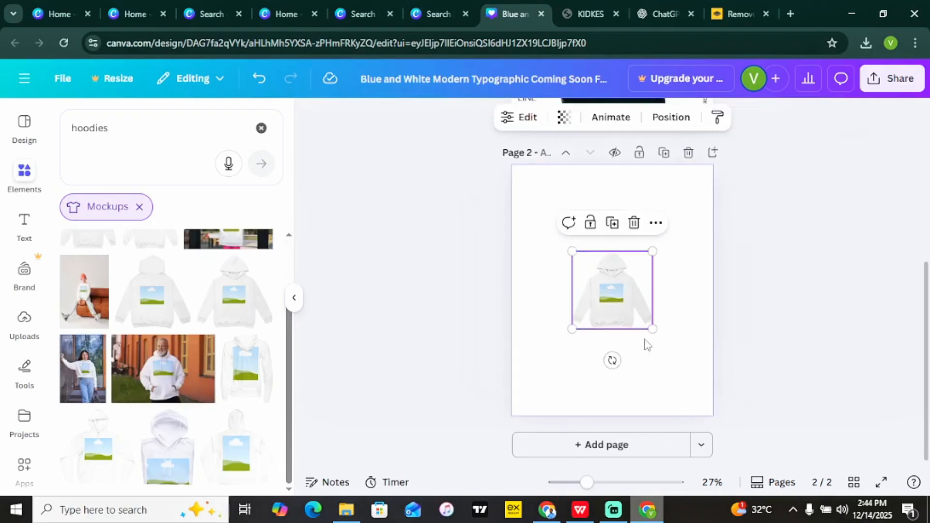
pyautogui.moveTo(653, 329); pyautogui.dragTo(762, 435)
pyautogui.moveTo(676, 344); pyautogui.dragTo(627, 295)
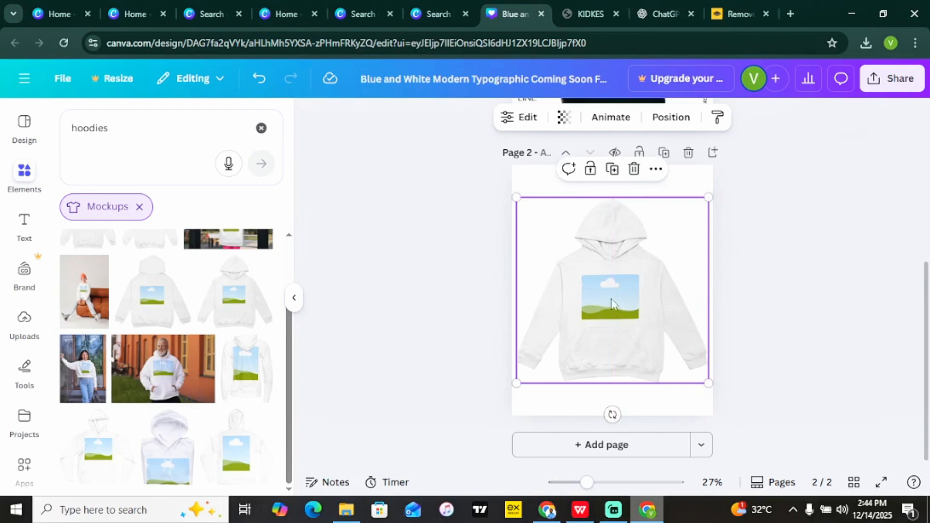
# Drop the transparent MSMO upload into the hoodie mockup's print area.
pyautogui.click(22, 319)
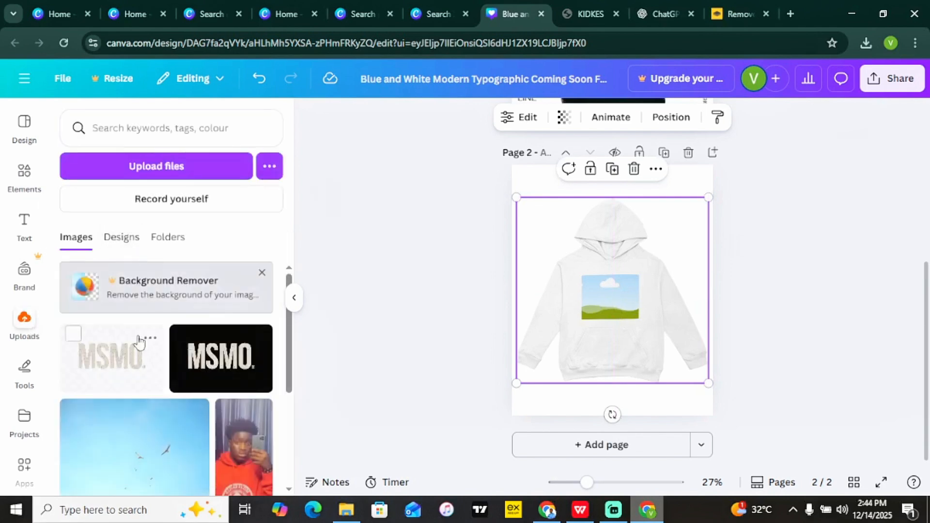
pyautogui.moveTo(139, 342); pyautogui.dragTo(586, 293)
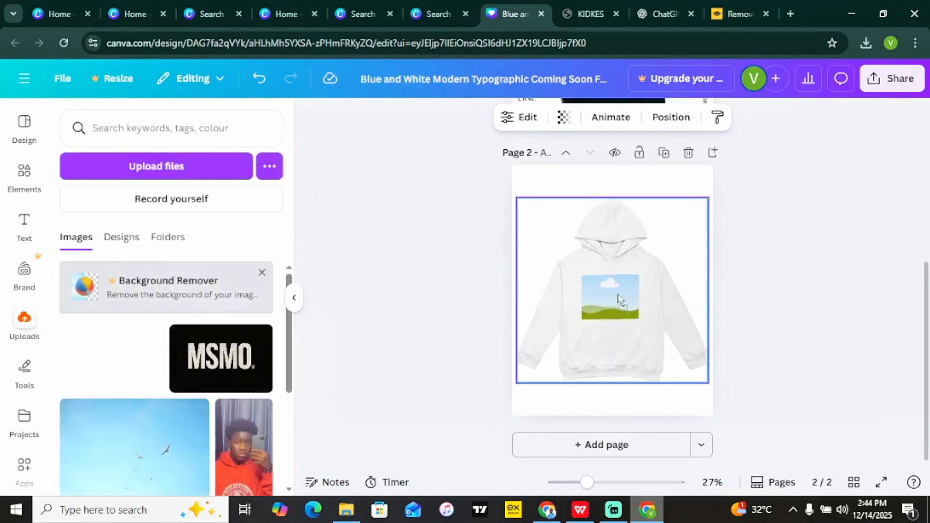
pyautogui.moveTo(621, 303); pyautogui.dragTo(622, 304)
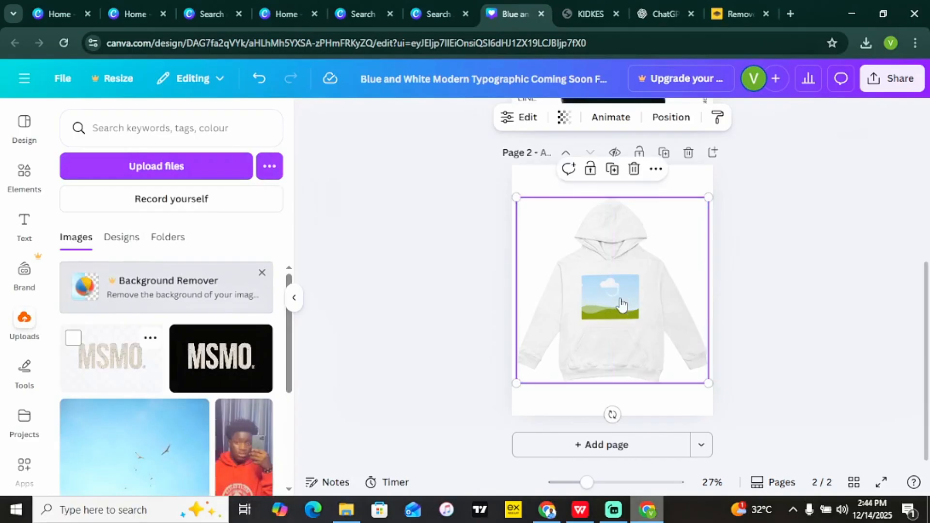
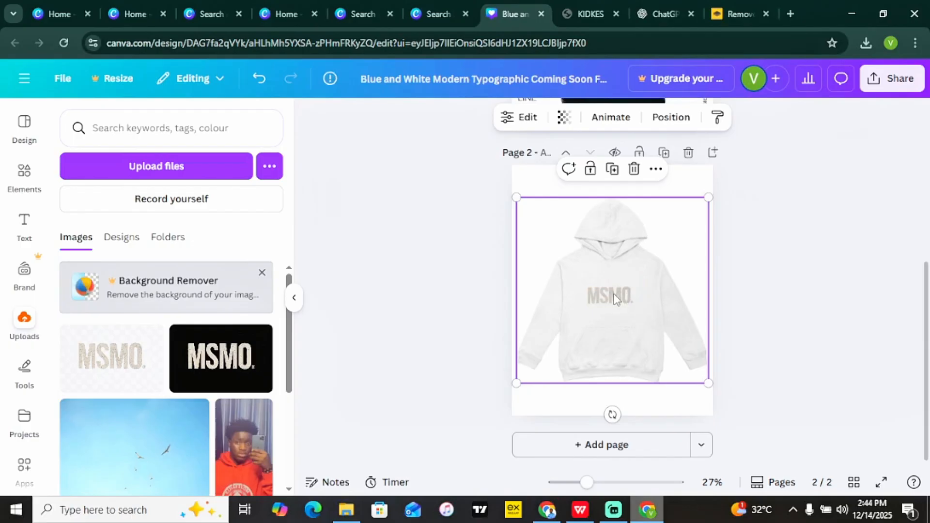
# Nudge the MSMO hoodie on page 2 slightly up and left, then select the page.
pyautogui.click(792, 297)
pyautogui.click(608, 311)
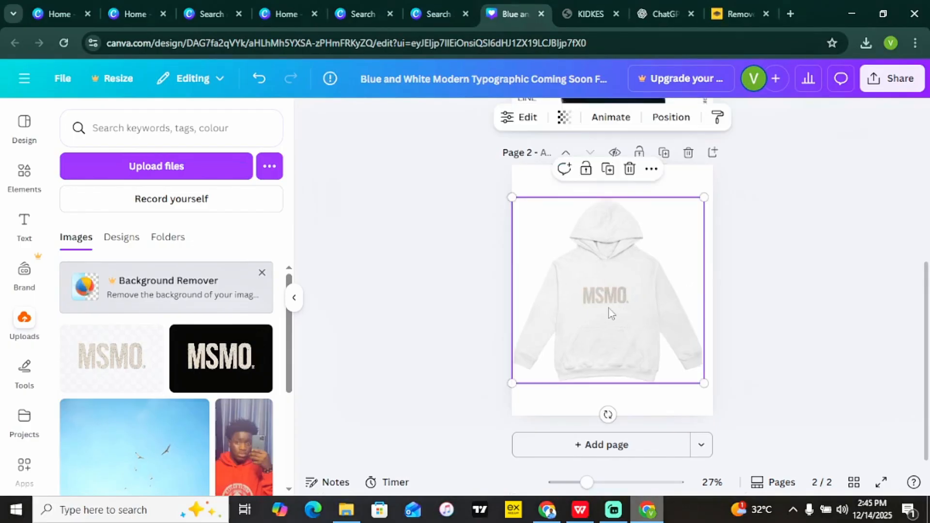
pyautogui.moveTo(609, 311); pyautogui.dragTo(606, 303)
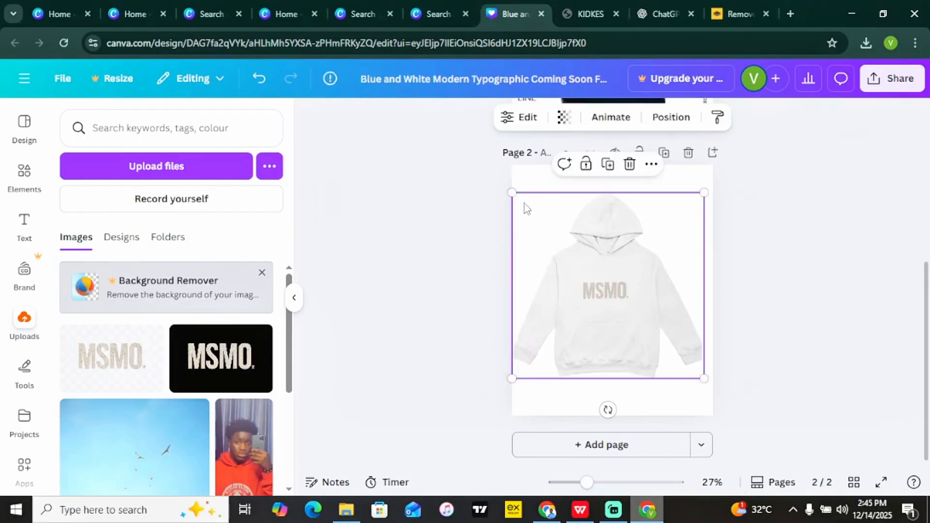
pyautogui.click(527, 182)
# Give page 2 a dark grey background and enlarge the hoodie to about 1,060 × 1,027, moved higher.
pyautogui.click(634, 118)
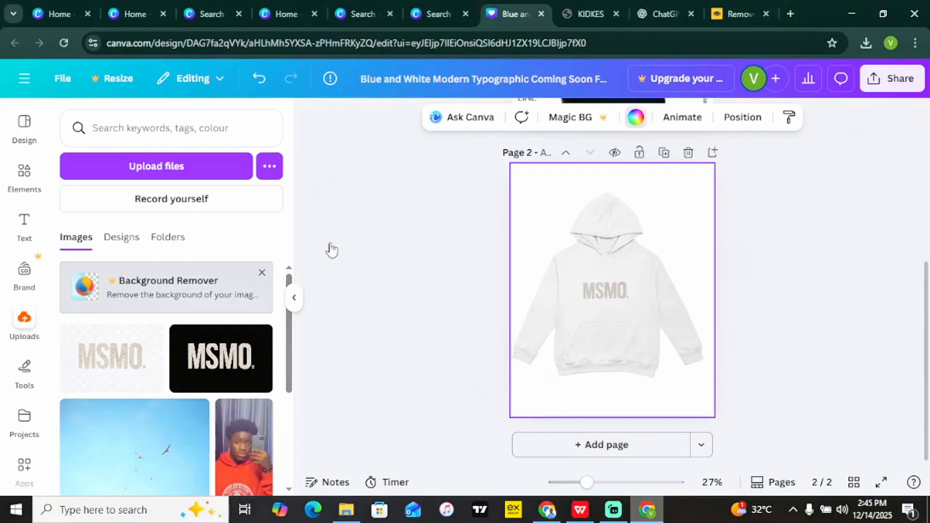
pyautogui.click(136, 217)
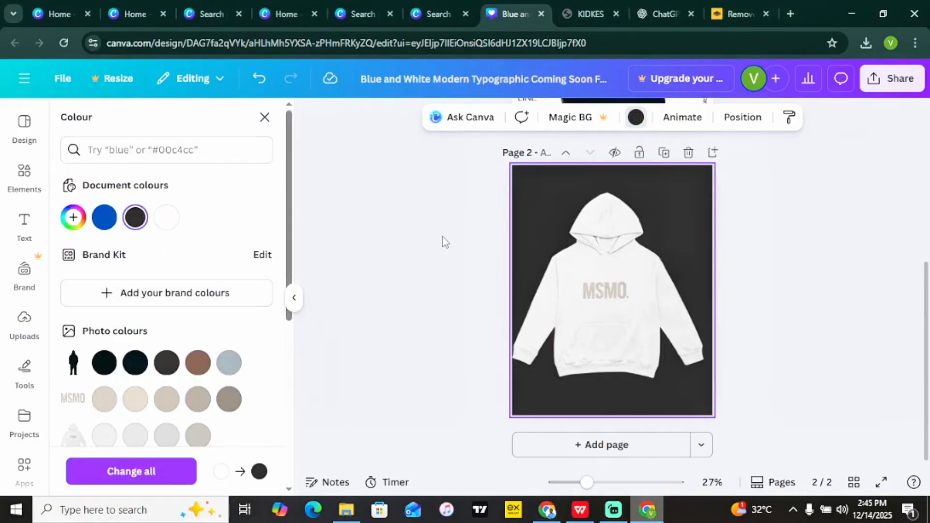
pyautogui.click(640, 303)
pyautogui.moveTo(705, 380); pyautogui.dragTo(711, 384)
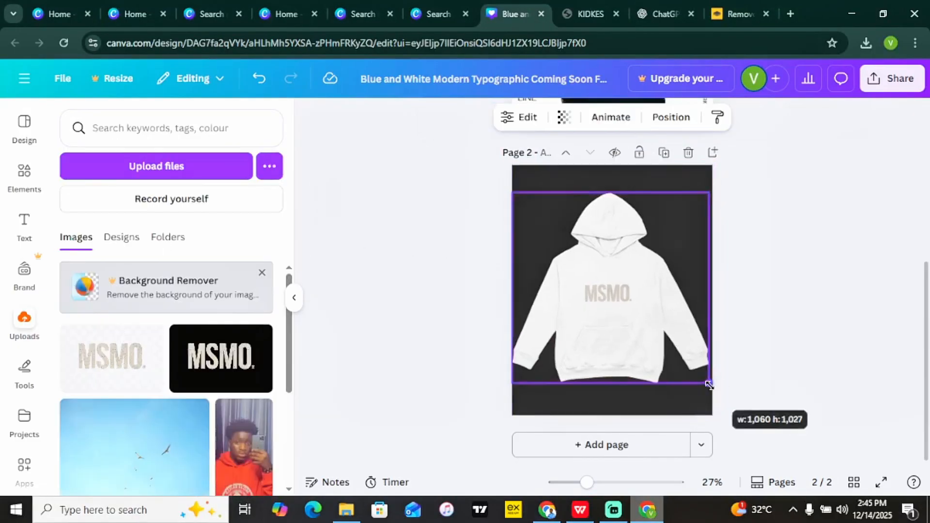
pyautogui.moveTo(657, 325)
pyautogui.mouseDown()
pyautogui.moveTo(654, 309)
pyautogui.moveTo(658, 319)
pyautogui.mouseUp()
pyautogui.click(745, 281)
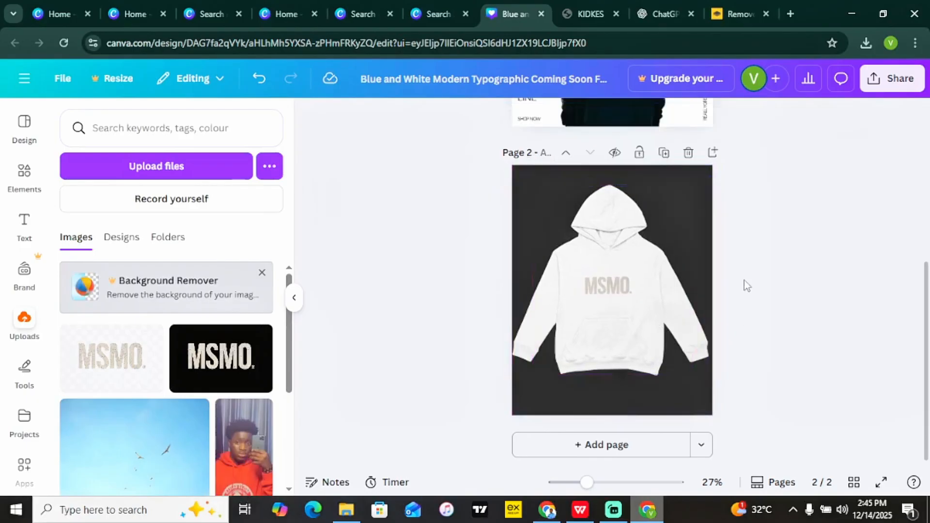
# Glance at the sharing options, then bring up the design templates panel.
pyautogui.click(891, 78)
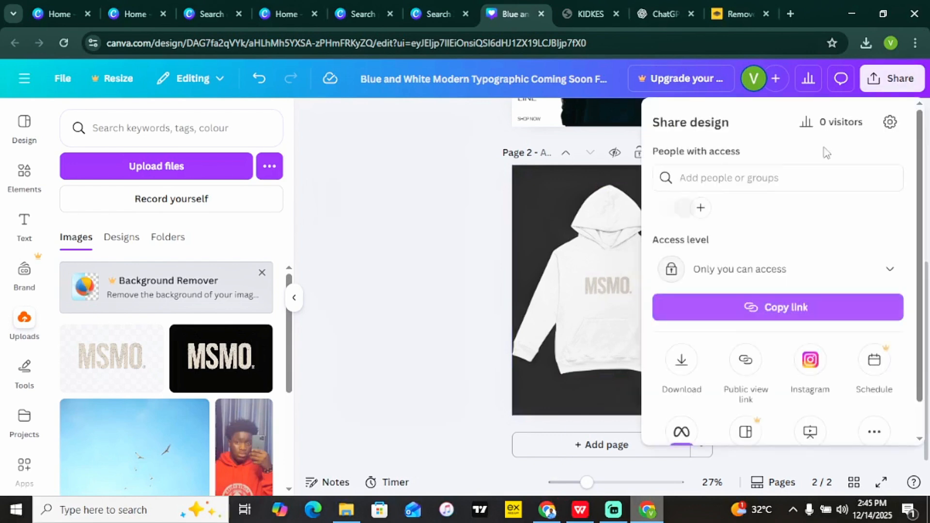
pyautogui.click(430, 279)
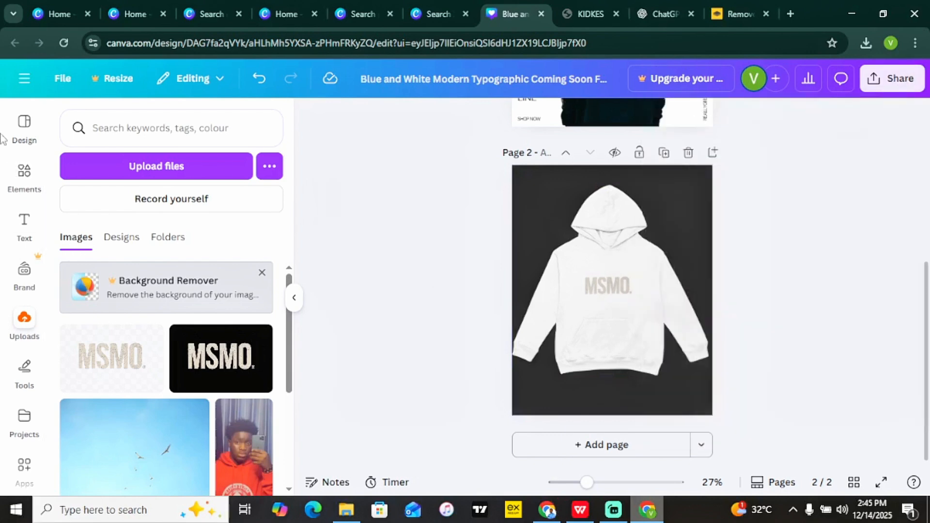
pyautogui.click(25, 125)
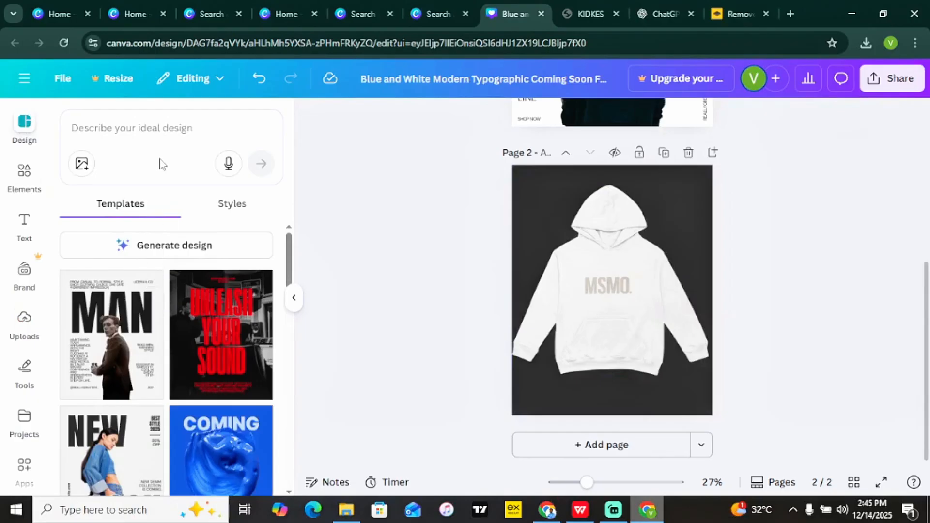
# Search the design templates for 'sweatshirts'.
pyautogui.click(146, 137)
pyautogui.write('sw')
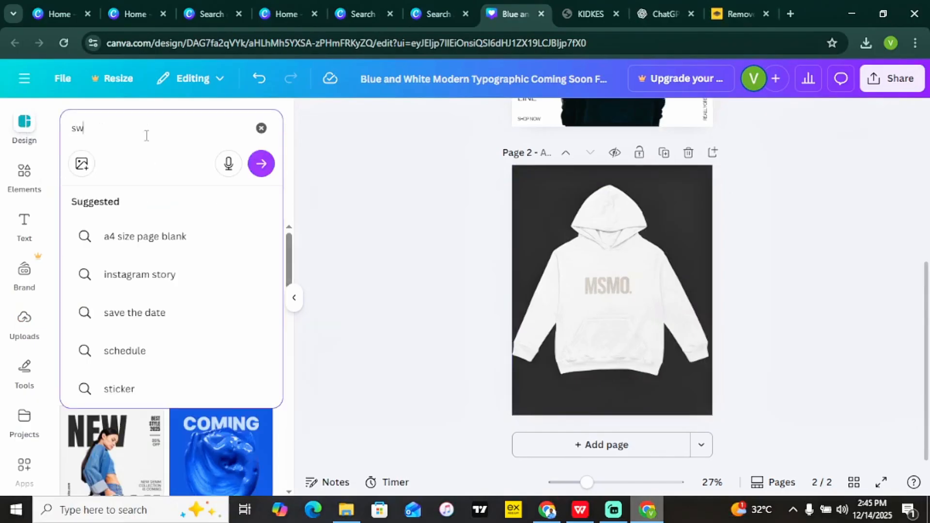
pyautogui.write('eatshirts')
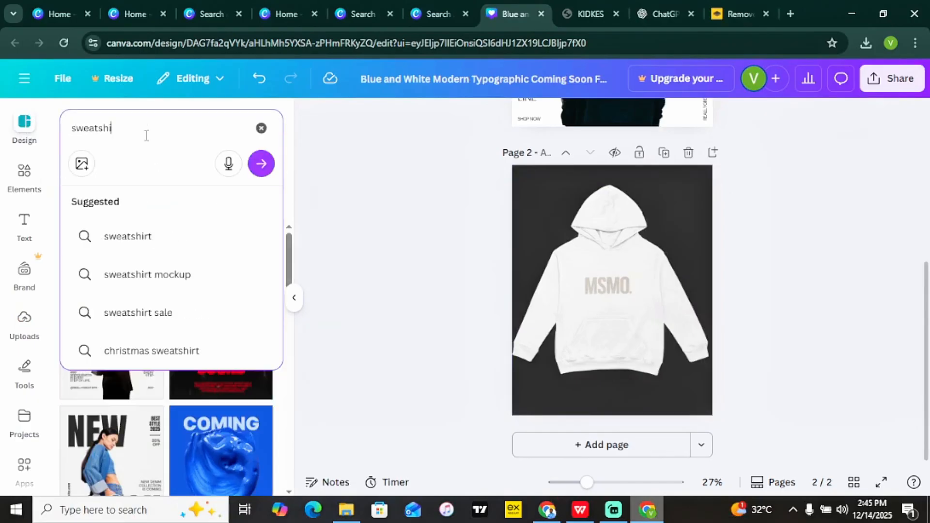
pyautogui.press('Return')
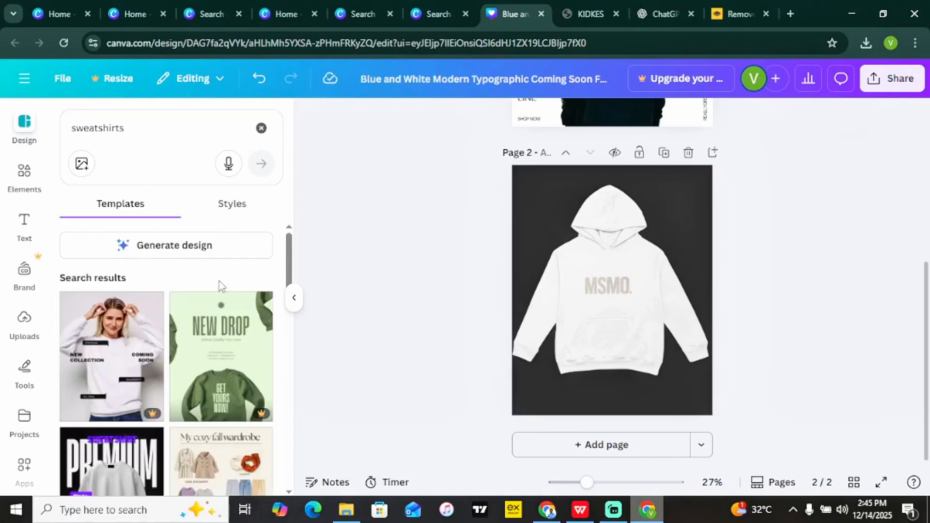
pyautogui.scroll(-4, 293, 264)
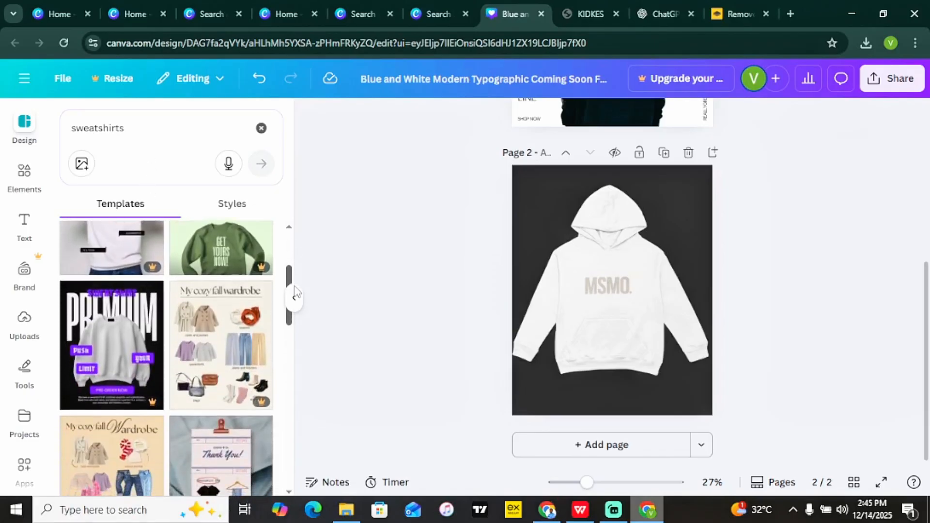
# Search elements for sweatshirts, drop the Mockups filter, and show all sweatshirt graphics.
pyautogui.click(24, 173)
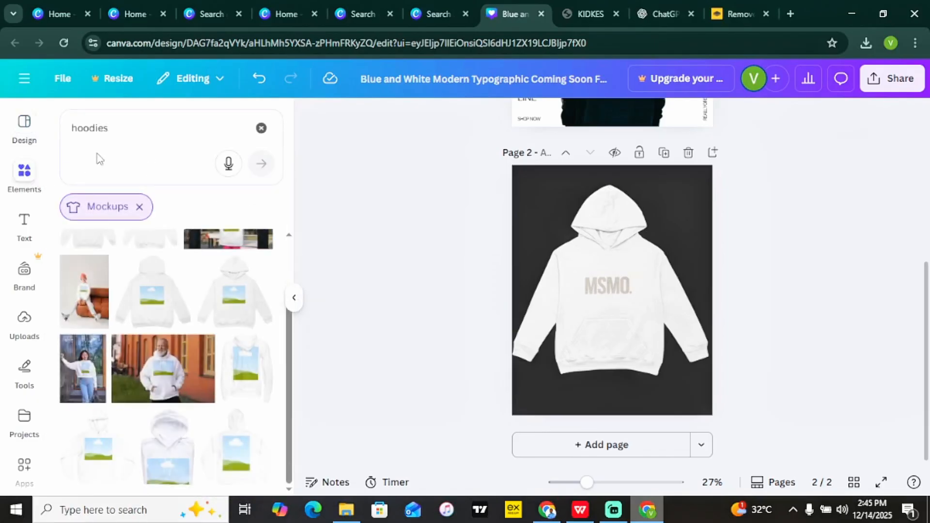
pyautogui.click(121, 129)
pyautogui.write('swe')
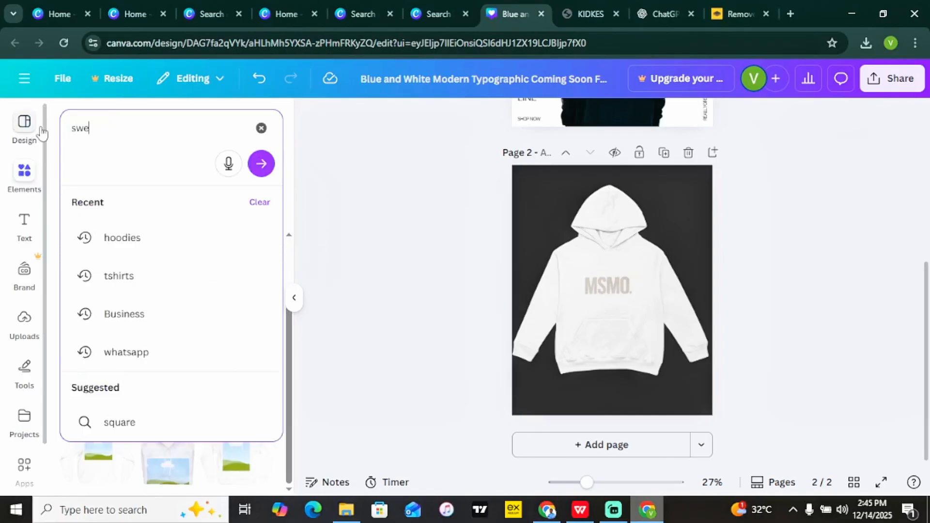
pyautogui.write('artshirt')
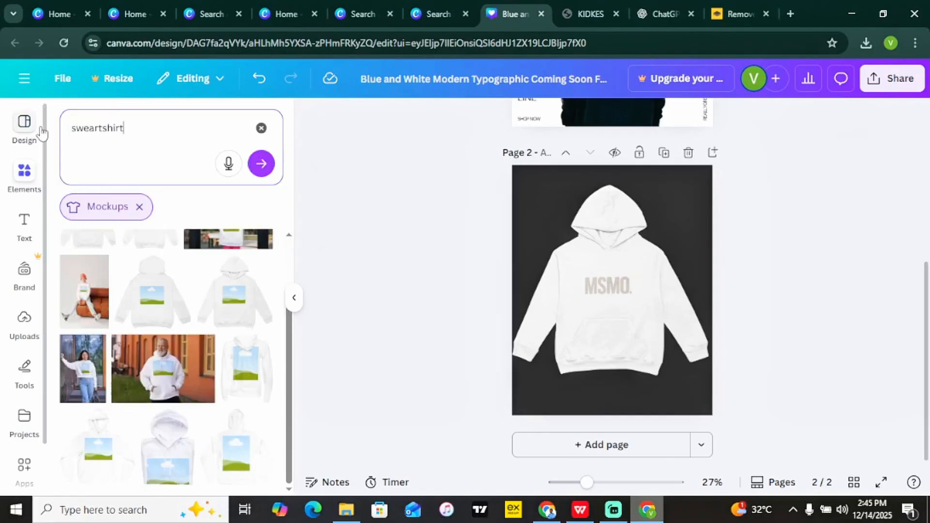
pyautogui.write('s')
pyautogui.press('Return')
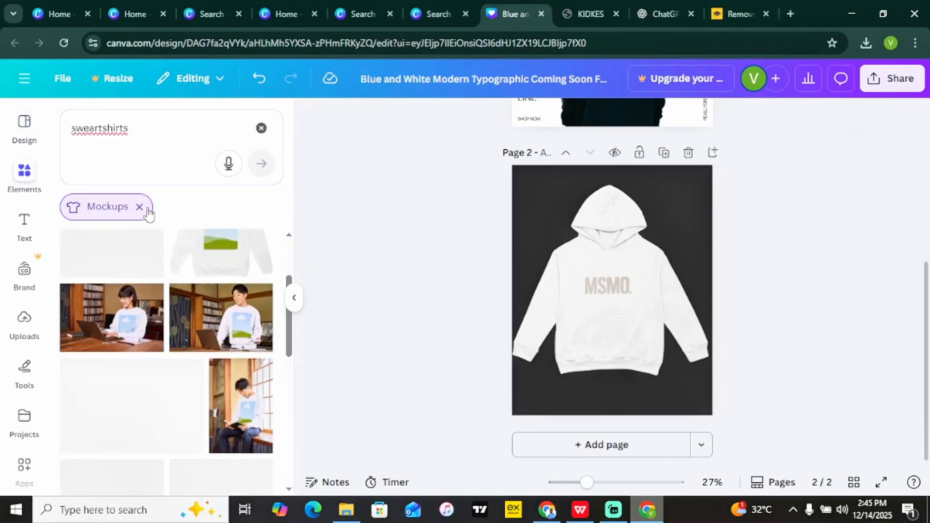
pyautogui.click(140, 207)
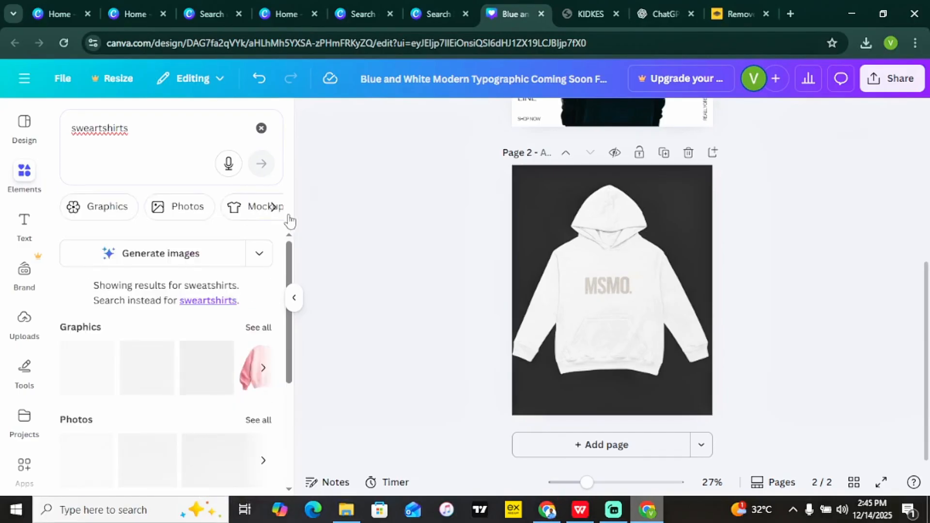
pyautogui.scroll(-2, 264, 264)
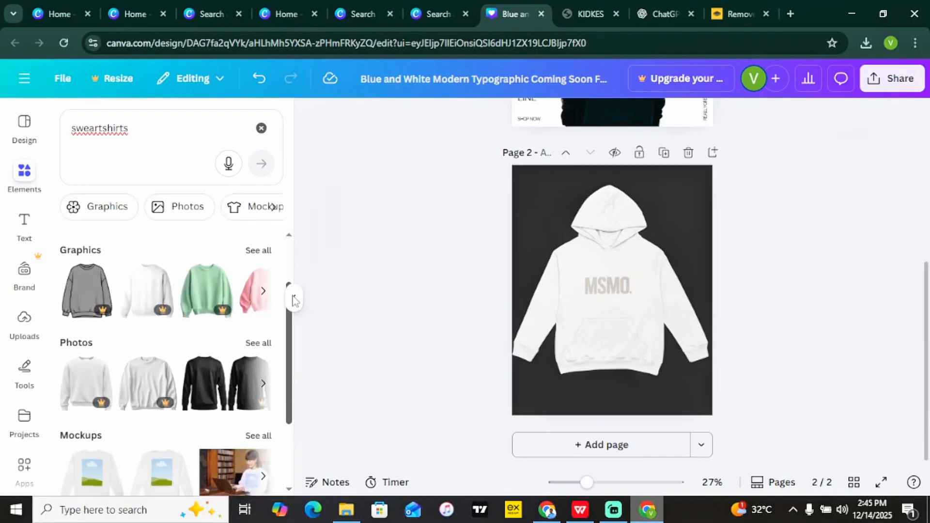
pyautogui.click(259, 254)
# Try a white sweatshirt graphic on page 2, then delete it.
pyautogui.moveTo(292, 274); pyautogui.dragTo(285, 368)
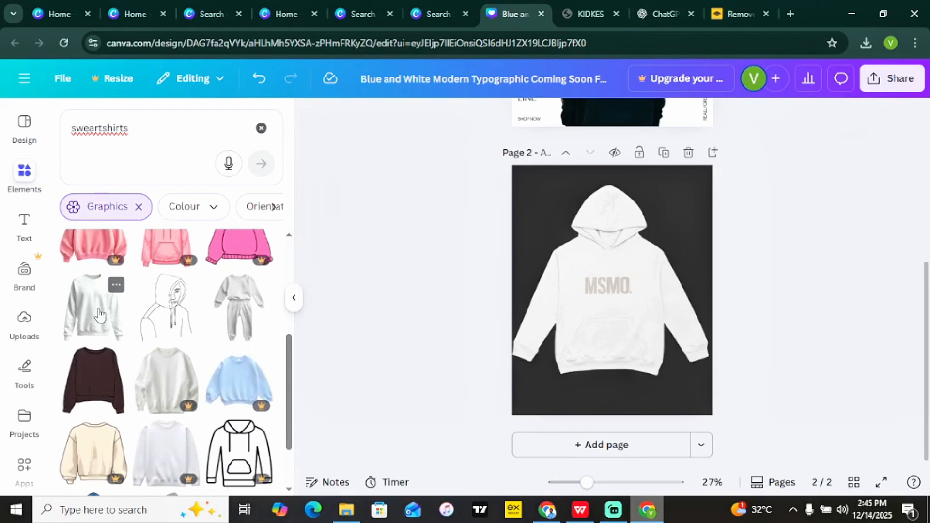
pyautogui.click(101, 320)
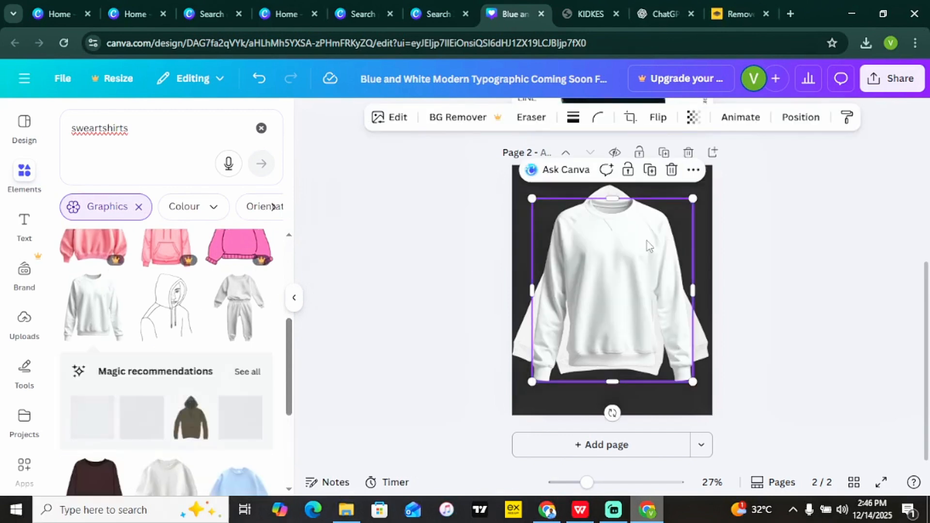
pyautogui.moveTo(647, 246); pyautogui.dragTo(641, 258)
pyautogui.press('Delete')
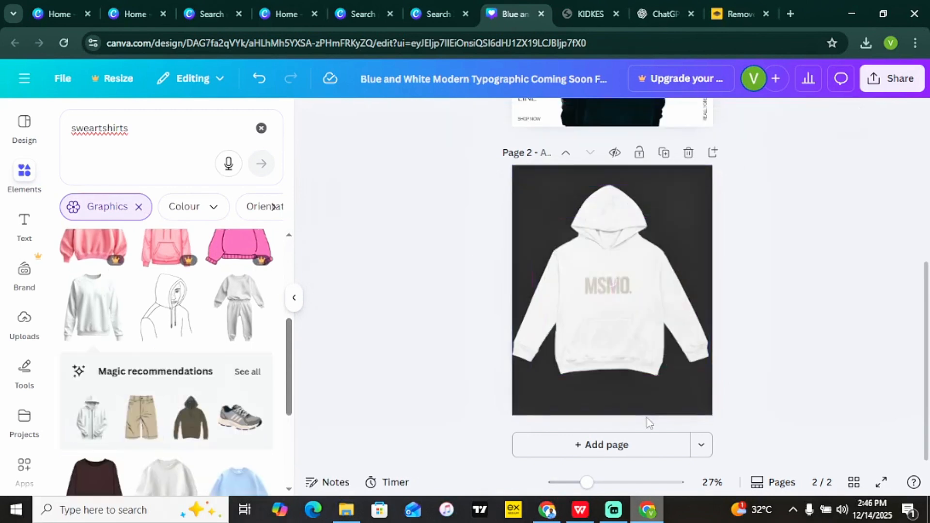
# Add a blank page 3 holding the white sweatshirt graphic, centred.
pyautogui.click(638, 456)
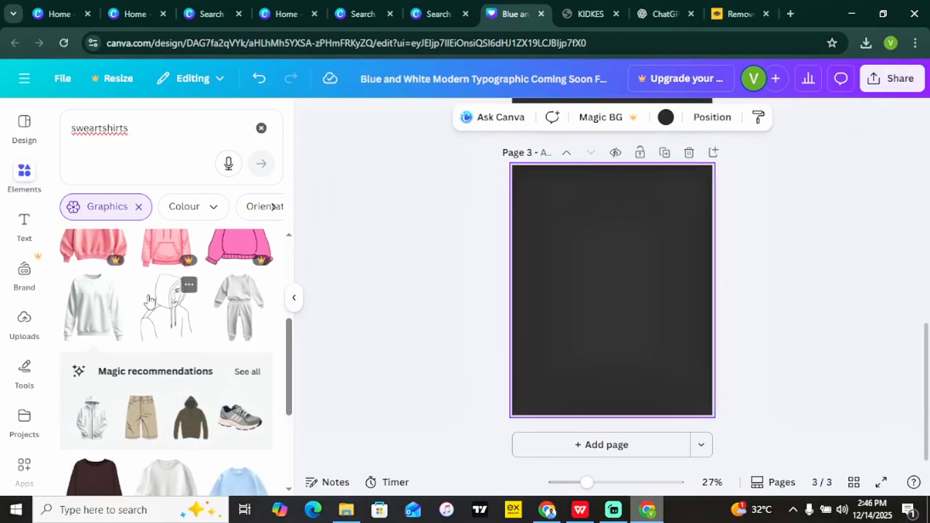
pyautogui.click(92, 310)
pyautogui.moveTo(616, 274)
pyautogui.mouseDown()
pyautogui.moveTo(625, 278)
pyautogui.moveTo(616, 274)
pyautogui.mouseUp()
# Place the MSMO logo on the sweatshirt's chest and recolour it black and dark grey.
pyautogui.click(23, 324)
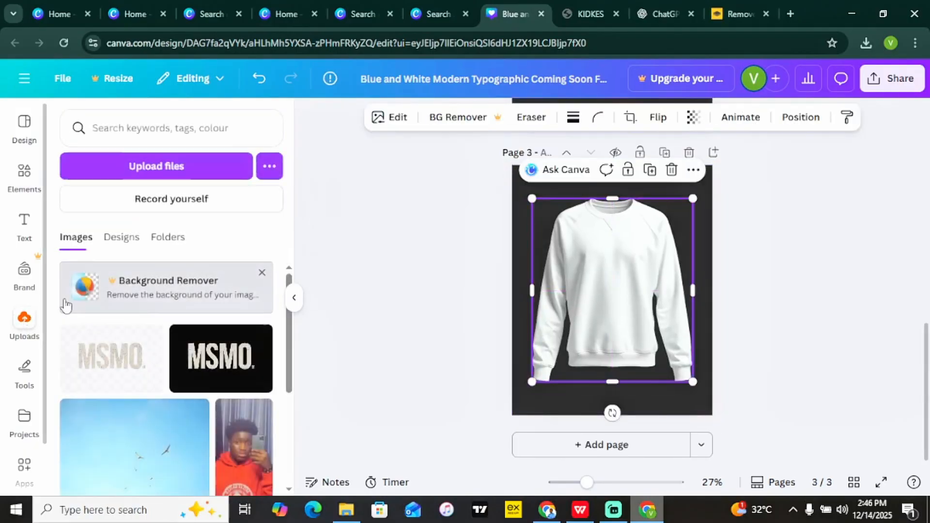
pyautogui.click(114, 356)
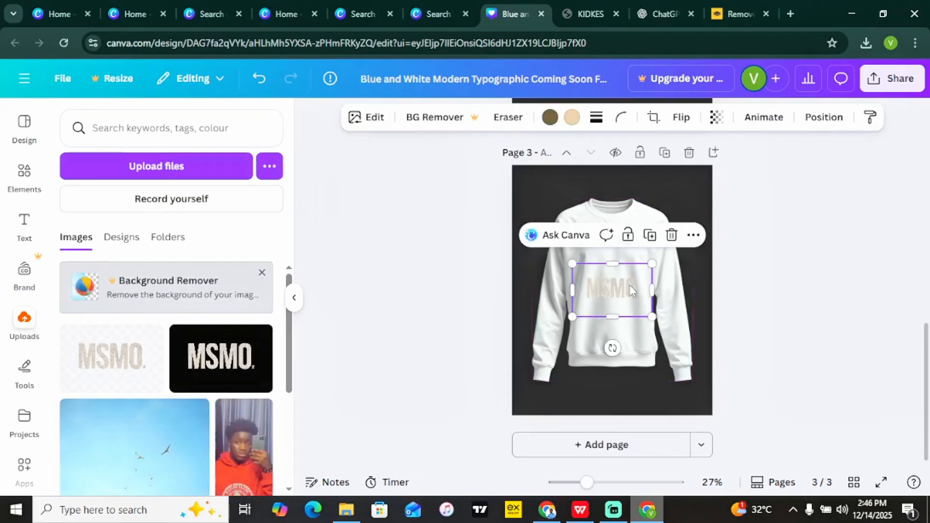
pyautogui.moveTo(629, 289); pyautogui.dragTo(625, 262)
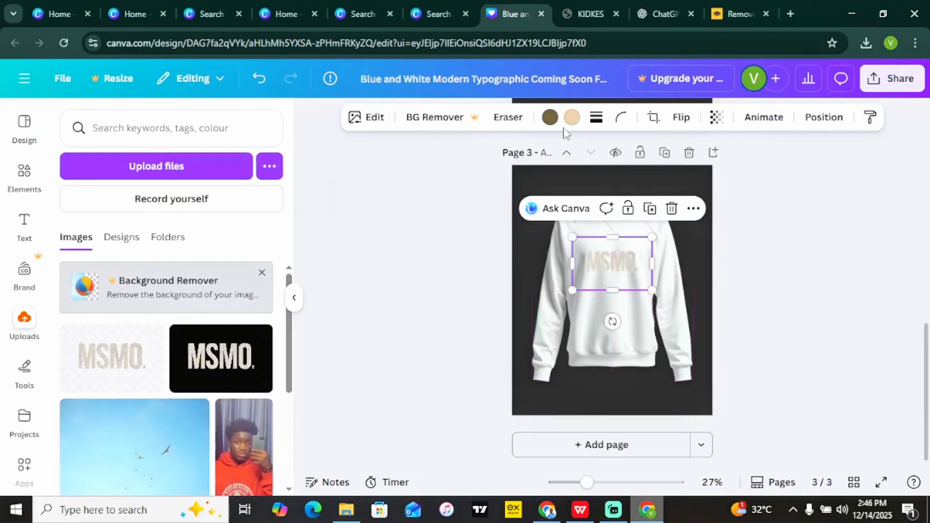
pyautogui.click(550, 117)
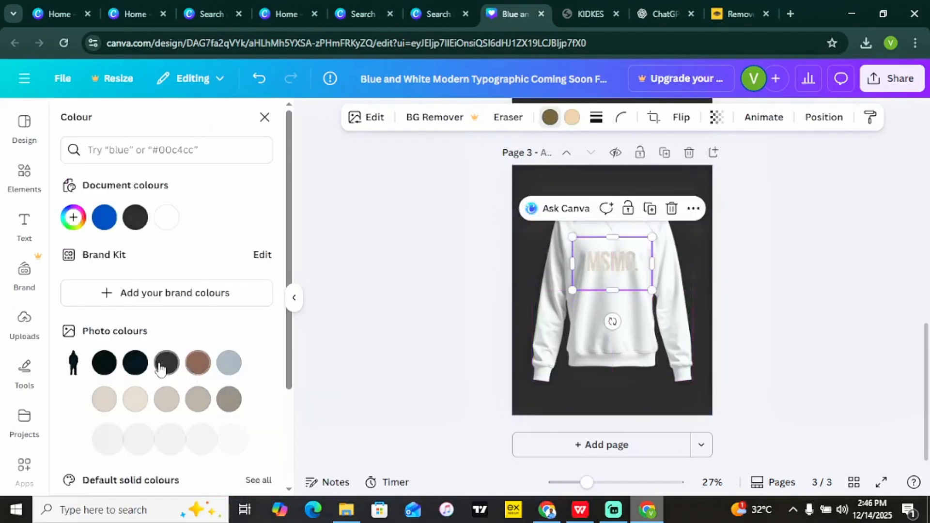
pyautogui.click(135, 362)
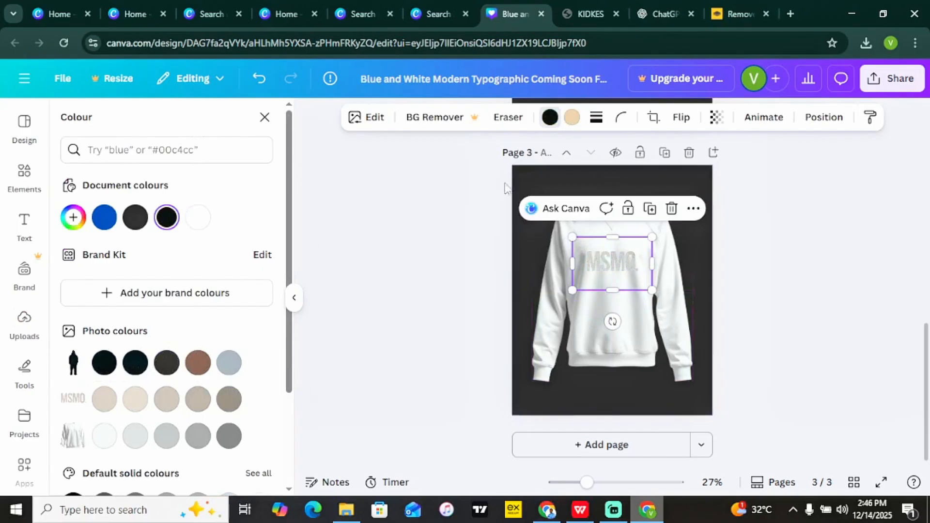
pyautogui.click(135, 217)
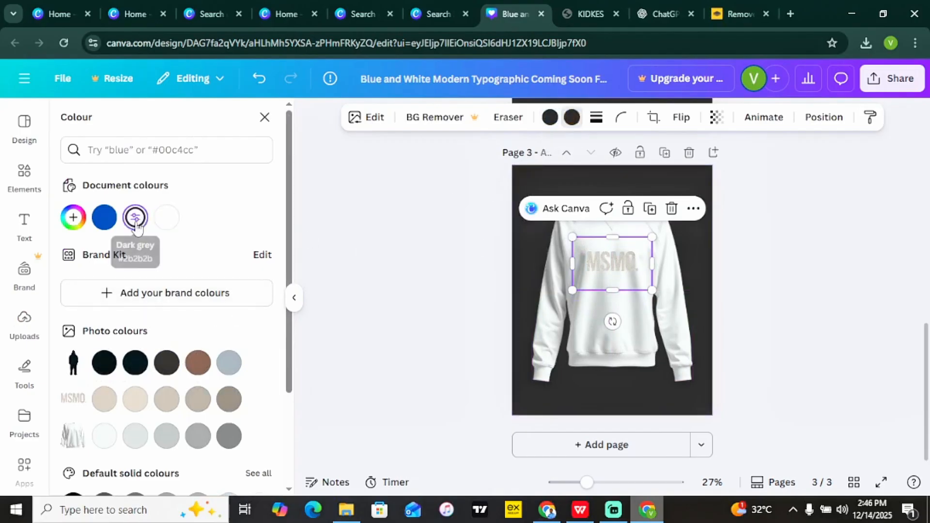
pyautogui.click(439, 297)
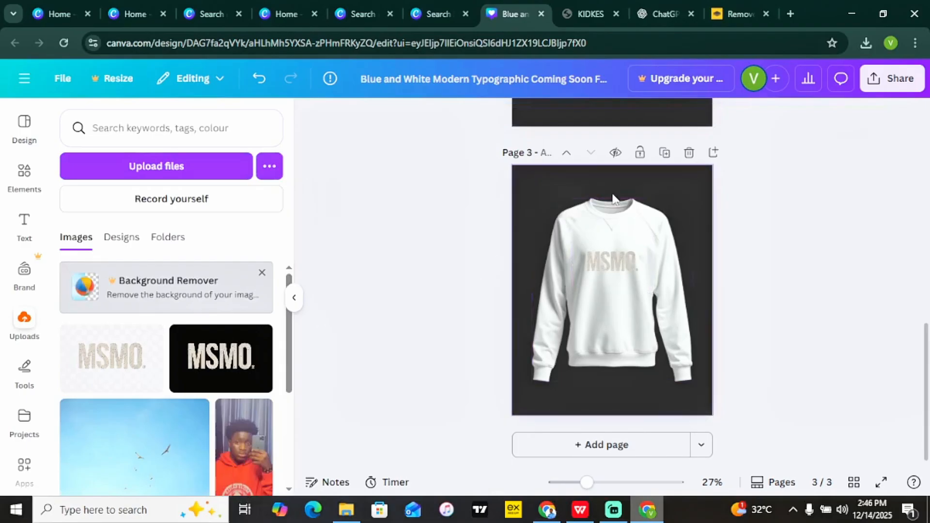
# Nudge page 3's sweatshirt higher and switch the sweatshirt results from Graphics to Mockups.
pyautogui.click(614, 235)
pyautogui.moveTo(612, 228); pyautogui.dragTo(614, 219)
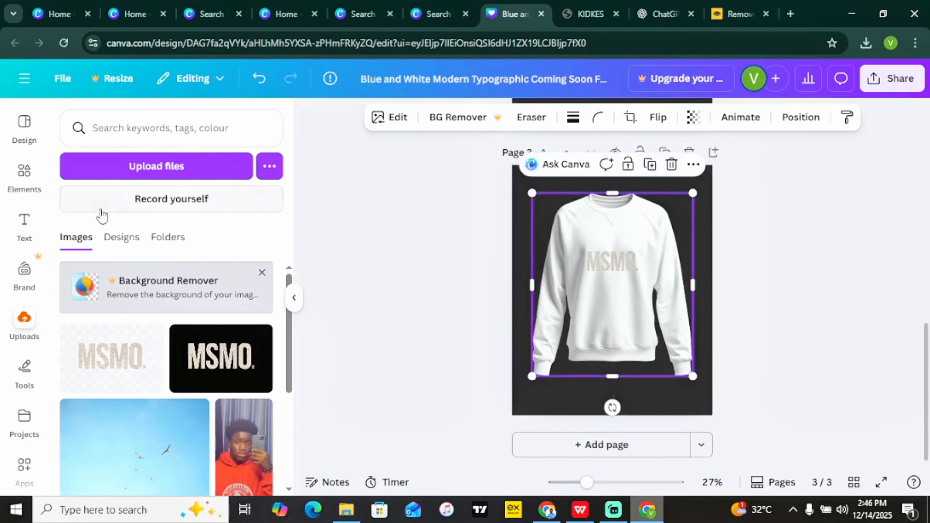
pyautogui.click(24, 174)
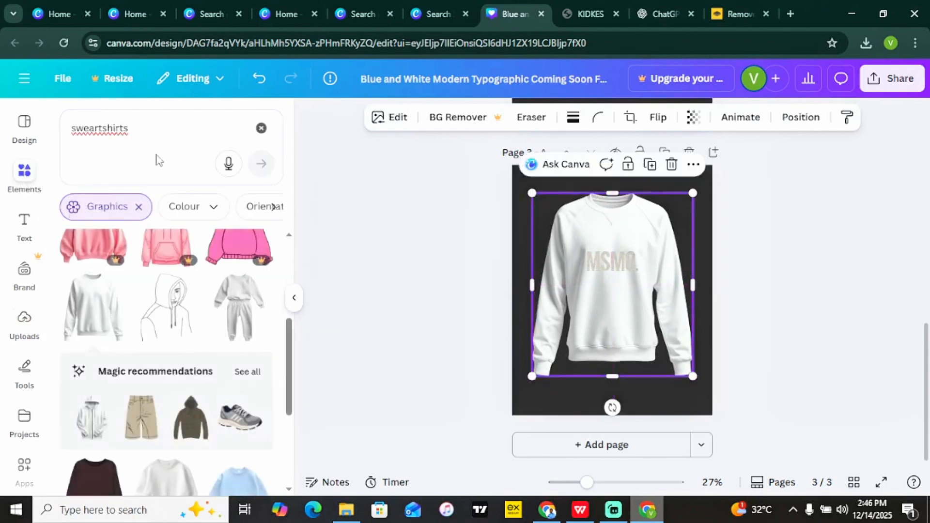
pyautogui.click(139, 207)
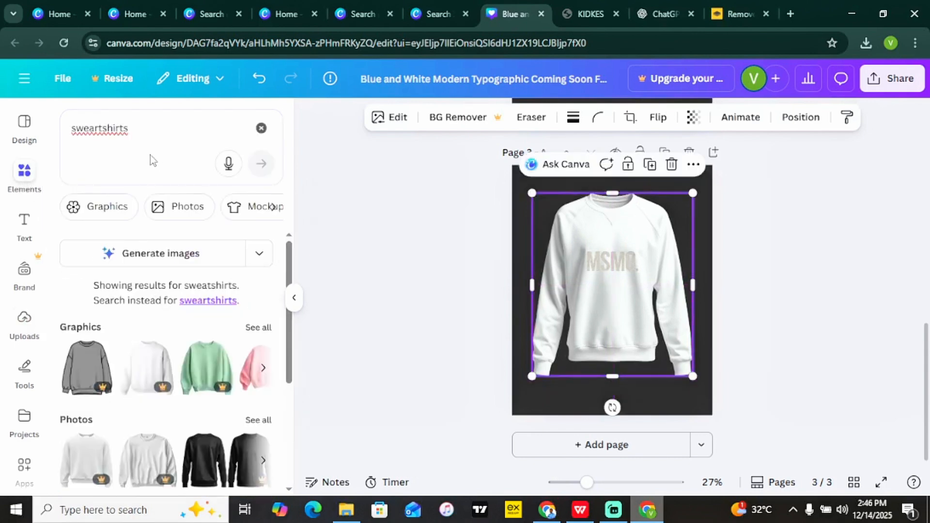
pyautogui.click(246, 207)
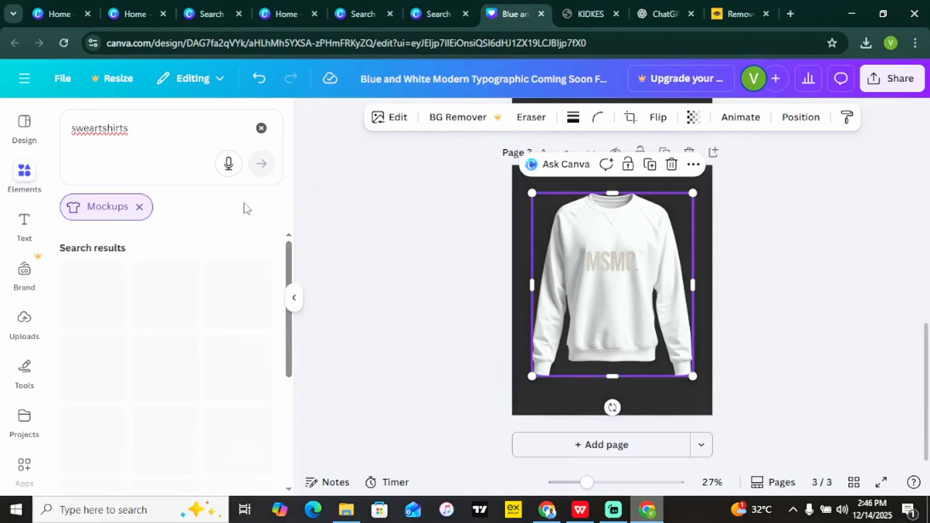
# Add the fence-photo sweatshirt mockup from the Mockups results.
pyautogui.scroll(-1, 286, 303)
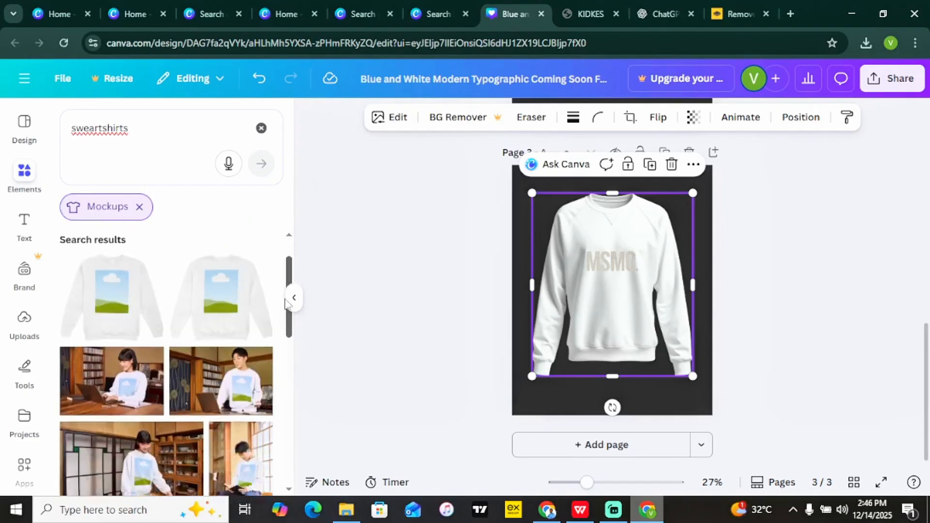
pyautogui.moveTo(286, 302); pyautogui.dragTo(280, 395)
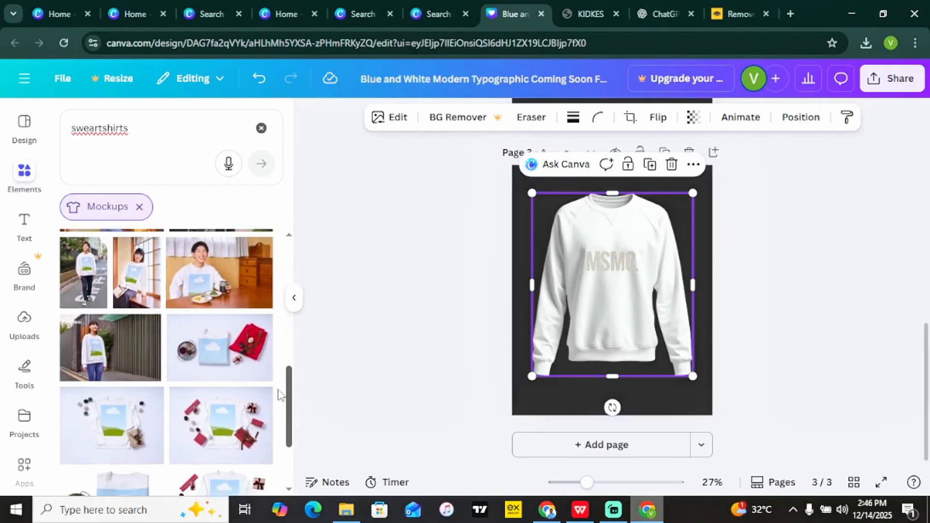
pyautogui.scroll(2, 280, 395)
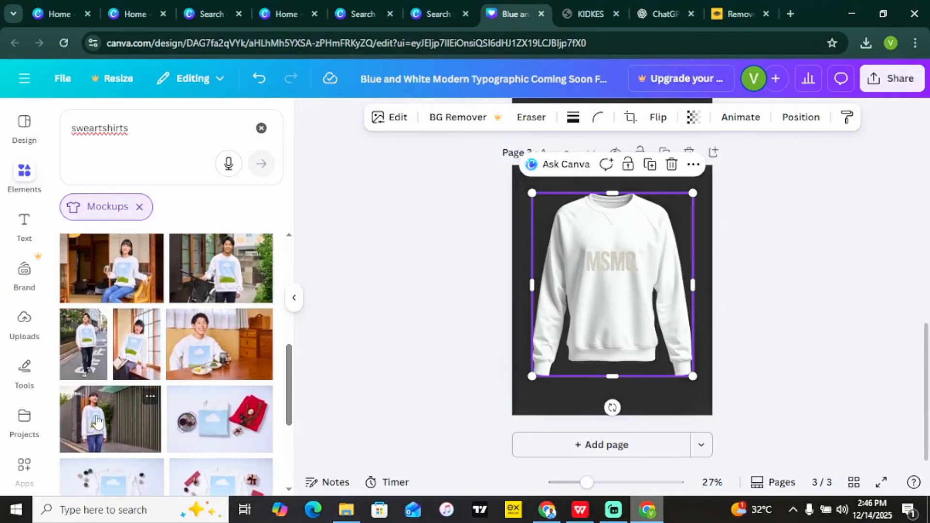
pyautogui.click(145, 417)
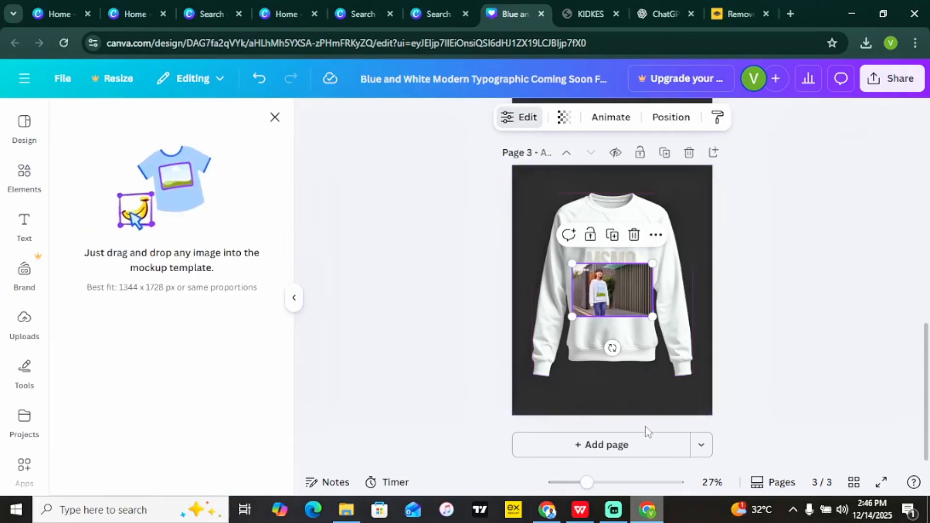
# Add page 4 with the chair-photo sweatshirt mockup enlarged to fill the page.
pyautogui.click(640, 445)
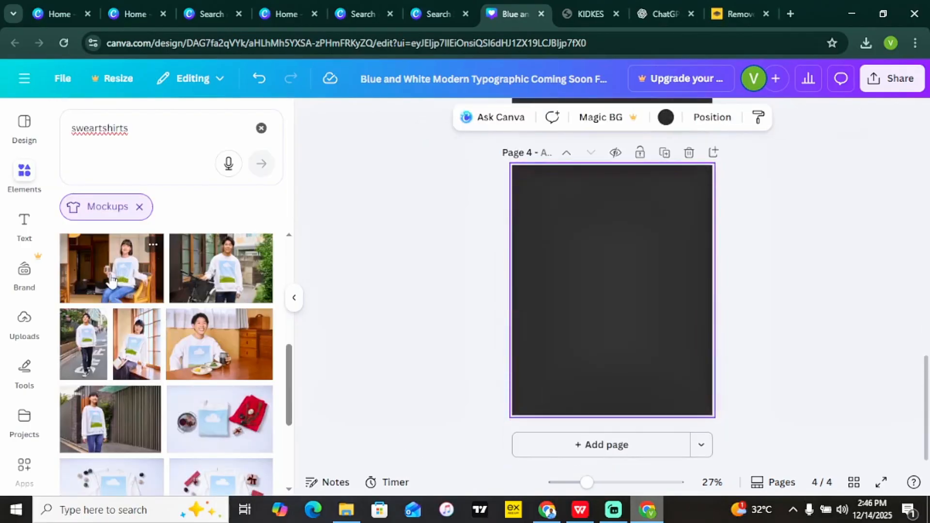
pyautogui.click(111, 268)
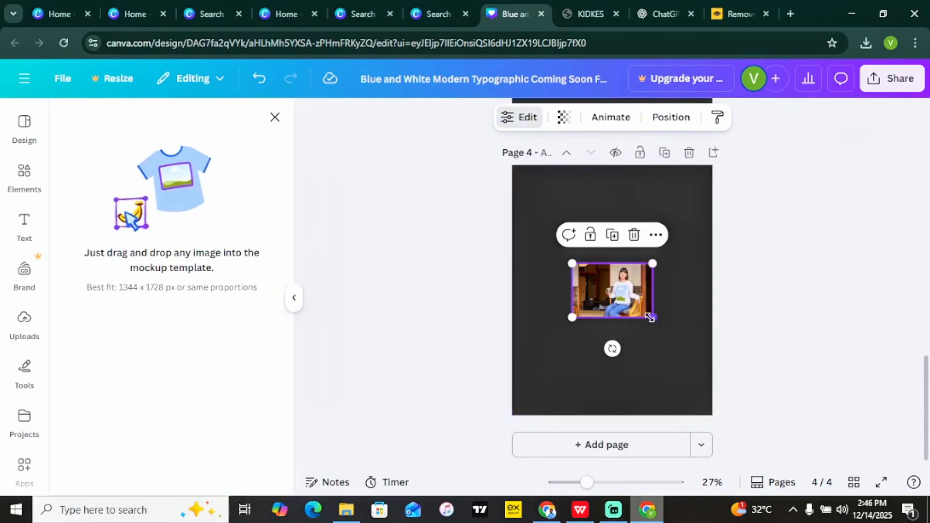
pyautogui.moveTo(656, 316); pyautogui.dragTo(928, 503)
pyautogui.moveTo(646, 342); pyautogui.dragTo(479, 243)
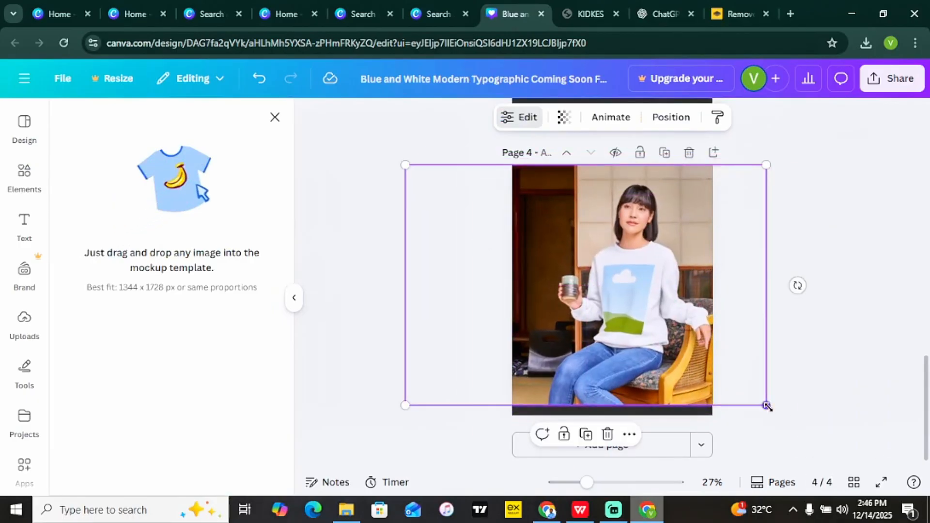
pyautogui.moveTo(767, 406); pyautogui.dragTo(791, 422)
pyautogui.moveTo(696, 374); pyautogui.dragTo(665, 363)
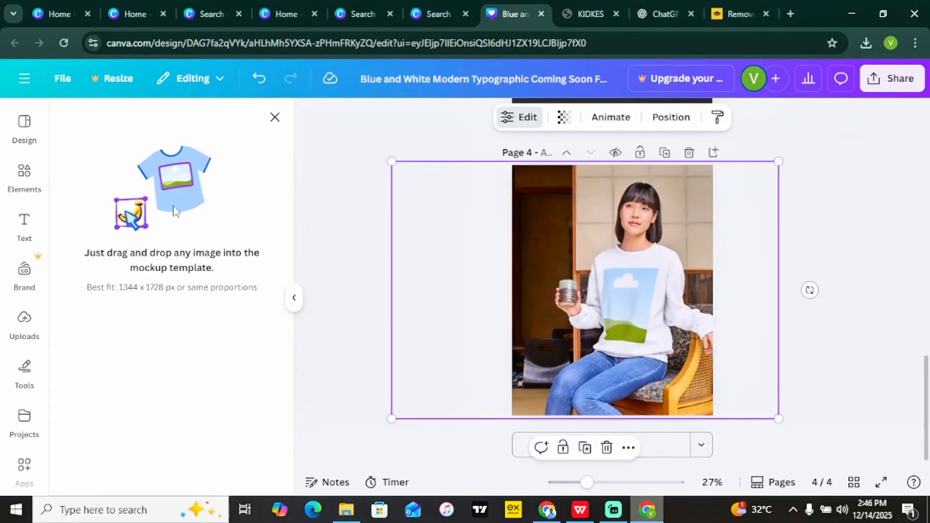
# Drop the black MSMO logo onto the chair mockup's sweatshirt and open Share > Download.
pyautogui.click(26, 329)
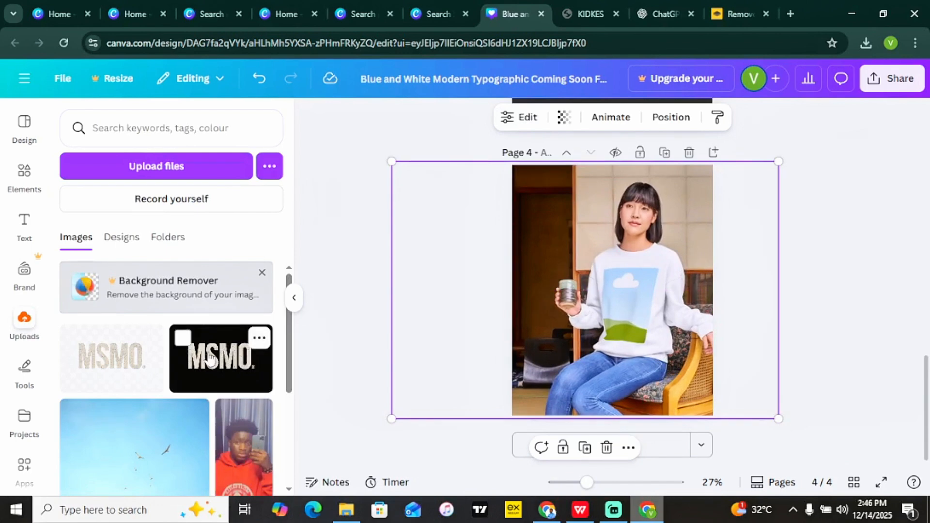
pyautogui.moveTo(210, 358); pyautogui.dragTo(632, 298)
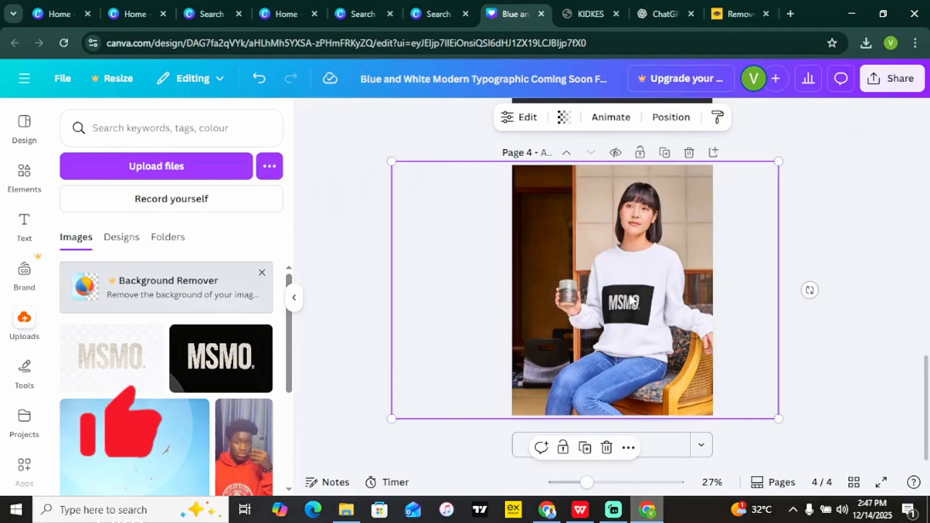
pyautogui.click(848, 206)
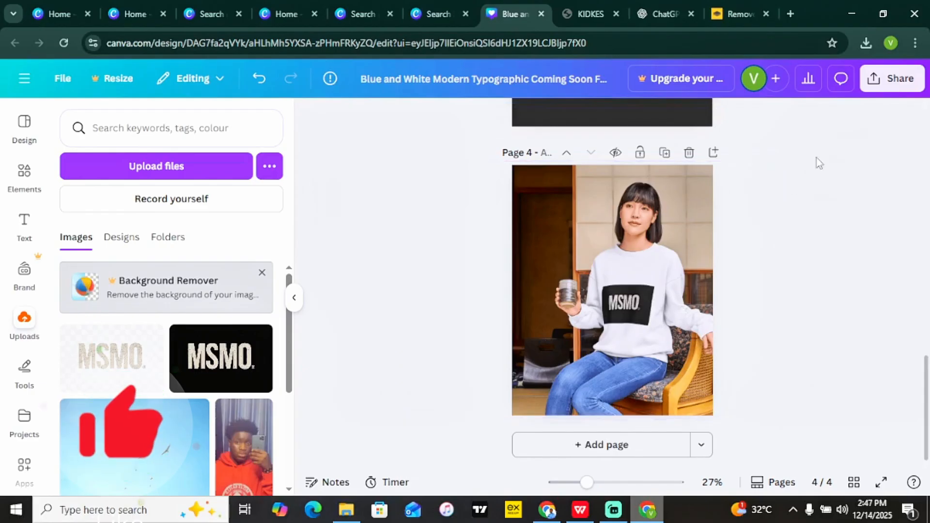
pyautogui.click(891, 80)
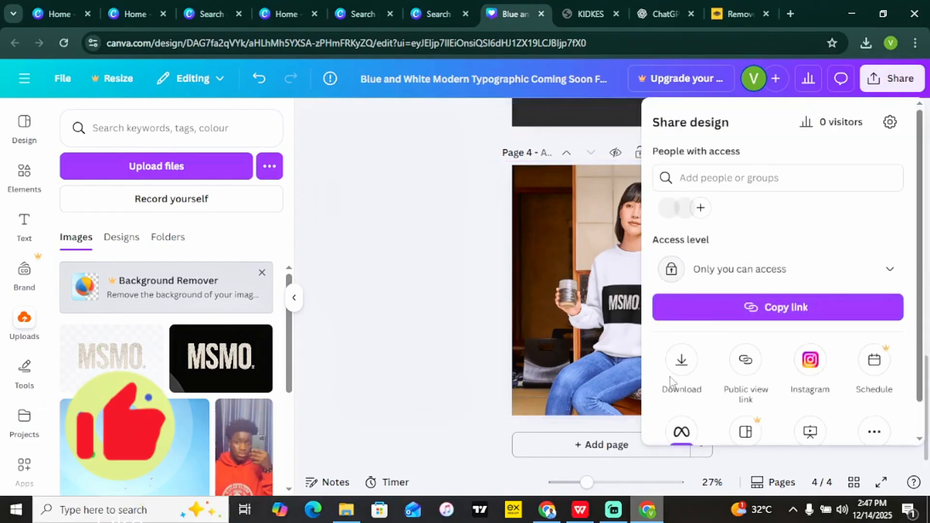
pyautogui.click(682, 361)
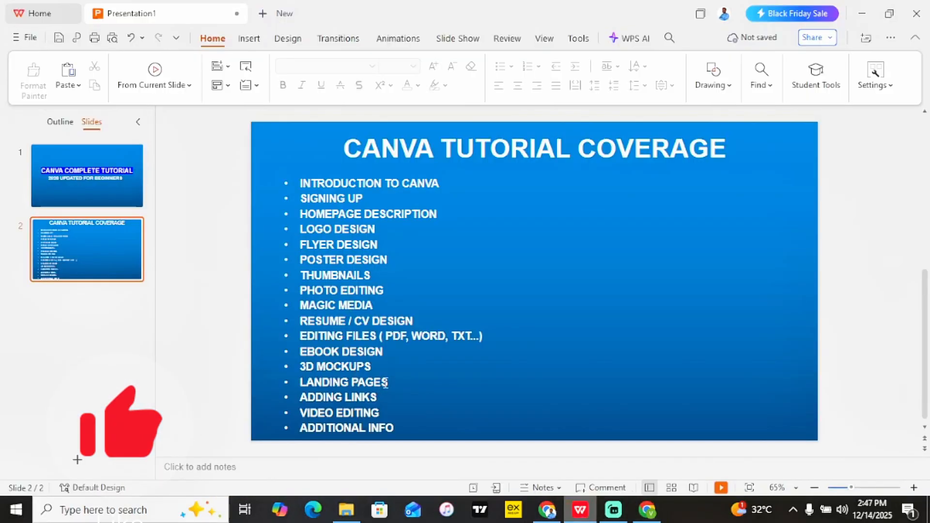
# Highlight LANDING PAGES on the WPS coverage slide, then switch back to Canva in Chrome.
pyautogui.moveTo(393, 382); pyautogui.dragTo(313, 387)
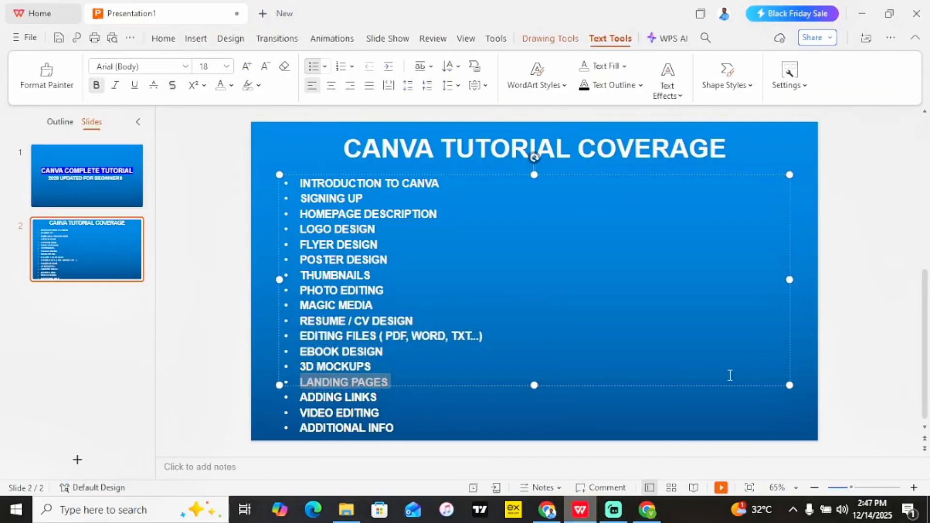
pyautogui.click(842, 348)
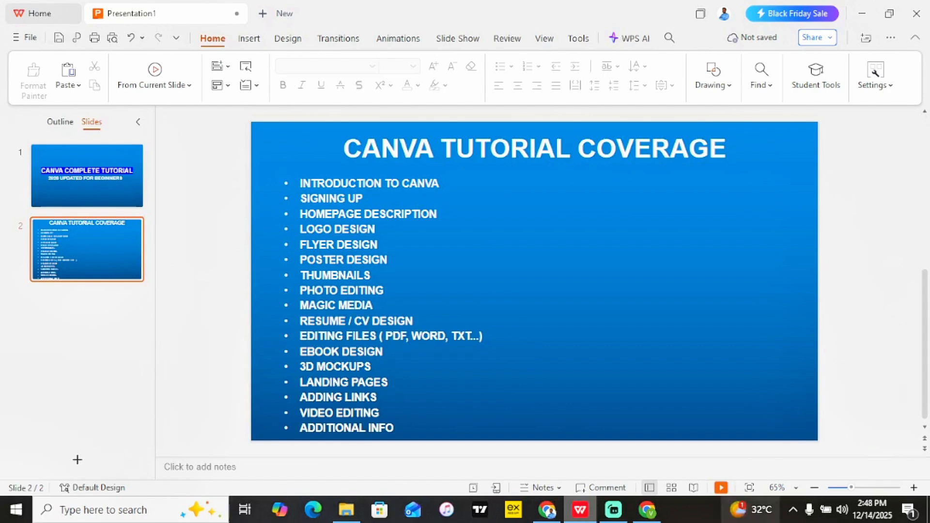
pyautogui.moveTo(651, 512)
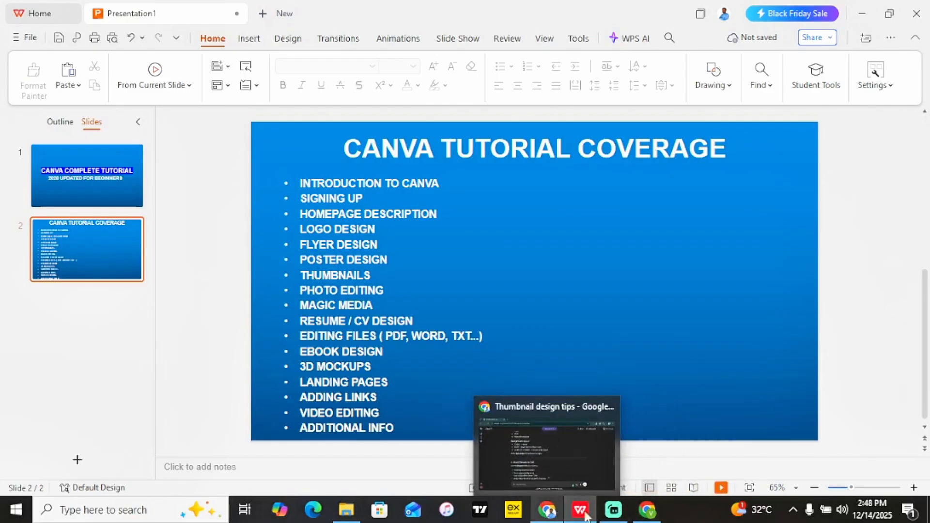
pyautogui.click(647, 510)
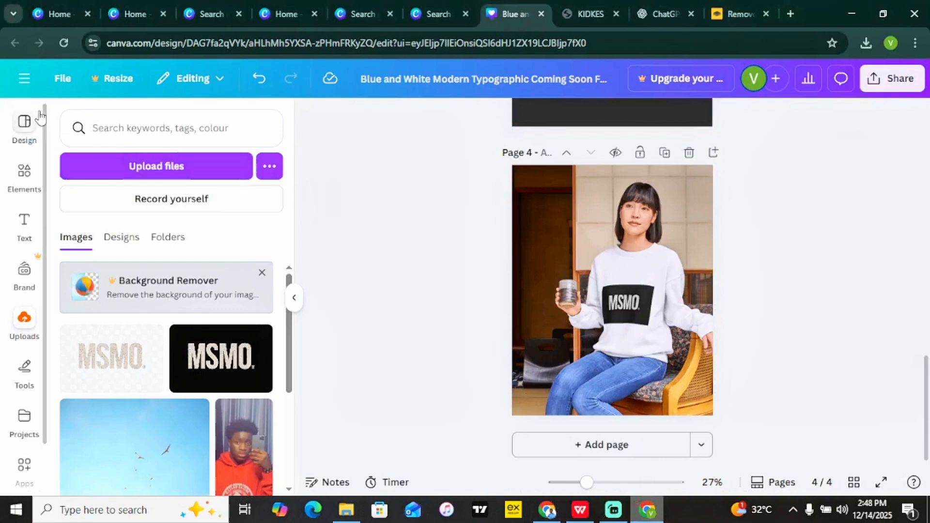
# From Canva home, search templates for 'landing pages' and preview the Minimalist Spa Treatment Landing Page.
pyautogui.click(24, 78)
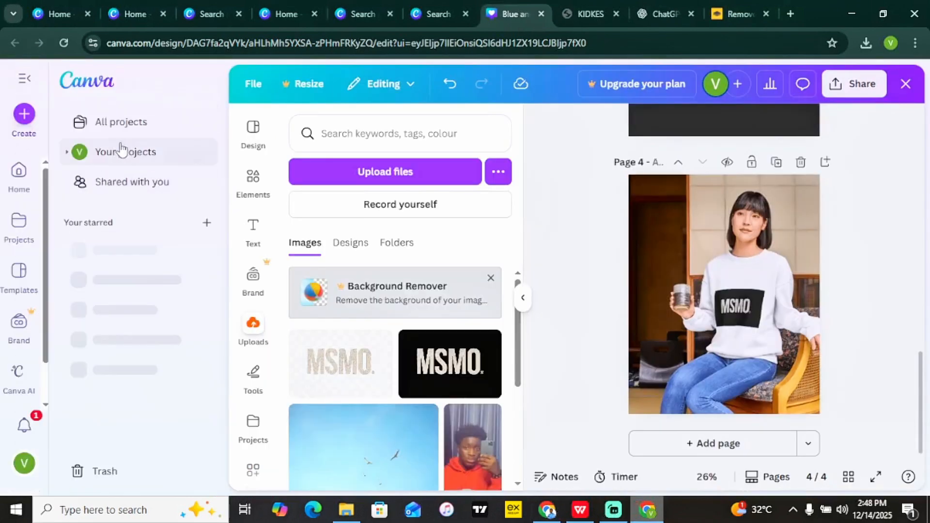
pyautogui.click(25, 179)
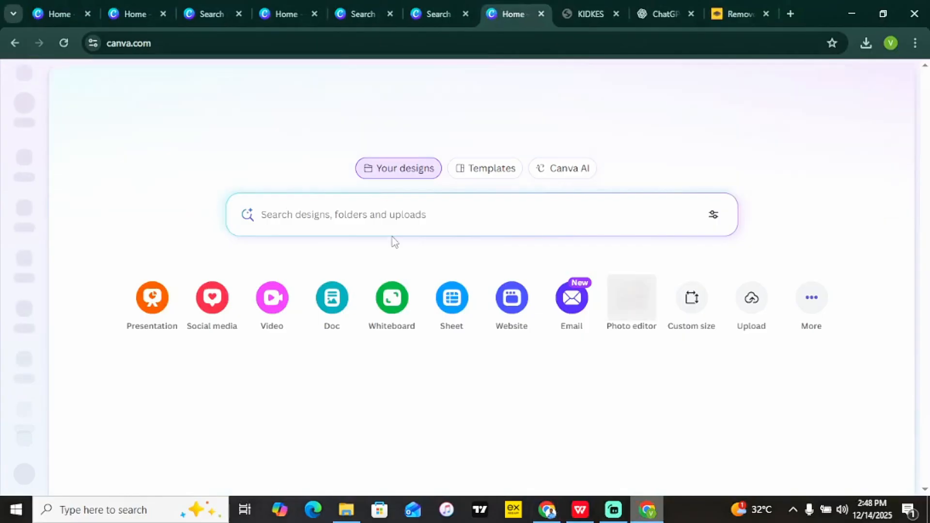
pyautogui.click(494, 171)
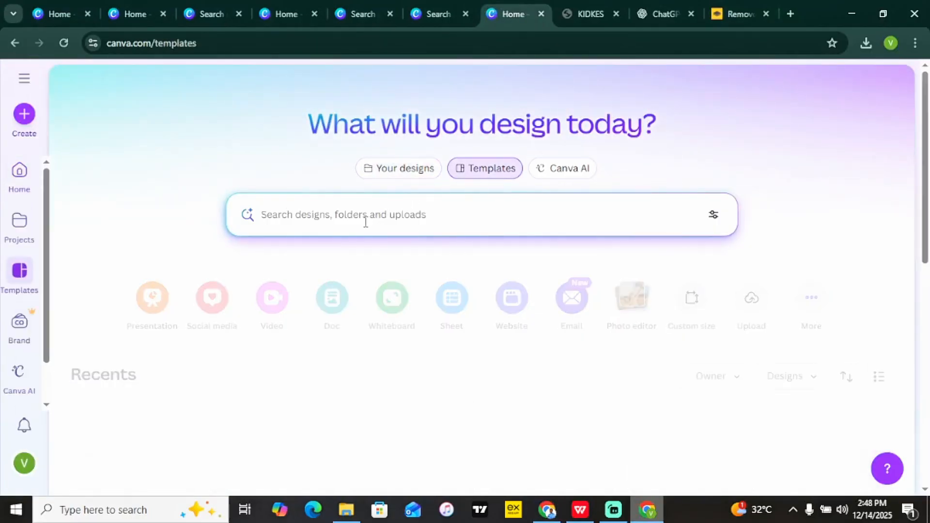
pyautogui.click(365, 225)
pyautogui.write('land')
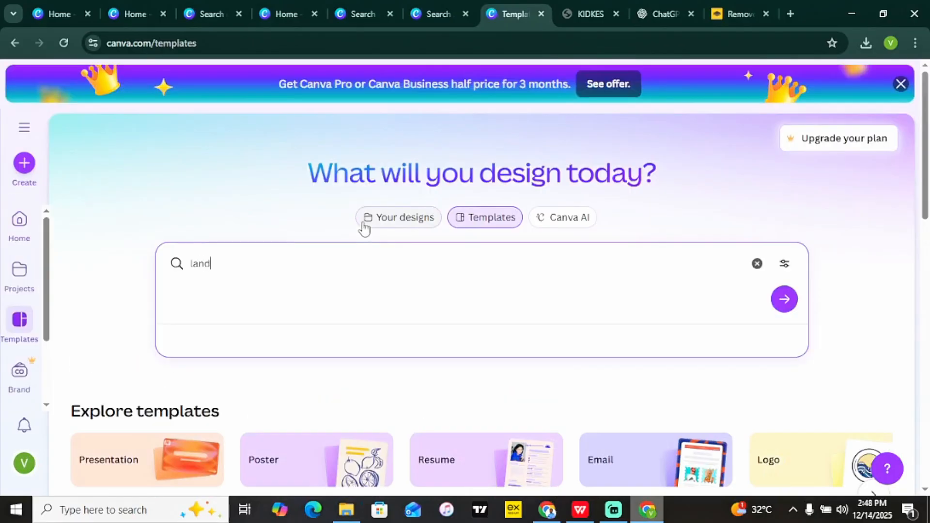
pyautogui.write('ing pages')
pyautogui.press('Return')
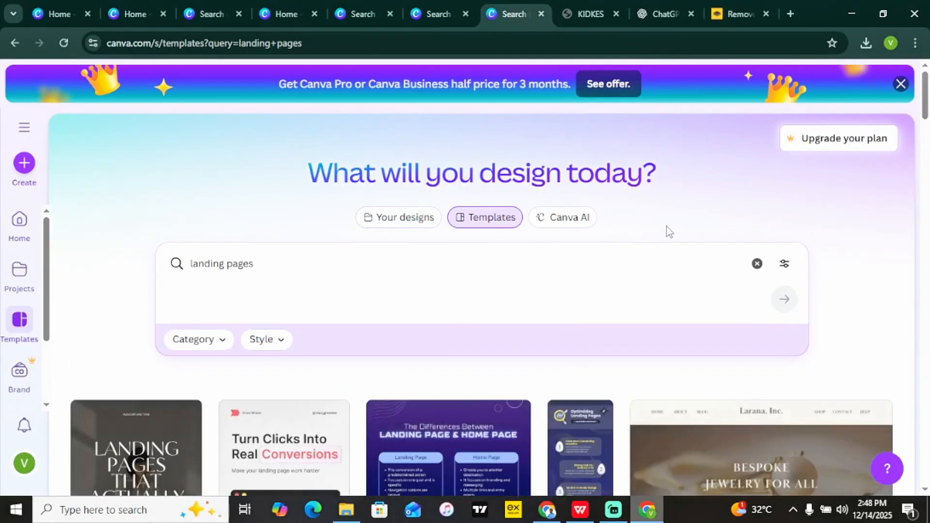
pyautogui.moveTo(926, 99); pyautogui.dragTo(929, 134)
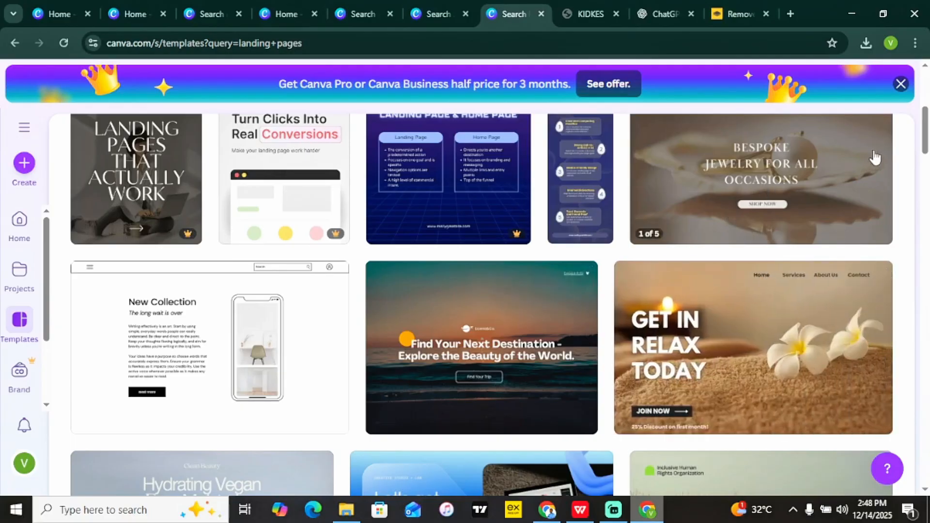
pyautogui.moveTo(926, 141)
pyautogui.mouseDown()
pyautogui.moveTo(927, 208)
pyautogui.moveTo(925, 140)
pyautogui.mouseUp()
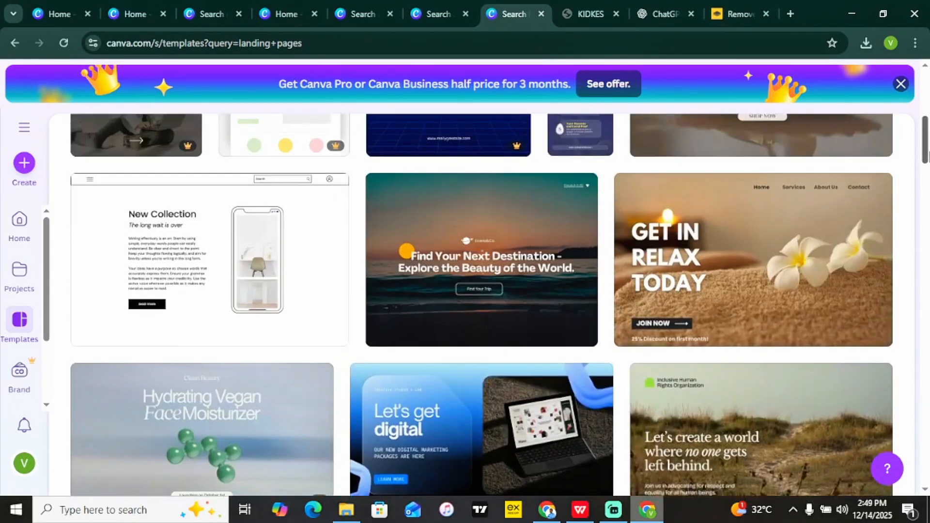
pyautogui.click(755, 264)
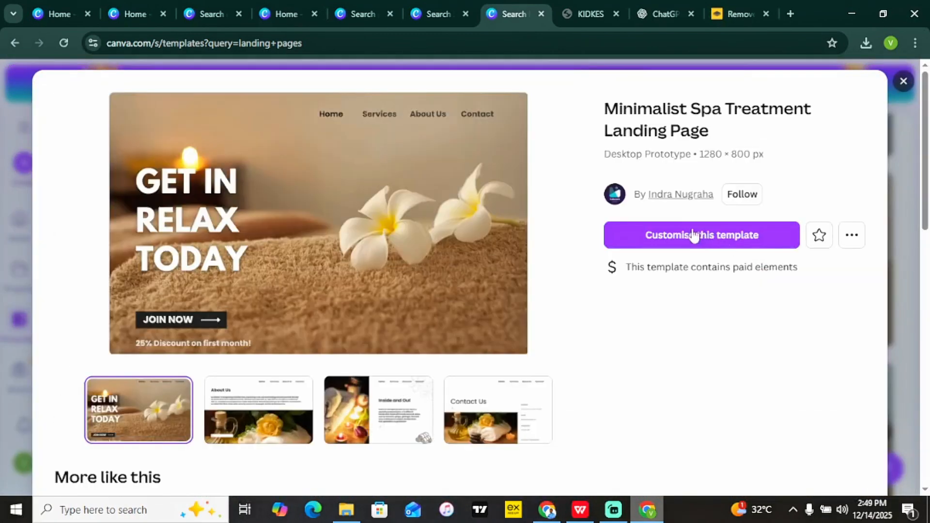
# Customise the spa template and inspect its Home, Services, About Us and Contact nav links.
pyautogui.click(694, 236)
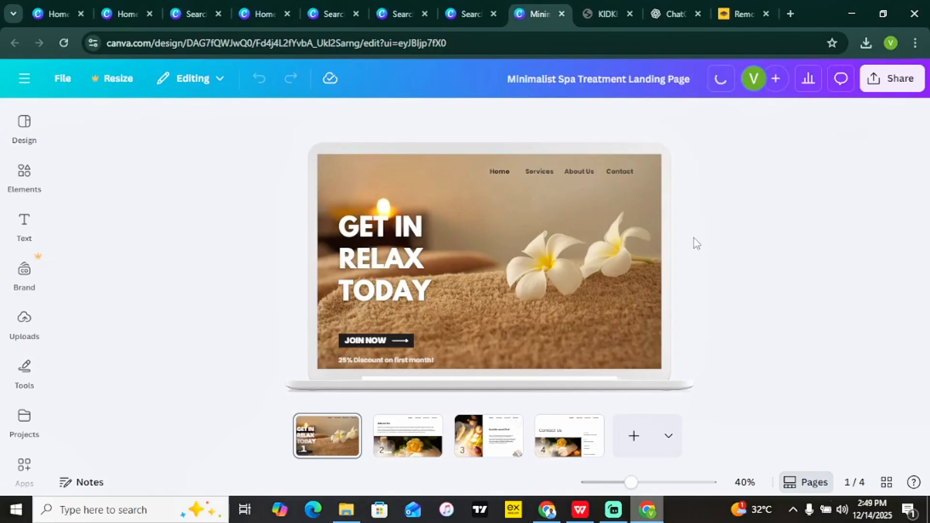
pyautogui.click(501, 173)
pyautogui.click(544, 173)
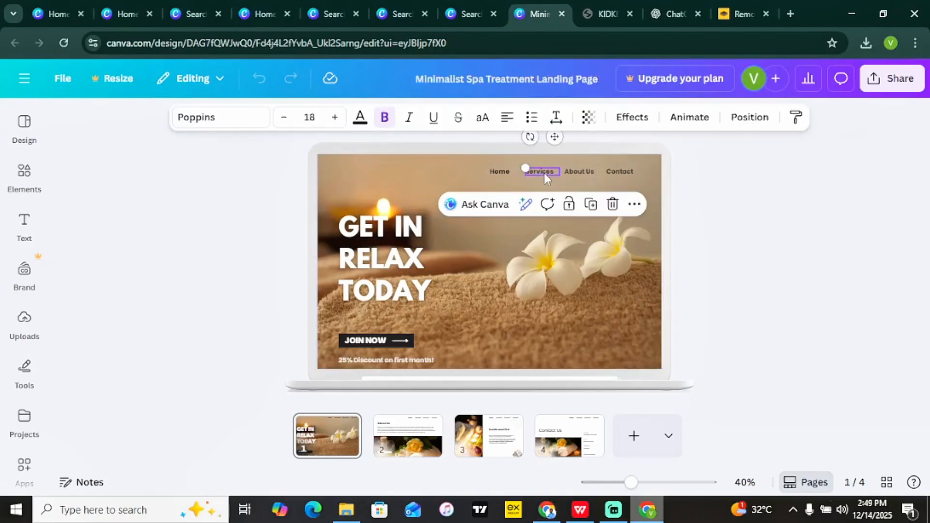
pyautogui.click(579, 172)
pyautogui.click(621, 172)
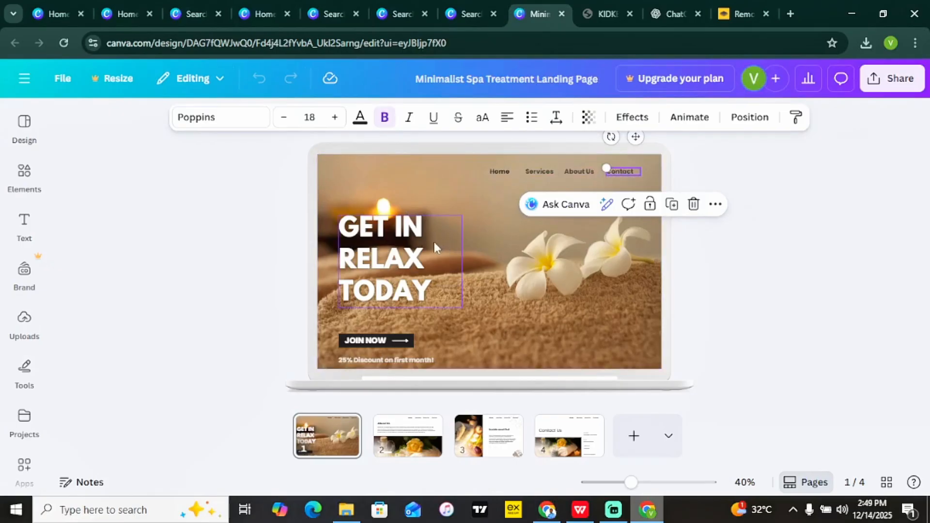
# Inspect the GET IN RELAX TODAY headline, JOIN NOW button text and discount line.
pyautogui.click(392, 250)
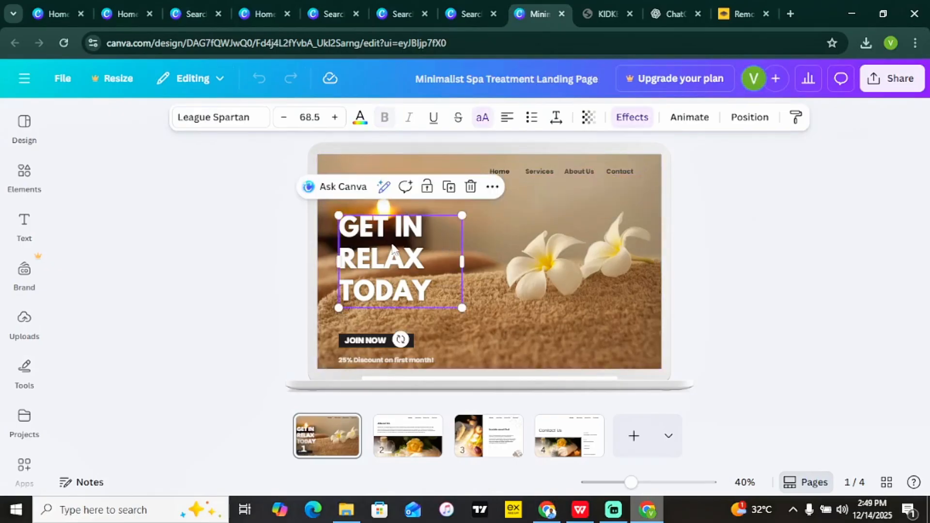
pyautogui.click(384, 343)
pyautogui.click(170, 248)
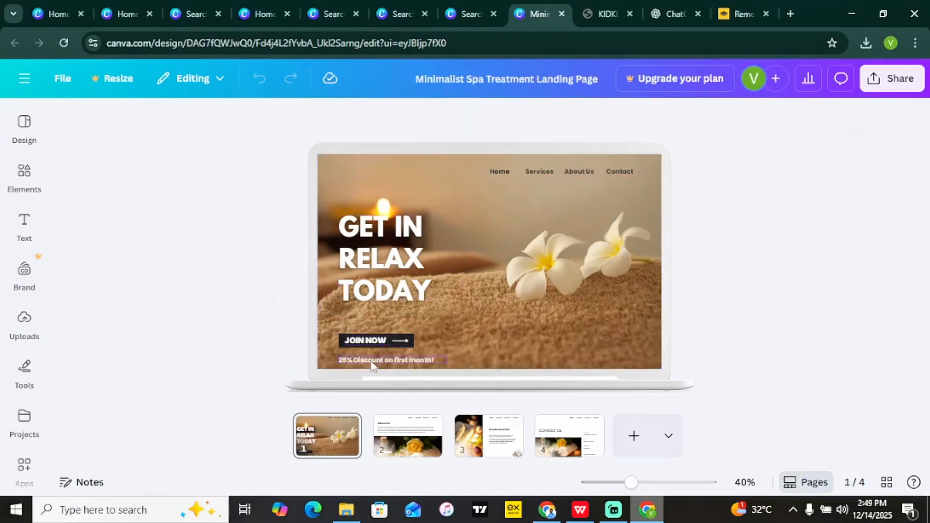
pyautogui.click(384, 336)
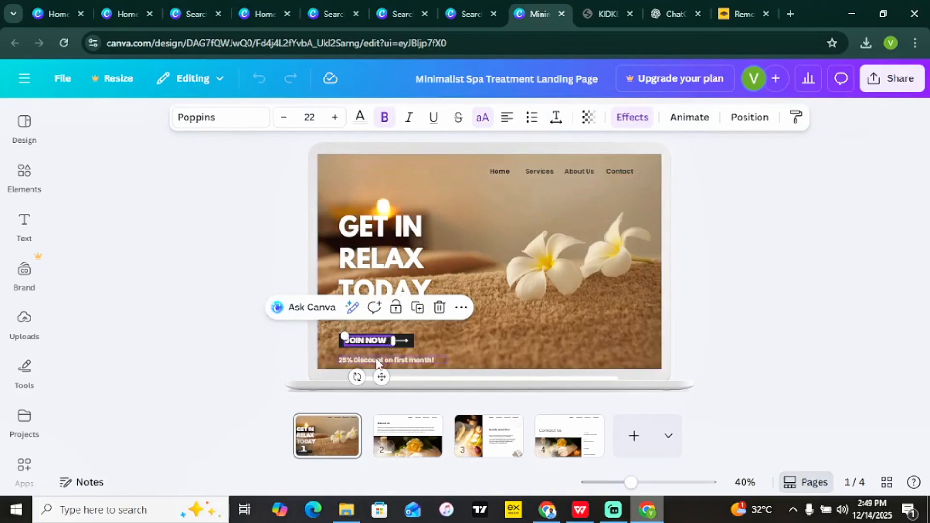
pyautogui.click(377, 360)
pyautogui.click(382, 344)
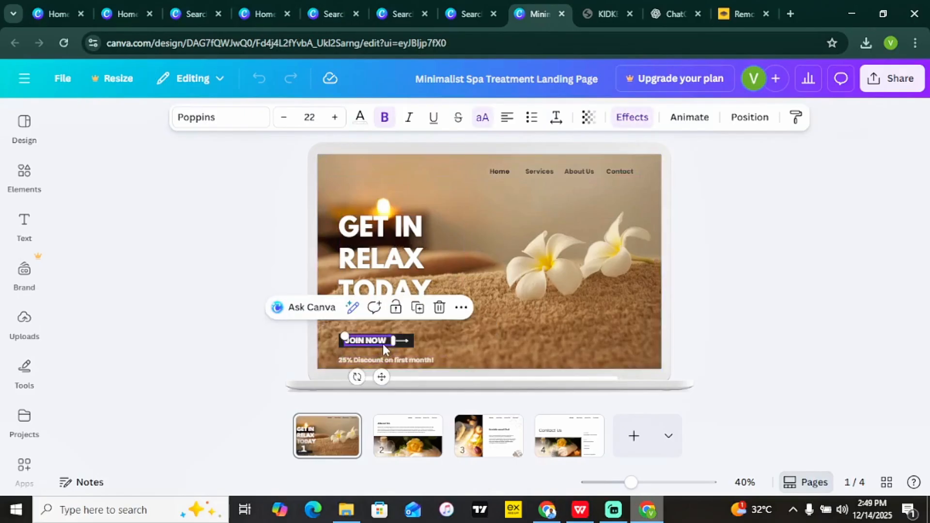
pyautogui.click(505, 172)
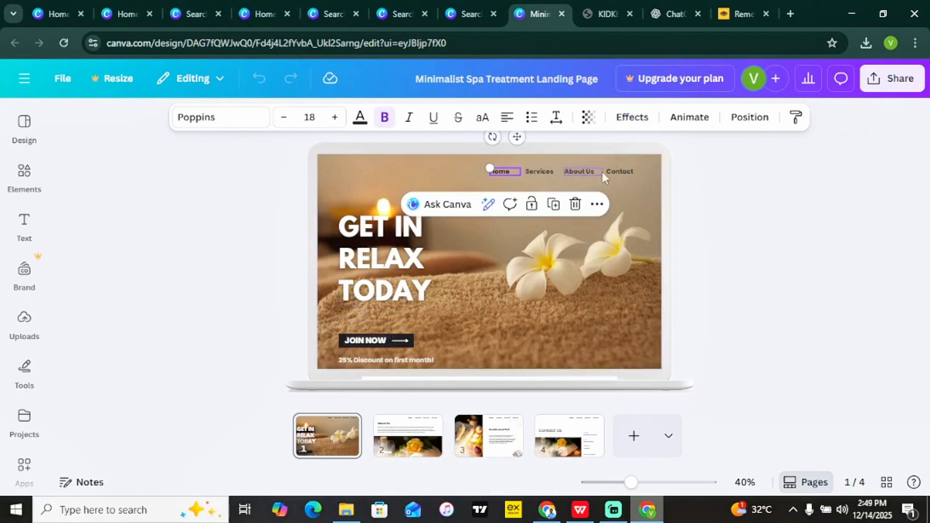
pyautogui.click(370, 341)
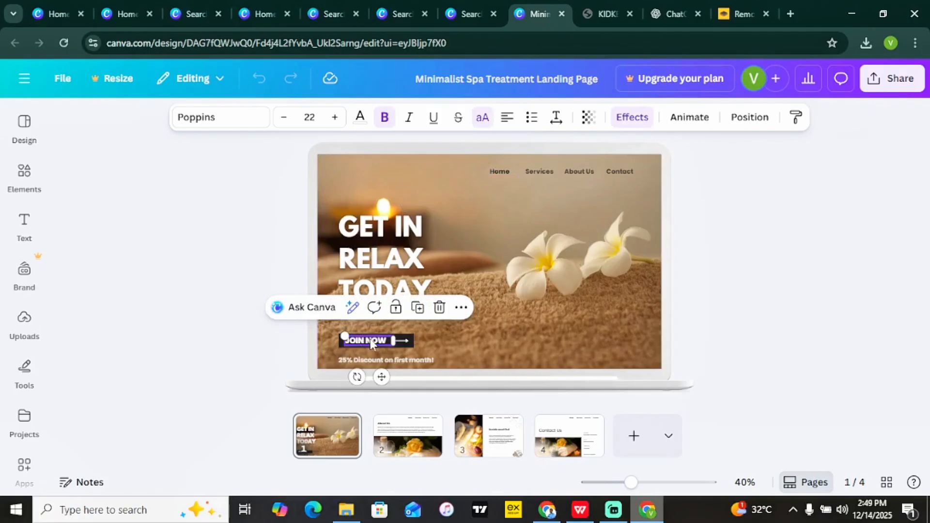
# Retype the hero button's JOIN as BUY so it reads BUY NOW, leaving it unlinked.
pyautogui.click(370, 339)
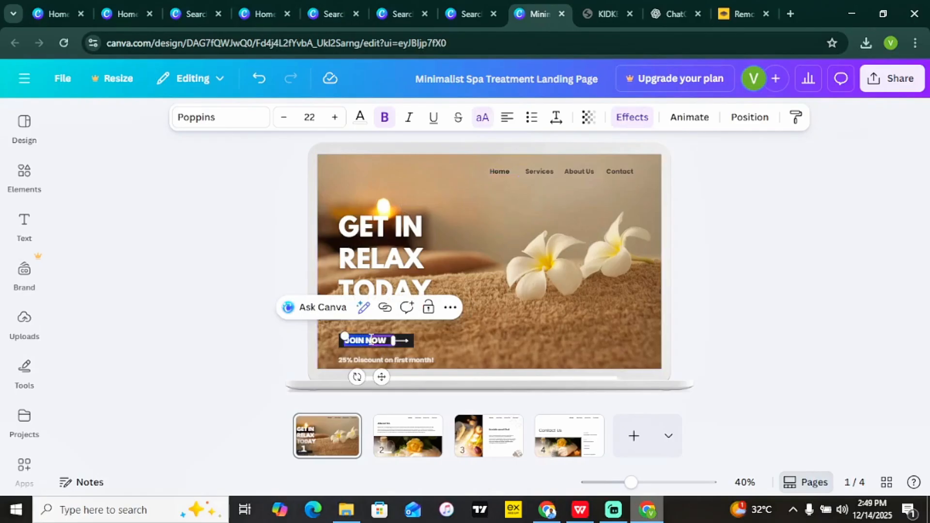
pyautogui.write('BUY')
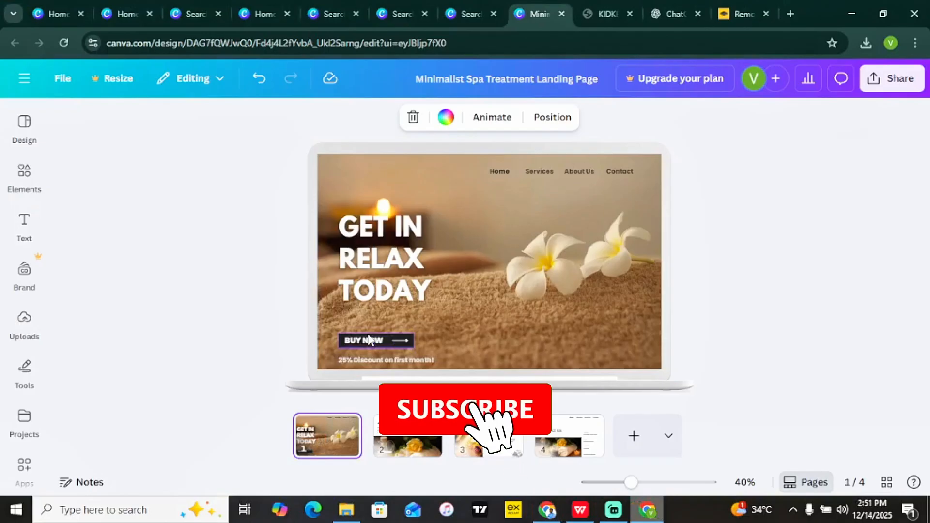
pyautogui.rightClick(370, 340)
pyautogui.click(419, 339)
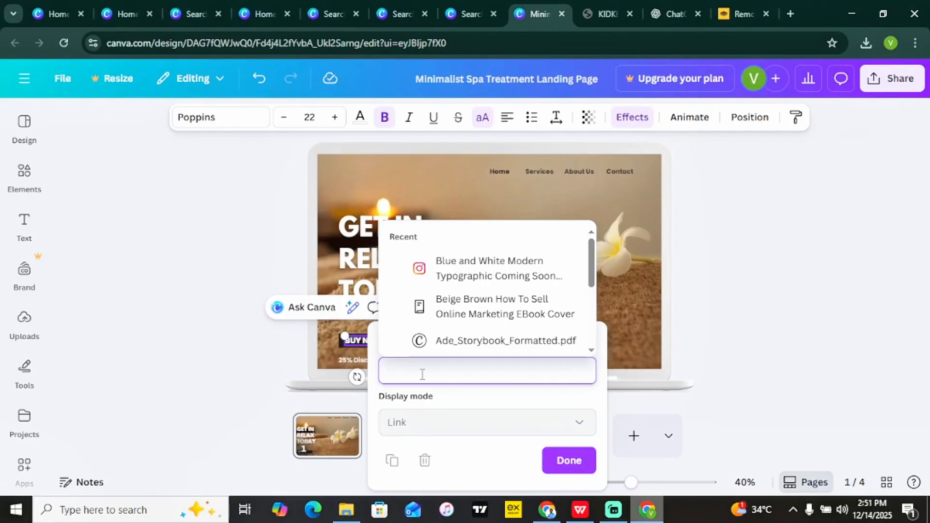
pyautogui.click(235, 321)
pyautogui.click(252, 237)
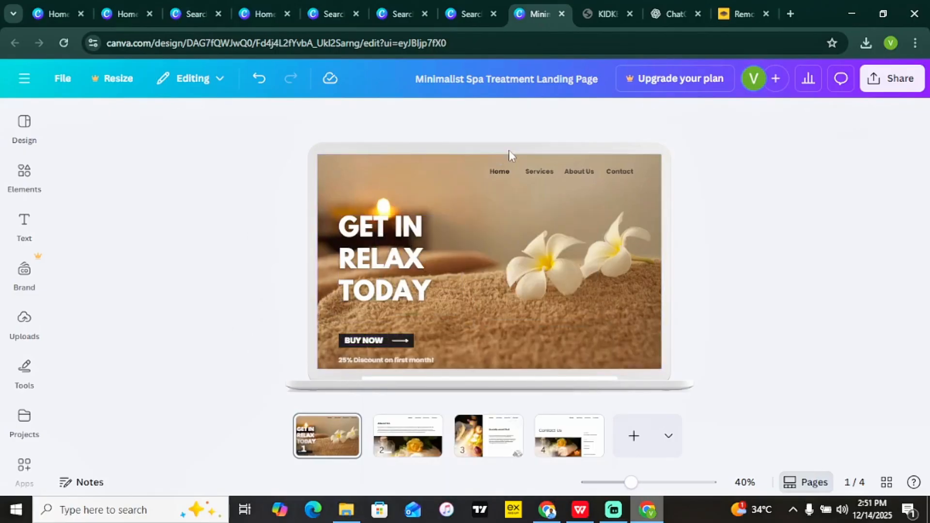
# Link the Home navigation text to page 1 of the document.
pyautogui.click(503, 170)
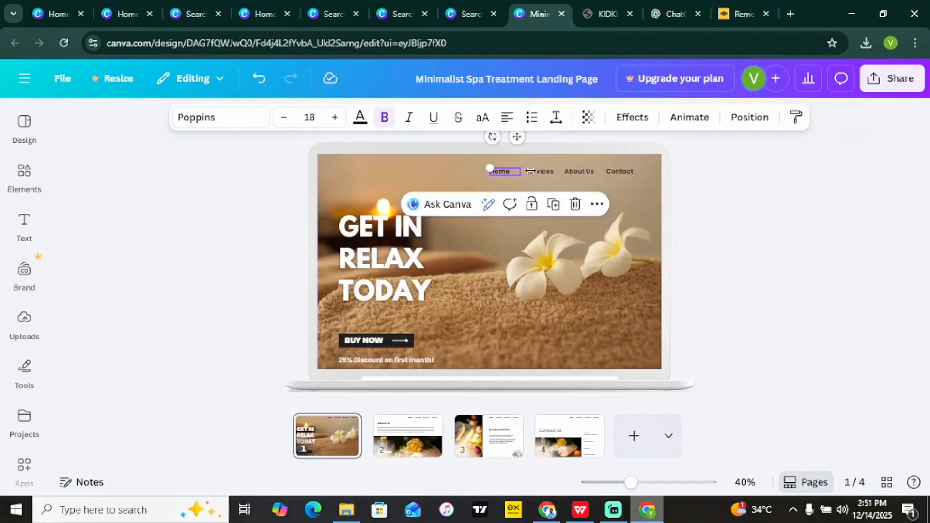
pyautogui.click(403, 448)
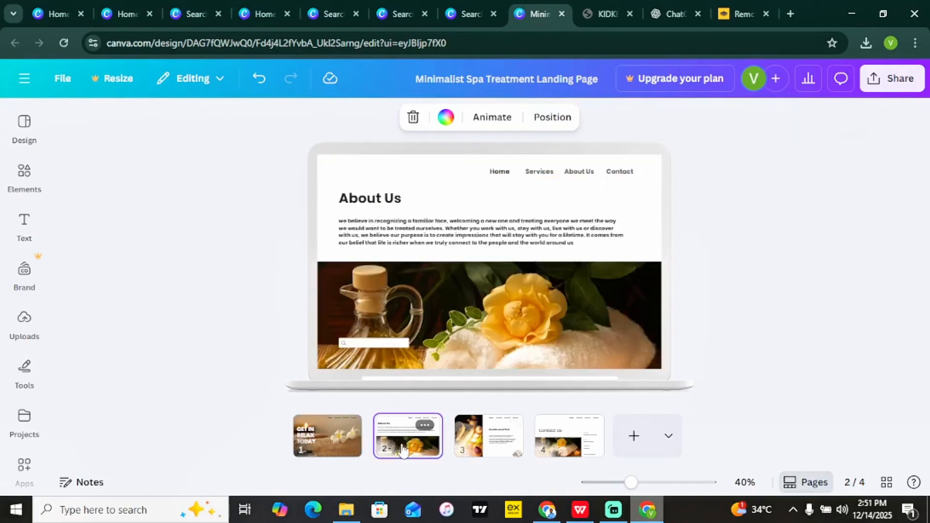
pyautogui.click(473, 440)
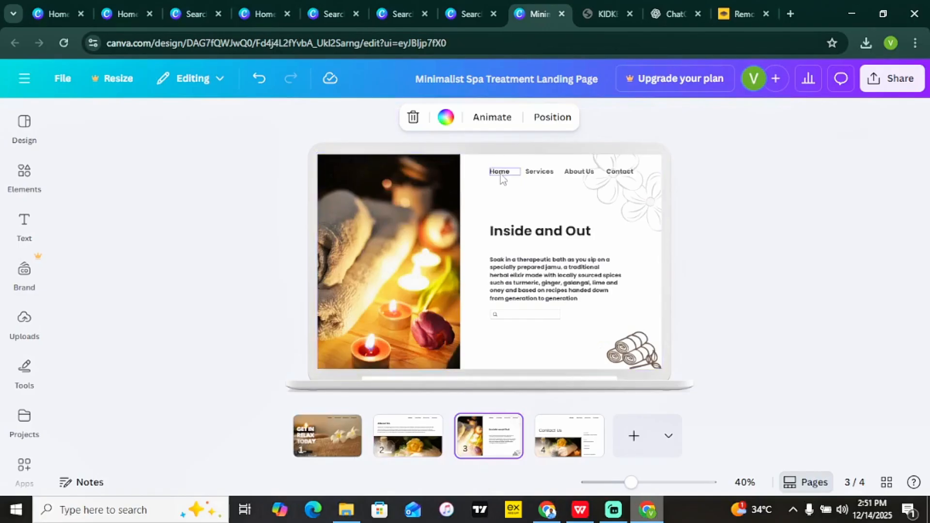
pyautogui.click(501, 174)
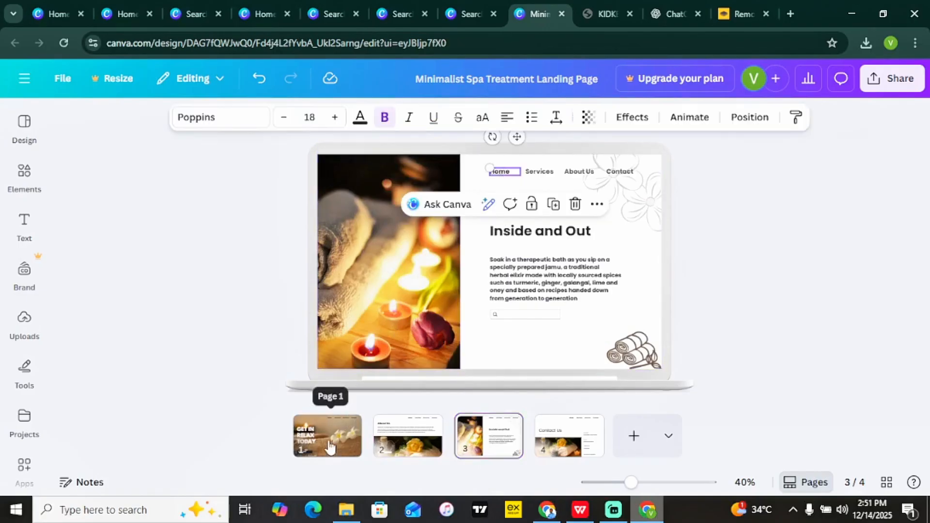
pyautogui.rightClick(508, 177)
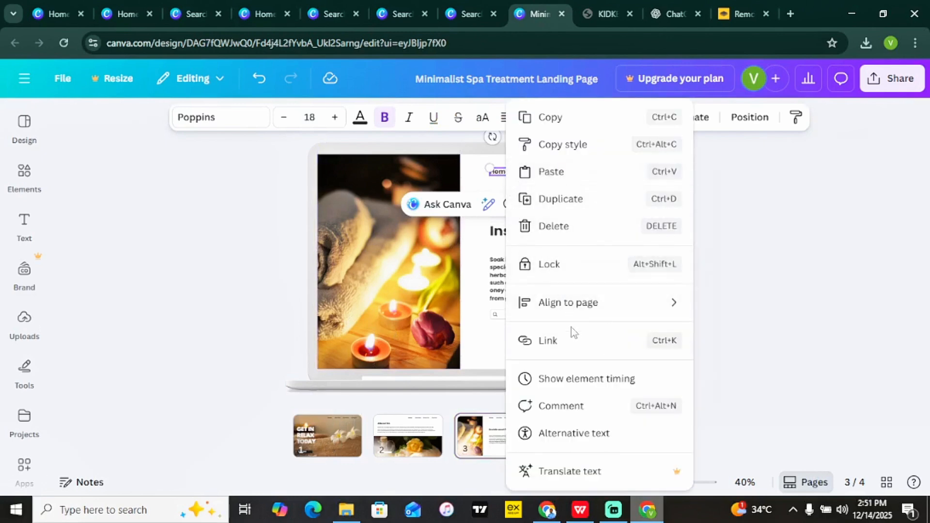
pyautogui.click(574, 349)
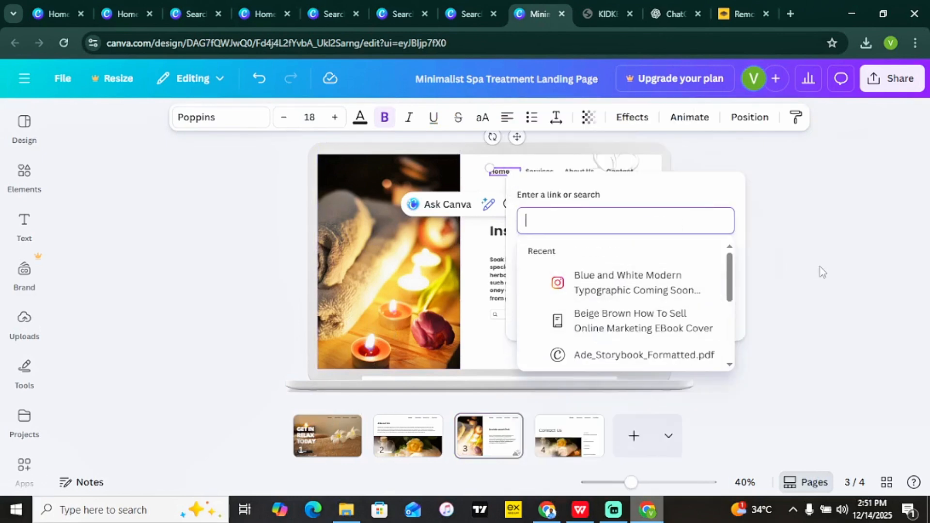
pyautogui.scroll(-4, 671, 291)
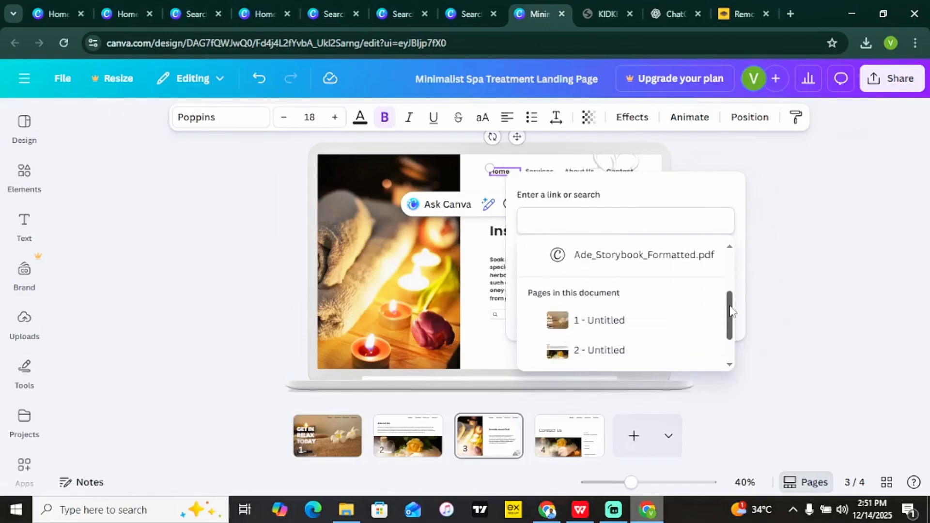
pyautogui.click(643, 269)
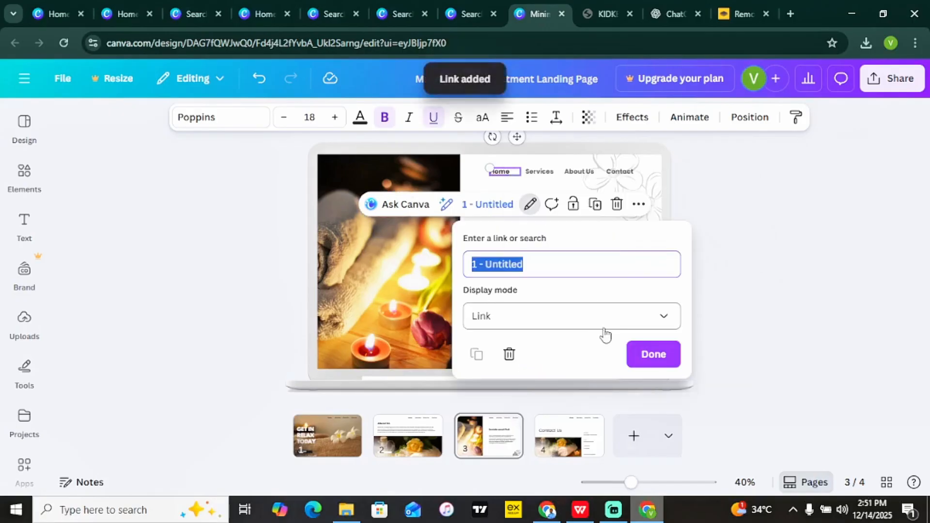
pyautogui.click(650, 353)
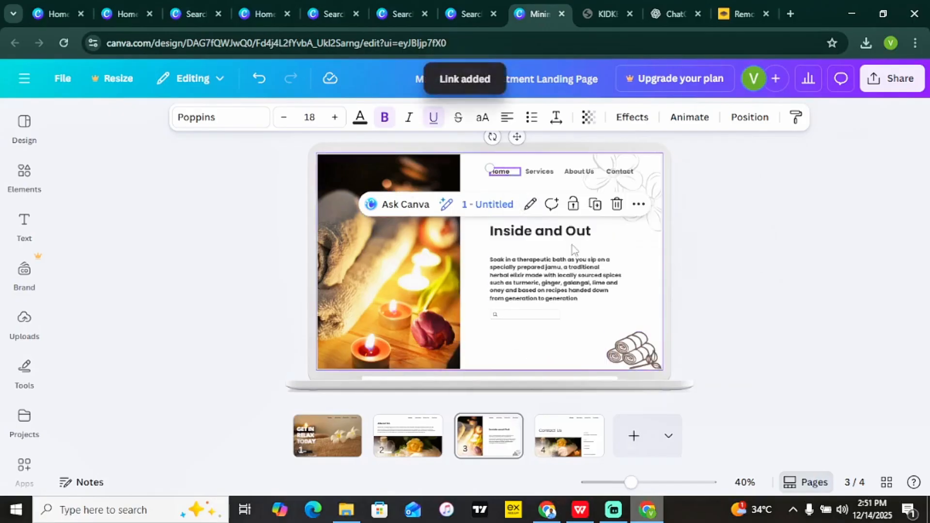
# Link the Services navigation text to page 3 ('3 - Untitled'), then show the Contact Us page.
pyautogui.click(529, 173)
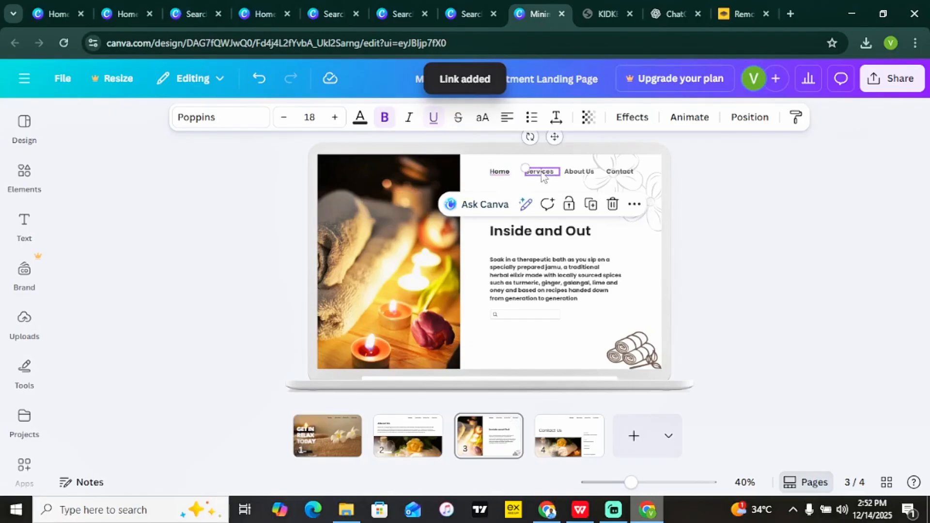
pyautogui.click(554, 442)
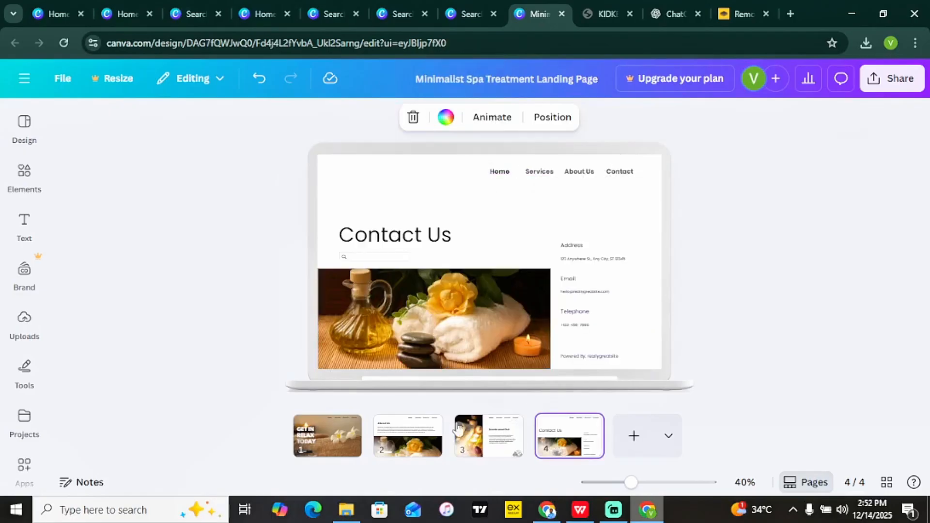
pyautogui.click(413, 443)
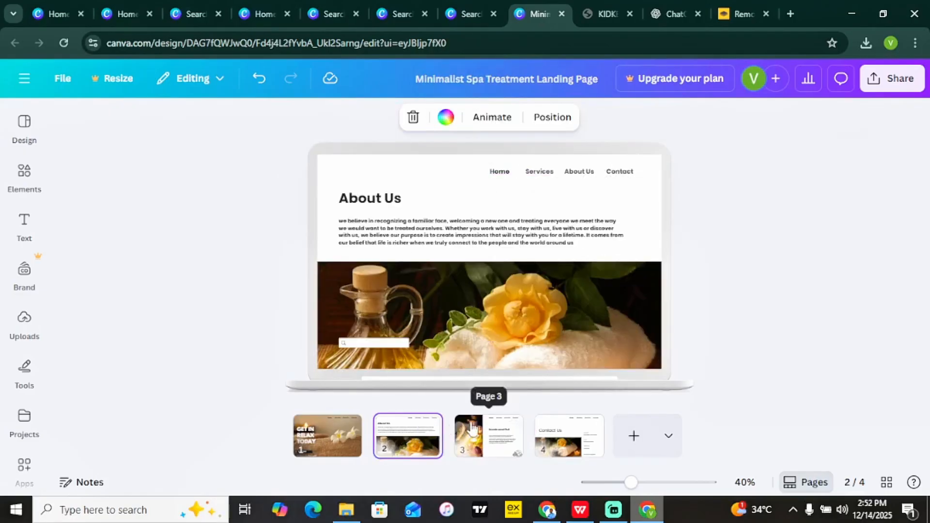
pyautogui.click(491, 435)
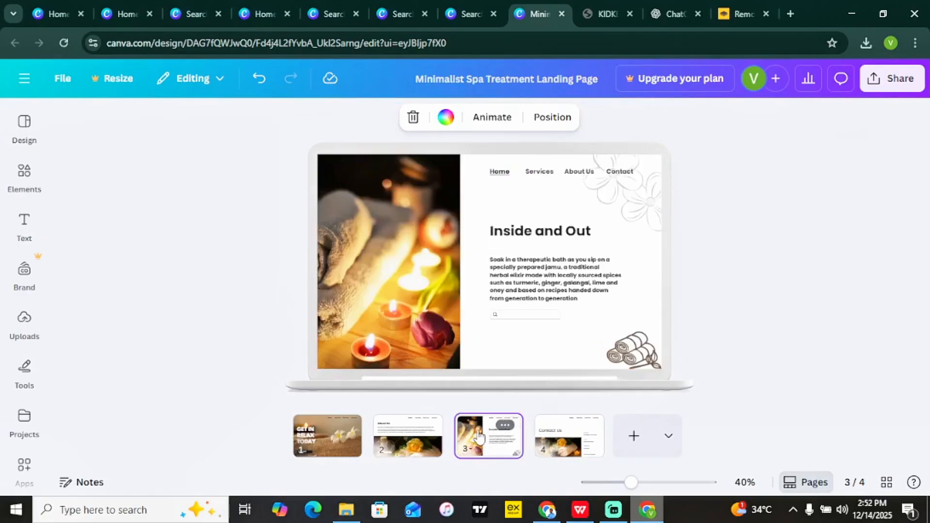
pyautogui.click(546, 175)
pyautogui.rightClick(547, 176)
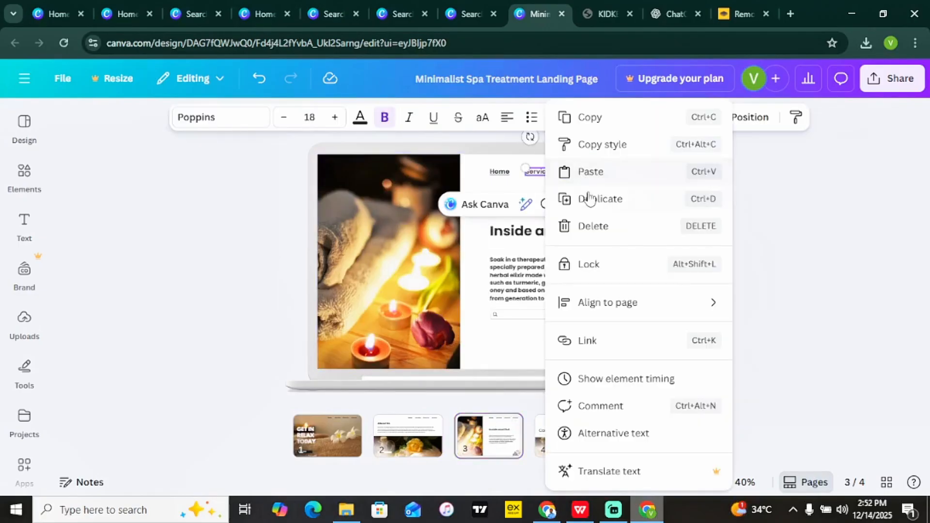
pyautogui.click(622, 339)
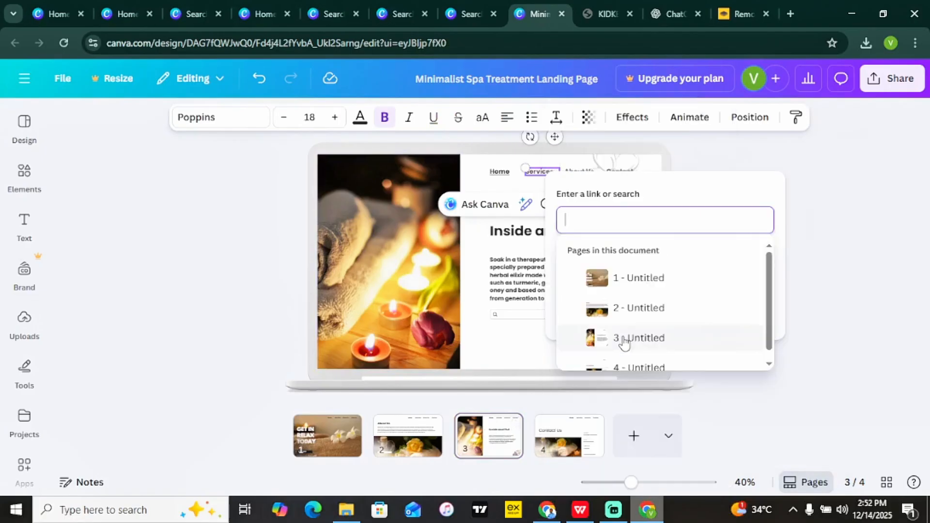
pyautogui.scroll(-5, 770, 290)
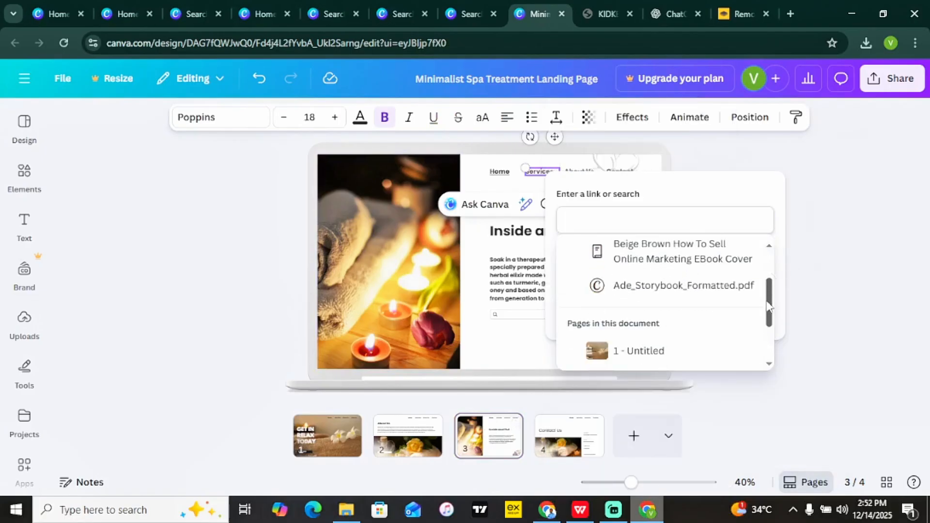
pyautogui.click(687, 335)
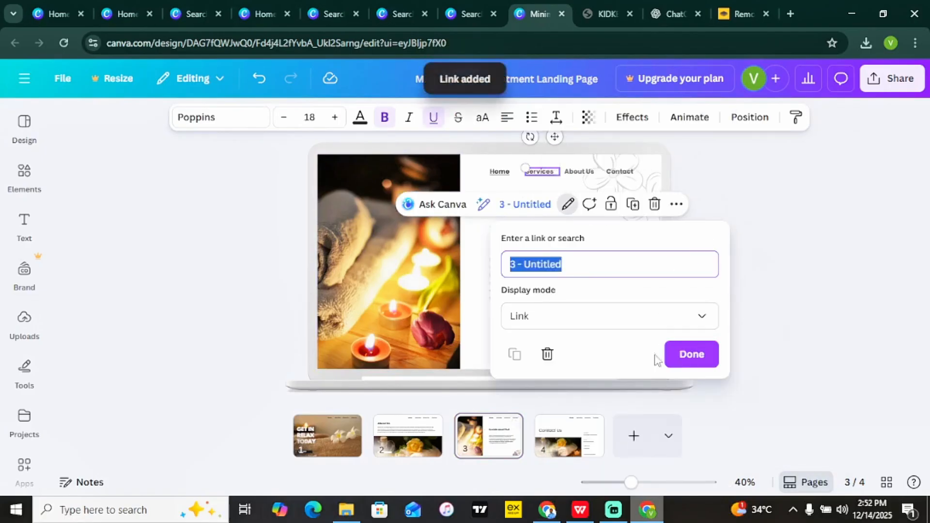
pyautogui.click(677, 361)
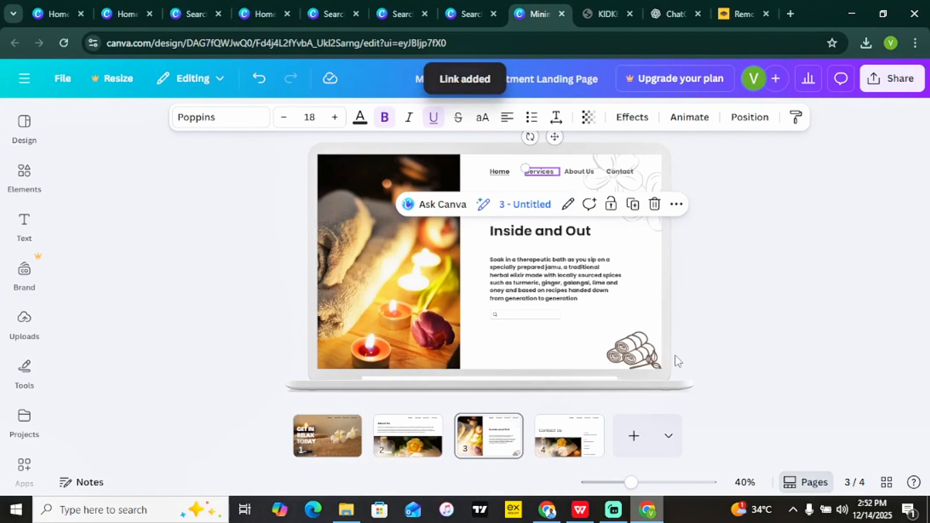
pyautogui.click(569, 435)
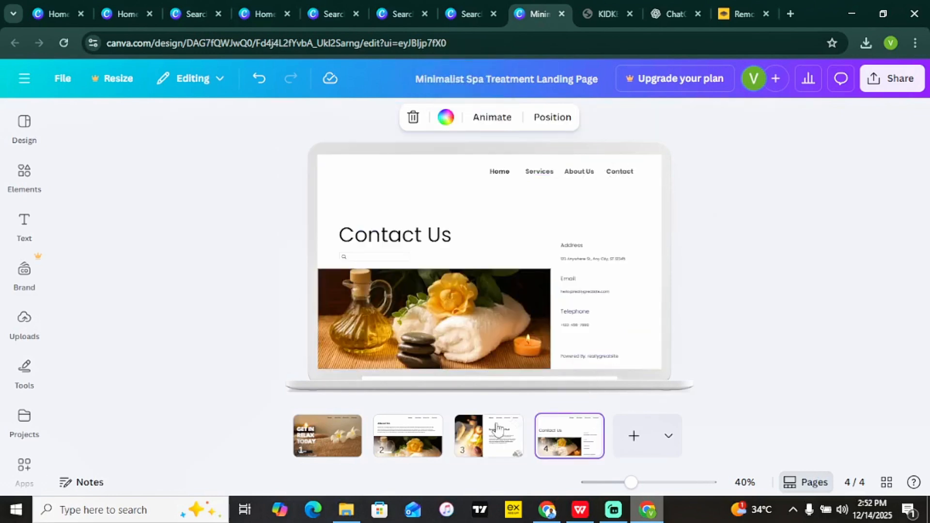
# Link the Contact menu text to page 4 ('4 - Untitled') and go back to page 1.
pyautogui.click(625, 175)
pyautogui.rightClick(624, 176)
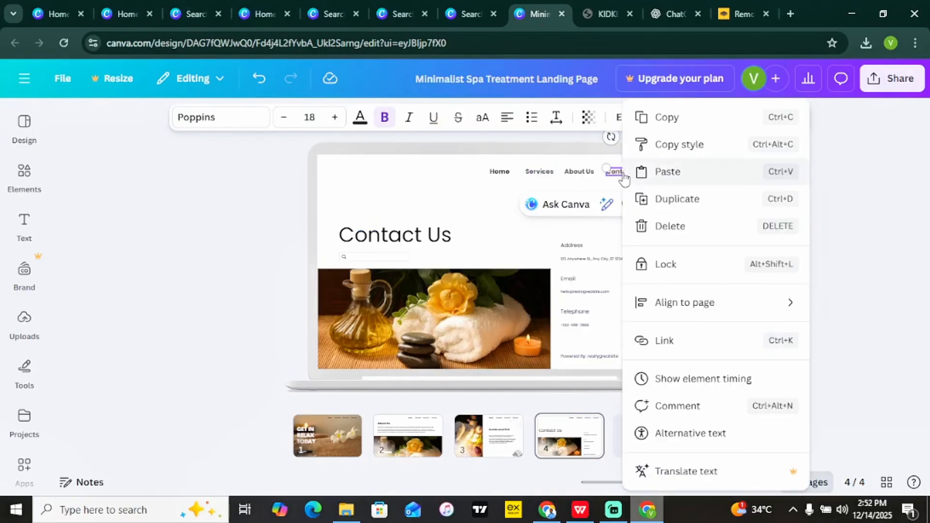
pyautogui.click(683, 346)
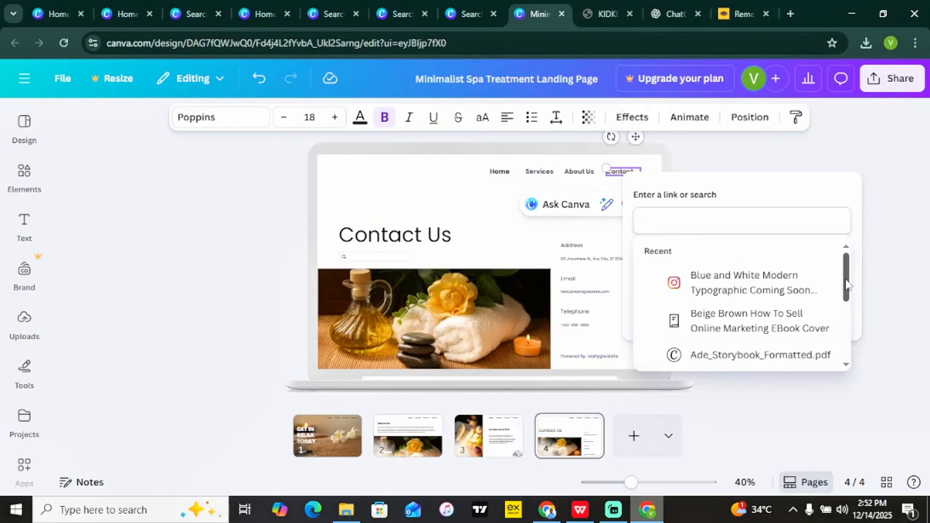
pyautogui.moveTo(847, 277); pyautogui.dragTo(845, 347)
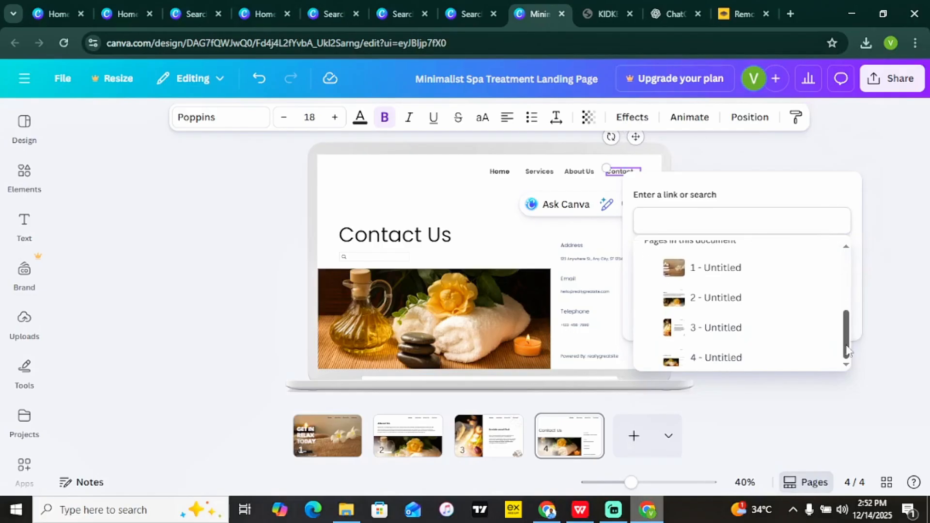
pyautogui.click(772, 361)
pyautogui.click(772, 354)
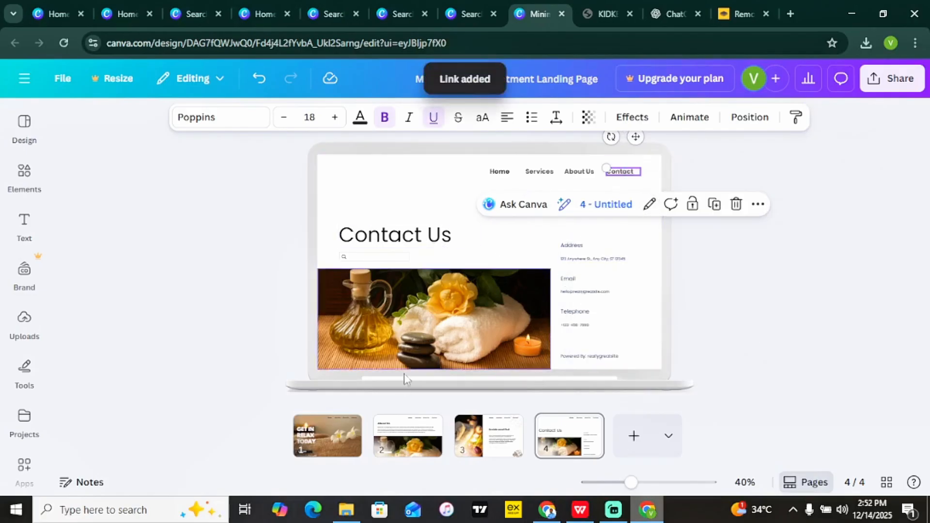
pyautogui.rightClick(339, 429)
pyautogui.click(239, 335)
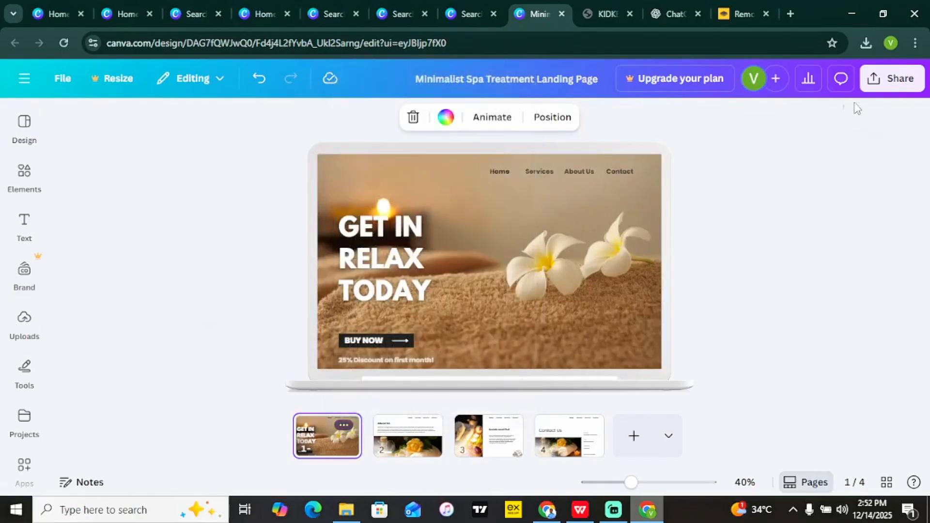
# Publish the design as a website with the address kidkesss.my.canva.site.
pyautogui.click(892, 79)
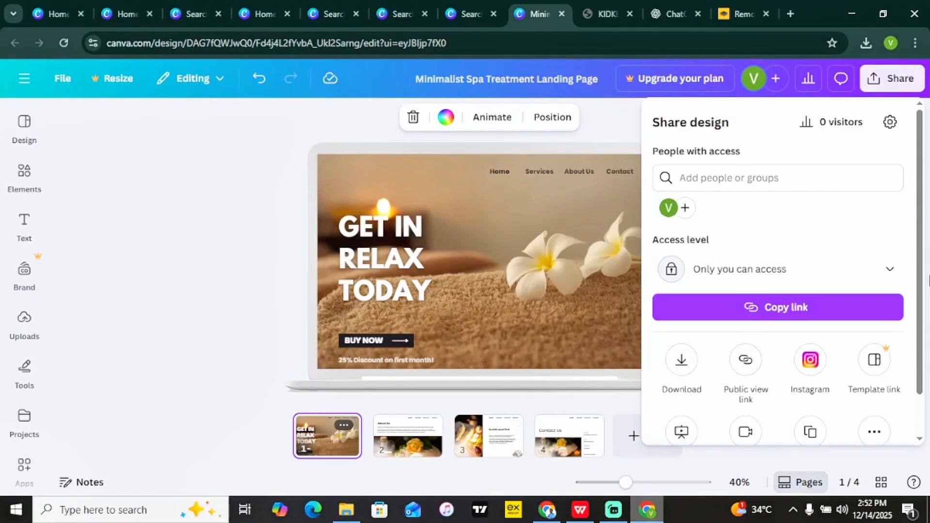
pyautogui.moveTo(921, 257); pyautogui.dragTo(915, 322)
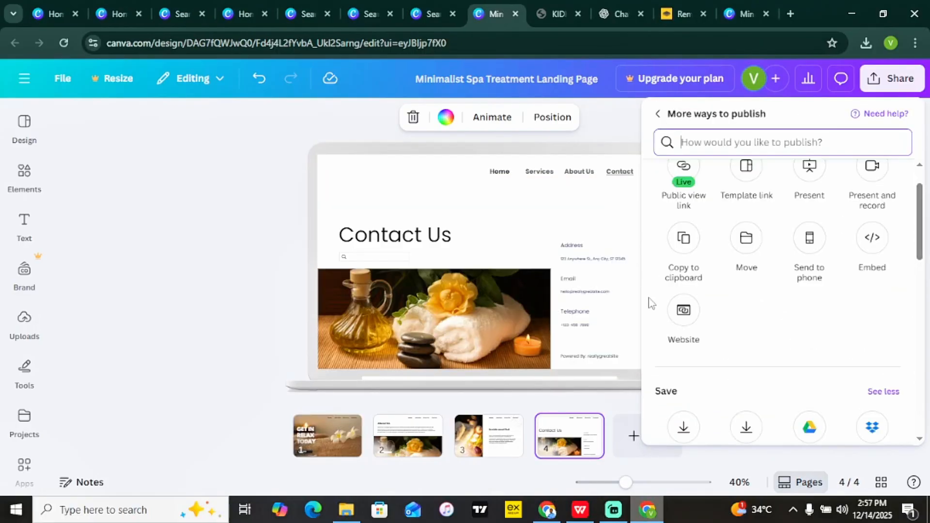
pyautogui.click(685, 312)
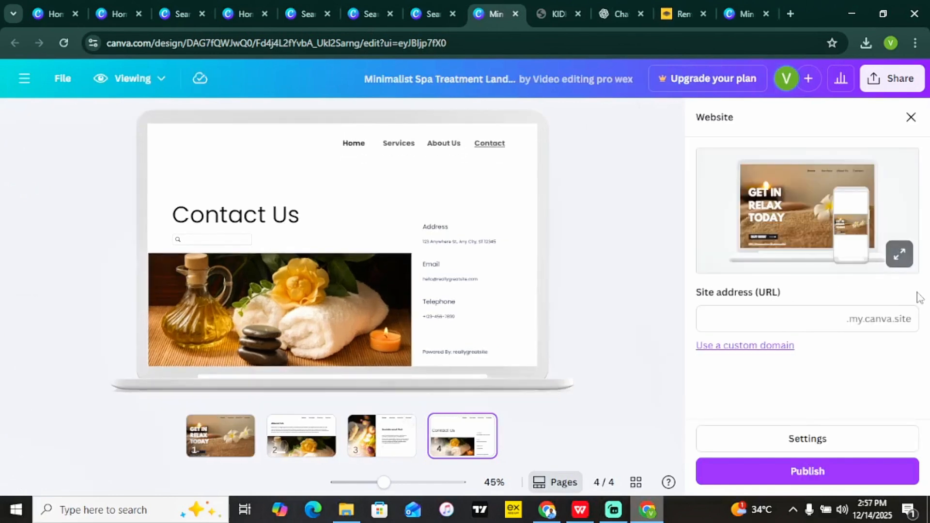
pyautogui.click(750, 321)
pyautogui.write('kid')
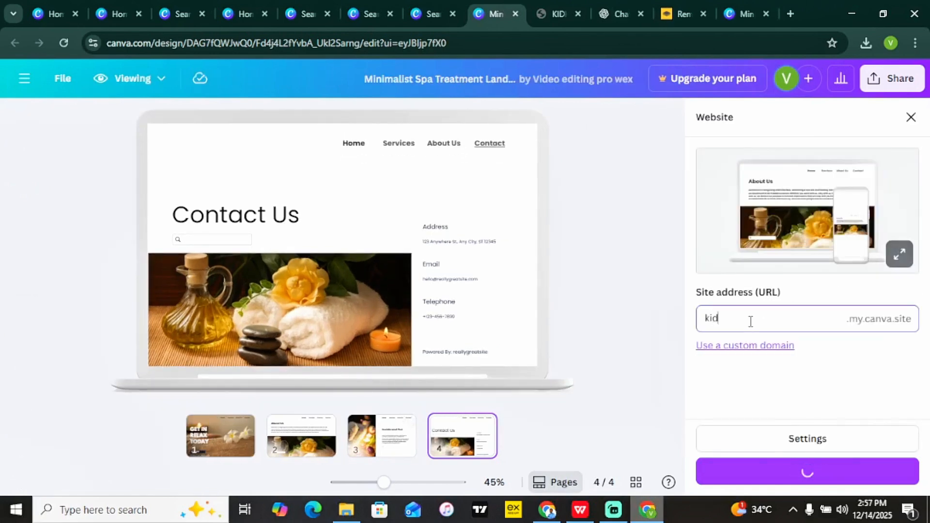
pyautogui.write('kesss')
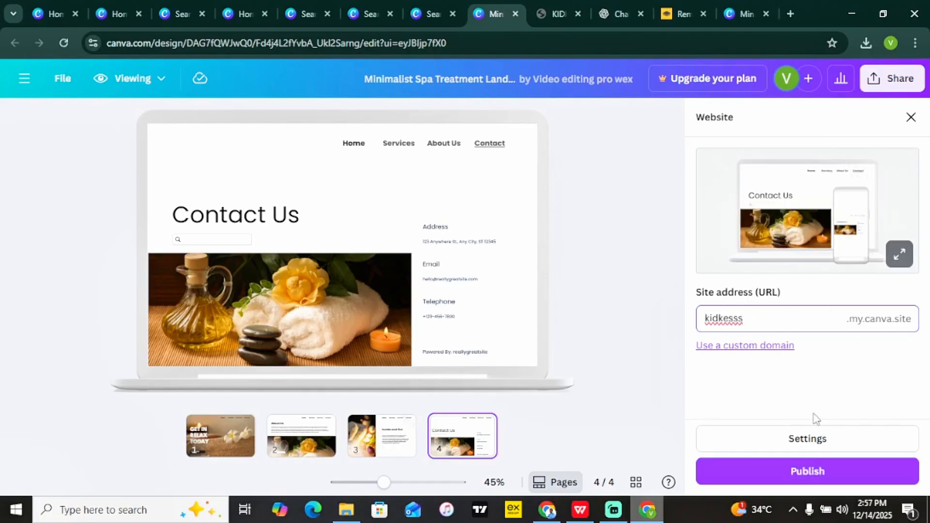
pyautogui.click(764, 469)
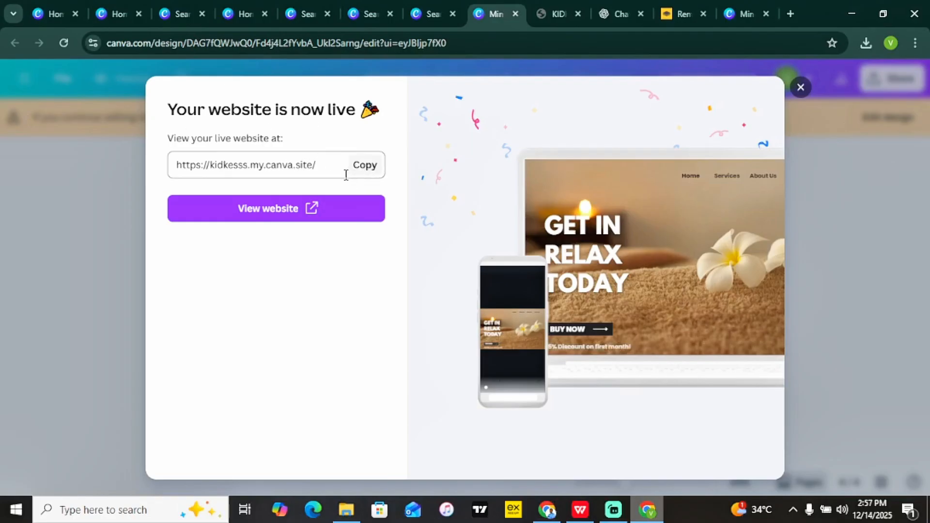
# Open the live site in a new tab and test its Home, Services, About Us and Contact links.
pyautogui.click(309, 210)
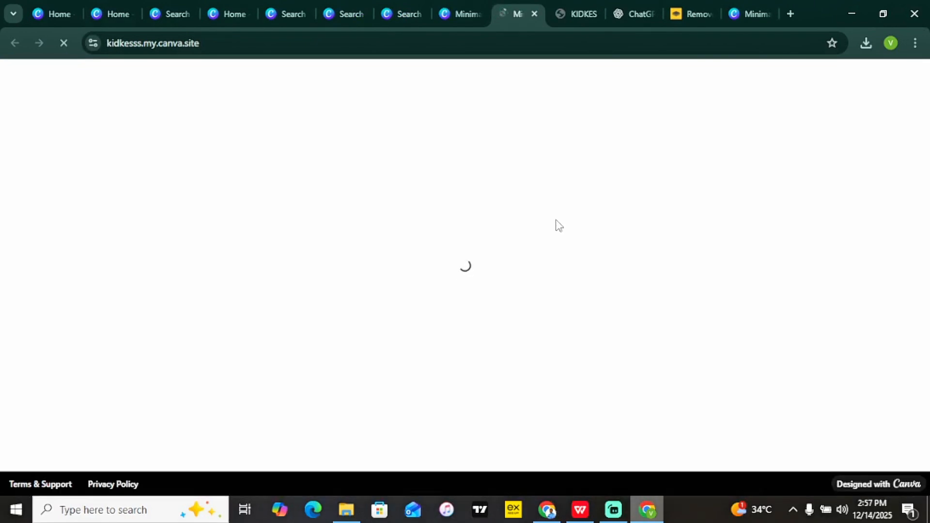
pyautogui.click(211, 41)
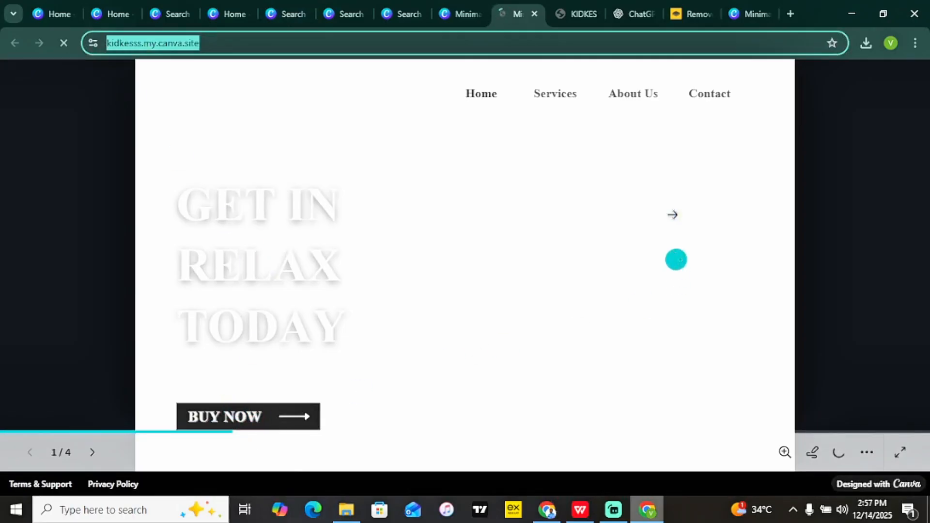
pyautogui.doubleClick(240, 420)
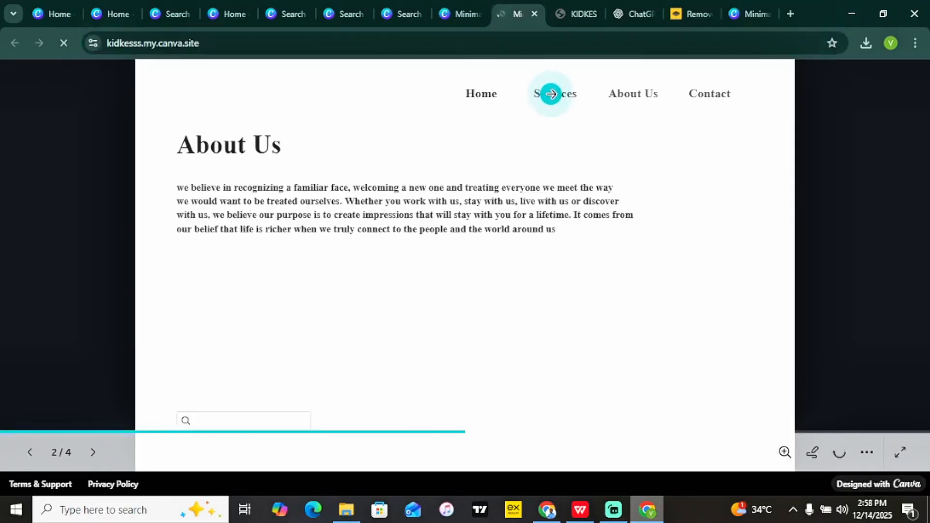
pyautogui.click(649, 96)
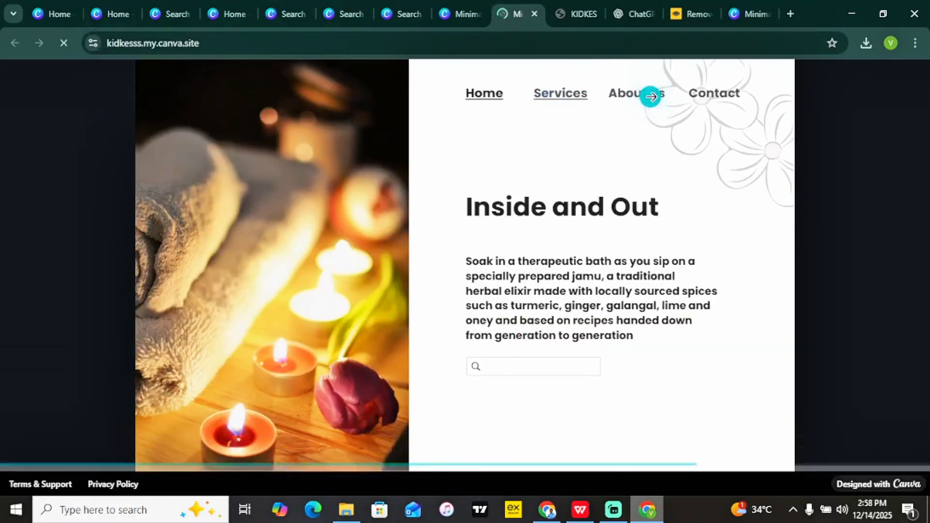
pyautogui.click(711, 93)
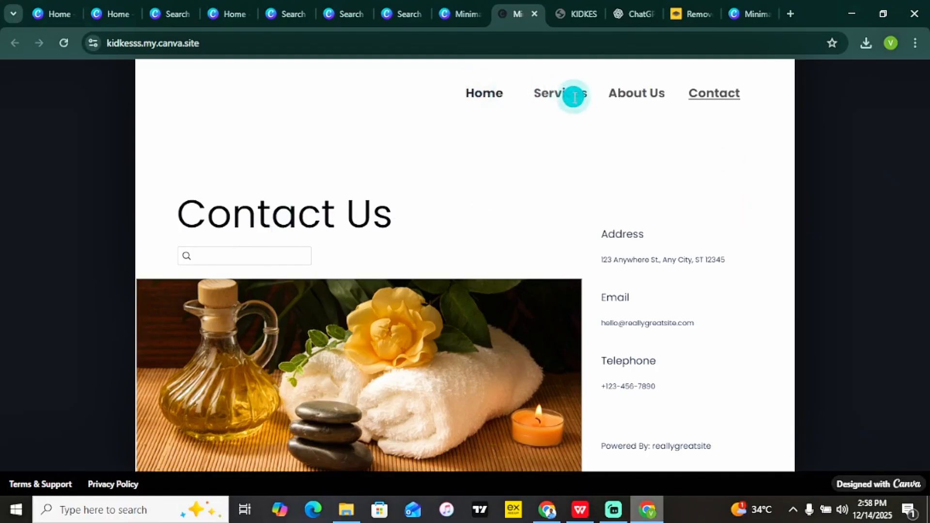
pyautogui.click(492, 88)
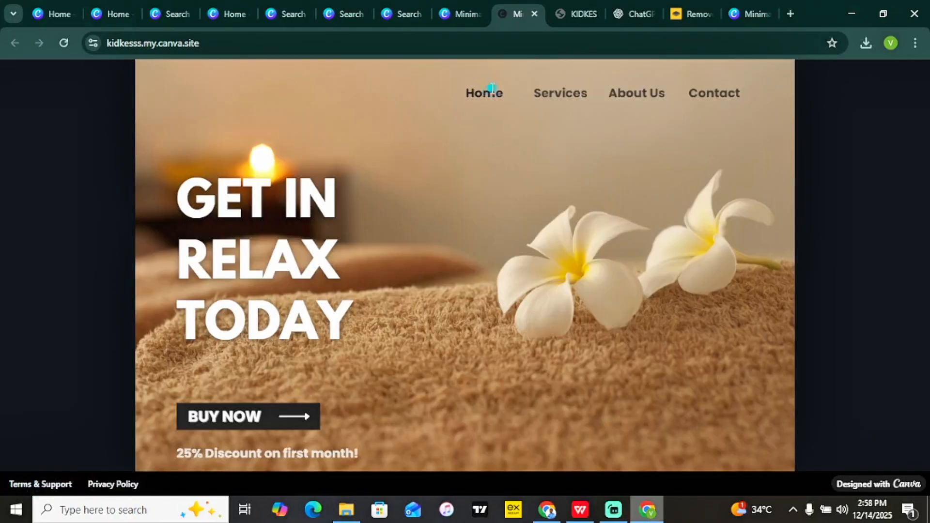
pyautogui.click(235, 430)
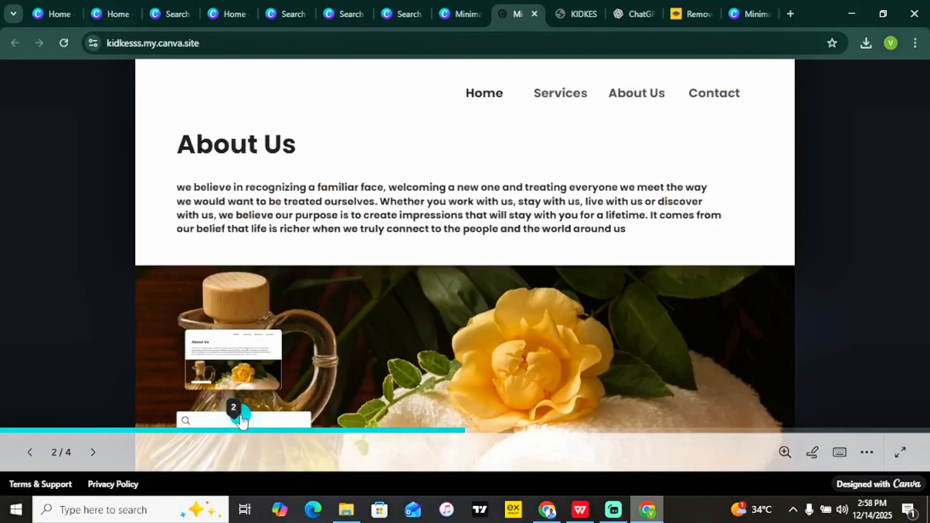
pyautogui.scroll(1, 552, 286)
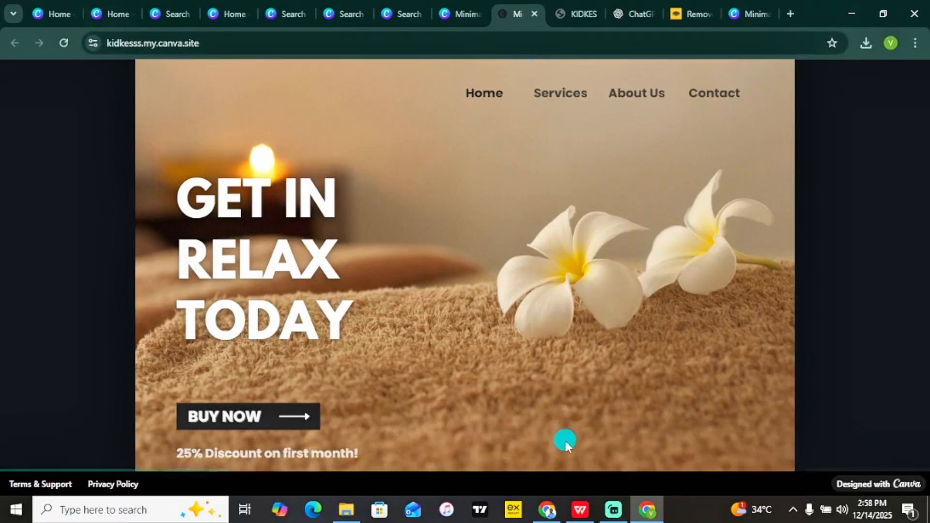
pyautogui.click(582, 512)
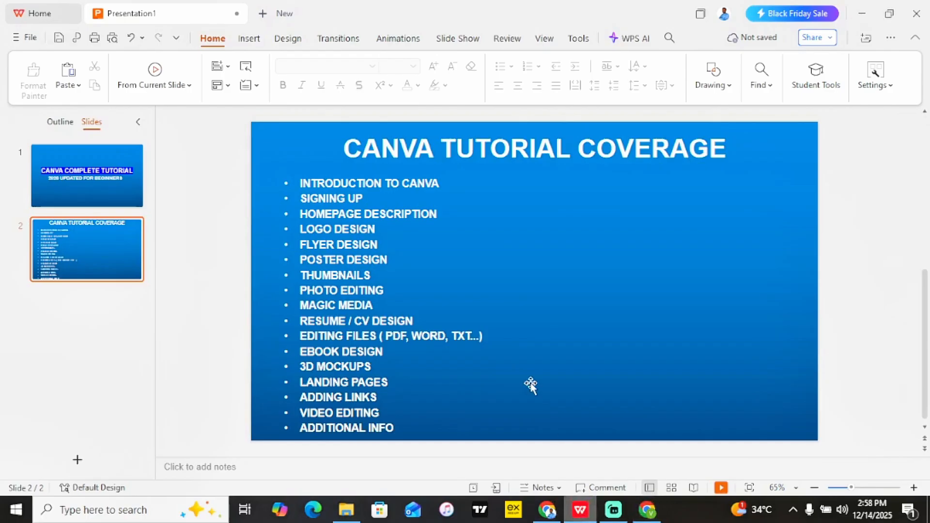
pyautogui.click(648, 510)
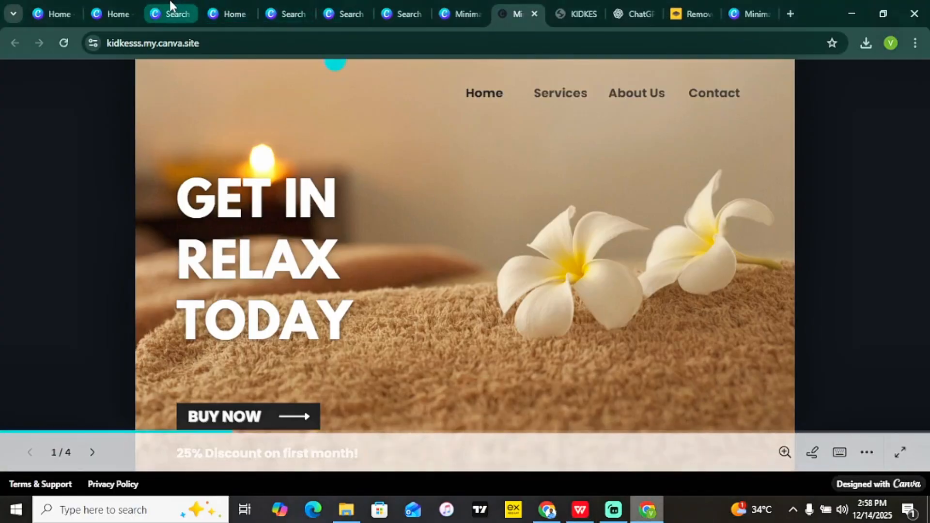
# Create a new blank Mobile Video design (1080 × 1920 px) from the home page's Video options.
pyautogui.click(118, 2)
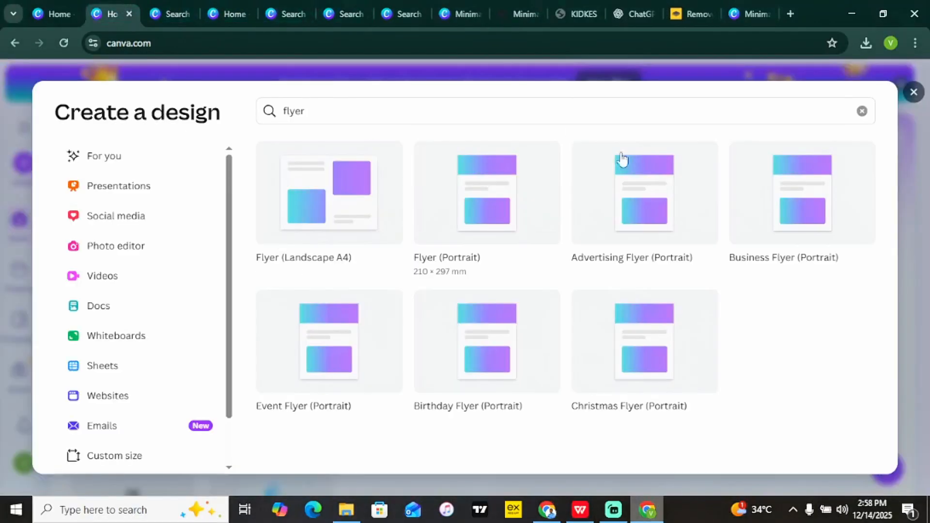
pyautogui.click(914, 92)
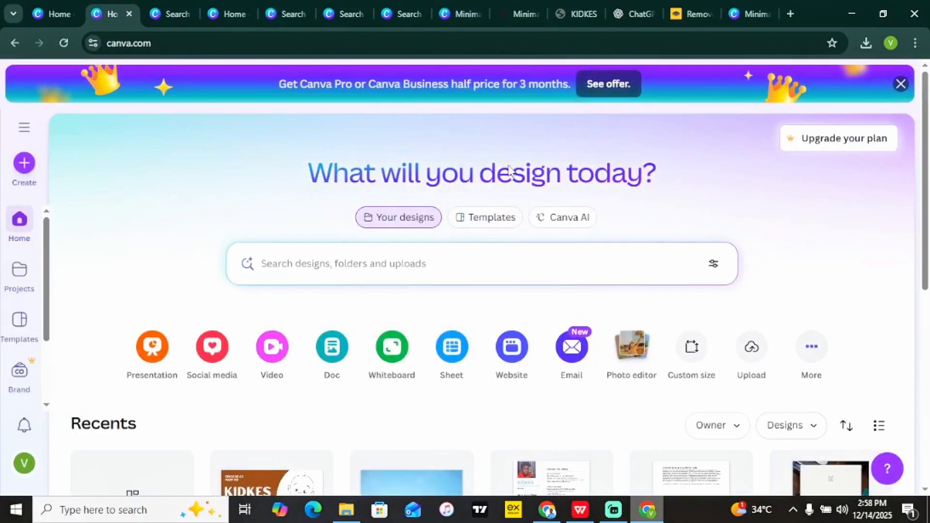
pyautogui.click(23, 128)
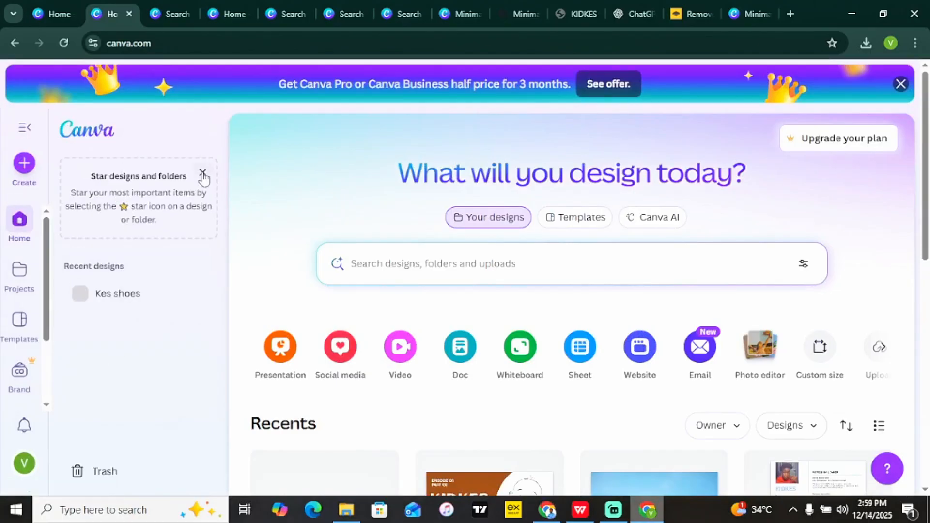
pyautogui.click(24, 127)
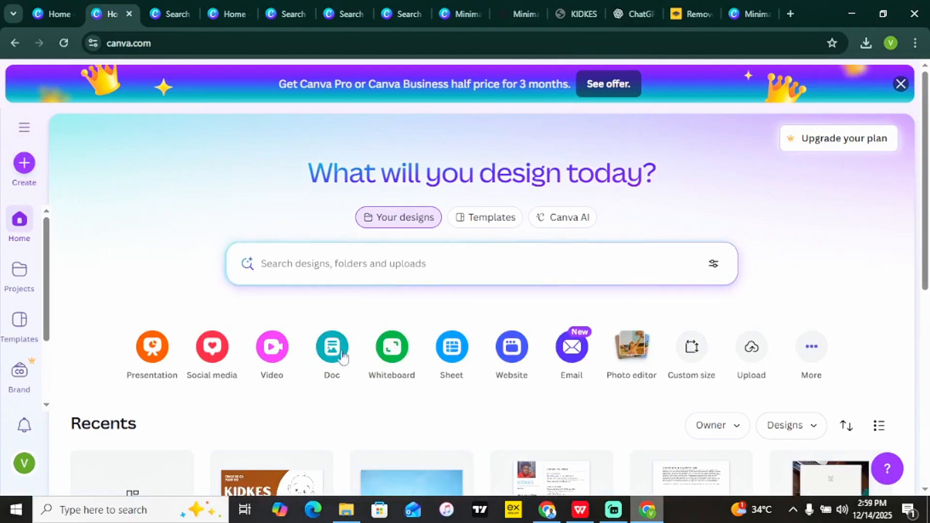
pyautogui.click(273, 352)
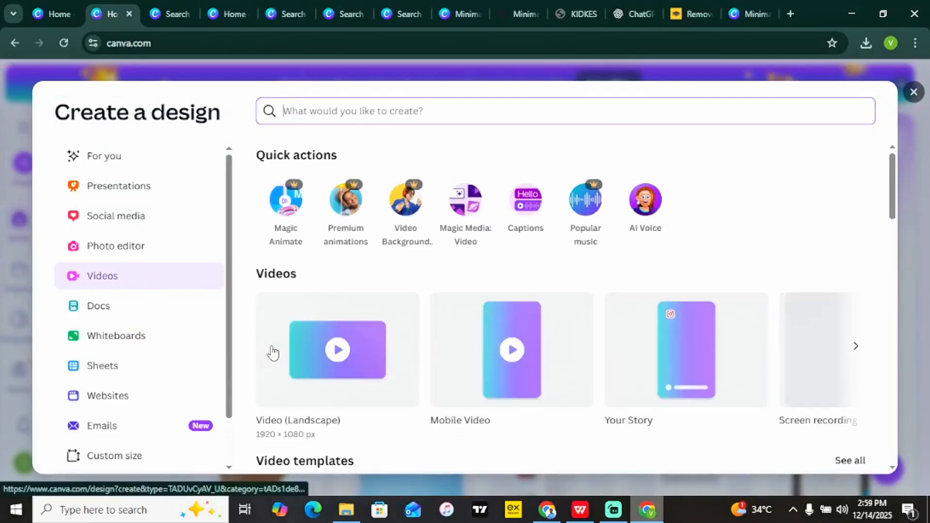
pyautogui.moveTo(892, 185)
pyautogui.mouseDown()
pyautogui.moveTo(900, 255)
pyautogui.moveTo(900, 199)
pyautogui.mouseUp()
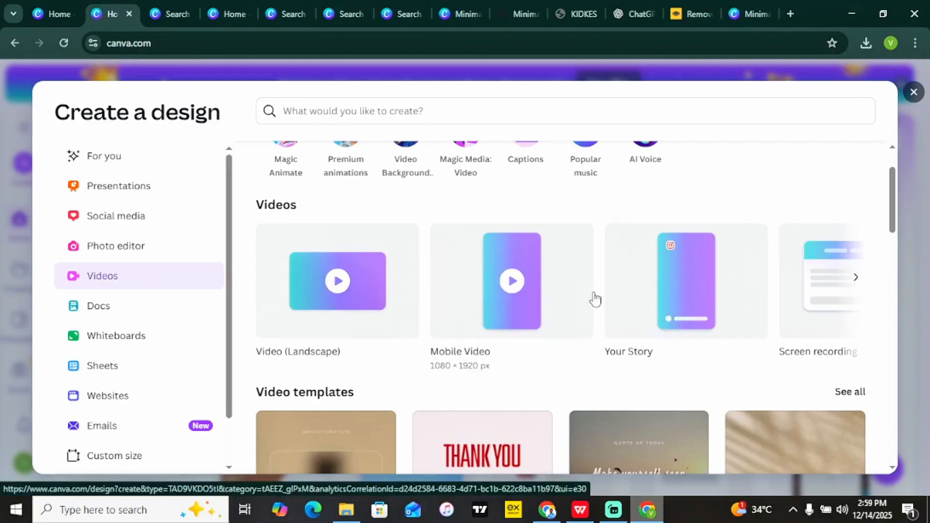
pyautogui.click(856, 278)
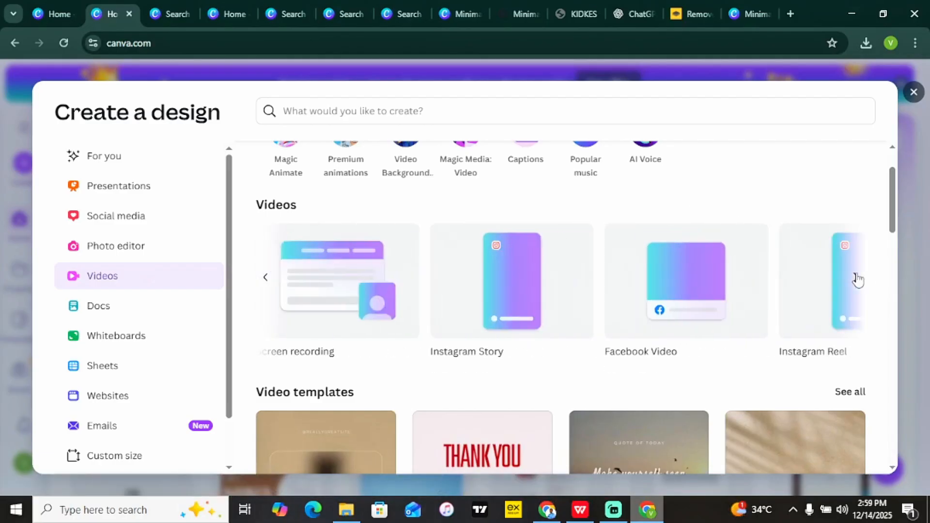
pyautogui.click(266, 281)
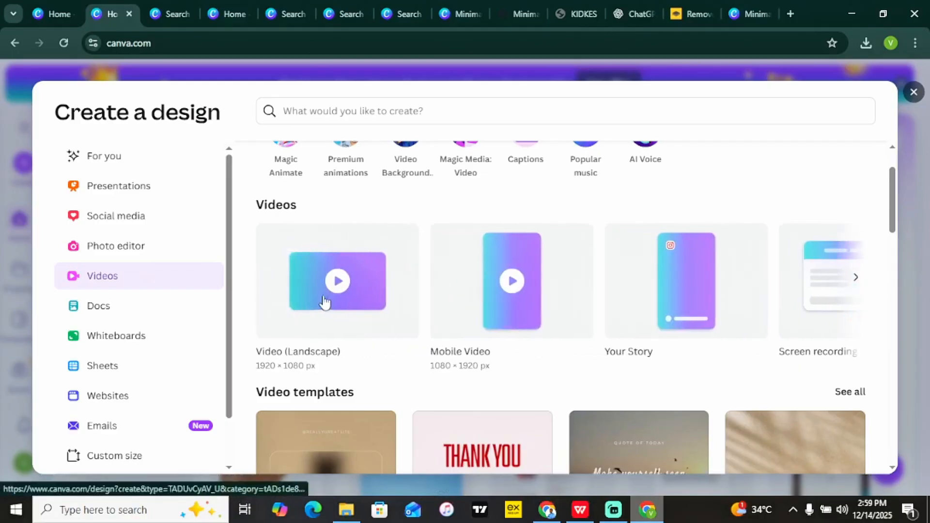
pyautogui.click(528, 288)
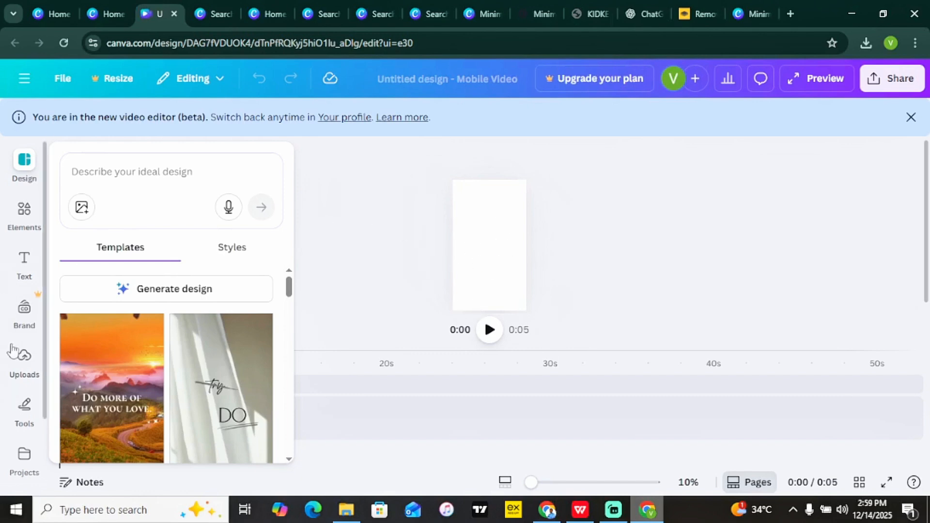
pyautogui.click(25, 359)
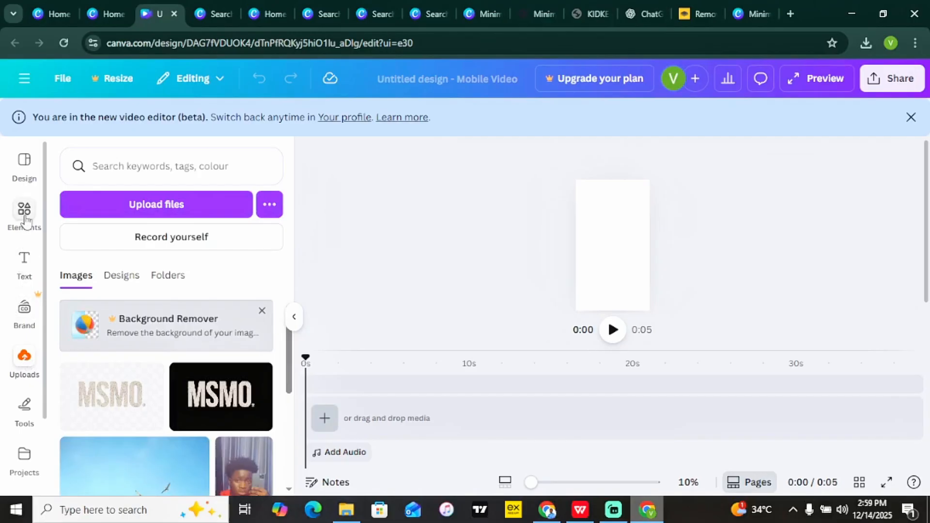
pyautogui.click(25, 165)
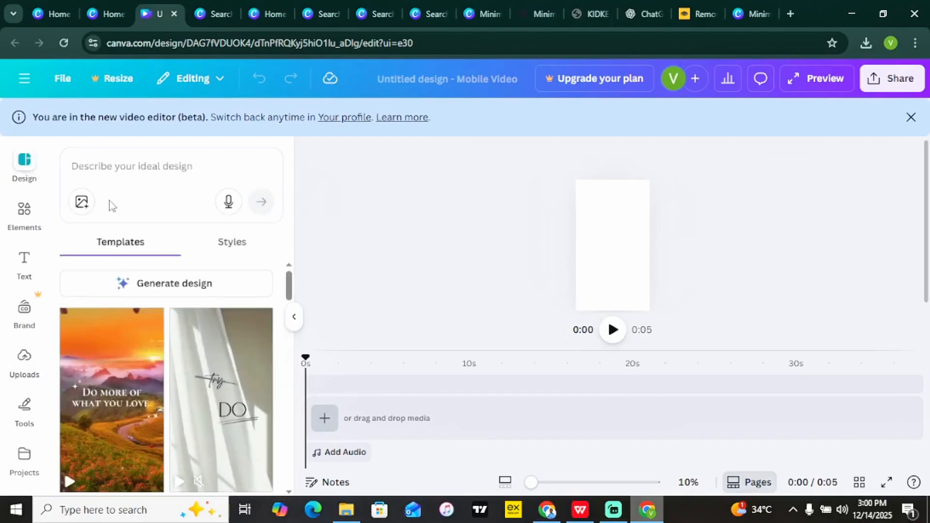
pyautogui.moveTo(289, 291)
pyautogui.mouseDown()
pyautogui.moveTo(290, 375)
pyautogui.moveTo(286, 282)
pyautogui.mouseUp()
# Search templates for 'cooking' and apply the Salmon Steak recipe mobile video template.
pyautogui.click(149, 166)
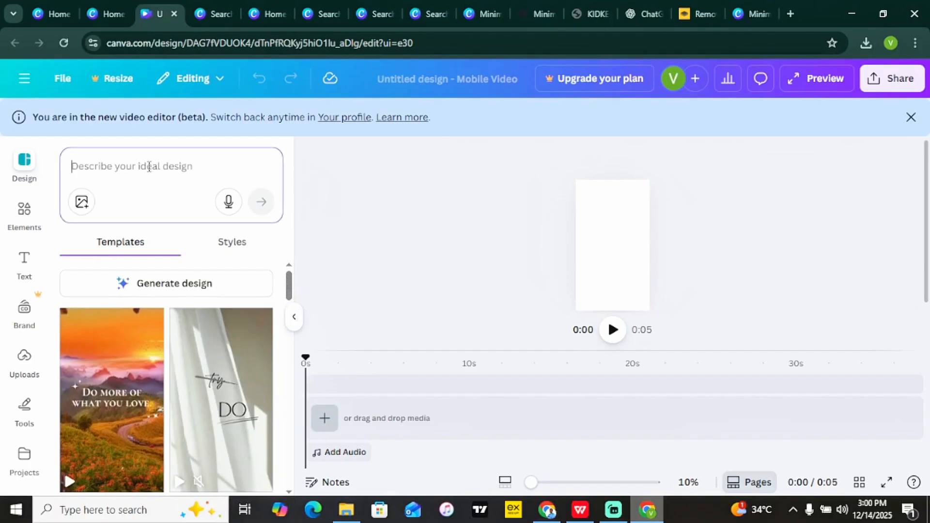
pyautogui.write('cooking')
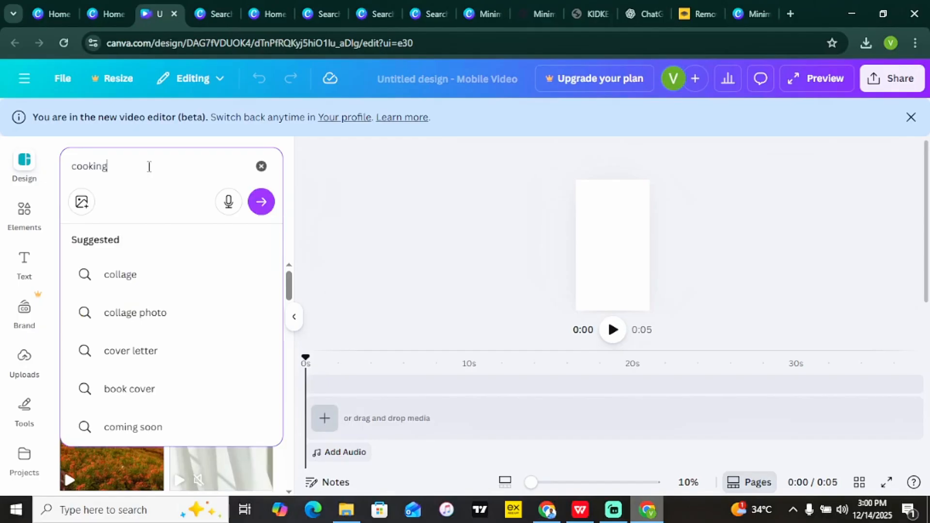
pyautogui.press('Return')
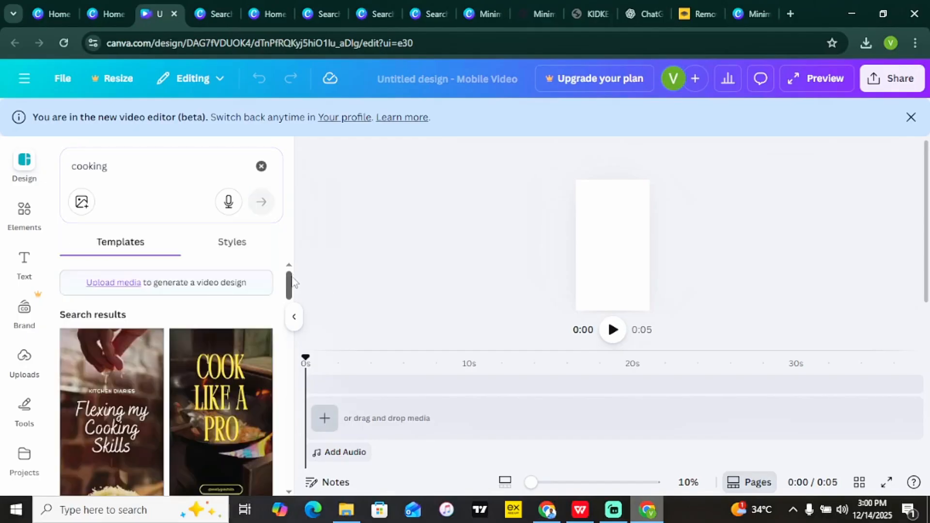
pyautogui.moveTo(290, 280); pyautogui.dragTo(286, 331)
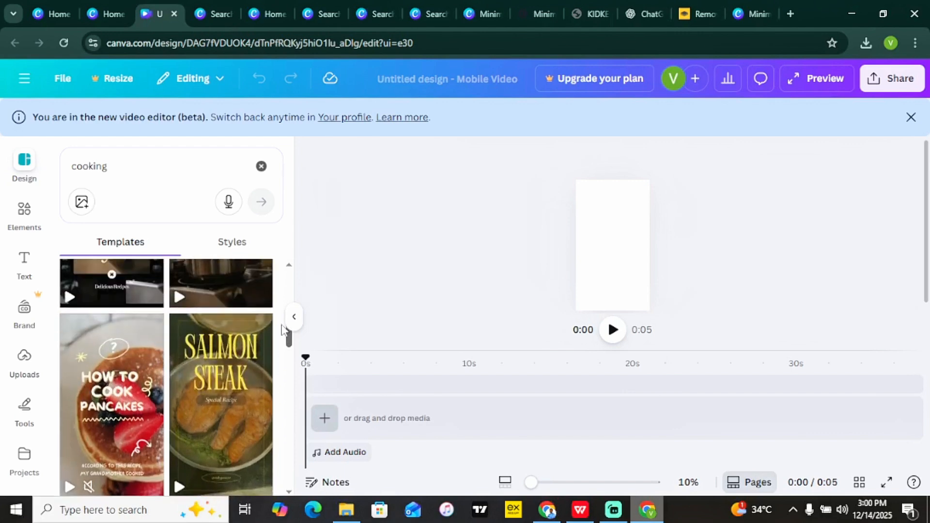
pyautogui.click(225, 375)
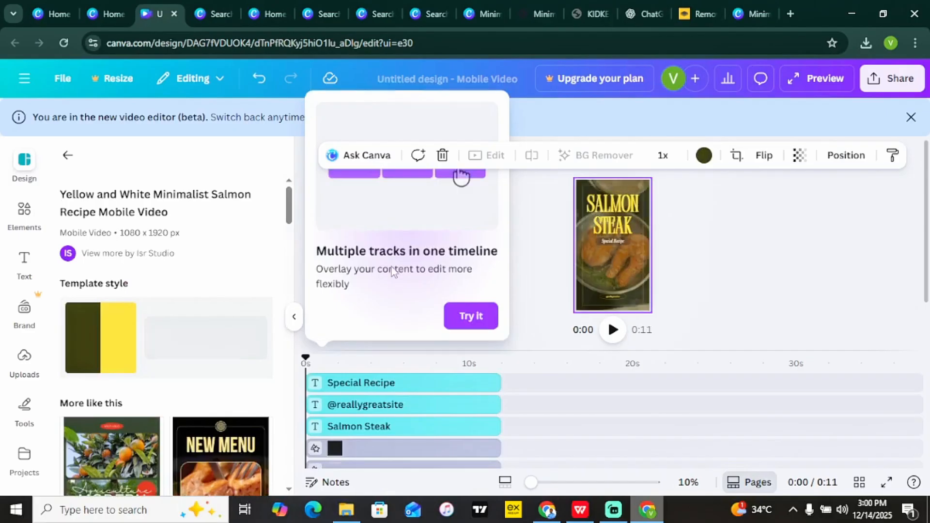
# Close the multiple-tracks tip and the side panel, then scroll to see the full timeline.
pyautogui.click(470, 316)
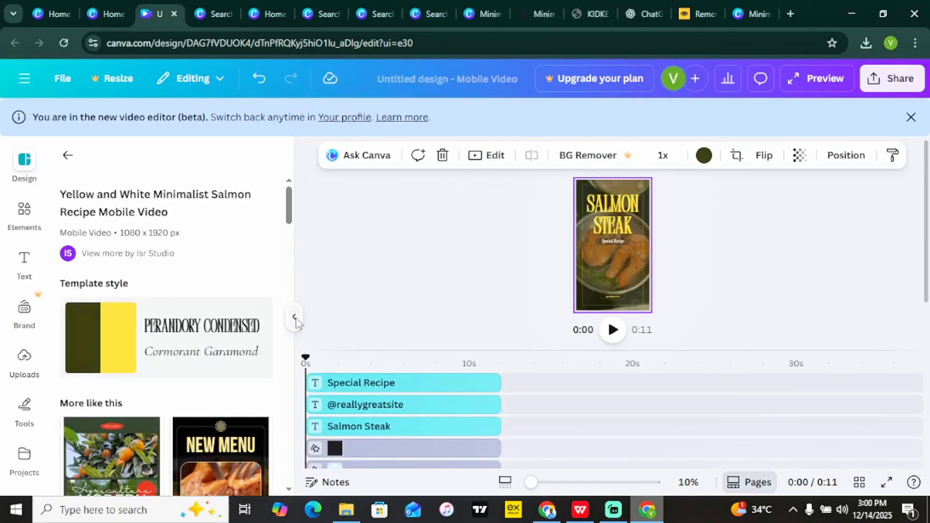
pyautogui.click(295, 317)
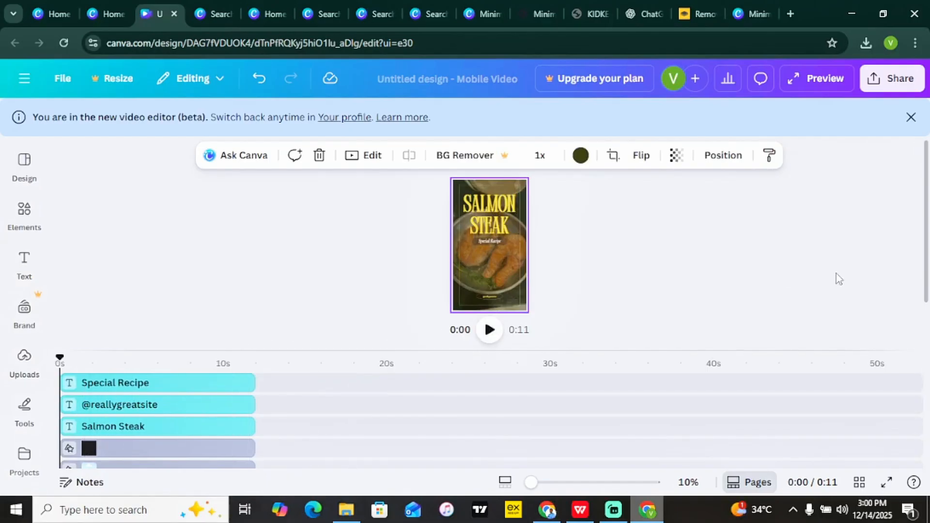
pyautogui.moveTo(927, 246); pyautogui.dragTo(920, 309)
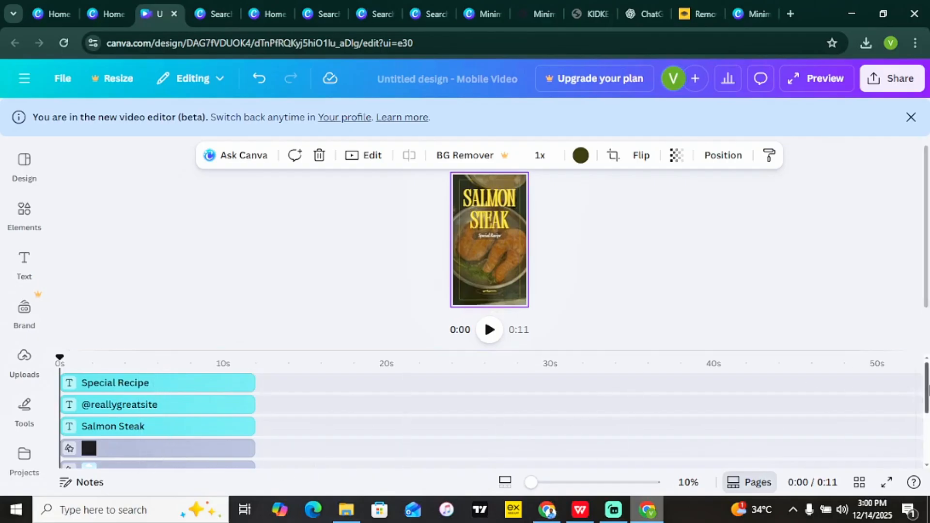
pyautogui.moveTo(925, 387); pyautogui.dragTo(928, 472)
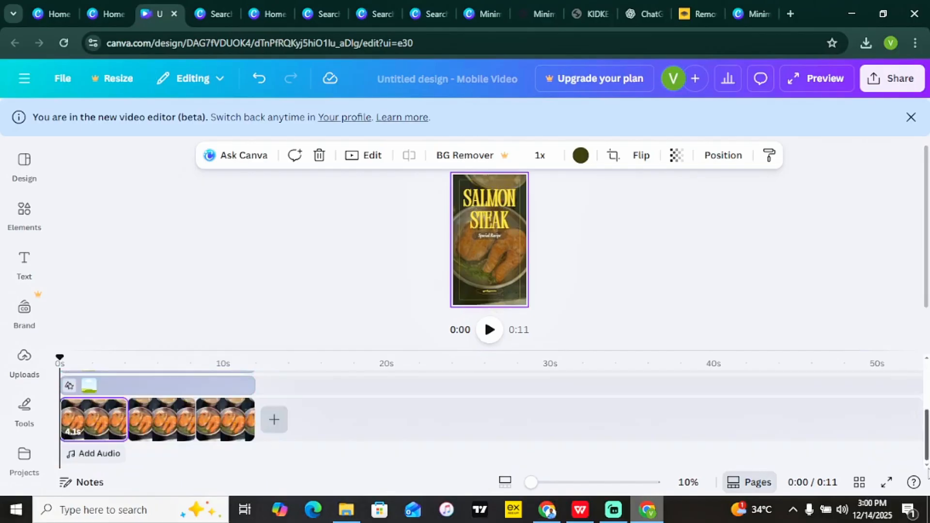
pyautogui.scroll(5, 927, 456)
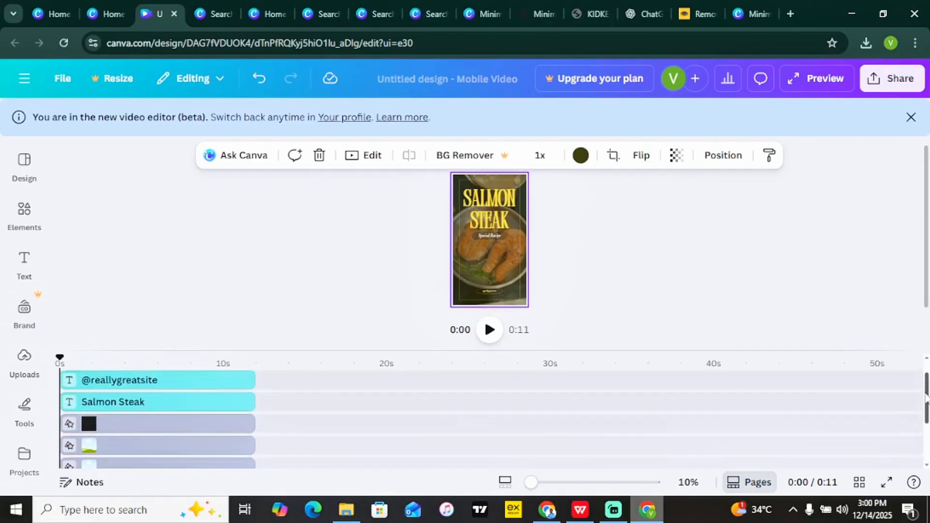
pyautogui.click(181, 403)
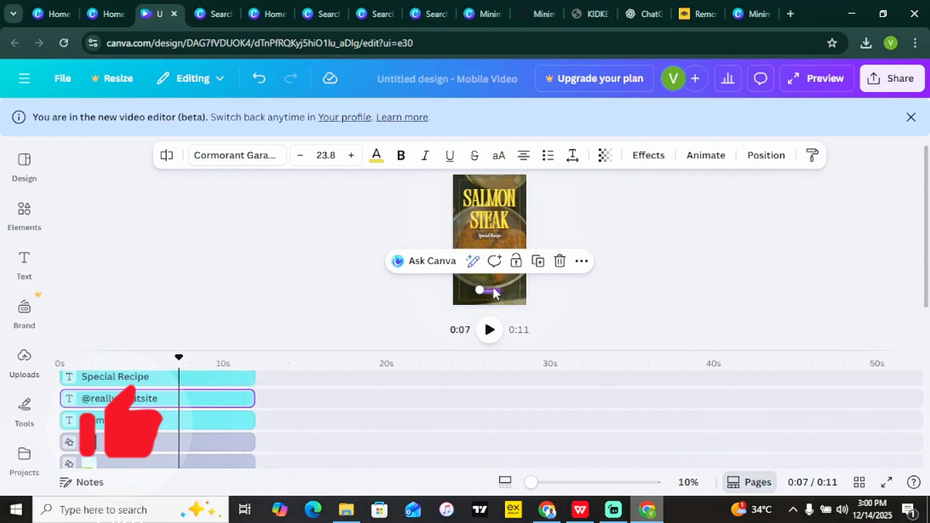
pyautogui.moveTo(531, 483); pyautogui.dragTo(588, 483)
pyautogui.scroll(-5, 522, 220)
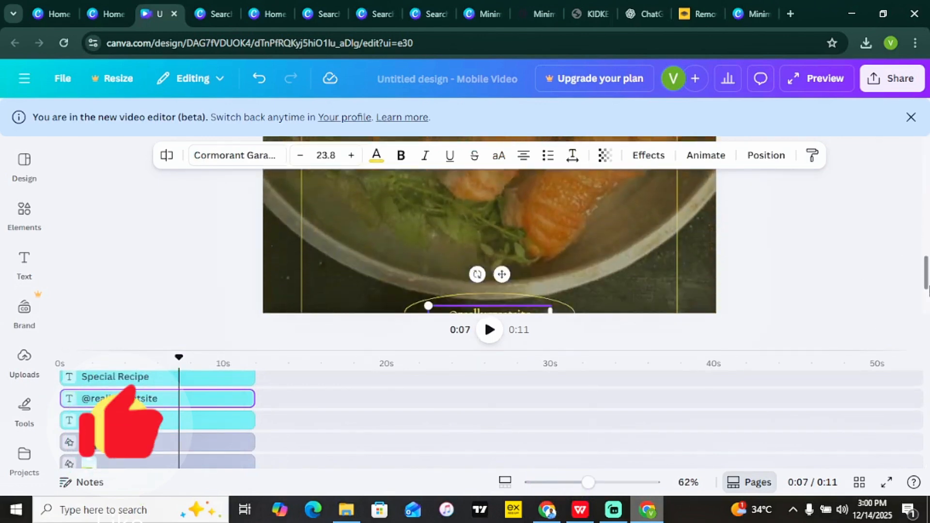
pyautogui.doubleClick(522, 218)
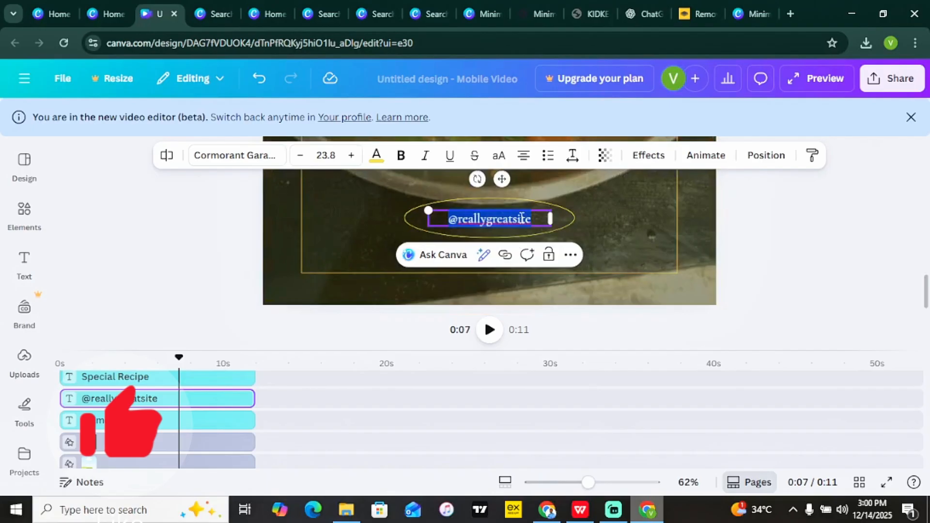
pyautogui.write('kidkes')
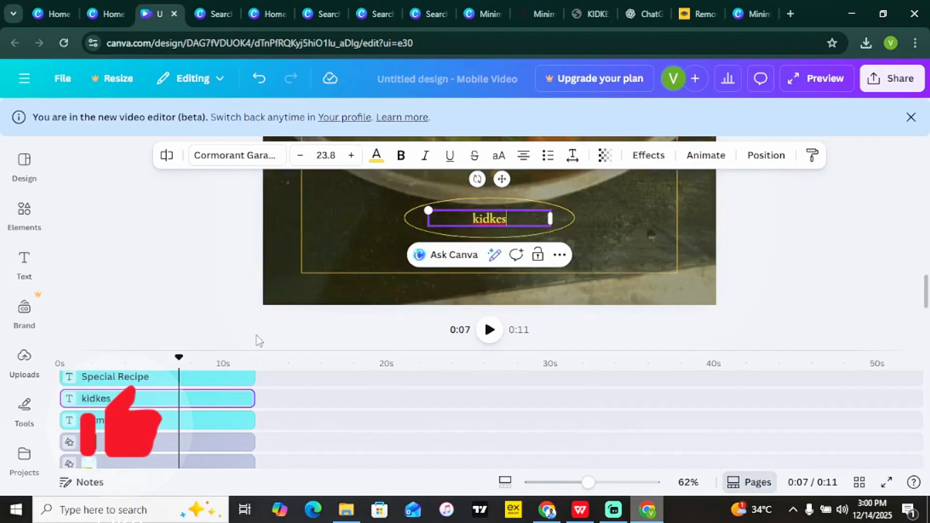
pyautogui.click(153, 382)
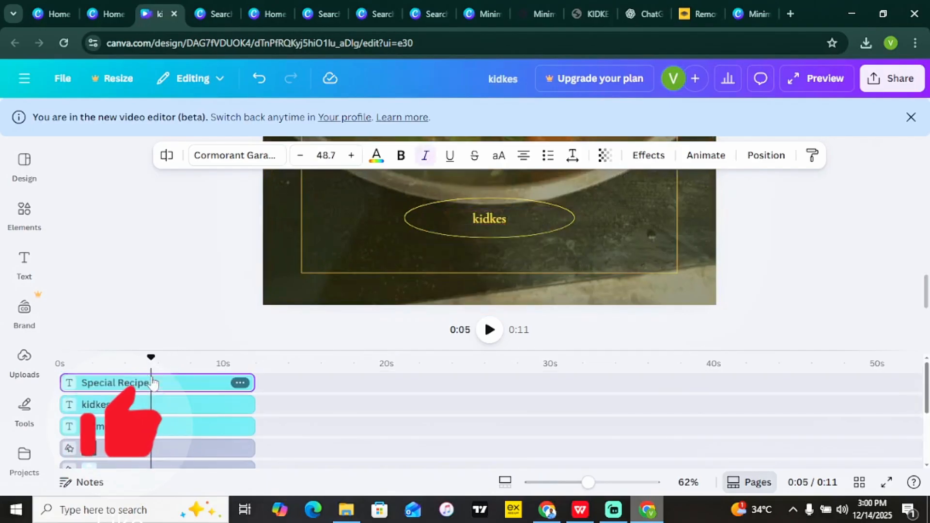
pyautogui.press('Delete')
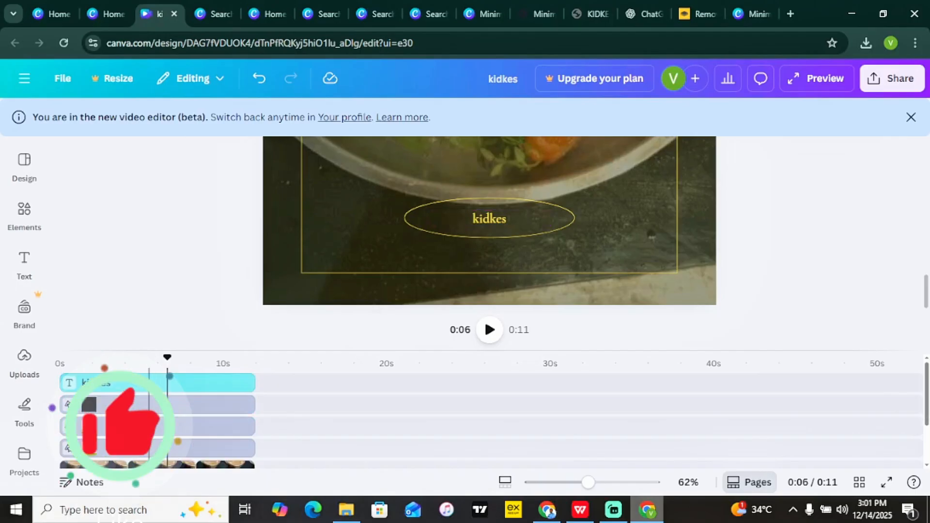
# Delete the oval outline around 'kidkes' and zoom the canvas out to about 20%.
pyautogui.click(135, 429)
pyautogui.press('Delete')
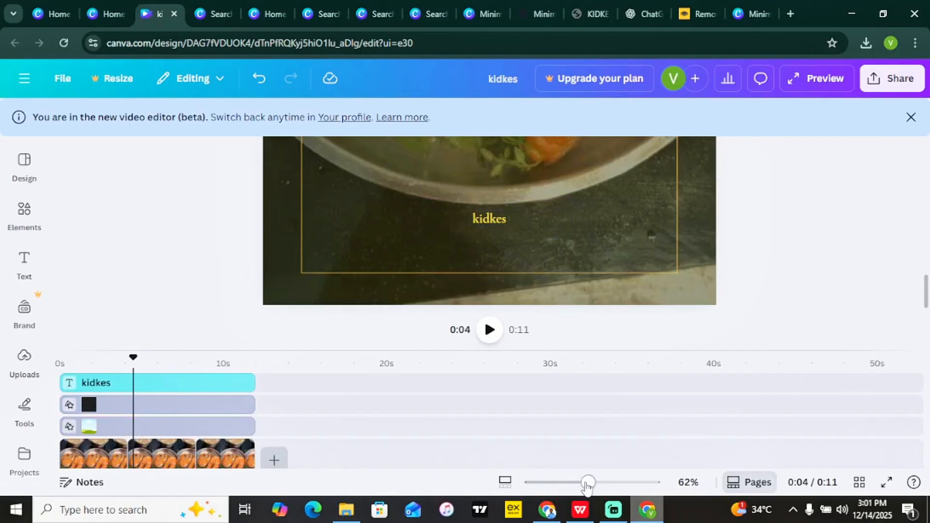
pyautogui.moveTo(588, 482); pyautogui.dragTo(553, 483)
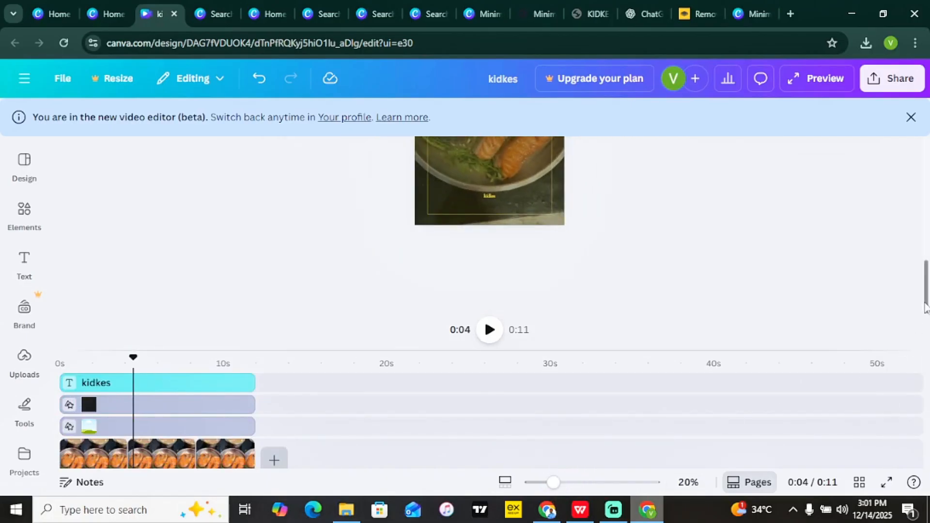
pyautogui.scroll(1, 916, 252)
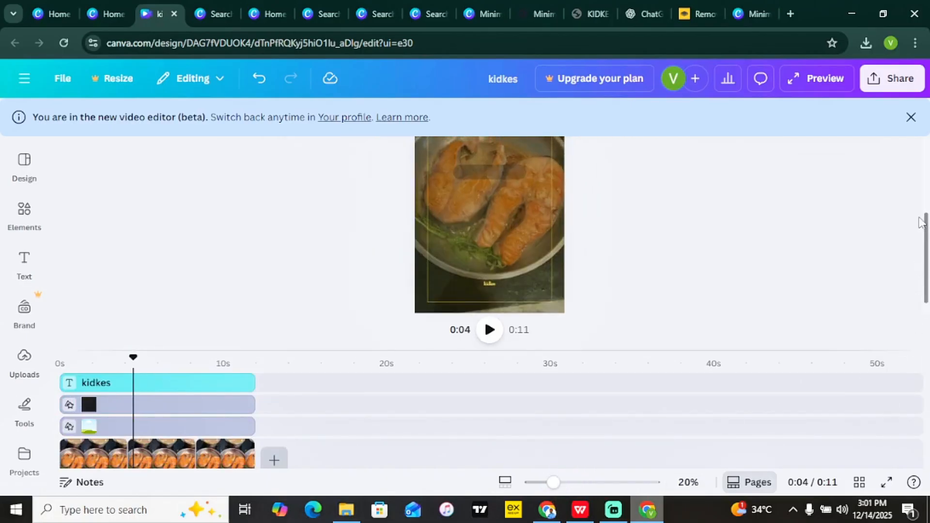
pyautogui.scroll(5, 927, 264)
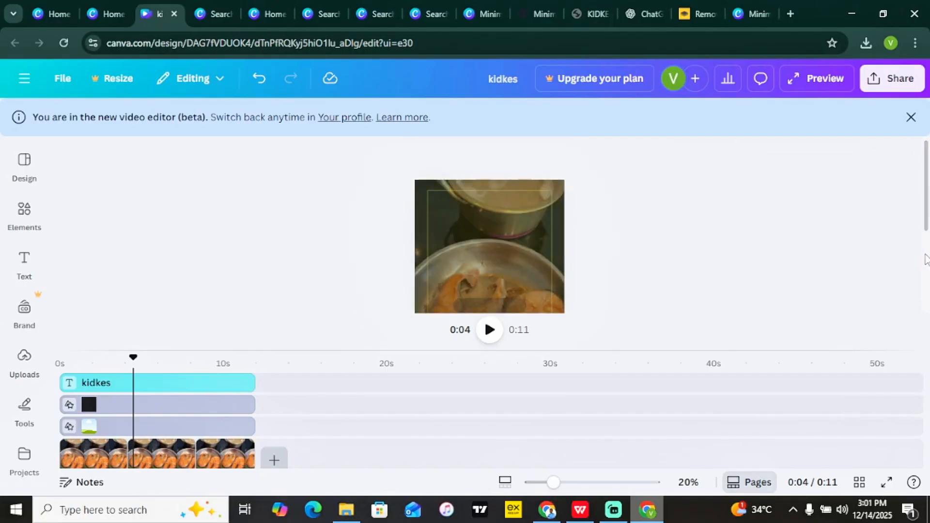
pyautogui.scroll(-5, 926, 213)
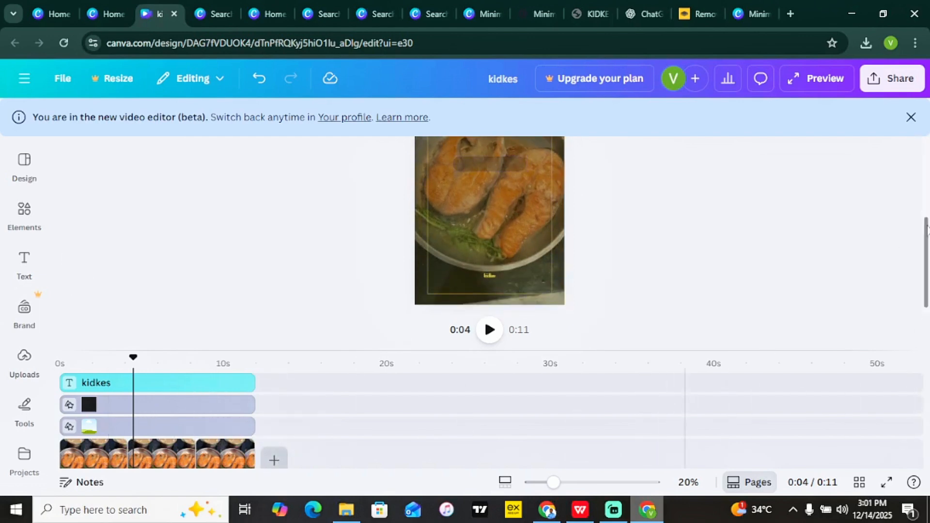
pyautogui.scroll(-2, 927, 402)
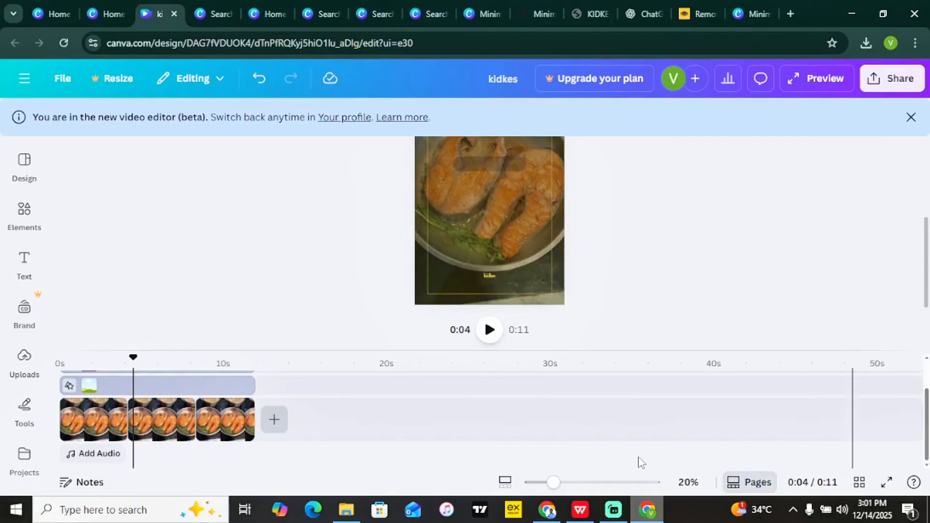
# Search the audio library for 'love', browse the results, then collapse the Audio panel.
pyautogui.click(100, 457)
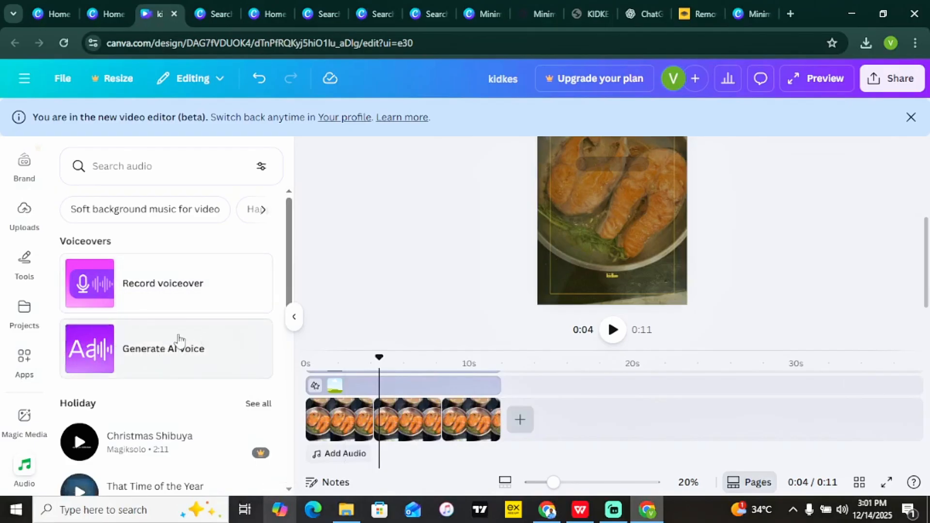
pyautogui.click(179, 167)
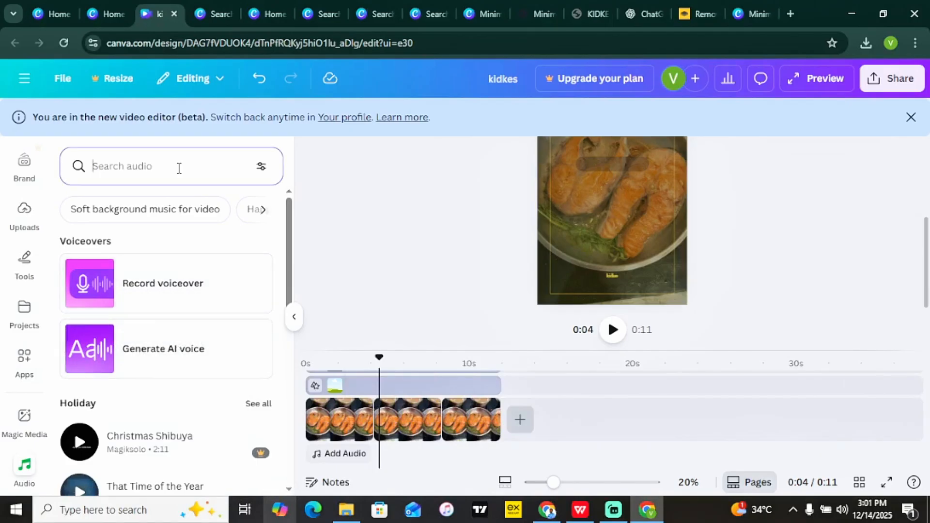
pyautogui.write('love')
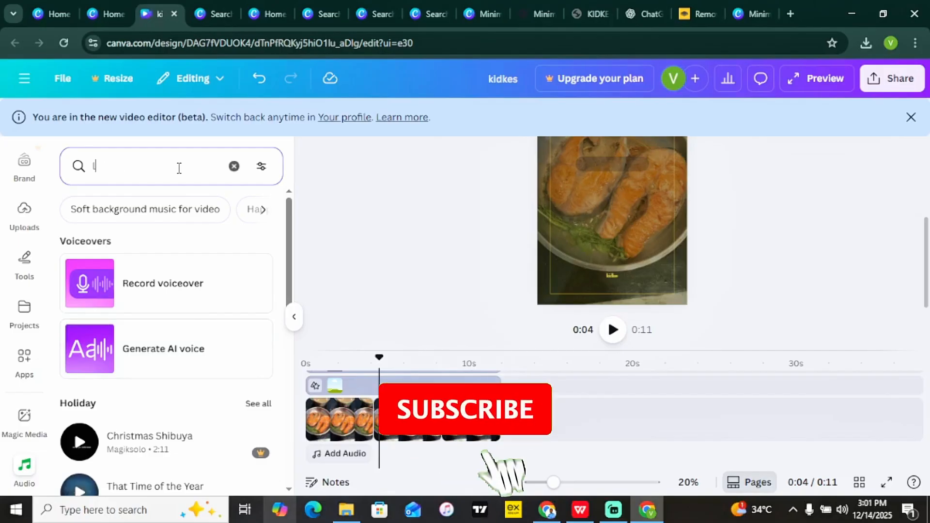
pyautogui.press('Return')
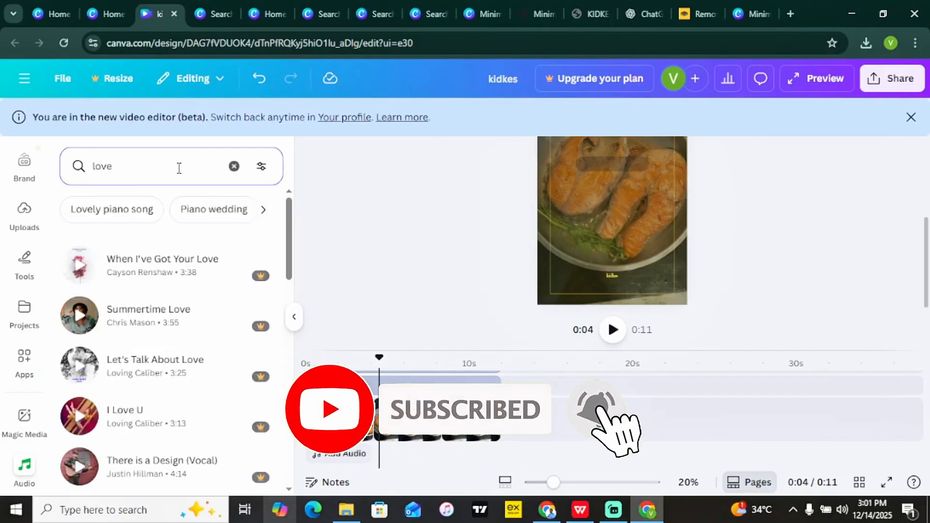
pyautogui.moveTo(290, 223); pyautogui.dragTo(288, 461)
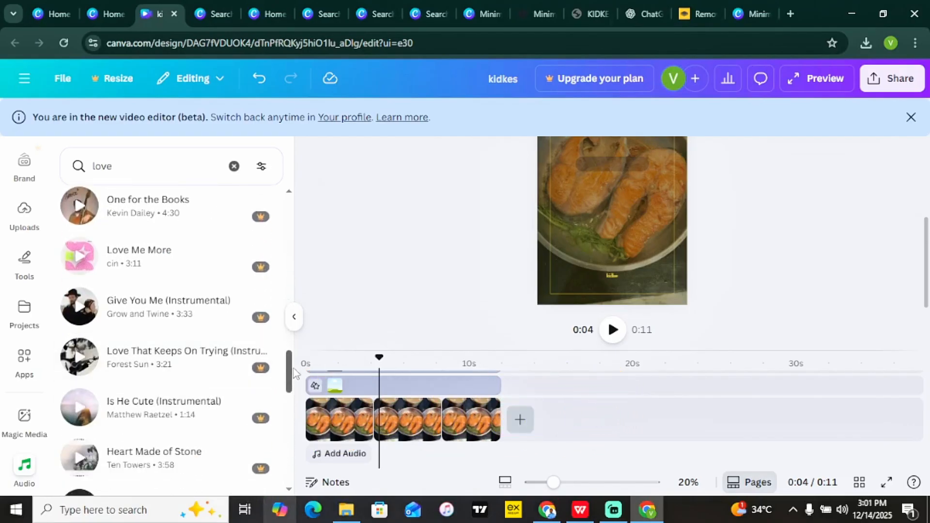
pyautogui.moveTo(295, 373); pyautogui.dragTo(296, 427)
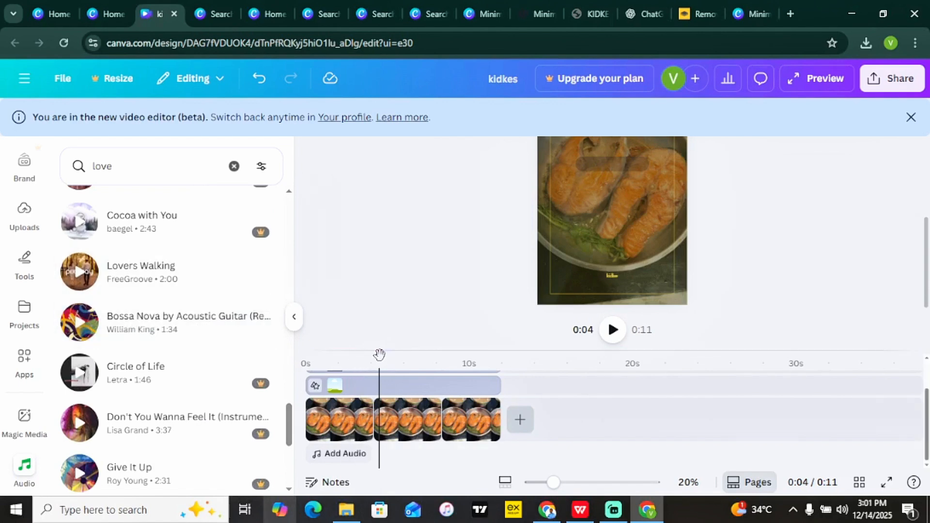
pyautogui.click(294, 316)
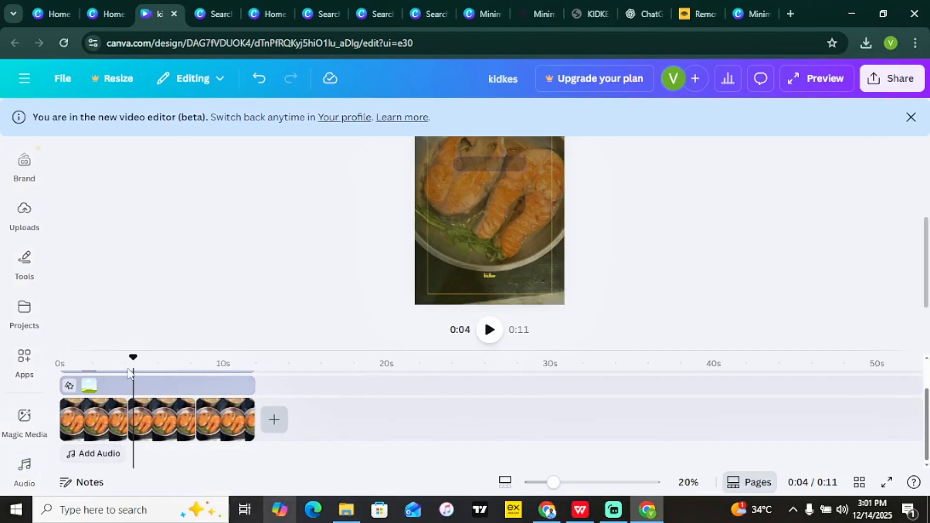
# Preview the salmon video from the start, pause at 0:03, and bring up the Text panel.
pyautogui.click(62, 364)
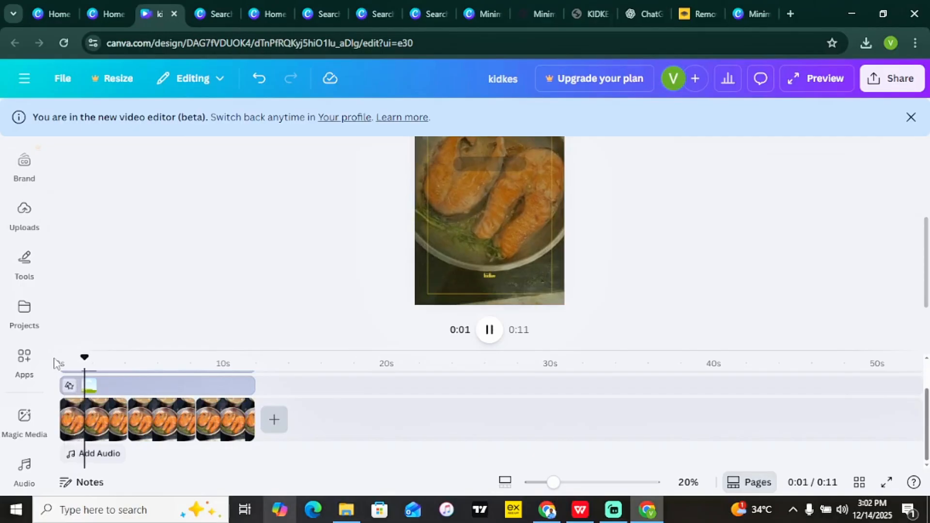
pyautogui.press('space')
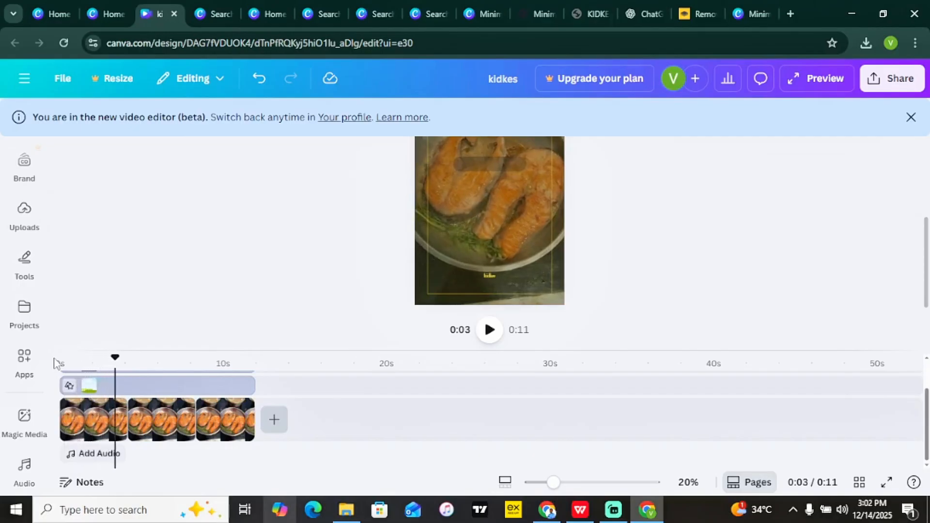
pyautogui.moveTo(927, 262); pyautogui.dragTo(927, 208)
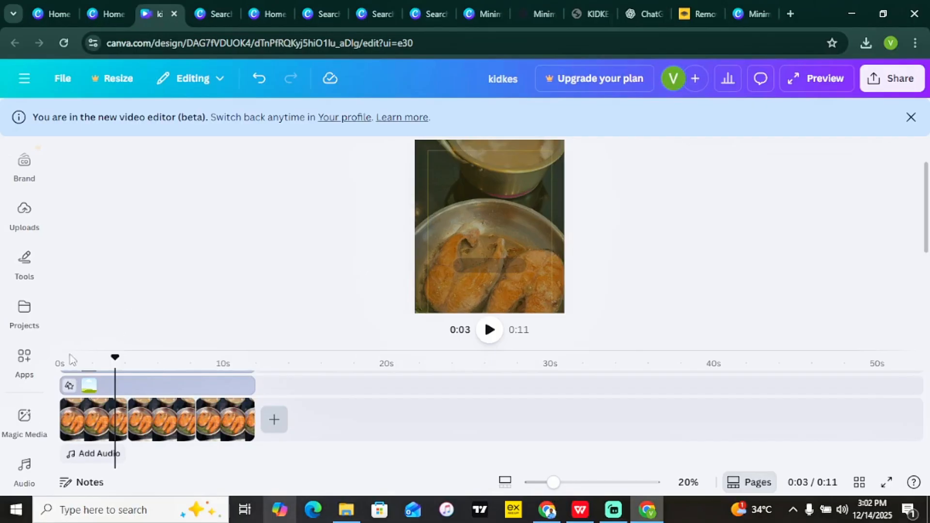
pyautogui.moveTo(38, 321)
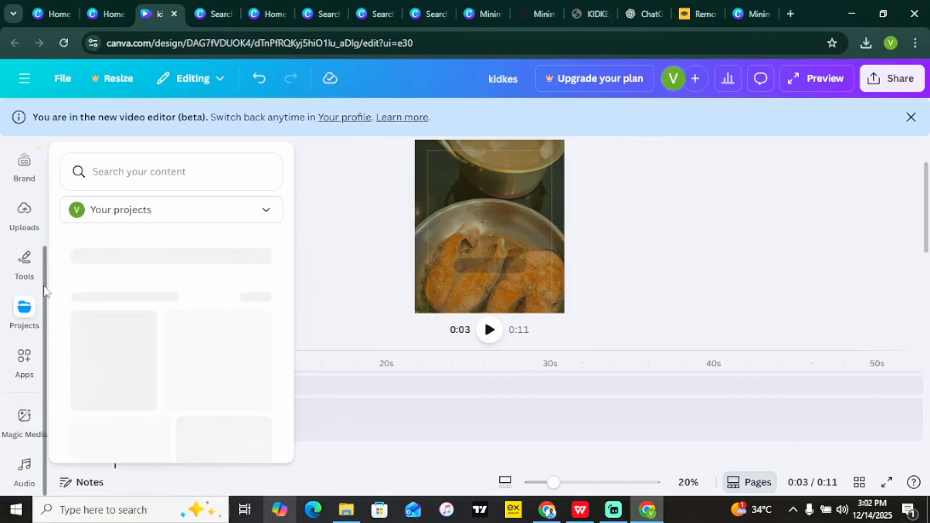
pyautogui.moveTo(47, 276); pyautogui.dragTo(45, 139)
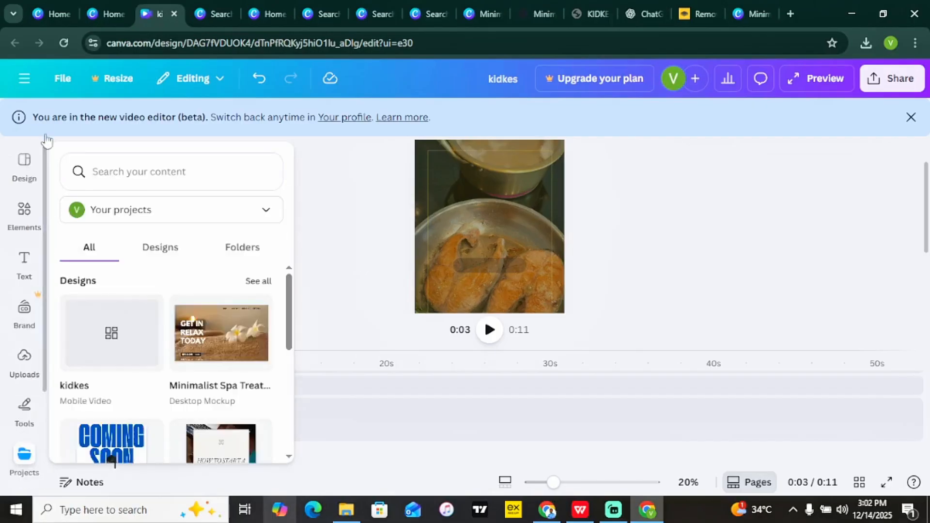
pyautogui.click(39, 251)
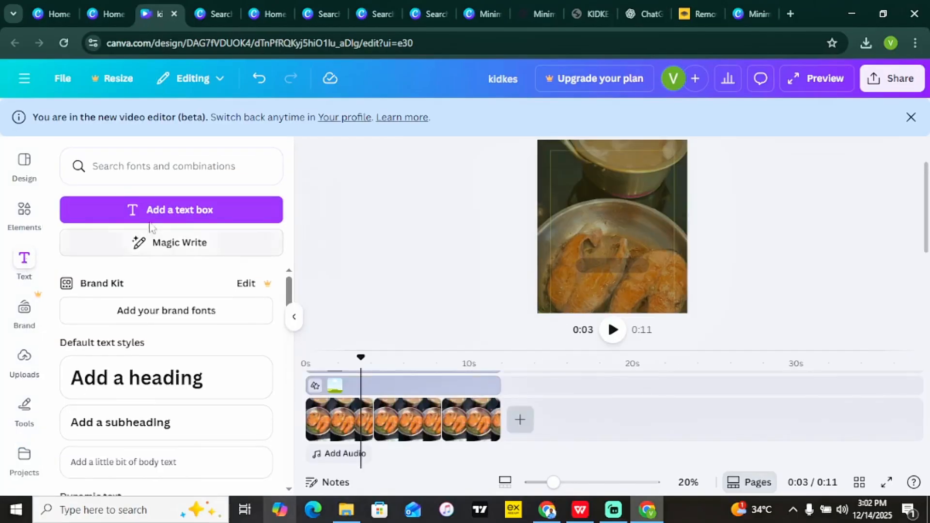
# Add a new heading reading HELLO to the video.
pyautogui.click(185, 394)
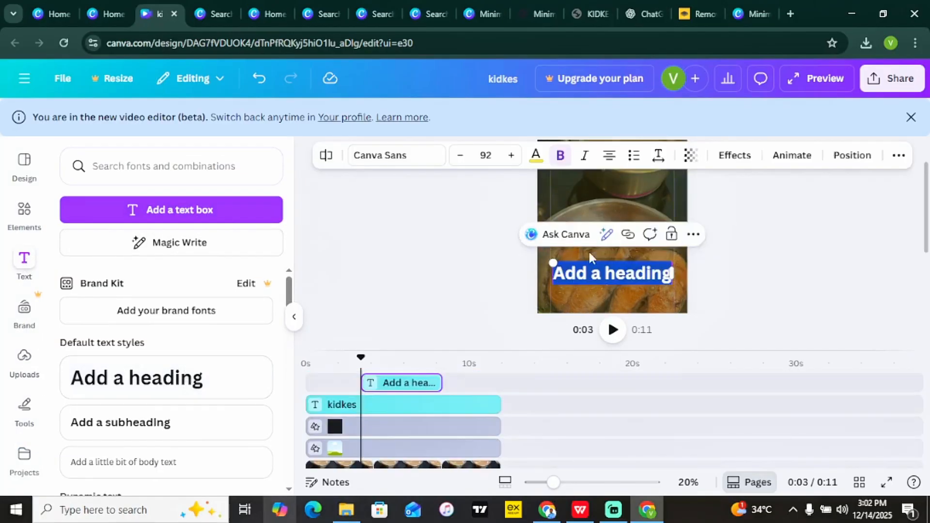
pyautogui.write('HELLO')
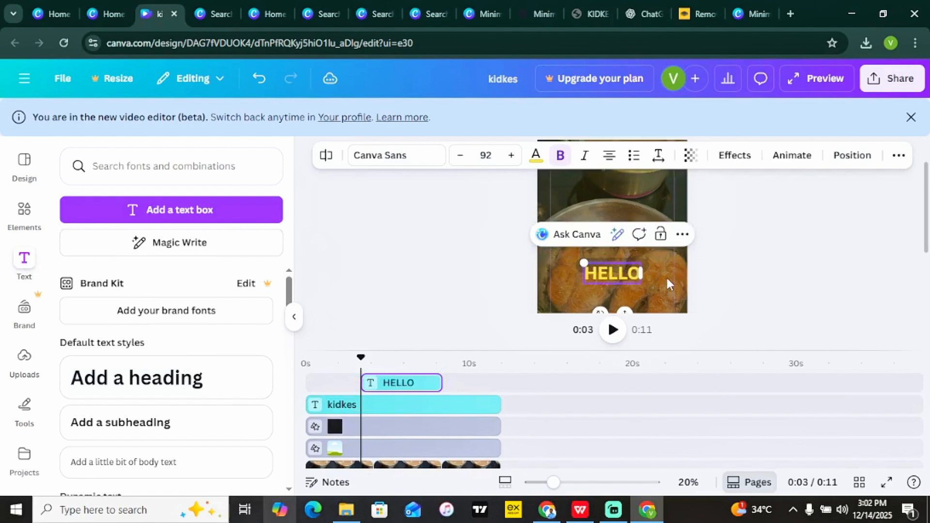
pyautogui.click(729, 285)
# Move HELLO near the top of the frame, enlarge it to size 168, and centre it.
pyautogui.moveTo(619, 277); pyautogui.dragTo(536, 187)
pyautogui.moveTo(595, 210); pyautogui.dragTo(617, 209)
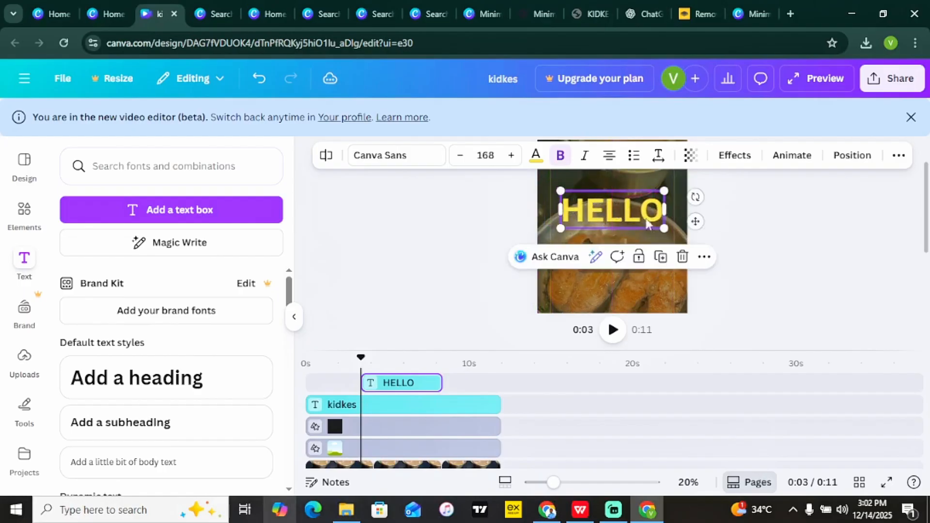
pyautogui.click(804, 267)
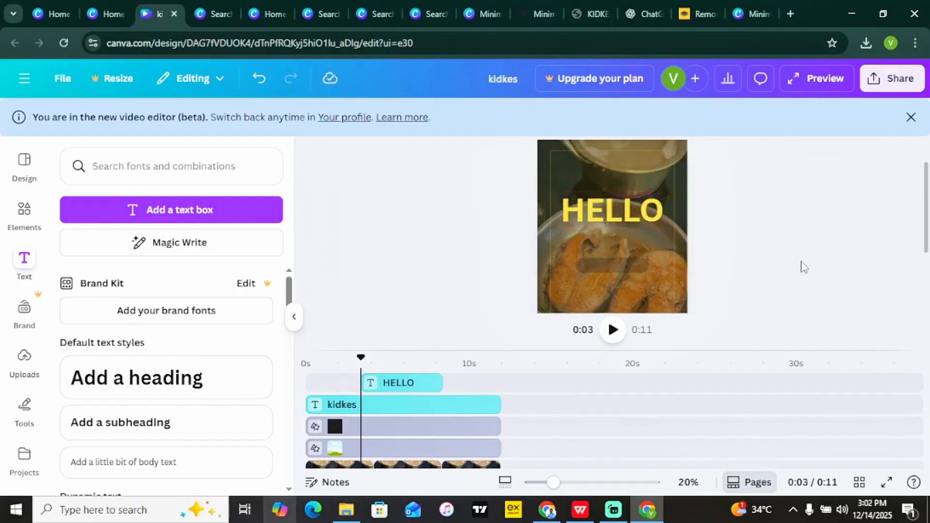
pyautogui.click(586, 212)
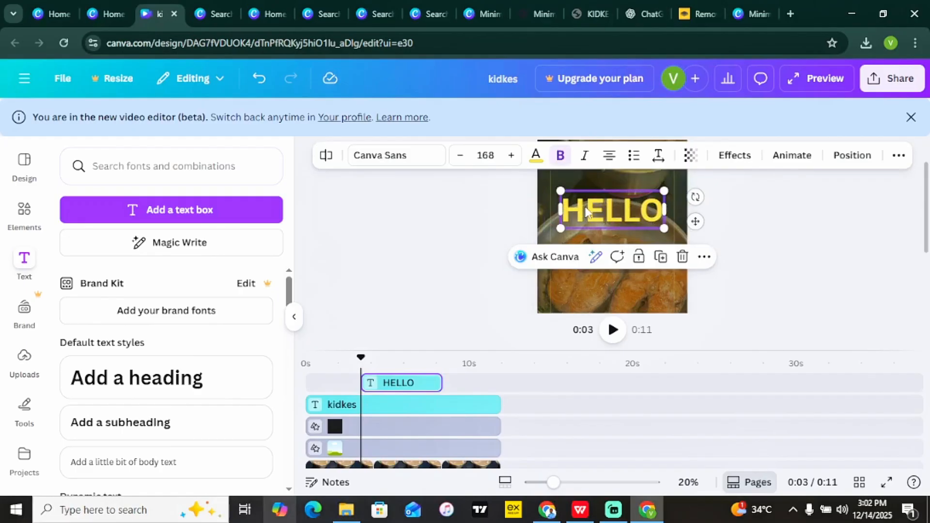
pyautogui.click(795, 248)
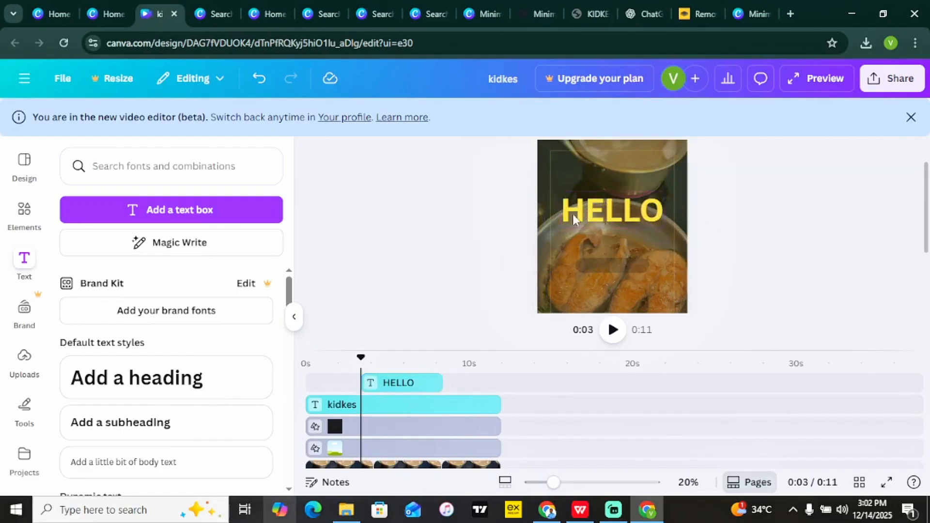
pyautogui.click(294, 318)
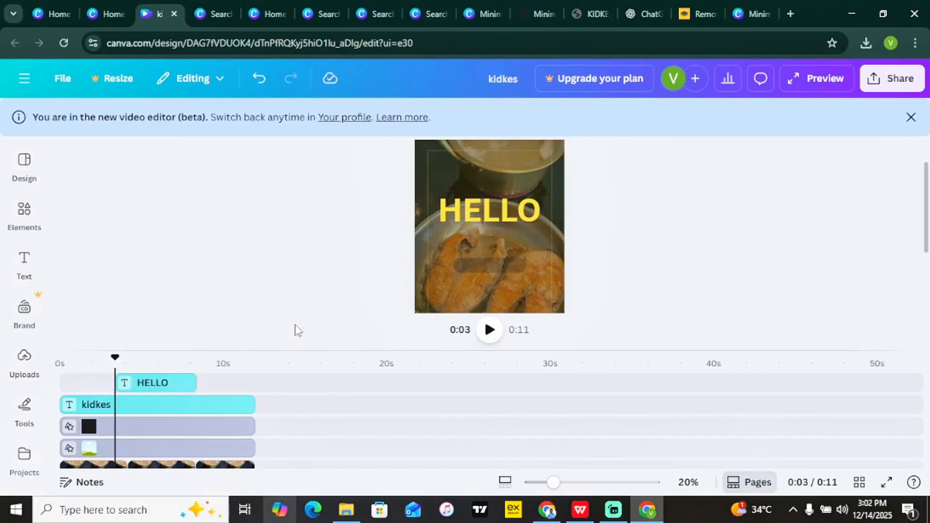
# Bring up HELLO's animation choices and try the Ascend animation.
pyautogui.click(482, 211)
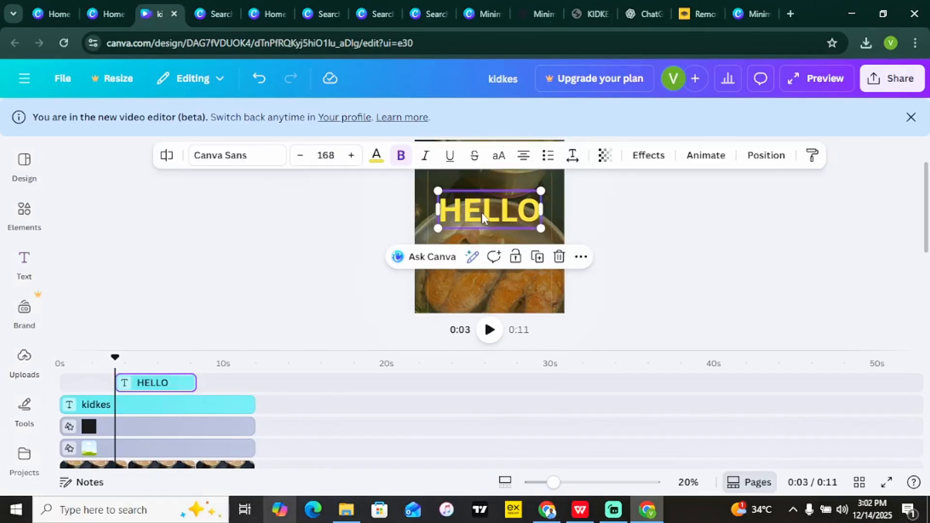
pyautogui.click(705, 156)
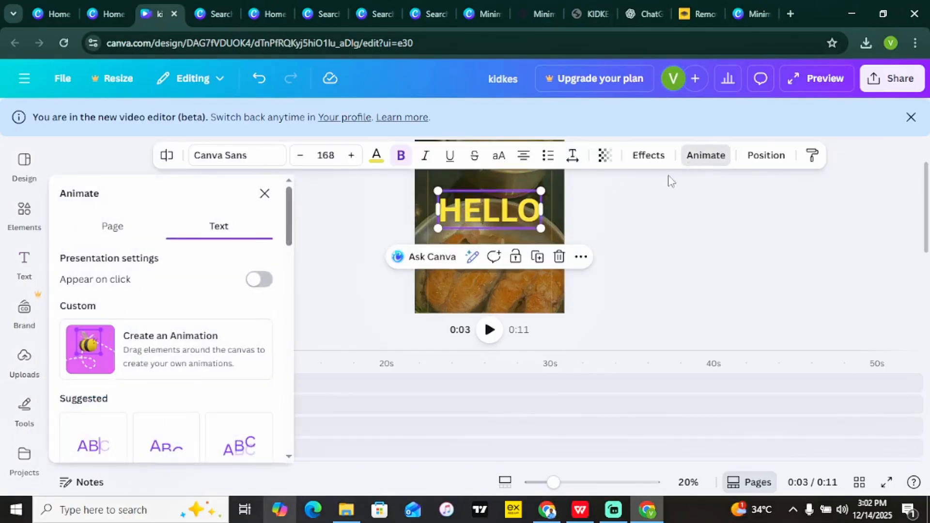
pyautogui.press('Escape')
pyautogui.click(648, 265)
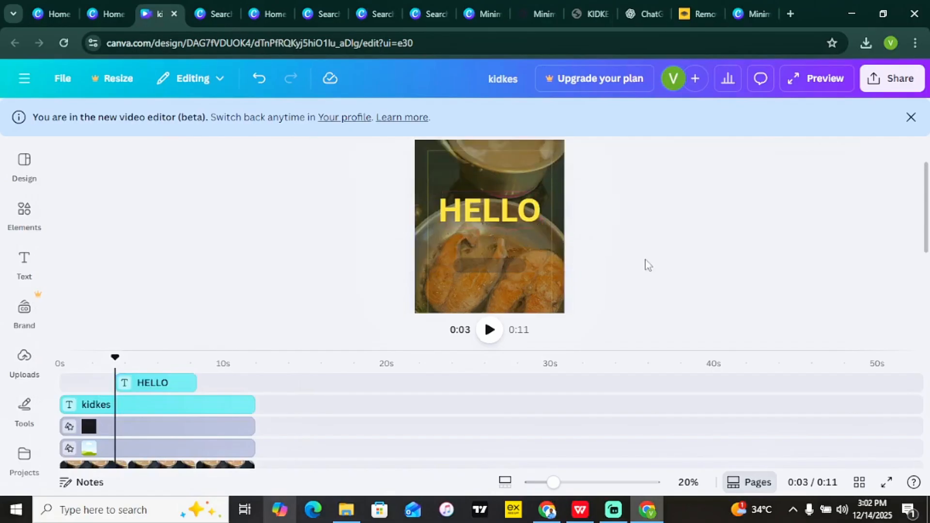
pyautogui.click(536, 269)
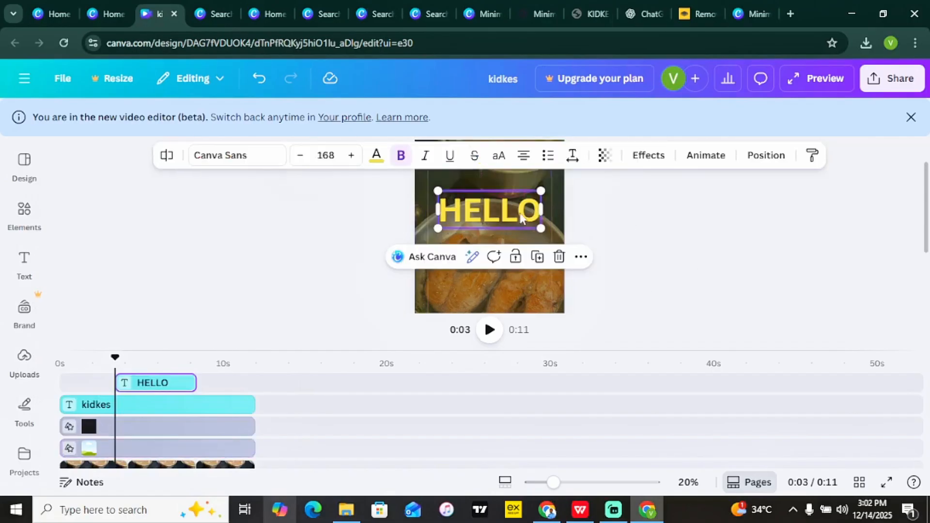
pyautogui.click(722, 162)
pyautogui.moveTo(291, 207)
pyautogui.mouseDown()
pyautogui.moveTo(316, 420)
pyautogui.moveTo(283, 221)
pyautogui.mouseUp()
pyautogui.scroll(-3, 283, 221)
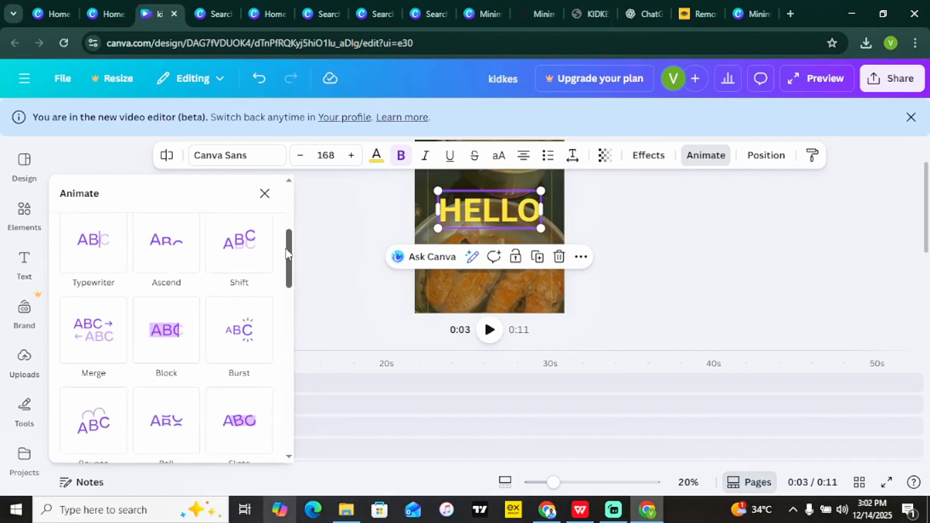
pyautogui.click(165, 246)
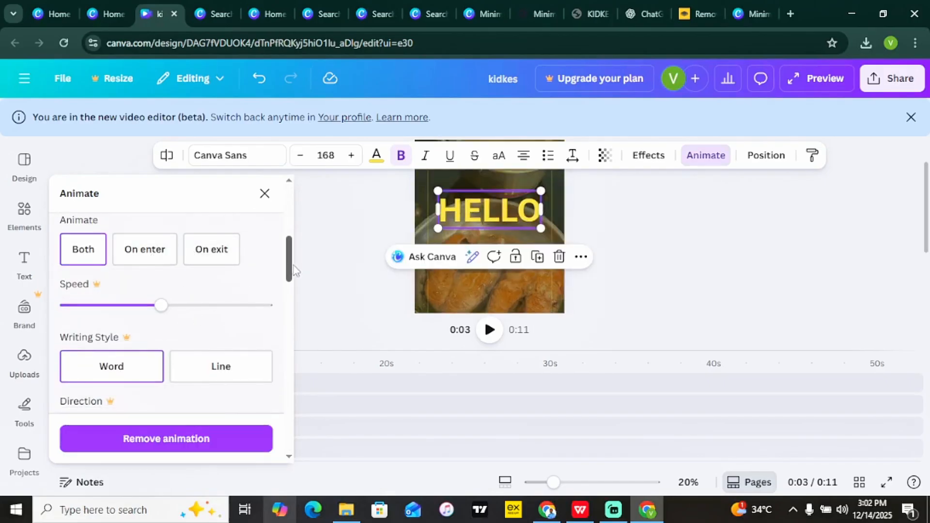
# Give HELLO the Skate animation on both enter and exit, then close the animation panel.
pyautogui.moveTo(290, 265)
pyautogui.mouseDown()
pyautogui.moveTo(279, 210)
pyautogui.moveTo(282, 264)
pyautogui.mouseUp()
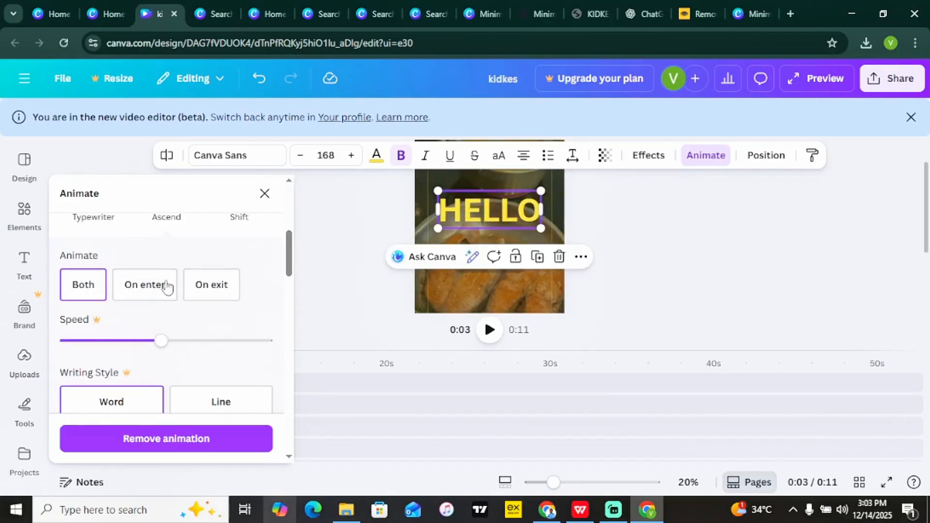
pyautogui.click(151, 286)
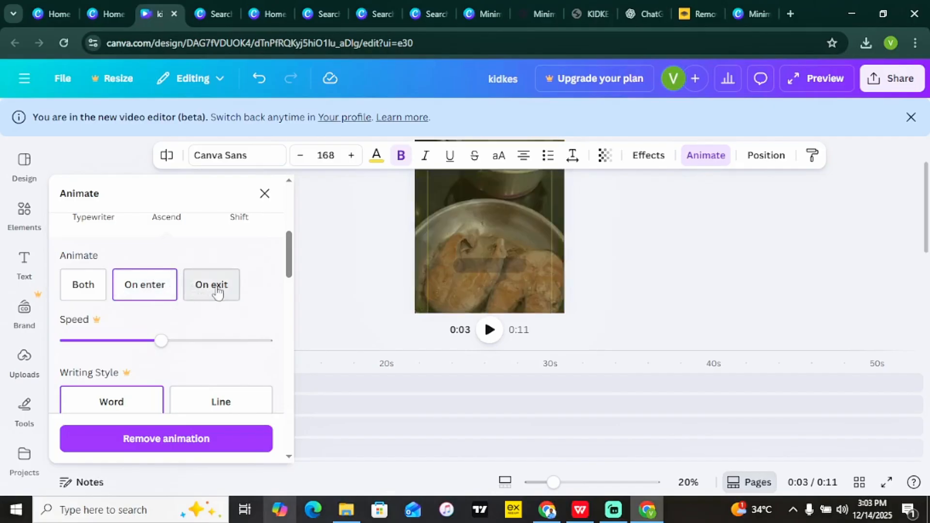
pyautogui.click(92, 289)
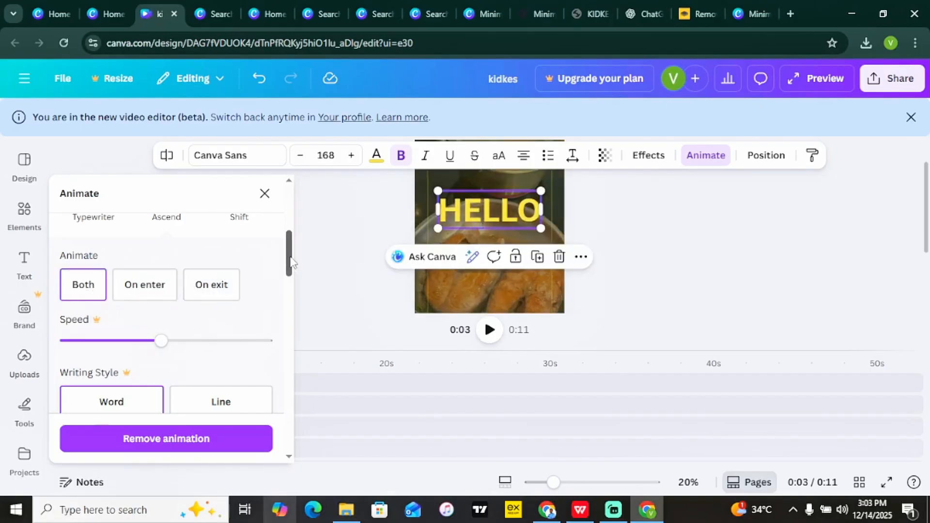
pyautogui.moveTo(289, 262); pyautogui.dragTo(291, 332)
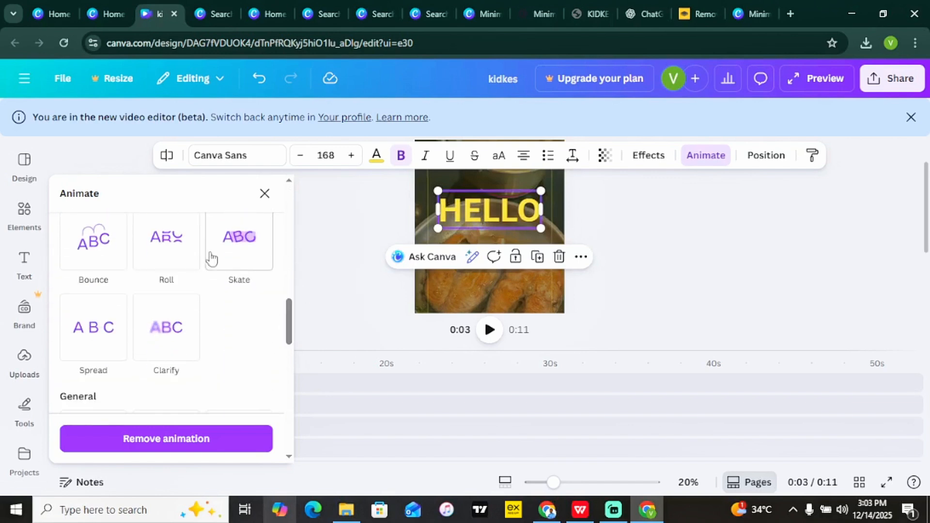
pyautogui.click(238, 262)
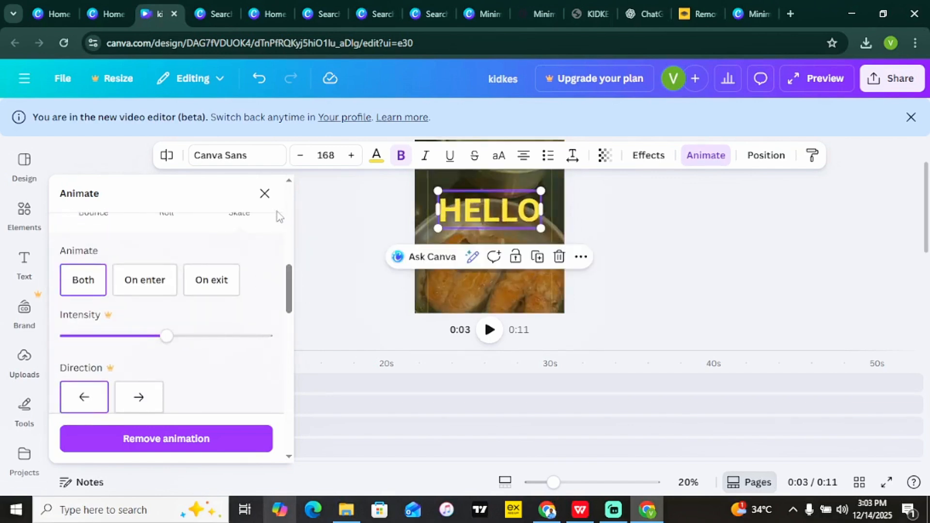
pyautogui.click(264, 194)
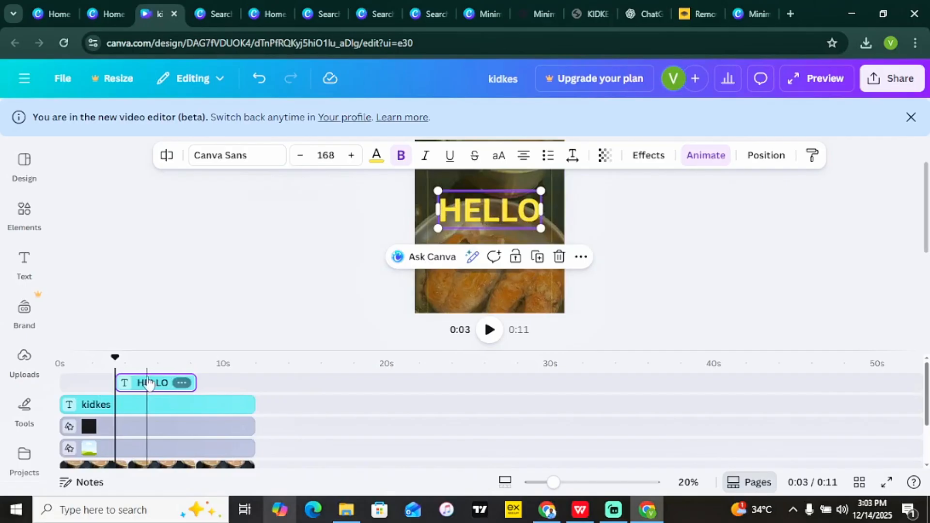
# Preview around the HELLO clip, then drag it left so it starts at 0s.
pyautogui.click(111, 383)
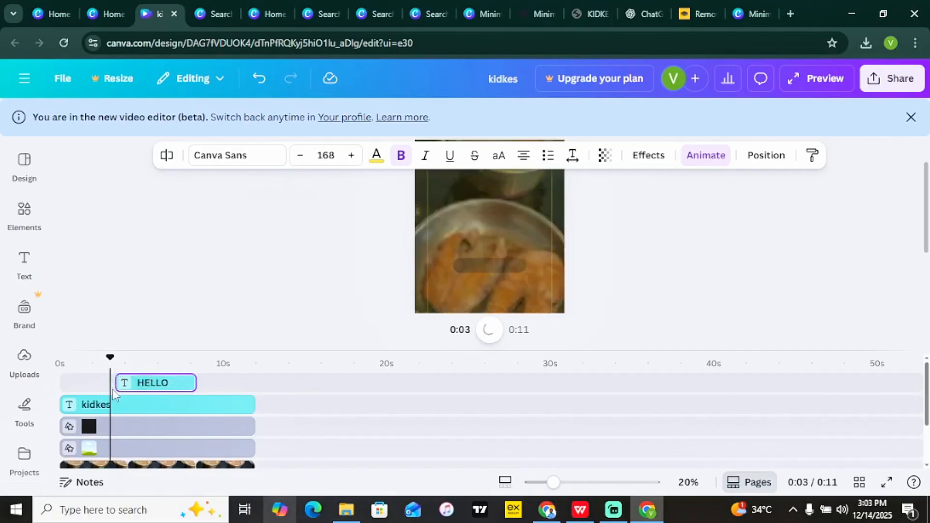
pyautogui.press('space')
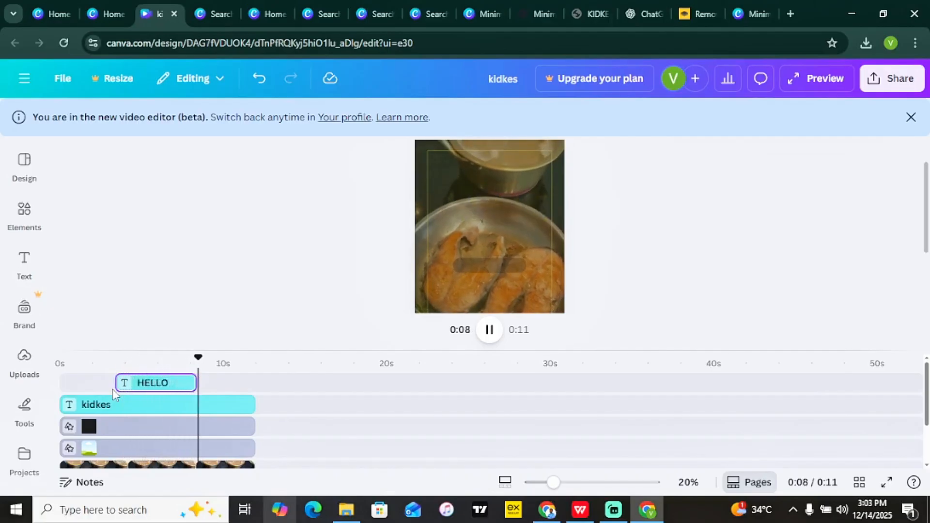
pyautogui.click(99, 376)
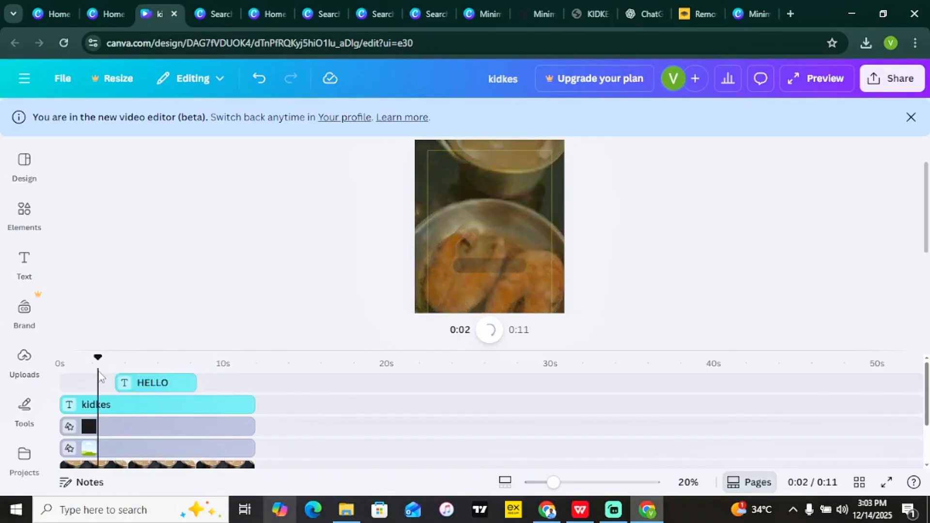
pyautogui.click(143, 387)
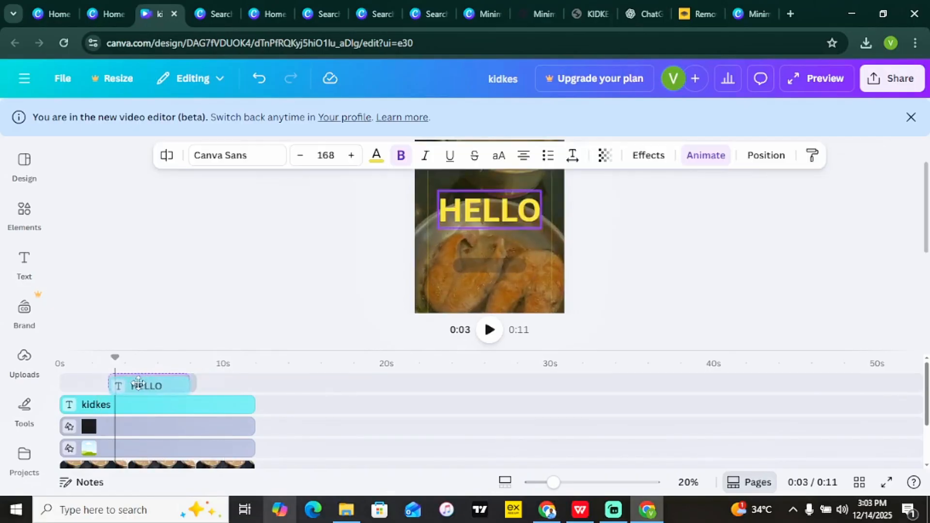
pyautogui.moveTo(143, 386); pyautogui.dragTo(90, 383)
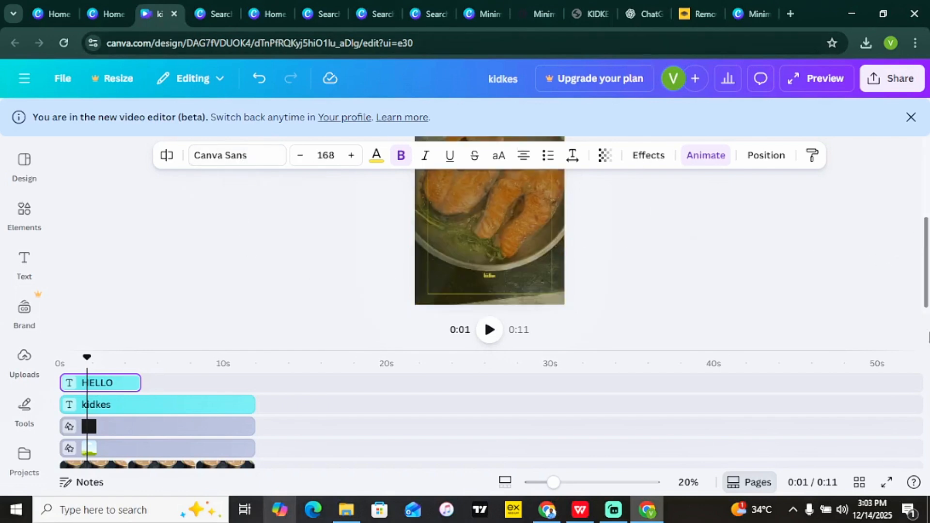
pyautogui.click(915, 81)
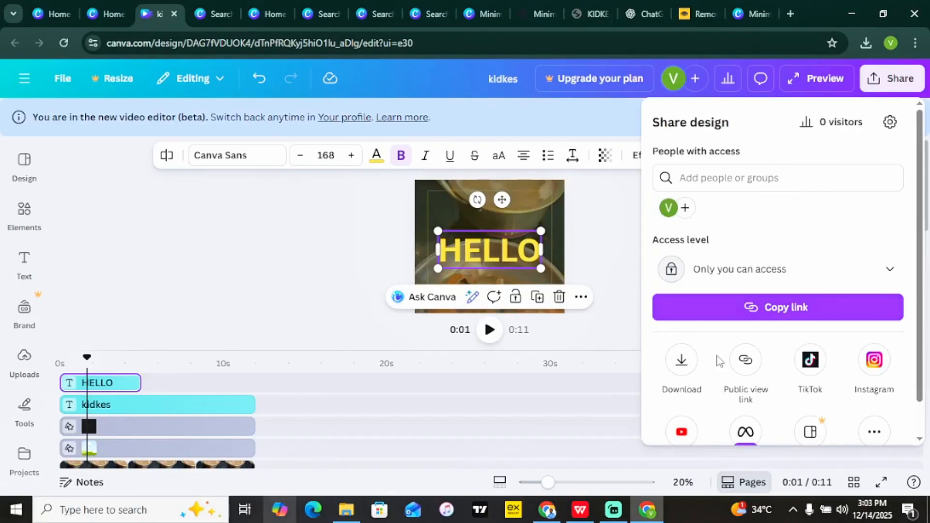
pyautogui.click(682, 359)
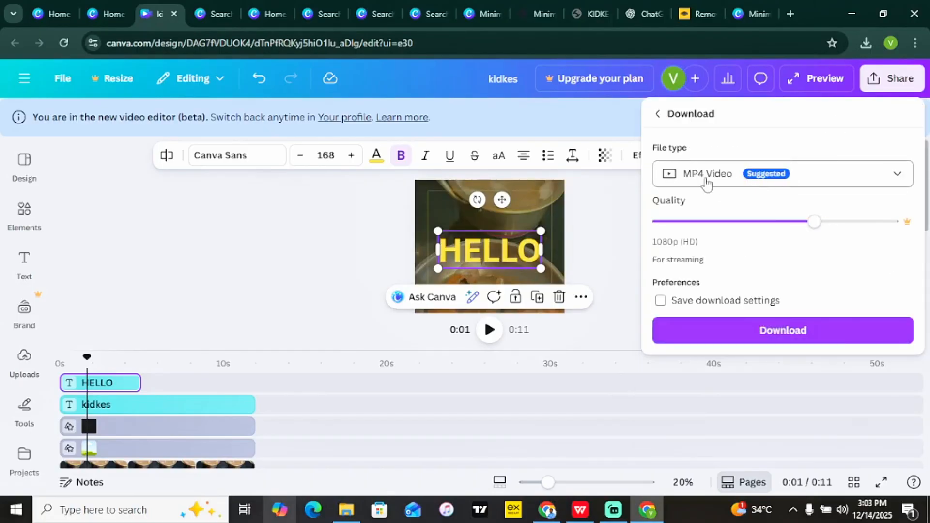
pyautogui.click(831, 219)
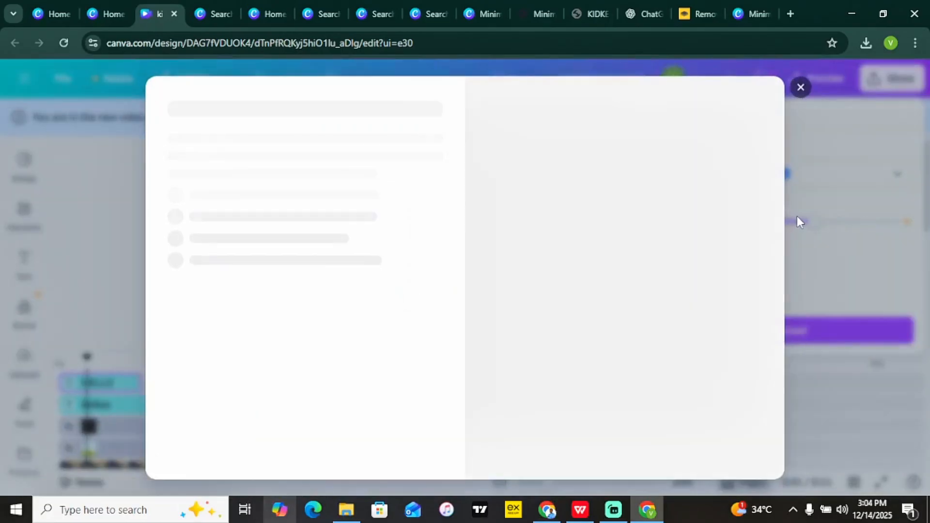
pyautogui.click(799, 89)
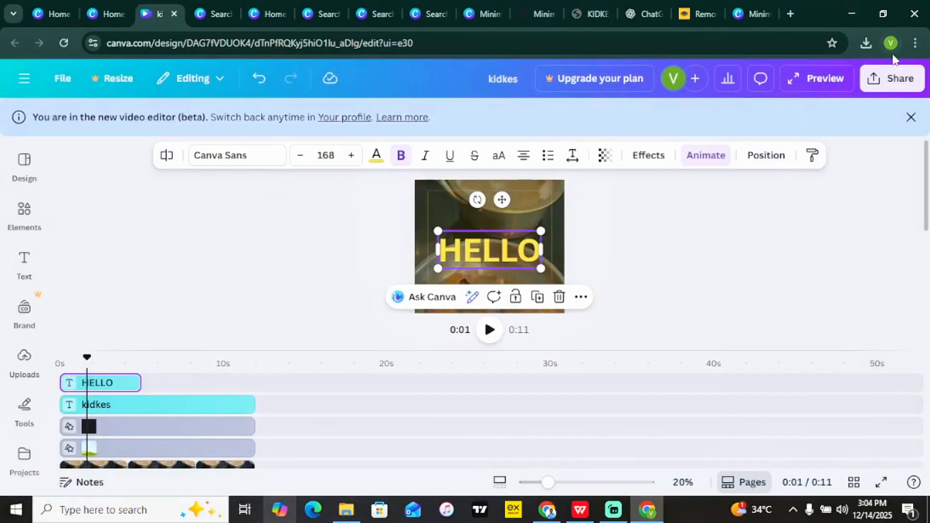
pyautogui.click(886, 80)
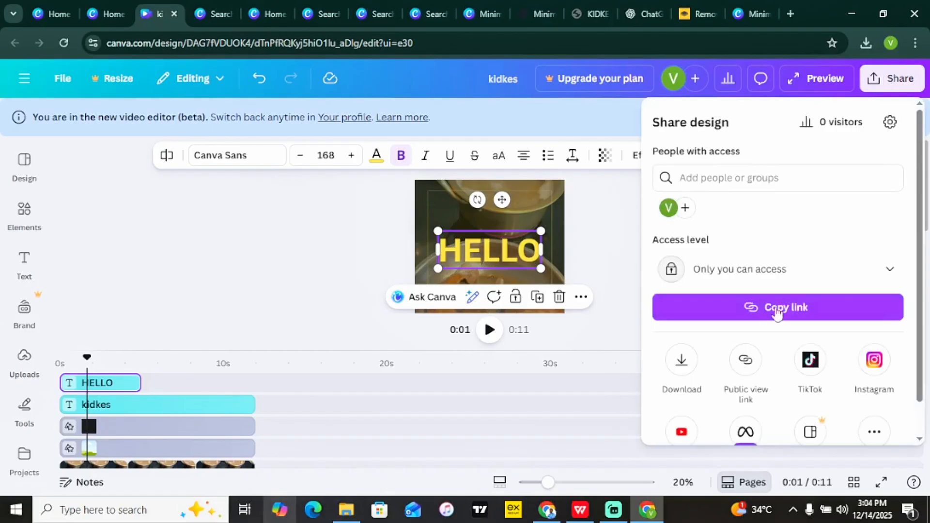
pyautogui.click(681, 364)
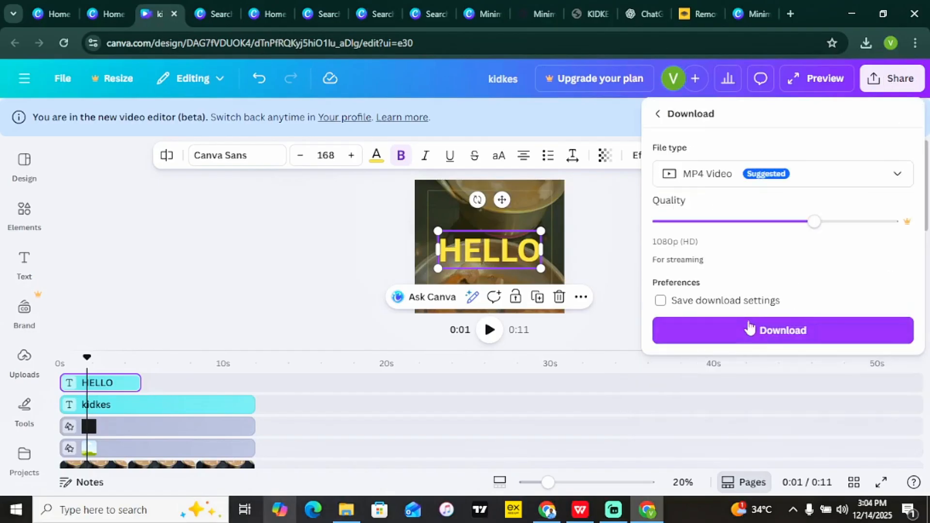
pyautogui.click(320, 265)
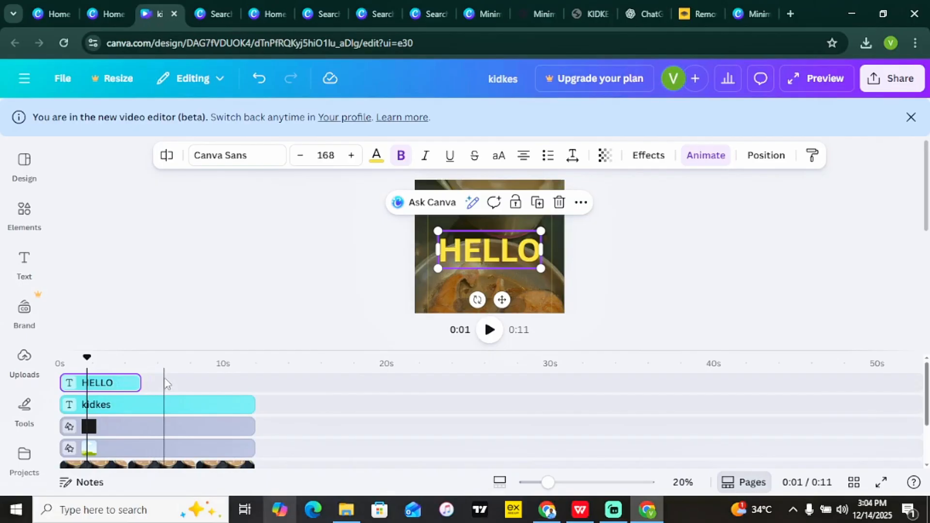
# Place a copy of the HELLO clip at about 6 seconds on the timeline.
pyautogui.click(126, 383)
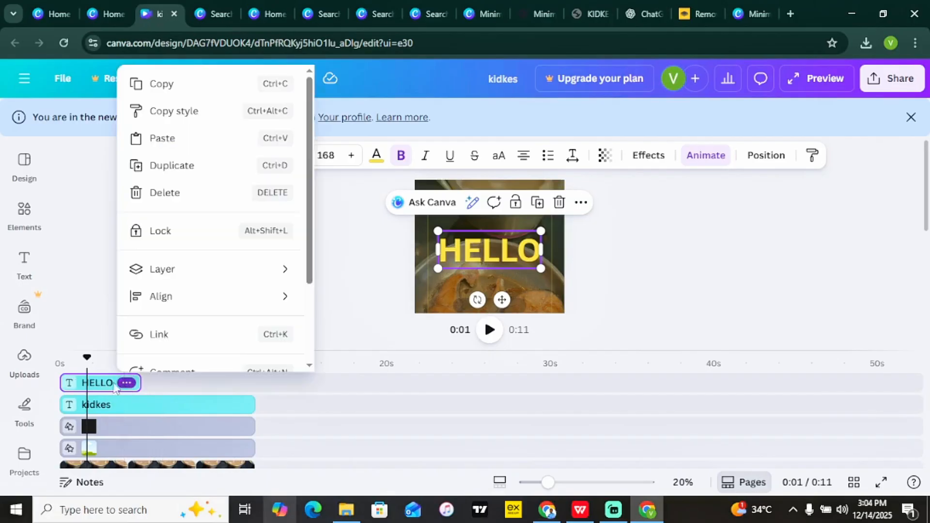
pyautogui.click(107, 386)
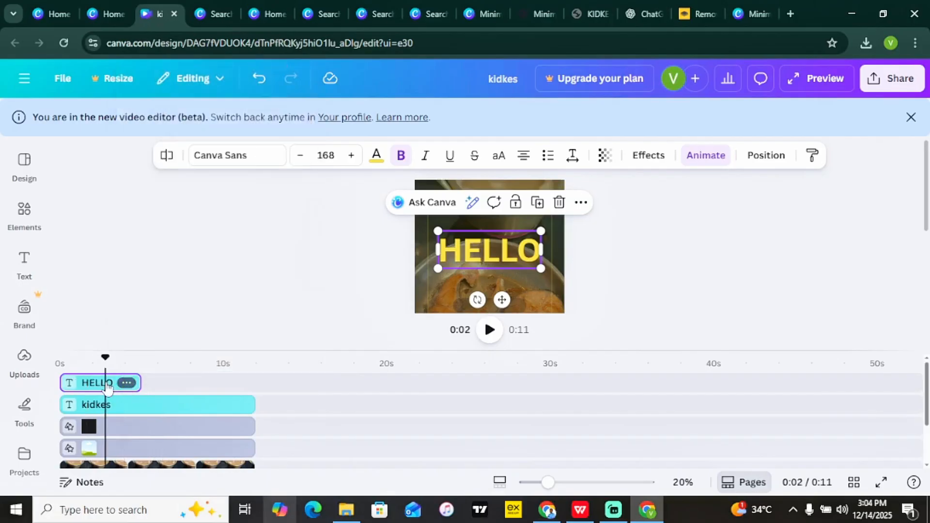
pyautogui.moveTo(108, 387); pyautogui.dragTo(185, 388)
pyautogui.click(184, 387)
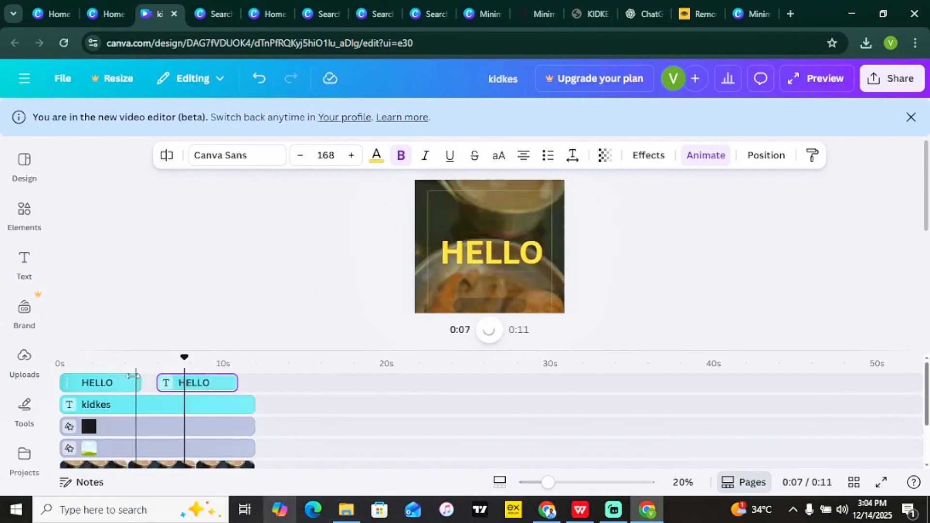
# Change the copied text to WELCOME and shrink it to fit on one line.
pyautogui.click(210, 383)
pyautogui.doubleClick(492, 248)
pyautogui.write('WELCOME')
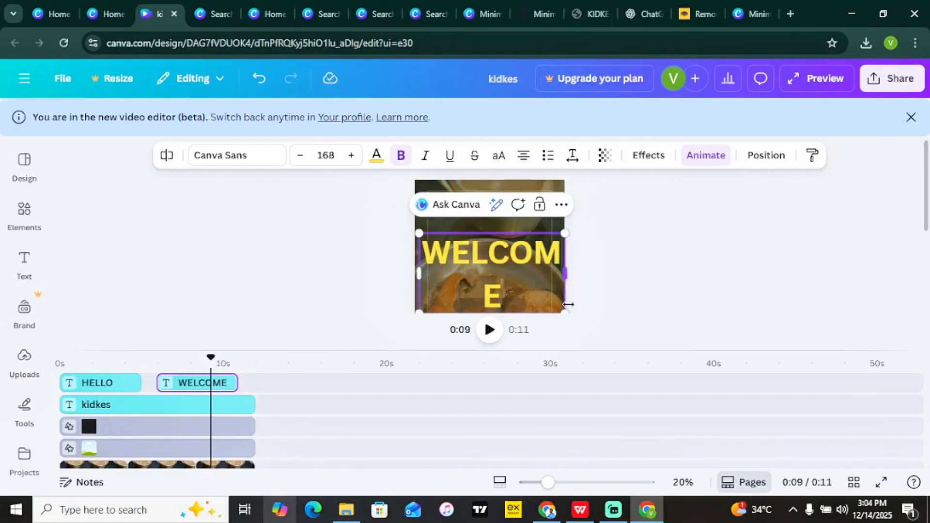
pyautogui.moveTo(566, 313); pyautogui.dragTo(560, 262)
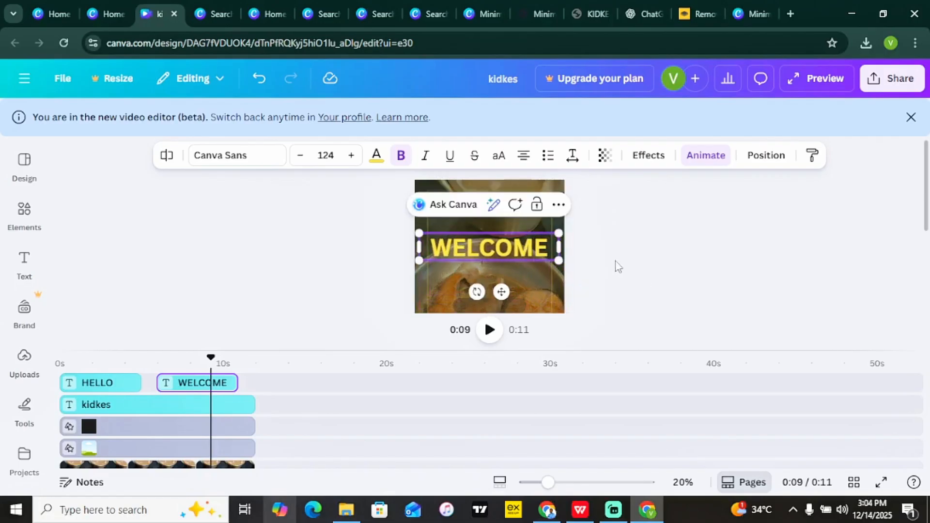
pyautogui.click(616, 262)
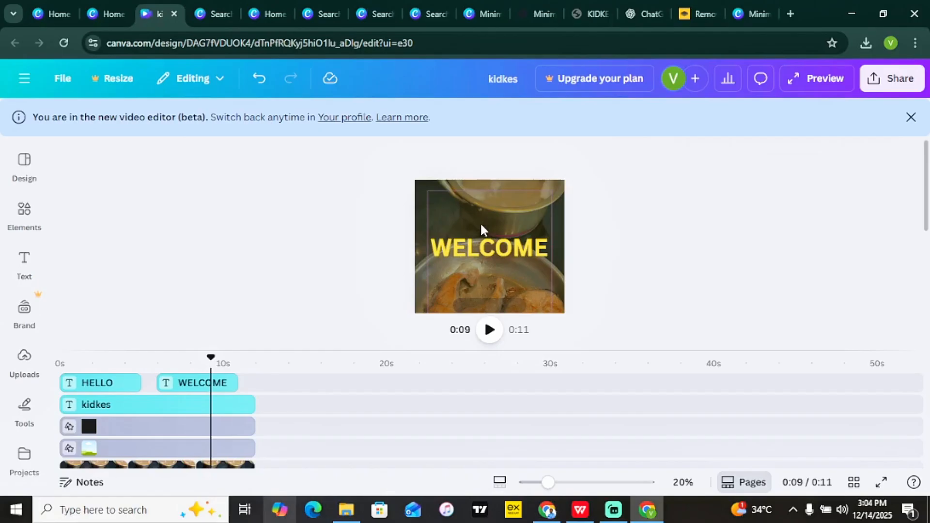
pyautogui.click(25, 79)
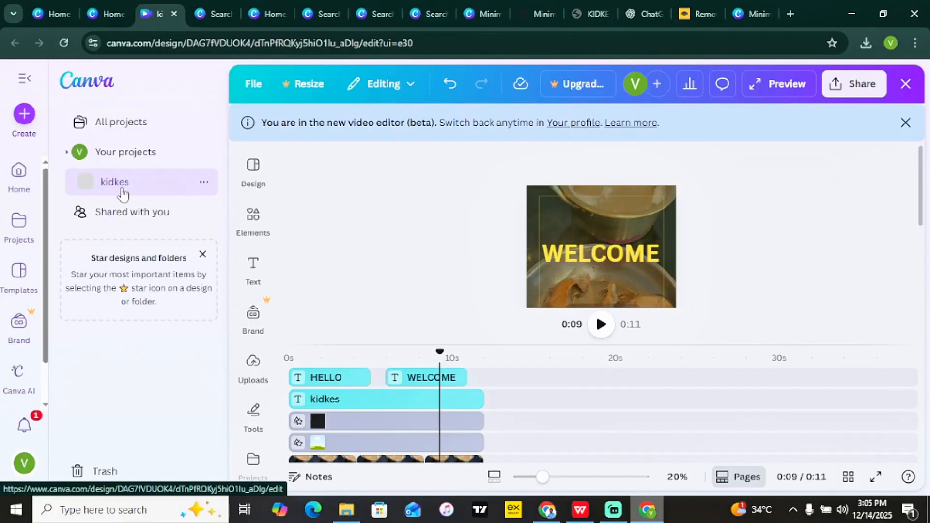
# Go to the Canva home page and switch to browsing Templates.
pyautogui.click(21, 181)
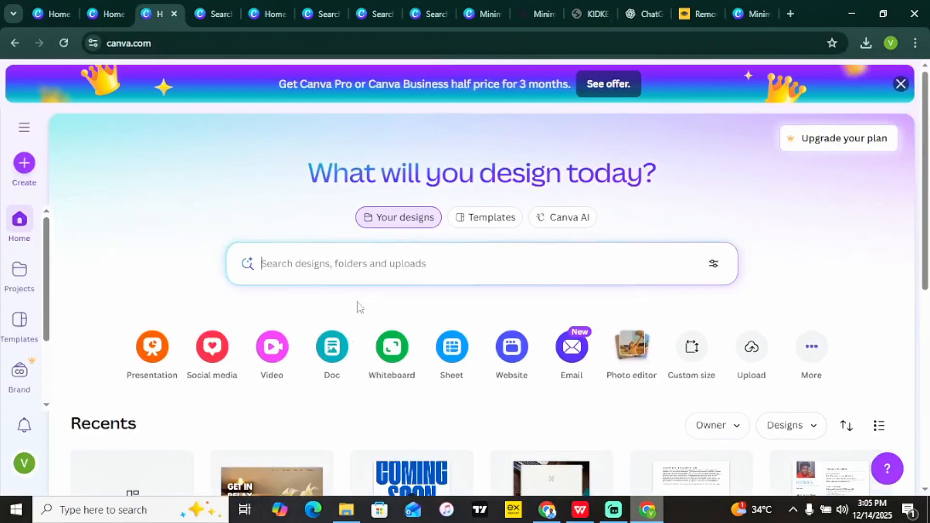
pyautogui.click(486, 218)
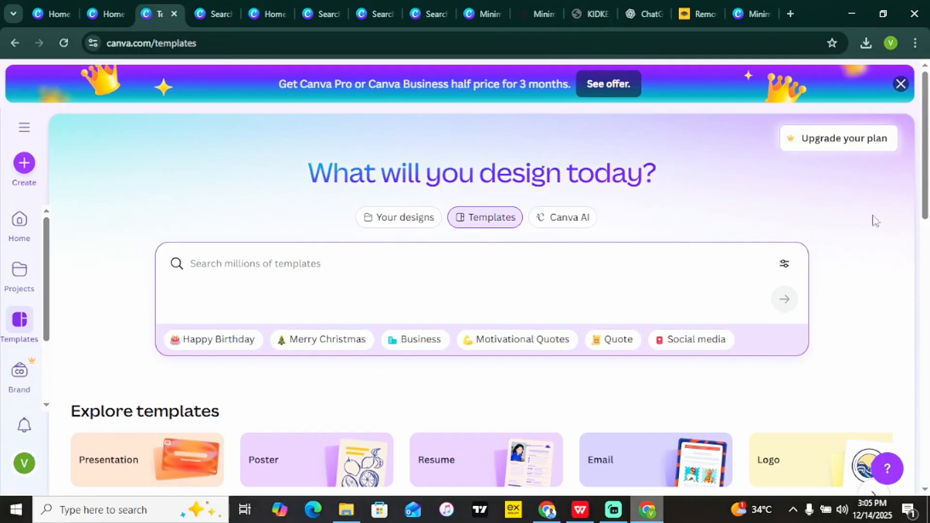
pyautogui.moveTo(926, 164); pyautogui.dragTo(928, 484)
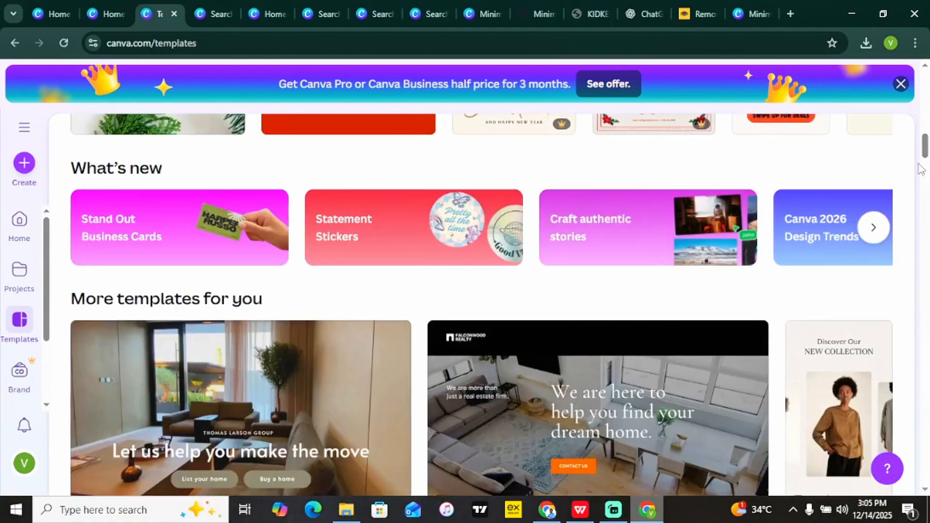
pyautogui.moveTo(925, 153); pyautogui.dragTo(926, 301)
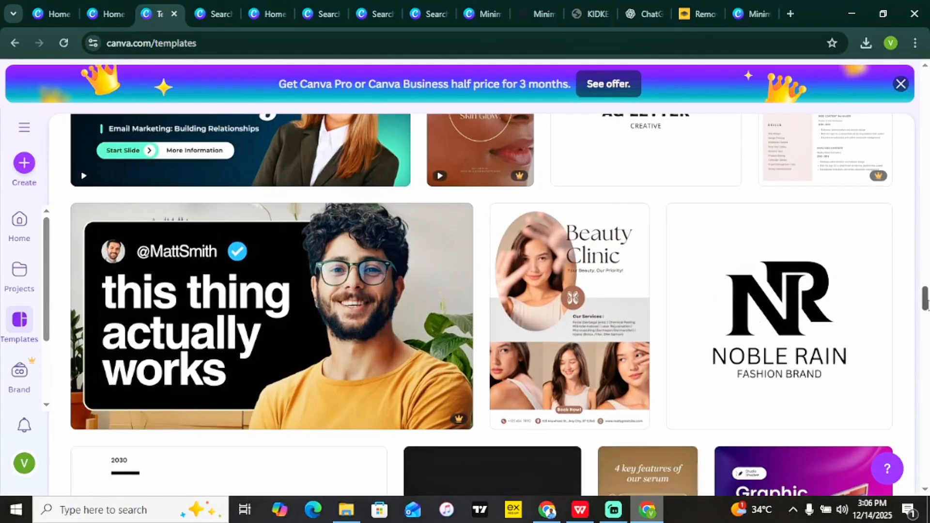
pyautogui.moveTo(925, 300); pyautogui.dragTo(917, 86)
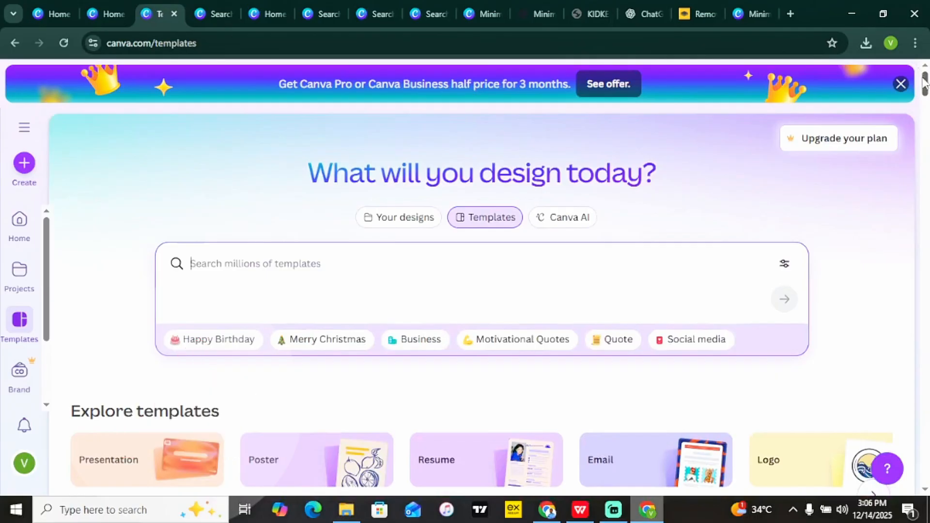
pyautogui.moveTo(924, 82); pyautogui.dragTo(925, 111)
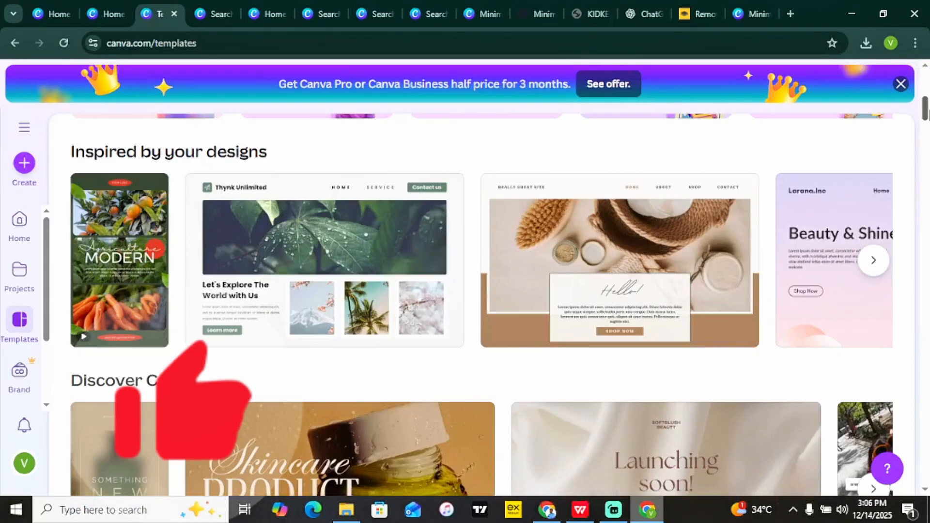